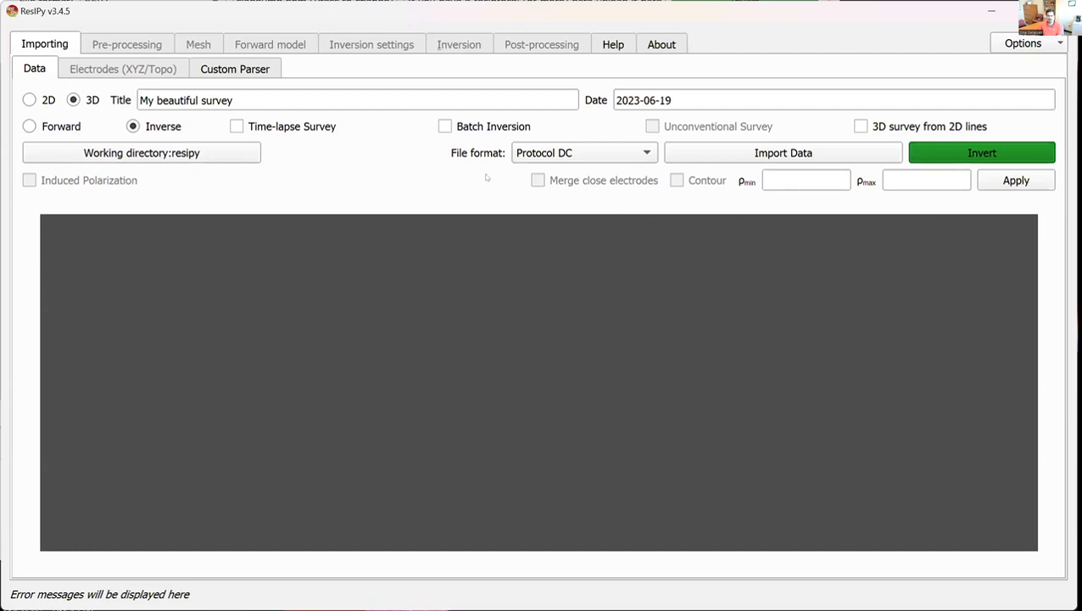
Import protocol.dat from the dc-3d examples folder as survey data in Protocol DC format.
{"action": "left_click", "coordinate": [568, 153]}
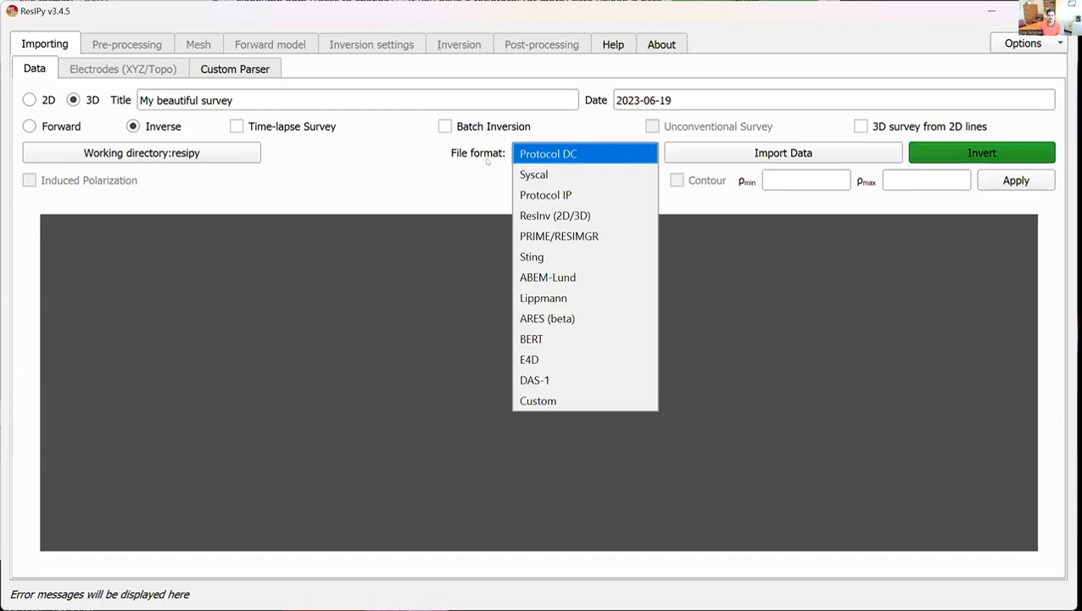
{"action": "left_click", "coordinate": [587, 152]}
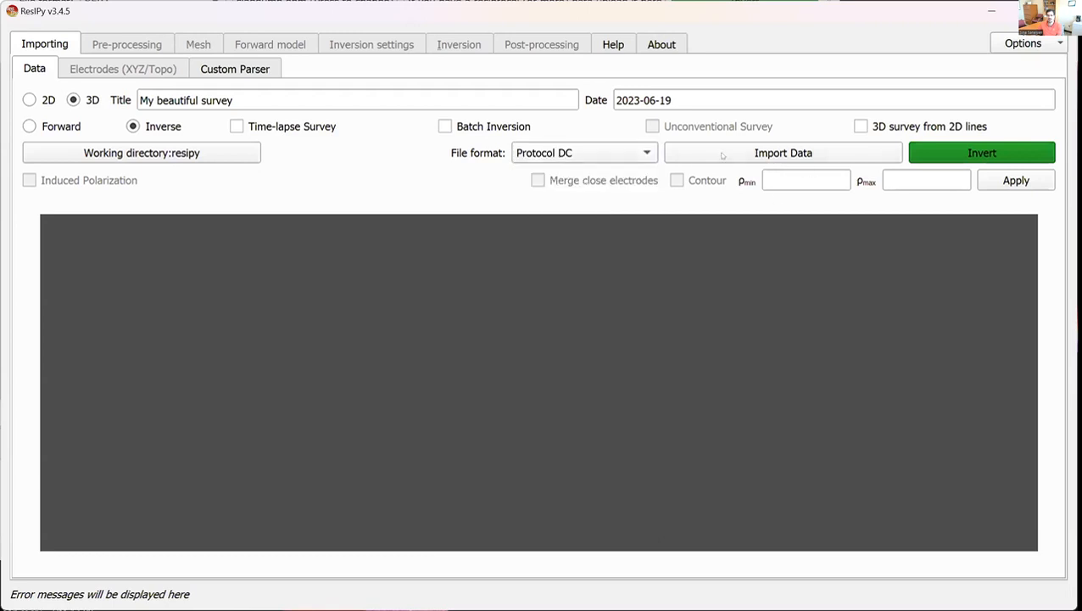
{"action": "left_click", "coordinate": [783, 153]}
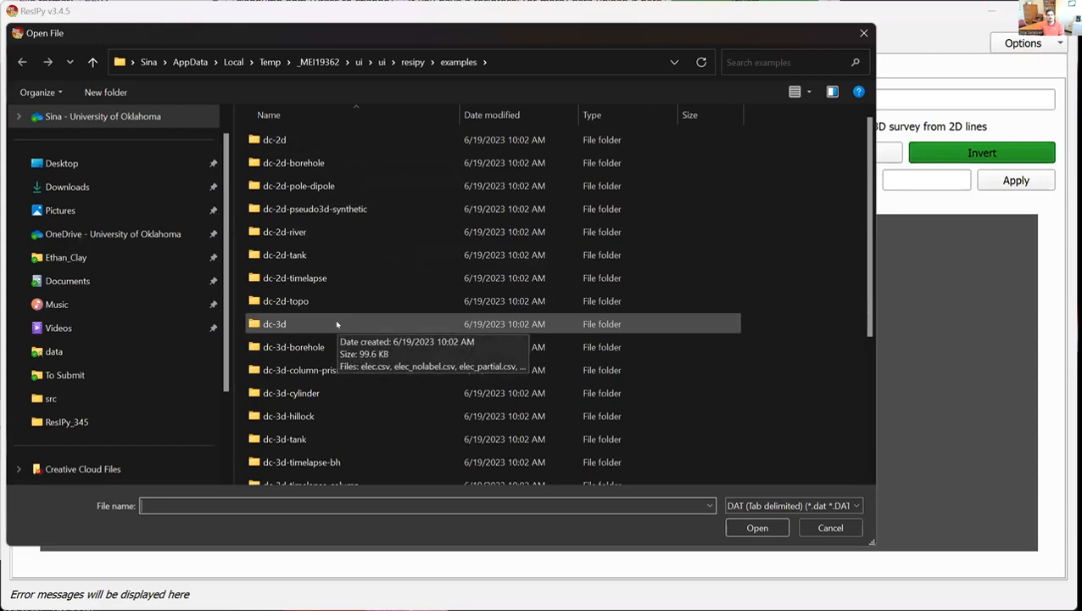
{"action": "left_click", "coordinate": [282, 324]}
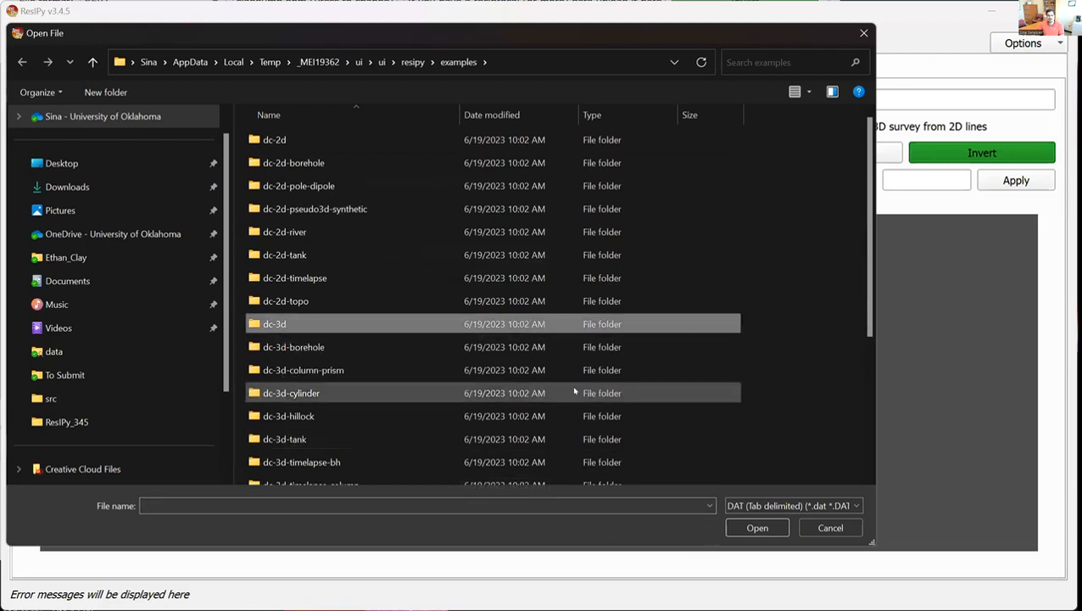
{"action": "double_click", "coordinate": [480, 324]}
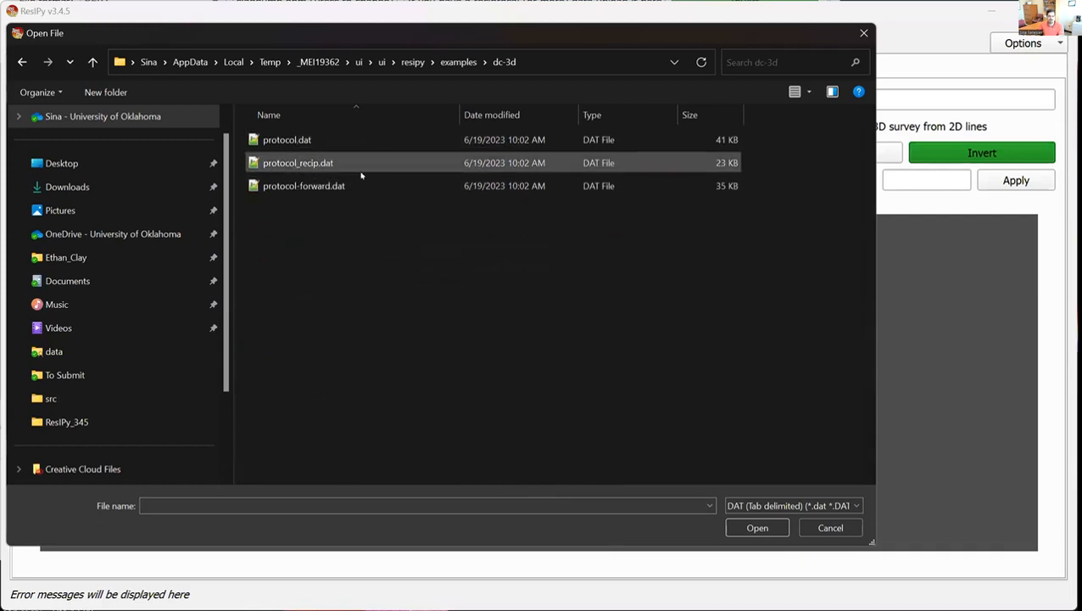
{"action": "left_click", "coordinate": [277, 144]}
{"action": "left_click", "coordinate": [759, 528]}
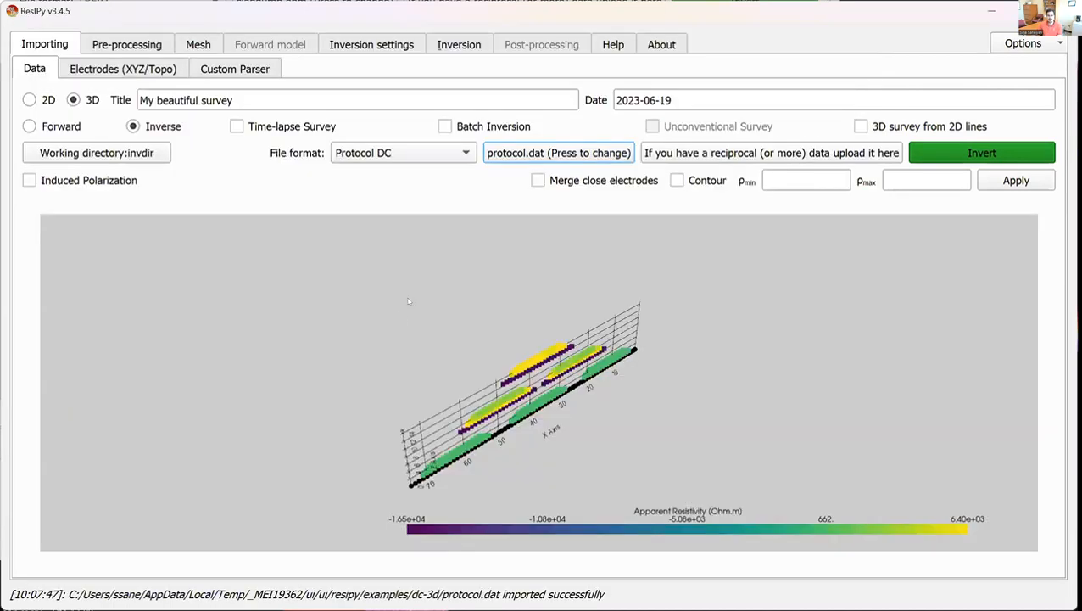
Examine the 3D apparent resistivity plot and the labels and coordinates of all electrodes in the electrode table.
{"action": "left_click_drag", "start_coordinate": [512, 421], "coordinate": [395, 304]}
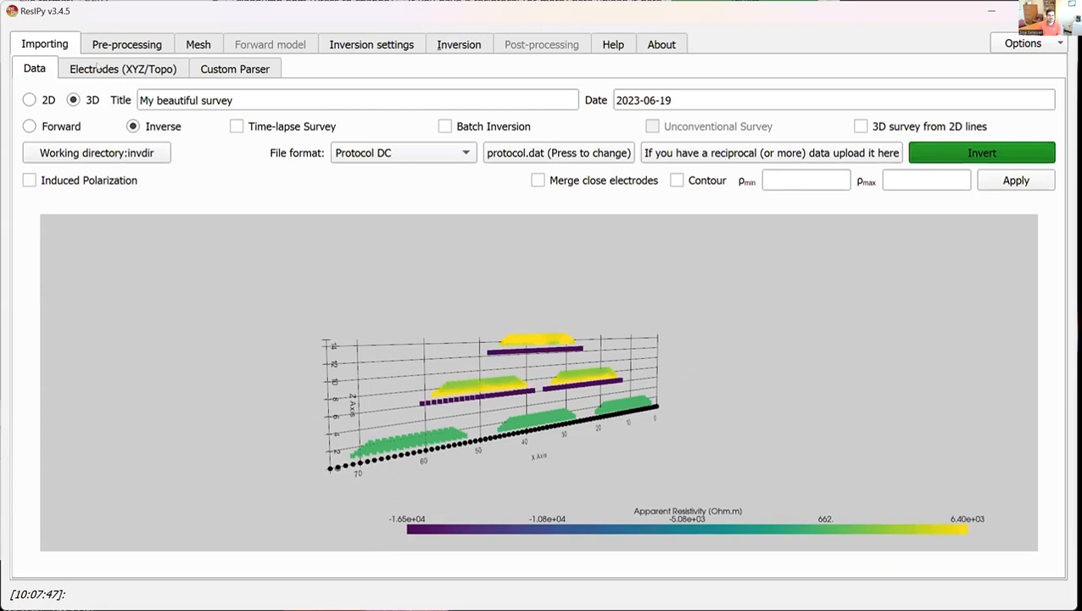
{"action": "left_click_drag", "start_coordinate": [378, 317], "coordinate": [381, 264]}
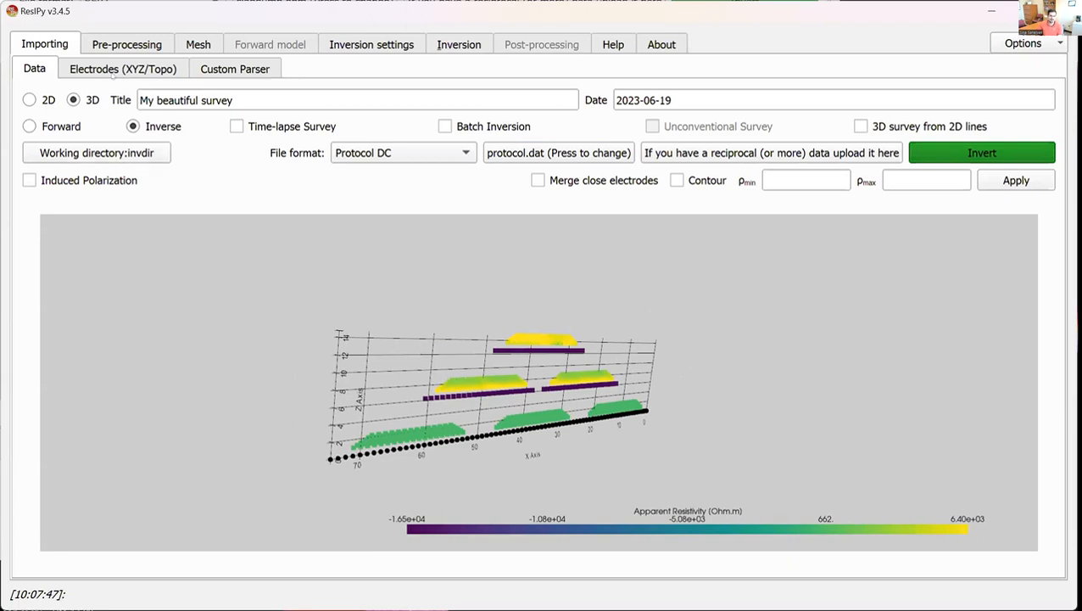
{"action": "left_click", "coordinate": [112, 75]}
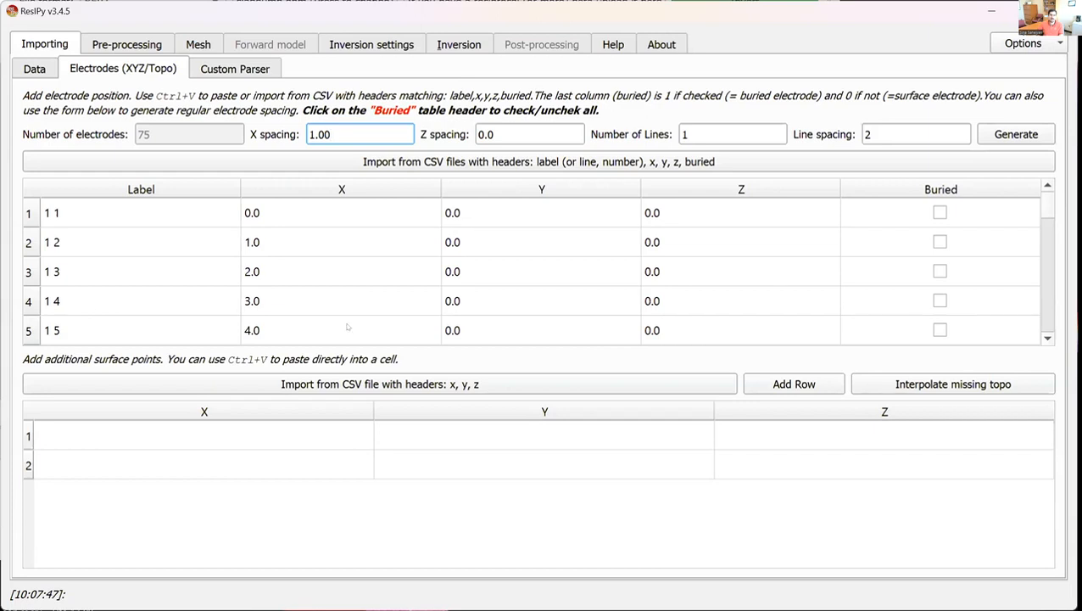
{"action": "scroll", "coordinate": [1048, 212], "scroll_direction": "down", "scroll_amount": 3}
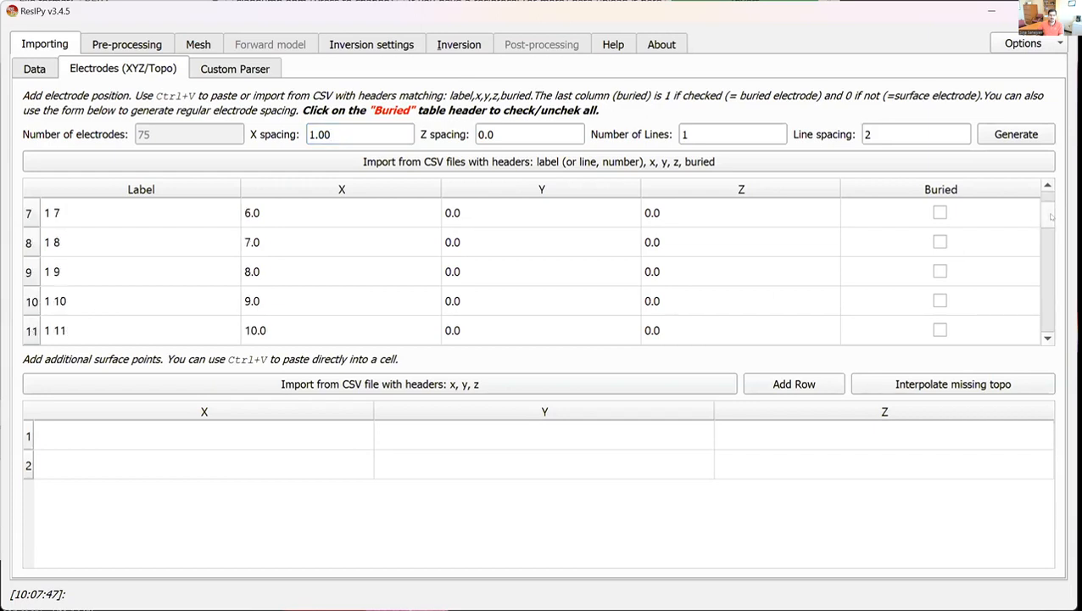
{"action": "left_click_drag", "start_coordinate": [1050, 218], "coordinate": [1045, 242]}
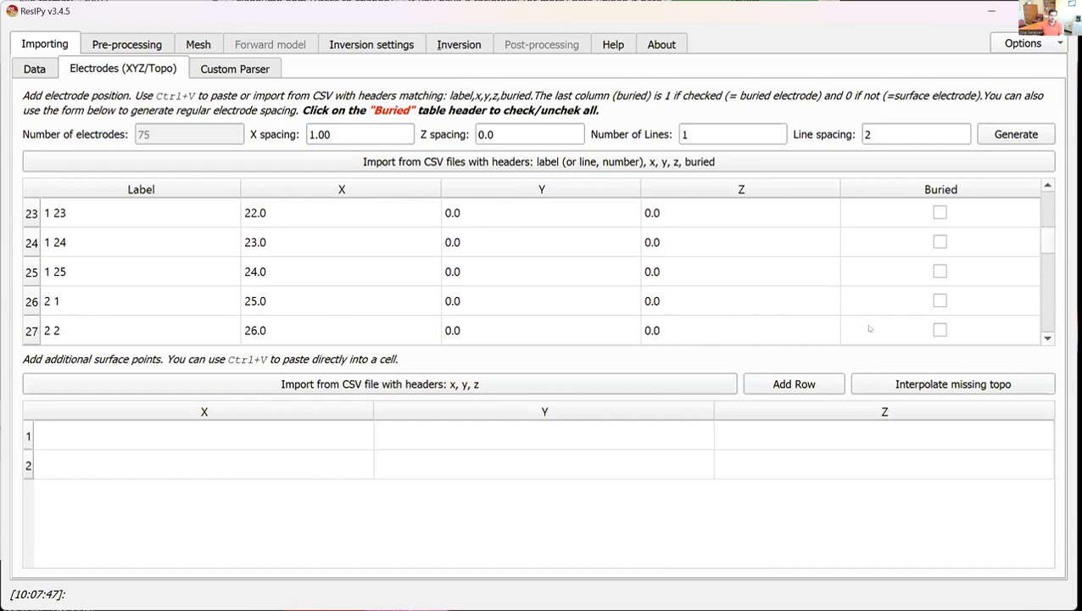
{"action": "left_click_drag", "start_coordinate": [1049, 249], "coordinate": [1049, 292]}
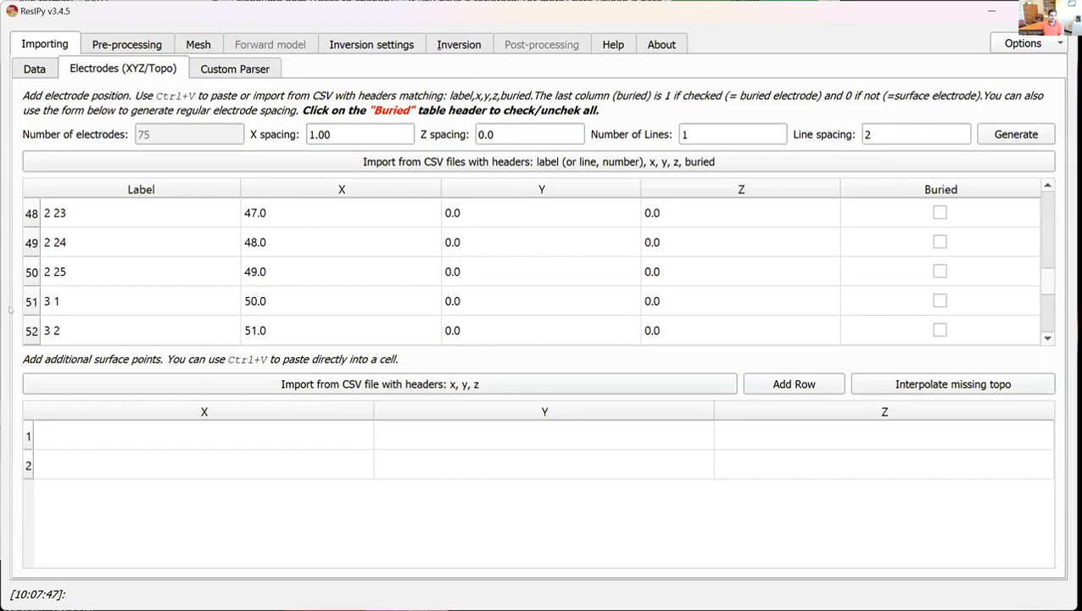
{"action": "scroll", "coordinate": [889, 319], "scroll_direction": "down", "scroll_amount": 8}
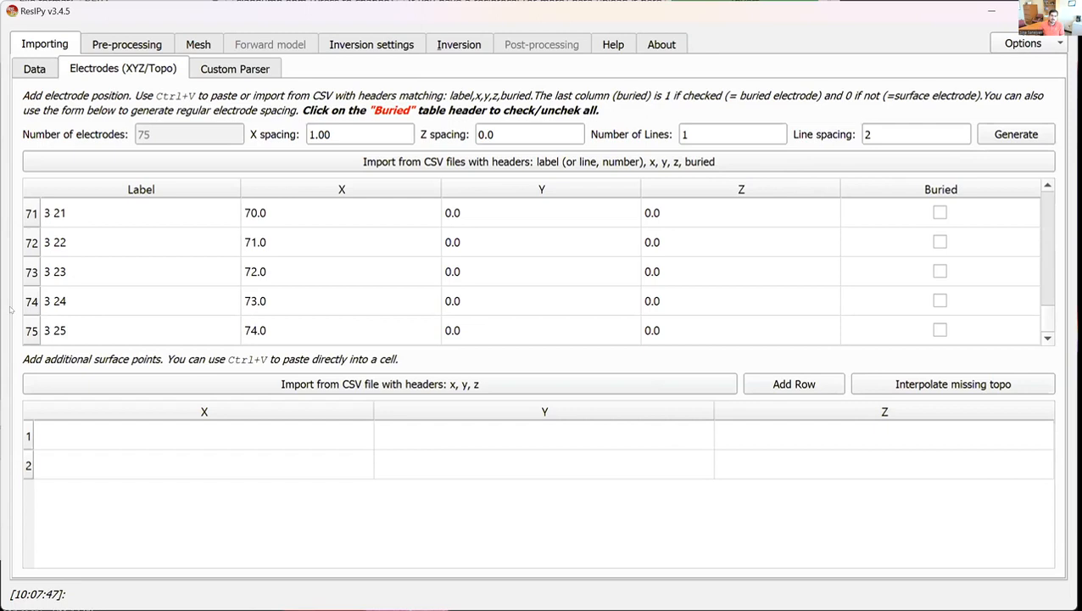
{"action": "scroll", "coordinate": [1050, 318], "scroll_direction": "up", "scroll_amount": 2}
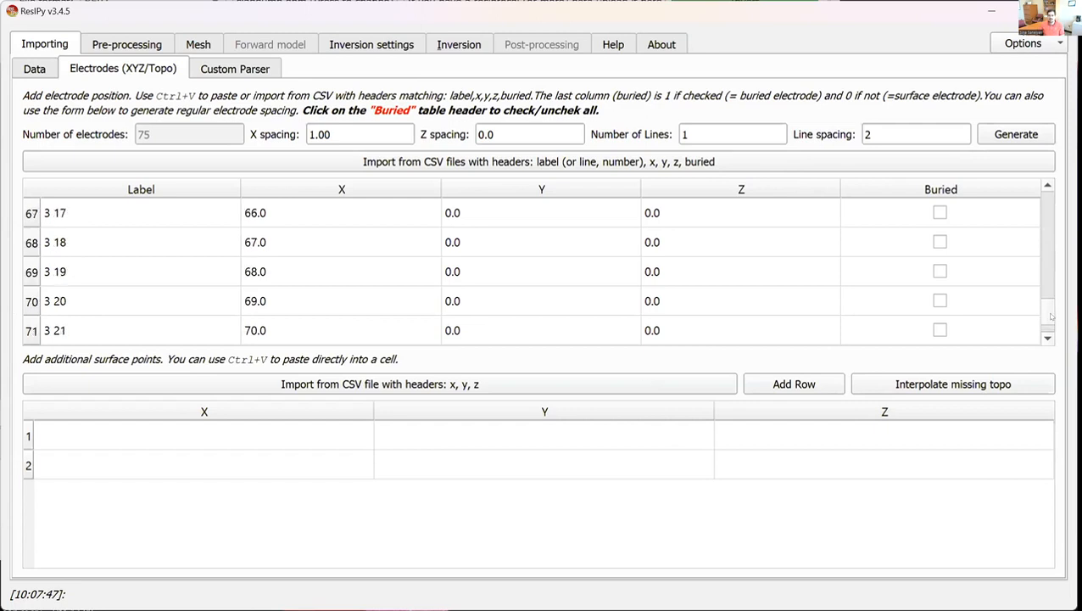
{"action": "scroll", "coordinate": [1050, 316], "scroll_direction": "down", "scroll_amount": 2}
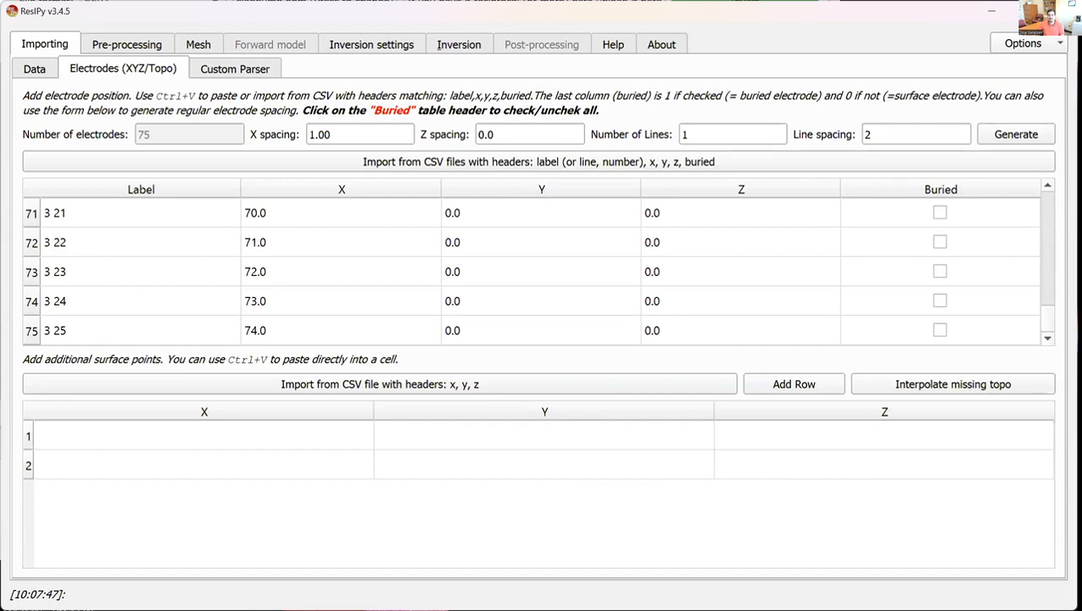
{"action": "left_click_drag", "start_coordinate": [1051, 329], "coordinate": [1052, 204]}
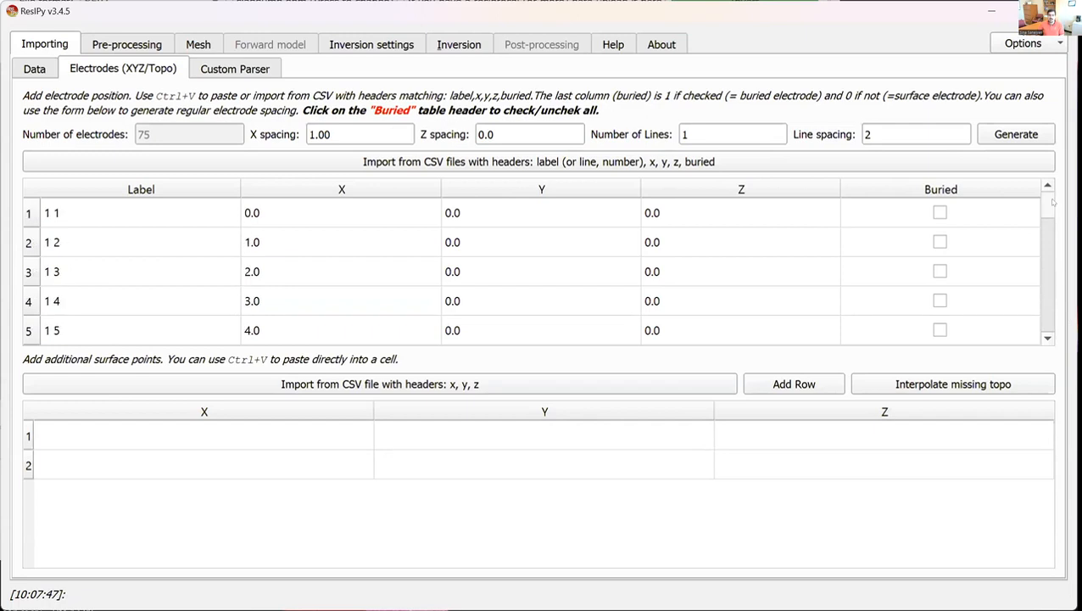
{"action": "left_click", "coordinate": [46, 73]}
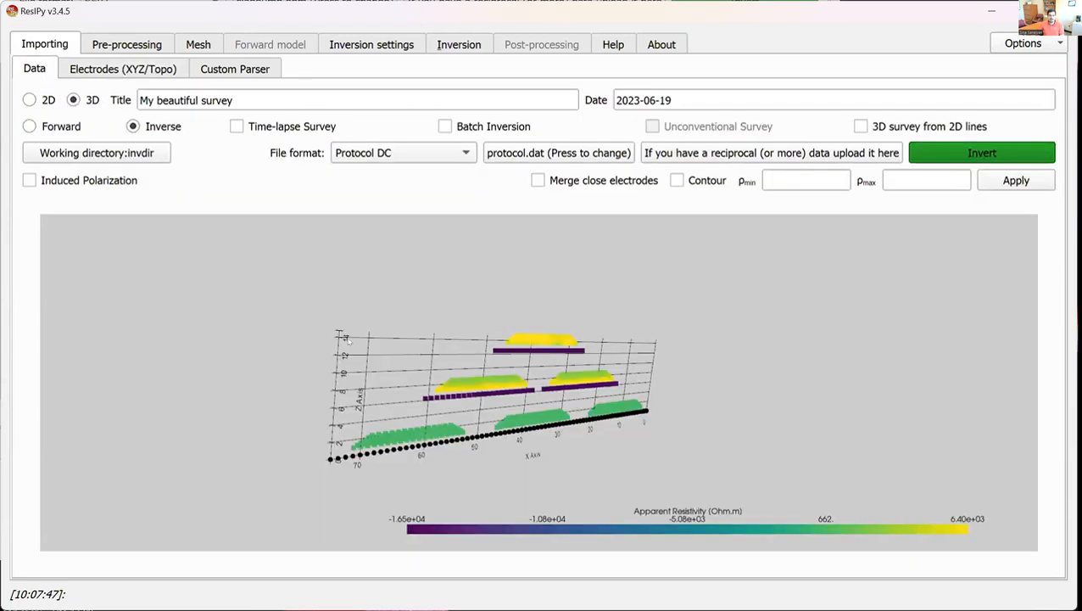
{"action": "left_click_drag", "start_coordinate": [455, 382], "coordinate": [104, 71]}
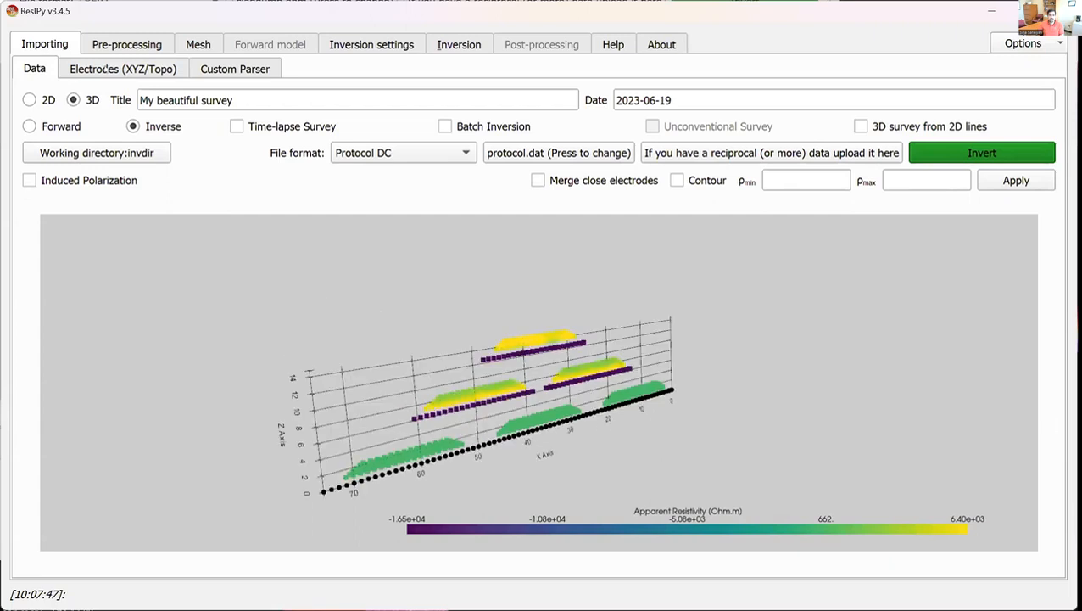
Import the electrode positions from elec.csv in the dc-3d folder and review the loaded coordinates.
{"action": "left_click", "coordinate": [104, 72]}
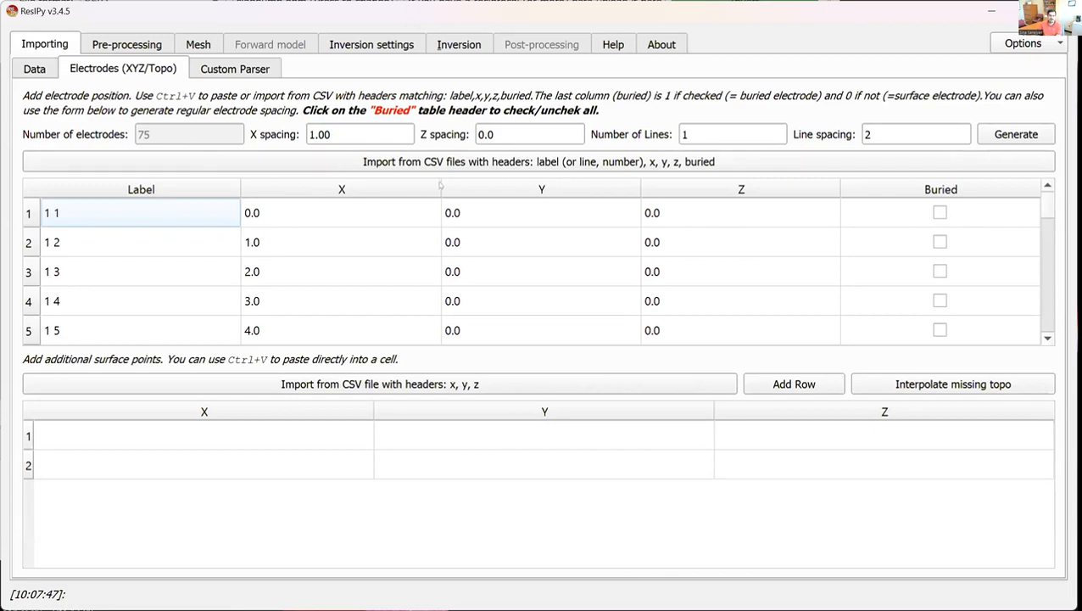
{"action": "left_click", "coordinate": [493, 161]}
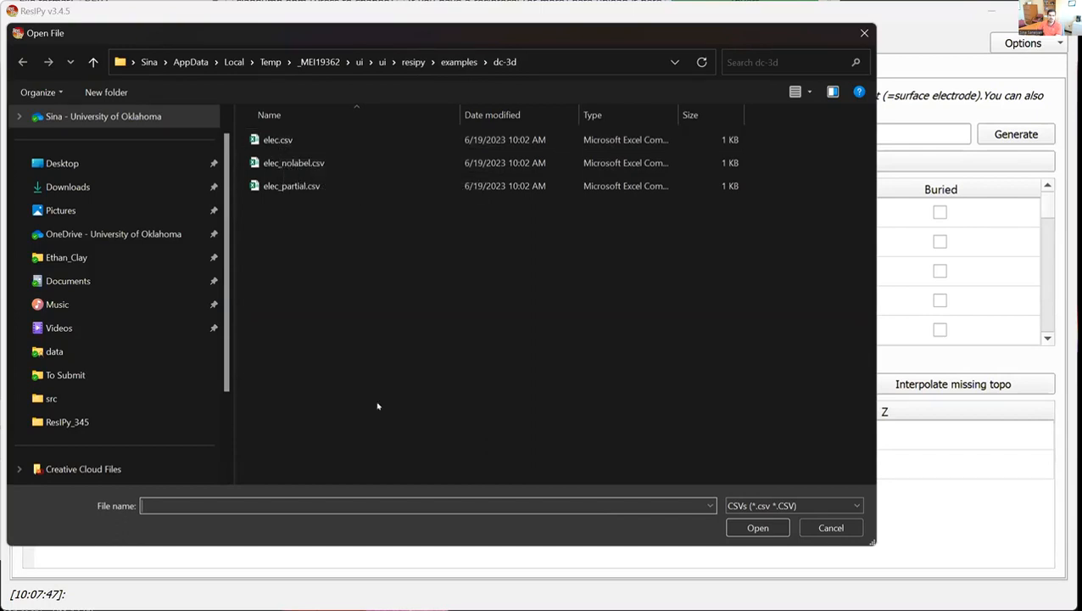
{"action": "left_click", "coordinate": [282, 141]}
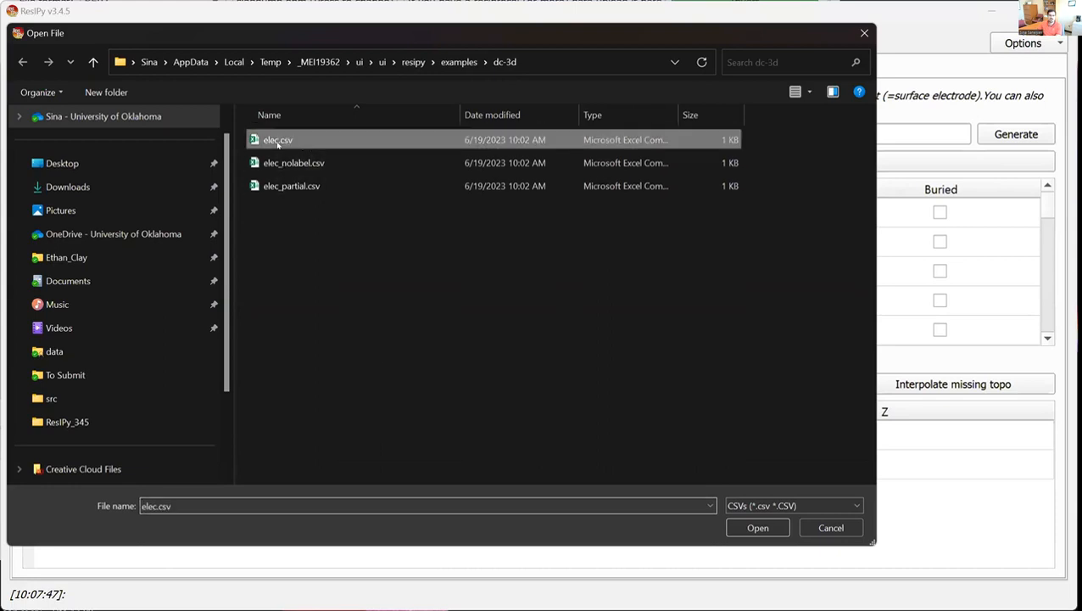
{"action": "left_click", "coordinate": [757, 527]}
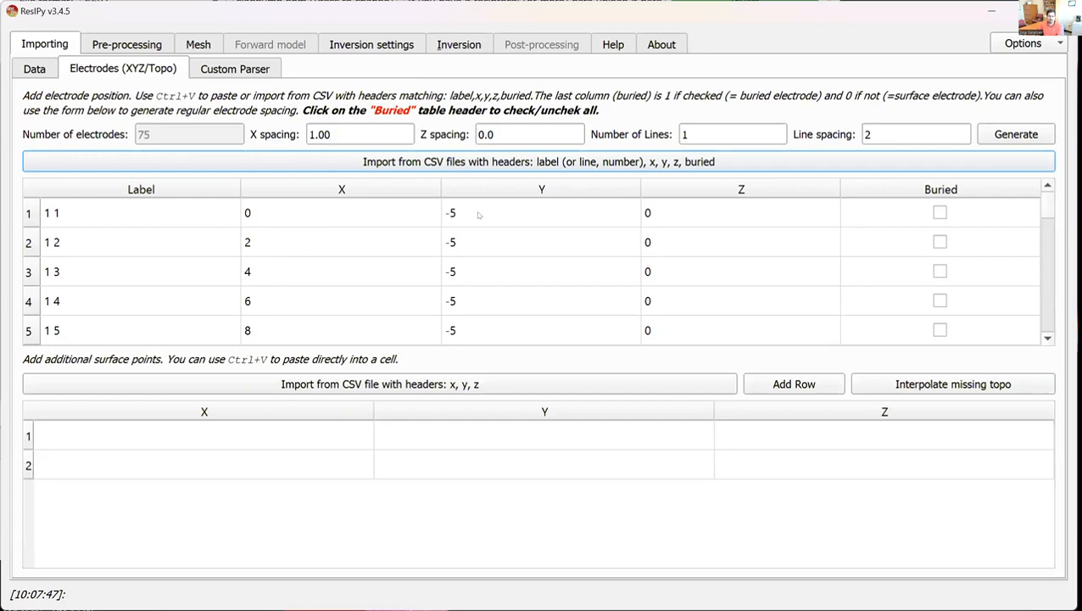
{"action": "scroll", "coordinate": [479, 214], "scroll_direction": "down", "scroll_amount": 7}
{"action": "scroll", "coordinate": [500, 226], "scroll_direction": "down", "scroll_amount": 17}
{"action": "scroll", "coordinate": [494, 263], "scroll_direction": "up", "scroll_amount": 10}
{"action": "scroll", "coordinate": [645, 246], "scroll_direction": "up", "scroll_amount": 14}
{"action": "mouse_move", "coordinate": [1050, 207]}
{"action": "left_mouse_down"}
{"action": "mouse_move", "coordinate": [1048, 335]}
{"action": "mouse_move", "coordinate": [1049, 202]}
{"action": "left_mouse_up"}
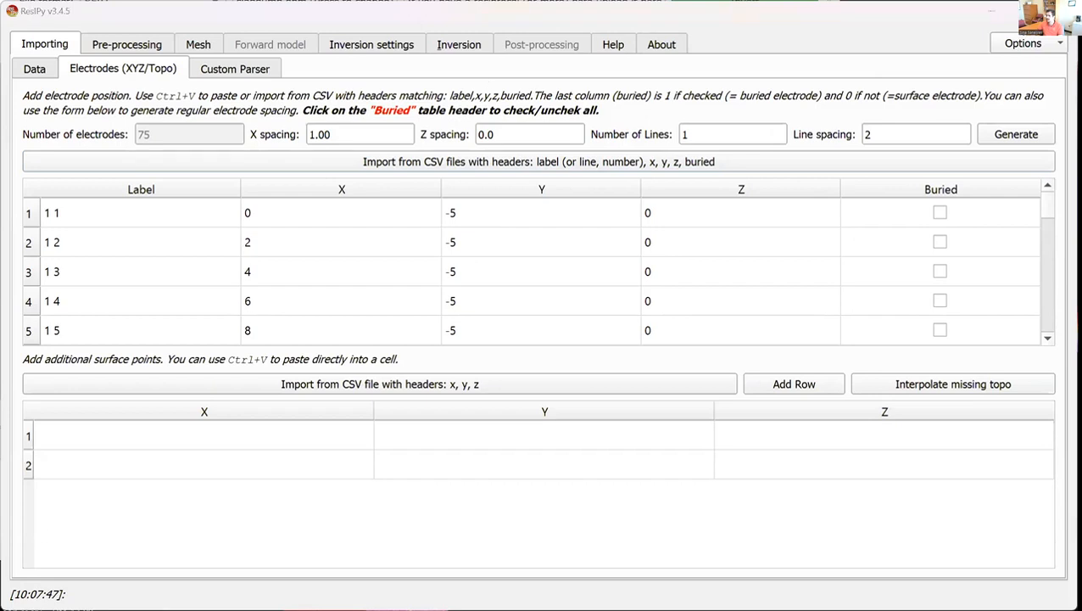
Switch to elec.csv in Excel and copy all the x values in B2:B76.
{"action": "key", "text": "alt+Tab"}
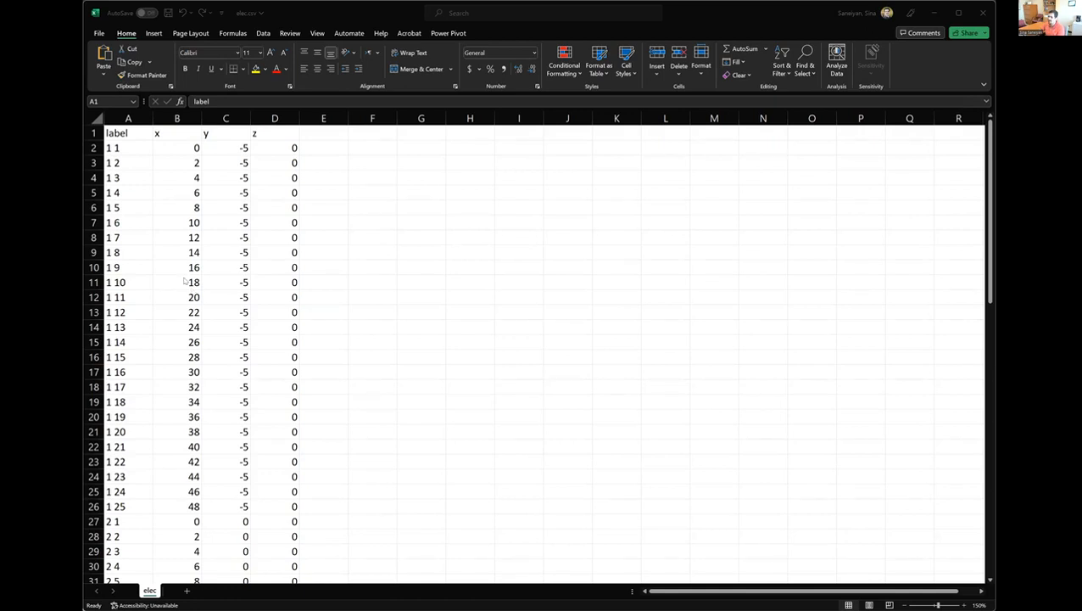
{"action": "left_click", "coordinate": [129, 139]}
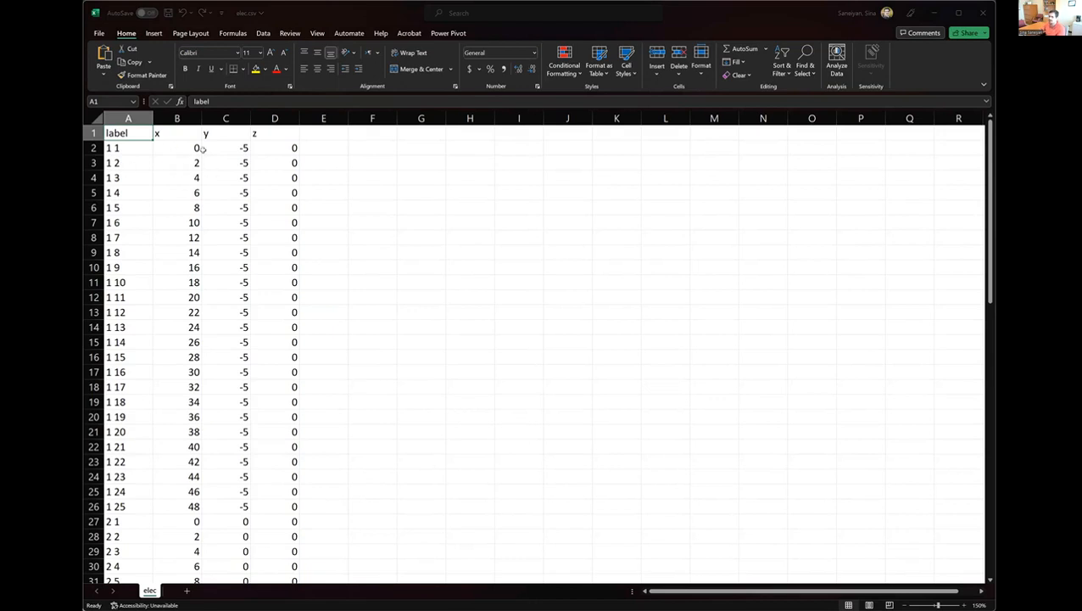
{"action": "left_click_drag", "start_coordinate": [202, 148], "coordinate": [189, 167]}
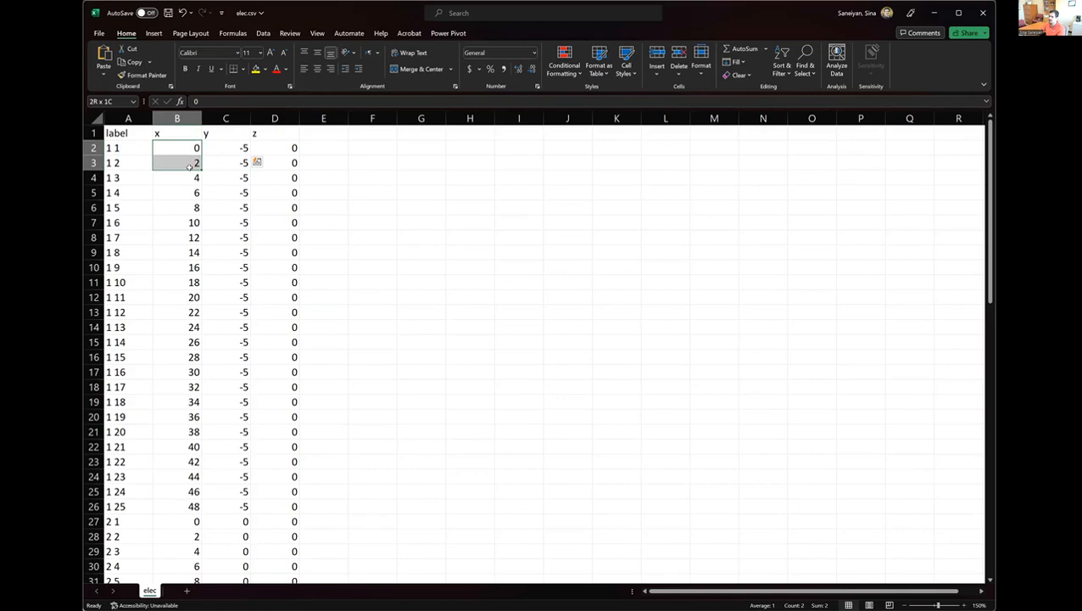
{"action": "left_click", "coordinate": [190, 142]}
{"action": "key", "text": "ctrl+shift+Down"}
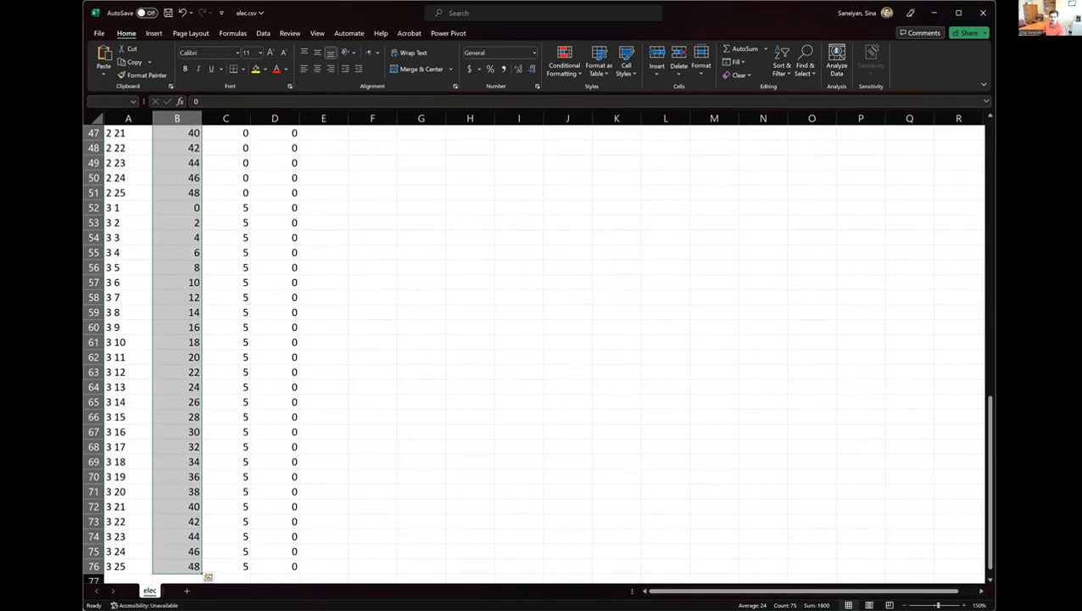
{"action": "key", "text": "ctrl+c"}
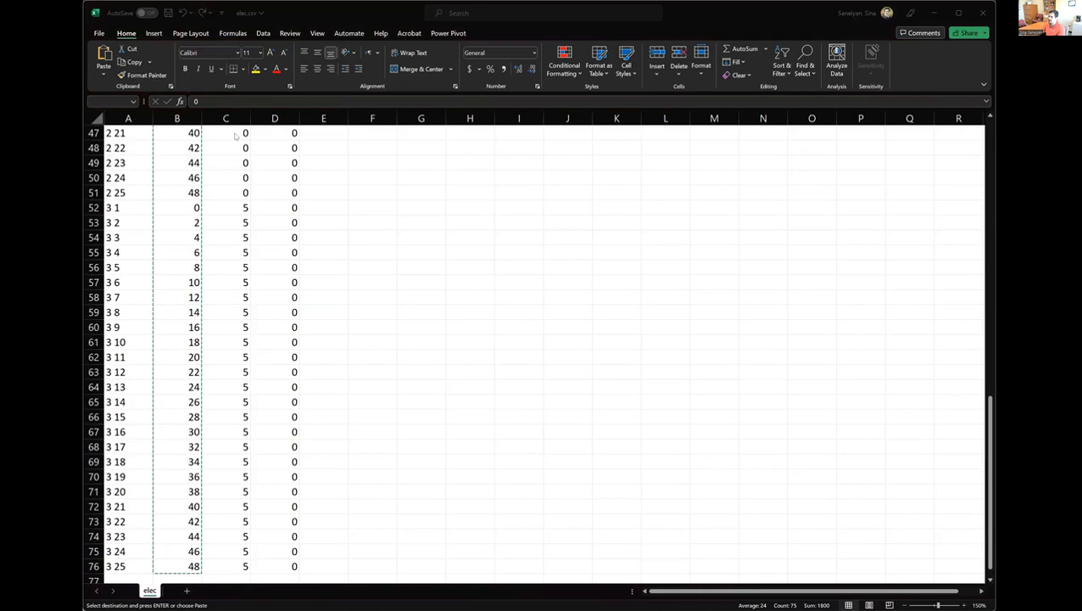
Copy all the z values, D2 down to D76.
{"action": "scroll", "coordinate": [237, 136], "scroll_direction": "up", "scroll_amount": 7}
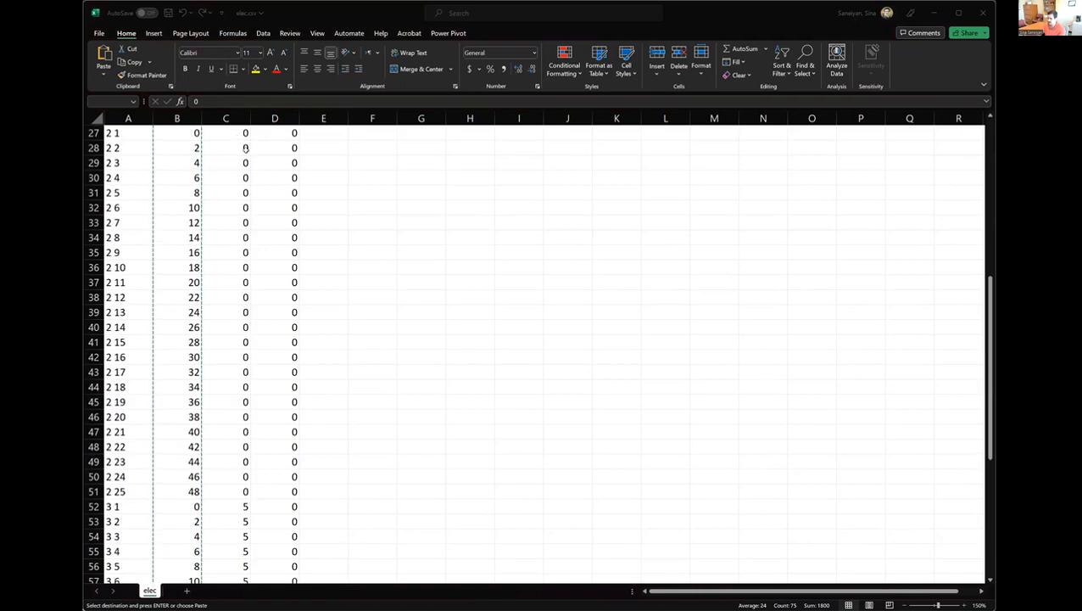
{"action": "scroll", "coordinate": [245, 147], "scroll_direction": "up", "scroll_amount": 9}
{"action": "left_click", "coordinate": [288, 149]}
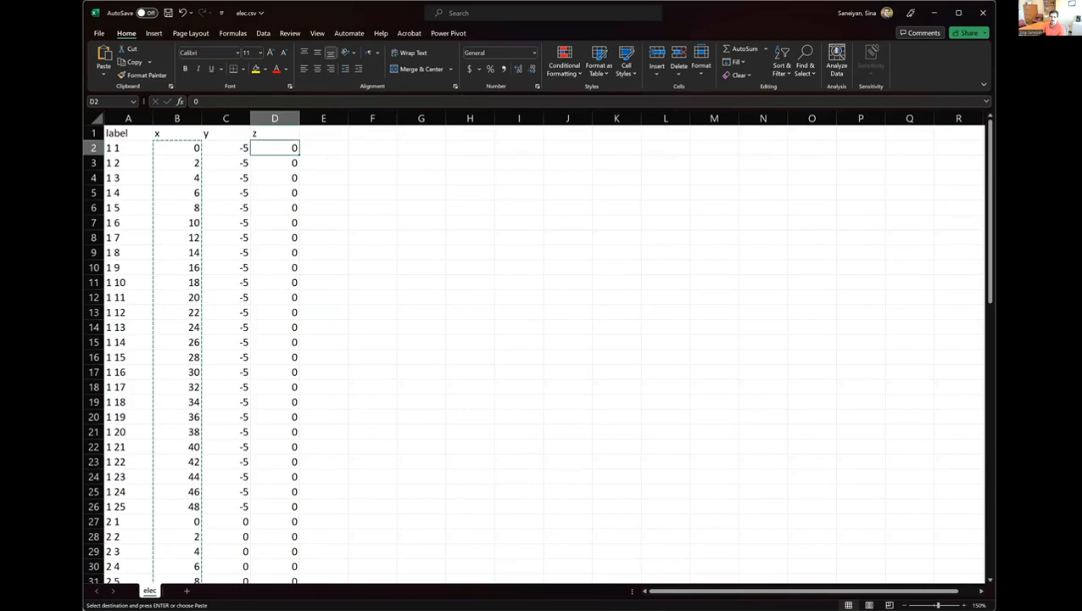
{"action": "key", "text": "ctrl+shift+Down"}
{"action": "key", "text": "ctrl+c"}
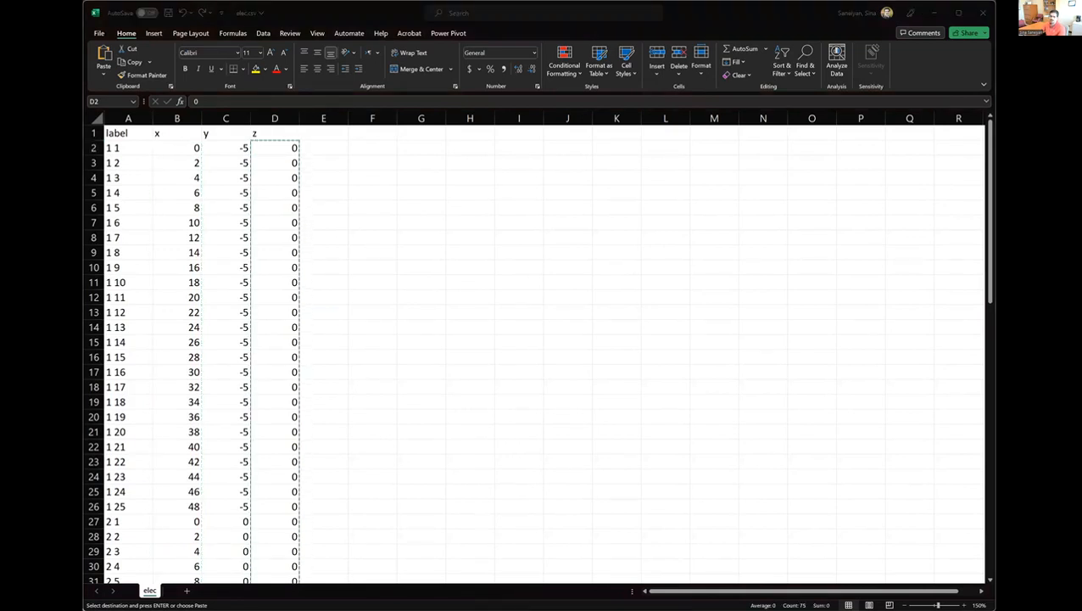
Copy the full column of x values again, B2 down to B76.
{"action": "left_click", "coordinate": [171, 148]}
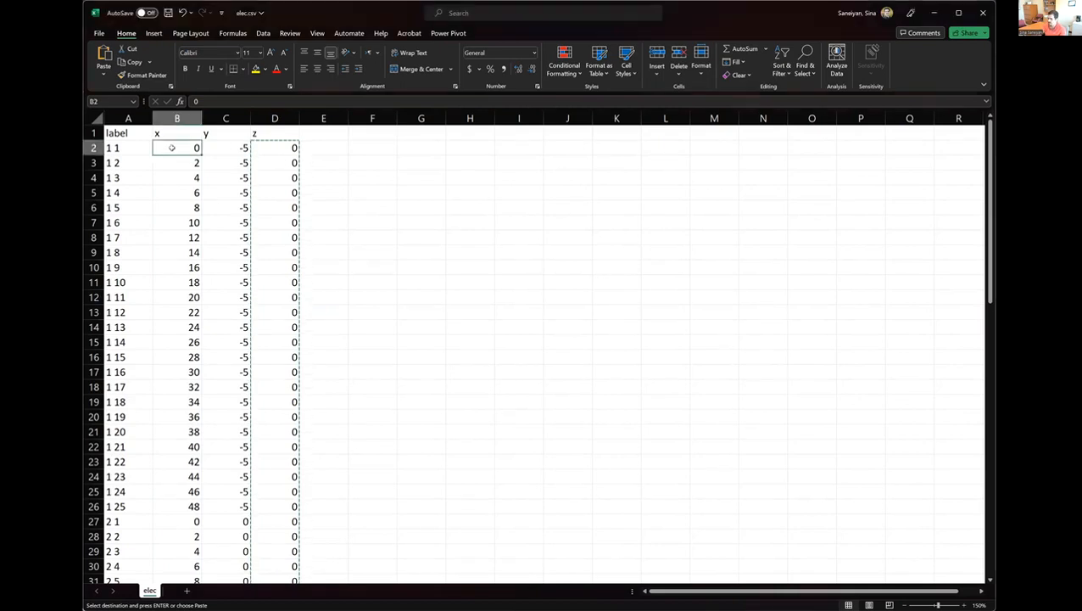
{"action": "key", "text": "ctrl+shift+Down"}
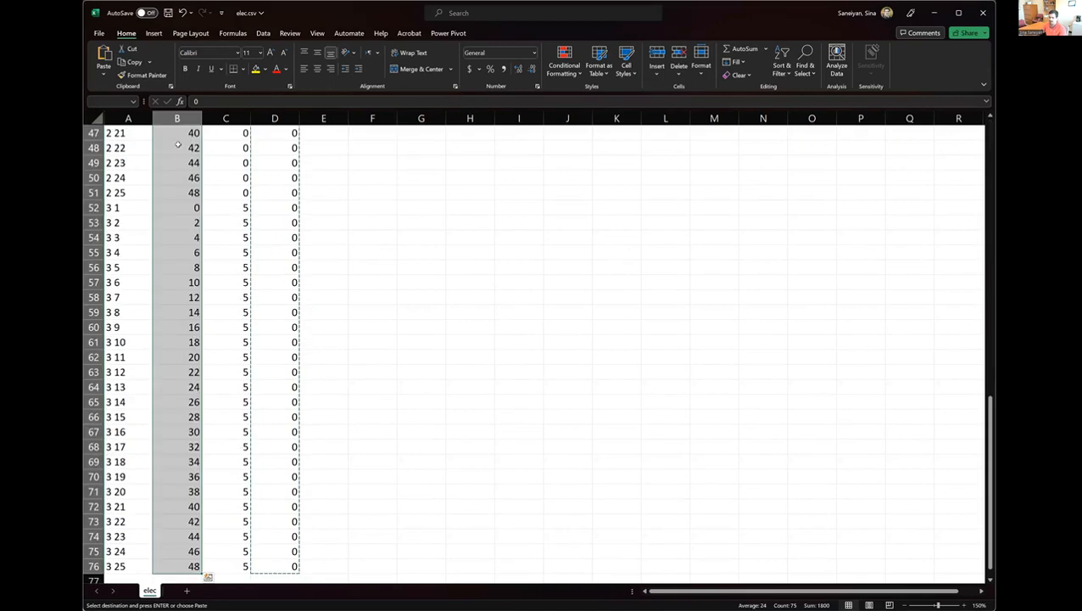
{"action": "key", "text": "ctrl+c"}
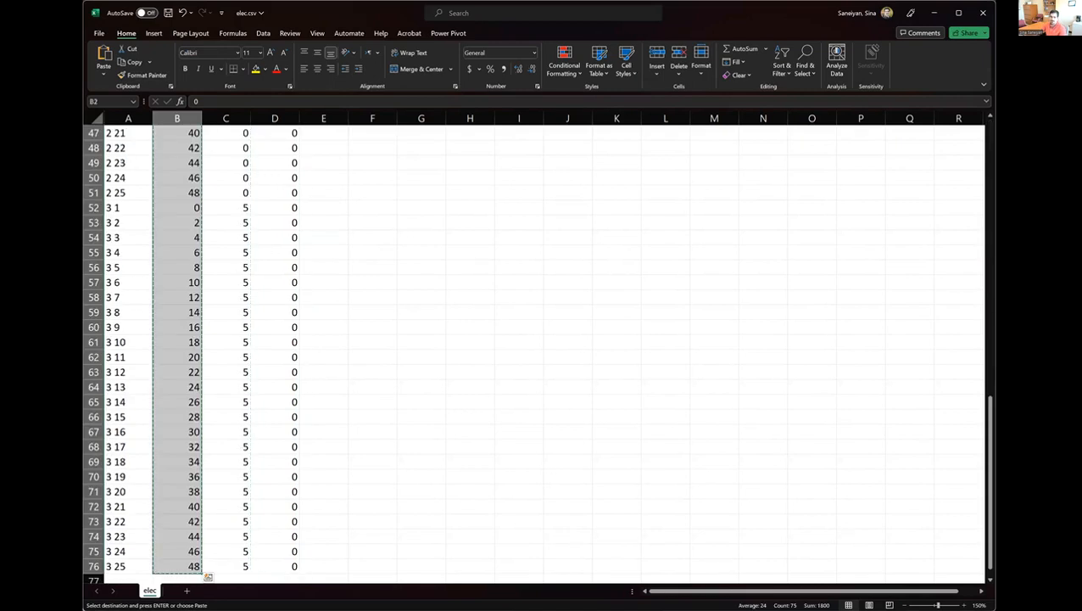
{"action": "scroll", "coordinate": [968, 330], "scroll_direction": "up", "scroll_amount": 12}
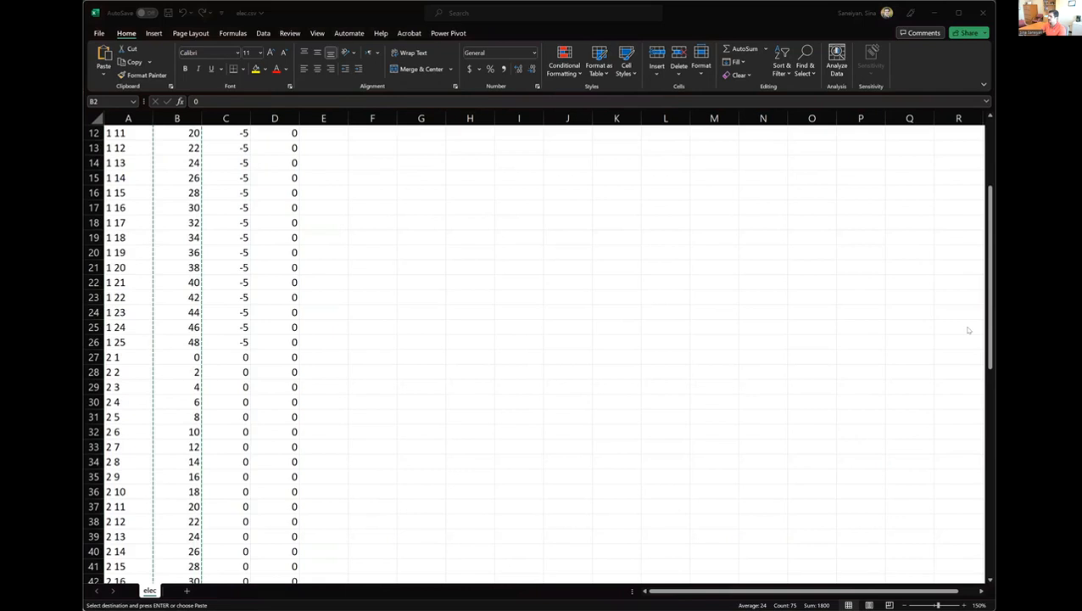
Switch back to ResIPy and examine the imported 3D apparent resistivity data and electrode layout from several angles.
{"action": "left_click_drag", "start_coordinate": [992, 201], "coordinate": [988, 138]}
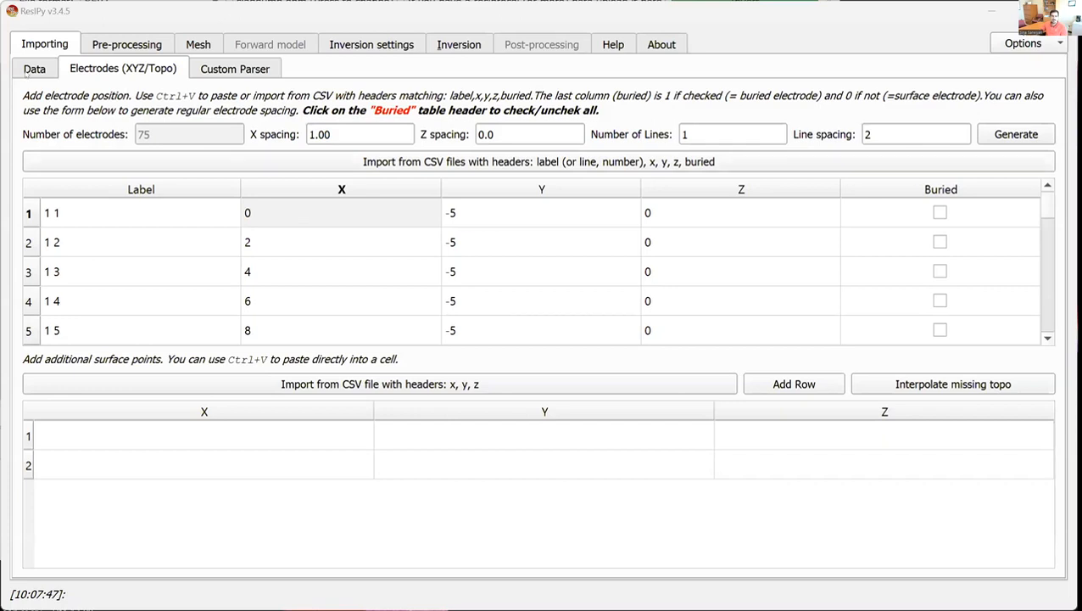
{"action": "left_click", "coordinate": [34, 69]}
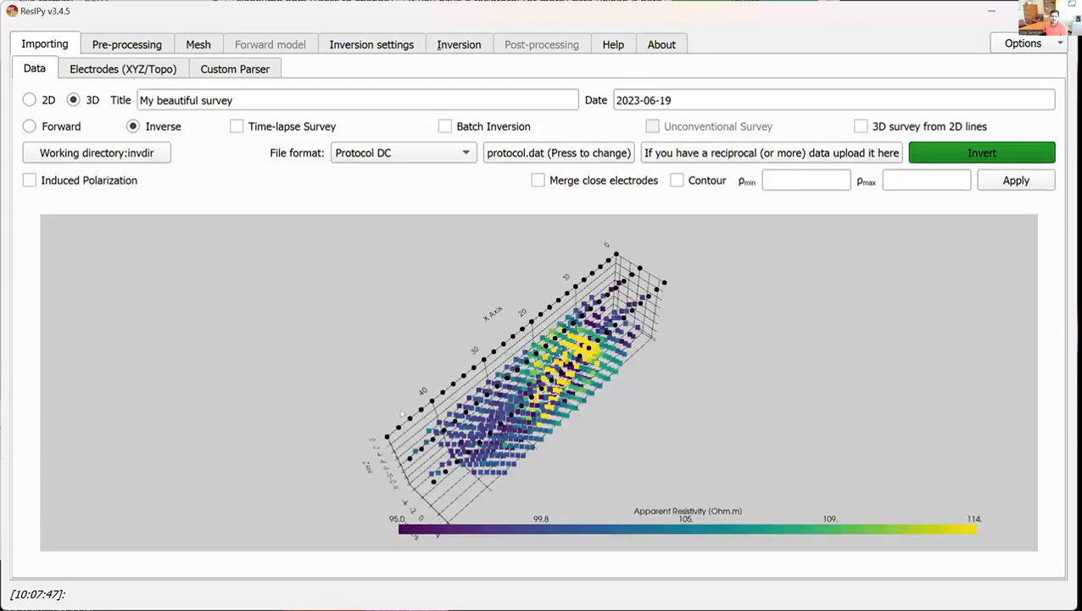
{"action": "left_click_drag", "start_coordinate": [393, 406], "coordinate": [600, 303]}
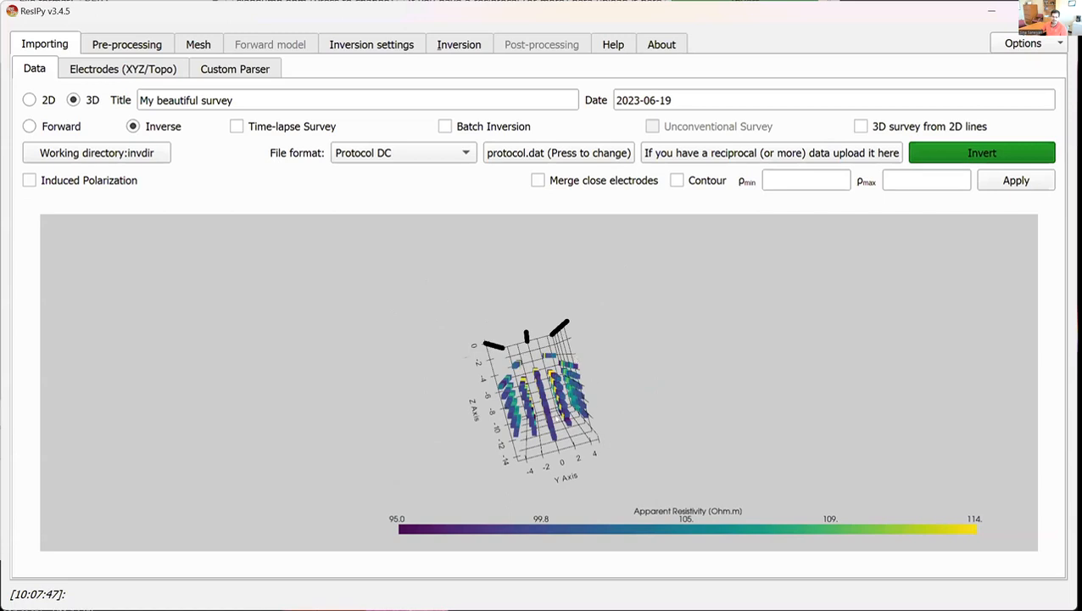
{"action": "left_click_drag", "start_coordinate": [550, 431], "coordinate": [400, 402]}
{"action": "left_click_drag", "start_coordinate": [536, 293], "coordinate": [861, 166]}
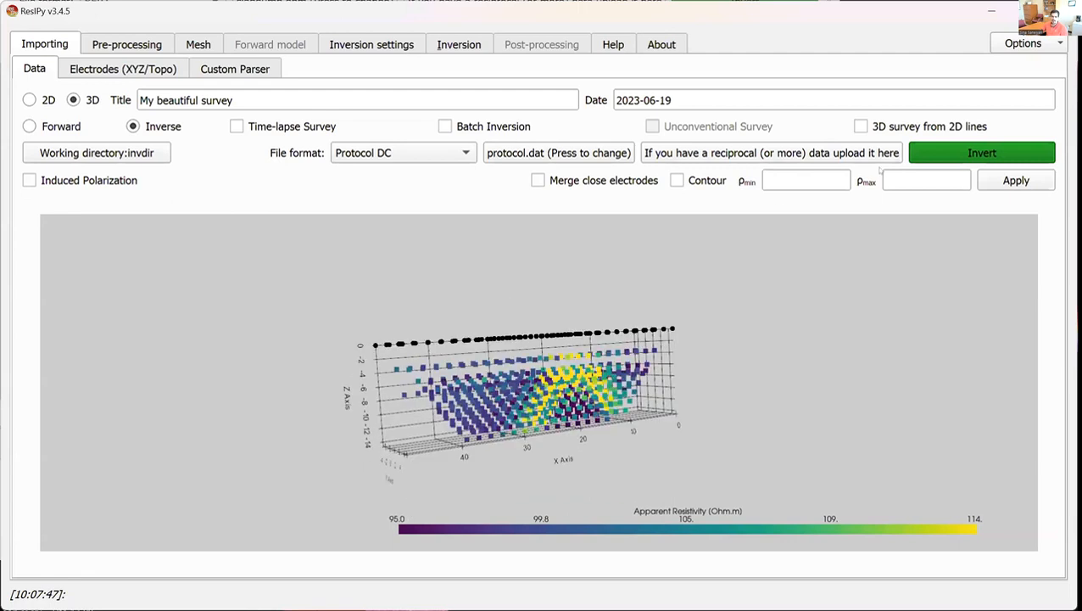
Preview the apparent resistivity data as contours, and return to the point display.
{"action": "left_click", "coordinate": [676, 180]}
{"action": "left_click_drag", "start_coordinate": [520, 395], "coordinate": [463, 358]}
{"action": "left_click", "coordinate": [676, 180]}
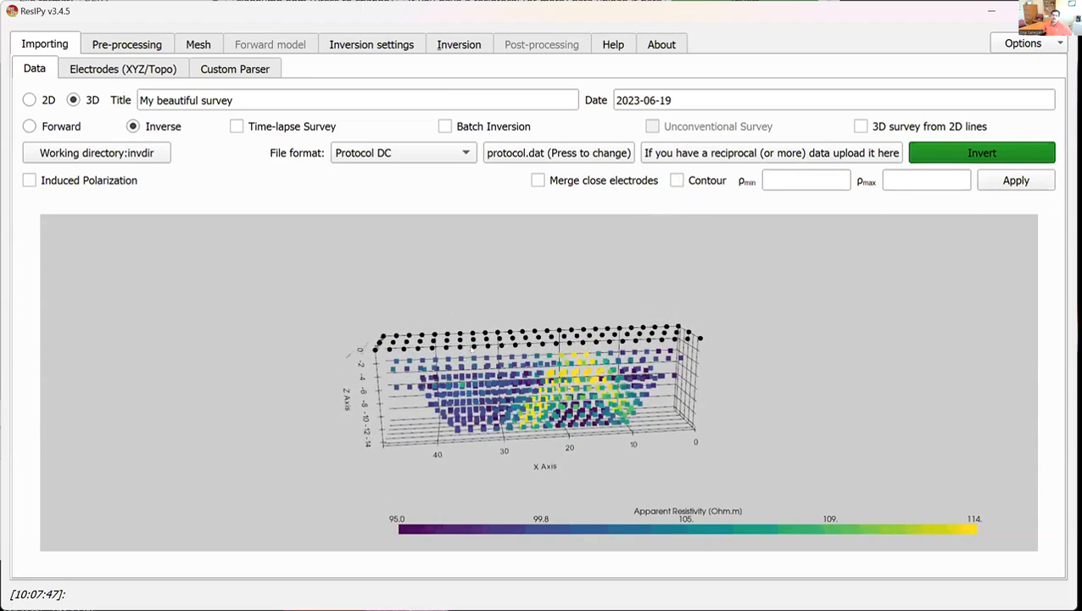
{"action": "left_click_drag", "start_coordinate": [449, 302], "coordinate": [509, 326]}
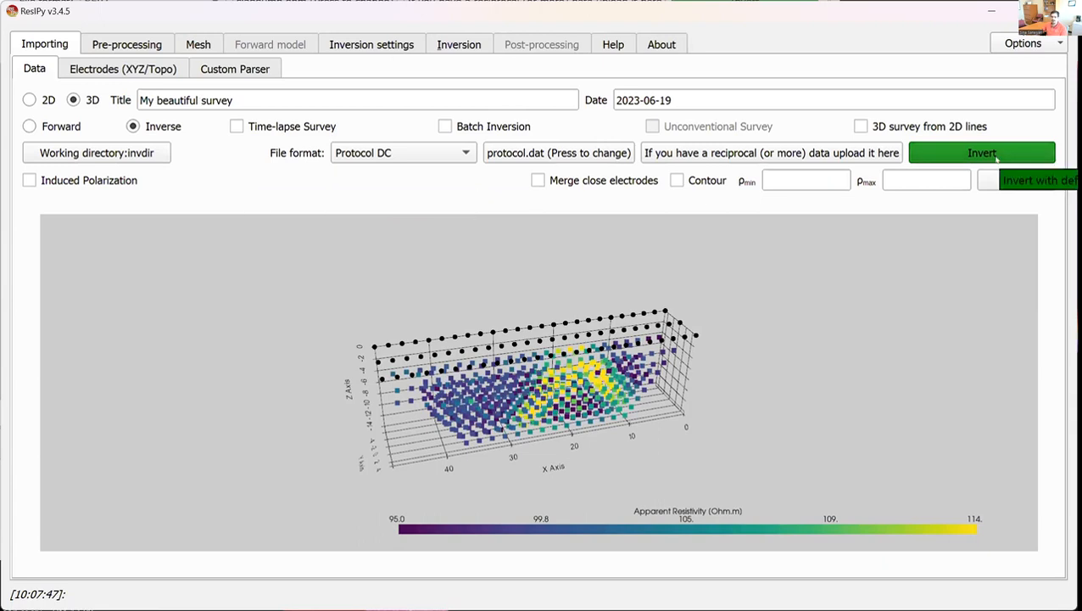
Invert the 3D survey with the default settings and review the available result datasets and attributes.
{"action": "left_click", "coordinate": [996, 156]}
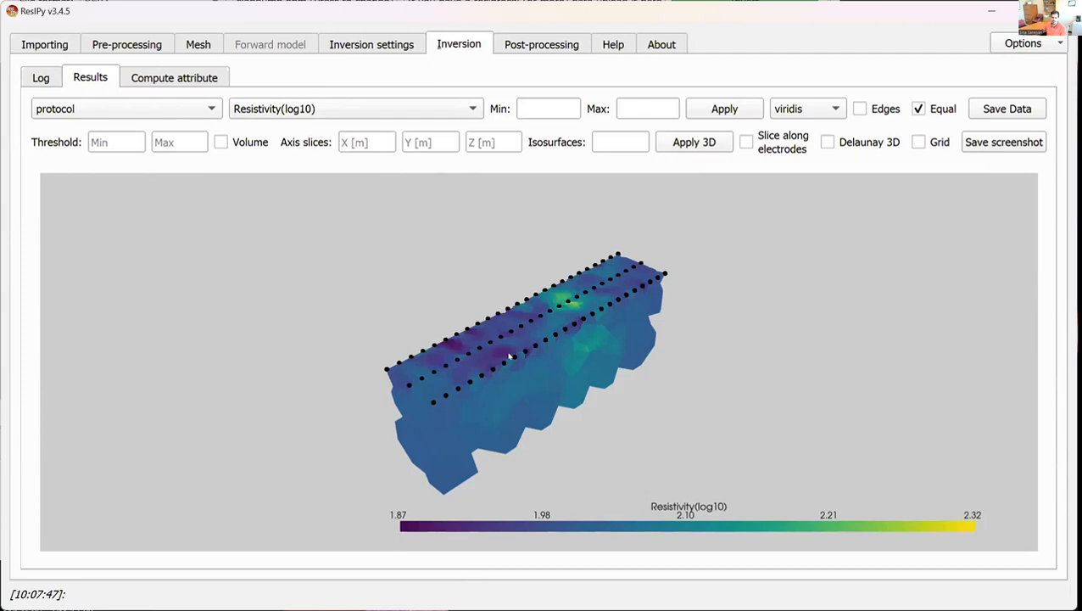
{"action": "left_click_drag", "start_coordinate": [486, 374], "coordinate": [493, 366]}
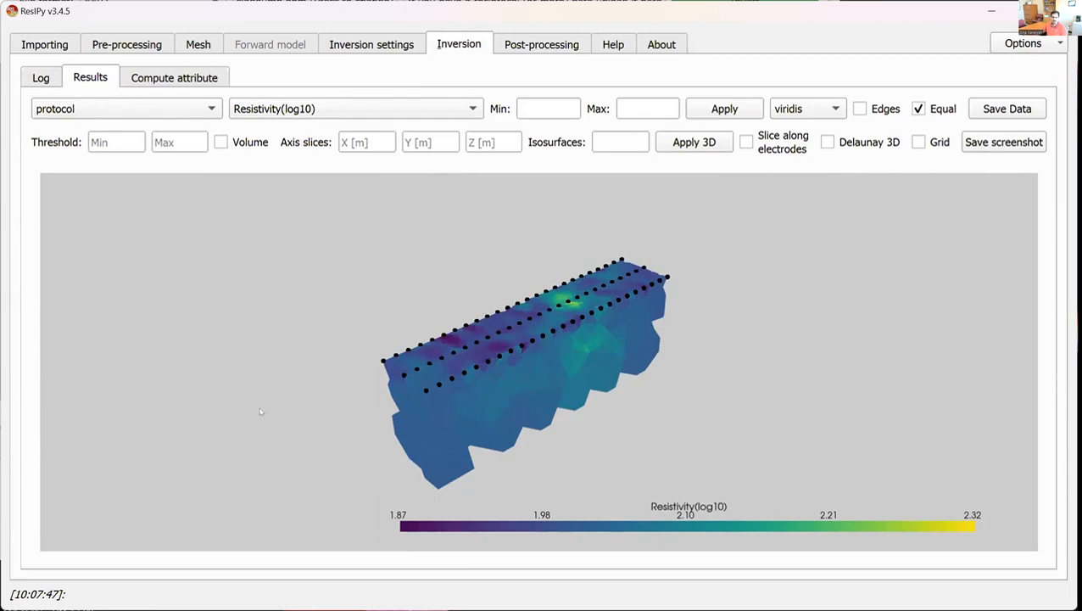
{"action": "left_click", "coordinate": [279, 111]}
{"action": "left_click", "coordinate": [191, 107]}
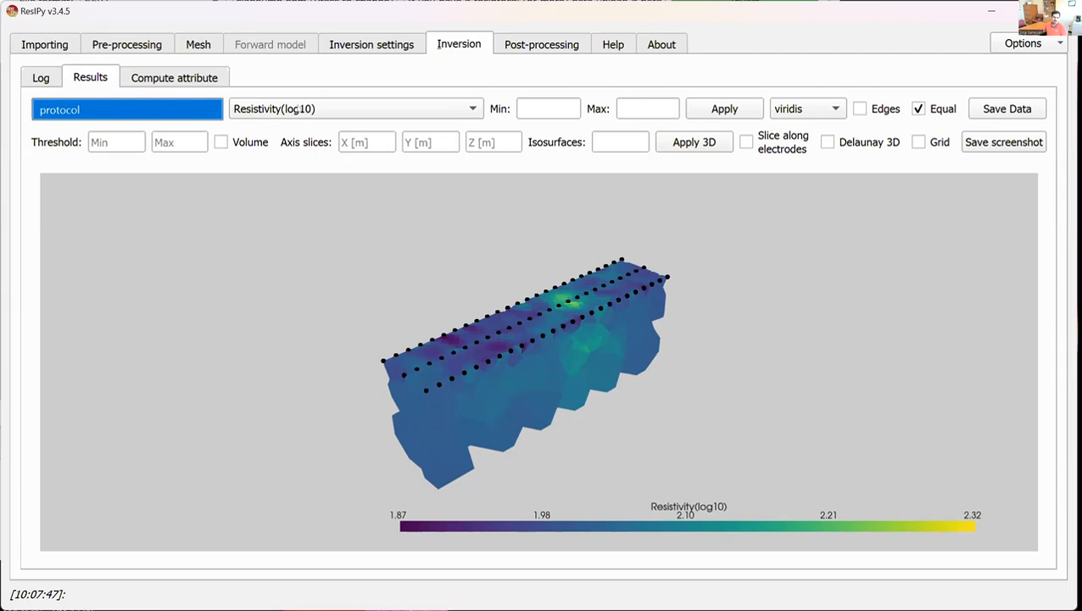
{"action": "left_click", "coordinate": [298, 110]}
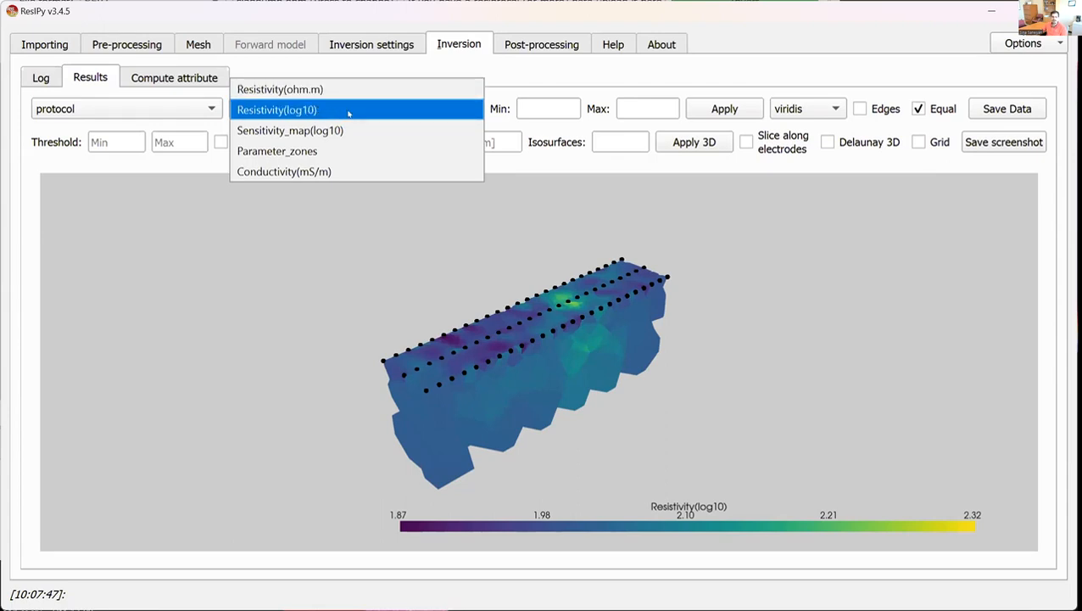
{"action": "left_click", "coordinate": [223, 226]}
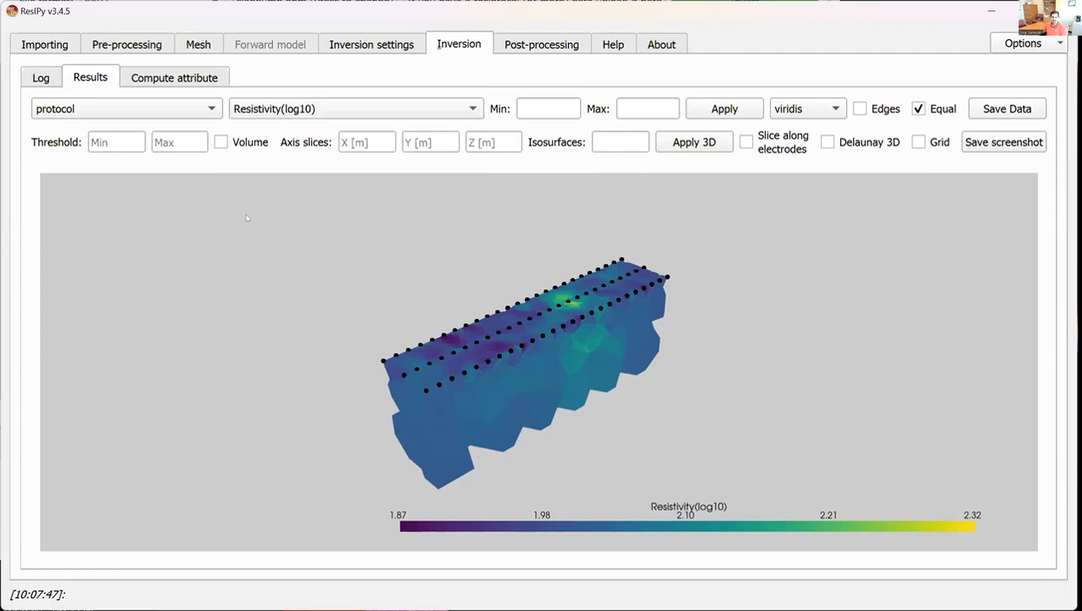
Set the result's colour scale range to a minimum of 1.9 and a maximum of 2.2 and apply it.
{"action": "left_click", "coordinate": [556, 109]}
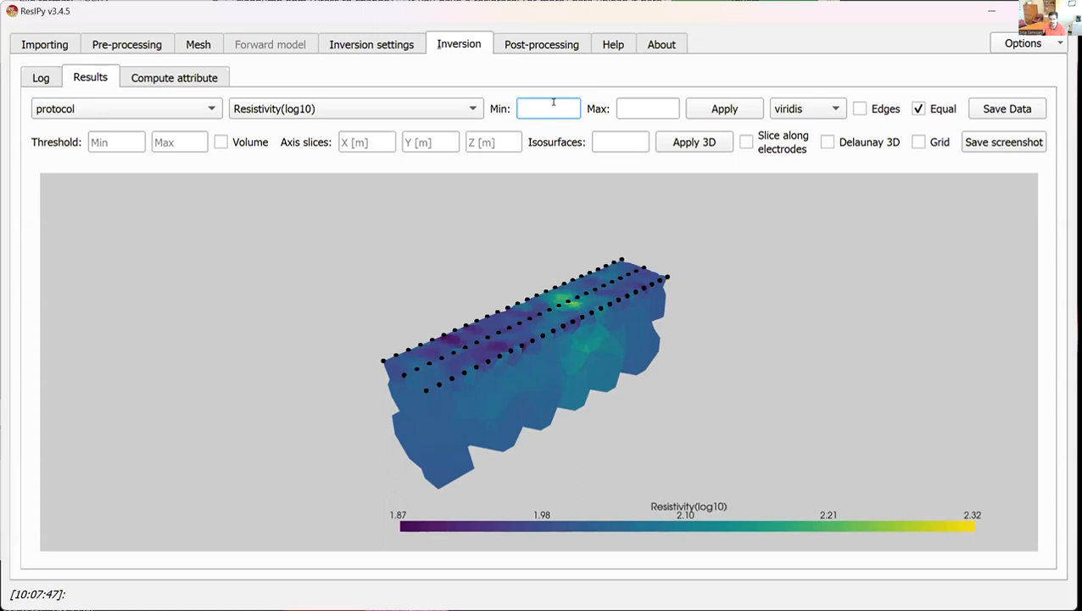
{"action": "type", "text": "1.9"}
{"action": "left_click", "coordinate": [640, 100]}
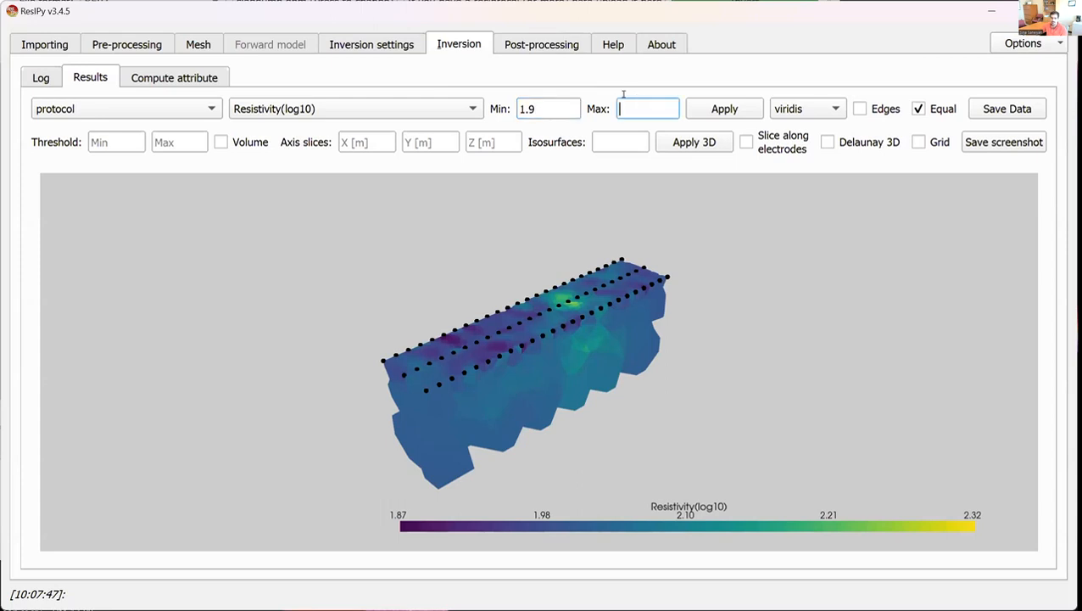
{"action": "type", "text": "2.2"}
{"action": "left_click", "coordinate": [738, 109]}
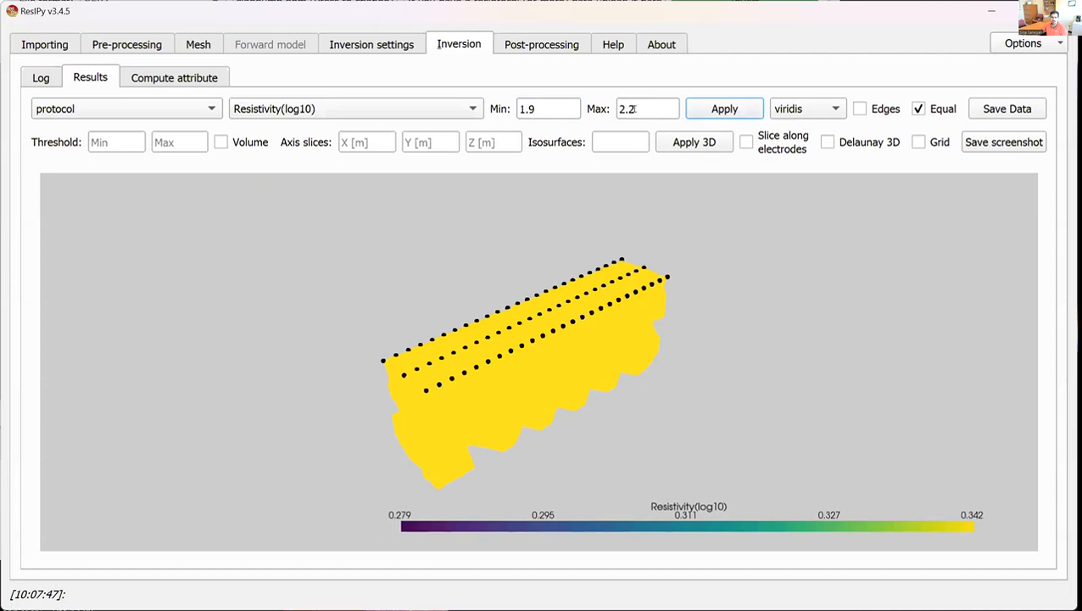
Reselect the Resistivity(log10) attribute and apply a colour scale range of 10 to 150.
{"action": "left_click", "coordinate": [451, 115]}
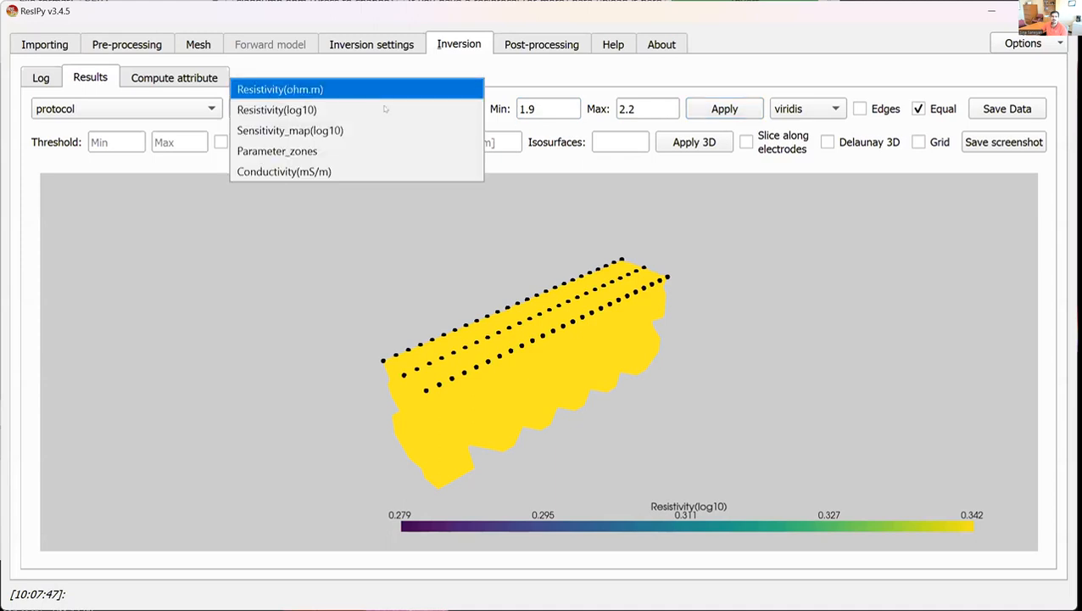
{"action": "left_click", "coordinate": [385, 109]}
{"action": "left_click", "coordinate": [545, 101]}
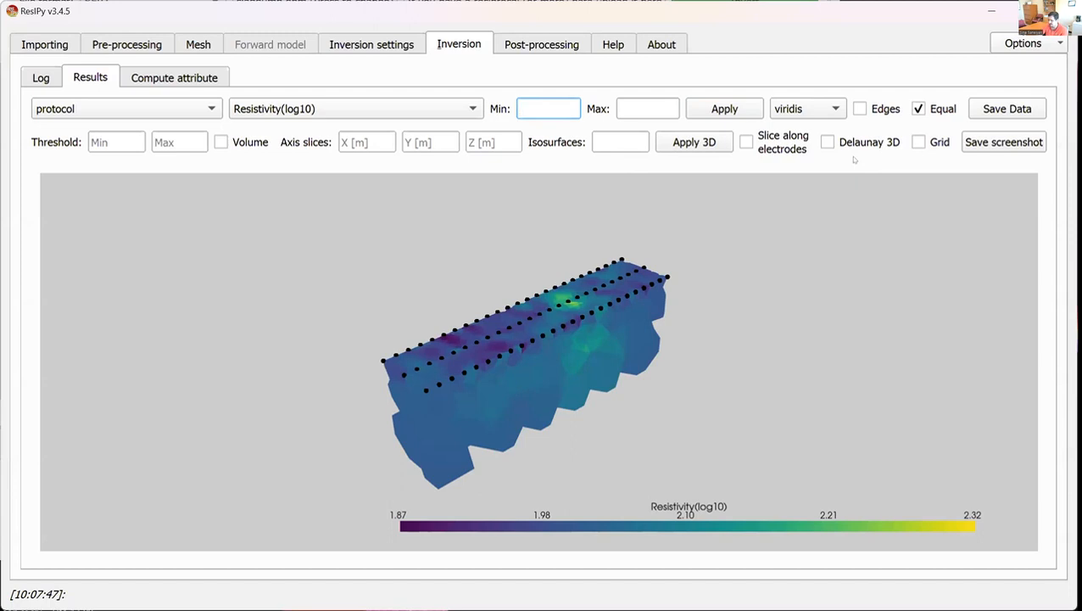
{"action": "type", "text": "10"}
{"action": "key", "text": "Tab"}
{"action": "type", "text": "150"}
{"action": "left_click", "coordinate": [758, 112]}
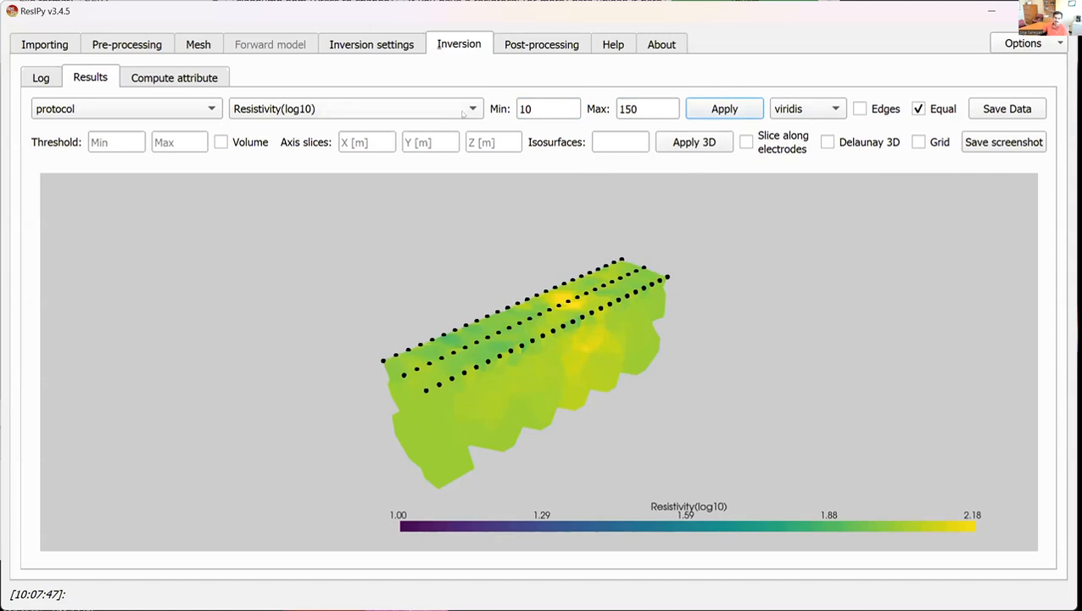
Clear the colour scale's minimum and maximum and apply the jet colour map to the inverted model.
{"action": "left_click", "coordinate": [289, 103]}
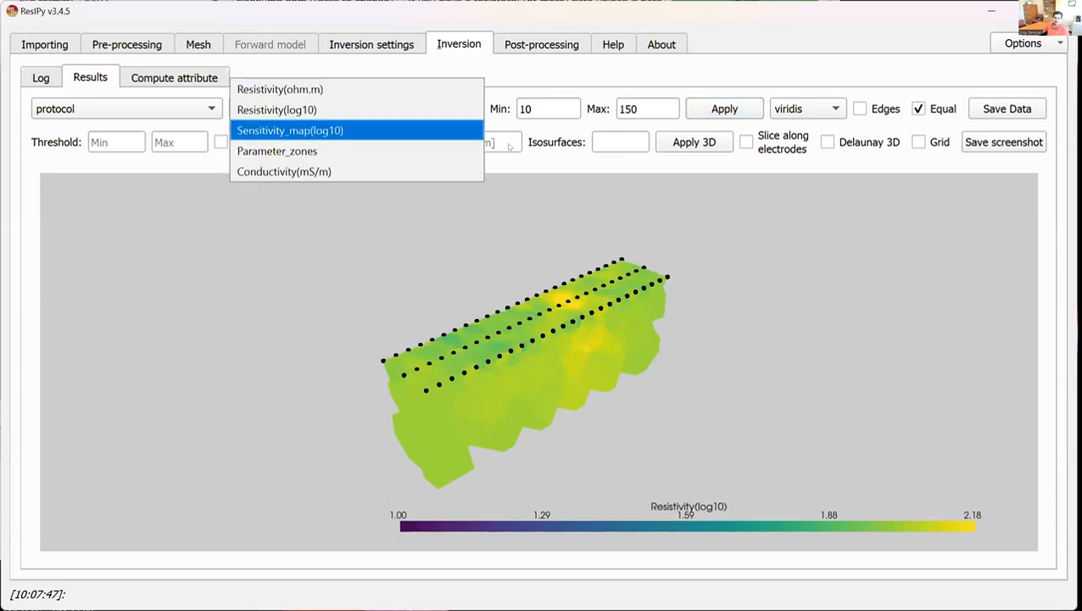
{"action": "left_click", "coordinate": [558, 171]}
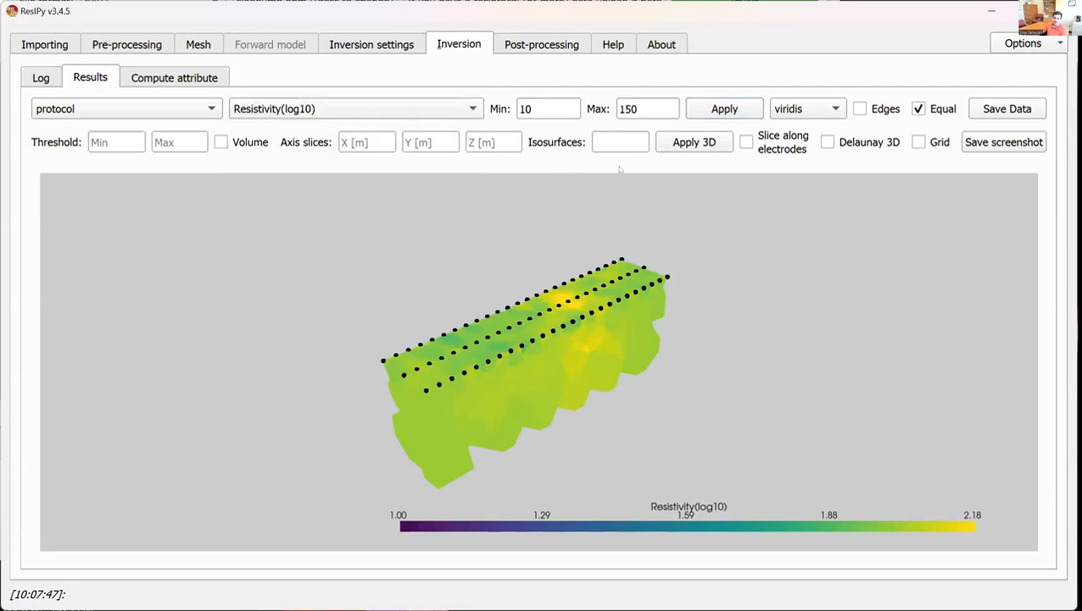
{"action": "left_click", "coordinate": [537, 103]}
{"action": "double_click", "coordinate": [537, 102]}
{"action": "key", "text": "BackSpace"}
{"action": "double_click", "coordinate": [654, 102]}
{"action": "key", "text": "BackSpace"}
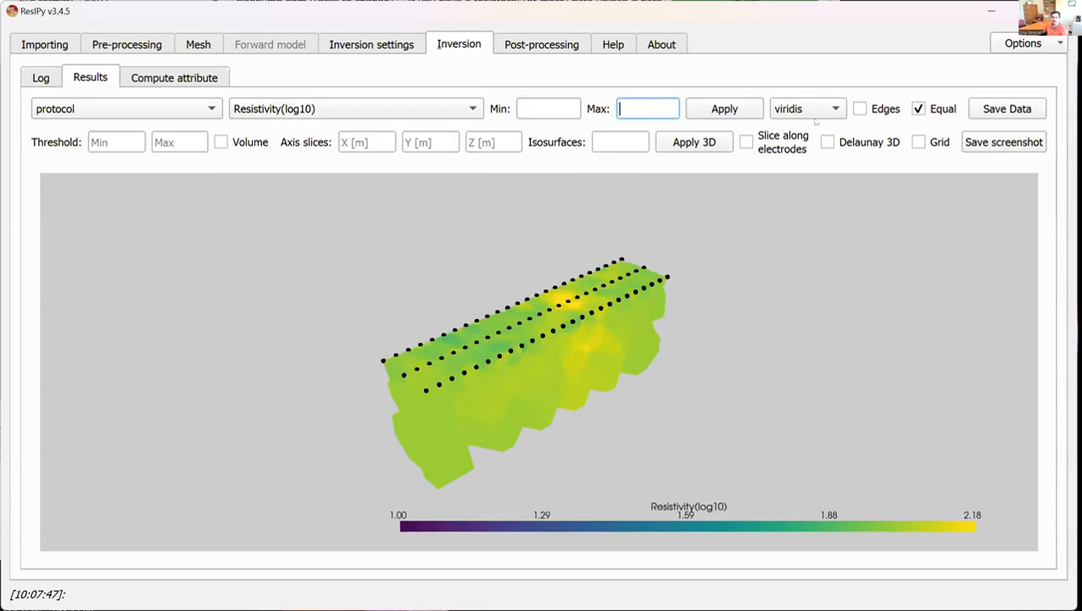
{"action": "left_click", "coordinate": [808, 111]}
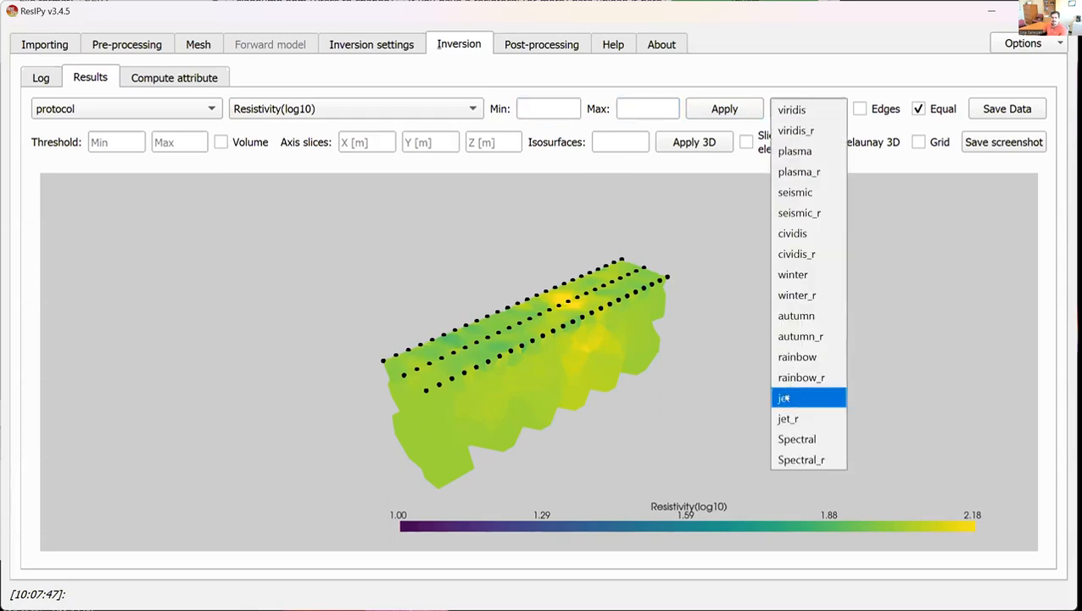
{"action": "left_click", "coordinate": [784, 397]}
{"action": "left_click", "coordinate": [724, 110]}
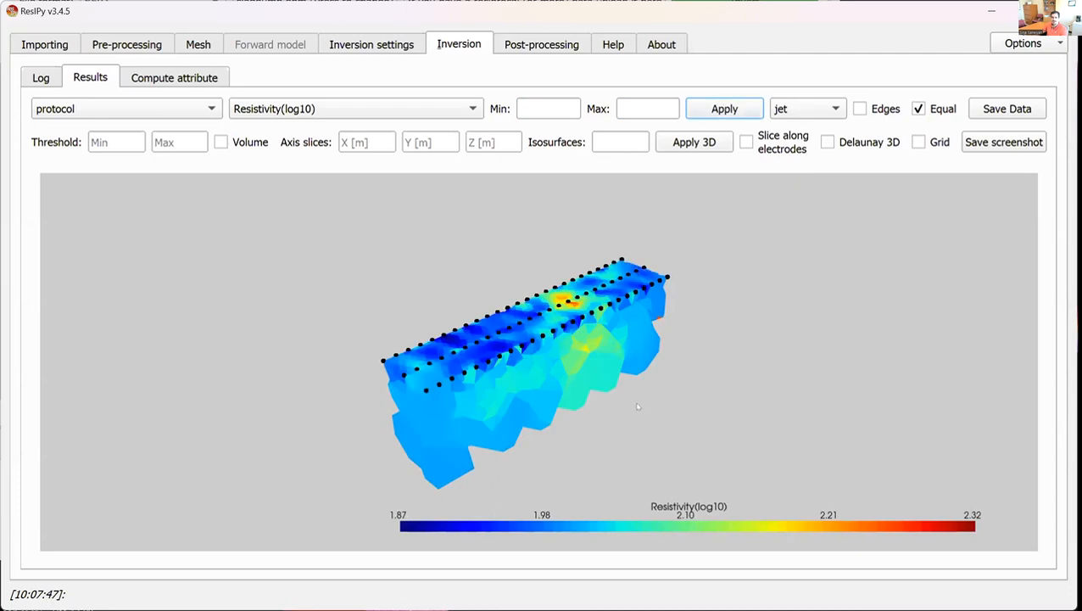
Show the mesh edges on the inverted model and hide them again.
{"action": "left_click_drag", "start_coordinate": [570, 424], "coordinate": [496, 441]}
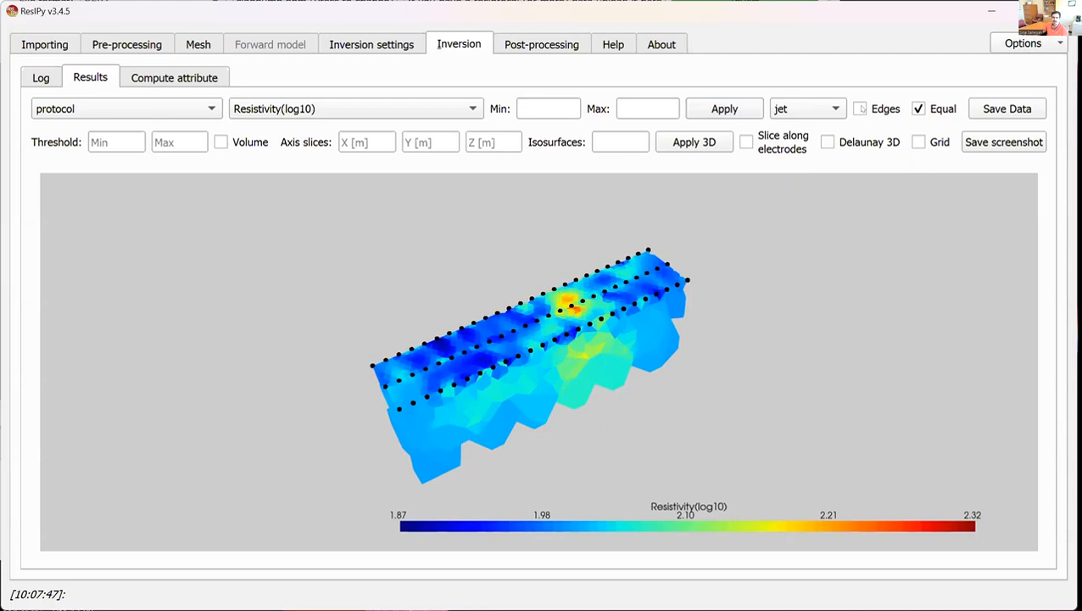
{"action": "left_click", "coordinate": [860, 109]}
{"action": "left_click", "coordinate": [860, 109]}
Restrict the displayed cells to a threshold range of 1.9 to 2.1 and apply it to the 3D model.
{"action": "left_click", "coordinate": [121, 142]}
{"action": "type", "text": "90"}
{"action": "key", "text": "BackSpace"}
{"action": "key", "text": "BackSpace"}
{"action": "type", "text": "1."}
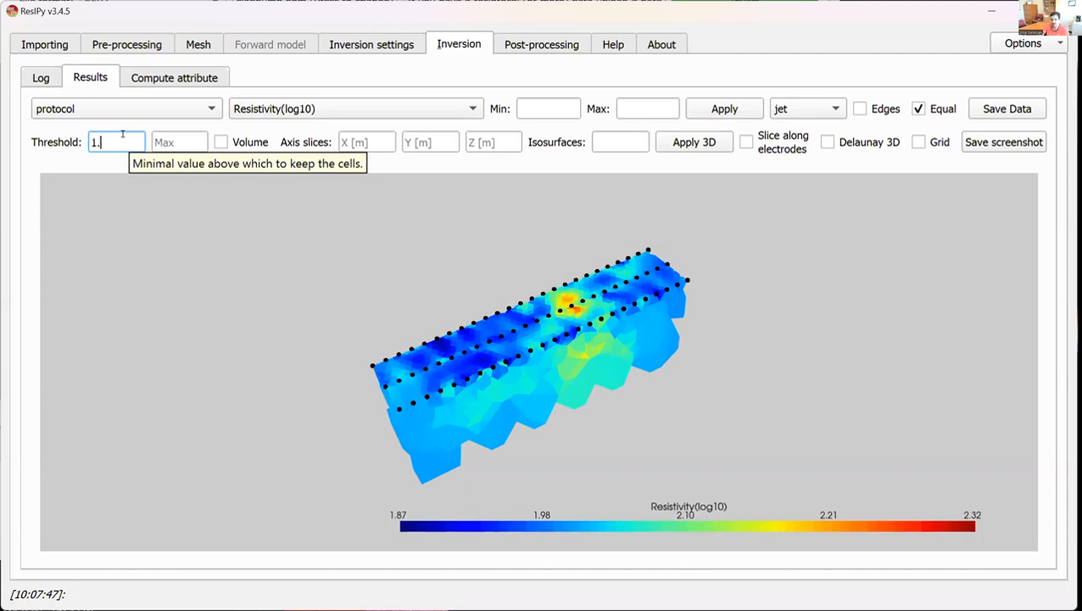
{"action": "type", "text": "9"}
{"action": "left_click", "coordinate": [169, 134]}
{"action": "type", "text": "2.1"}
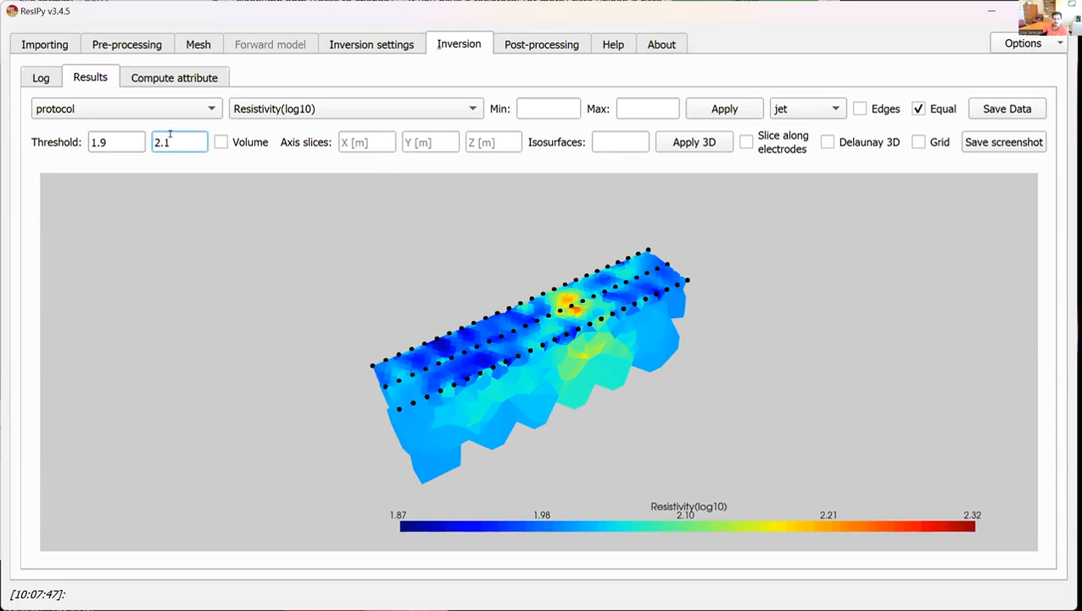
{"action": "left_click", "coordinate": [683, 144]}
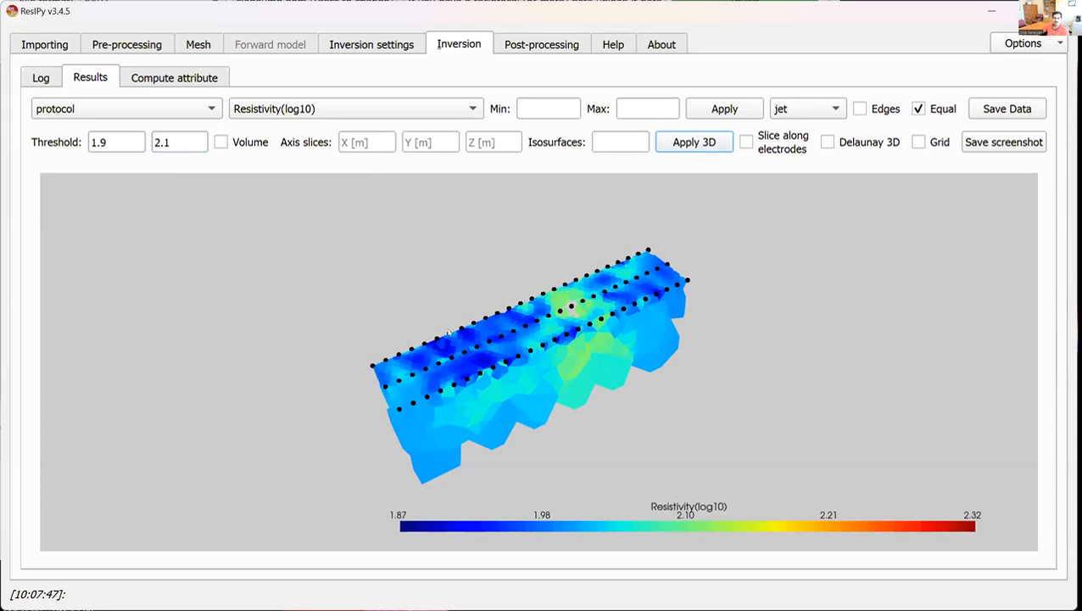
Set the minimum threshold to 2, apply it and inspect the filtered 3D model from several angles.
{"action": "double_click", "coordinate": [116, 143]}
{"action": "type", "text": "2"}
{"action": "left_click", "coordinate": [697, 144]}
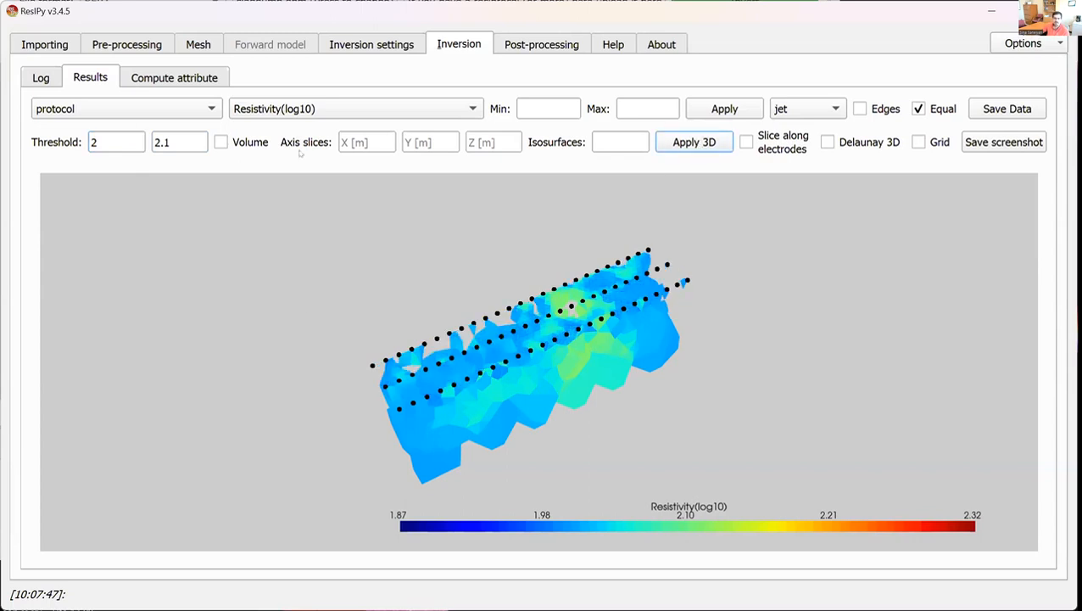
{"action": "left_click_drag", "start_coordinate": [613, 406], "coordinate": [338, 310]}
{"action": "left_click_drag", "start_coordinate": [330, 396], "coordinate": [268, 242]}
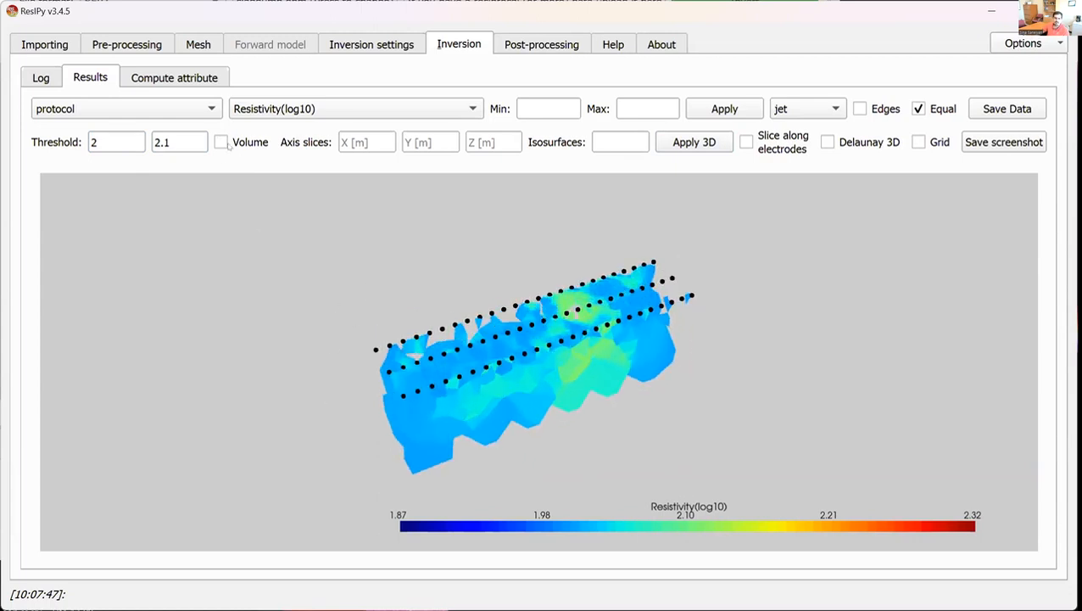
{"action": "left_click_drag", "start_coordinate": [507, 463], "coordinate": [434, 388]}
Clear both the minimum and maximum thresholds and redraw the full 3D model.
{"action": "left_click", "coordinate": [103, 142]}
{"action": "key", "text": "BackSpace"}
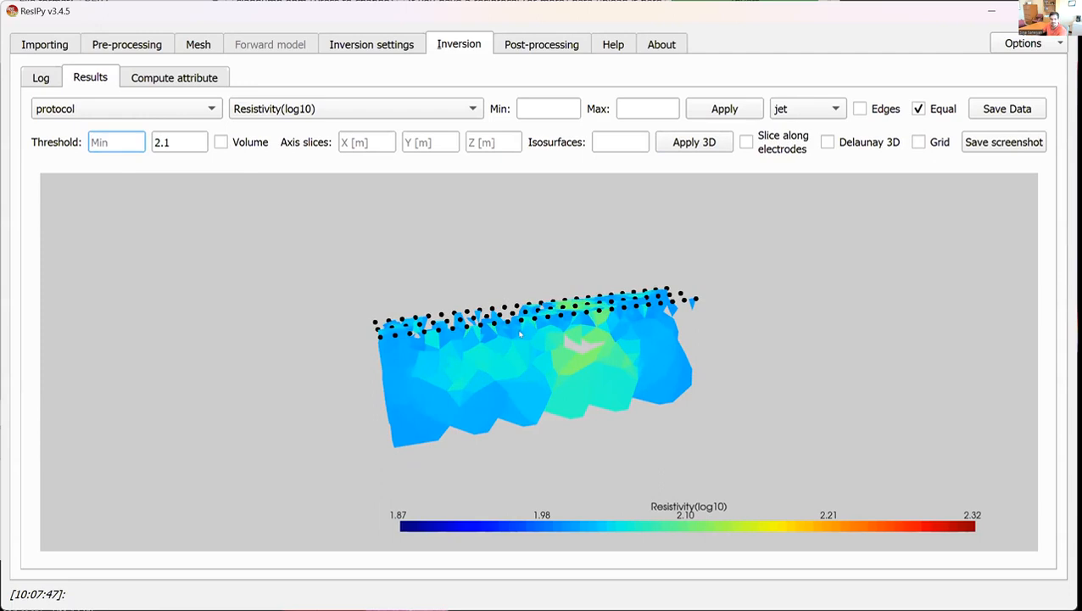
{"action": "double_click", "coordinate": [174, 141]}
{"action": "key", "text": "BackSpace"}
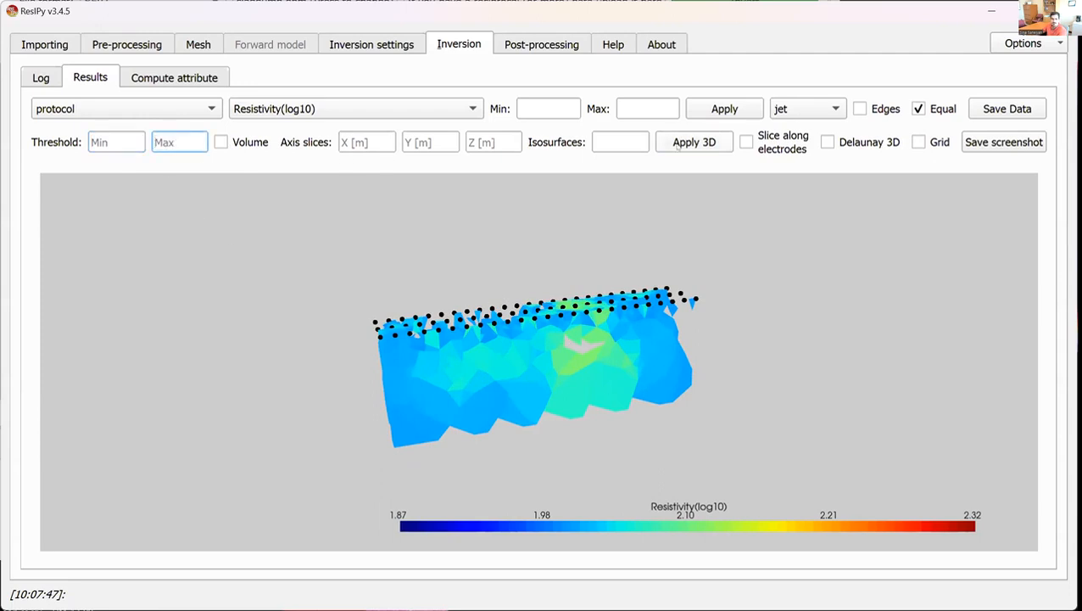
{"action": "left_click", "coordinate": [677, 144]}
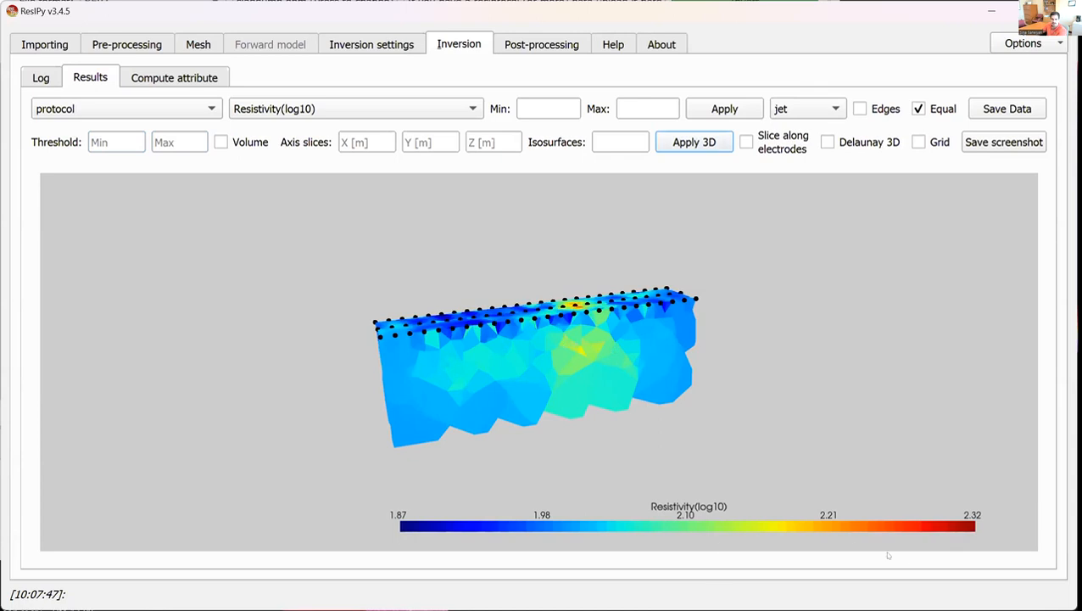
Enter a minimum threshold of 2.15 and turn on the volume calculation for the 3D result.
{"action": "left_click", "coordinate": [116, 142]}
{"action": "type", "text": "2.15"}
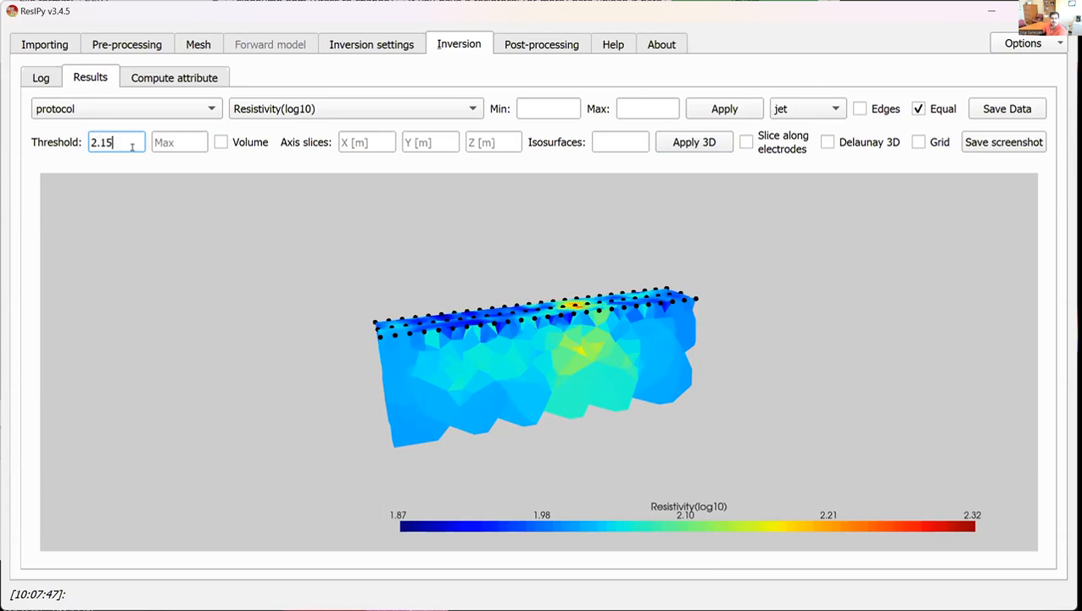
{"action": "left_click", "coordinate": [220, 142]}
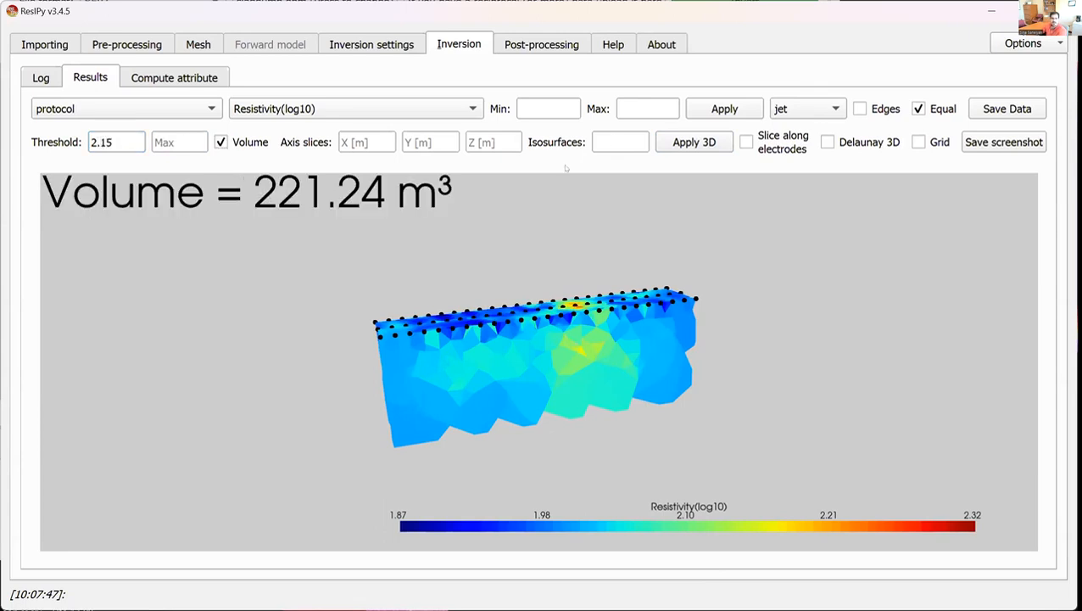
{"action": "left_click", "coordinate": [724, 111]}
{"action": "left_click_drag", "start_coordinate": [524, 284], "coordinate": [526, 326]}
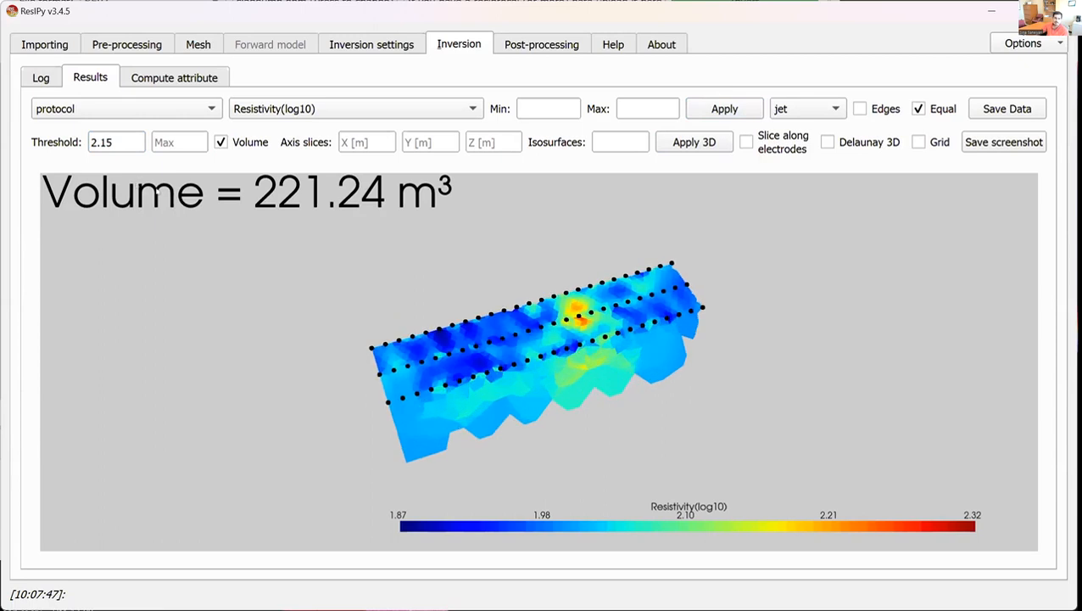
Set the minimum threshold to 2.2 and apply it to the 3D model.
{"action": "left_click_drag", "start_coordinate": [124, 142], "coordinate": [62, 142]}
{"action": "type", "text": "2.2"}
{"action": "left_click", "coordinate": [694, 142]}
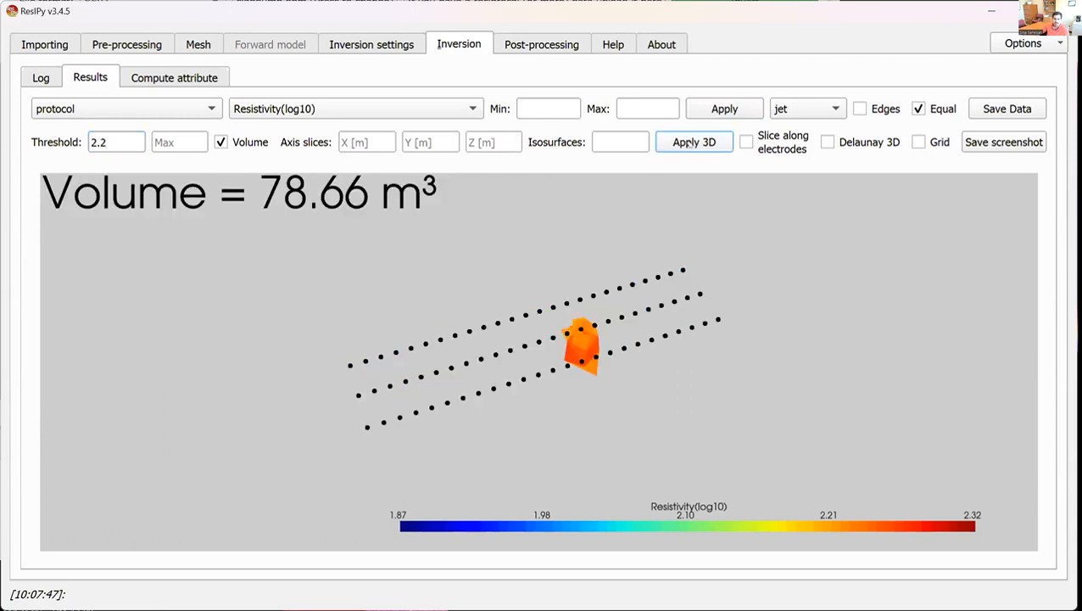
Turn off the volume calculation, clear the minimum threshold and redraw the full 3D model.
{"action": "left_click_drag", "start_coordinate": [582, 434], "coordinate": [541, 367]}
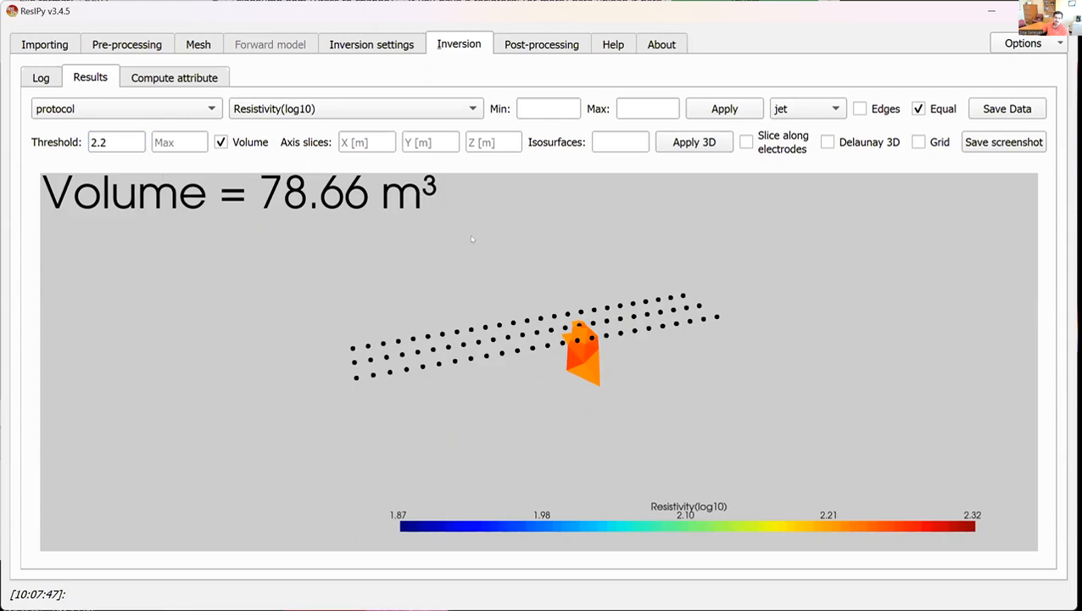
{"action": "left_click_drag", "start_coordinate": [575, 450], "coordinate": [731, 394]}
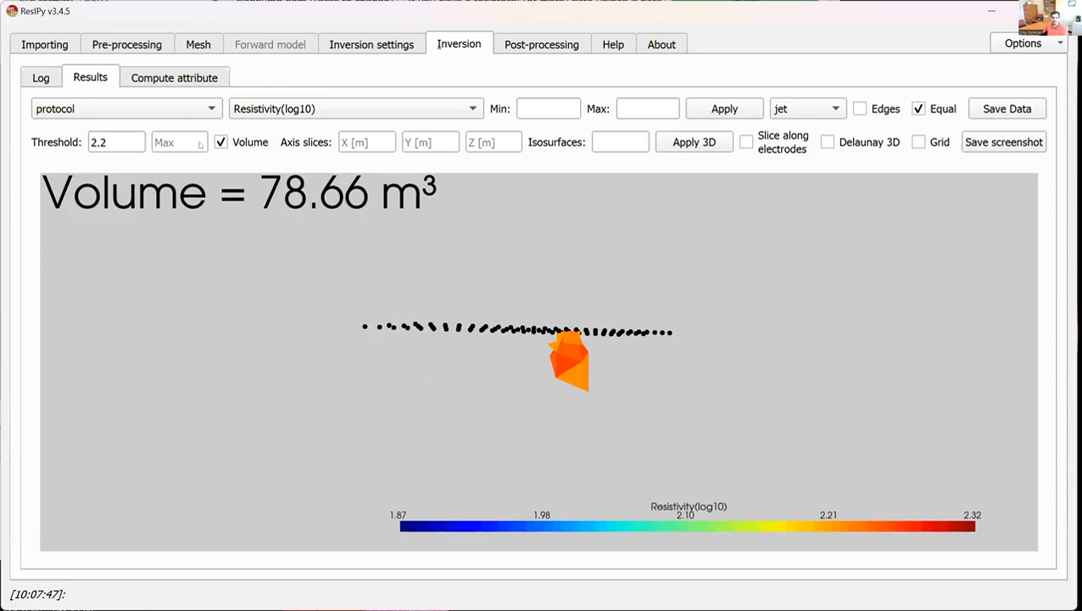
{"action": "left_click", "coordinate": [221, 142]}
{"action": "double_click", "coordinate": [118, 134]}
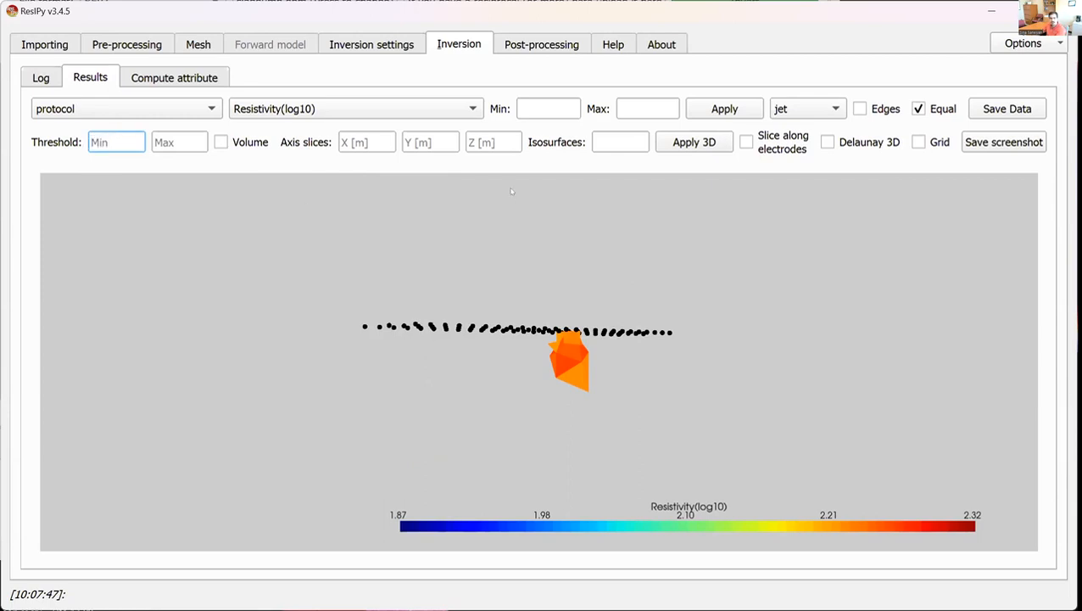
{"action": "left_click", "coordinate": [694, 142]}
{"action": "left_click_drag", "start_coordinate": [620, 256], "coordinate": [888, 193]}
{"action": "left_click_drag", "start_coordinate": [658, 337], "coordinate": [612, 273]}
{"action": "left_click_drag", "start_coordinate": [487, 436], "coordinate": [409, 298]}
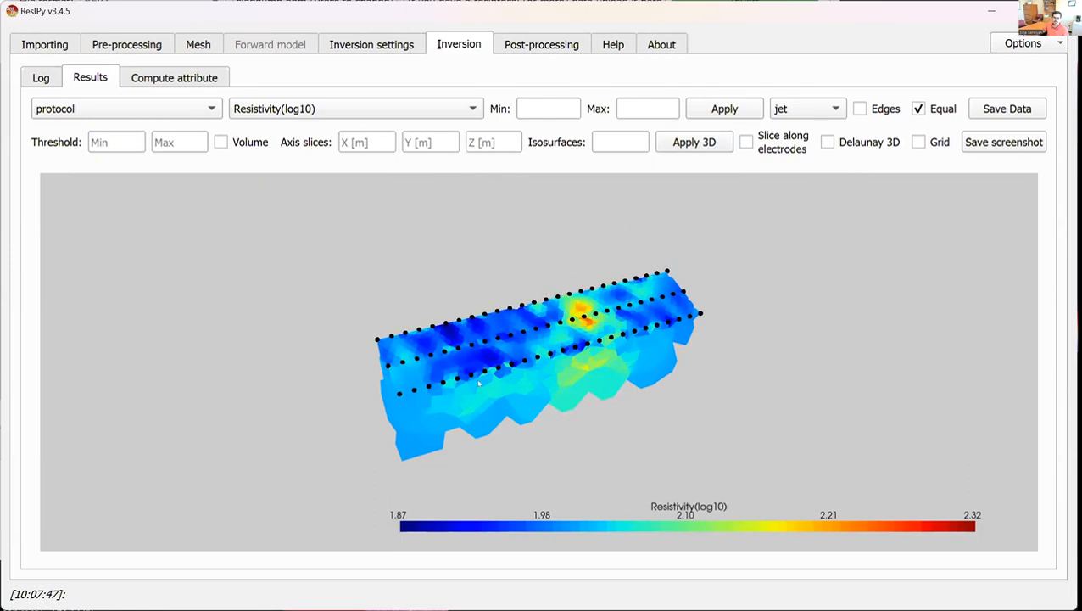
Show the axis grid and slice the 3D model at X 18, Y 0 and Z -5.
{"action": "left_click", "coordinate": [919, 142]}
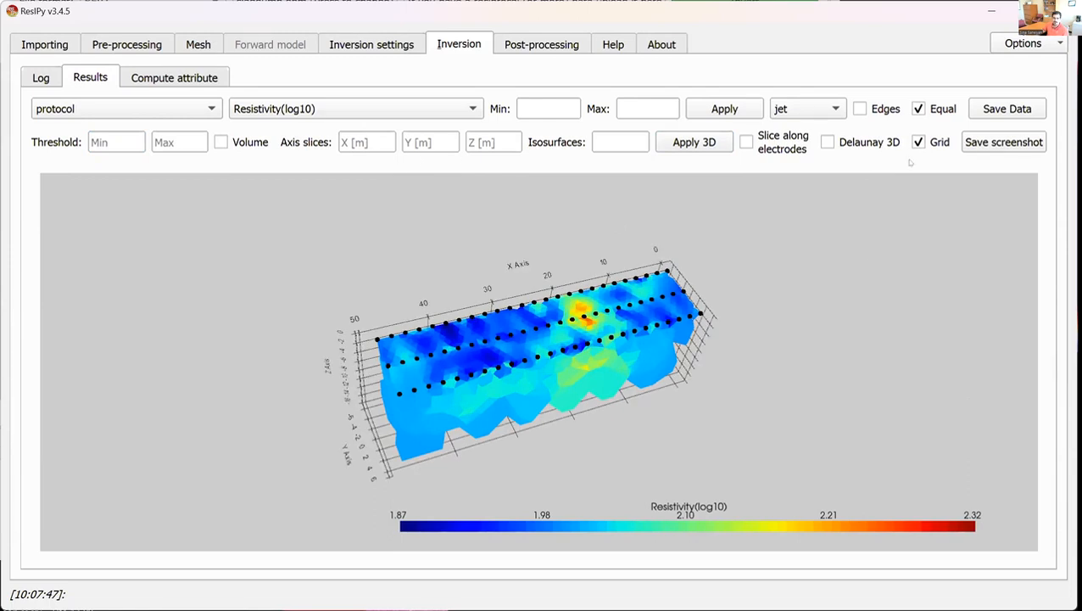
{"action": "left_click_drag", "start_coordinate": [566, 371], "coordinate": [566, 312]}
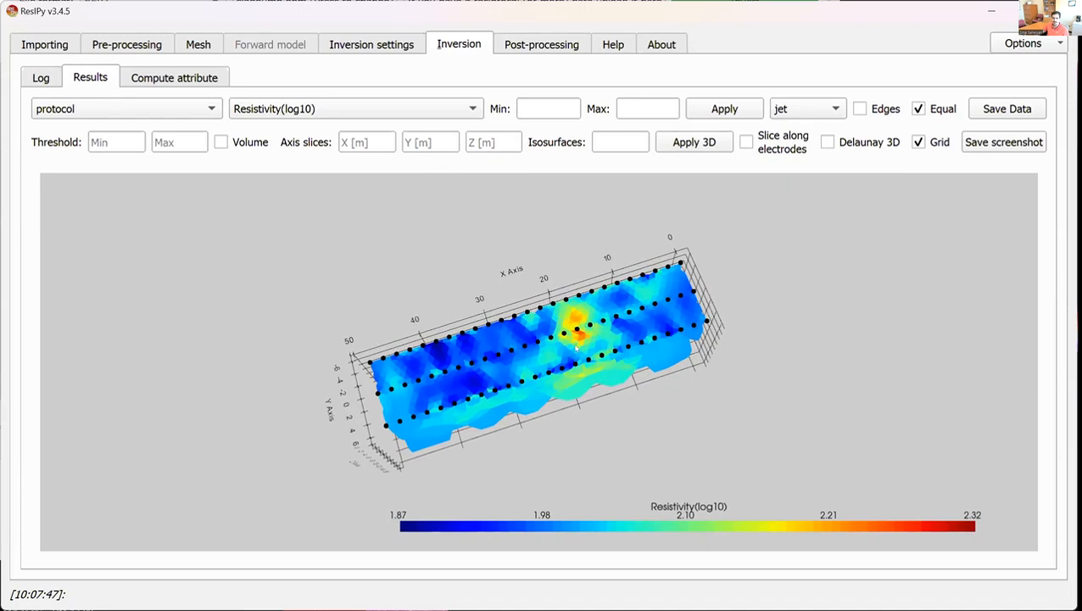
{"action": "left_click", "coordinate": [366, 137]}
{"action": "type", "text": "18"}
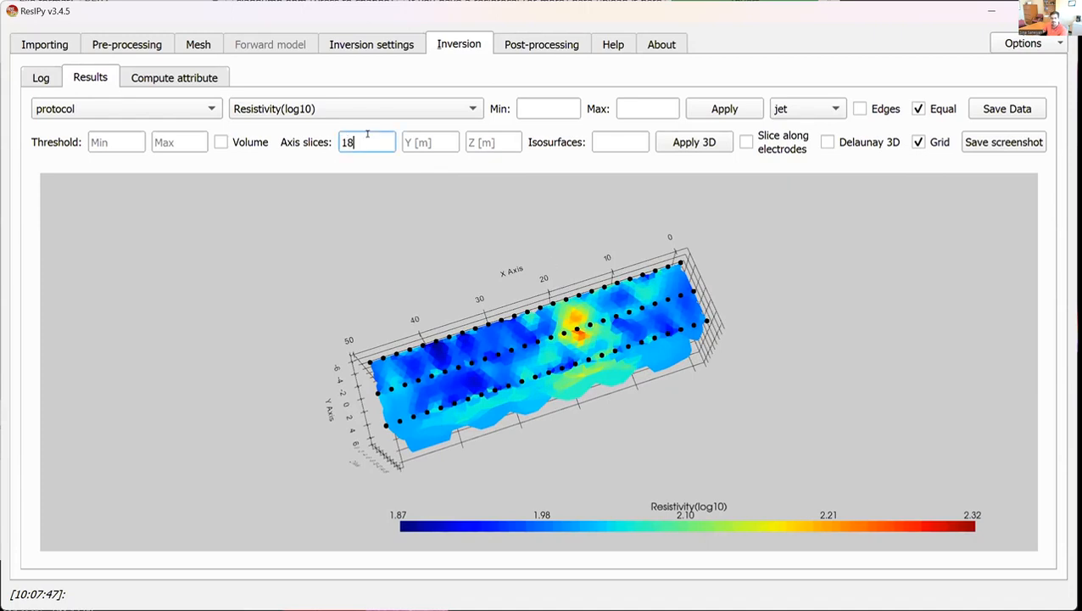
{"action": "left_click", "coordinate": [451, 134]}
{"action": "type", "text": "0"}
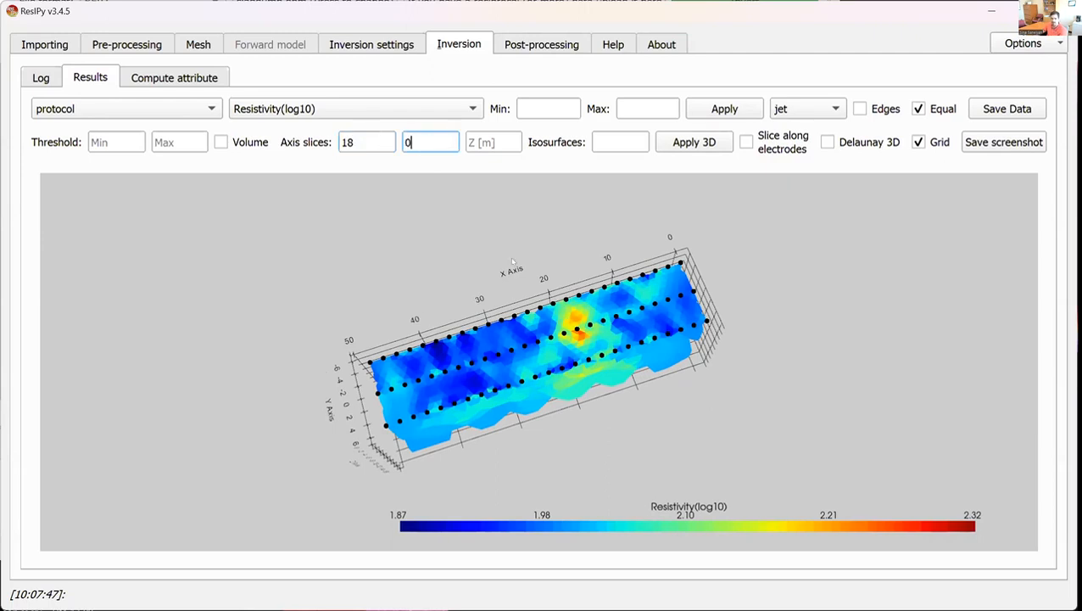
{"action": "left_click_drag", "start_coordinate": [507, 355], "coordinate": [472, 248]}
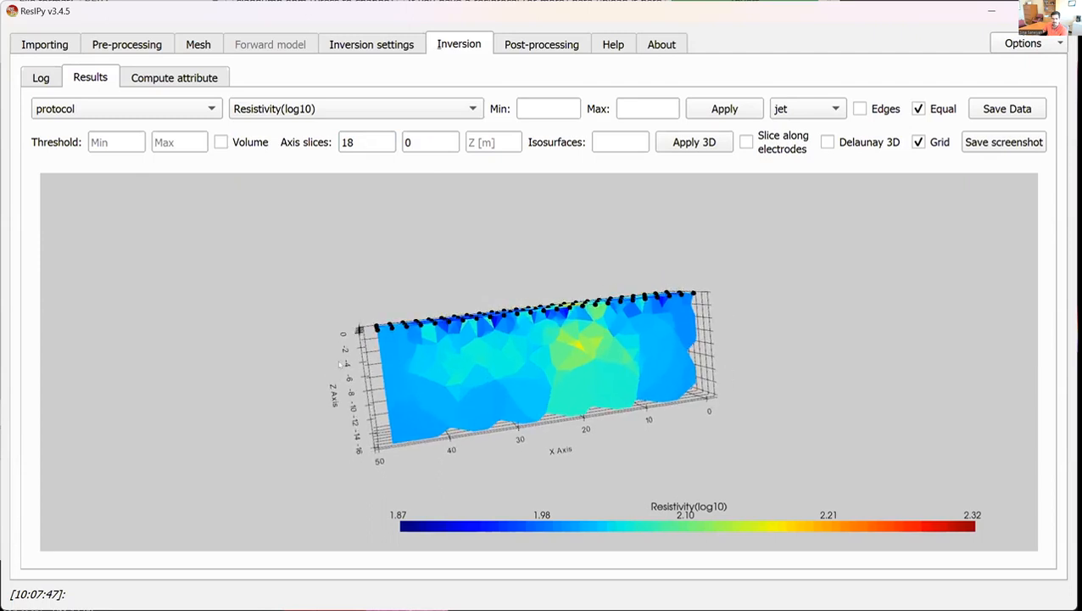
{"action": "left_click", "coordinate": [500, 140]}
{"action": "type", "text": "-5"}
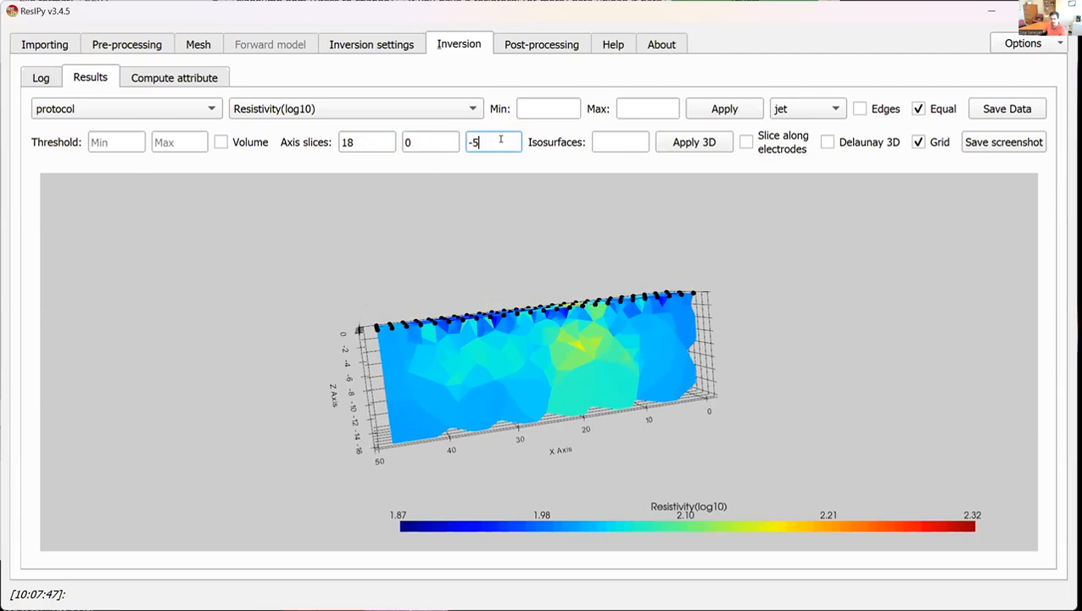
{"action": "left_click", "coordinate": [677, 141]}
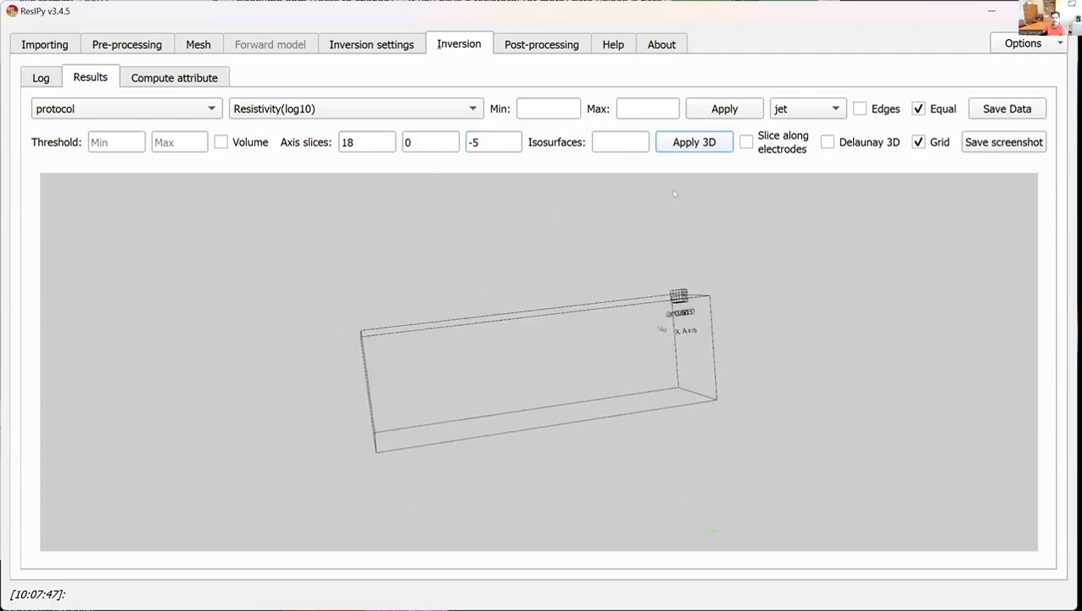
Turn on Delaunay 3D interpolation for the axis slices and inspect the smoothed slices from several angles.
{"action": "left_click_drag", "start_coordinate": [684, 364], "coordinate": [654, 387]}
{"action": "scroll", "coordinate": [574, 333], "scroll_direction": "up", "scroll_amount": 3}
{"action": "left_click_drag", "start_coordinate": [646, 325], "coordinate": [639, 318]}
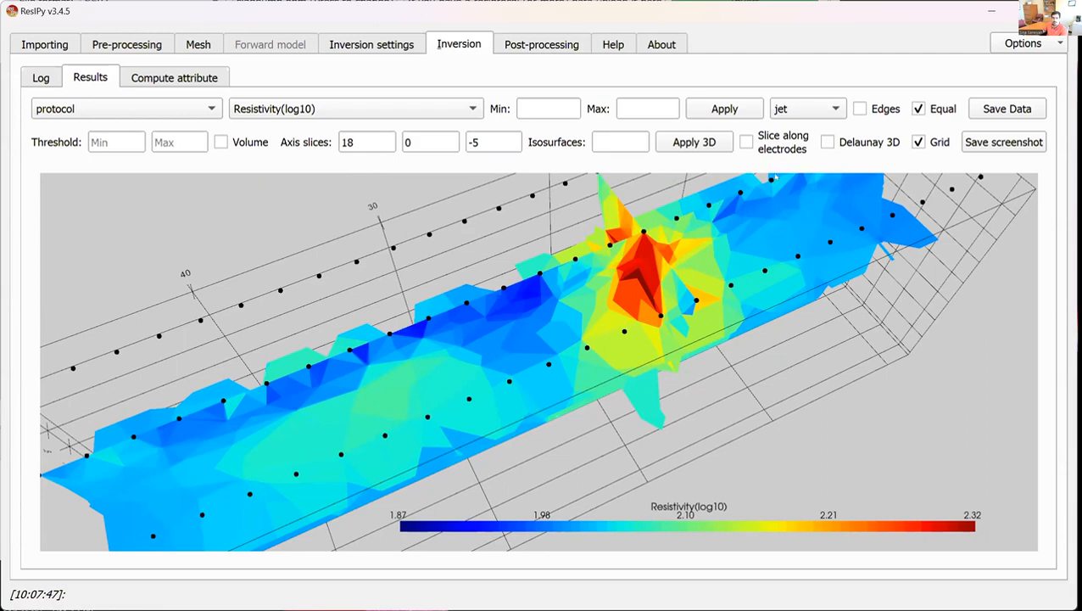
{"action": "left_click", "coordinate": [827, 142]}
{"action": "scroll", "coordinate": [574, 334], "scroll_direction": "up", "scroll_amount": 1}
{"action": "left_click_drag", "start_coordinate": [574, 334], "coordinate": [632, 297]}
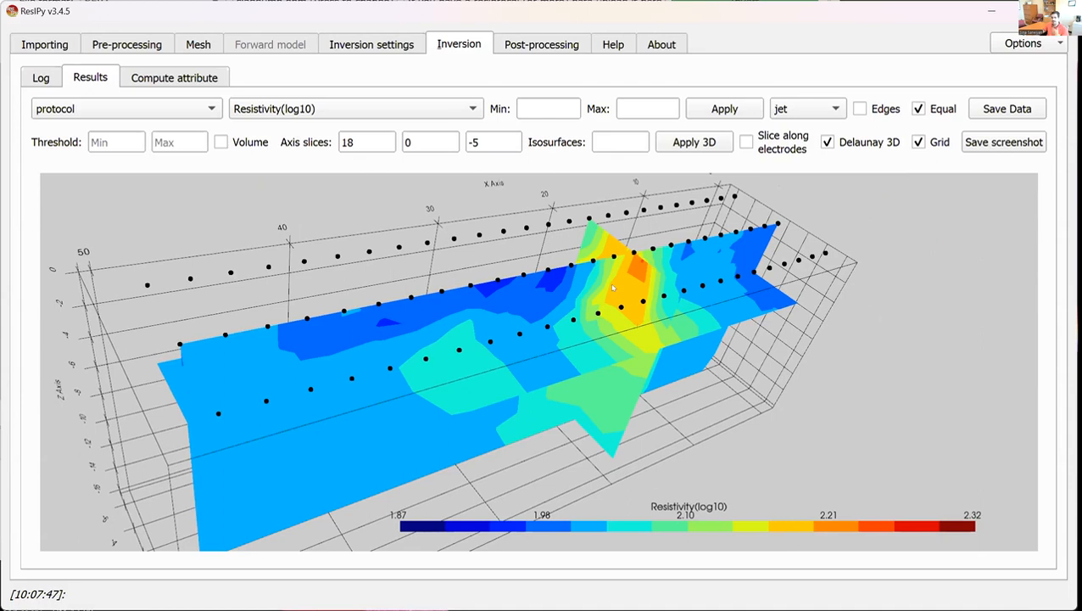
{"action": "left_click_drag", "start_coordinate": [613, 288], "coordinate": [658, 320]}
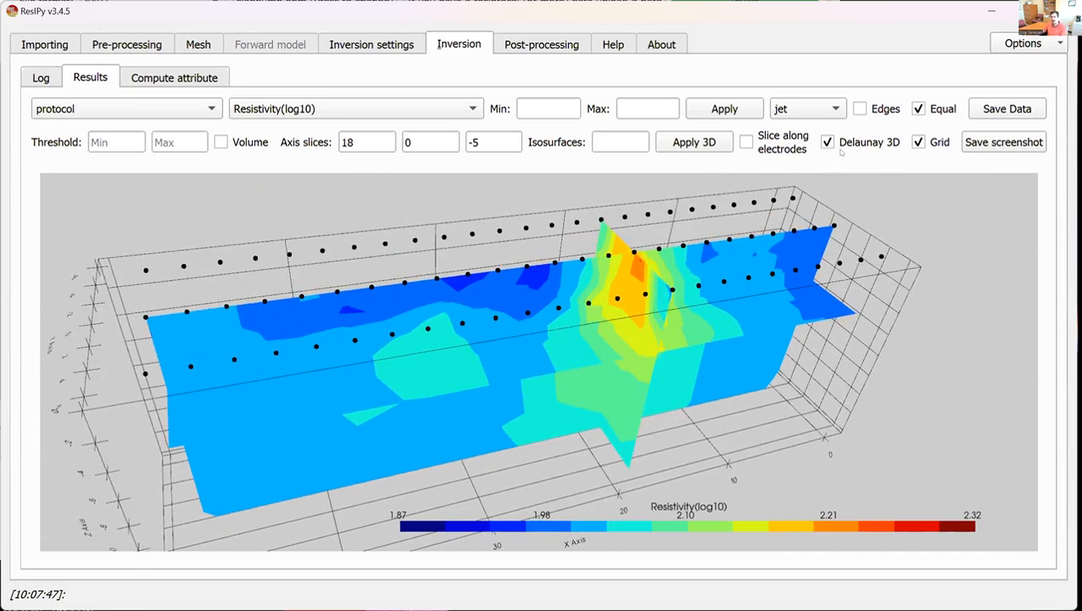
{"action": "left_click_drag", "start_coordinate": [512, 365], "coordinate": [659, 311]}
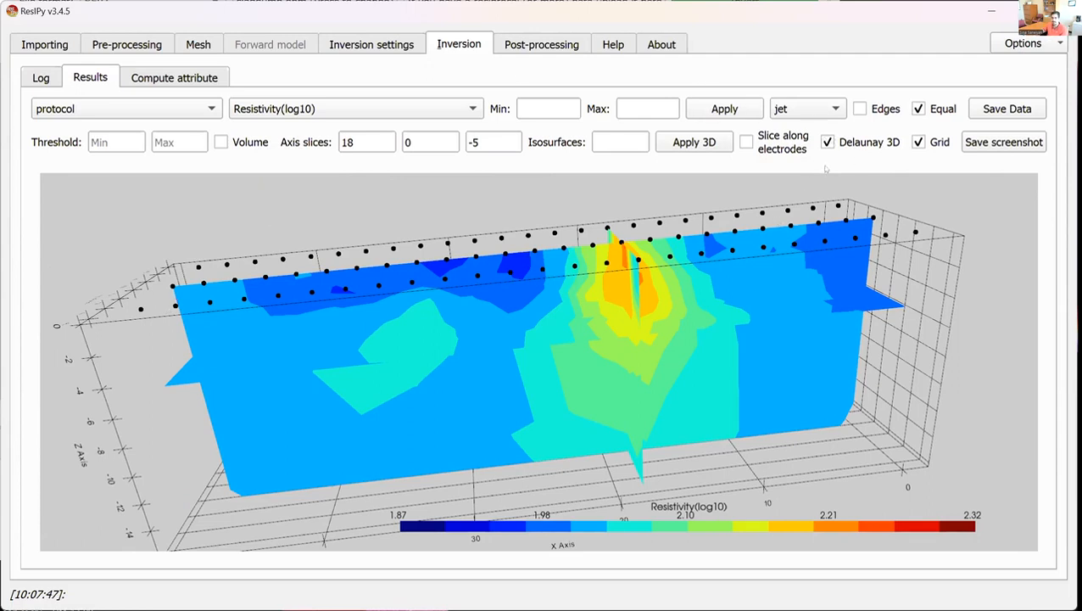
Clear the X, Y and Z axis slices and redraw the full 3D model.
{"action": "left_click_drag", "start_coordinate": [753, 223], "coordinate": [582, 186]}
{"action": "double_click", "coordinate": [499, 140]}
{"action": "key", "text": "BackSpace"}
{"action": "double_click", "coordinate": [426, 140]}
{"action": "key", "text": "BackSpace"}
{"action": "left_click", "coordinate": [364, 137]}
{"action": "double_click", "coordinate": [365, 138]}
{"action": "key", "text": "BackSpace"}
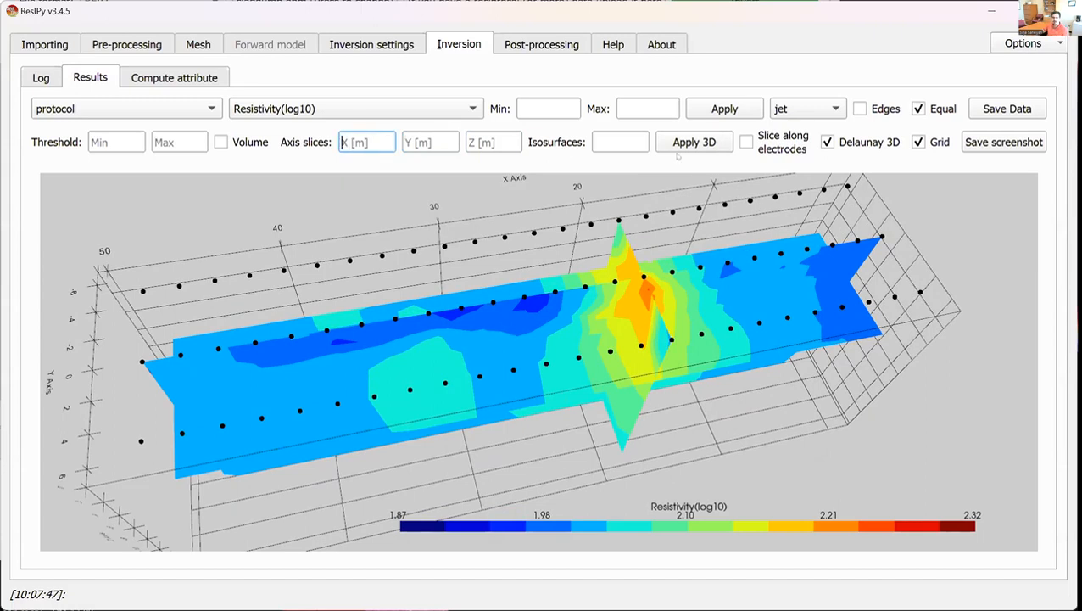
{"action": "left_click", "coordinate": [691, 142]}
{"action": "left_click_drag", "start_coordinate": [518, 408], "coordinate": [506, 412]}
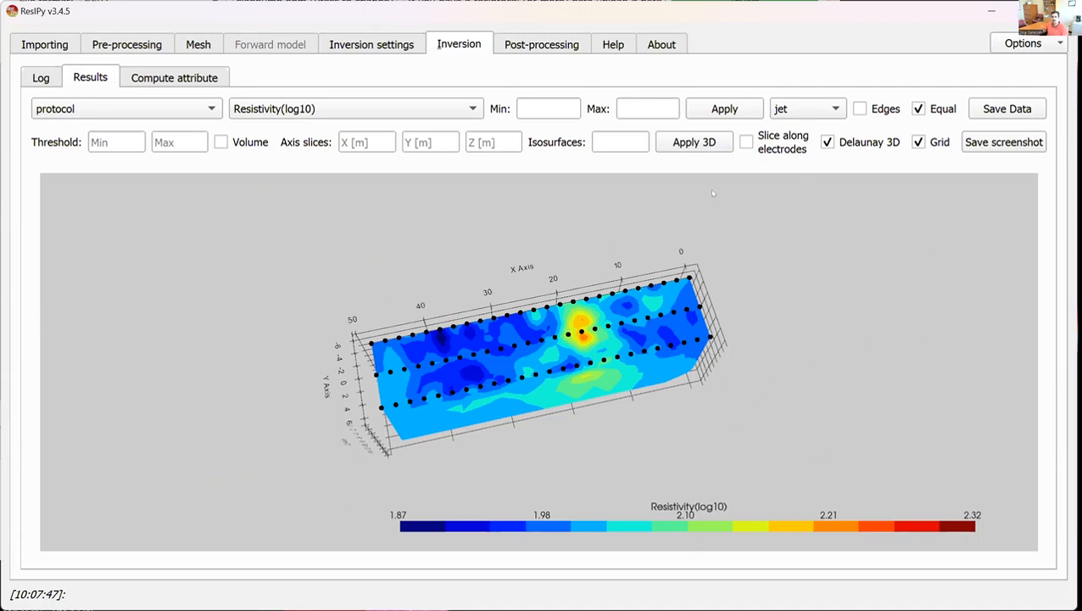
Slice the 3D model along the electrodes, inspect the sections and turn the electrode slicing off again.
{"action": "left_click", "coordinate": [745, 142]}
{"action": "mouse_move", "coordinate": [584, 337]}
{"action": "left_mouse_down"}
{"action": "mouse_move", "coordinate": [585, 360]}
{"action": "mouse_move", "coordinate": [582, 320]}
{"action": "mouse_move", "coordinate": [584, 332]}
{"action": "left_mouse_up"}
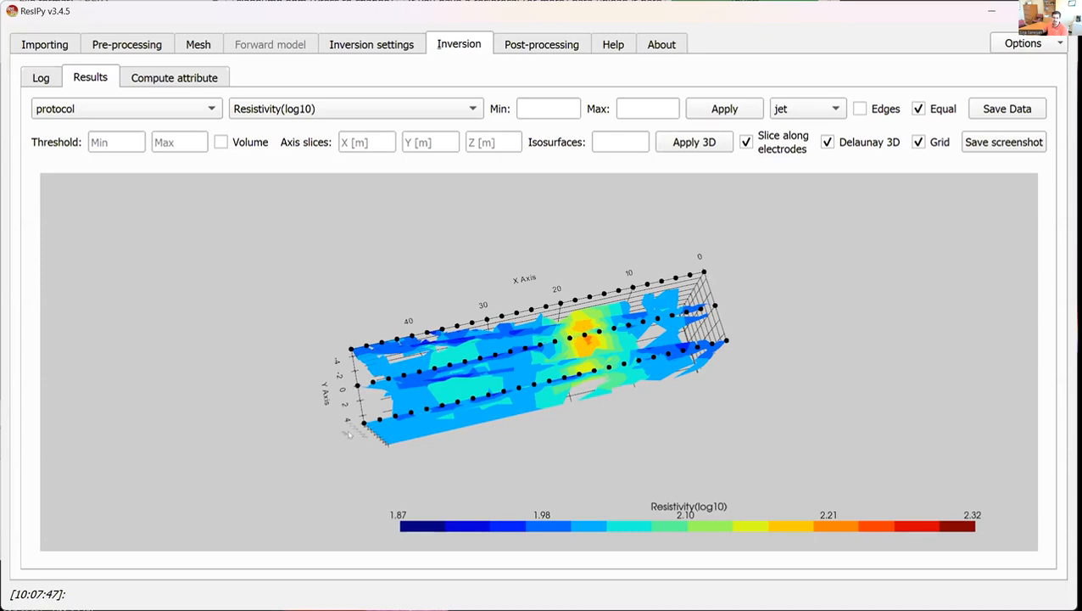
{"action": "left_click_drag", "start_coordinate": [349, 433], "coordinate": [757, 325]}
{"action": "left_click", "coordinate": [746, 142]}
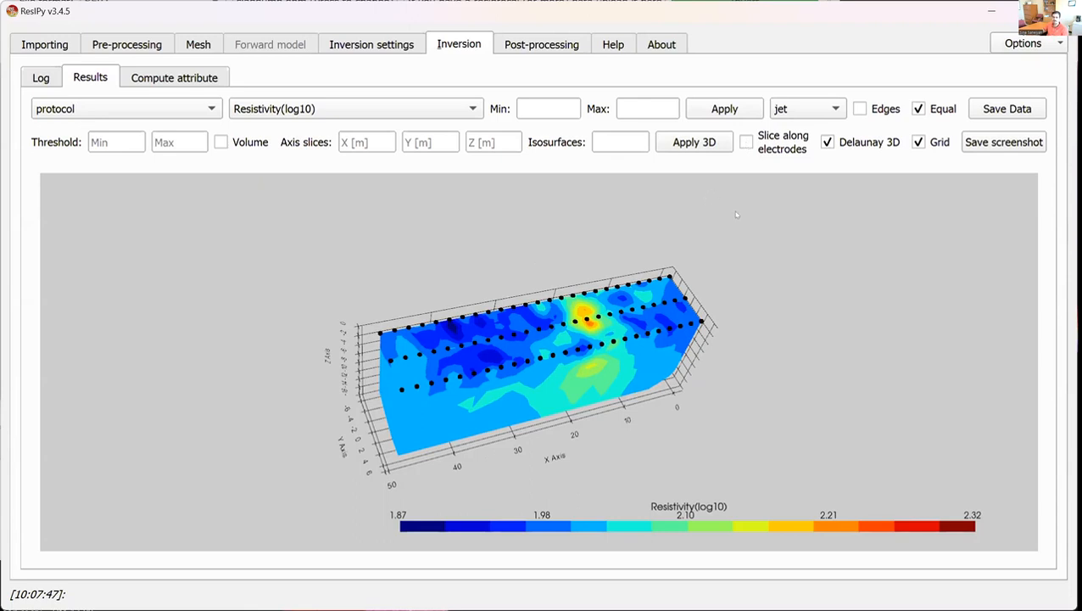
{"action": "left_click_drag", "start_coordinate": [568, 363], "coordinate": [535, 366]}
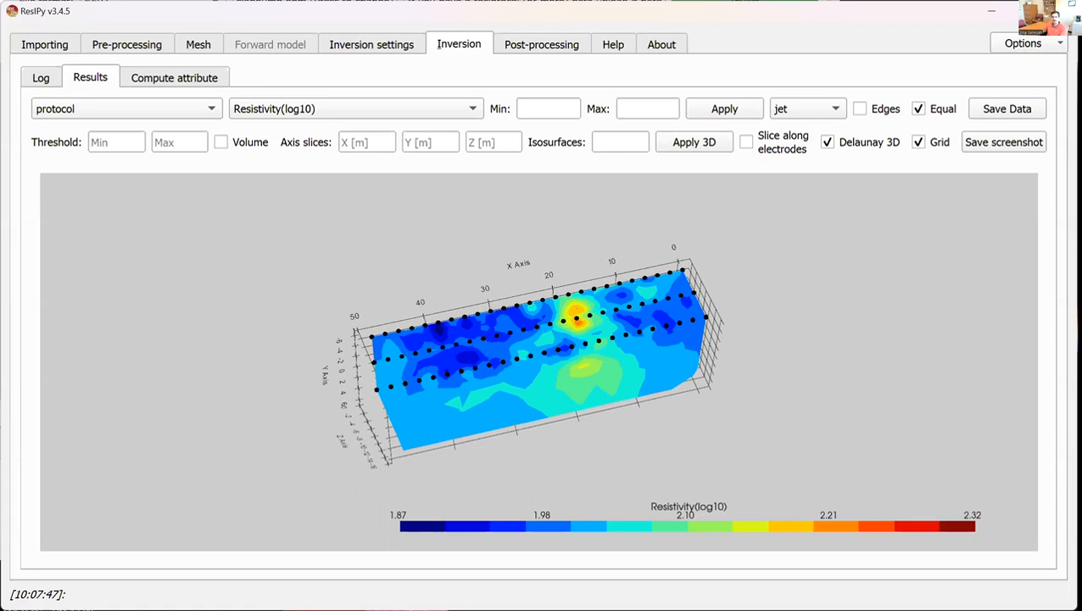
Save the inversion data to a new Desktop folder named ResIPy_3D_webinar.
{"action": "left_click", "coordinate": [997, 109]}
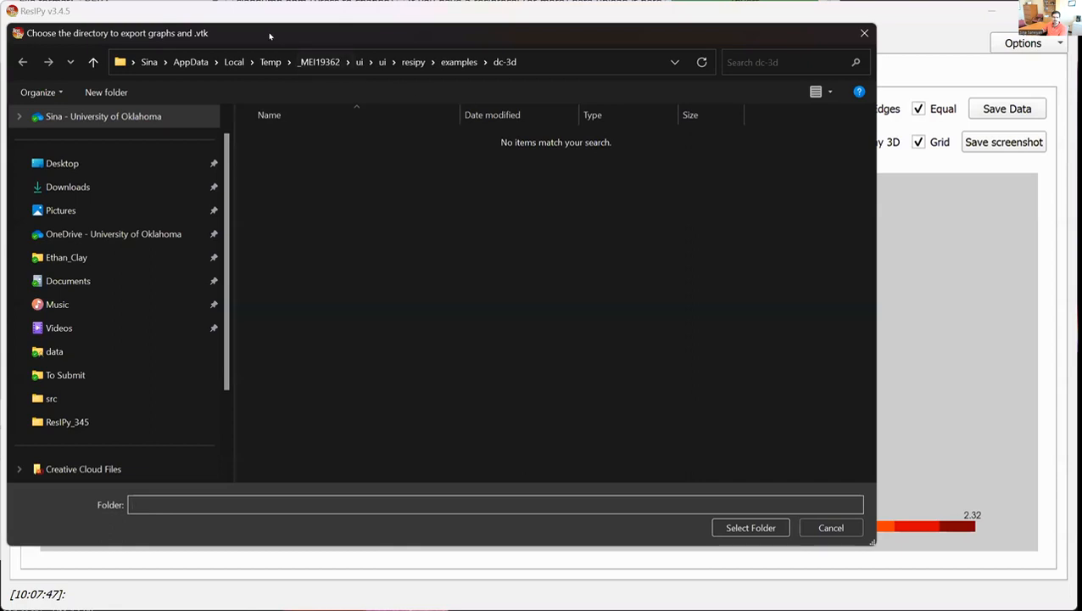
{"action": "left_click_drag", "start_coordinate": [312, 46], "coordinate": [354, 57]}
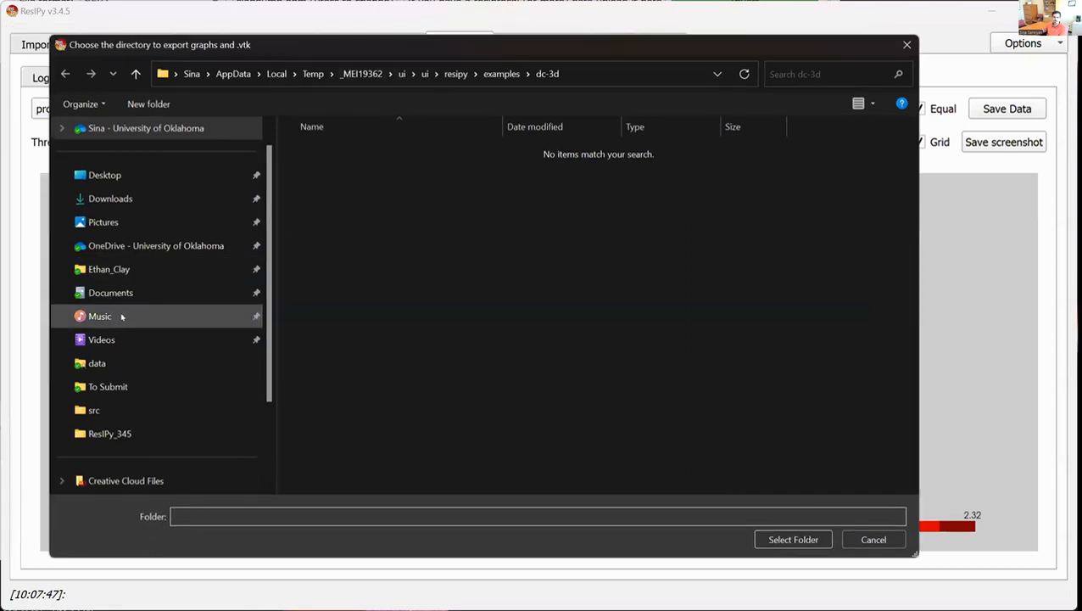
{"action": "left_click", "coordinate": [106, 175]}
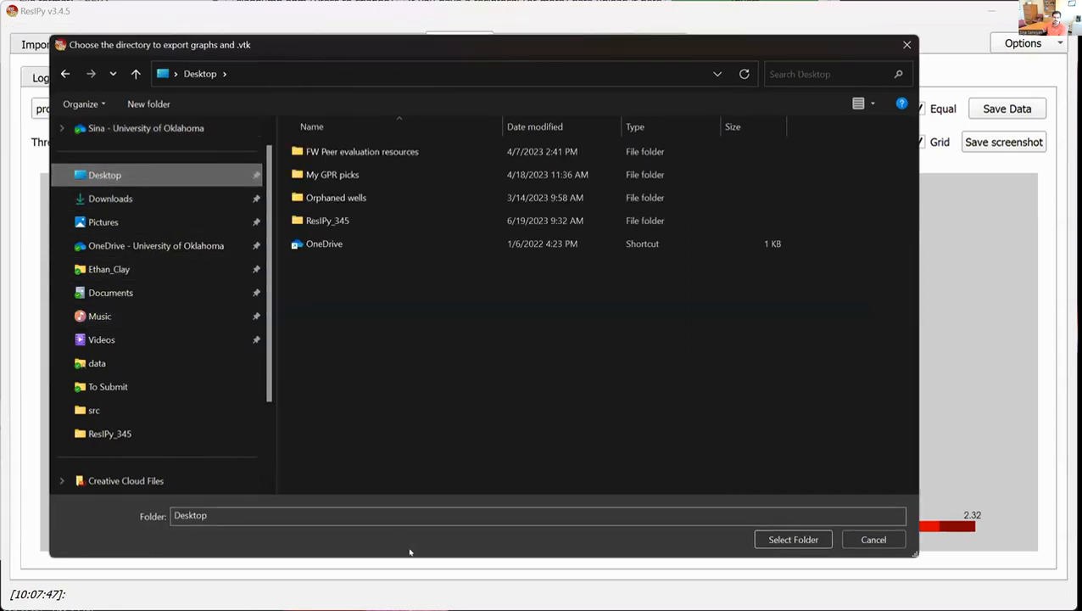
{"action": "left_click", "coordinate": [147, 104]}
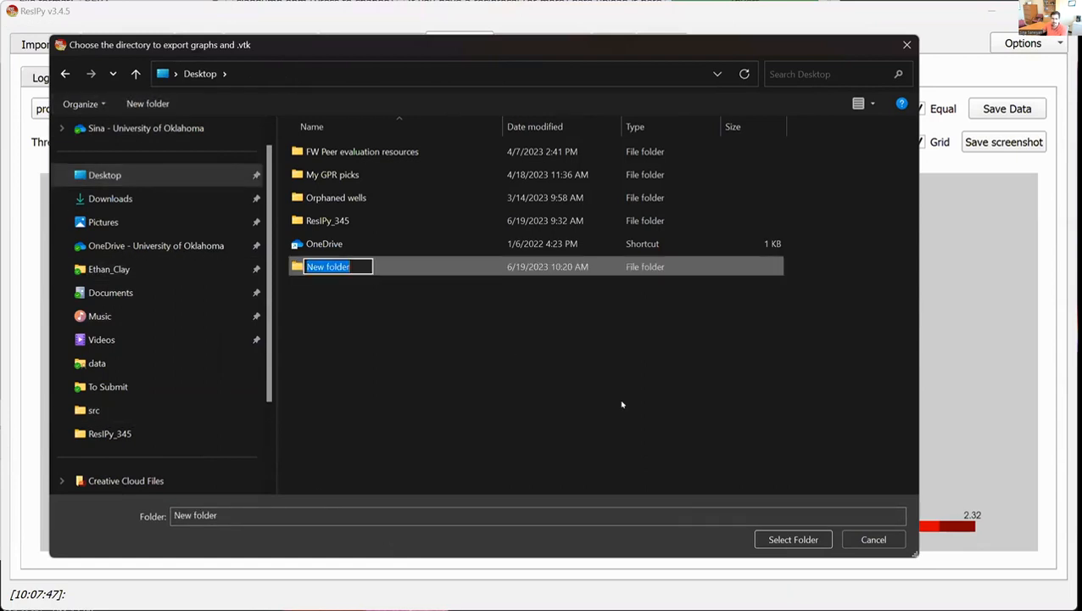
{"action": "type", "text": "R"}
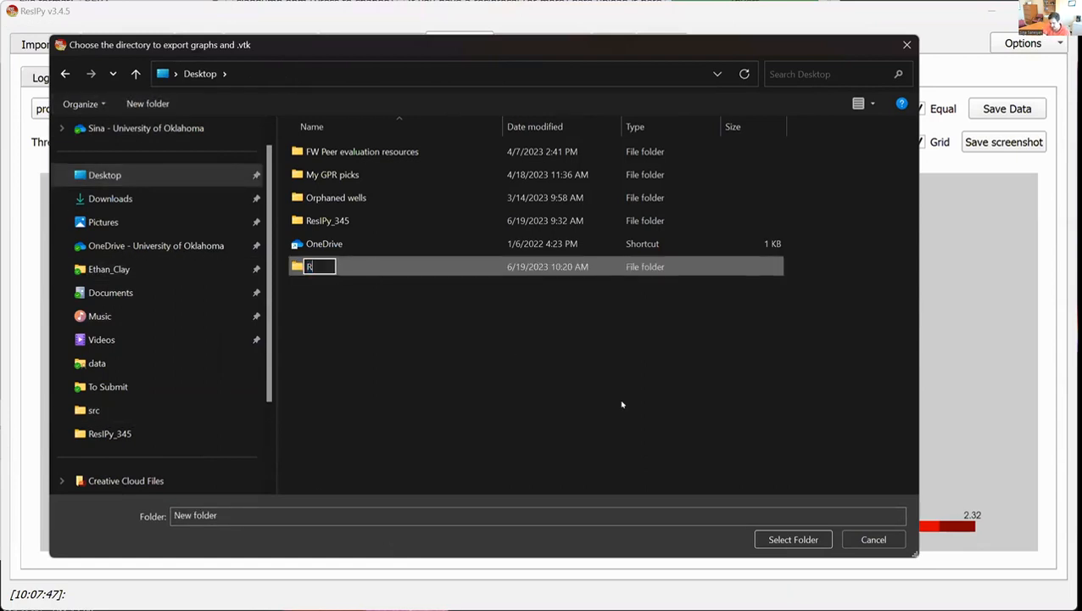
{"action": "type", "text": "esIPy_3D_webina"}
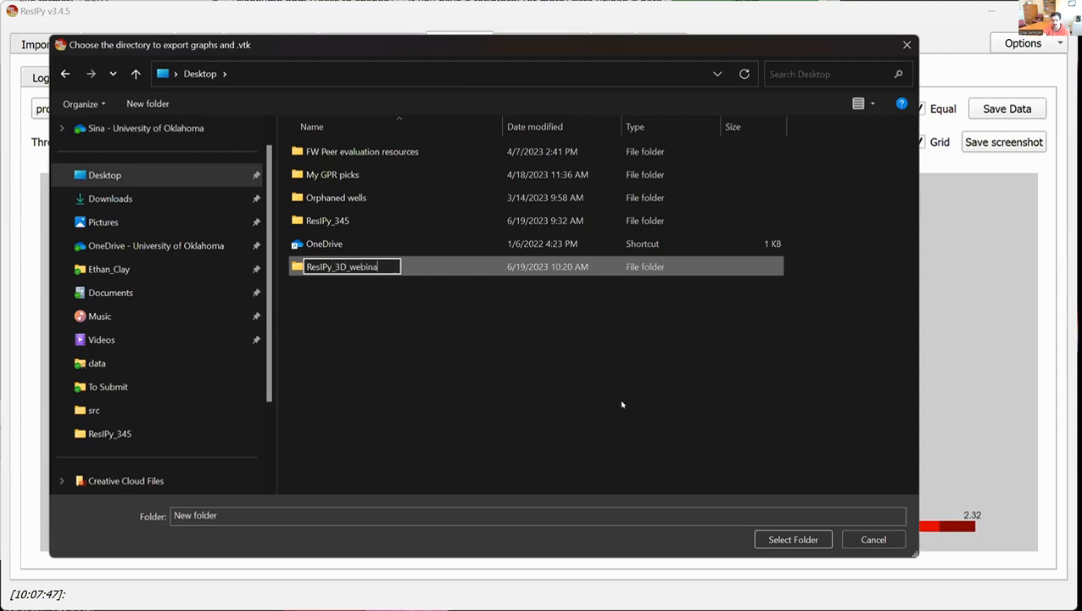
{"action": "type", "text": "r"}
{"action": "key", "text": "Return"}
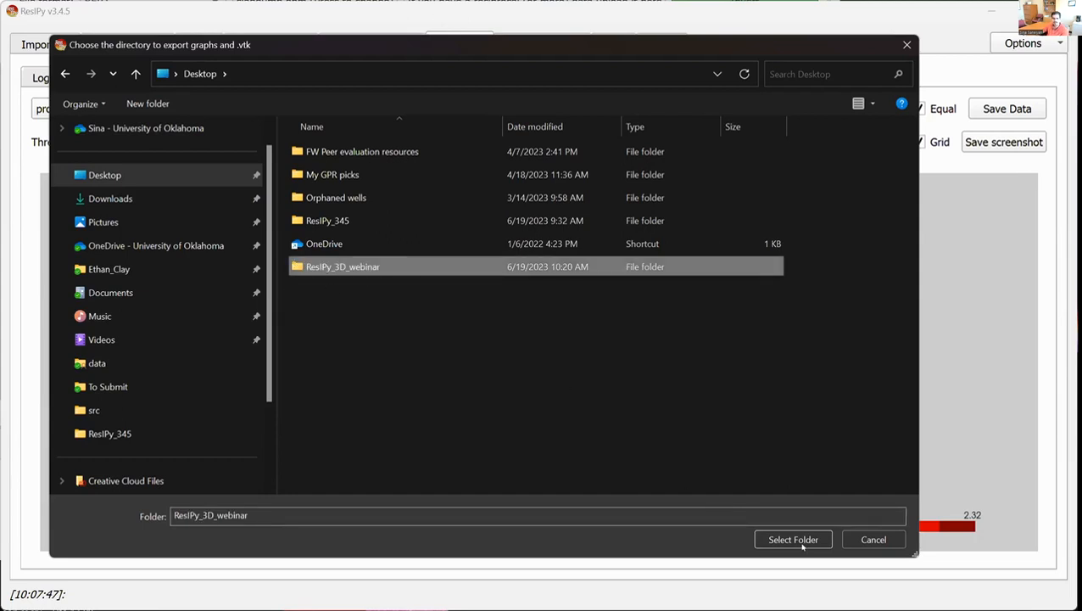
{"action": "left_click", "coordinate": [801, 543]}
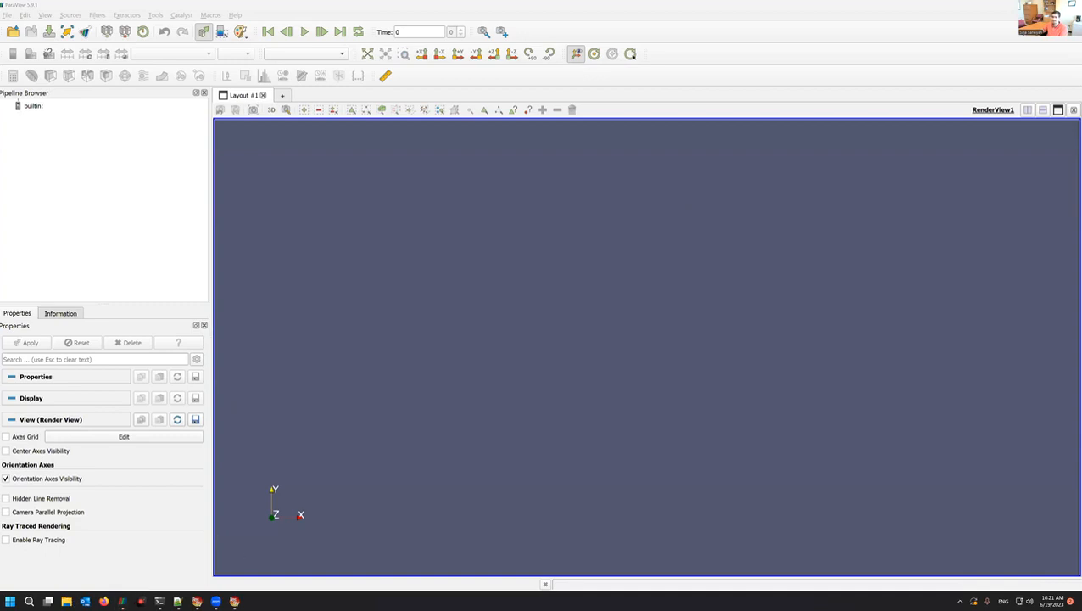
In File Explorer, open the exported ResIPy_3D_webinar folder on the Desktop and look inside its wd subfolder.
{"action": "left_click_drag", "start_coordinate": [647, 1], "coordinate": [647, 128]}
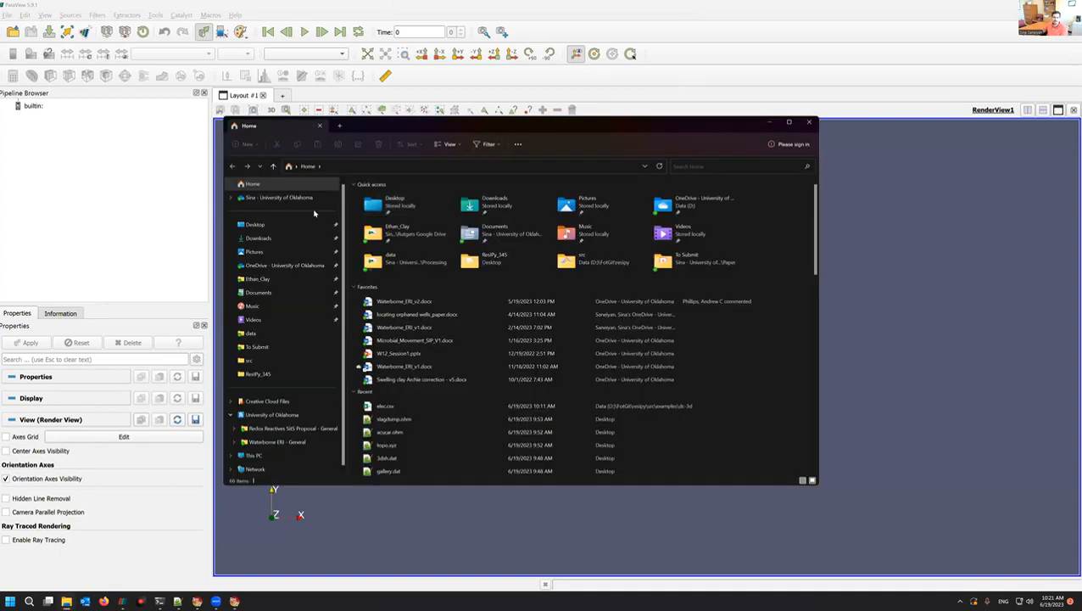
{"action": "left_click", "coordinate": [251, 226]}
{"action": "double_click", "coordinate": [384, 237]}
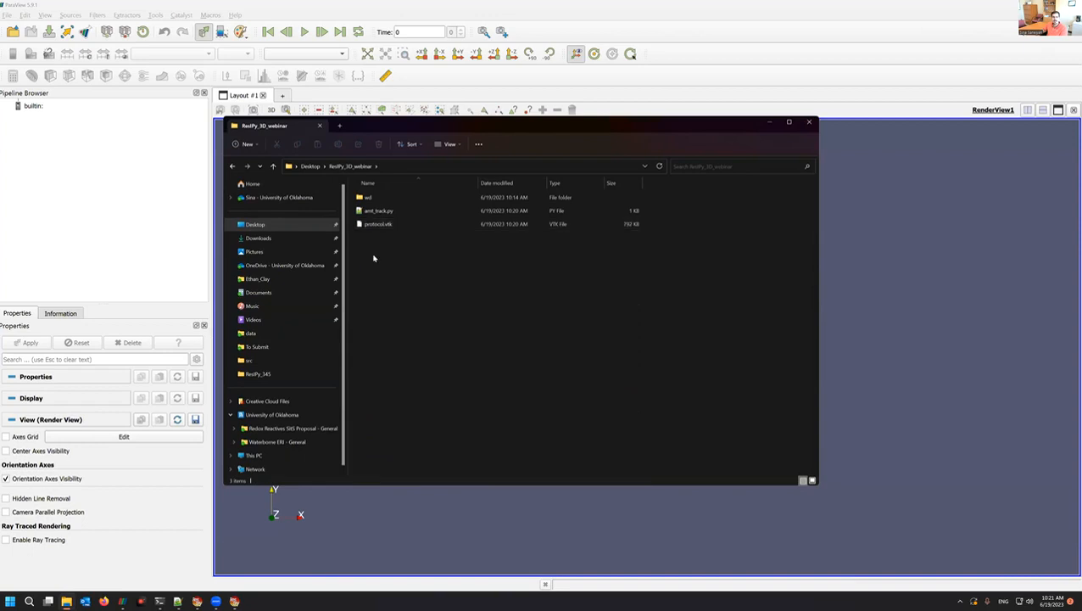
{"action": "left_click", "coordinate": [361, 216]}
{"action": "left_click", "coordinate": [367, 210]}
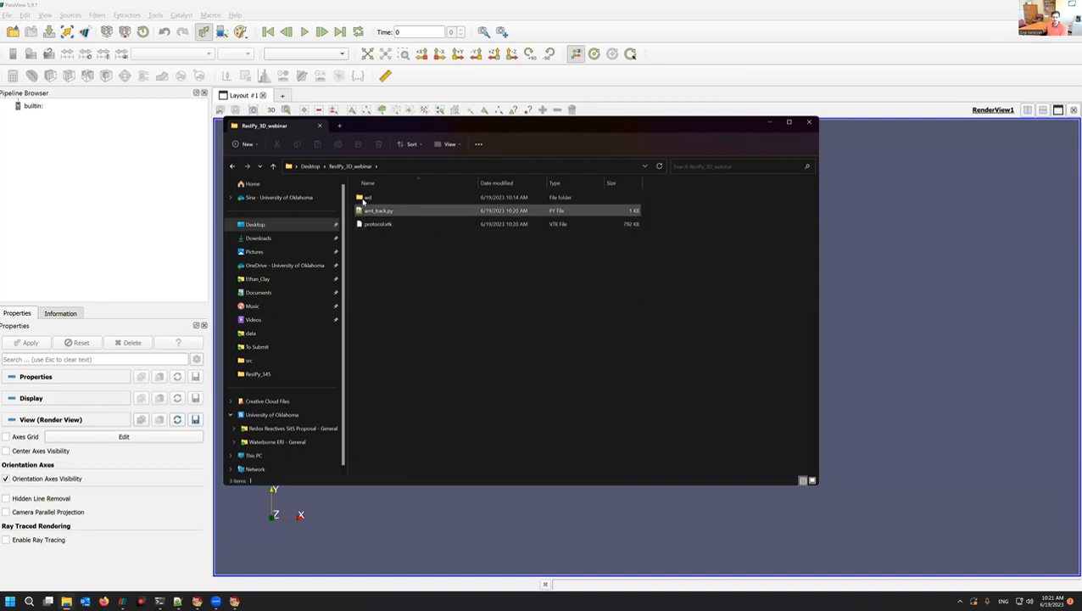
{"action": "double_click", "coordinate": [368, 197]}
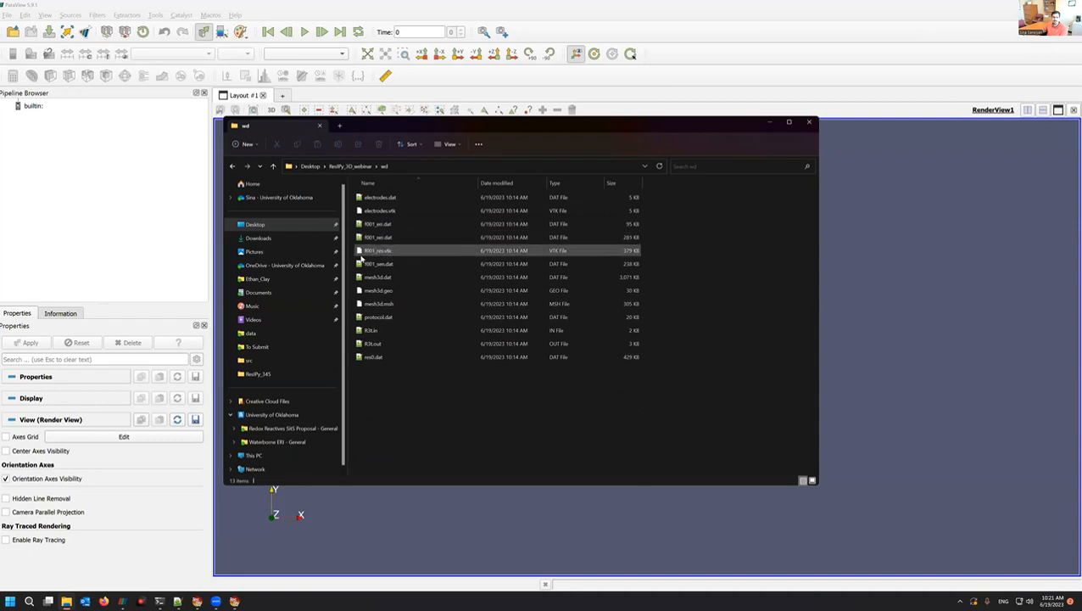
View the contents of f001_res.dat in Notepad++ and return to the ResIPy_3D_webinar folder in File Explorer.
{"action": "left_click", "coordinate": [370, 240]}
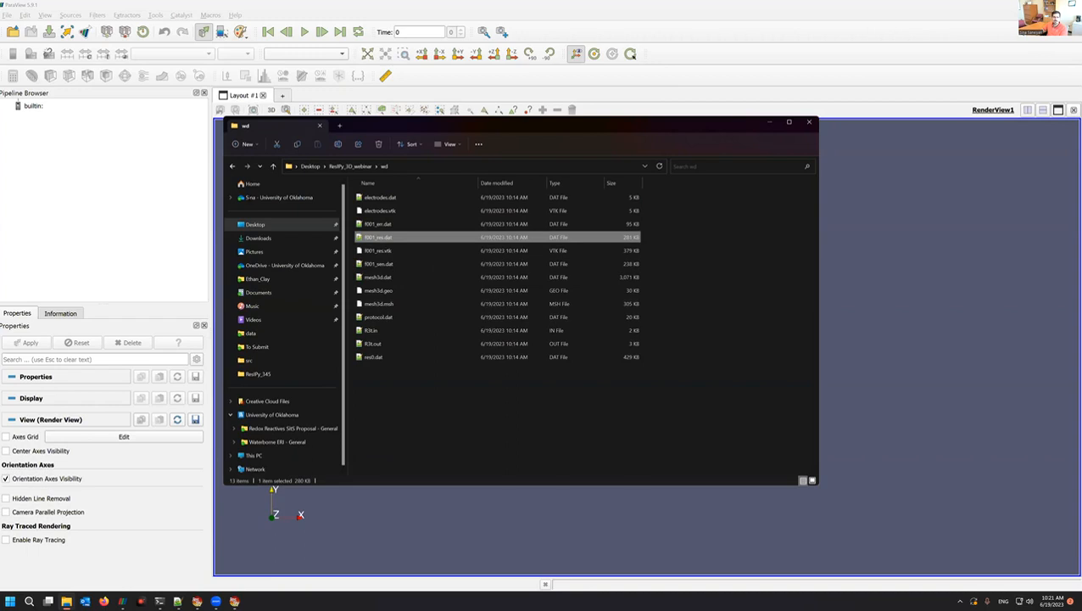
{"action": "key", "text": "Return"}
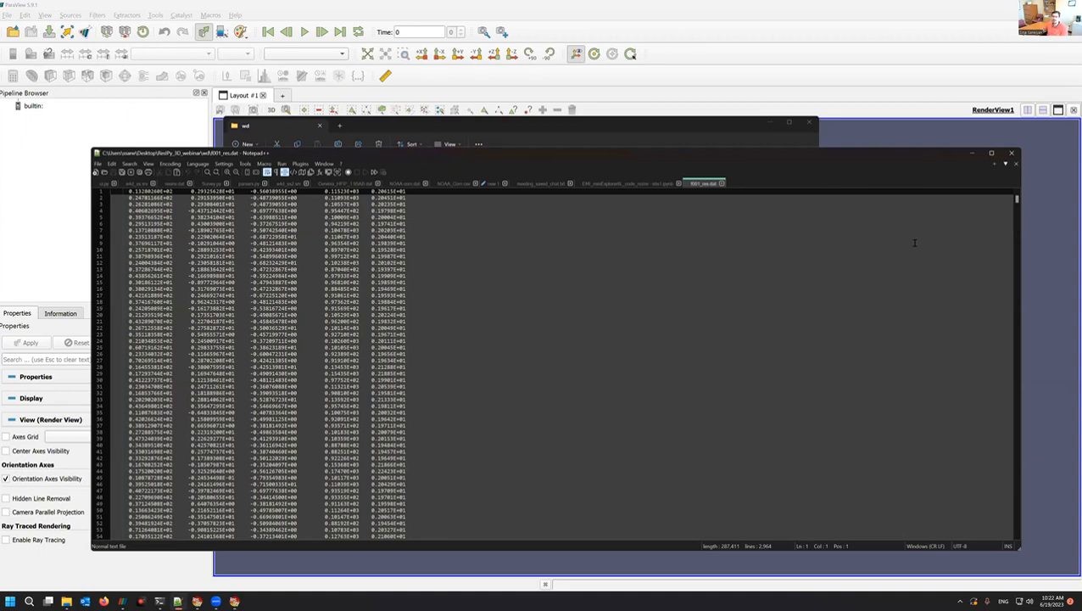
{"action": "left_click", "coordinate": [971, 152]}
{"action": "left_click", "coordinate": [272, 166]}
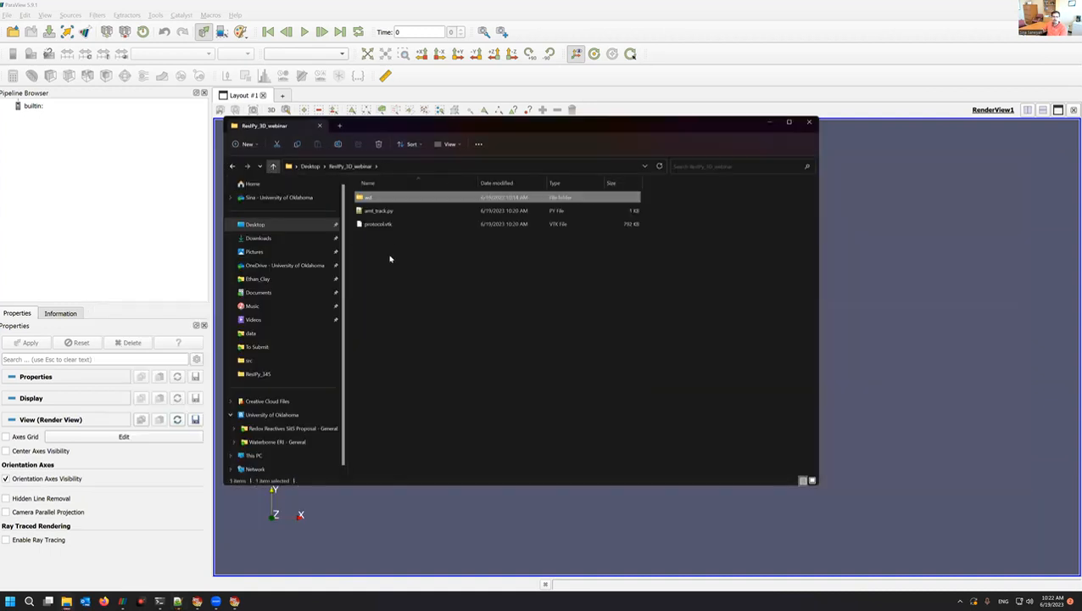
Load protocol.vtk from the ResIPy_3D_webinar folder into ParaView and colour the model by Resistivity(log10).
{"action": "left_click_drag", "start_coordinate": [379, 226], "coordinate": [166, 192]}
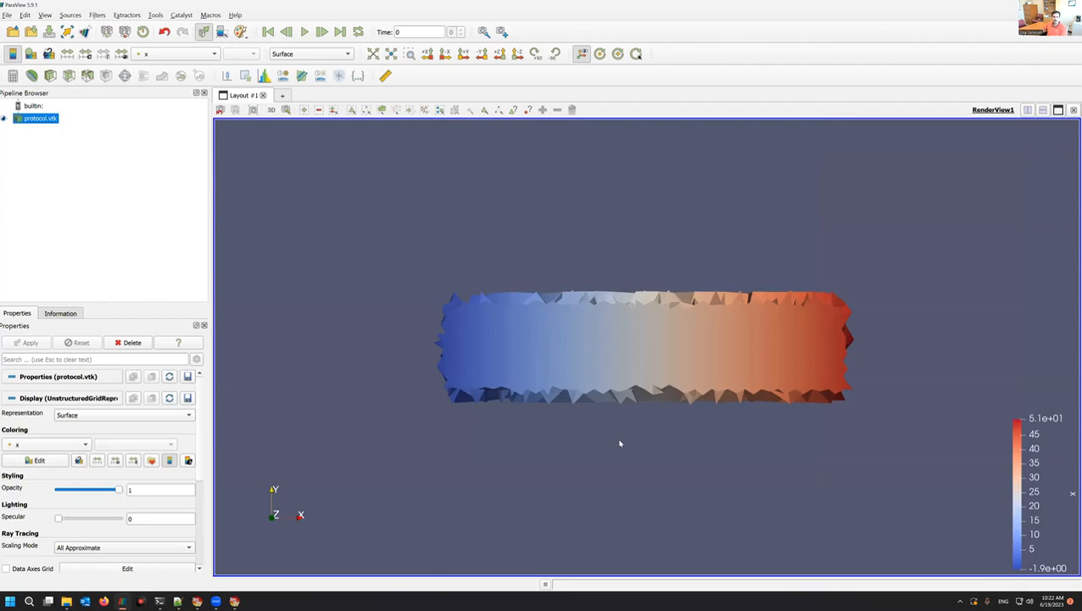
{"action": "left_click_drag", "start_coordinate": [650, 247], "coordinate": [644, 292]}
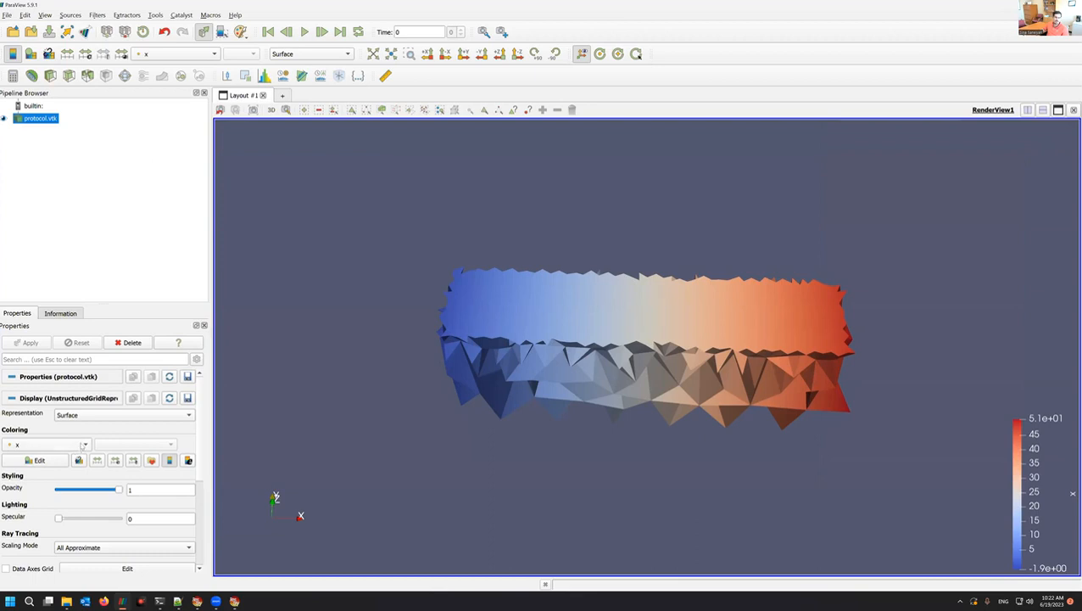
{"action": "left_click", "coordinate": [82, 445]}
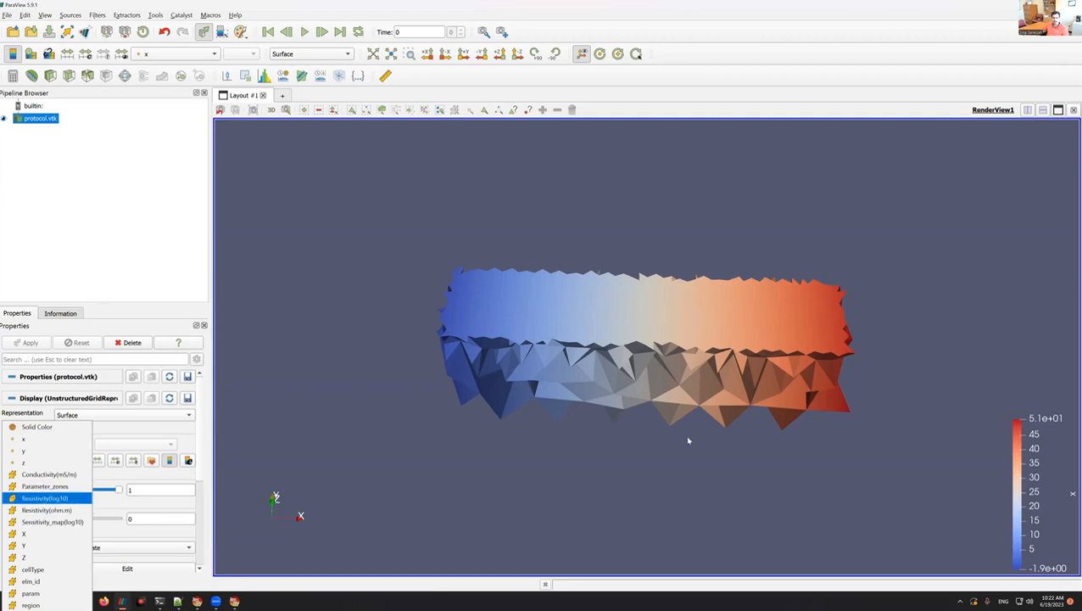
{"action": "key", "text": "Return"}
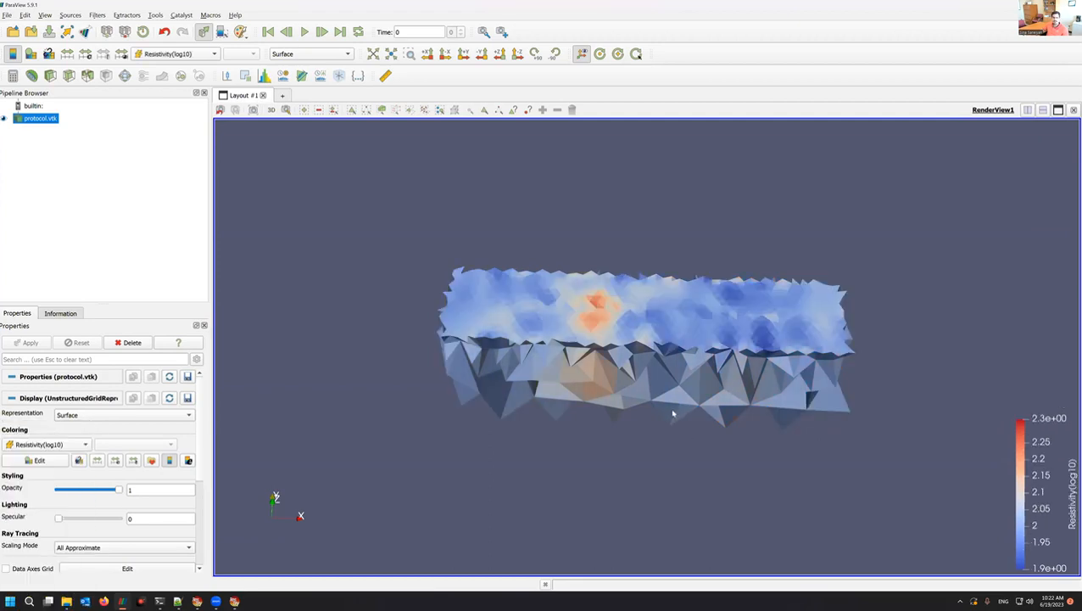
Apply the Jet colour preset to the resistivity model and look through the available filters.
{"action": "left_click_drag", "start_coordinate": [804, 327], "coordinate": [348, 408]}
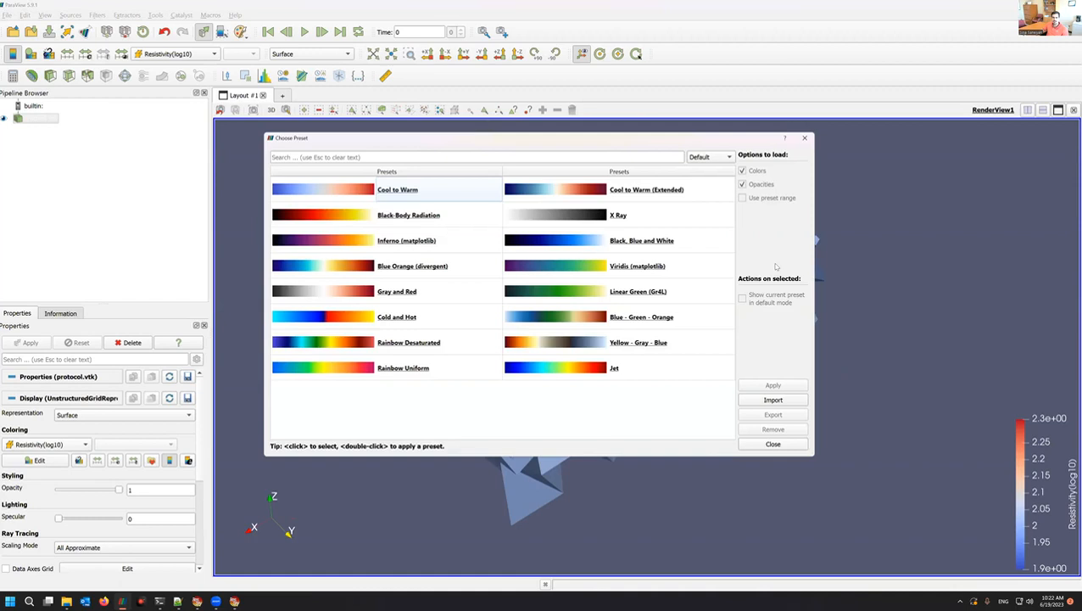
{"action": "left_click", "coordinate": [556, 367]}
{"action": "left_click", "coordinate": [773, 385]}
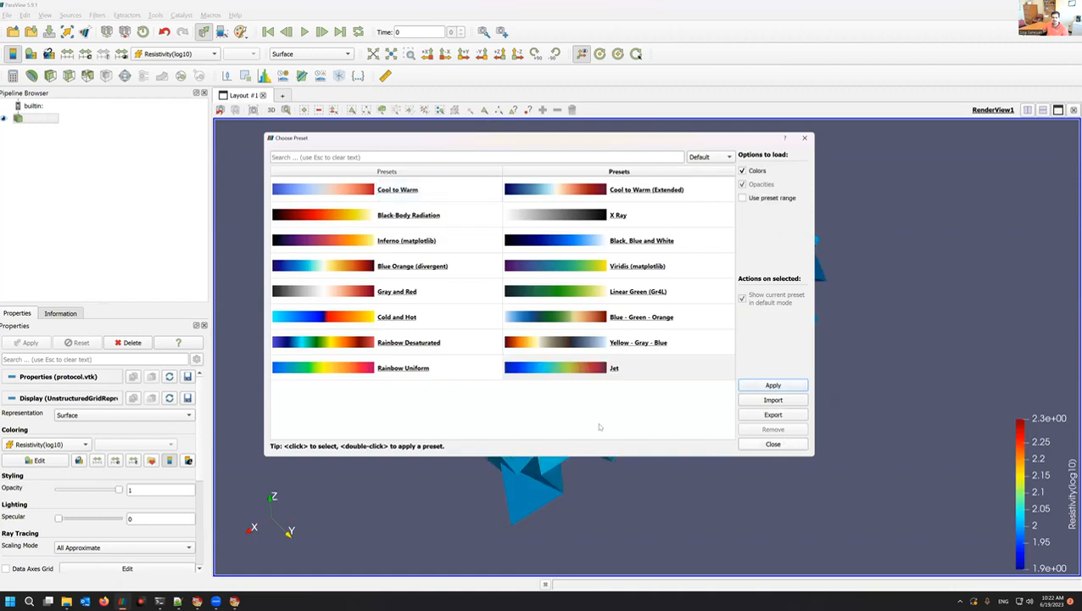
{"action": "key", "text": "Escape"}
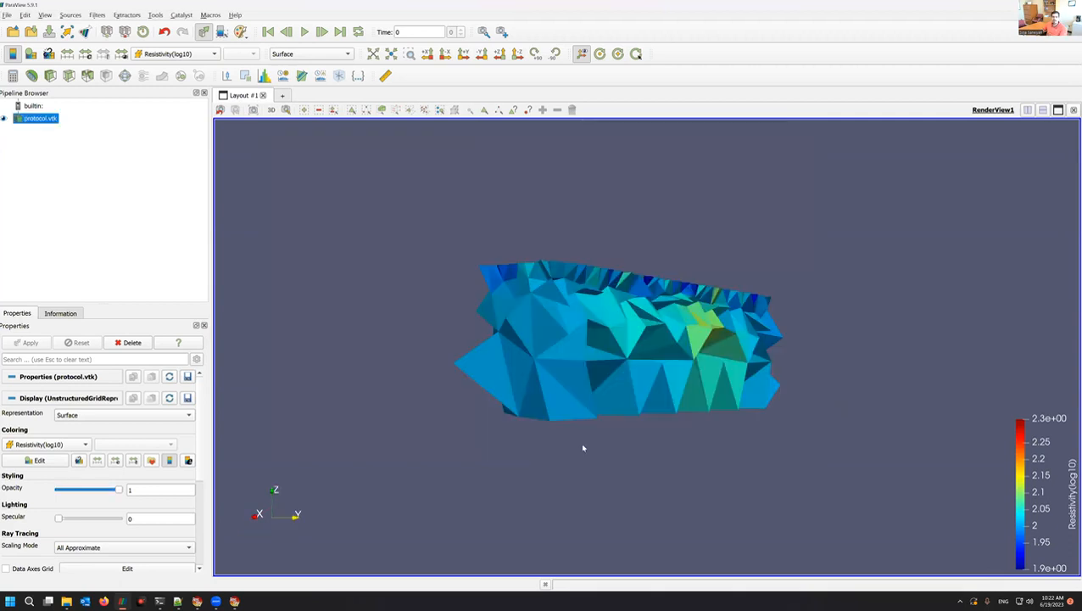
{"action": "left_click_drag", "start_coordinate": [582, 447], "coordinate": [651, 315]}
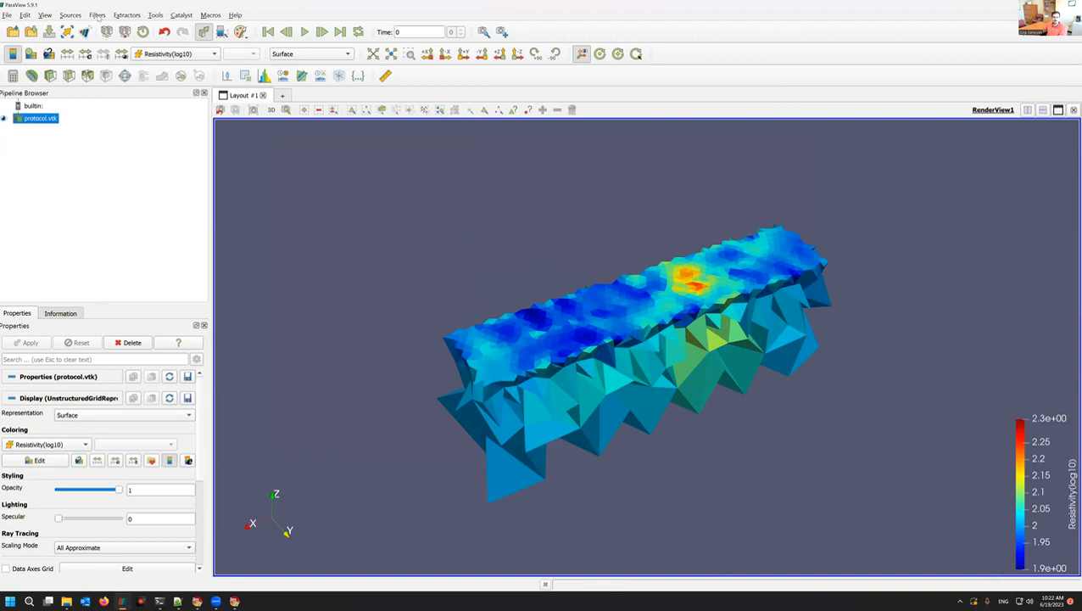
{"action": "left_click", "coordinate": [98, 15]}
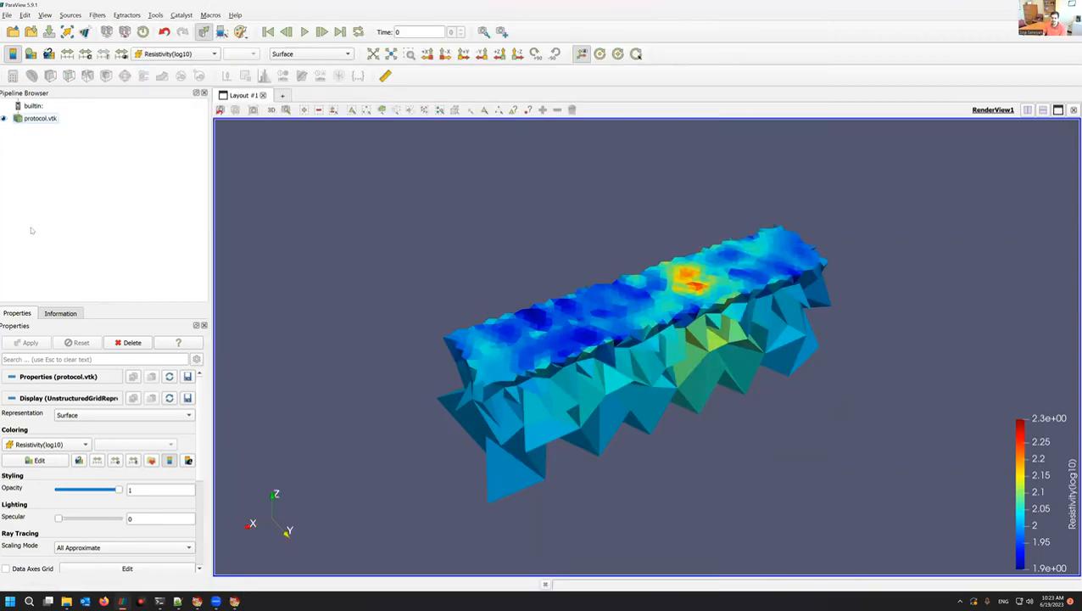
{"action": "left_click", "coordinate": [31, 230]}
Switch back to ResIPy and turn off Delaunay 3D for the inverted resistivity model.
{"action": "left_click", "coordinate": [235, 601]}
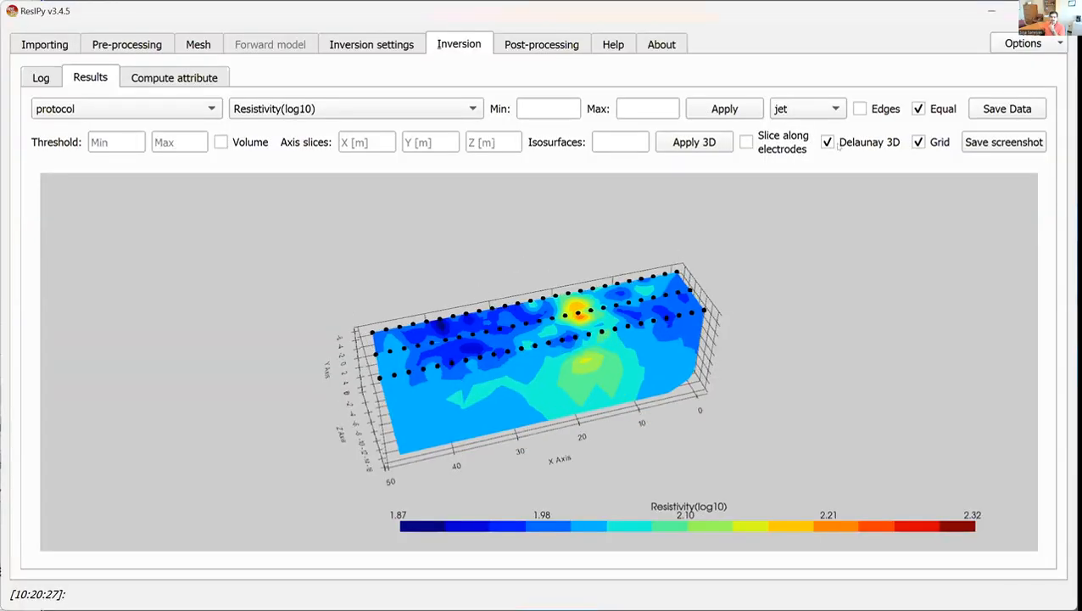
{"action": "left_click", "coordinate": [828, 142]}
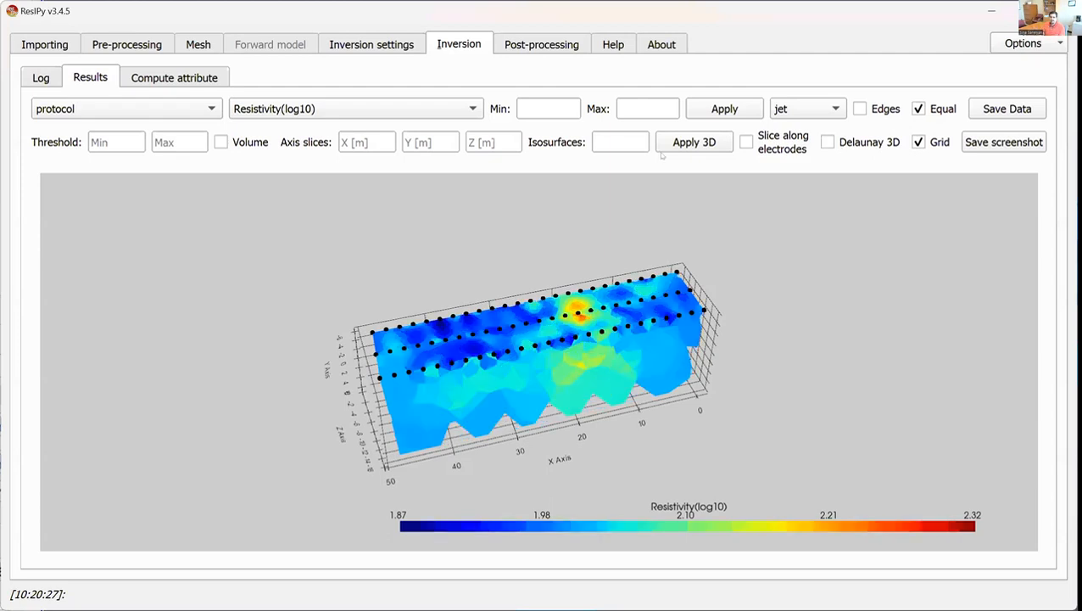
Display isosurfaces at 2.1, 2.2 and 2.3 for the log10 resistivity and inspect them from several angles.
{"action": "left_click", "coordinate": [632, 143]}
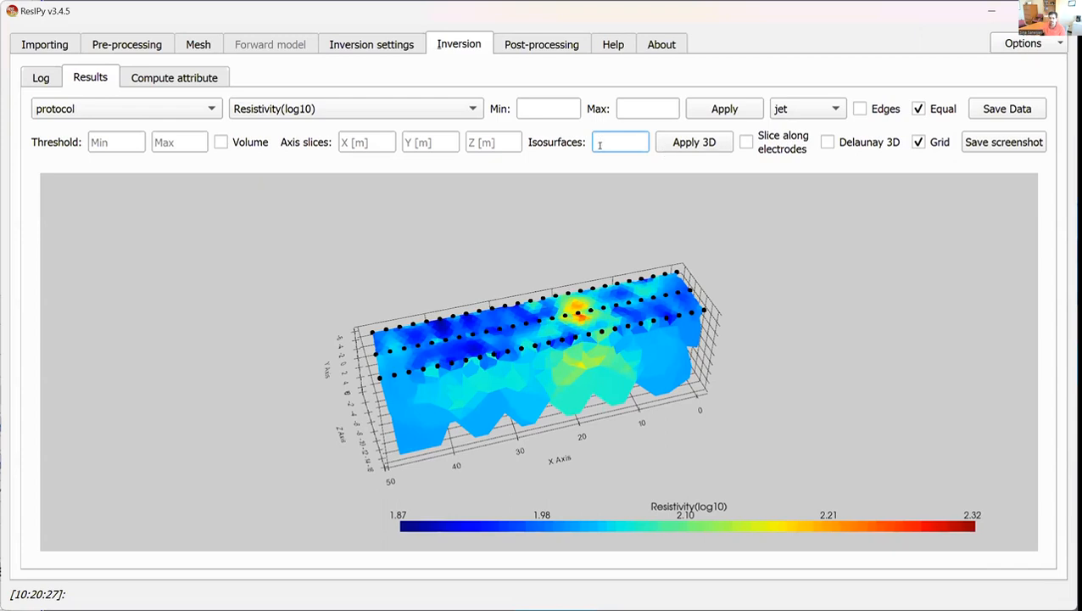
{"action": "type", "text": "2.1,"}
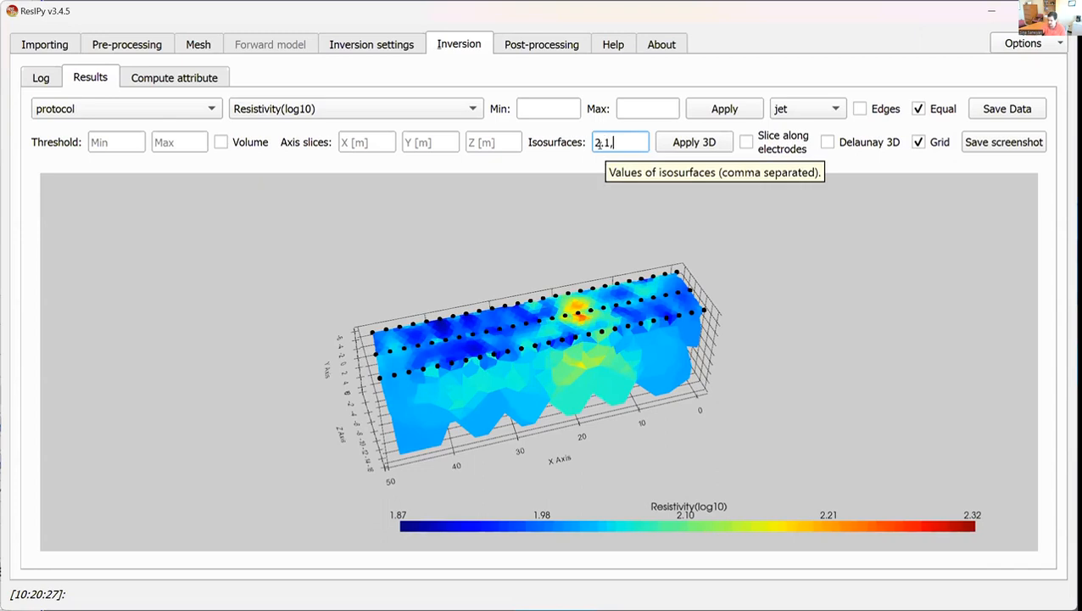
{"action": "type", "text": "2.2,2.3"}
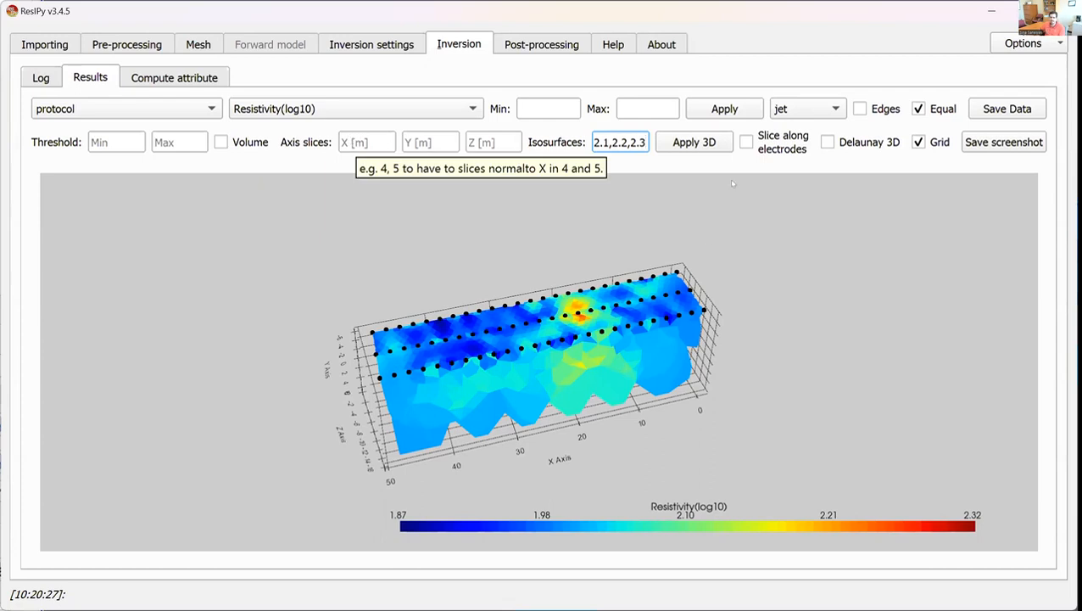
{"action": "left_click", "coordinate": [694, 141]}
{"action": "scroll", "coordinate": [723, 350], "scroll_direction": "up", "scroll_amount": 10}
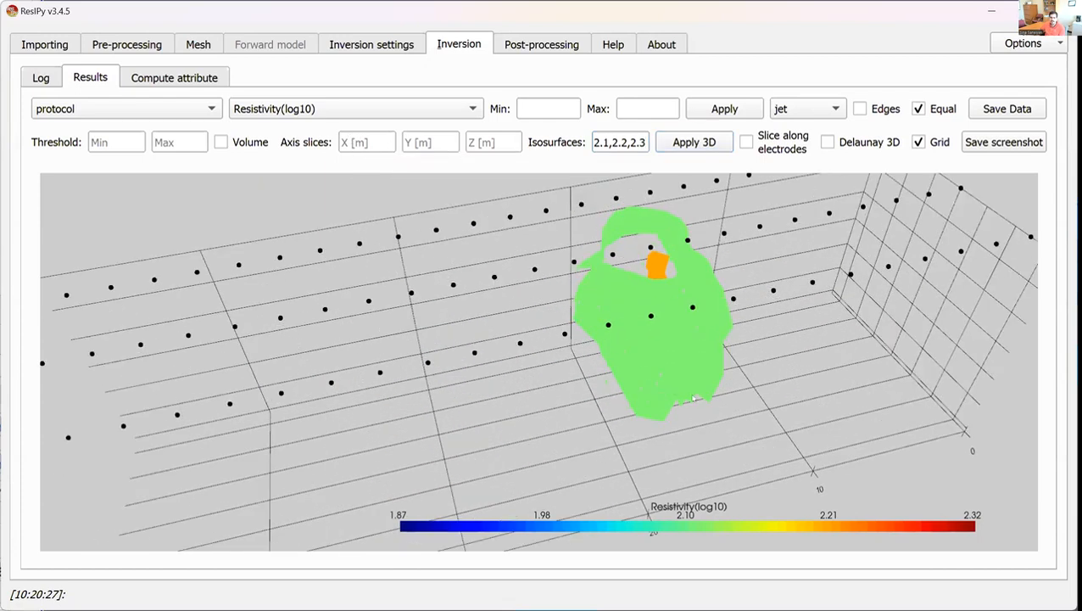
{"action": "left_click_drag", "start_coordinate": [607, 380], "coordinate": [684, 528]}
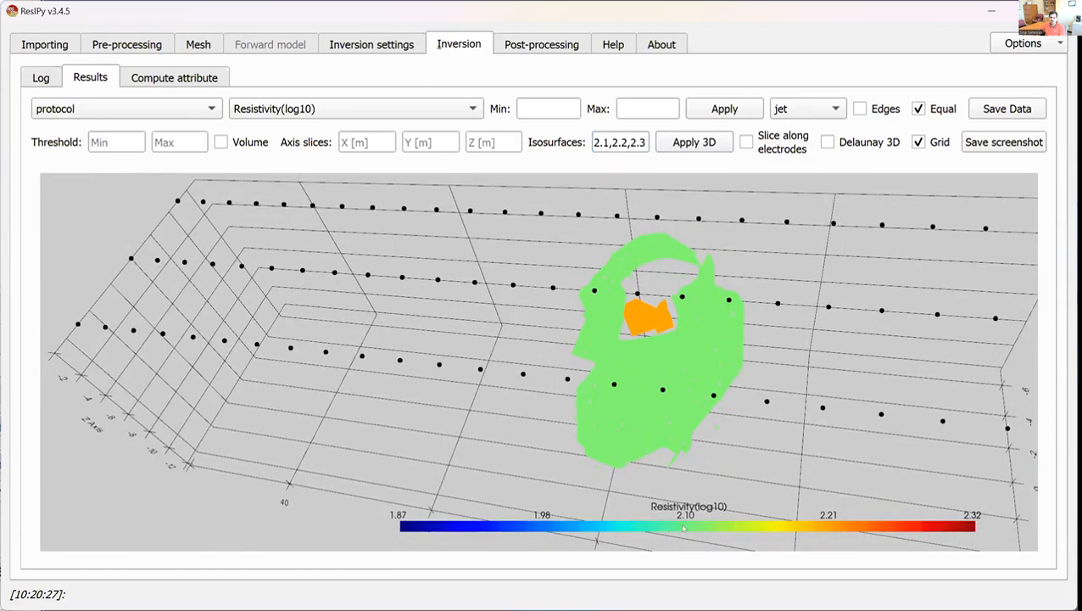
{"action": "left_click_drag", "start_coordinate": [675, 366], "coordinate": [654, 302]}
{"action": "left_click_drag", "start_coordinate": [722, 467], "coordinate": [686, 300]}
{"action": "left_click_drag", "start_coordinate": [605, 303], "coordinate": [628, 221]}
Try the 2.3 isosurface alone, and clear the isosurface values to restore the full 3D model.
{"action": "left_click_drag", "start_coordinate": [628, 143], "coordinate": [544, 146]}
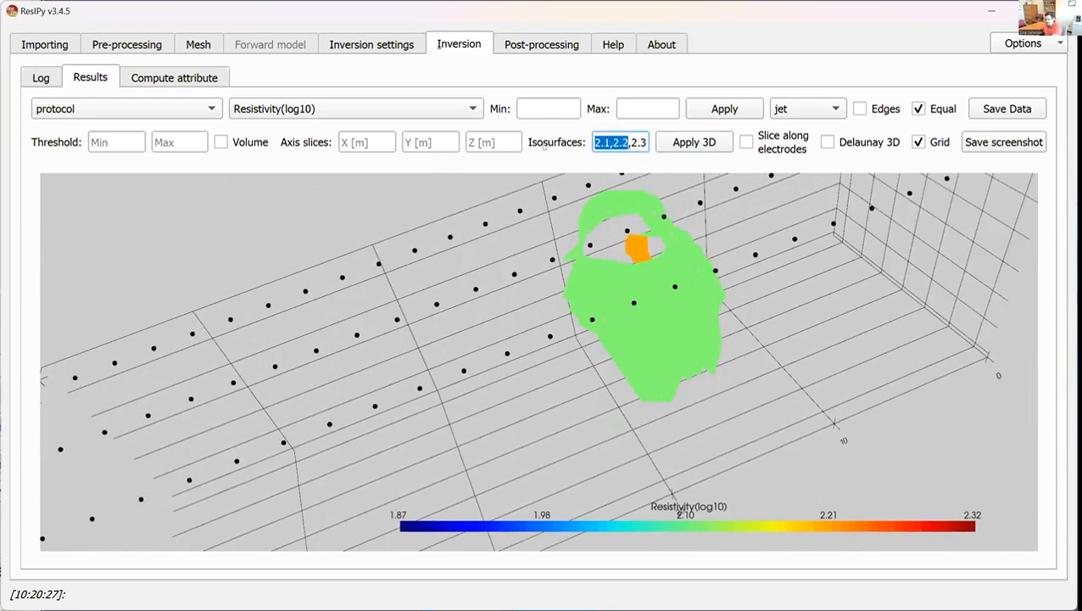
{"action": "key", "text": "BackSpace"}
{"action": "left_click", "coordinate": [670, 142]}
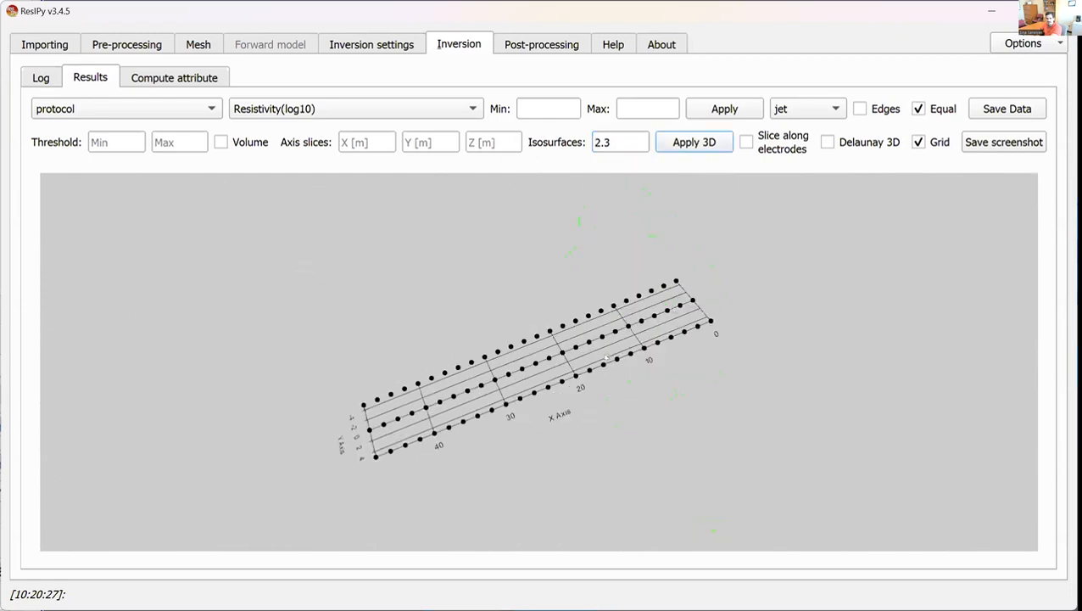
{"action": "left_click_drag", "start_coordinate": [618, 136], "coordinate": [596, 142]}
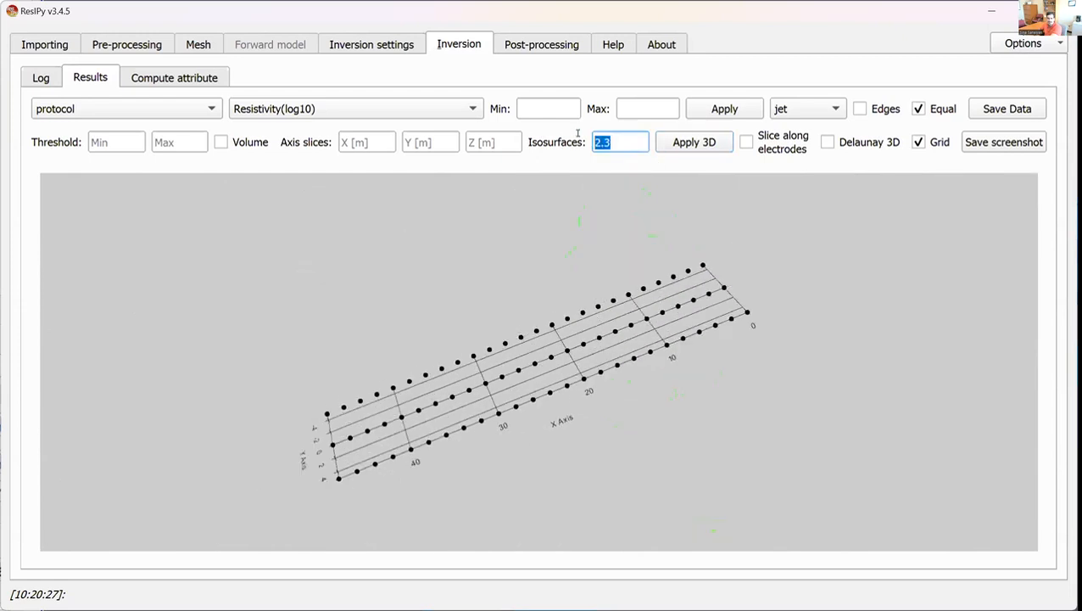
{"action": "key", "text": "BackSpace"}
{"action": "left_click", "coordinate": [656, 149]}
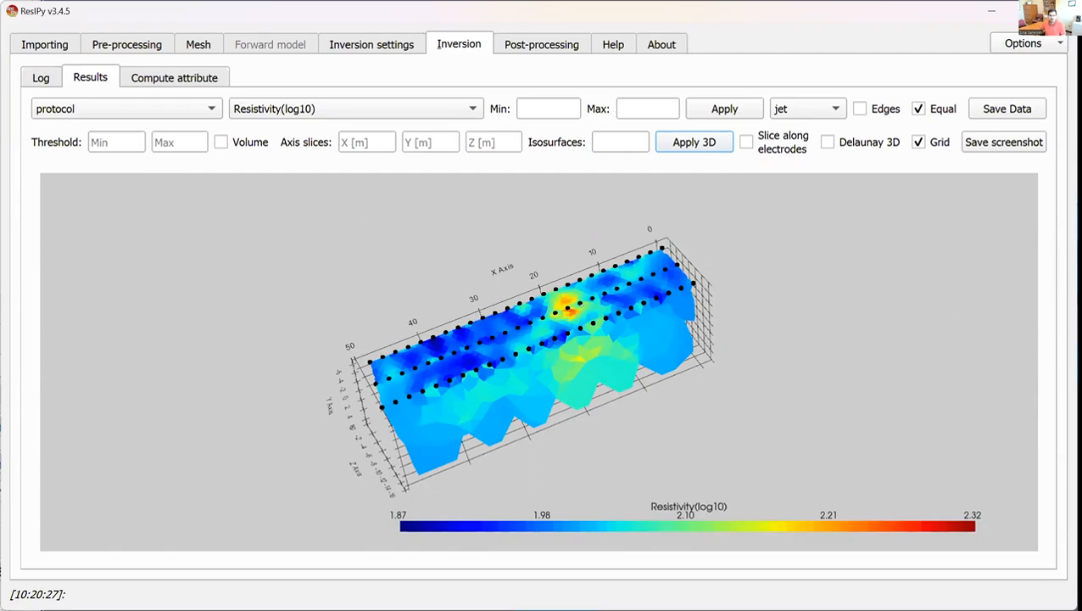
Review the imported electrode positions of the survey down to the last electrode in the table.
{"action": "left_click", "coordinate": [45, 44]}
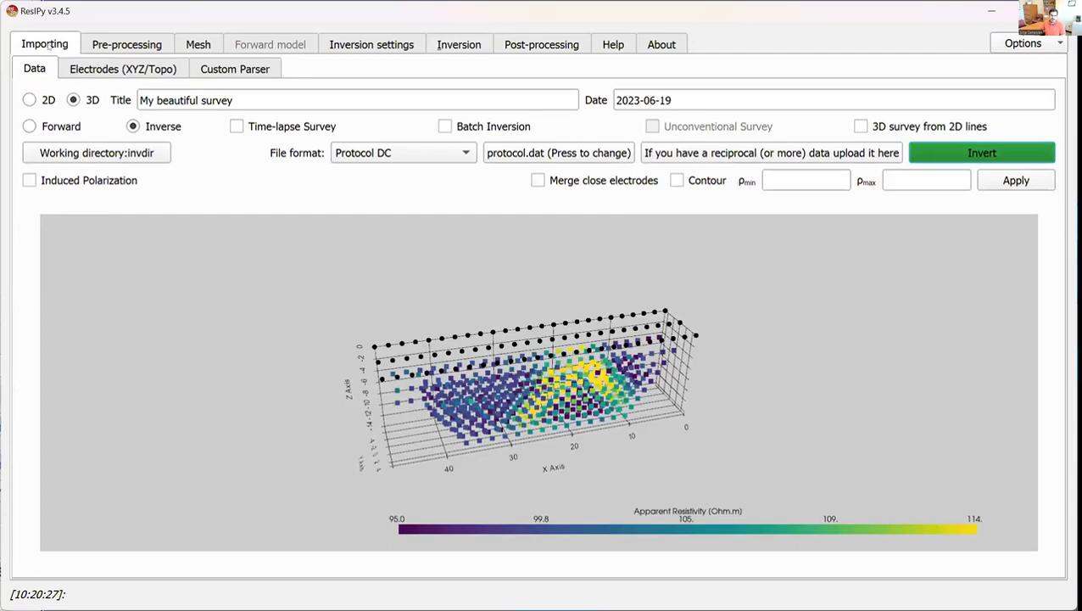
{"action": "left_click", "coordinate": [141, 76]}
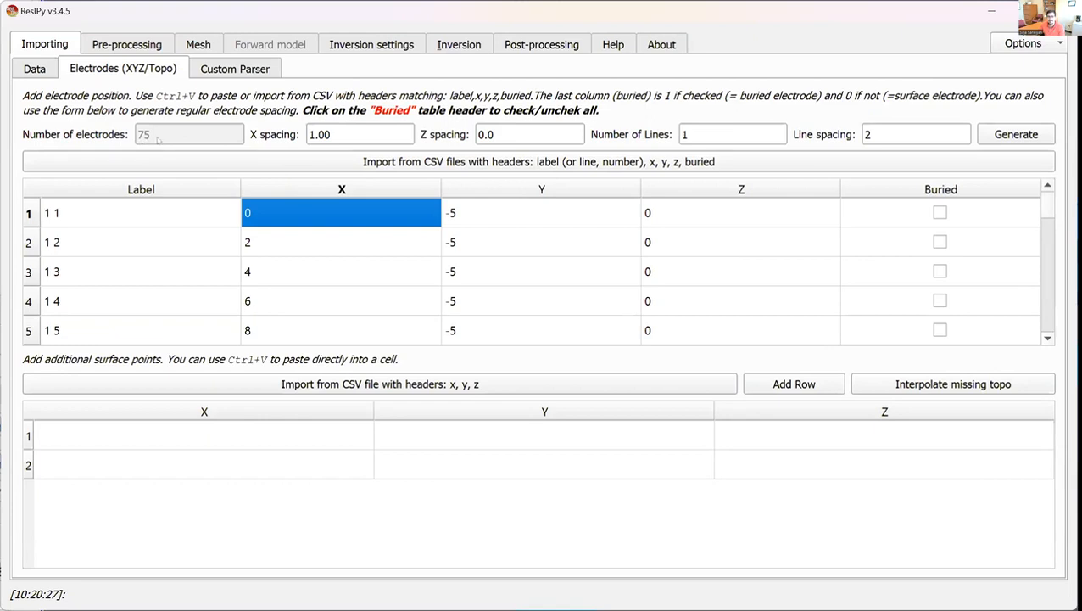
{"action": "left_click_drag", "start_coordinate": [1049, 208], "coordinate": [1058, 335]}
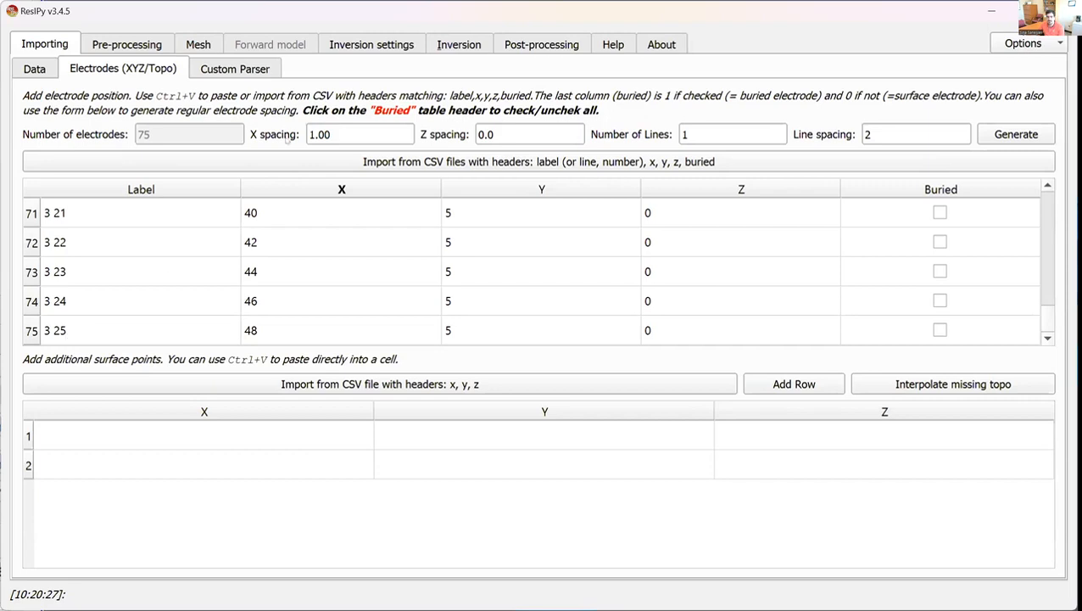
Set the number of lines to 3, generate regular electrode positions and check the resulting table.
{"action": "double_click", "coordinate": [716, 132]}
{"action": "type", "text": "3"}
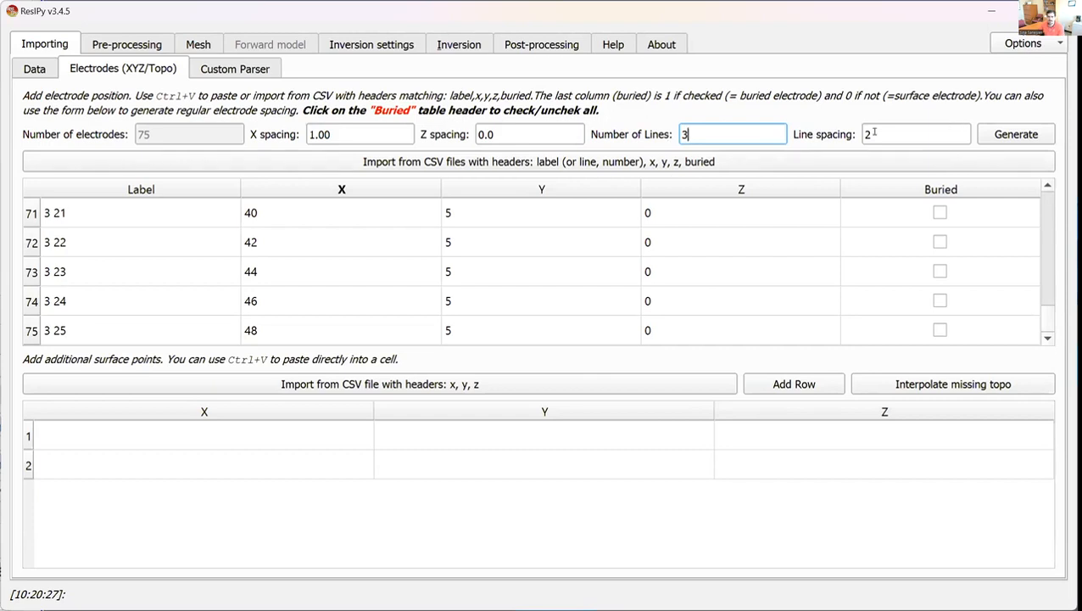
{"action": "left_click", "coordinate": [1012, 135]}
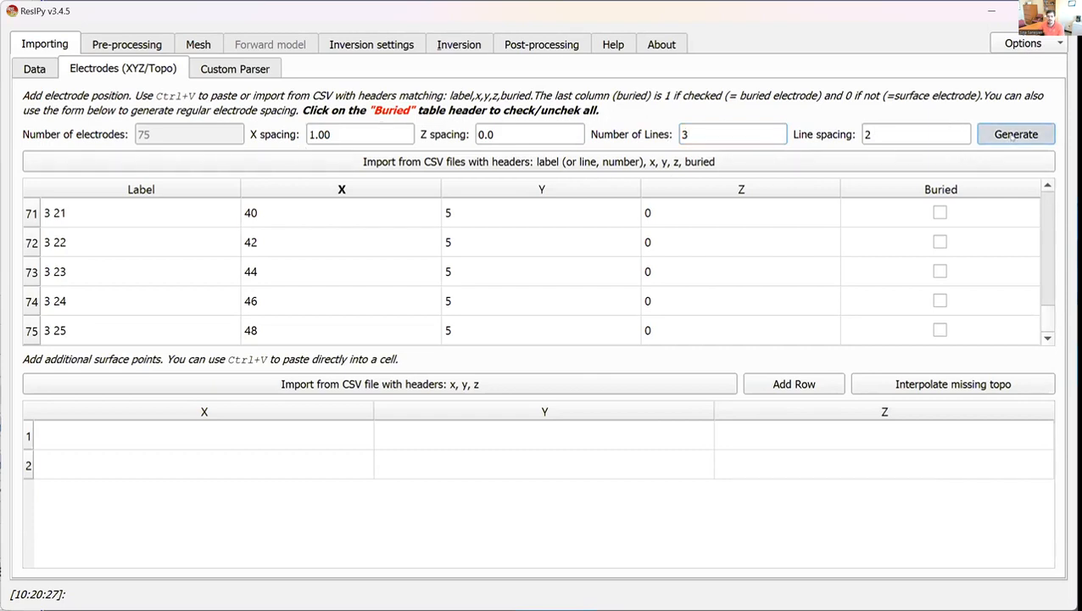
{"action": "left_click", "coordinate": [1012, 136]}
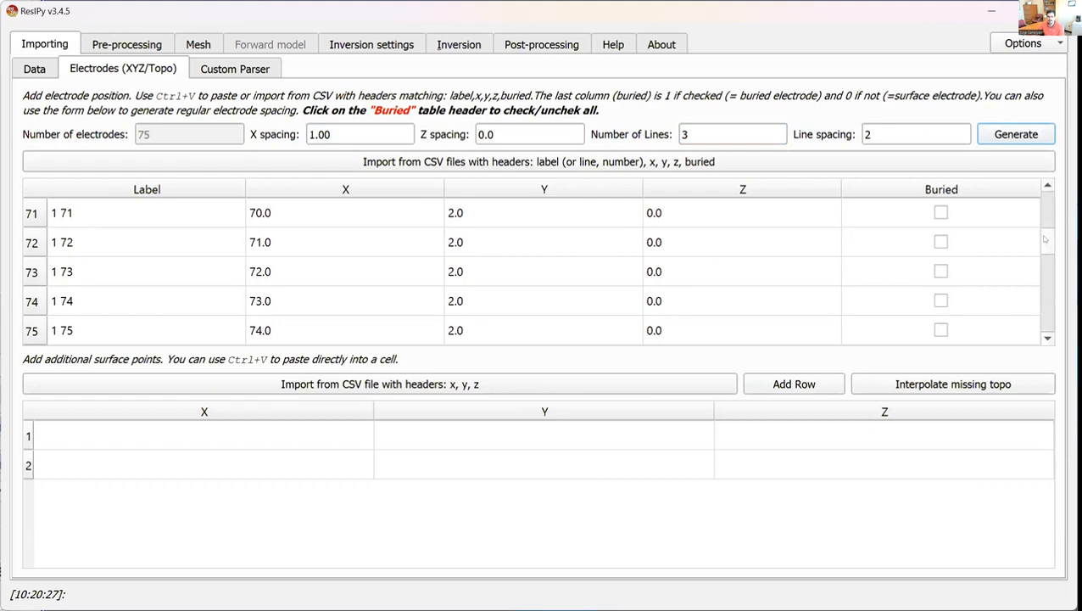
{"action": "scroll", "coordinate": [1048, 240], "scroll_direction": "up", "scroll_amount": 1}
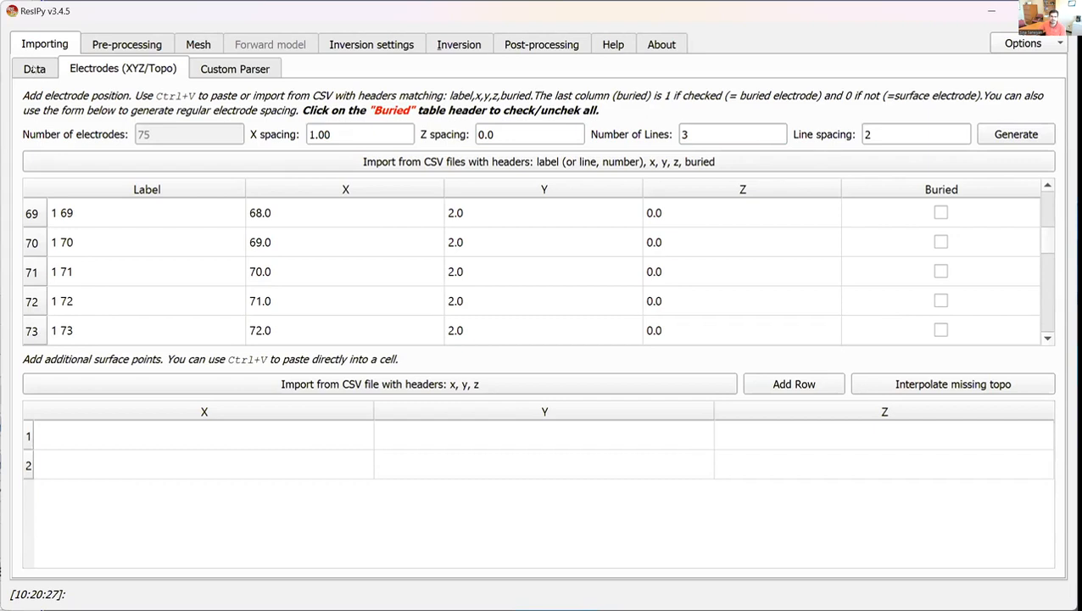
Inspect the generated electrode layout in the 3D apparent resistivity plot and return to the electrode table.
{"action": "left_click", "coordinate": [32, 71]}
{"action": "left_click_drag", "start_coordinate": [622, 316], "coordinate": [614, 359]}
{"action": "scroll", "coordinate": [626, 386], "scroll_direction": "up", "scroll_amount": 2}
{"action": "mouse_move", "coordinate": [638, 411]}
{"action": "left_mouse_down"}
{"action": "mouse_move", "coordinate": [634, 357]}
{"action": "mouse_move", "coordinate": [636, 409]}
{"action": "left_mouse_up"}
{"action": "left_click", "coordinate": [115, 73]}
Re-import protocol.dat from the dc-3d example folder as the survey data.
{"action": "left_click", "coordinate": [1038, 51]}
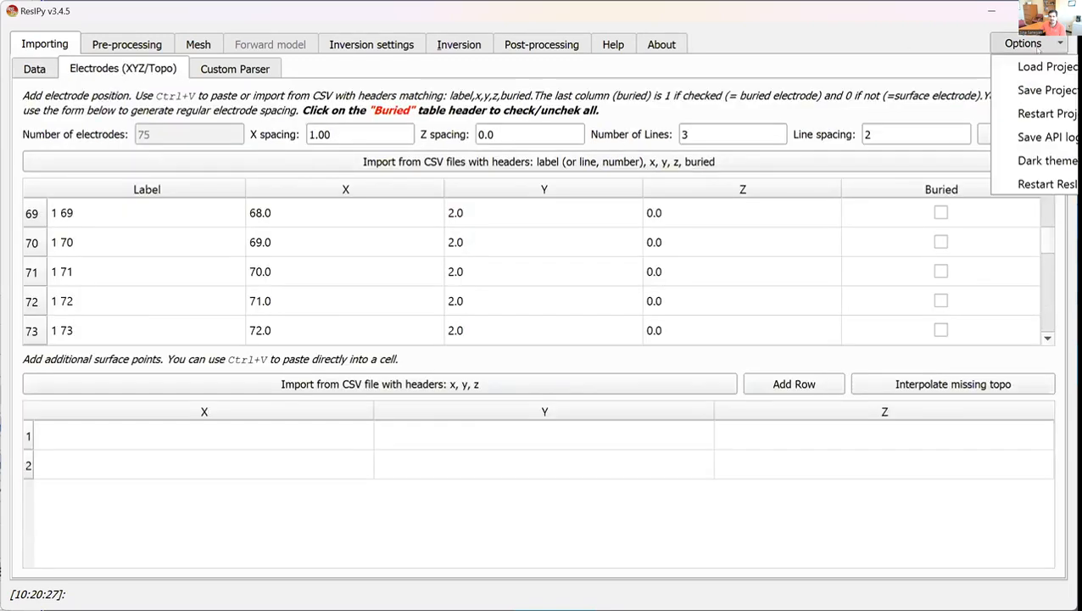
{"action": "left_click", "coordinate": [33, 70]}
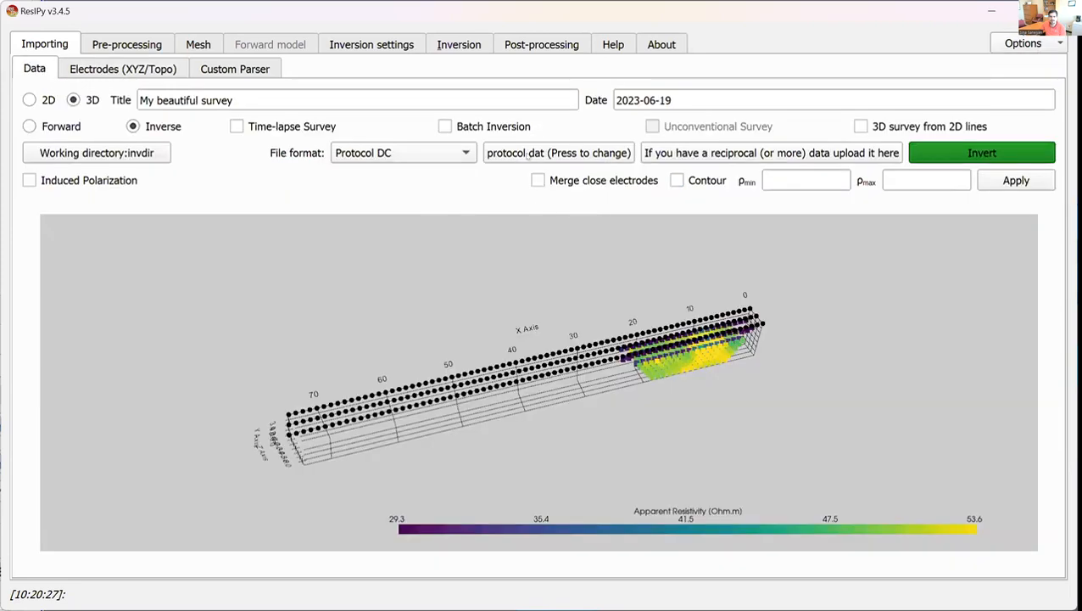
{"action": "left_click", "coordinate": [538, 153]}
{"action": "left_click", "coordinate": [352, 152]}
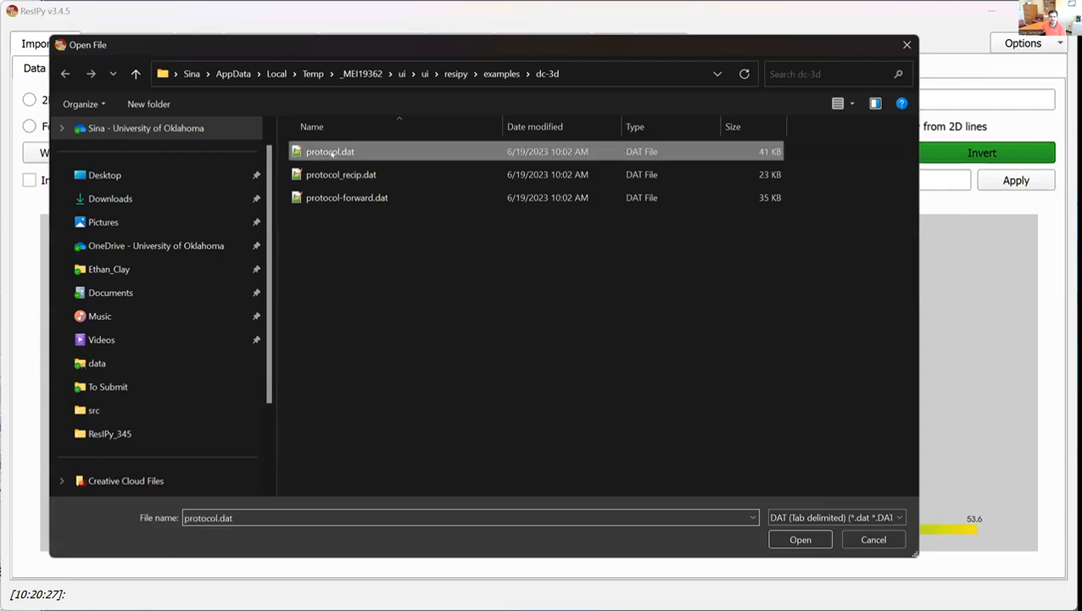
{"action": "key", "text": "Return"}
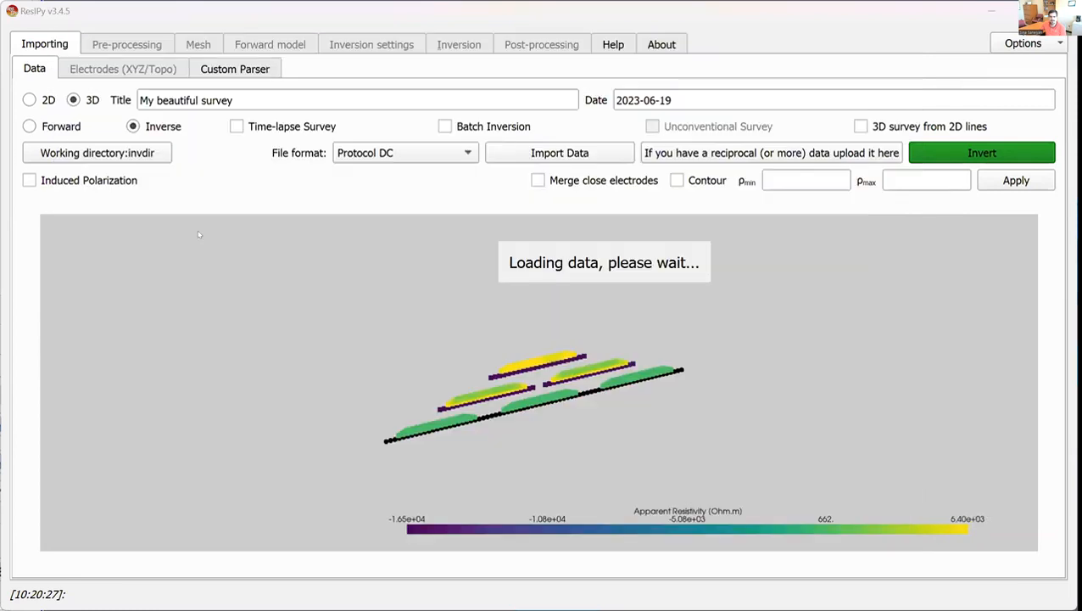
Import the electrode positions from elec_partial.csv in the dc-3d example folder.
{"action": "left_click", "coordinate": [129, 71]}
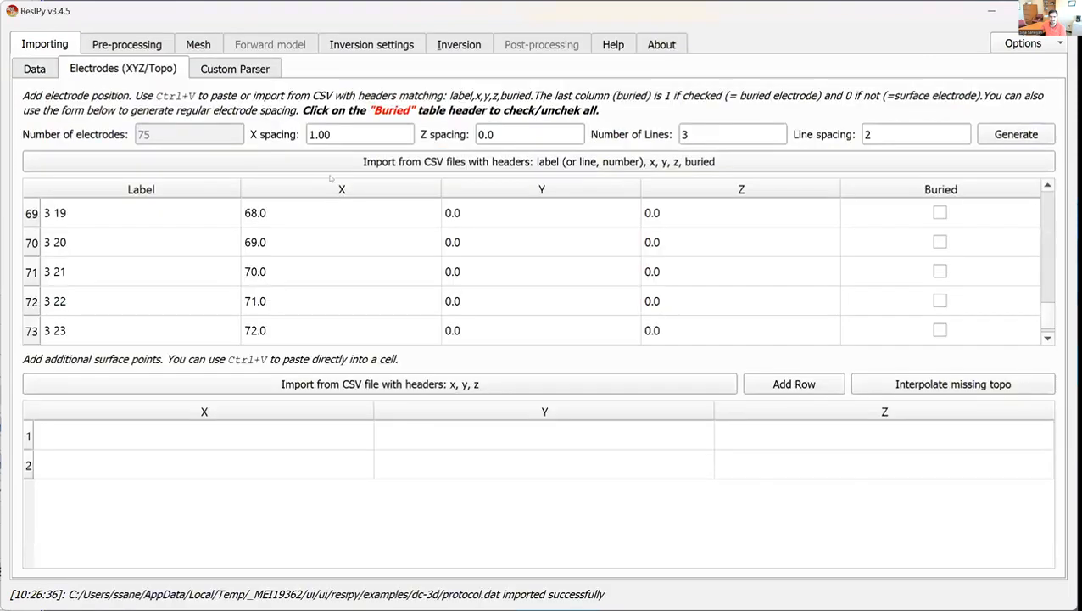
{"action": "left_click", "coordinate": [379, 162]}
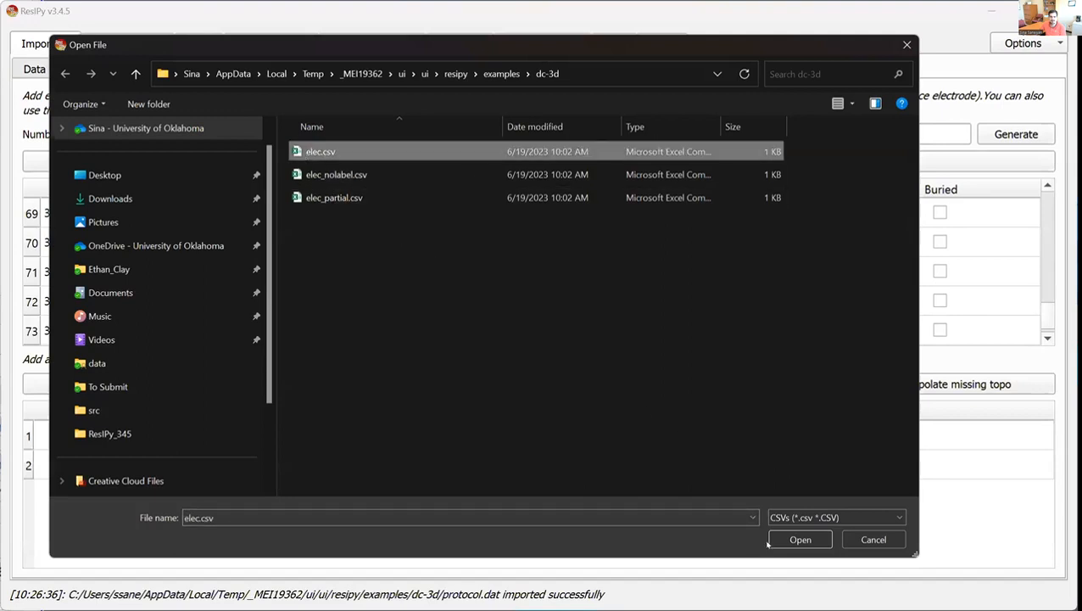
{"action": "left_click", "coordinate": [322, 201]}
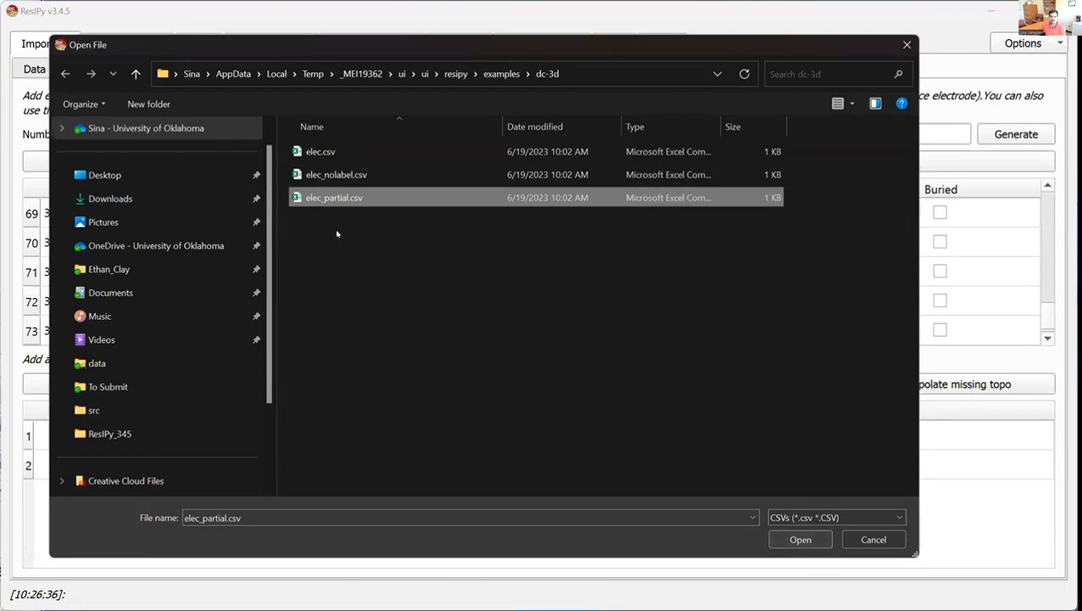
{"action": "left_click", "coordinate": [787, 540]}
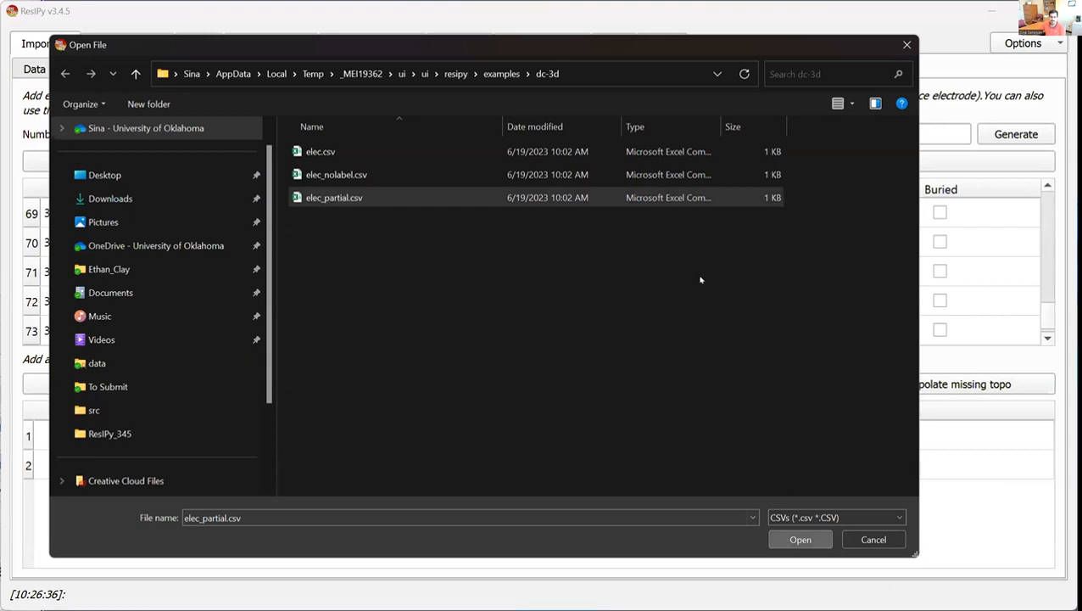
Interpolate the missing topography of the imported electrodes and check the Z values throughout the electrode table.
{"action": "scroll", "coordinate": [700, 280], "scroll_direction": "up", "scroll_amount": 20}
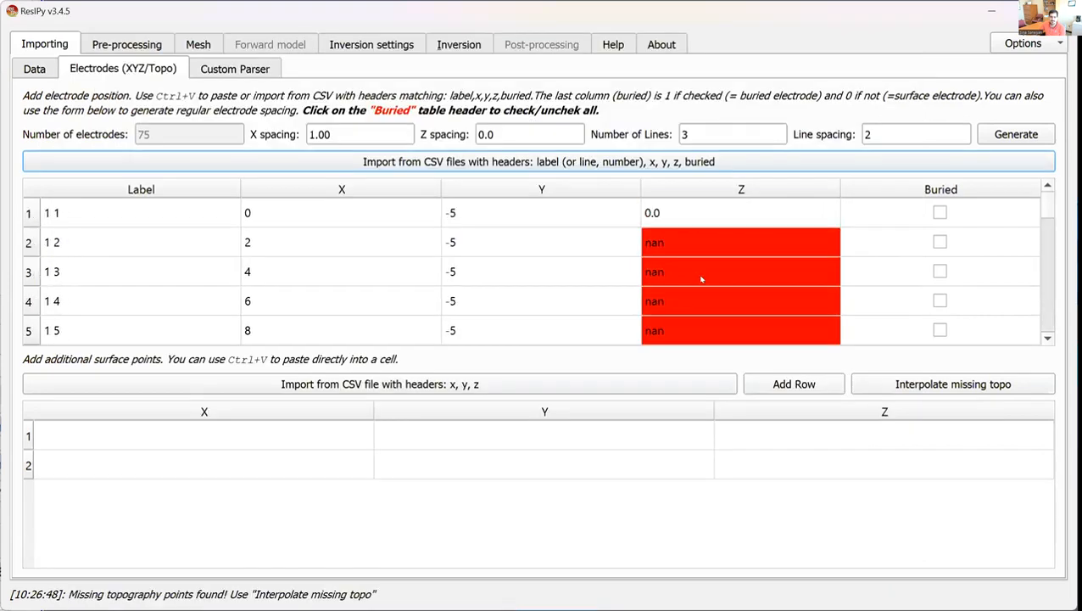
{"action": "left_click", "coordinate": [974, 384]}
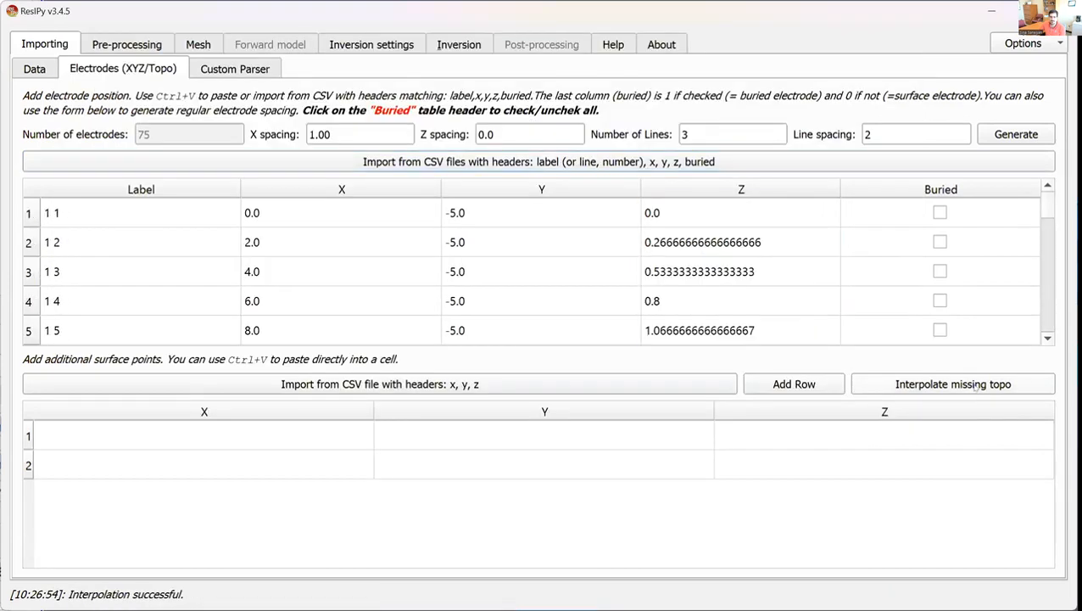
{"action": "scroll", "coordinate": [699, 253], "scroll_direction": "down", "scroll_amount": 20}
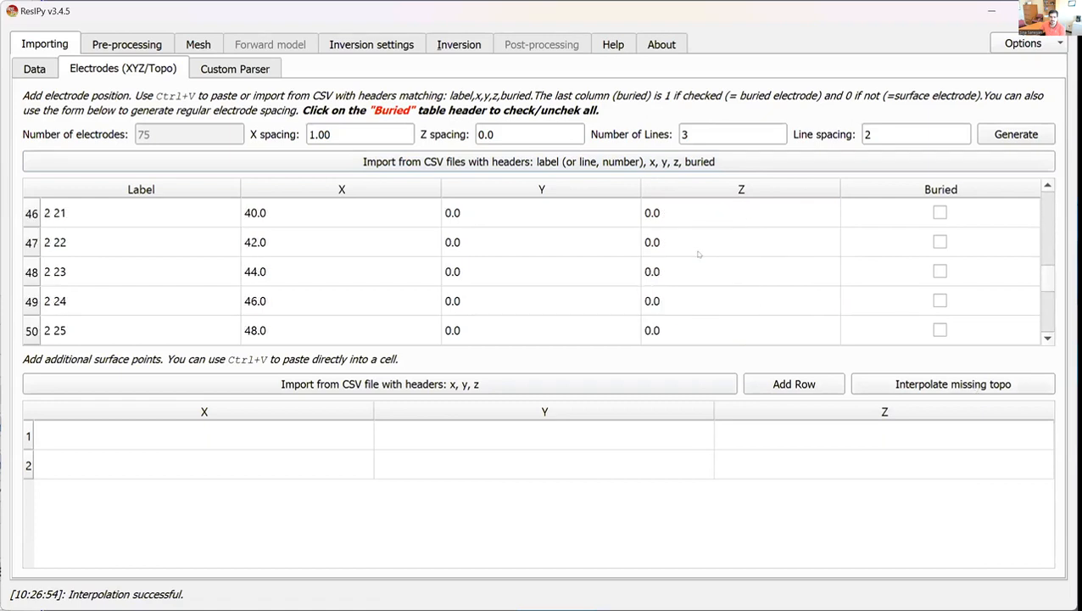
{"action": "scroll", "coordinate": [698, 253], "scroll_direction": "down", "scroll_amount": 2}
{"action": "scroll", "coordinate": [699, 253], "scroll_direction": "up", "scroll_amount": 20}
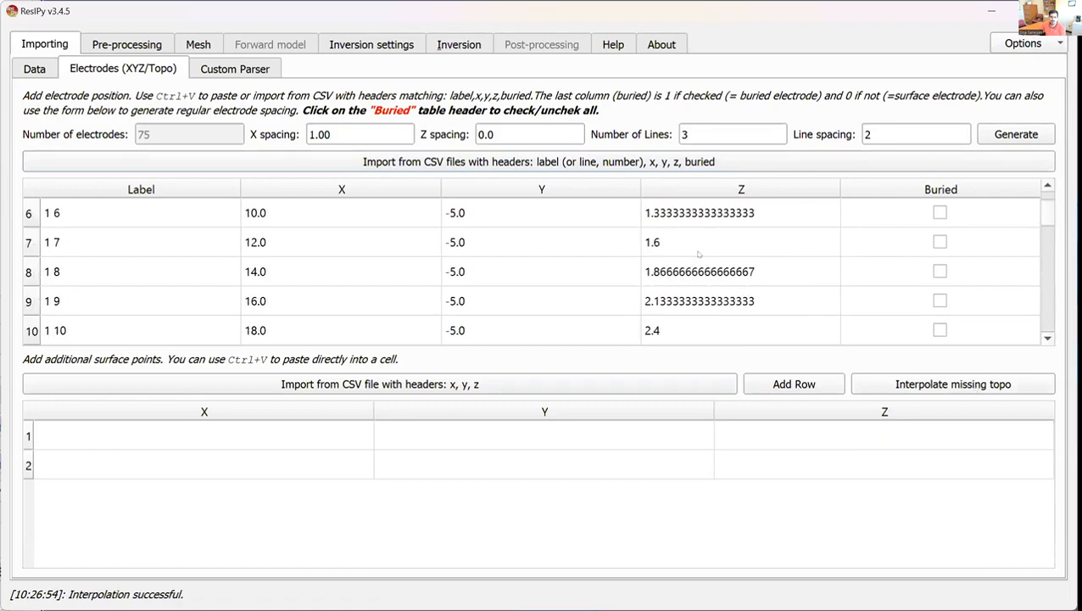
Inspect the electrode topography in the 3D apparent resistivity plot from several angles.
{"action": "left_click", "coordinate": [35, 72]}
{"action": "left_click_drag", "start_coordinate": [653, 484], "coordinate": [475, 271]}
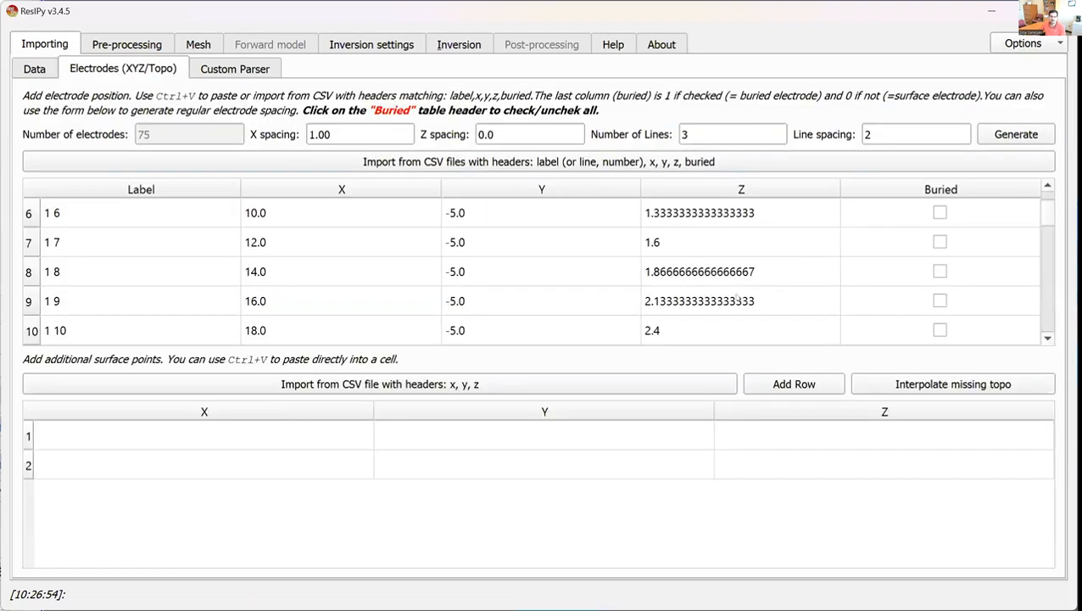
{"action": "scroll", "coordinate": [658, 303], "scroll_direction": "up", "scroll_amount": 2}
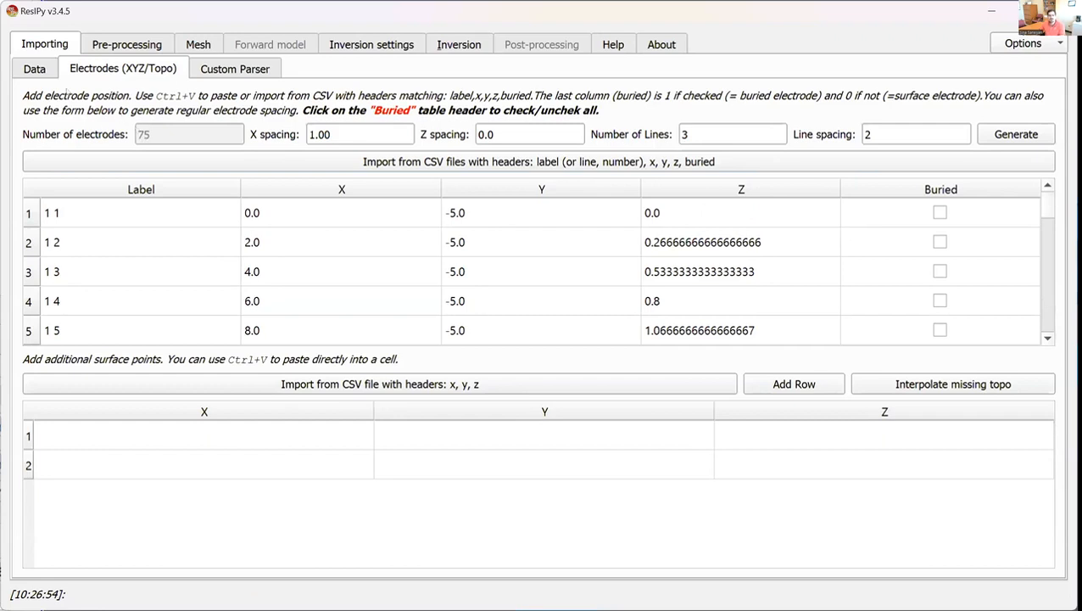
{"action": "left_click", "coordinate": [127, 44]}
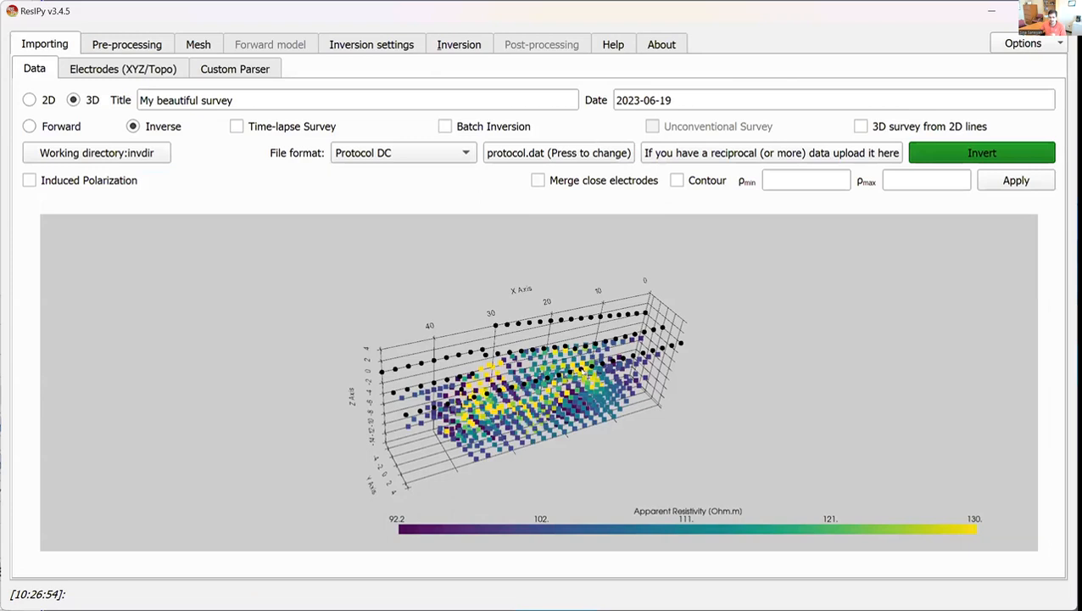
{"action": "scroll", "coordinate": [582, 370], "scroll_direction": "up", "scroll_amount": 3}
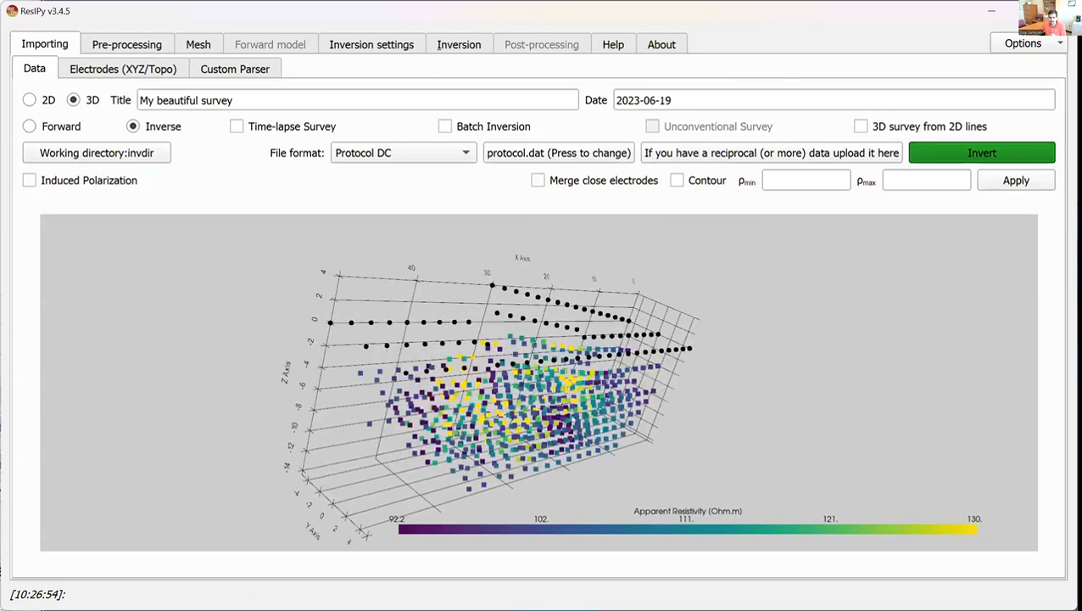
{"action": "left_click_drag", "start_coordinate": [543, 381], "coordinate": [407, 377]}
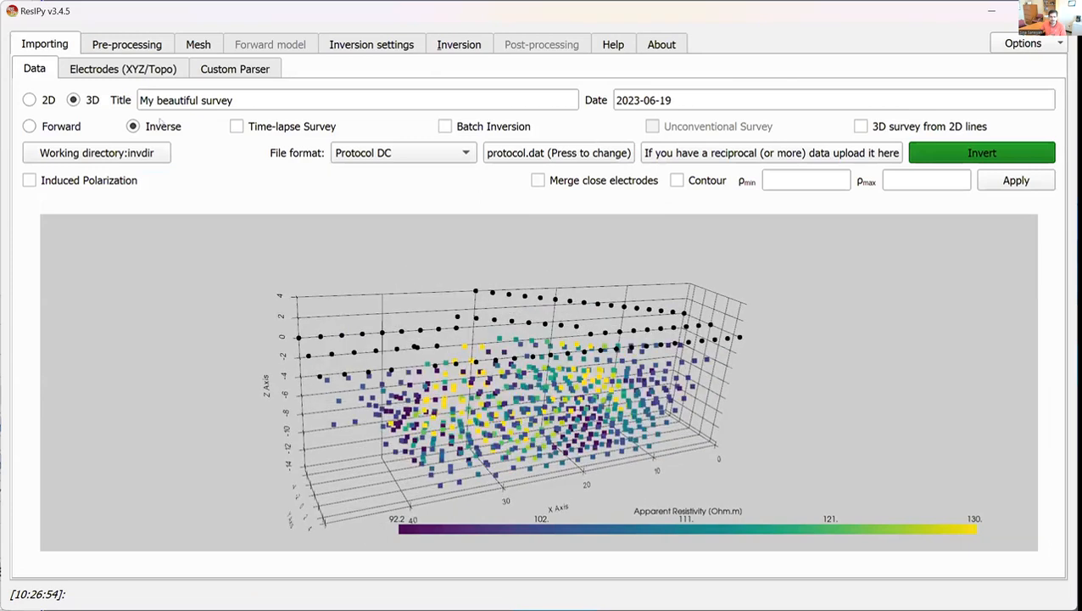
Set the manual filtering range quantity to App. Resistivity, checking the data against the 3D apparent resistivity plot.
{"action": "left_click", "coordinate": [127, 45]}
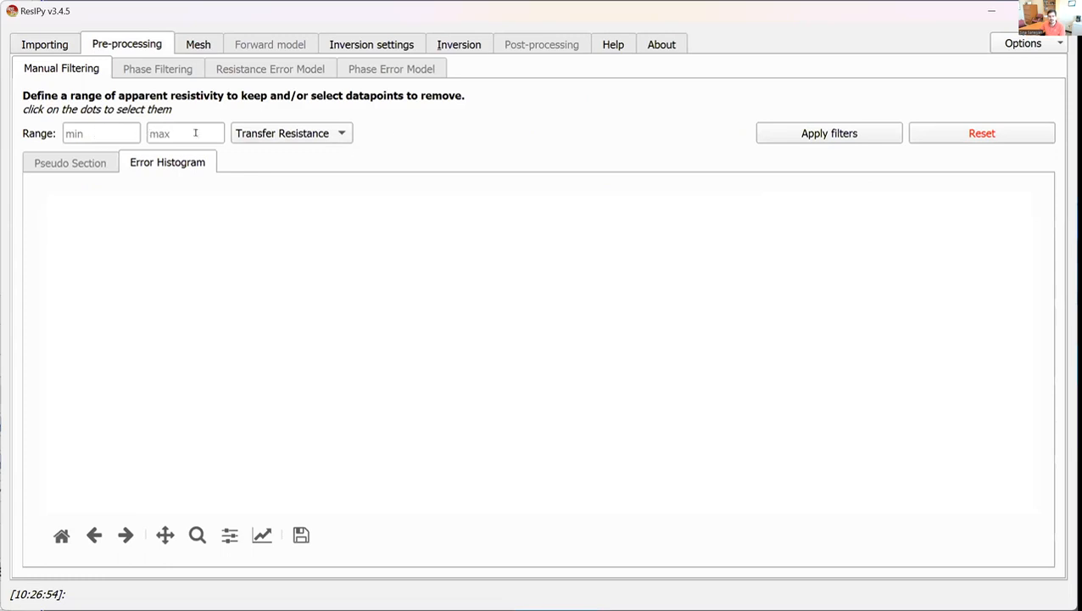
{"action": "left_click", "coordinate": [321, 136]}
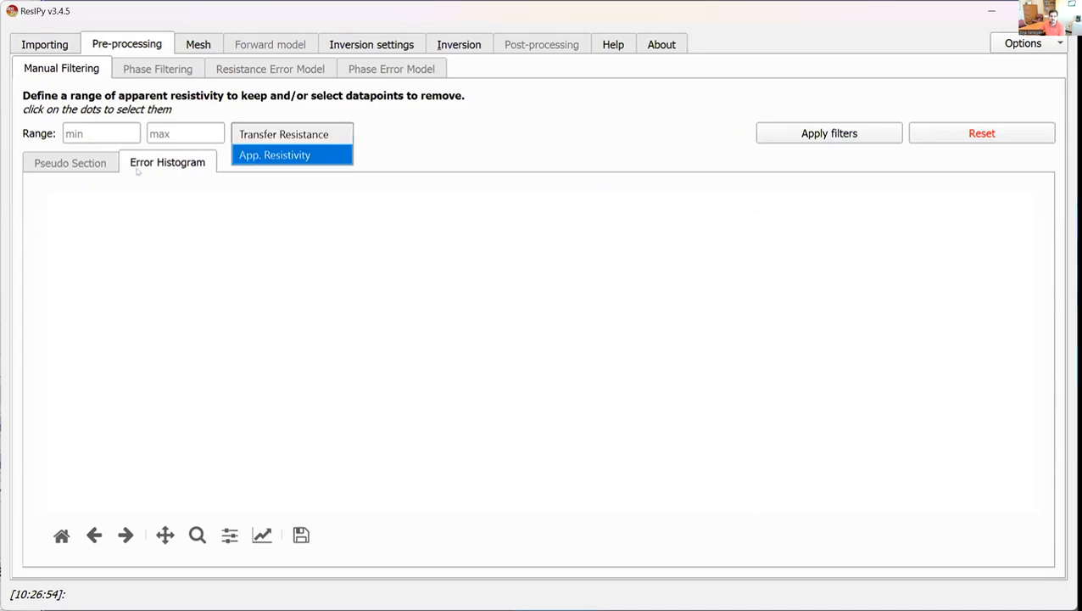
{"action": "left_click", "coordinate": [402, 139]}
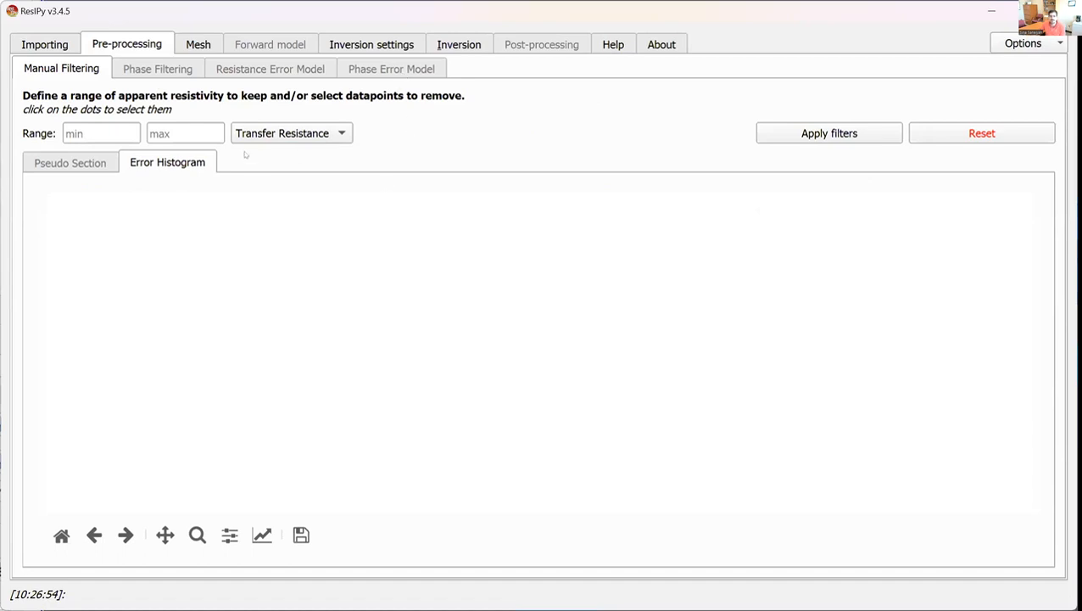
{"action": "left_click", "coordinate": [282, 135]}
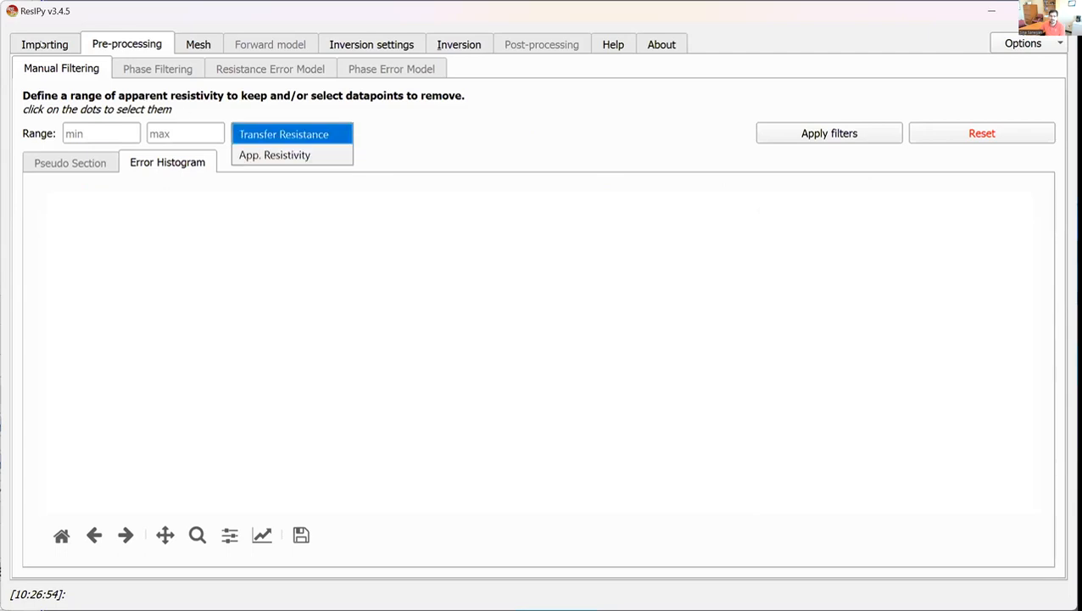
{"action": "left_click", "coordinate": [44, 45]}
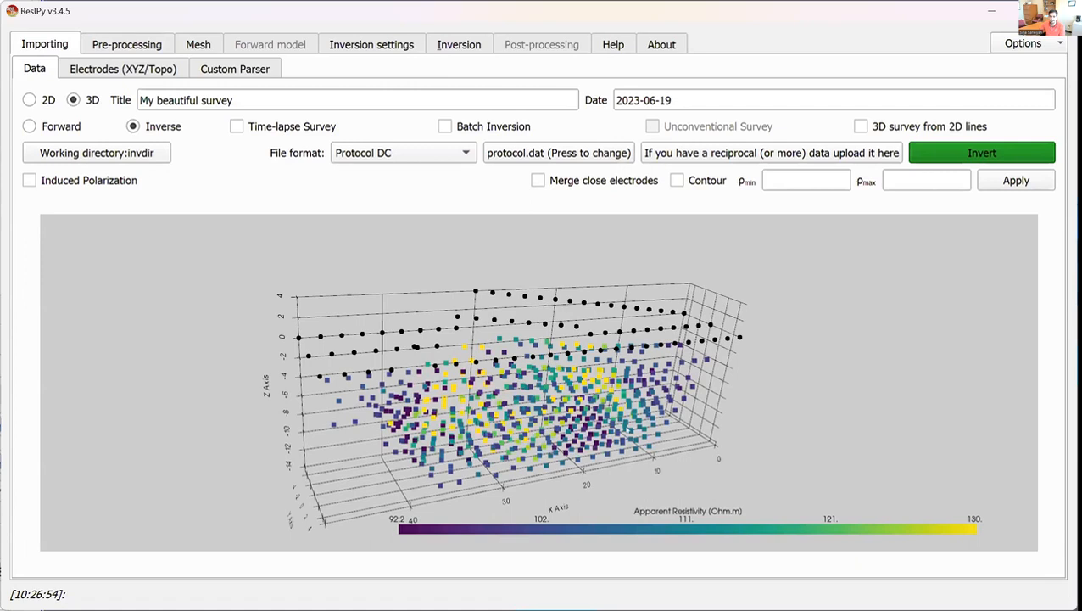
{"action": "left_click_drag", "start_coordinate": [629, 428], "coordinate": [669, 498]}
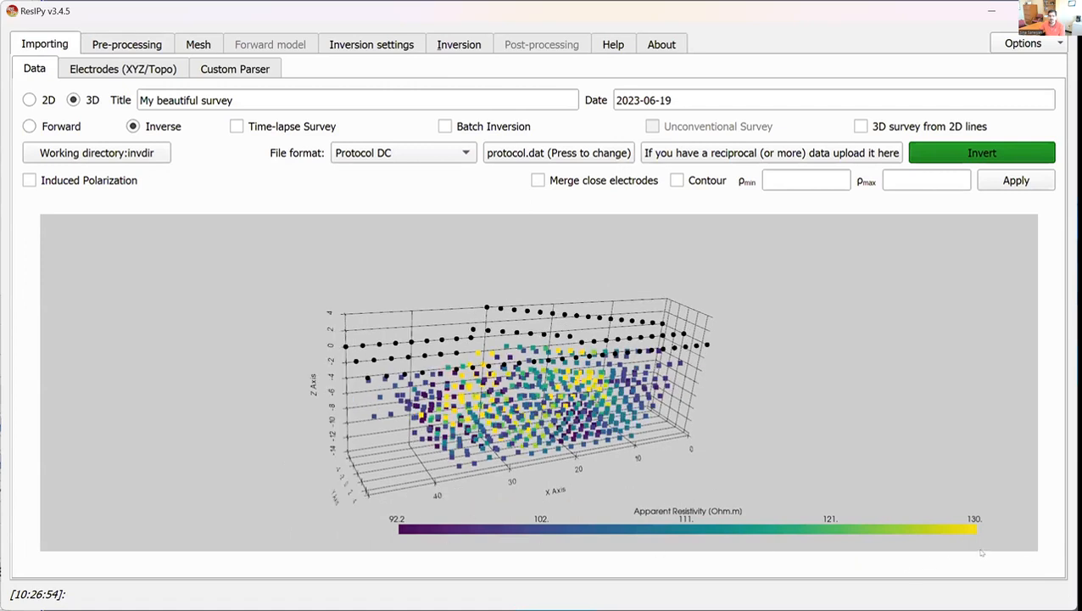
{"action": "left_click", "coordinate": [113, 47]}
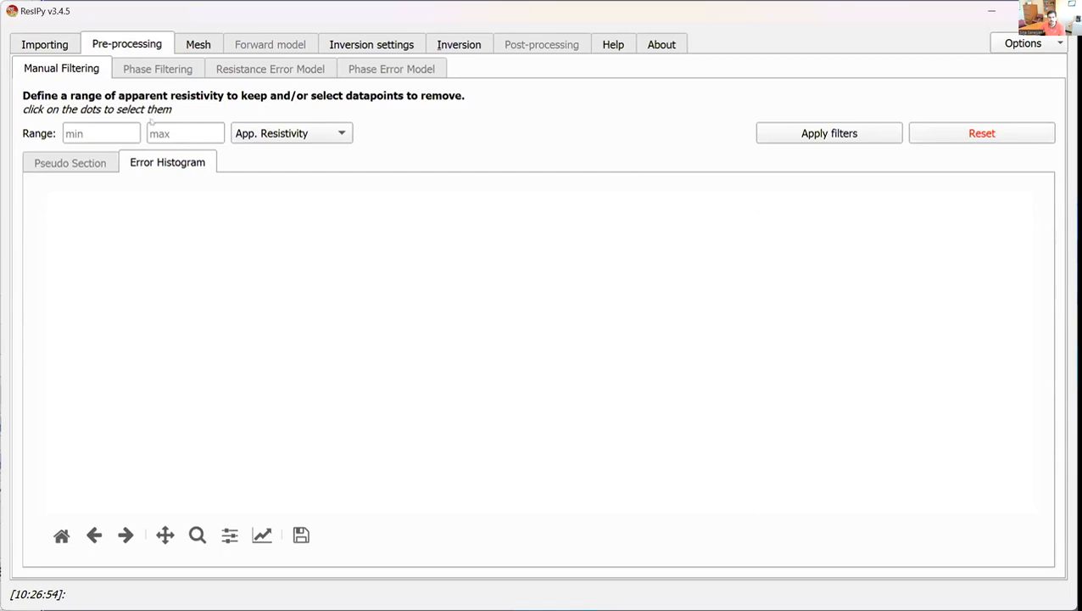
Review the mesh settings, including characteristic length, alongside the Merge close electrodes option for the survey data.
{"action": "left_click", "coordinate": [212, 50]}
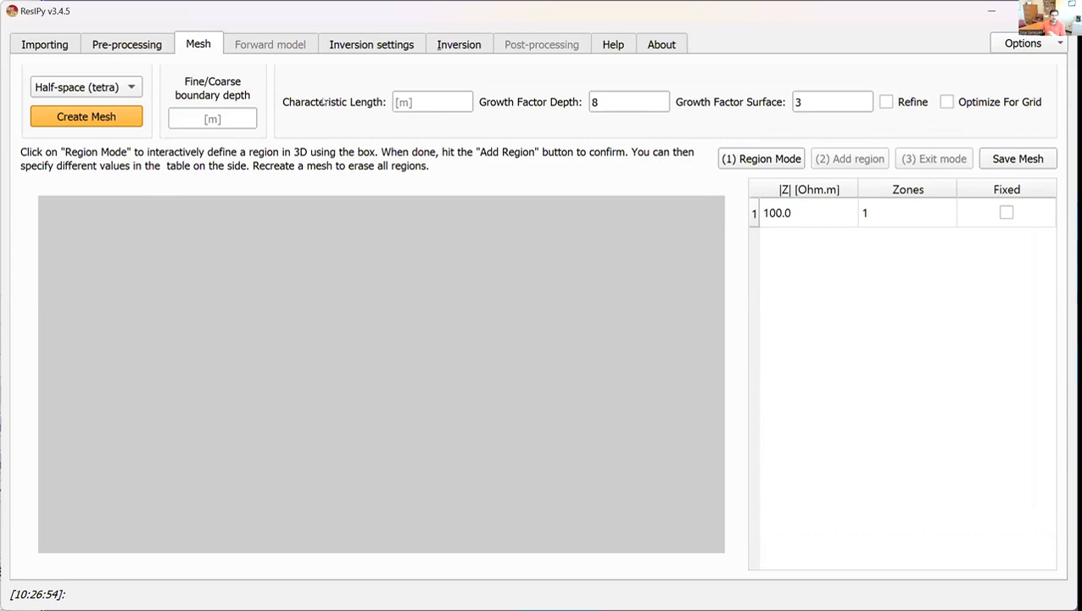
{"action": "mouse_move", "coordinate": [322, 102]}
{"action": "left_click", "coordinate": [42, 51]}
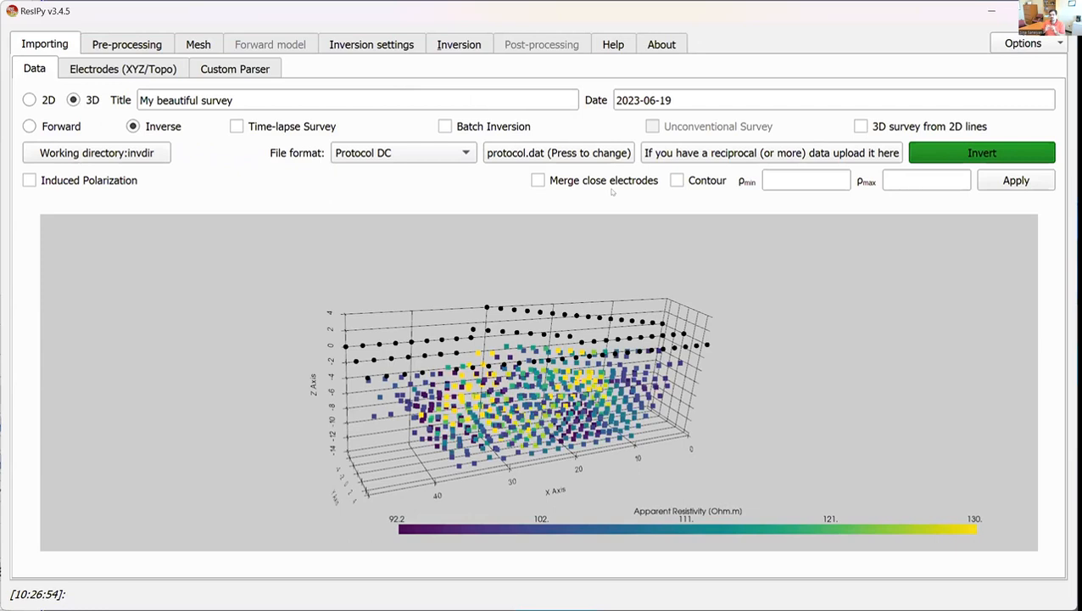
{"action": "left_click", "coordinate": [206, 49]}
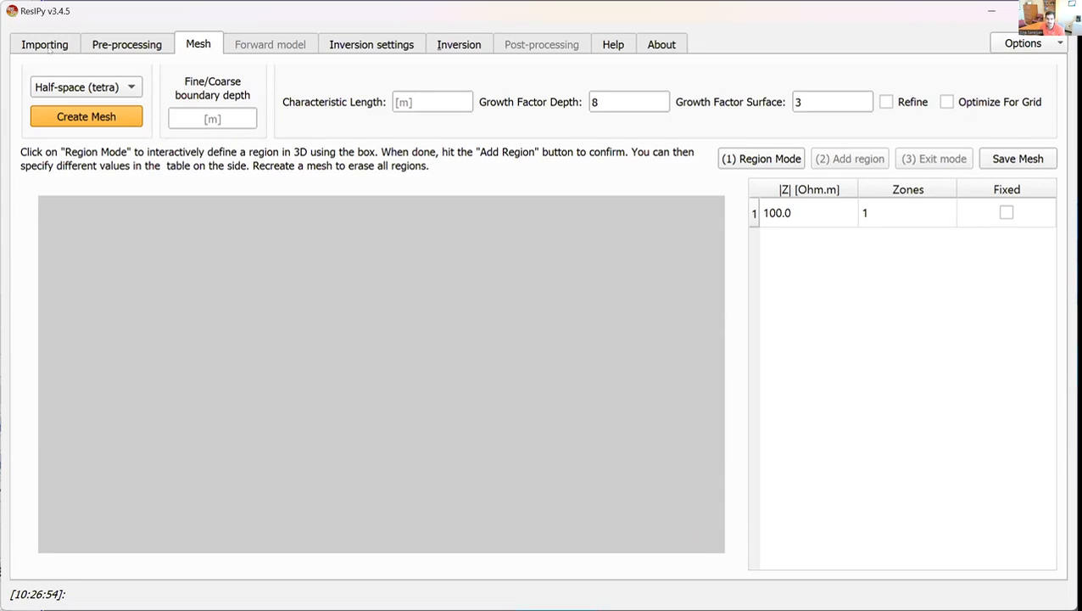
{"action": "left_click", "coordinate": [46, 47]}
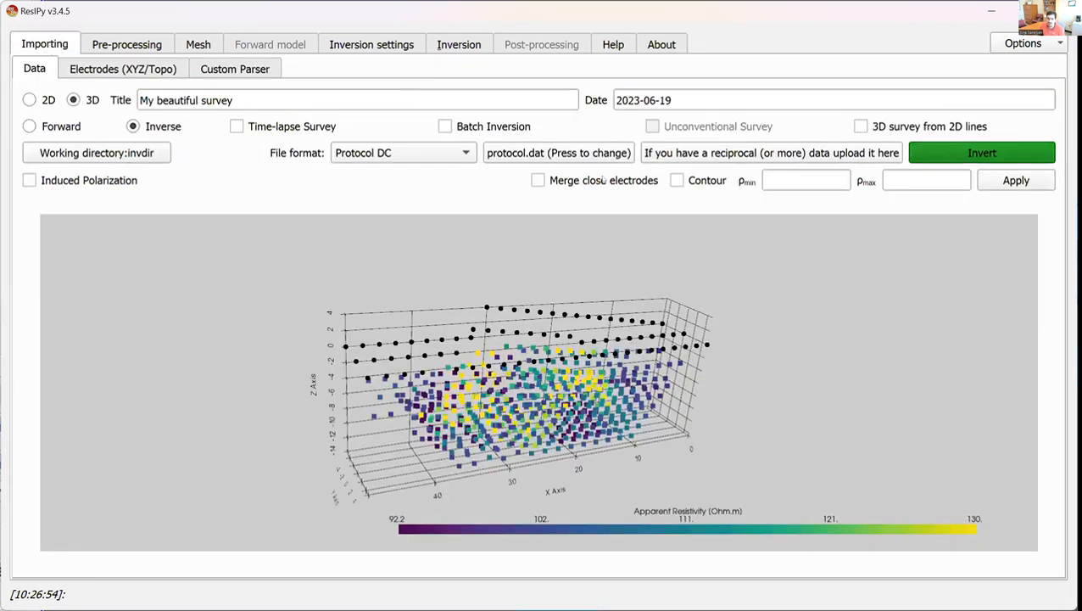
{"action": "mouse_move", "coordinate": [602, 179]}
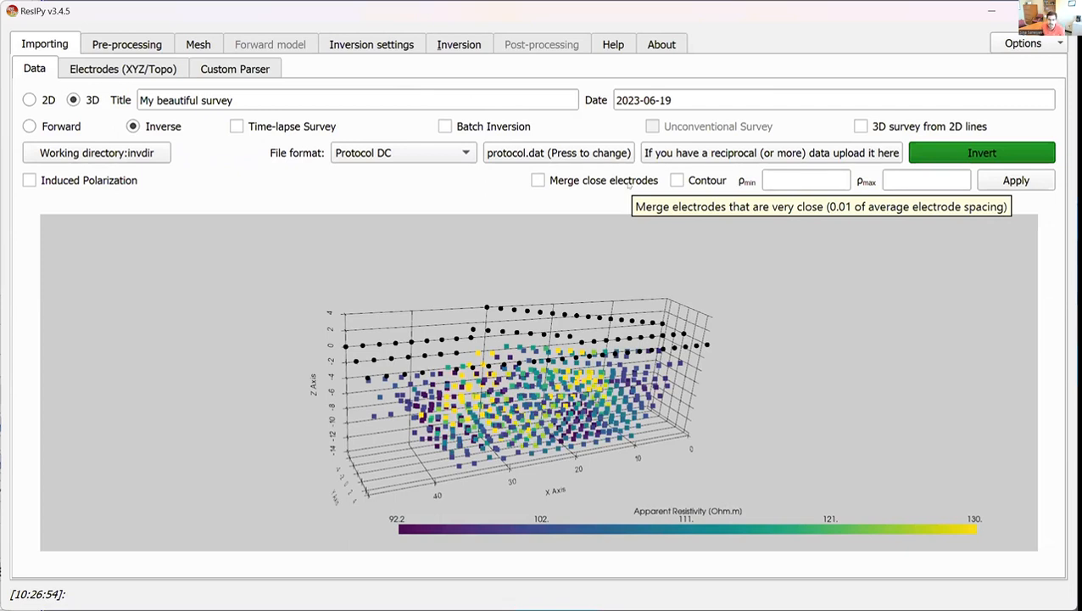
{"action": "left_click", "coordinate": [203, 48]}
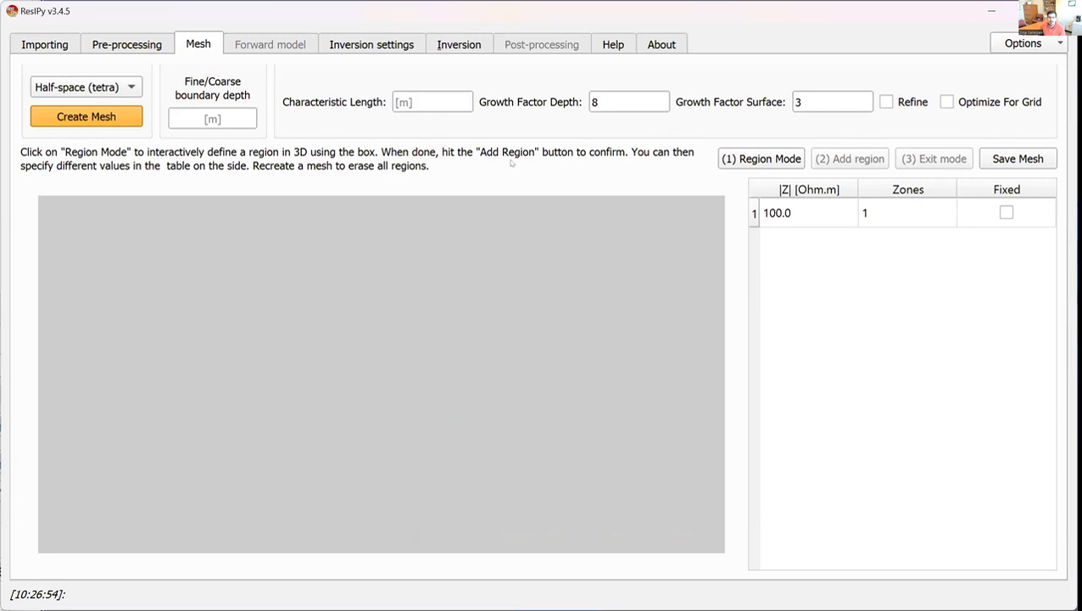
{"action": "left_click", "coordinate": [430, 102]}
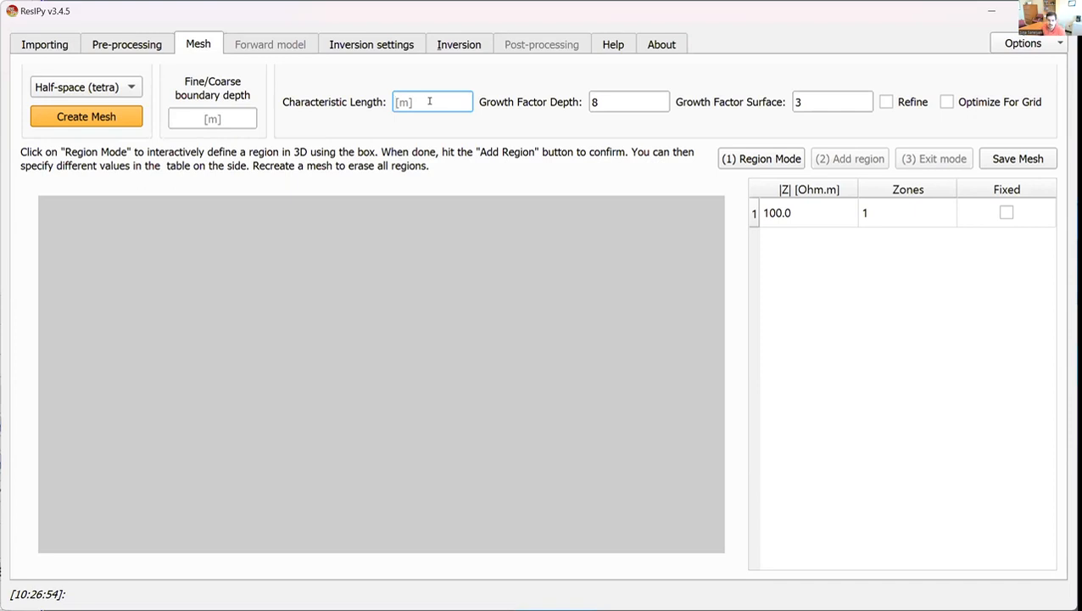
Check the electrode spacing along X in the electrode table.
{"action": "left_click", "coordinate": [43, 47]}
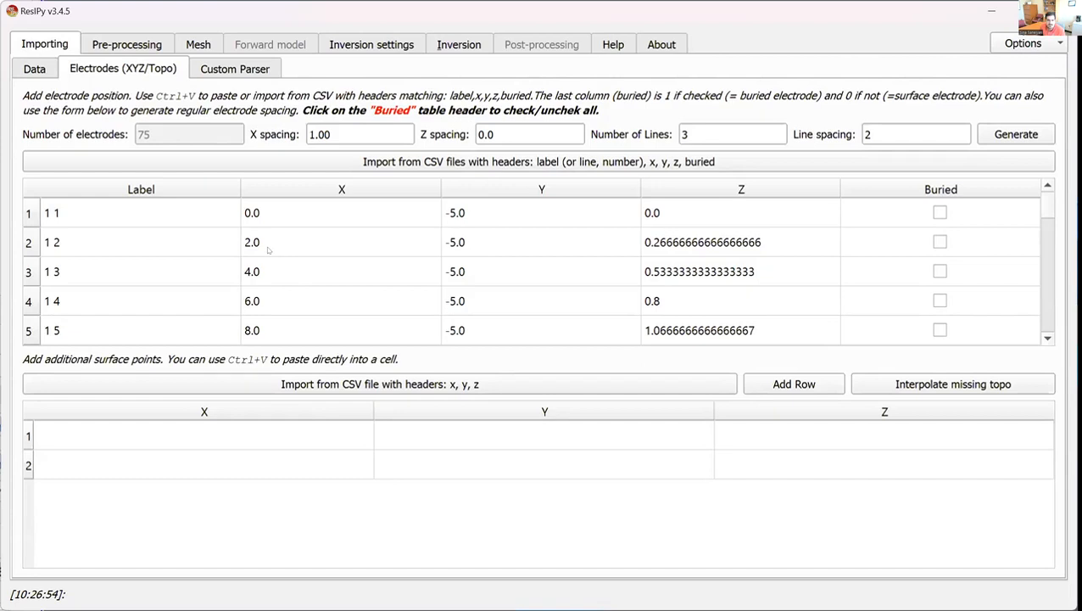
{"action": "scroll", "coordinate": [267, 255], "scroll_direction": "down", "scroll_amount": 2}
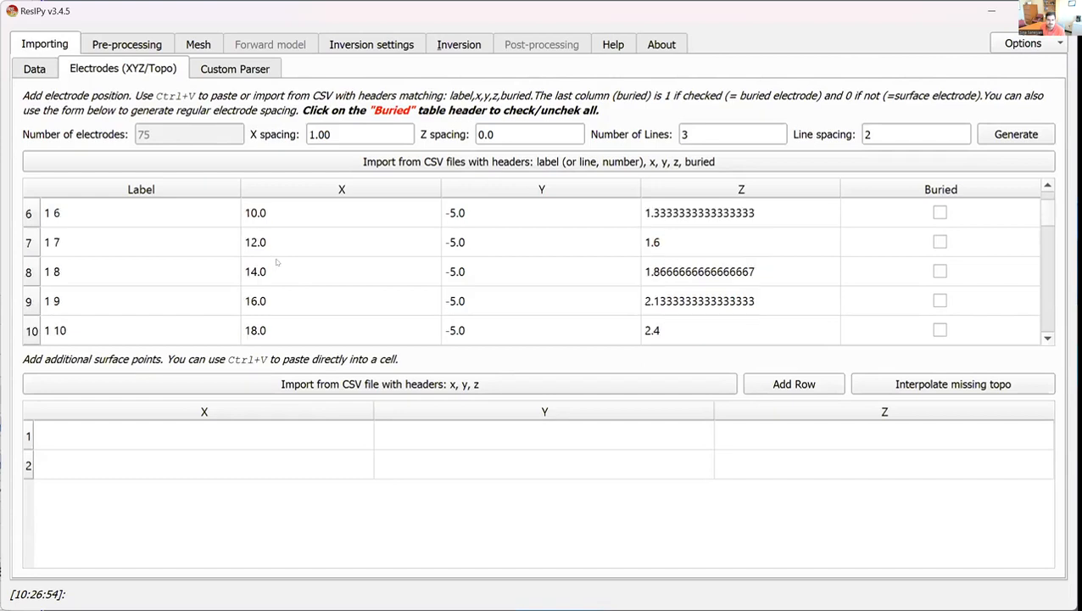
{"action": "scroll", "coordinate": [277, 262], "scroll_direction": "up", "scroll_amount": 2}
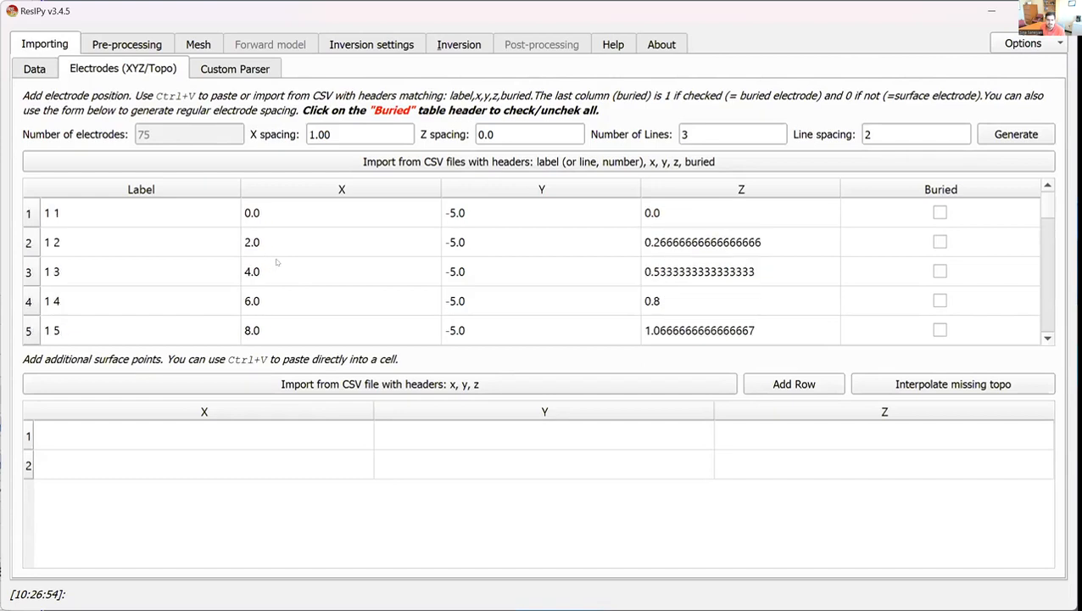
{"action": "scroll", "coordinate": [277, 262], "scroll_direction": "down", "scroll_amount": 2}
{"action": "scroll", "coordinate": [488, 243], "scroll_direction": "up", "scroll_amount": 2}
Create a half-space tetrahedral mesh with the default characteristic length and examine its surface elements between the electrodes.
{"action": "left_click", "coordinate": [193, 49]}
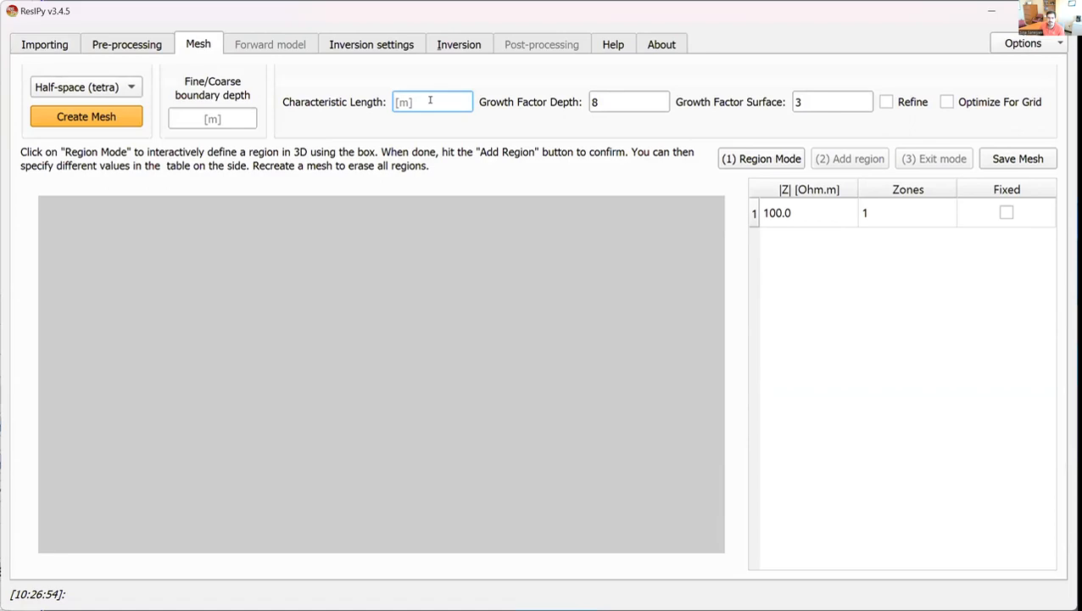
{"action": "left_click", "coordinate": [88, 119]}
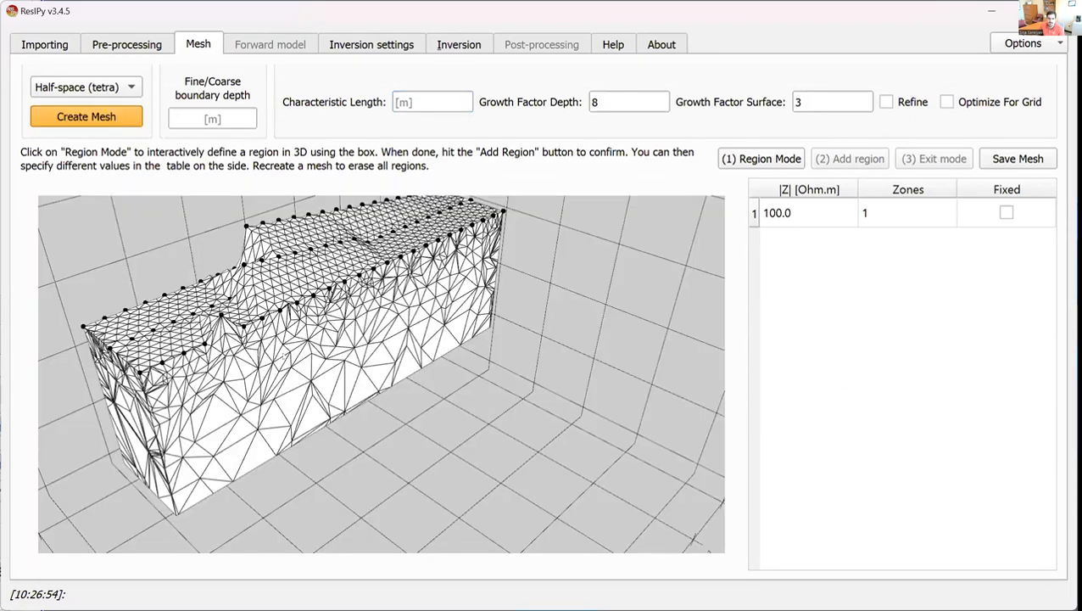
{"action": "left_click_drag", "start_coordinate": [273, 284], "coordinate": [277, 426]}
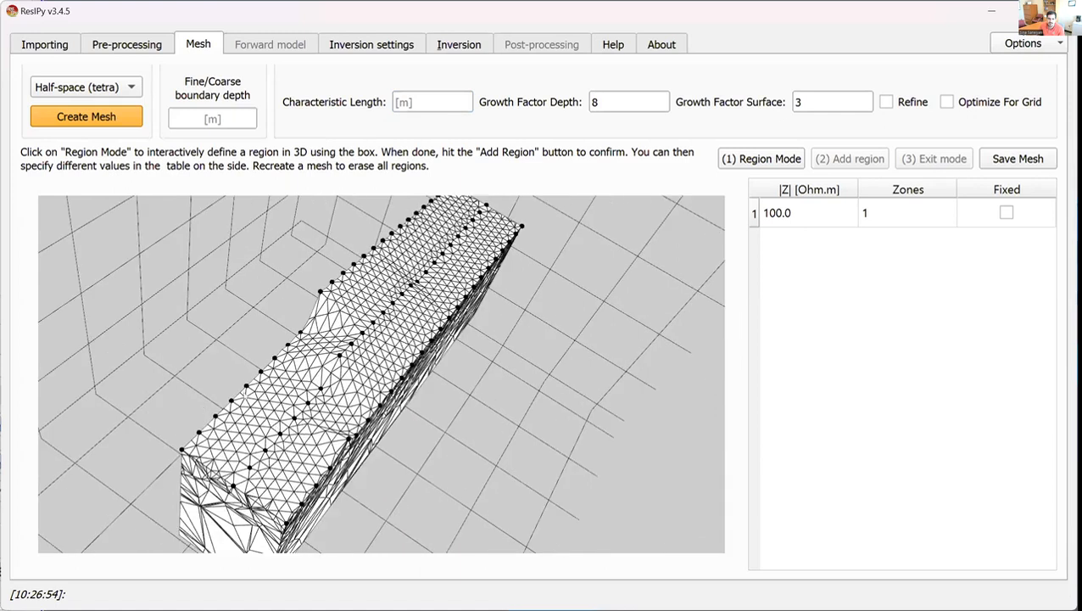
{"action": "scroll", "coordinate": [238, 396], "scroll_direction": "up", "scroll_amount": 2}
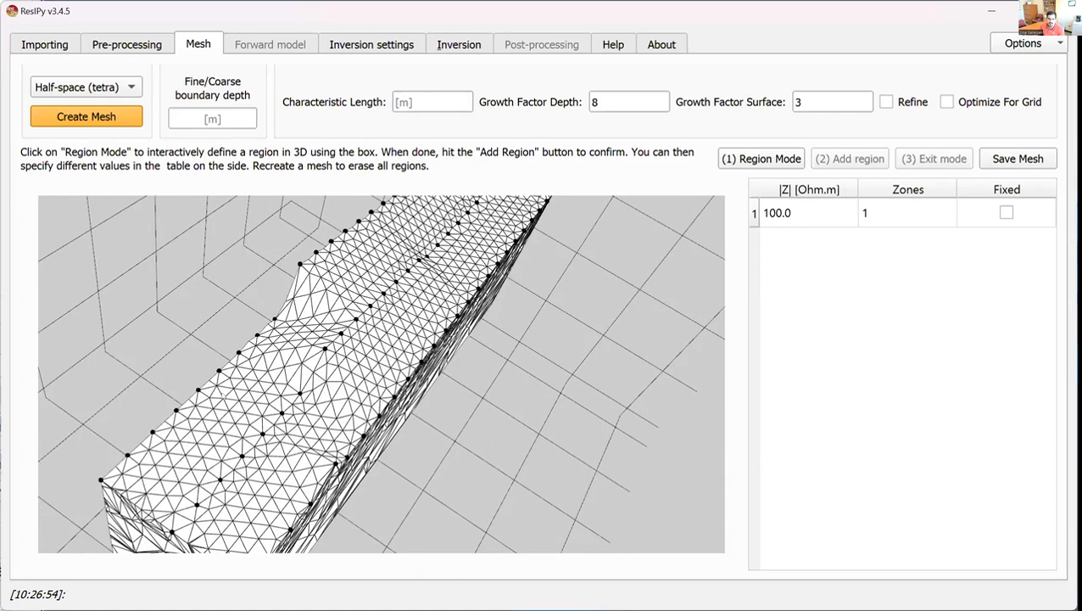
{"action": "scroll", "coordinate": [228, 396], "scroll_direction": "up", "scroll_amount": 2}
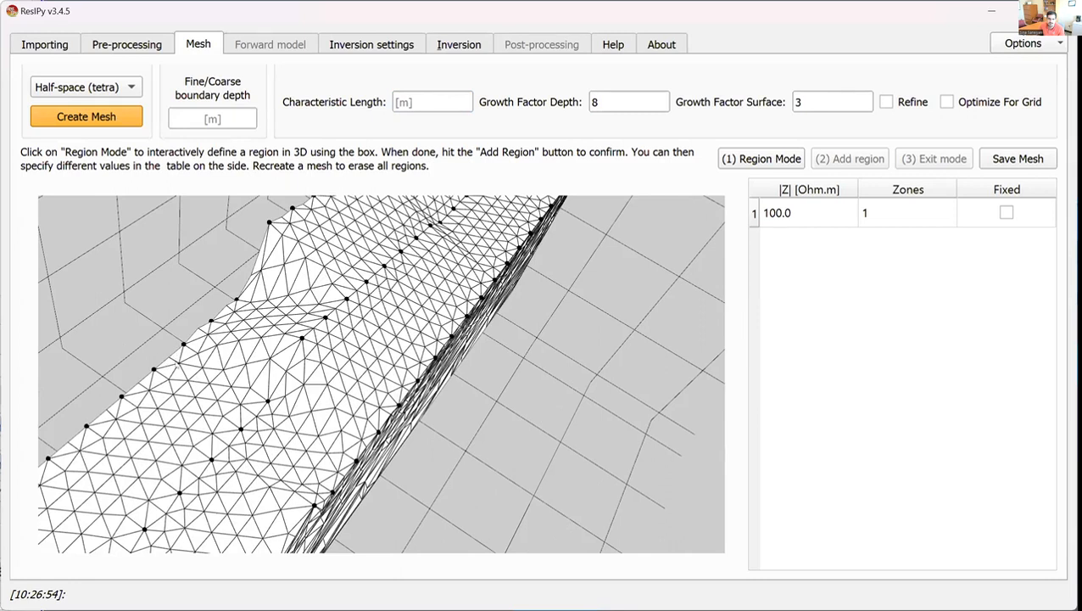
Set the mesh characteristic length to 0.5 m, recreate the tetrahedral mesh and inspect its refinement near the electrodes.
{"action": "left_click", "coordinate": [419, 100]}
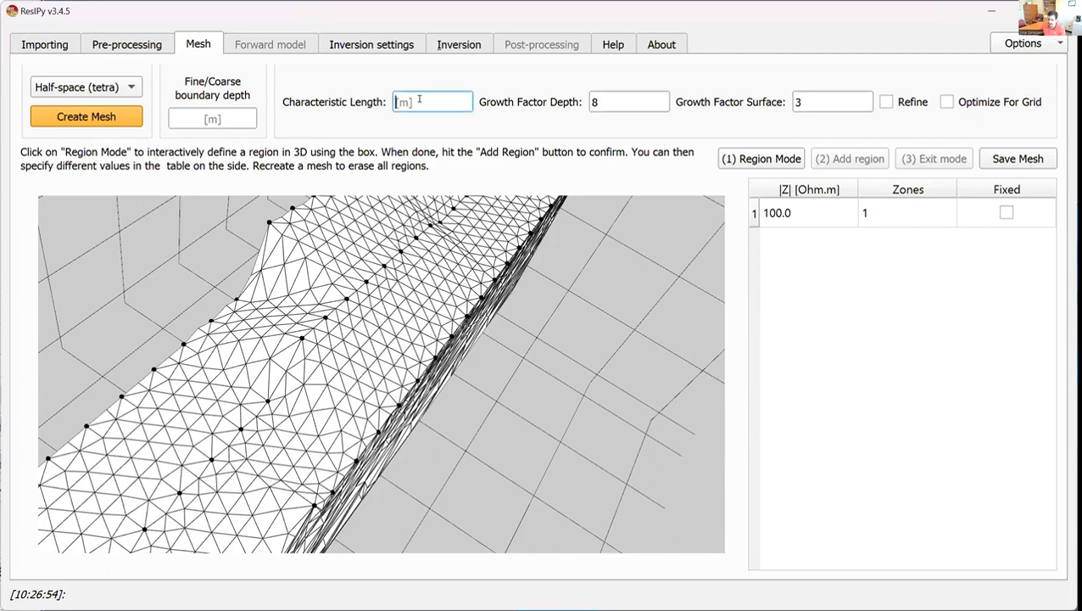
{"action": "type", "text": "0.25"}
{"action": "key", "text": "BackSpace"}
{"action": "key", "text": "BackSpace"}
{"action": "type", "text": "5"}
{"action": "left_click", "coordinate": [122, 115]}
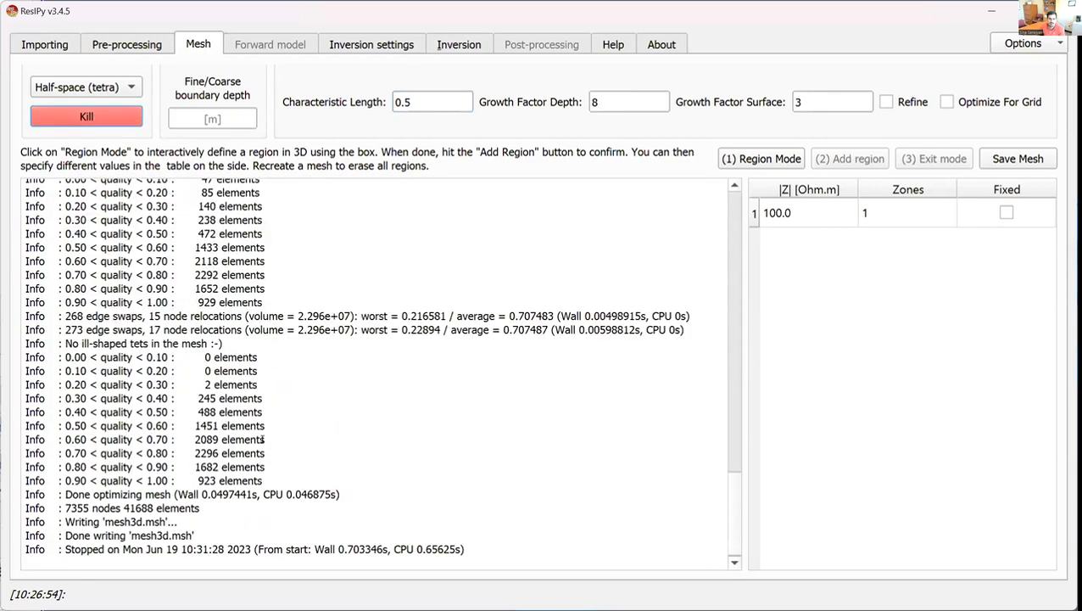
{"action": "scroll", "coordinate": [338, 396], "scroll_direction": "up", "scroll_amount": 5}
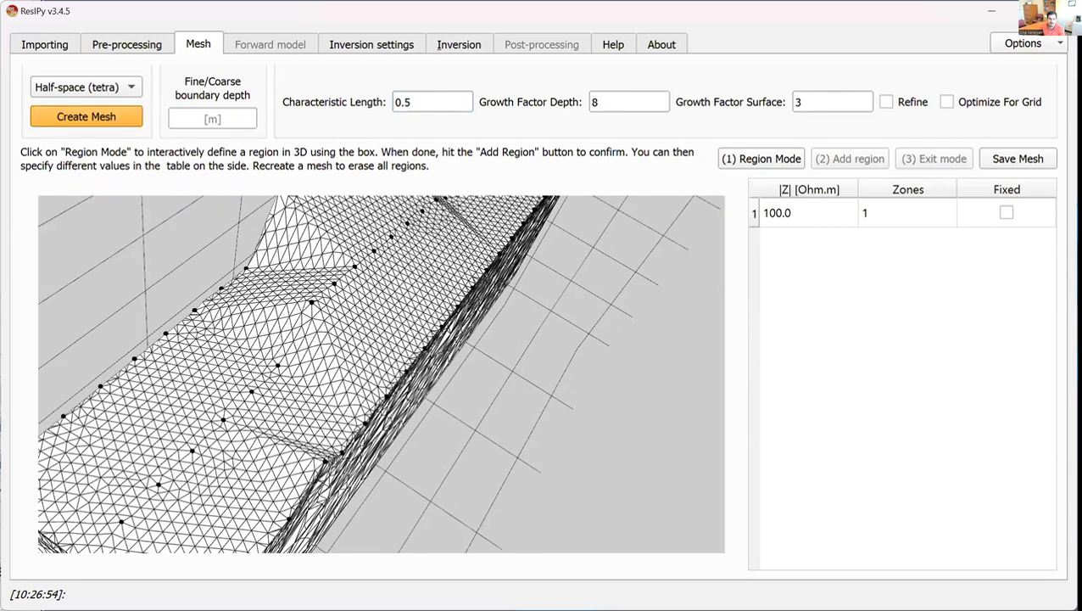
{"action": "scroll", "coordinate": [381, 374], "scroll_direction": "up", "scroll_amount": 2}
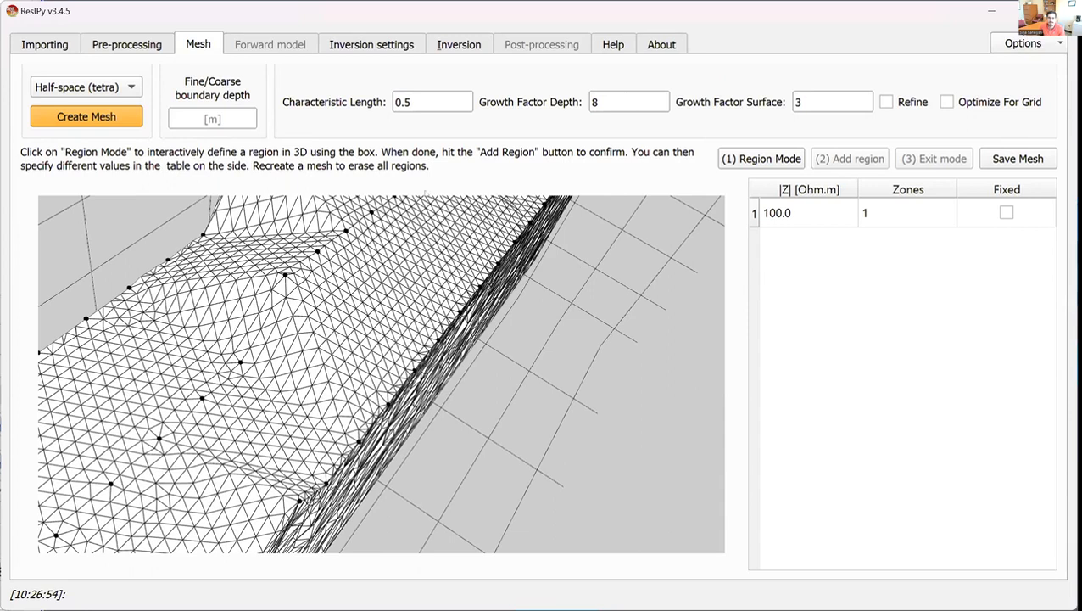
Set the mesh characteristic length to 2 m, recreate the tetrahedral mesh and inspect its element sizes at the surface and with depth.
{"action": "left_click_drag", "start_coordinate": [411, 340], "coordinate": [421, 106]}
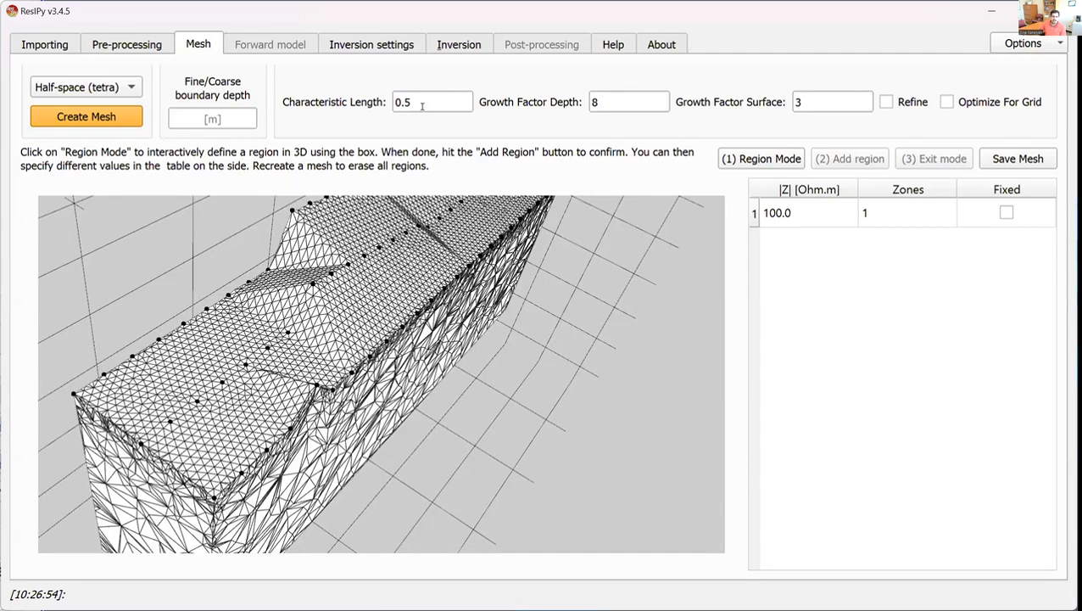
{"action": "double_click", "coordinate": [423, 108]}
{"action": "type", "text": "2"}
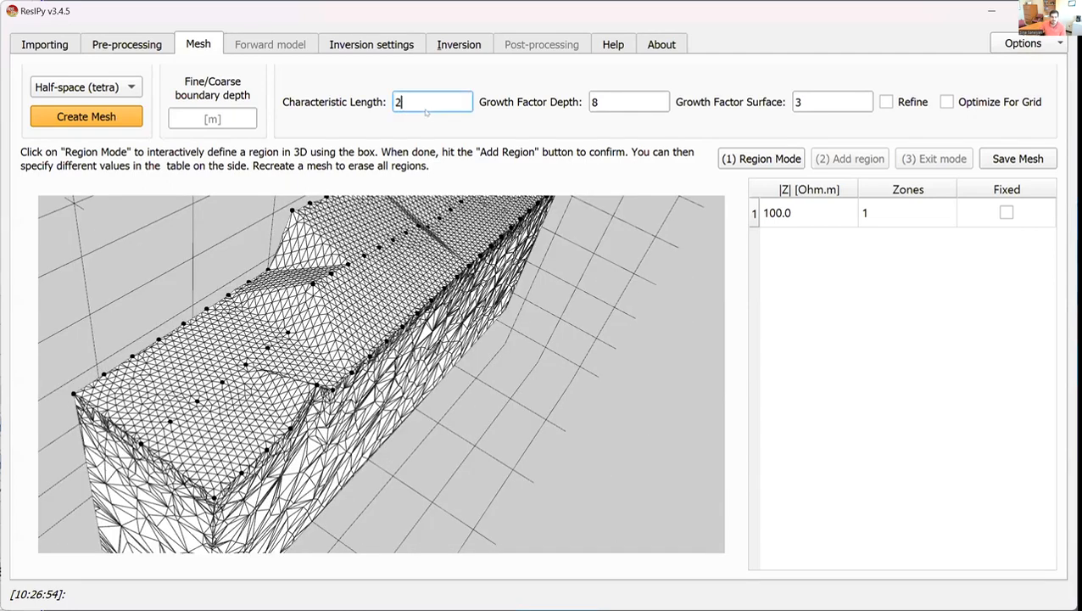
{"action": "left_click", "coordinate": [86, 116]}
{"action": "scroll", "coordinate": [276, 368], "scroll_direction": "up", "scroll_amount": 12}
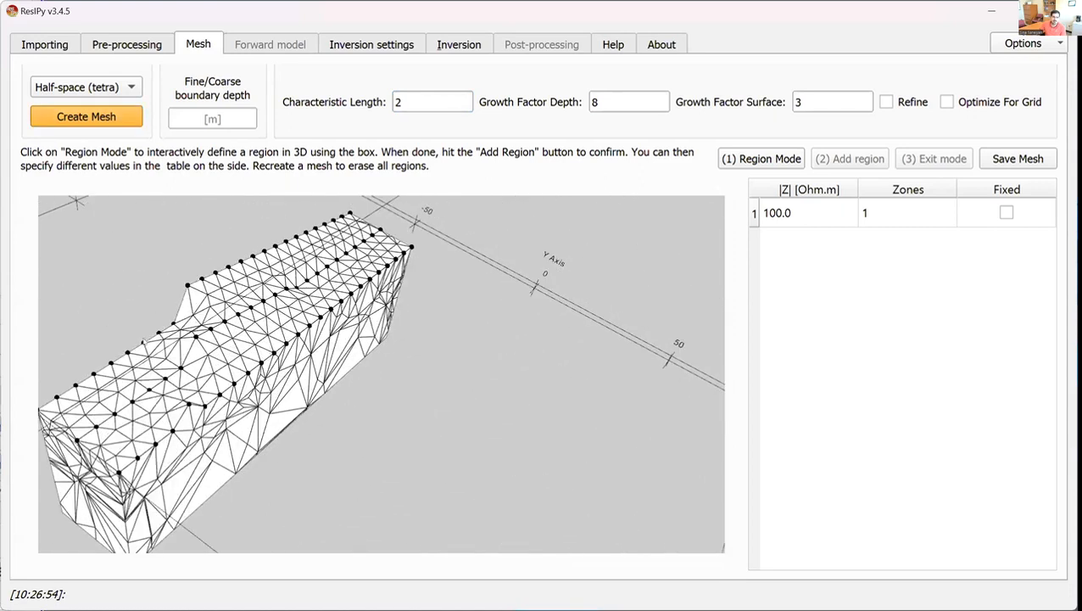
{"action": "mouse_move", "coordinate": [293, 315]}
{"action": "left_mouse_down"}
{"action": "mouse_move", "coordinate": [374, 289]}
{"action": "mouse_move", "coordinate": [286, 322]}
{"action": "left_mouse_up"}
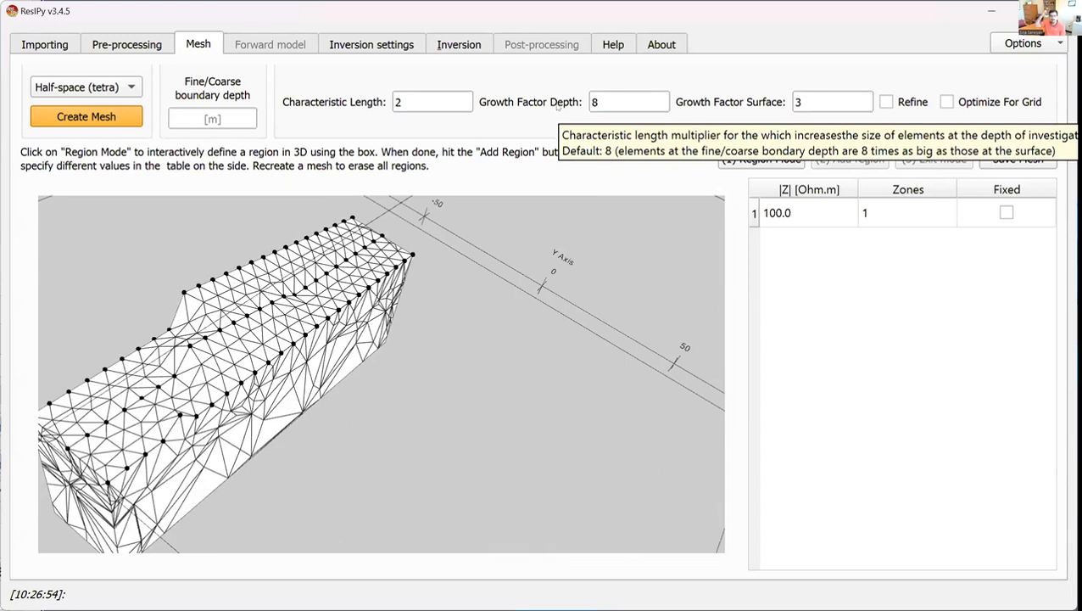
{"action": "left_click_drag", "start_coordinate": [222, 473], "coordinate": [285, 427]}
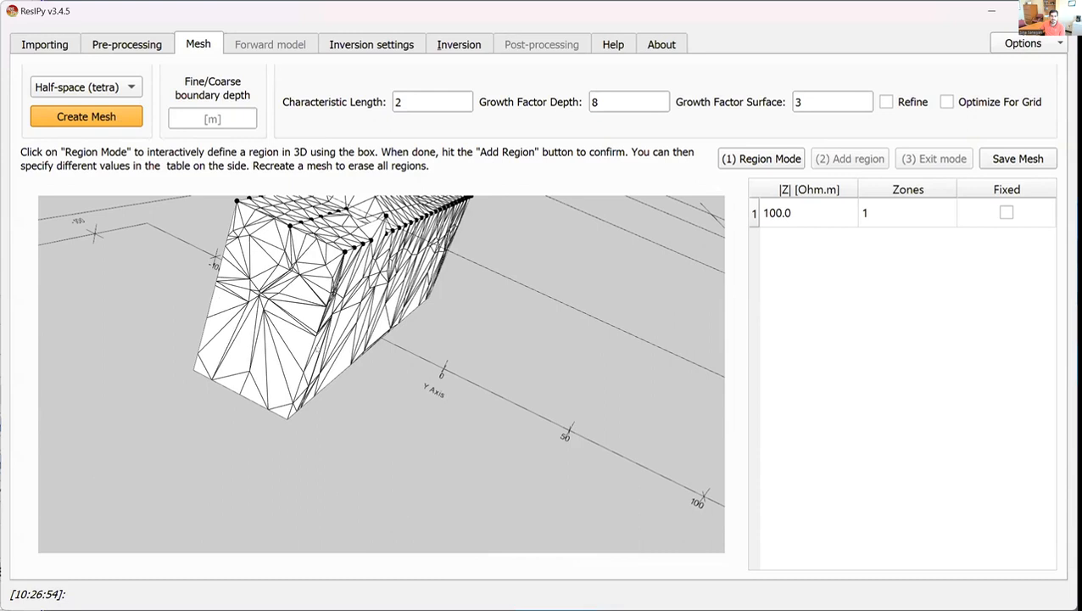
{"action": "left_click_drag", "start_coordinate": [285, 426], "coordinate": [411, 381]}
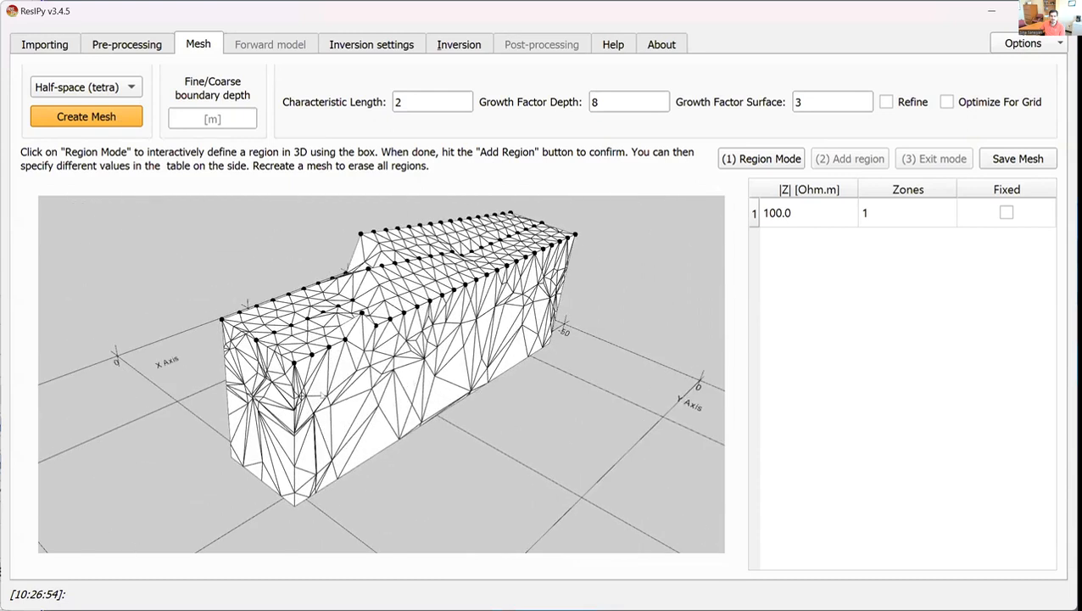
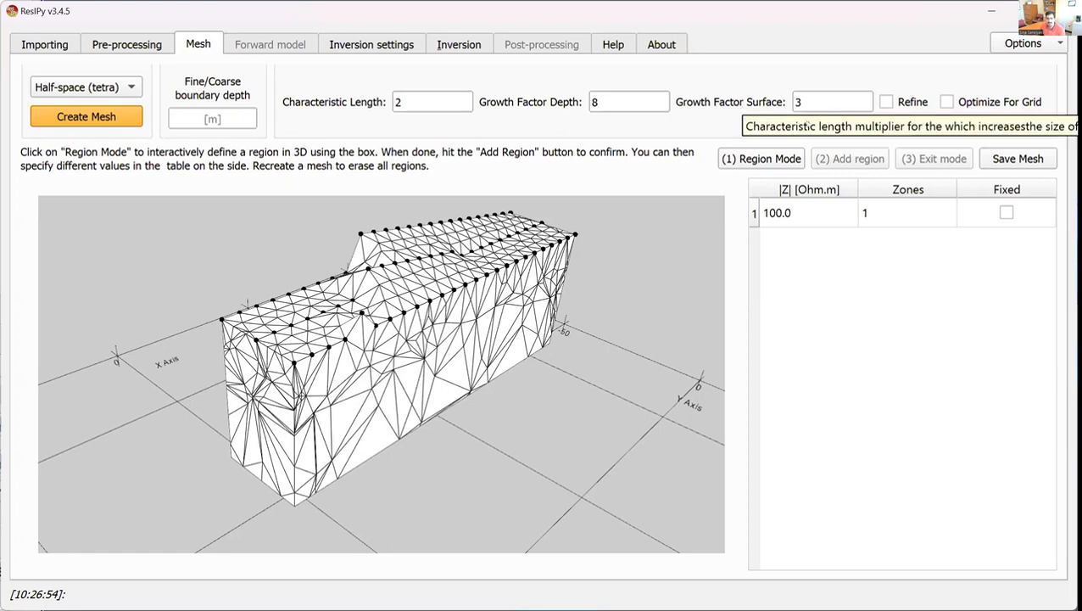
{"action": "left_click_drag", "start_coordinate": [440, 285], "coordinate": [450, 359]}
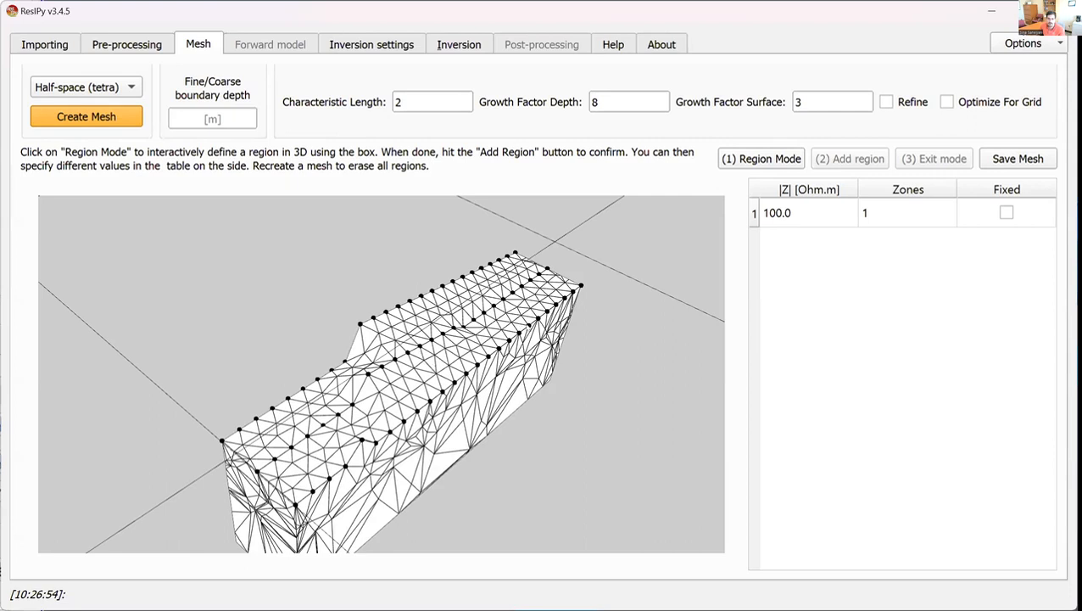
{"action": "left_click_drag", "start_coordinate": [521, 330], "coordinate": [515, 332]}
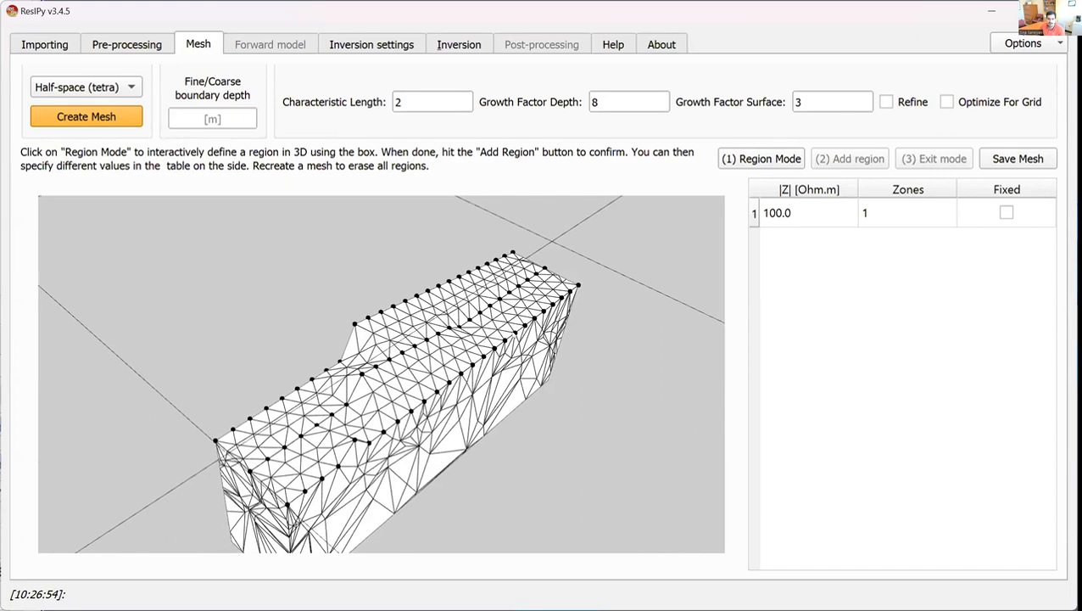
{"action": "scroll", "coordinate": [484, 374], "scroll_direction": "up", "scroll_amount": 3}
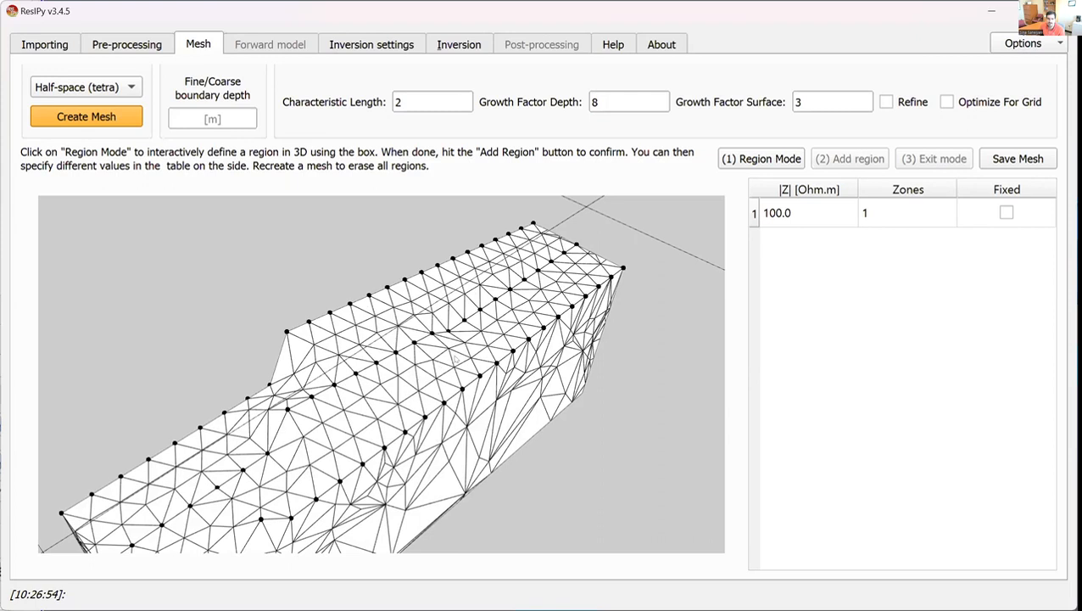
Set the characteristic length to 0.25 m and the surface growth factor to 5, recreate the mesh and inspect its surface.
{"action": "double_click", "coordinate": [392, 101]}
{"action": "type", "text": "0."}
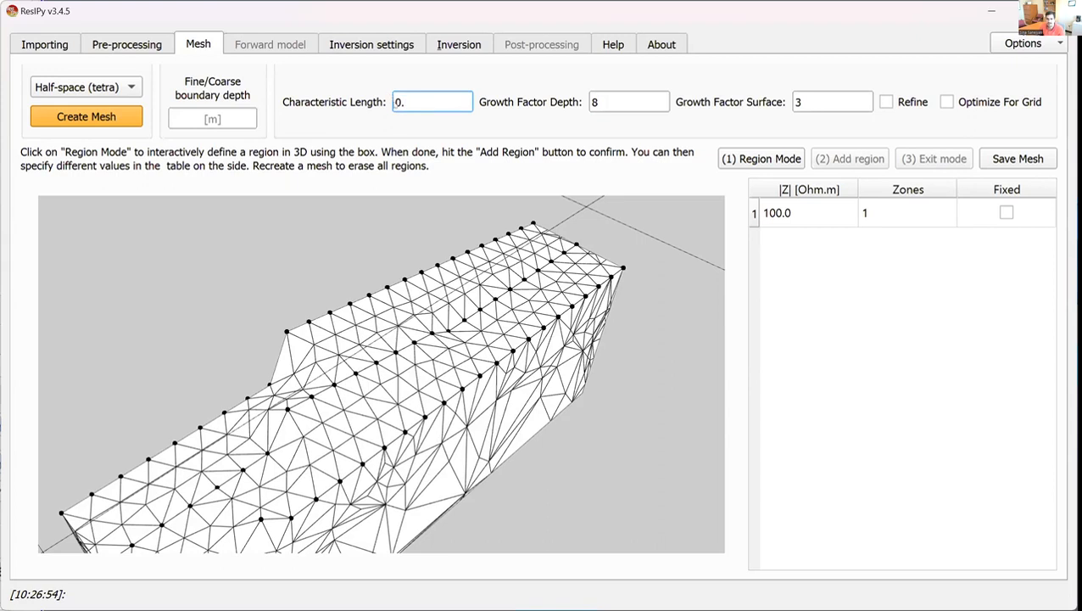
{"action": "type", "text": "25"}
{"action": "double_click", "coordinate": [810, 101]}
{"action": "type", "text": "5"}
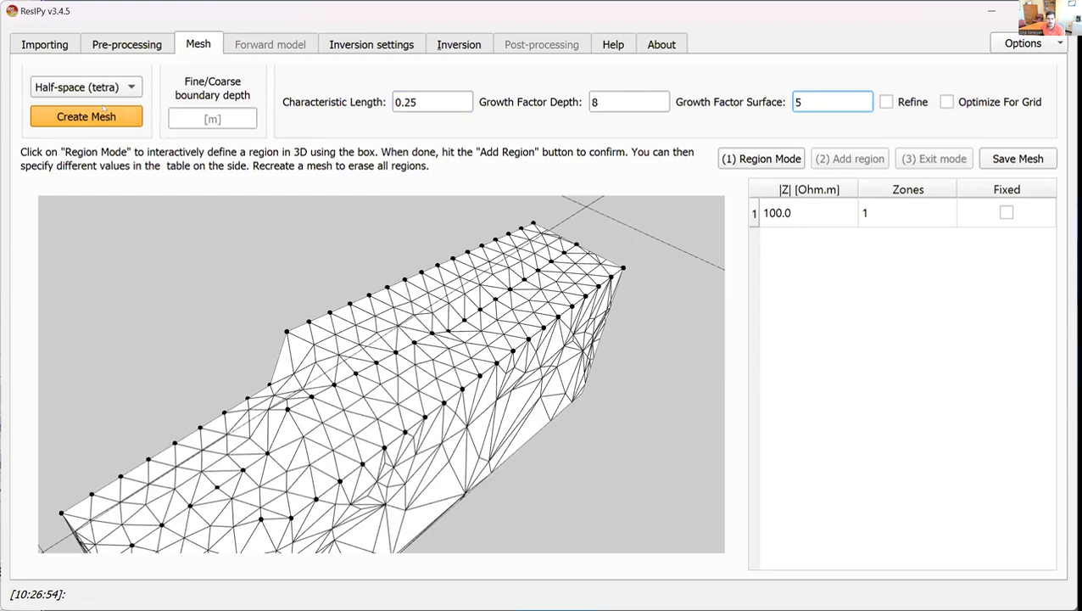
{"action": "left_click", "coordinate": [86, 116]}
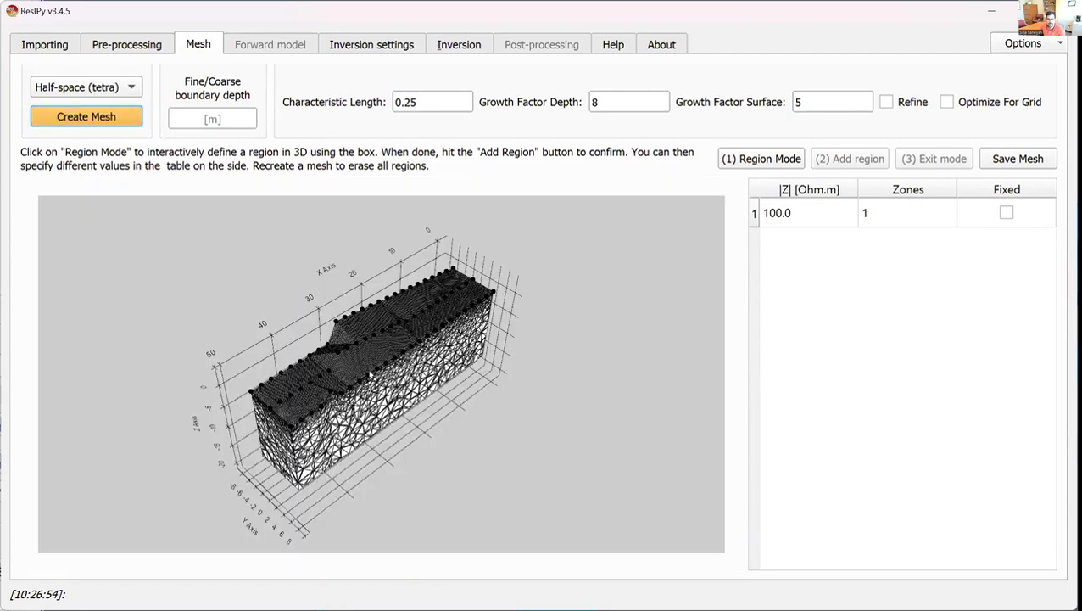
{"action": "scroll", "coordinate": [378, 310], "scroll_direction": "up", "scroll_amount": 5}
{"action": "left_click_drag", "start_coordinate": [377, 309], "coordinate": [434, 344]}
{"action": "left_click_drag", "start_coordinate": [416, 271], "coordinate": [394, 275]}
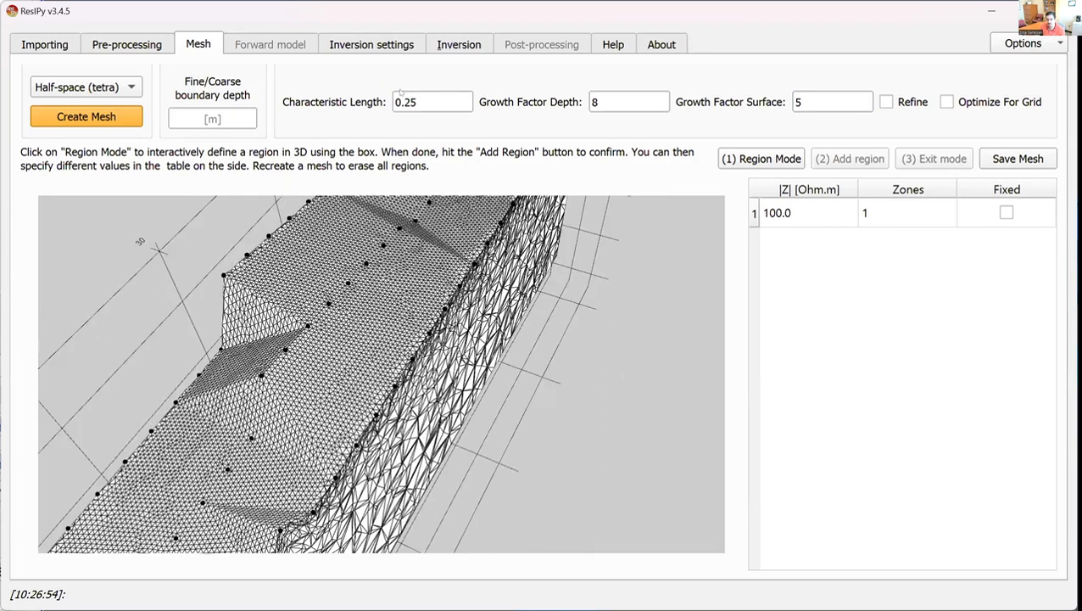
Enable Optimize For Grid, set the characteristic length to 0.5 m, recreate the mesh and examine its surface and side elements.
{"action": "left_click", "coordinate": [947, 102]}
{"action": "left_click_drag", "start_coordinate": [418, 102], "coordinate": [402, 95]}
{"action": "type", "text": "5"}
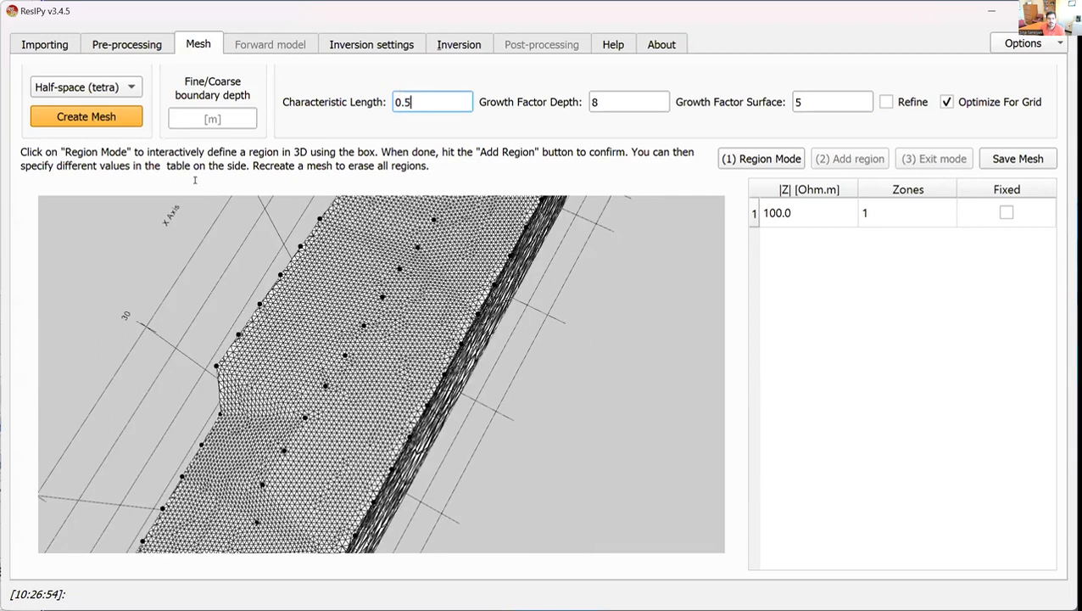
{"action": "left_click", "coordinate": [86, 117]}
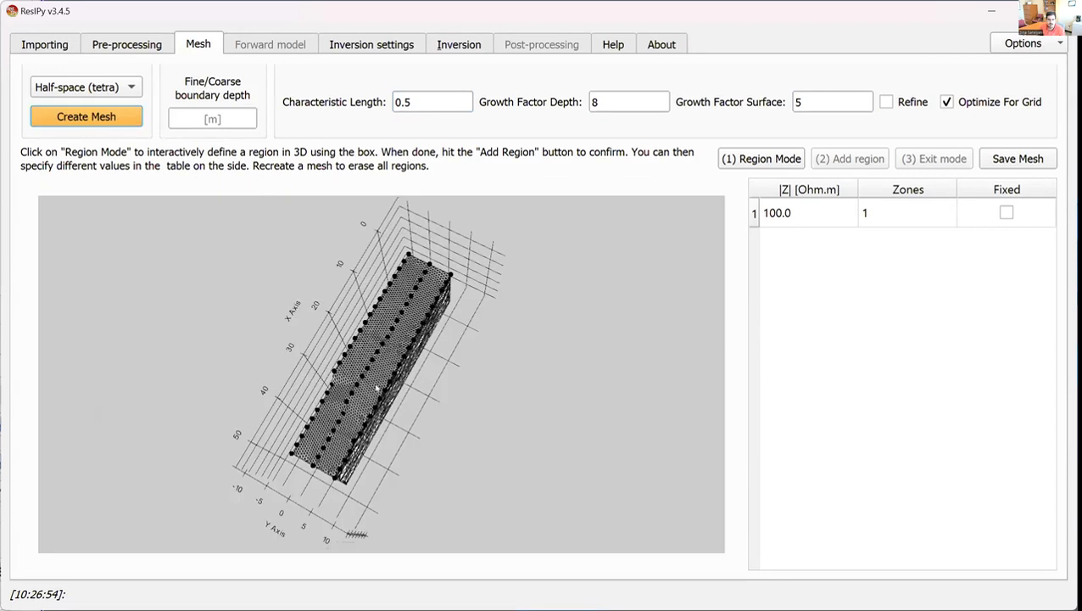
{"action": "scroll", "coordinate": [377, 387], "scroll_direction": "up", "scroll_amount": 5}
{"action": "scroll", "coordinate": [357, 357], "scroll_direction": "up", "scroll_amount": 2}
{"action": "left_click_drag", "start_coordinate": [340, 357], "coordinate": [393, 349]}
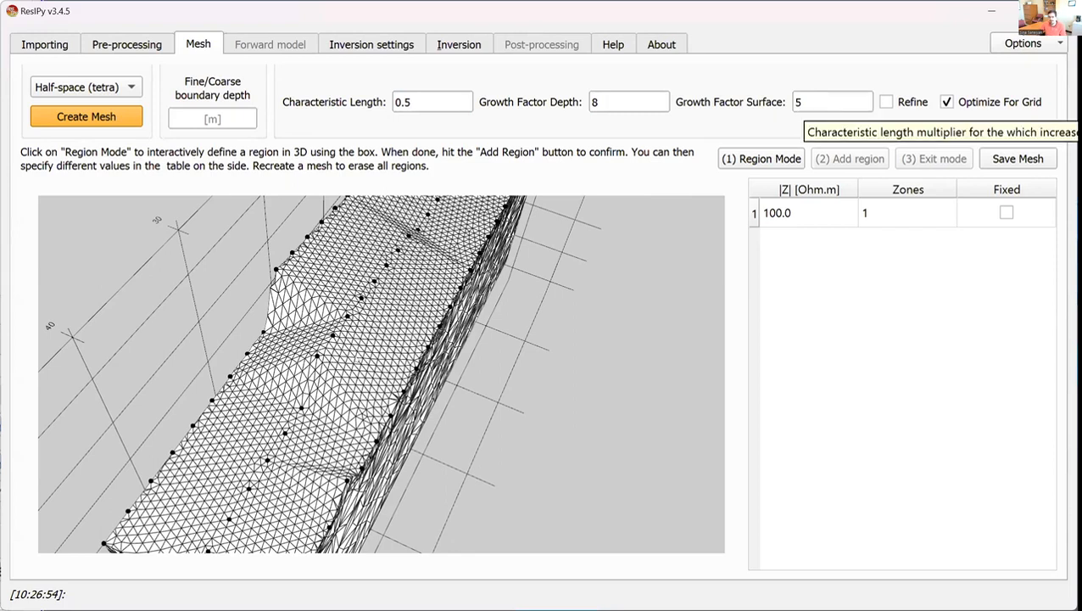
{"action": "left_click_drag", "start_coordinate": [513, 253], "coordinate": [575, 187]}
Set the characteristic length back to 2 m, recreate the mesh with Optimize For Grid enabled and view its surface.
{"action": "left_click_drag", "start_coordinate": [405, 102], "coordinate": [537, 107]}
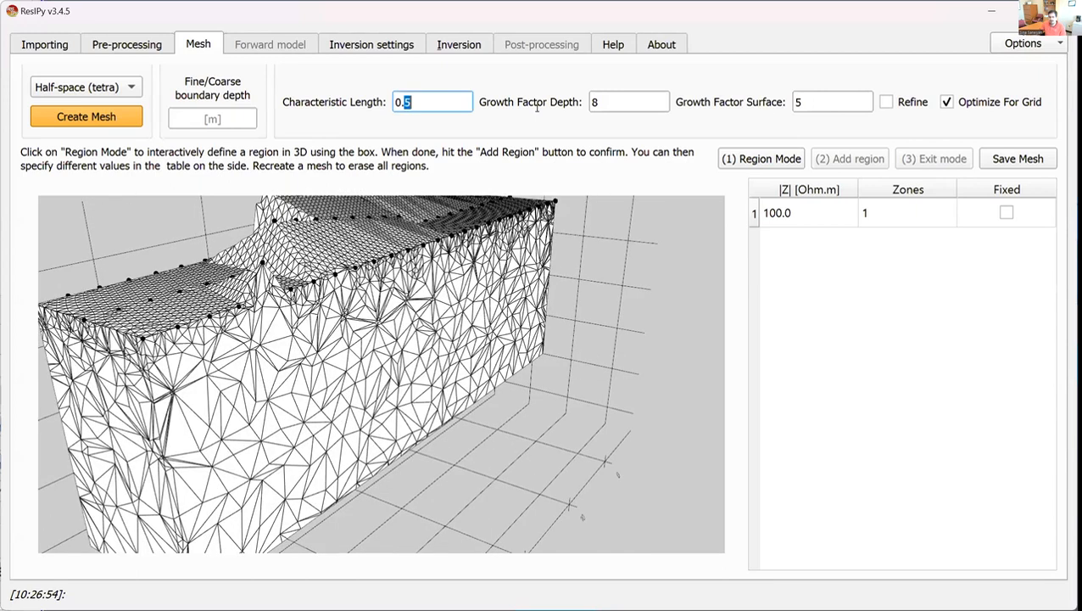
{"action": "double_click", "coordinate": [419, 99]}
{"action": "type", "text": "2"}
{"action": "left_click", "coordinate": [90, 116]}
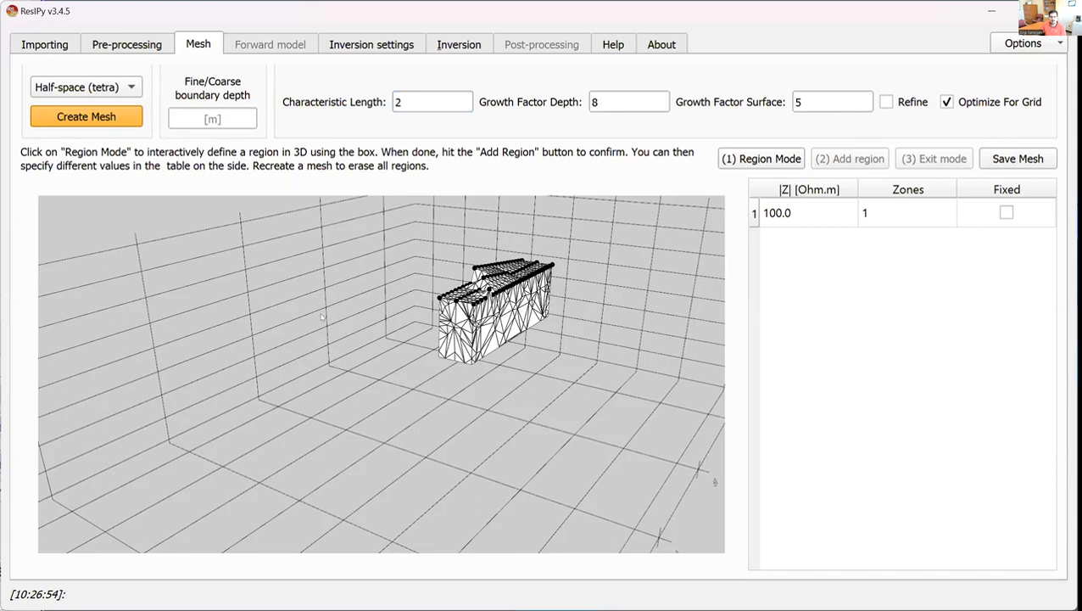
{"action": "left_click_drag", "start_coordinate": [321, 316], "coordinate": [394, 441]}
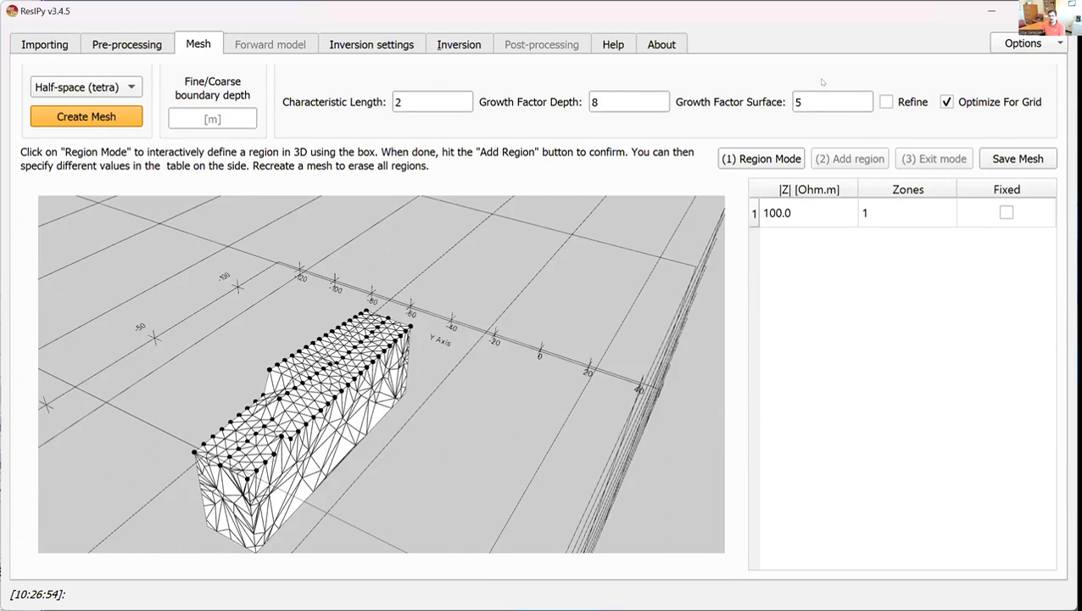
Enable Refine and disable Optimize For Grid, recreate the mesh and inspect the subdivided elements on its surface and sides.
{"action": "left_click", "coordinate": [886, 102]}
{"action": "left_click", "coordinate": [947, 102]}
{"action": "left_click_drag", "start_coordinate": [303, 442], "coordinate": [248, 385]}
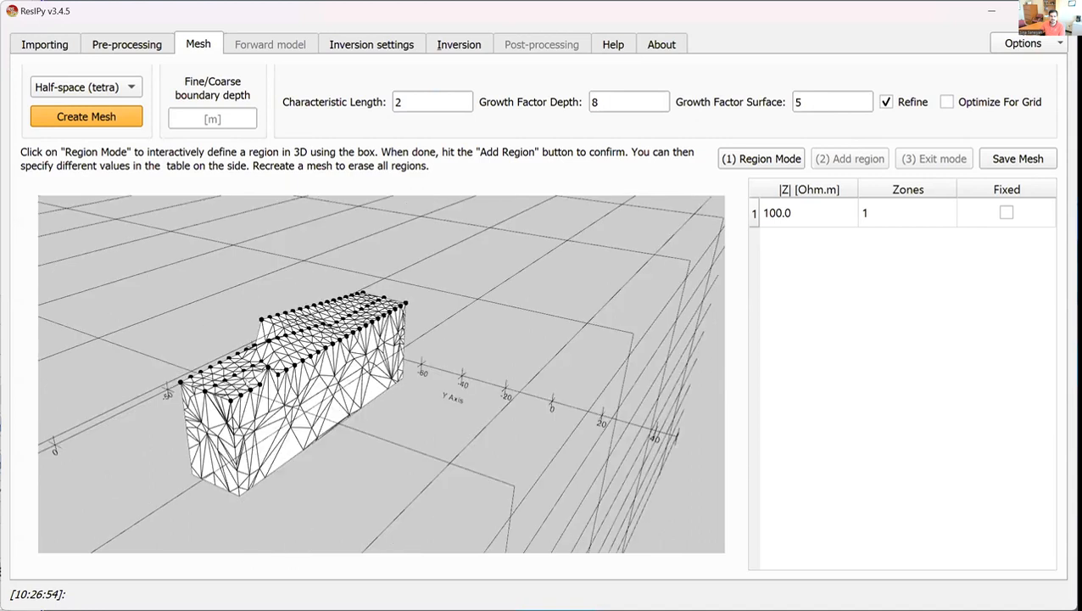
{"action": "scroll", "coordinate": [247, 390], "scroll_direction": "up", "scroll_amount": 1}
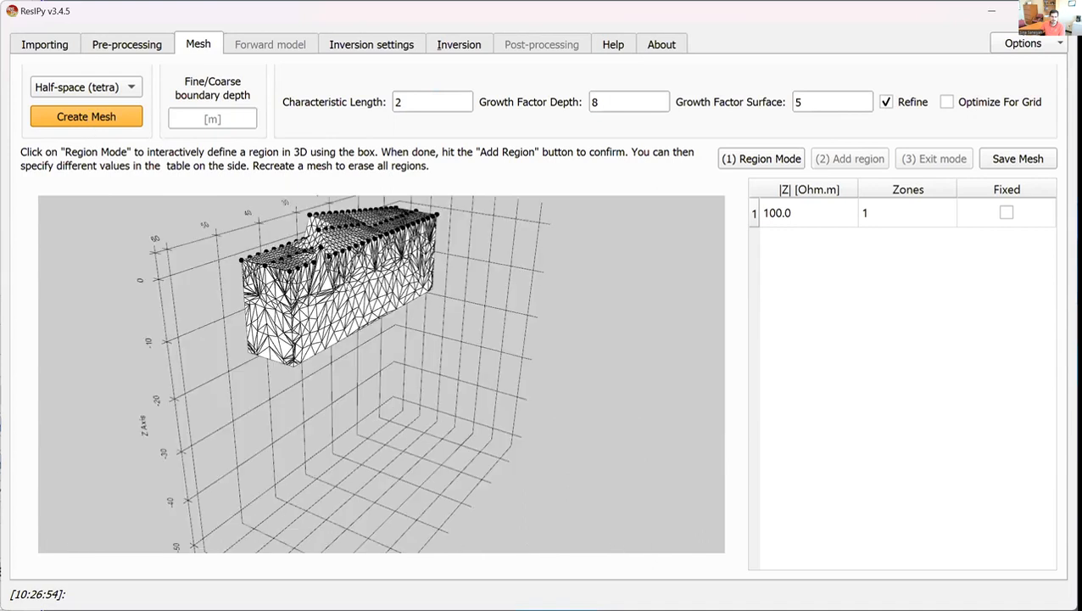
{"action": "scroll", "coordinate": [328, 269], "scroll_direction": "up", "scroll_amount": 2}
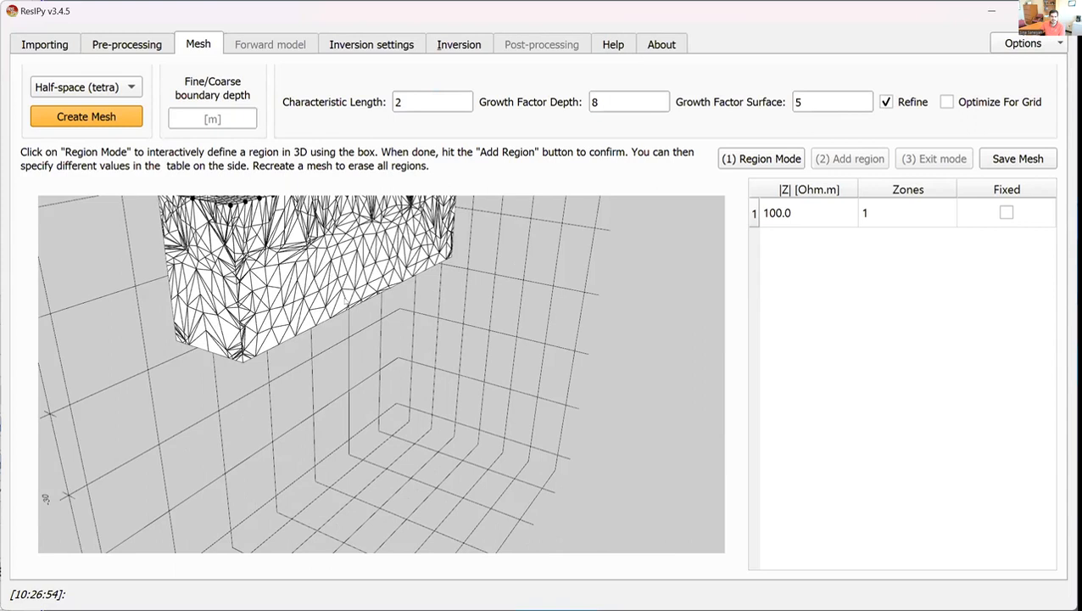
{"action": "scroll", "coordinate": [346, 301], "scroll_direction": "down", "scroll_amount": 2}
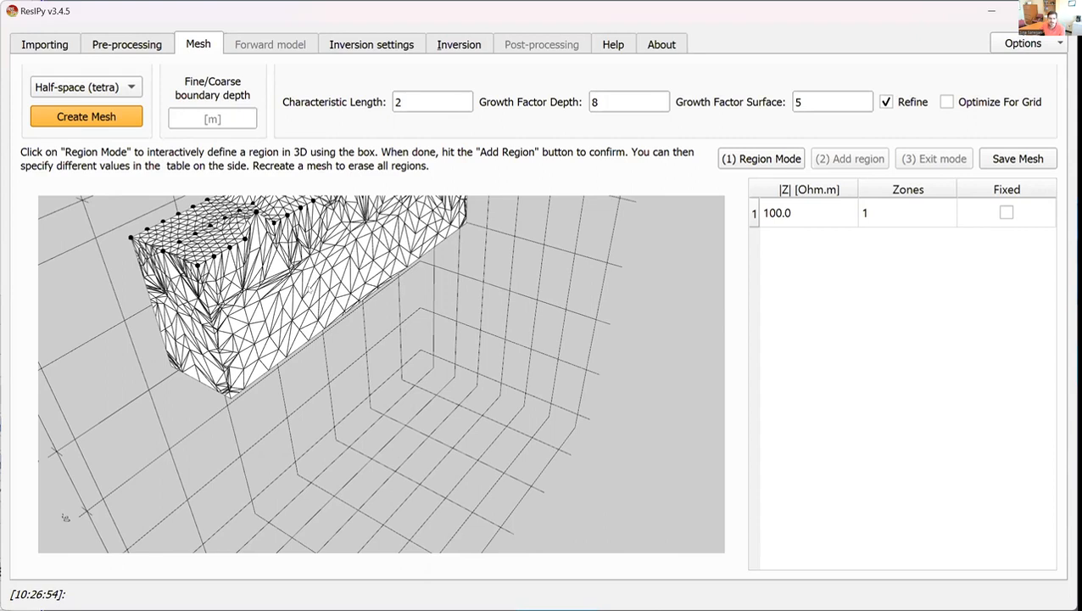
{"action": "left_click_drag", "start_coordinate": [318, 309], "coordinate": [320, 372]}
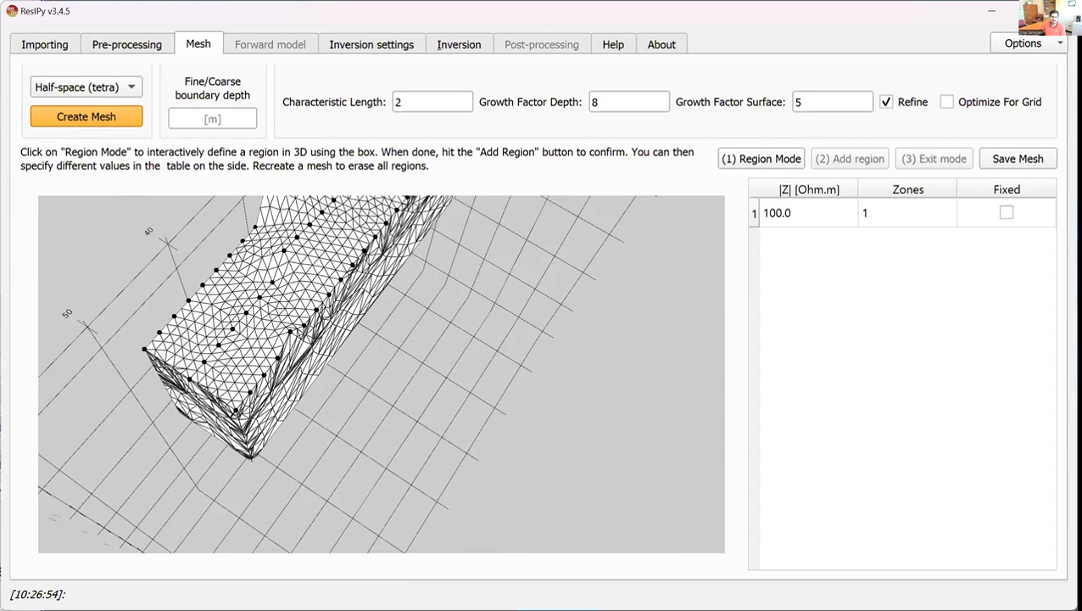
{"action": "scroll", "coordinate": [270, 249], "scroll_direction": "up", "scroll_amount": 2}
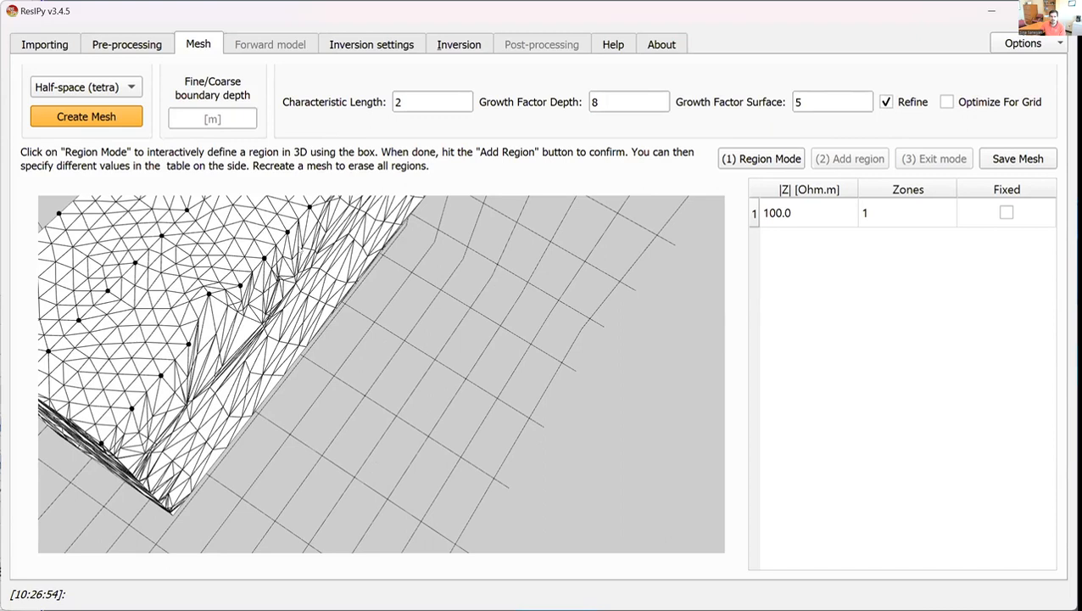
{"action": "left_click_drag", "start_coordinate": [324, 280], "coordinate": [392, 396]}
{"action": "left_click_drag", "start_coordinate": [355, 343], "coordinate": [341, 335]}
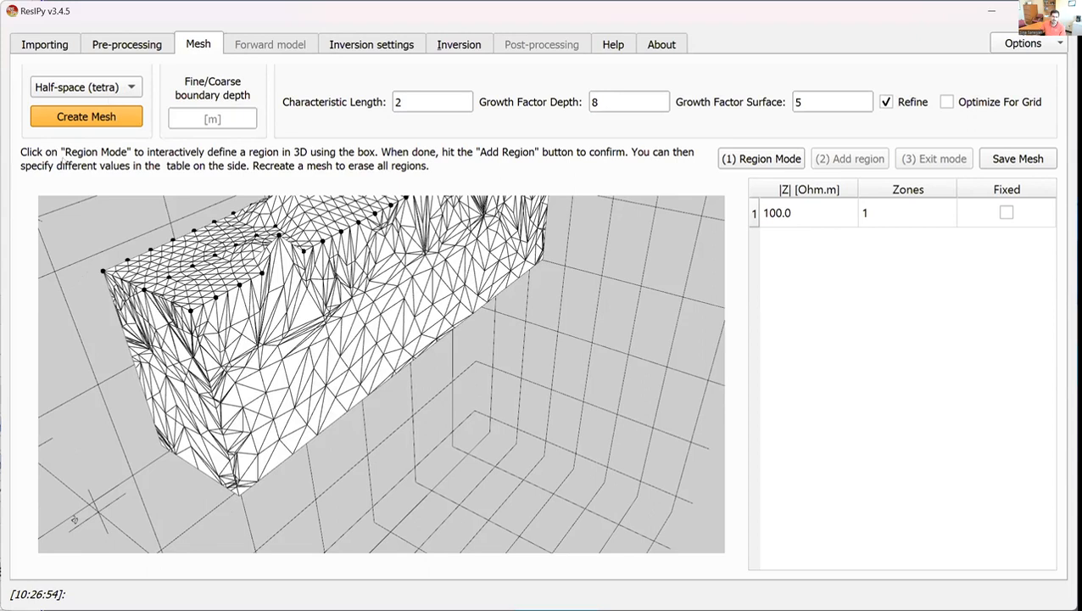
Review the available mesh types and the explanation of the fine/coarse boundary depth.
{"action": "left_click", "coordinate": [93, 88]}
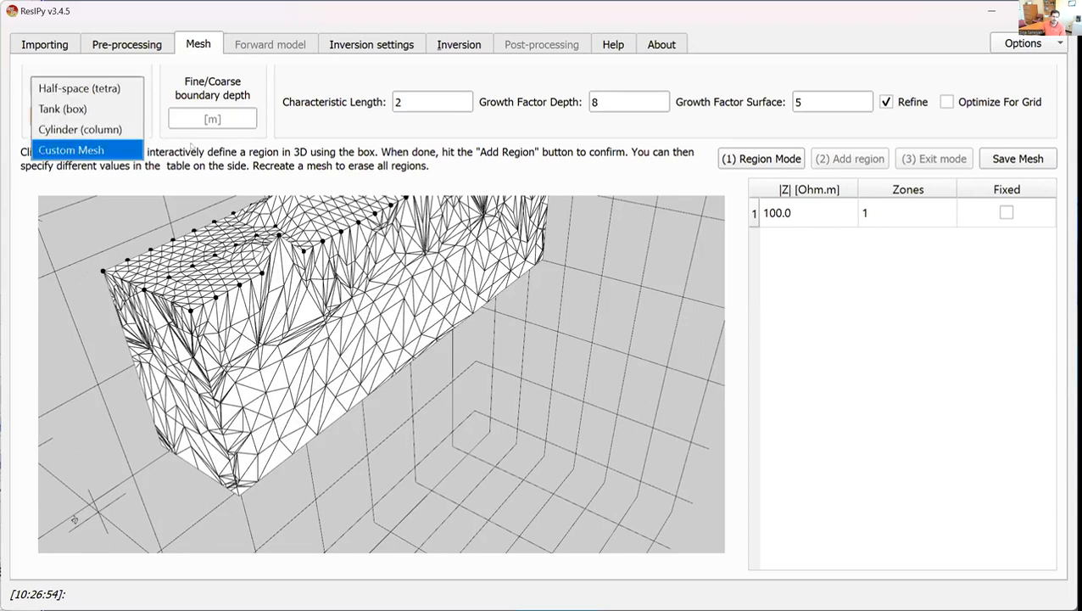
{"action": "left_click", "coordinate": [266, 309]}
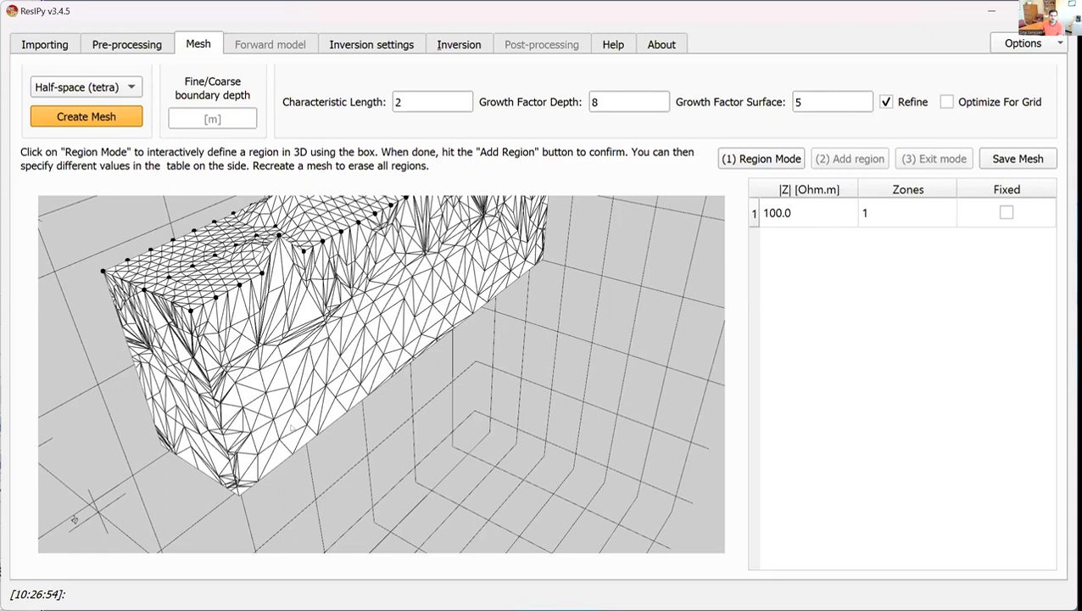
{"action": "left_click_drag", "start_coordinate": [256, 397], "coordinate": [223, 94]}
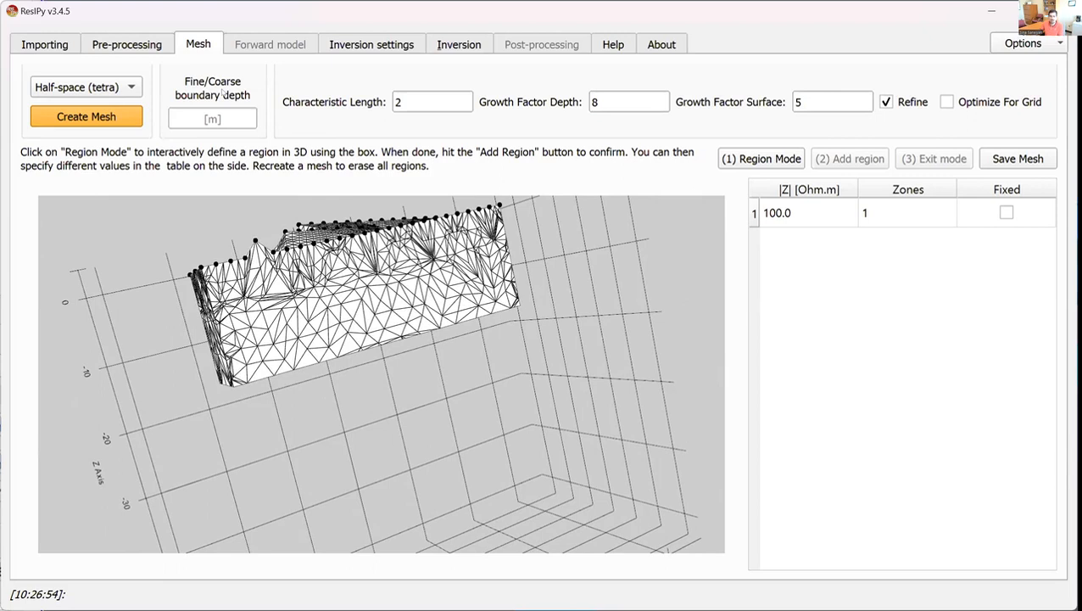
{"action": "mouse_move", "coordinate": [223, 94]}
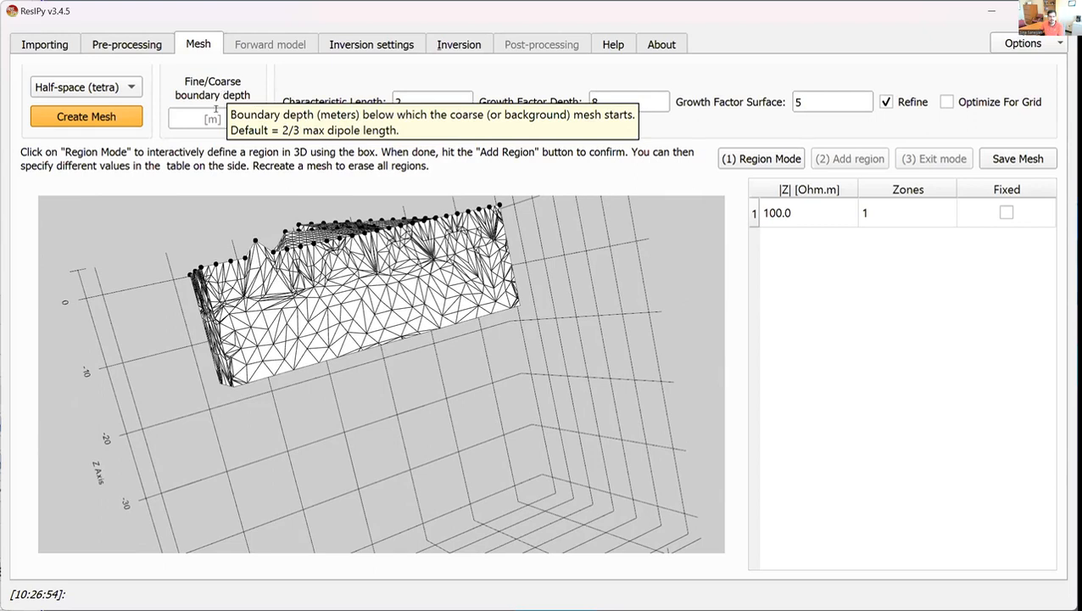
Set the fine/coarse boundary depth to 25 m, disable Refine and recreate the half-space tetrahedral mesh.
{"action": "left_click", "coordinate": [210, 117]}
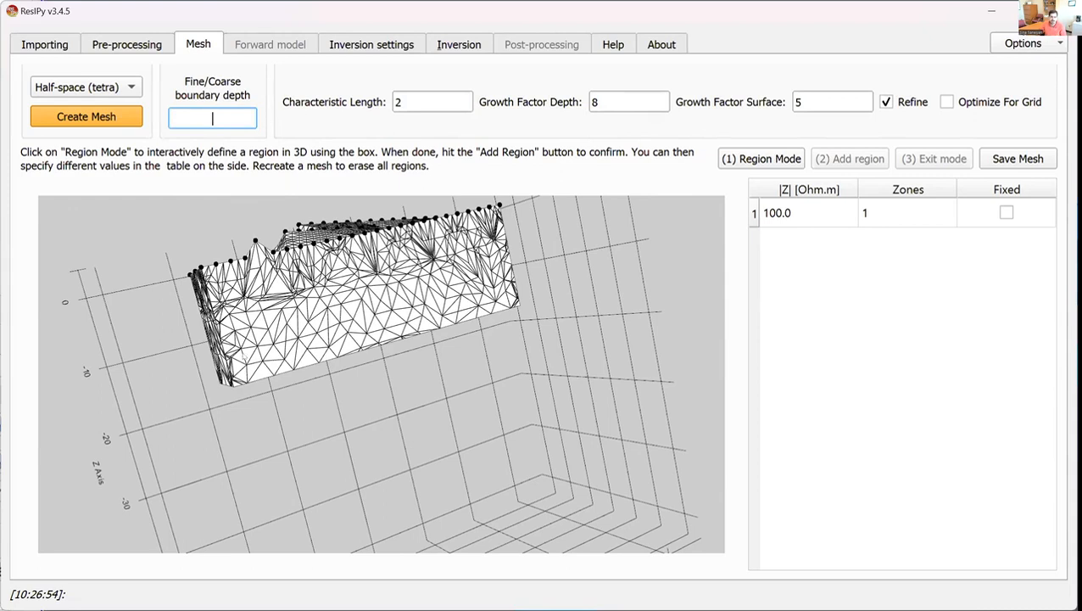
{"action": "left_click_drag", "start_coordinate": [218, 350], "coordinate": [207, 348]}
{"action": "left_click", "coordinate": [218, 111]}
{"action": "type", "text": "25"}
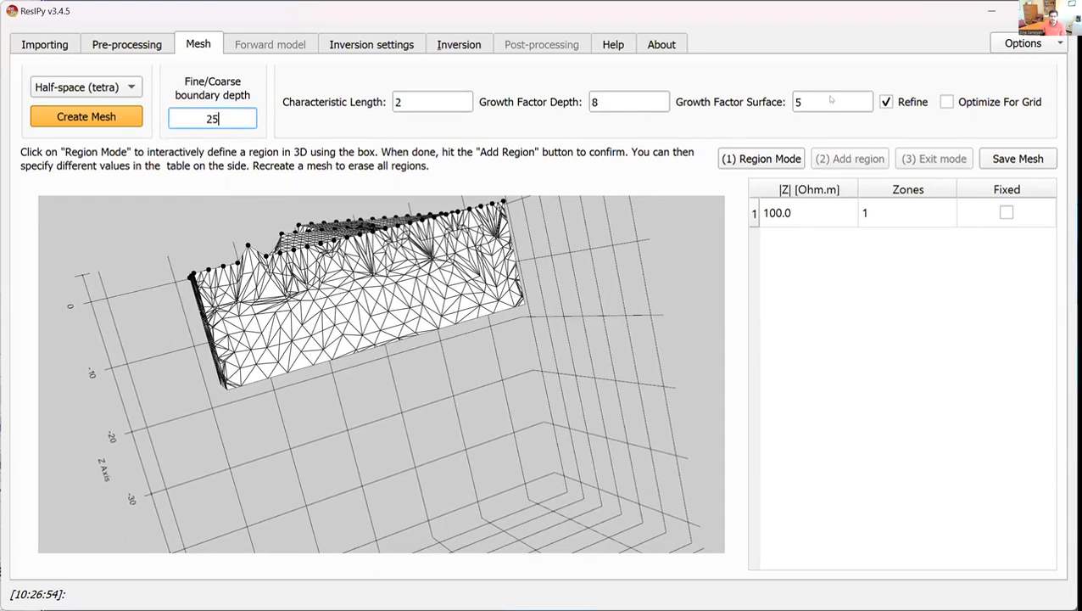
{"action": "left_click", "coordinate": [887, 102]}
{"action": "left_click", "coordinate": [89, 118]}
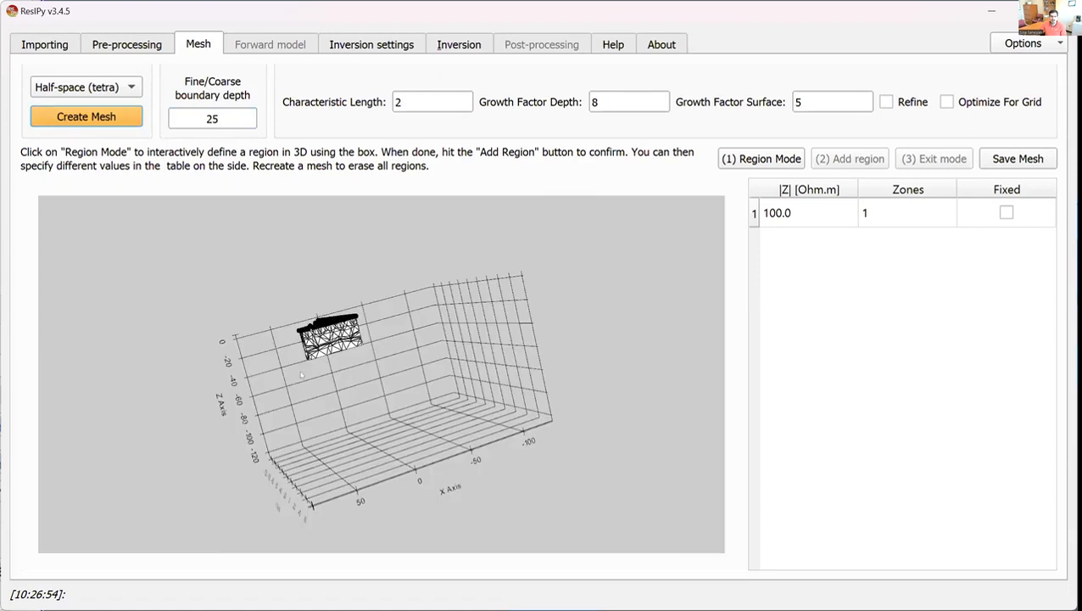
{"action": "scroll", "coordinate": [302, 374], "scroll_direction": "up", "scroll_amount": 5}
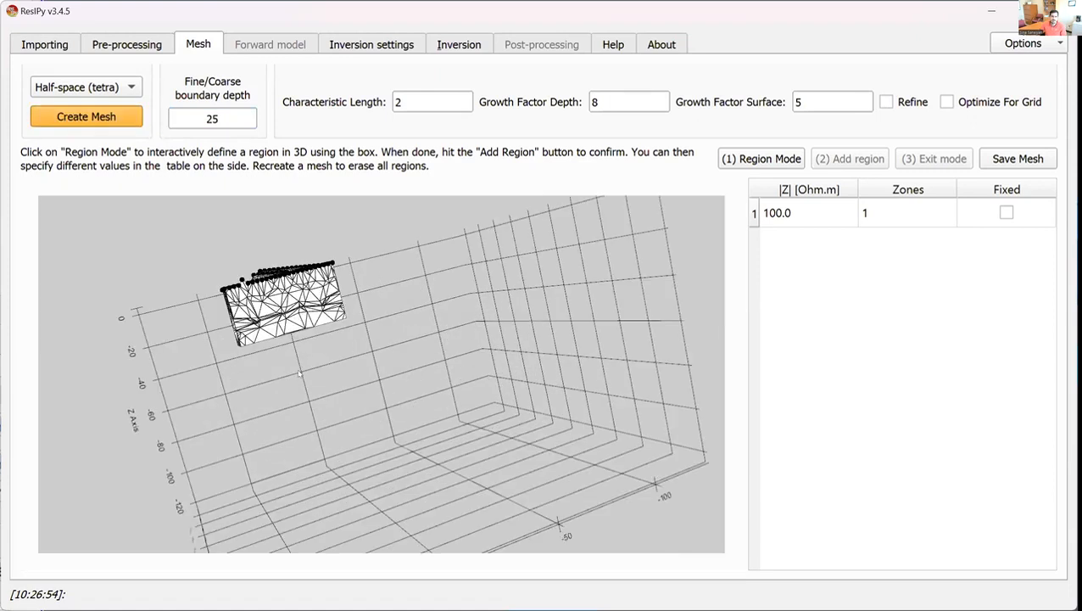
Set the fine/coarse boundary depth to 5 m, recreate the half-space mesh and inspect its thickness from the side.
{"action": "double_click", "coordinate": [184, 116]}
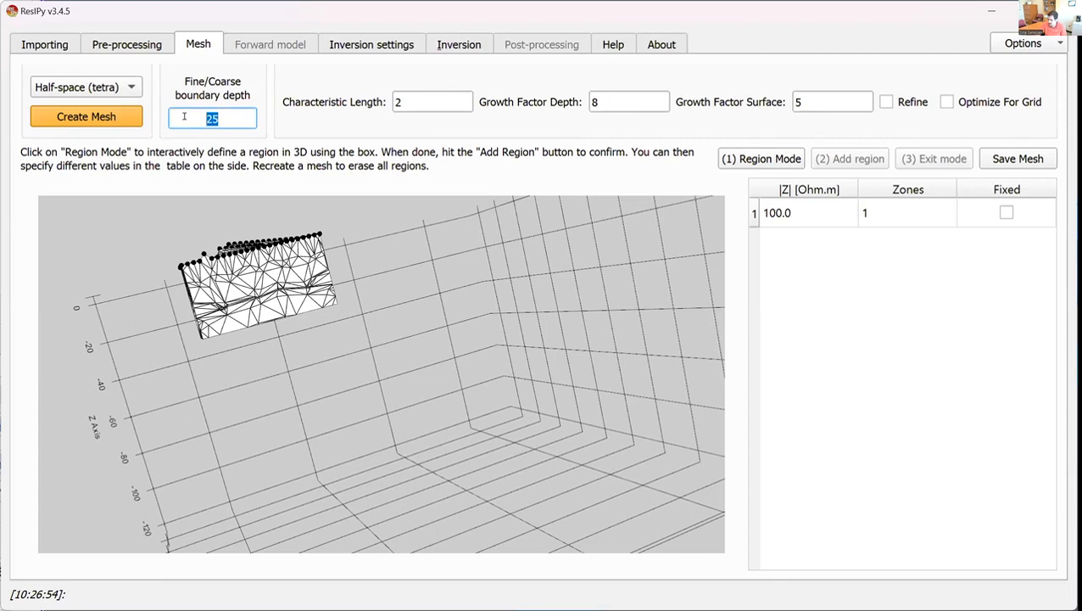
{"action": "type", "text": "5"}
{"action": "left_click", "coordinate": [84, 125]}
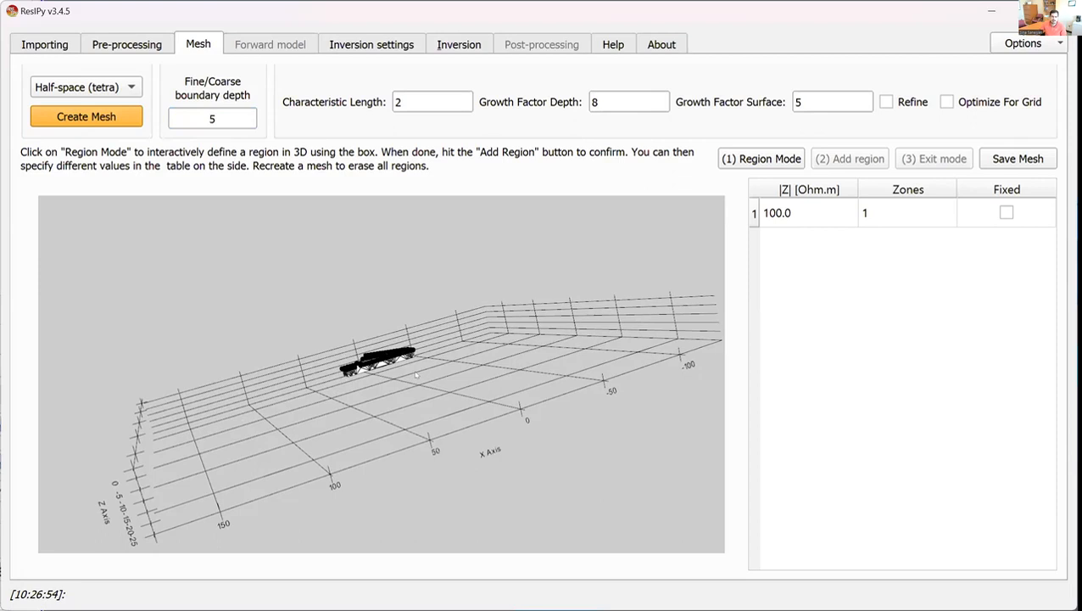
{"action": "scroll", "coordinate": [415, 374], "scroll_direction": "up", "scroll_amount": 9}
{"action": "left_click_drag", "start_coordinate": [415, 374], "coordinate": [380, 349]}
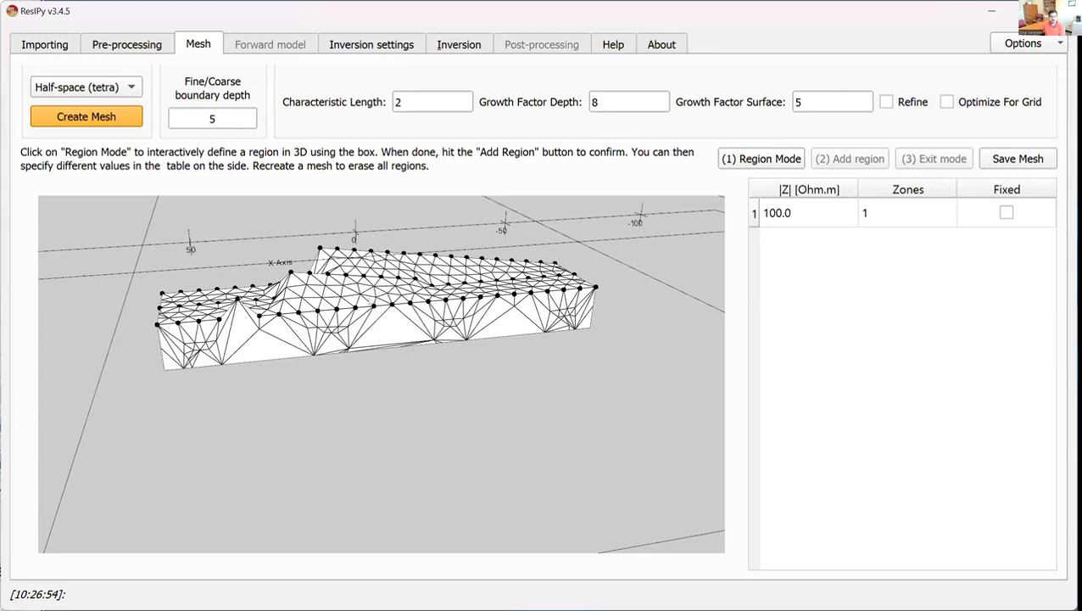
Set the fine/coarse boundary depth to 30 m, recreate the half-space mesh and inspect its deeper side faces.
{"action": "double_click", "coordinate": [212, 119]}
{"action": "type", "text": "30"}
{"action": "key", "text": "Return"}
{"action": "left_click", "coordinate": [87, 117]}
{"action": "scroll", "coordinate": [326, 287], "scroll_direction": "up", "scroll_amount": 5}
{"action": "left_click_drag", "start_coordinate": [230, 271], "coordinate": [356, 390]}
{"action": "scroll", "coordinate": [356, 391], "scroll_direction": "up", "scroll_amount": 5}
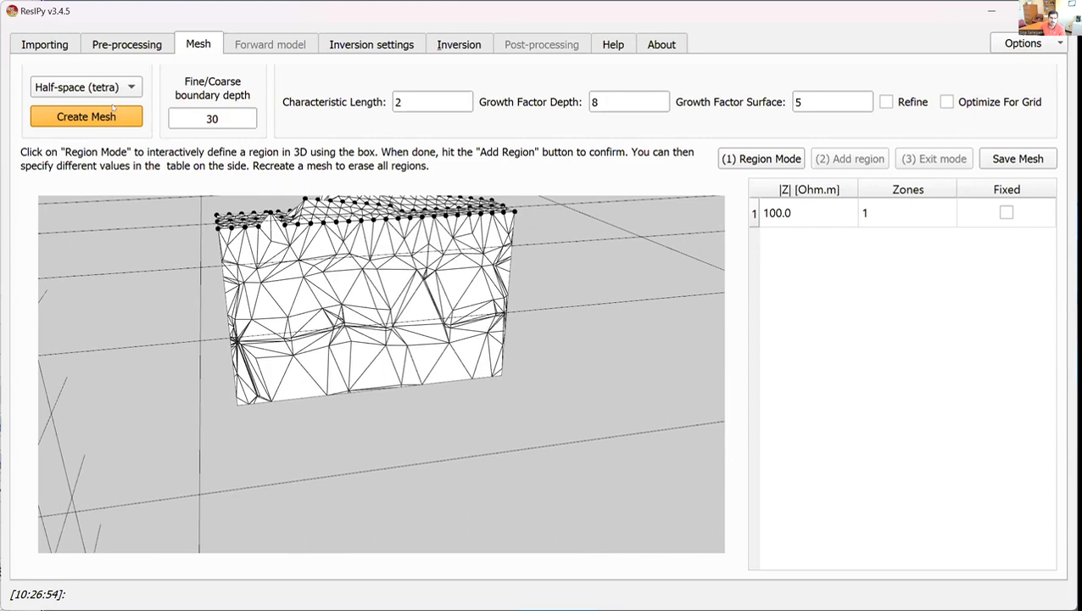
Switch the mesh type to Tank (box), generate the tank mesh with the prefilled origin and dimensions, and inspect it.
{"action": "left_click", "coordinate": [72, 88]}
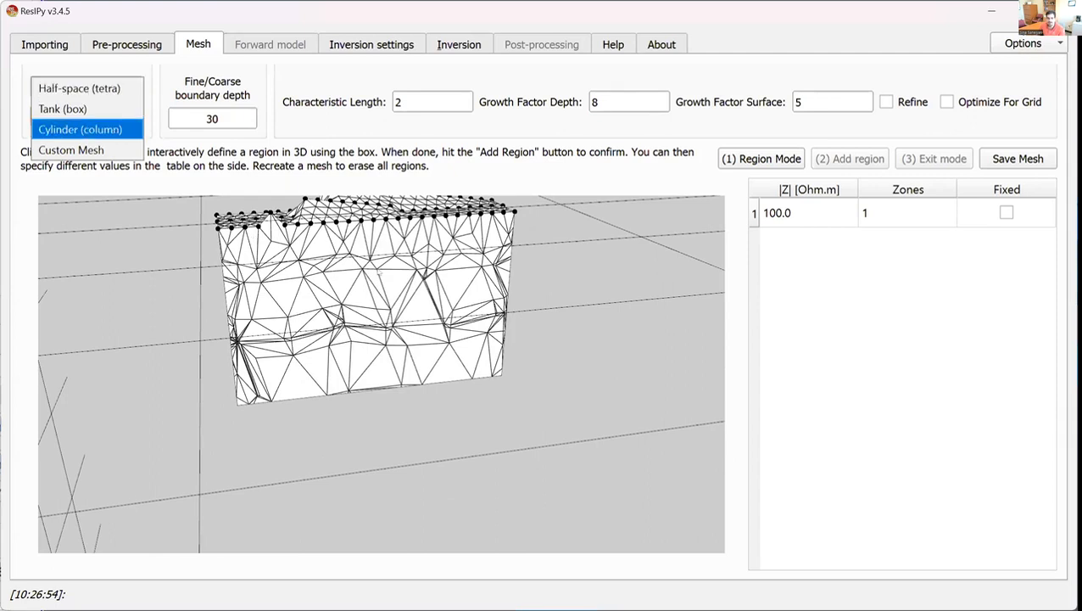
{"action": "left_click_drag", "start_coordinate": [379, 272], "coordinate": [385, 324]}
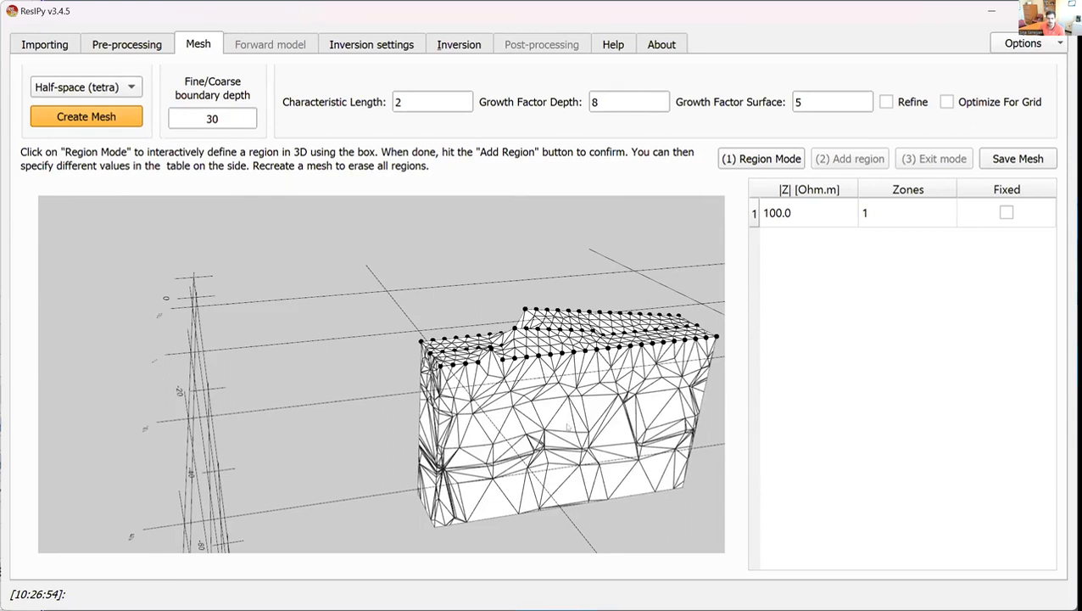
{"action": "left_click", "coordinate": [130, 90]}
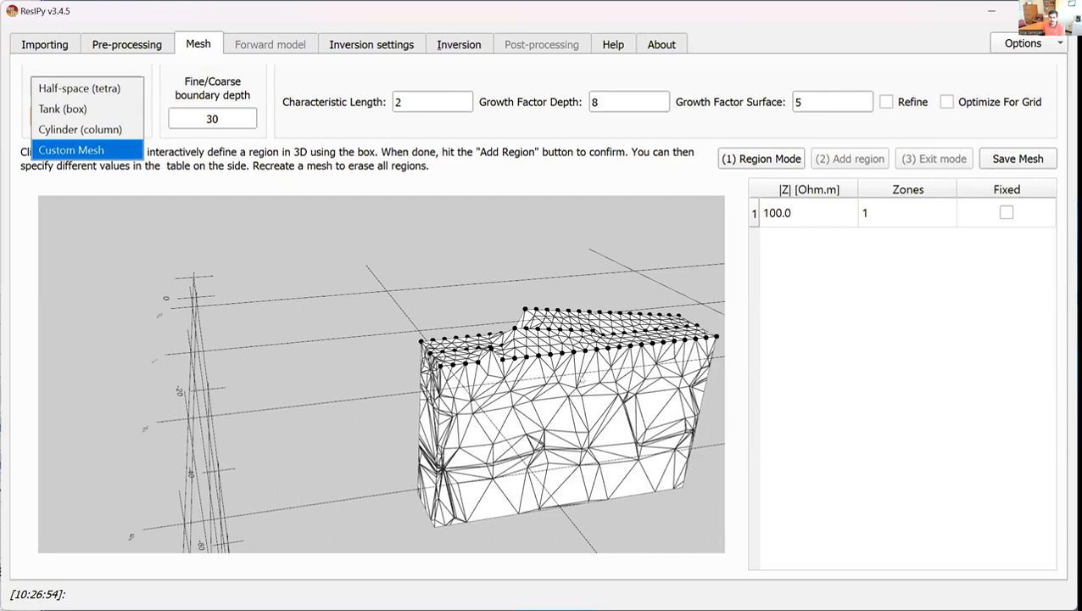
{"action": "left_click_drag", "start_coordinate": [458, 423], "coordinate": [299, 411]}
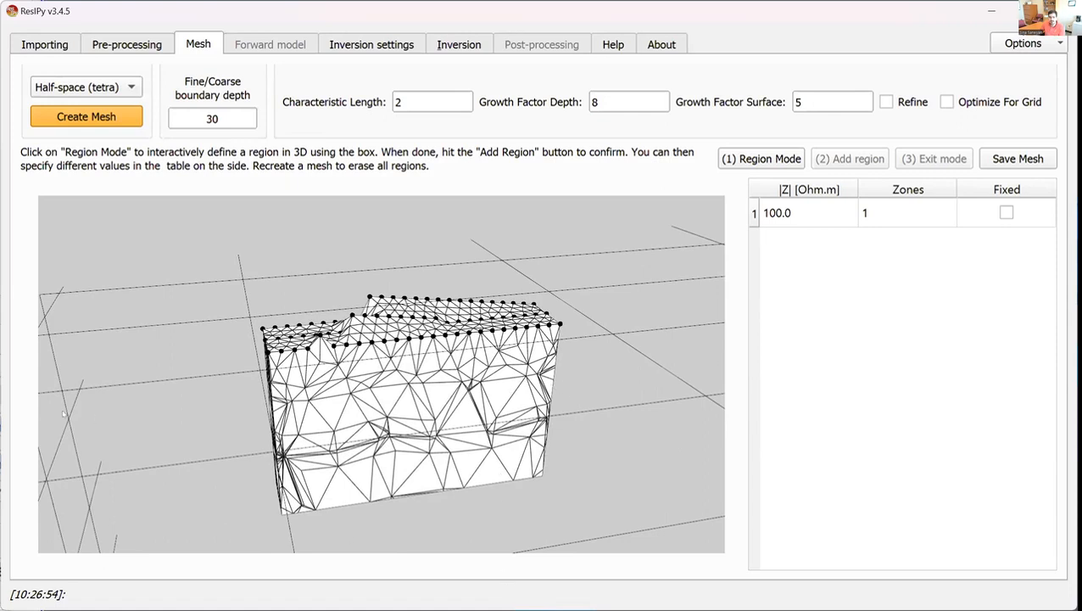
{"action": "left_click", "coordinate": [128, 85]}
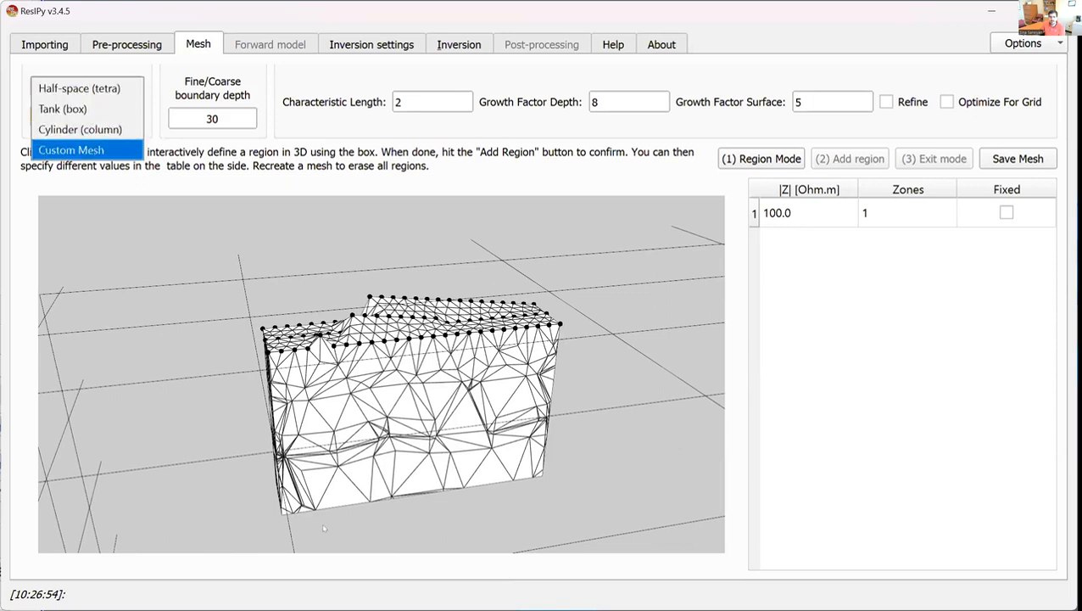
{"action": "left_click", "coordinate": [73, 110]}
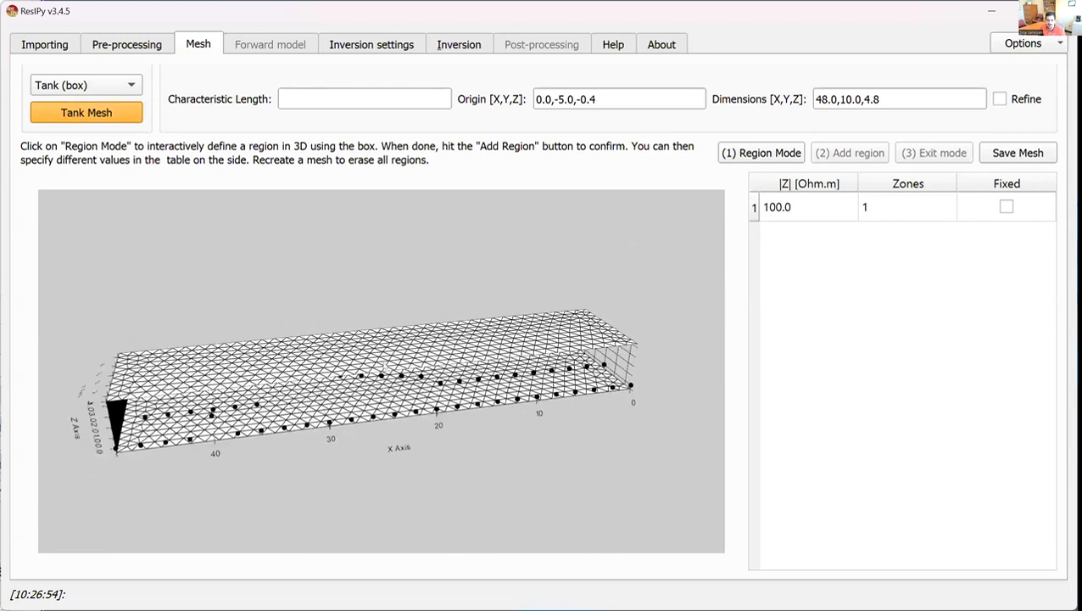
{"action": "left_click_drag", "start_coordinate": [342, 377], "coordinate": [327, 398]}
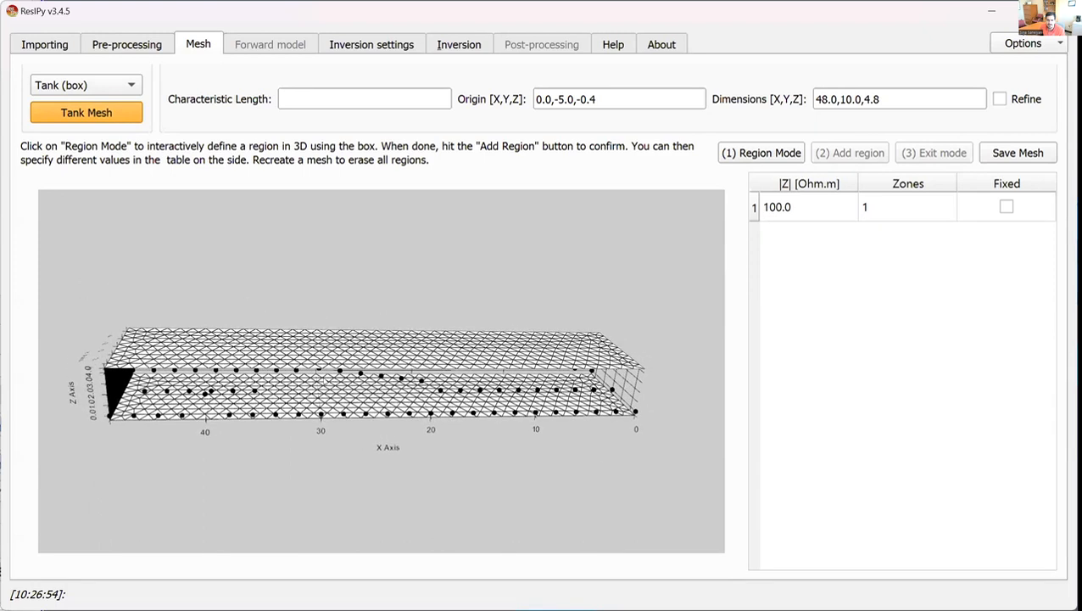
Switch the mesh type back to Half-space (tetra), recreate the mesh and view it from above.
{"action": "left_click", "coordinate": [115, 85]}
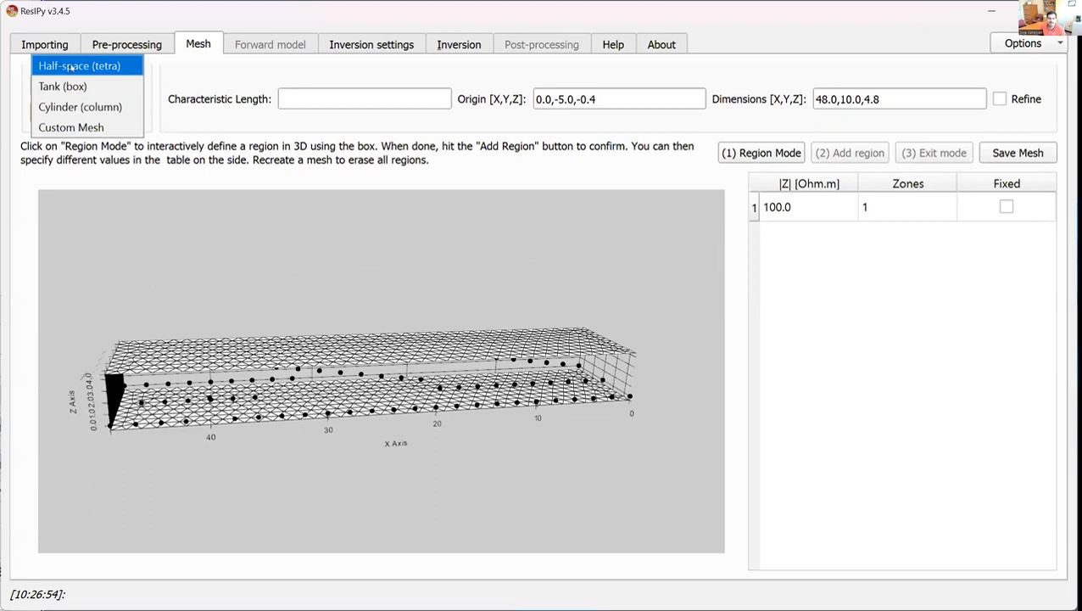
{"action": "left_click", "coordinate": [78, 65]}
{"action": "left_click", "coordinate": [93, 116]}
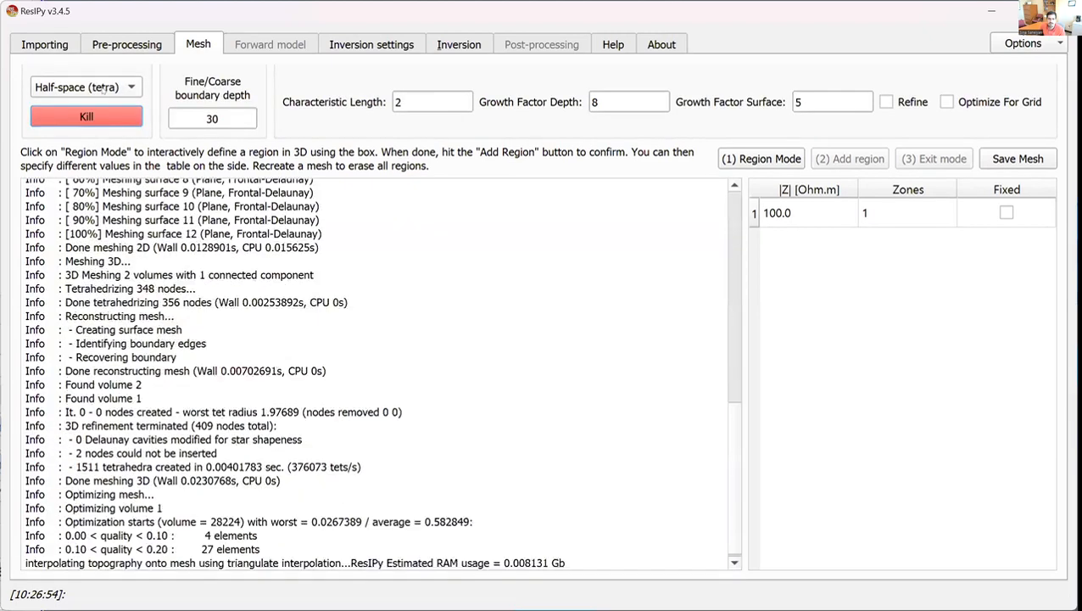
{"action": "left_click", "coordinate": [85, 87]}
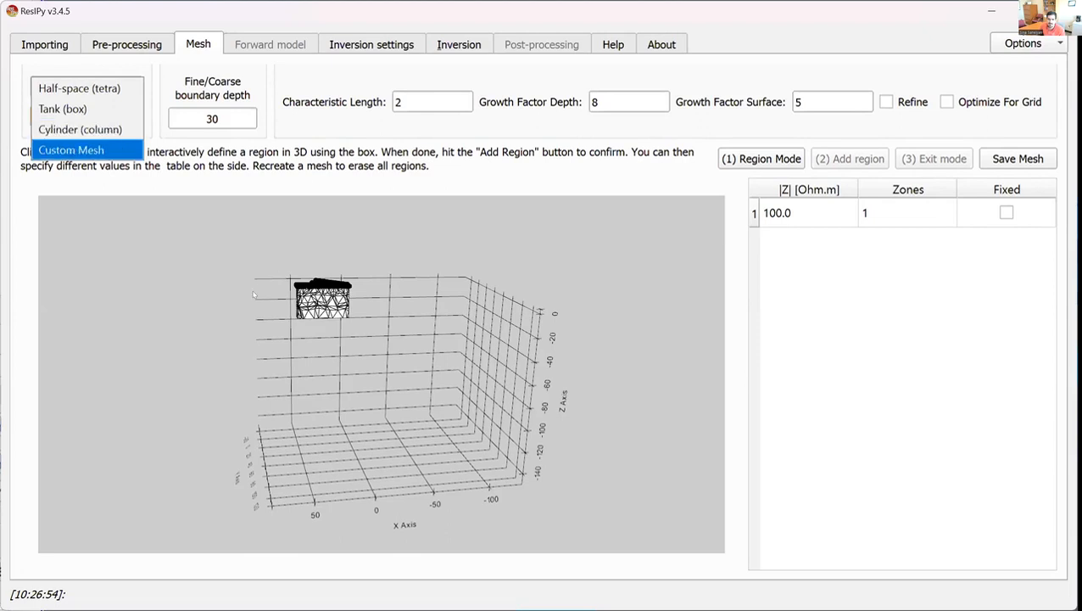
{"action": "left_click_drag", "start_coordinate": [260, 295], "coordinate": [454, 407]}
{"action": "scroll", "coordinate": [279, 318], "scroll_direction": "up", "scroll_amount": 3}
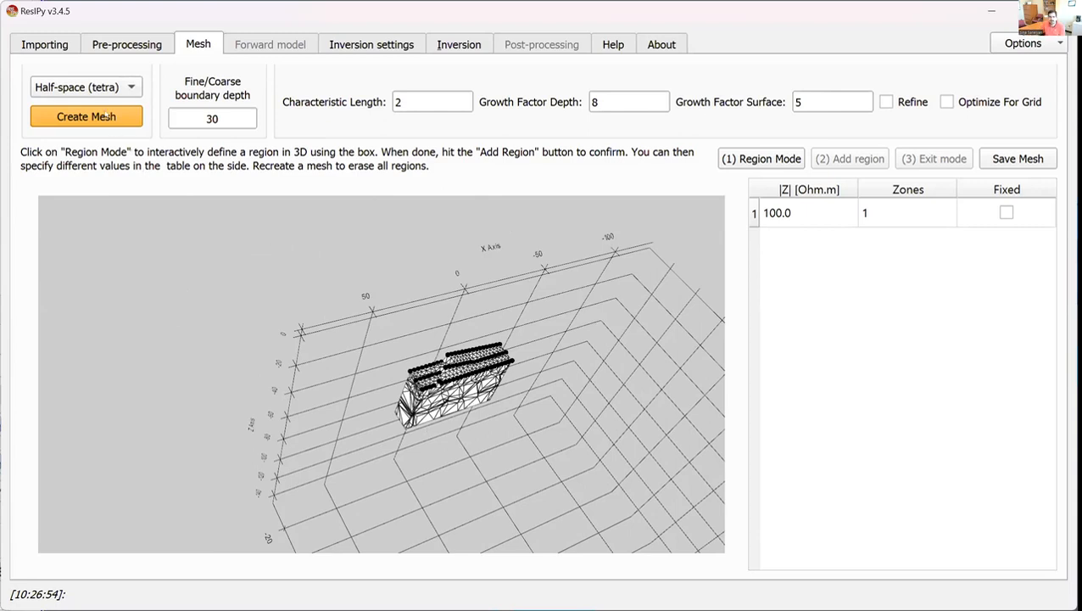
Choose the Custom Mesh type to read its import requirements and show the general inversion settings.
{"action": "left_click", "coordinate": [85, 87]}
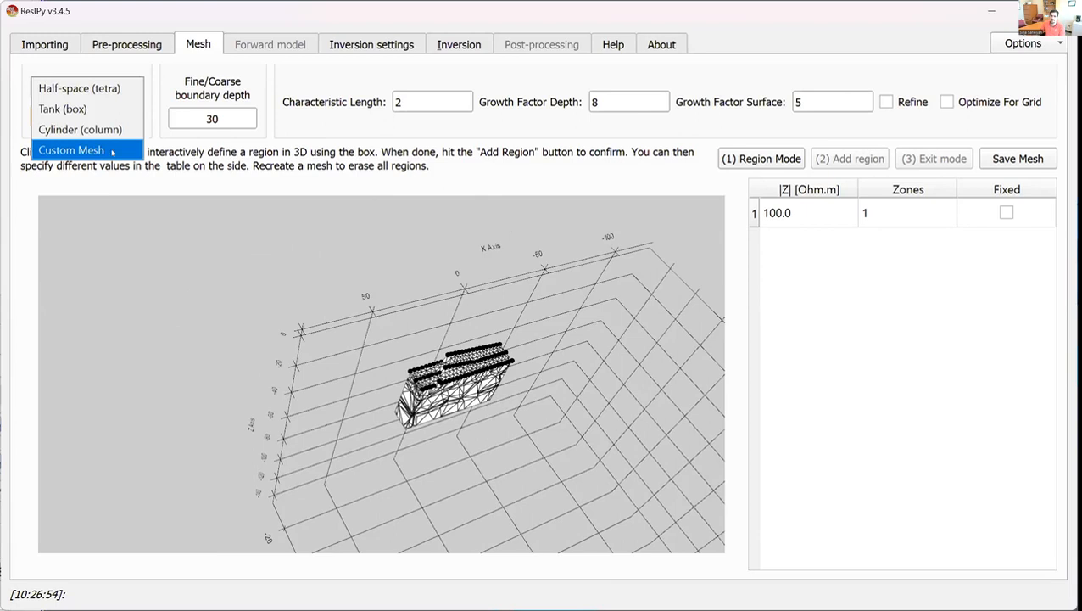
{"action": "left_click", "coordinate": [103, 150]}
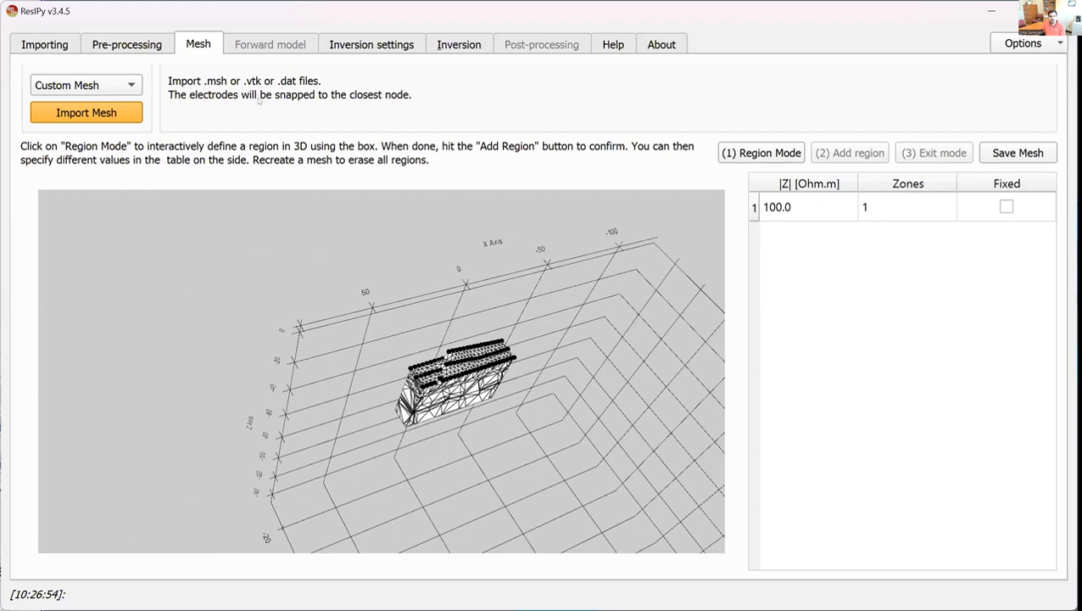
{"action": "left_click", "coordinate": [363, 45]}
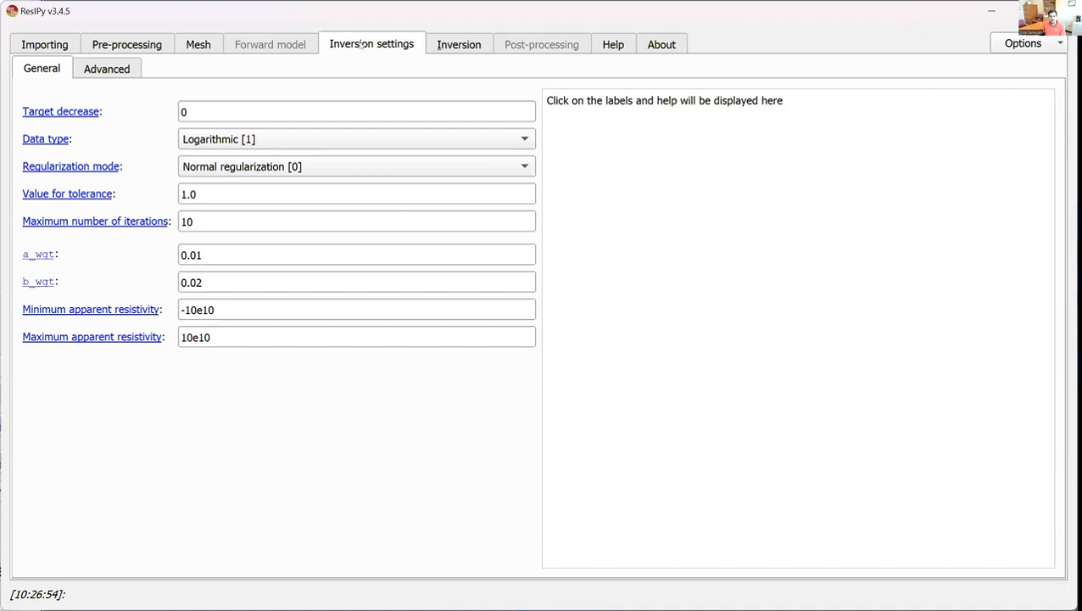
Try to load survey data from the dc-3d-cylinder example folder.
{"action": "left_click", "coordinate": [50, 51]}
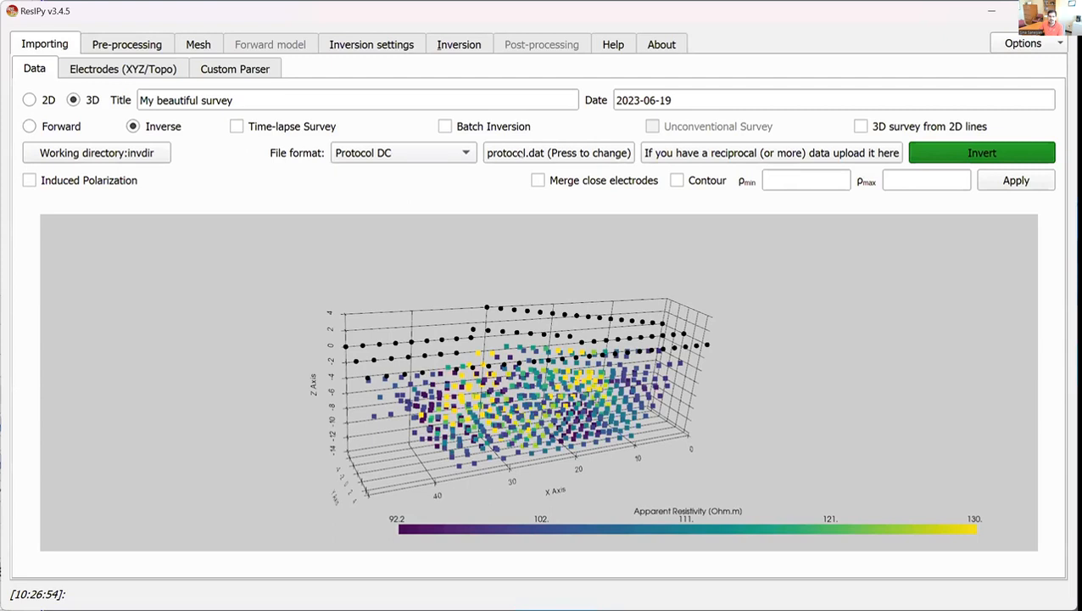
{"action": "left_click", "coordinate": [551, 153]}
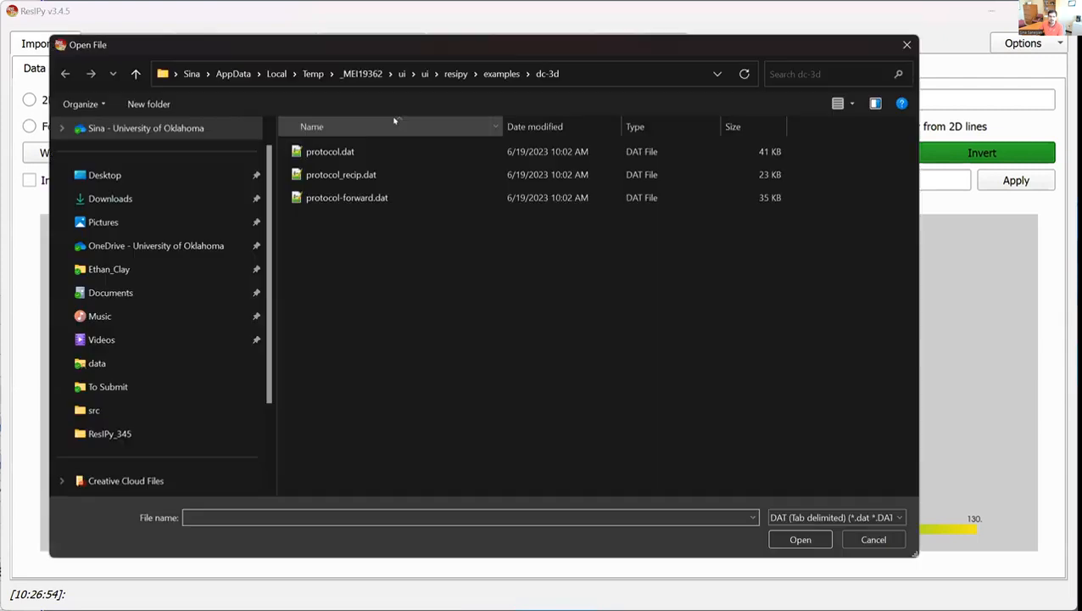
{"action": "left_click", "coordinate": [501, 74]}
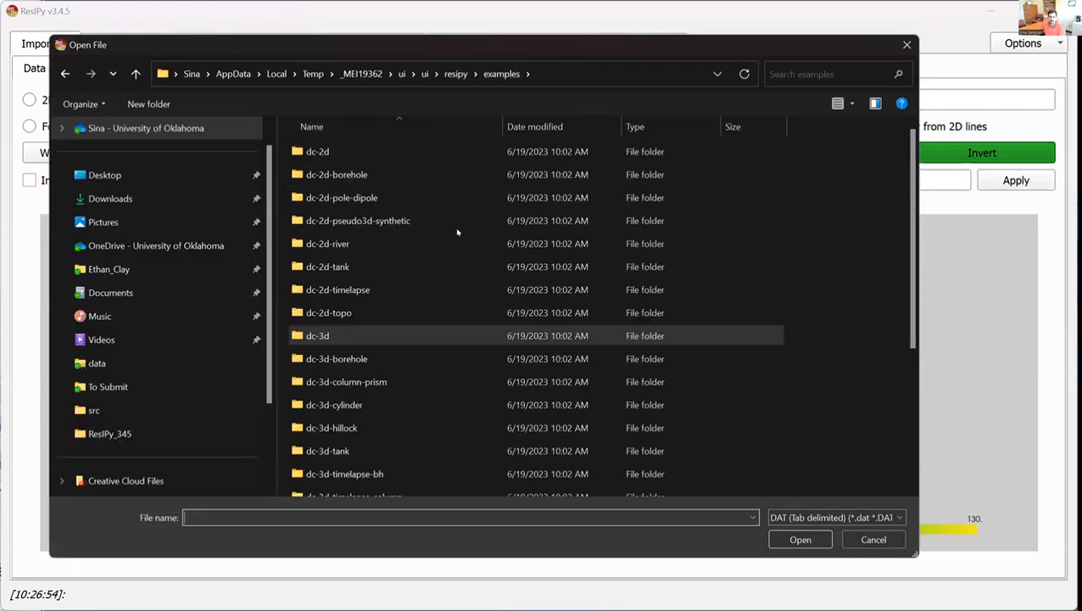
{"action": "left_click", "coordinate": [325, 411]}
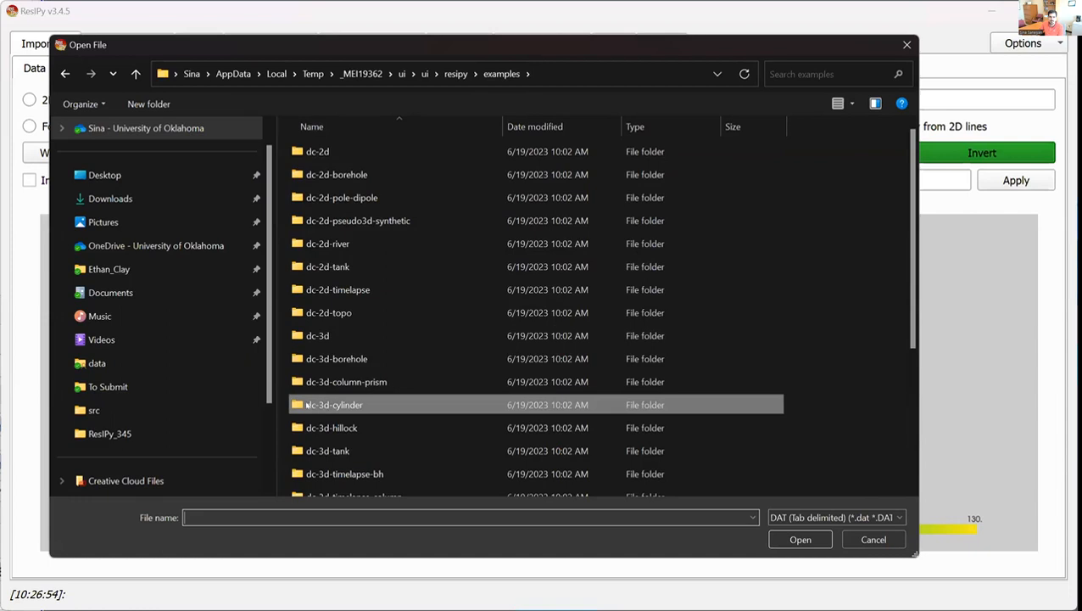
{"action": "key", "text": "Return"}
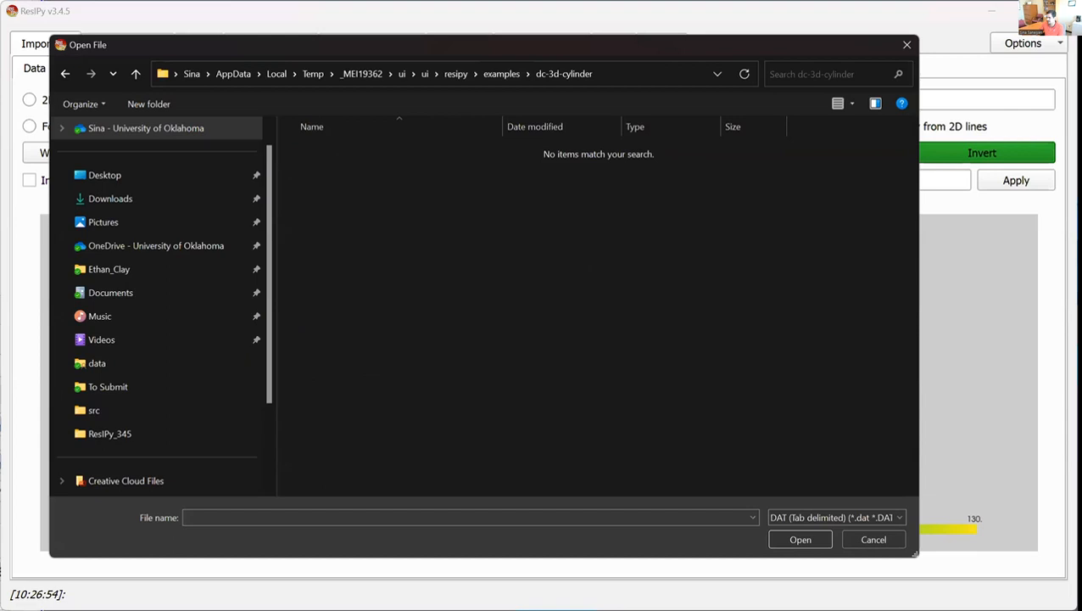
{"action": "key", "text": "Escape"}
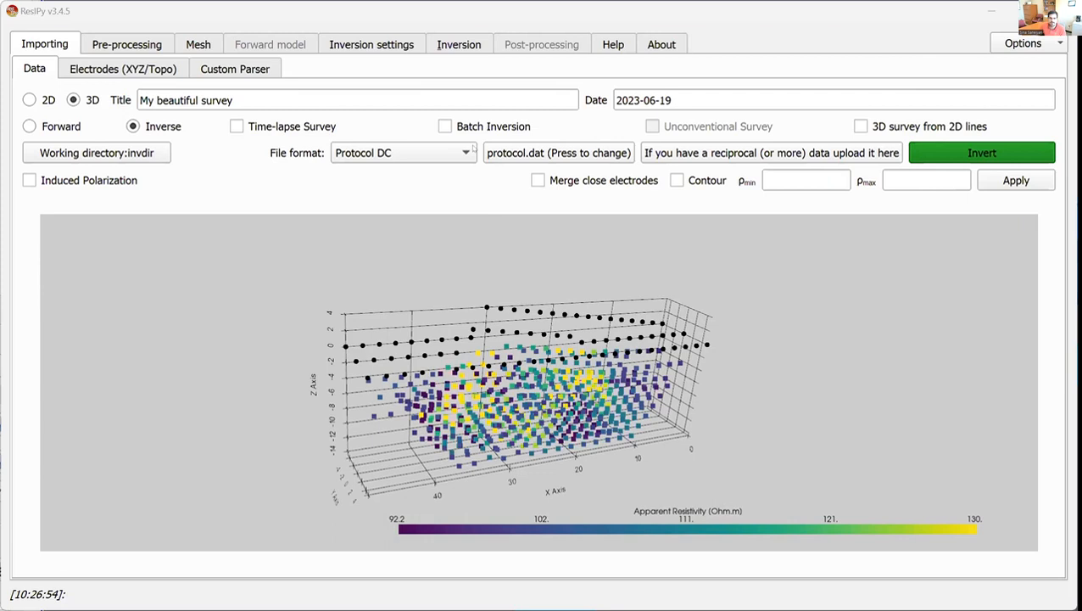
Import protocol.dat from the dc-3d-timelapse-column example folder as the survey data.
{"action": "left_click", "coordinate": [487, 152]}
{"action": "scroll", "coordinate": [369, 371], "scroll_direction": "down", "scroll_amount": 2}
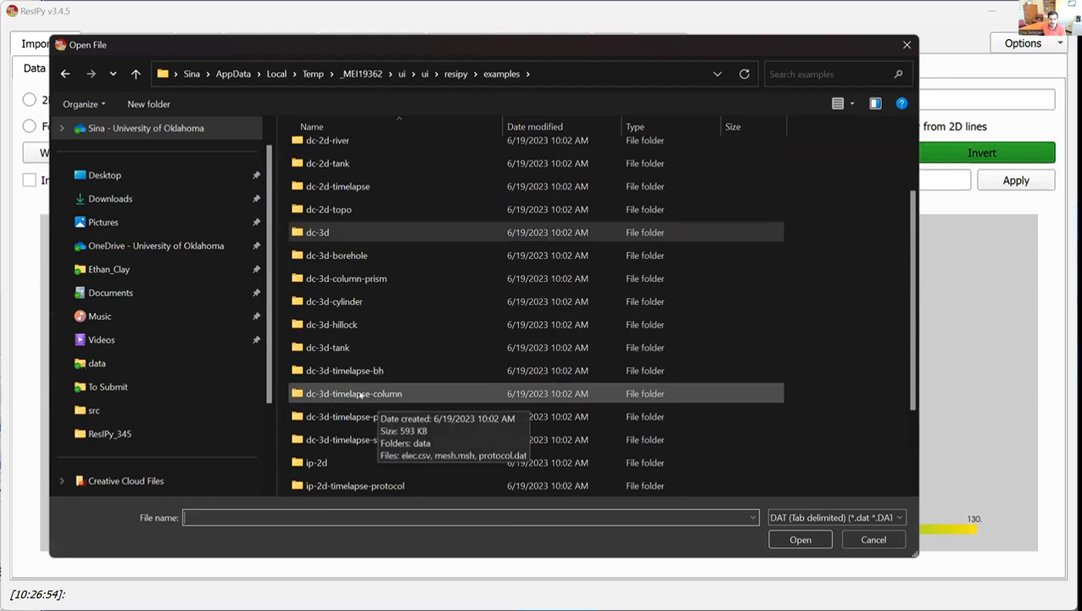
{"action": "double_click", "coordinate": [357, 397]}
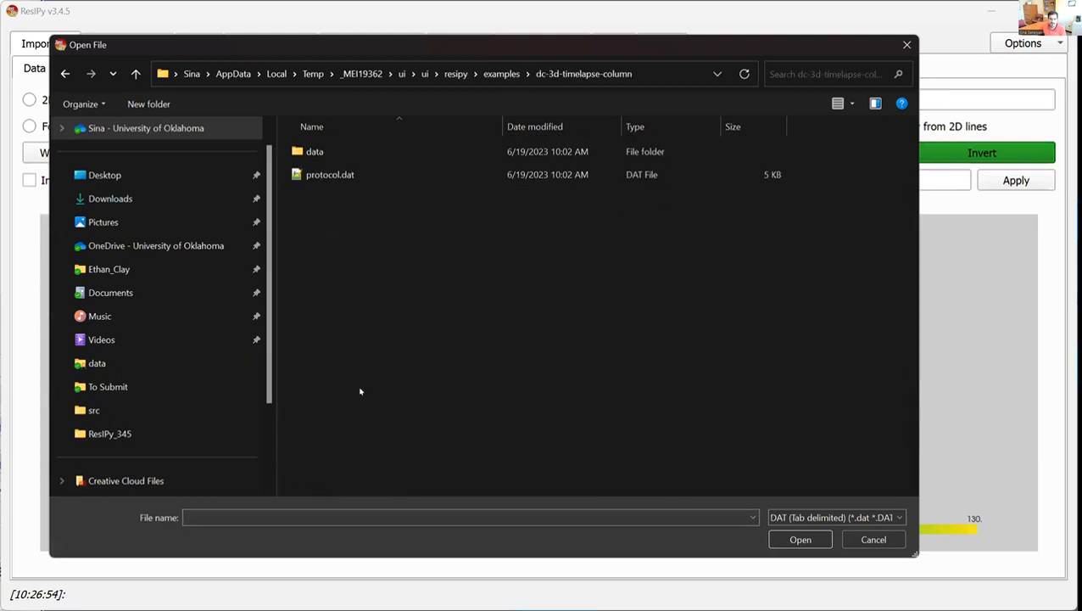
{"action": "left_click", "coordinate": [315, 176]}
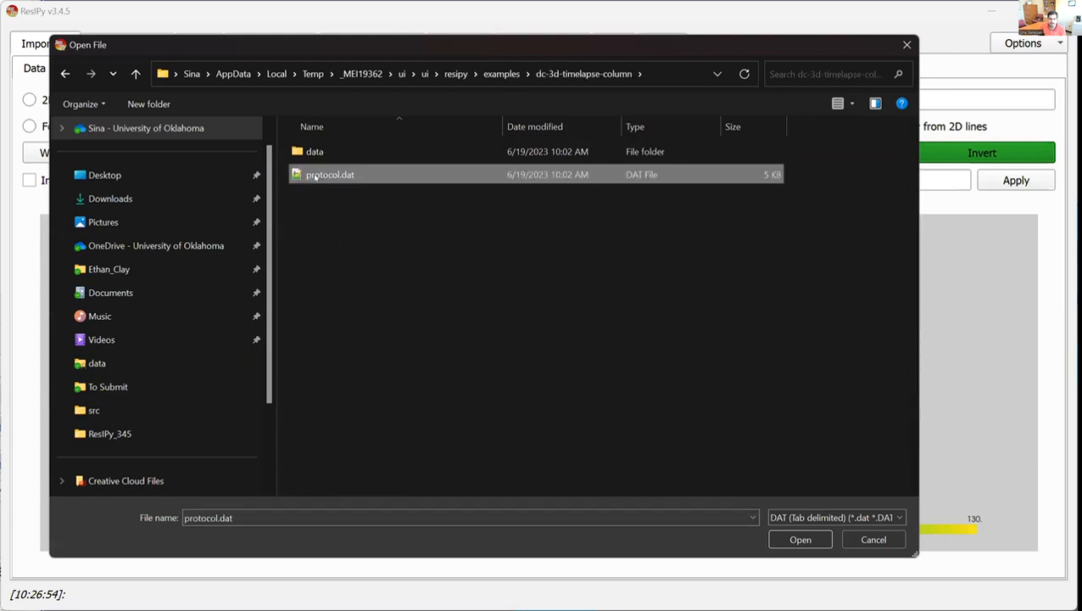
{"action": "left_click", "coordinate": [801, 540]}
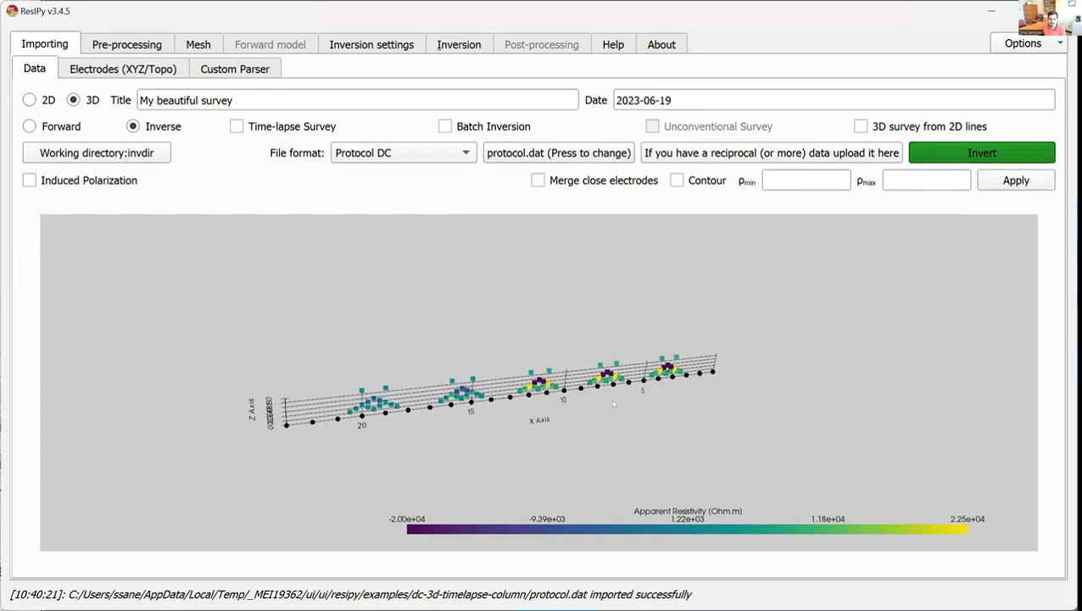
Import the electrode positions from elec.csv in the dc-3d-timelapse-column folder and review the coordinates in the table.
{"action": "left_click", "coordinate": [127, 71]}
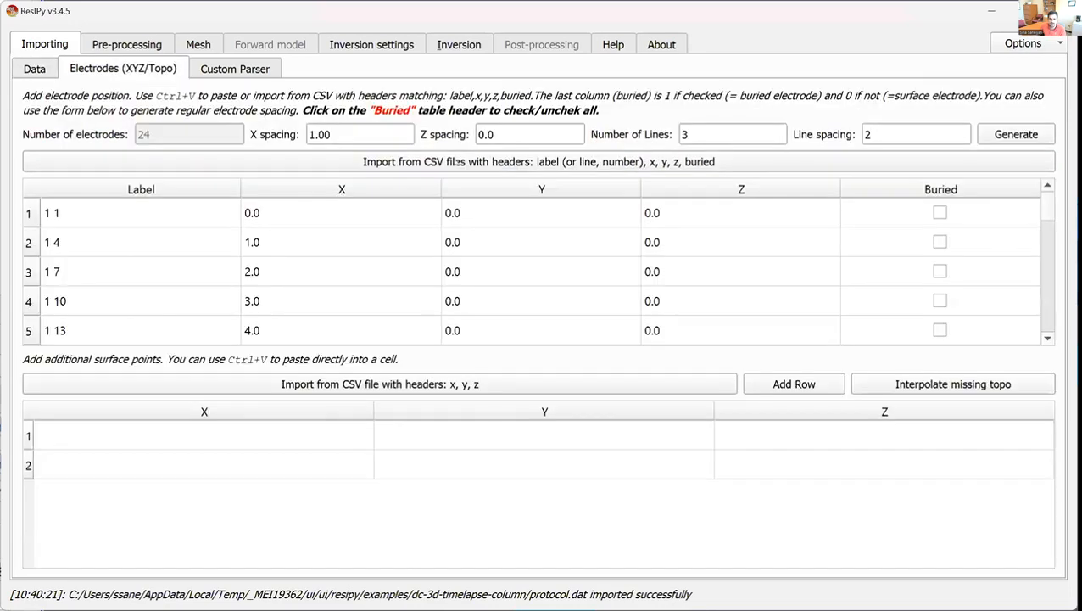
{"action": "left_click", "coordinate": [458, 162]}
{"action": "left_click", "coordinate": [340, 174]}
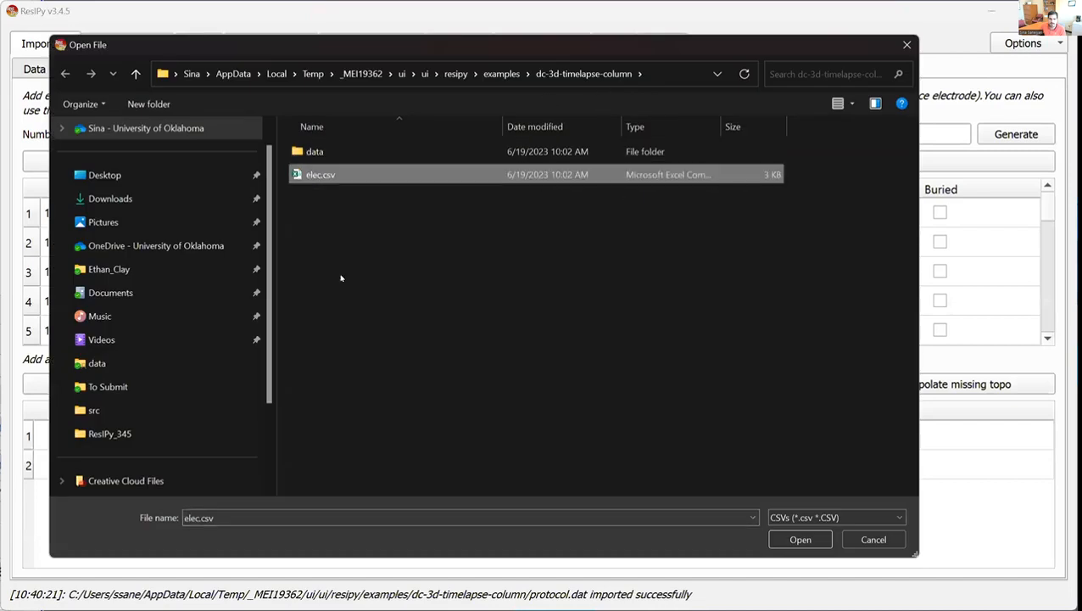
{"action": "left_click", "coordinate": [799, 539]}
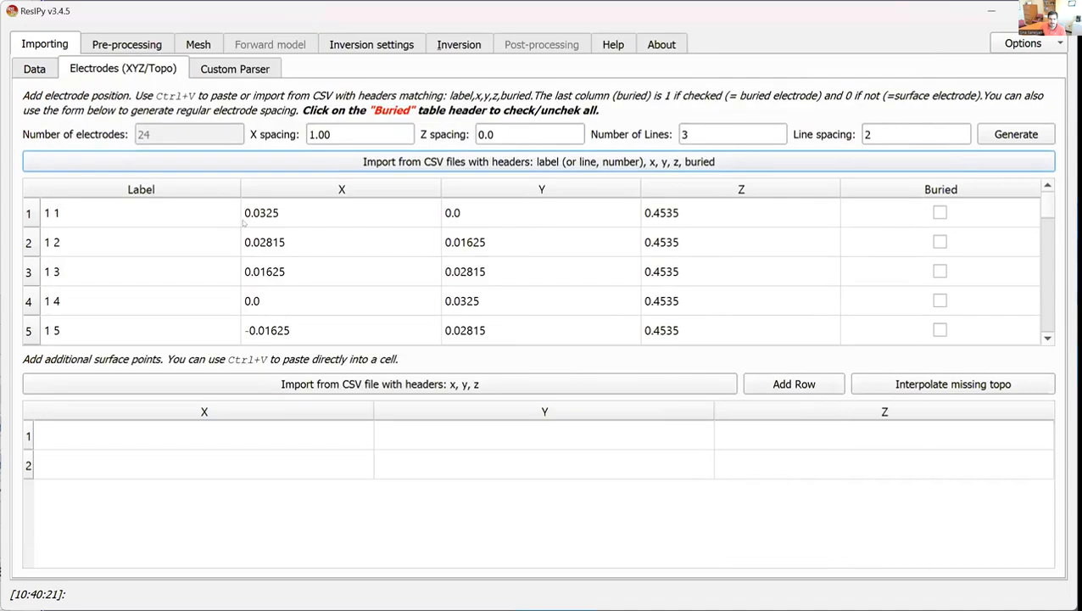
{"action": "scroll", "coordinate": [683, 246], "scroll_direction": "down", "scroll_amount": 7}
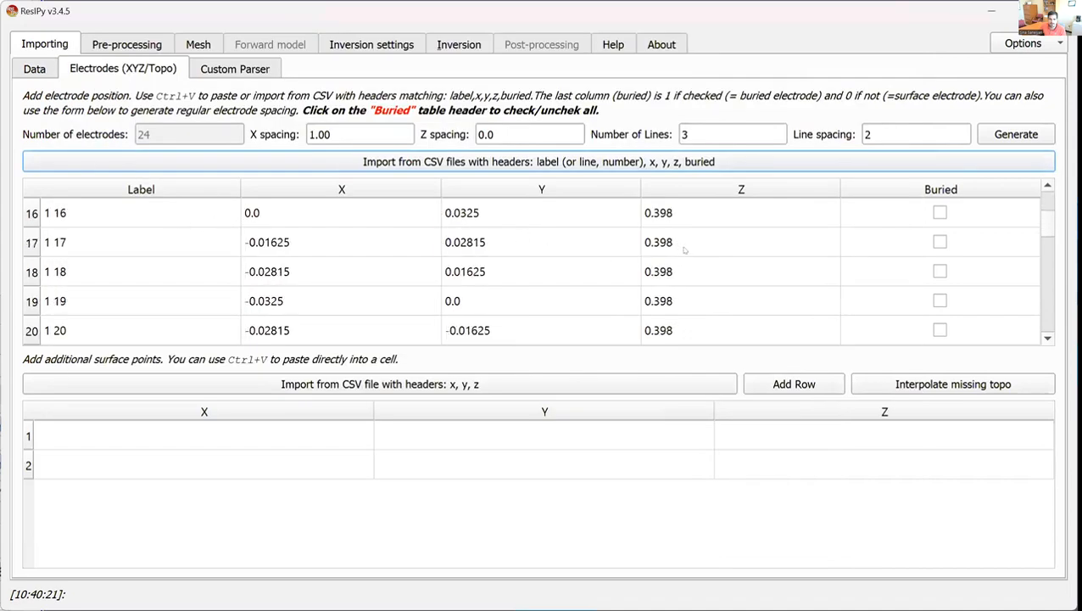
{"action": "scroll", "coordinate": [357, 273], "scroll_direction": "up", "scroll_amount": 7}
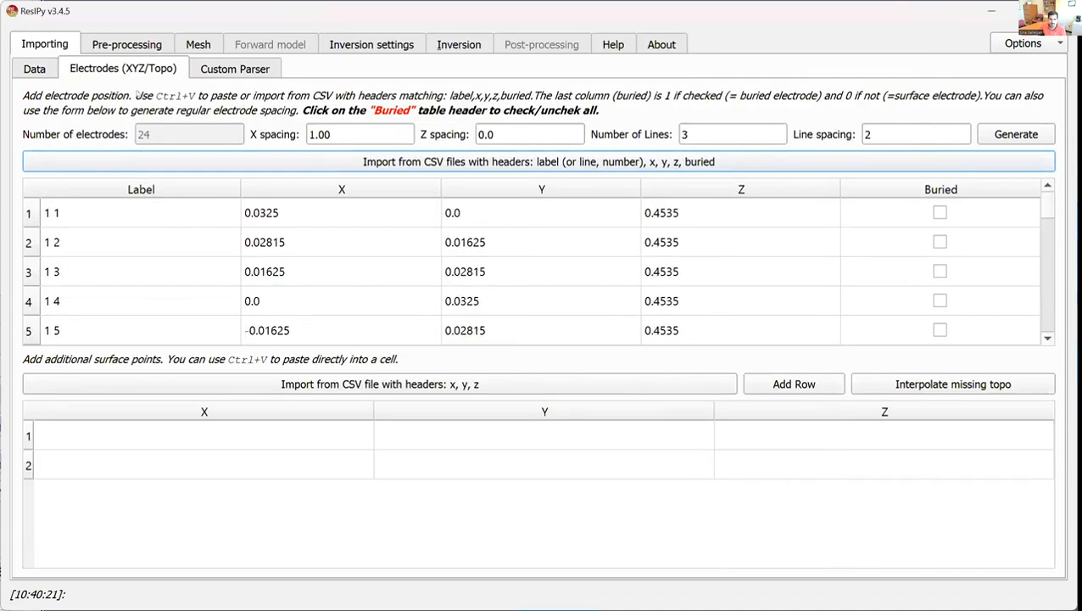
Inspect the column's electrode rings and apparent resistivity points in the 3D data plot.
{"action": "left_click", "coordinate": [35, 69]}
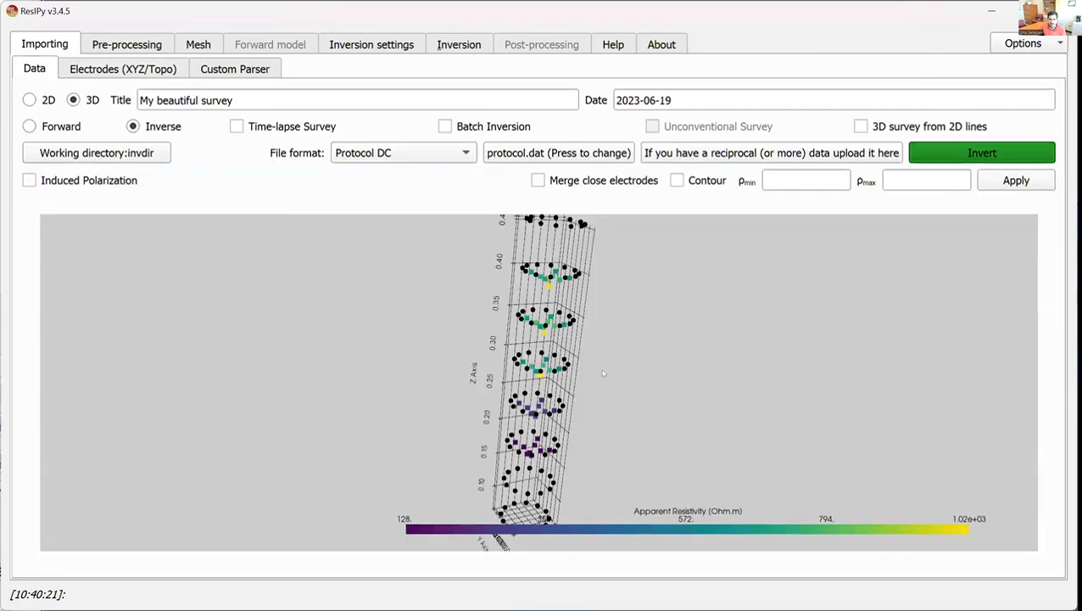
{"action": "left_click_drag", "start_coordinate": [603, 372], "coordinate": [529, 367]}
{"action": "scroll", "coordinate": [451, 356], "scroll_direction": "up", "scroll_amount": 2}
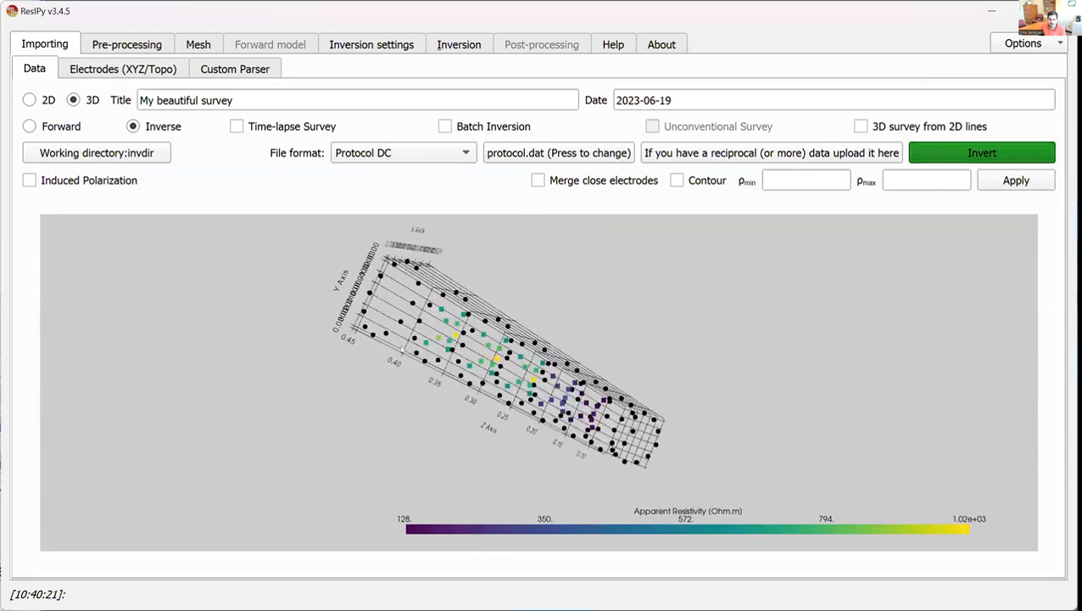
Create a Cylinder (column) mesh for the imported column electrodes, keeping the default growth factor and bottom/top limits.
{"action": "left_click_drag", "start_coordinate": [375, 313], "coordinate": [604, 258]}
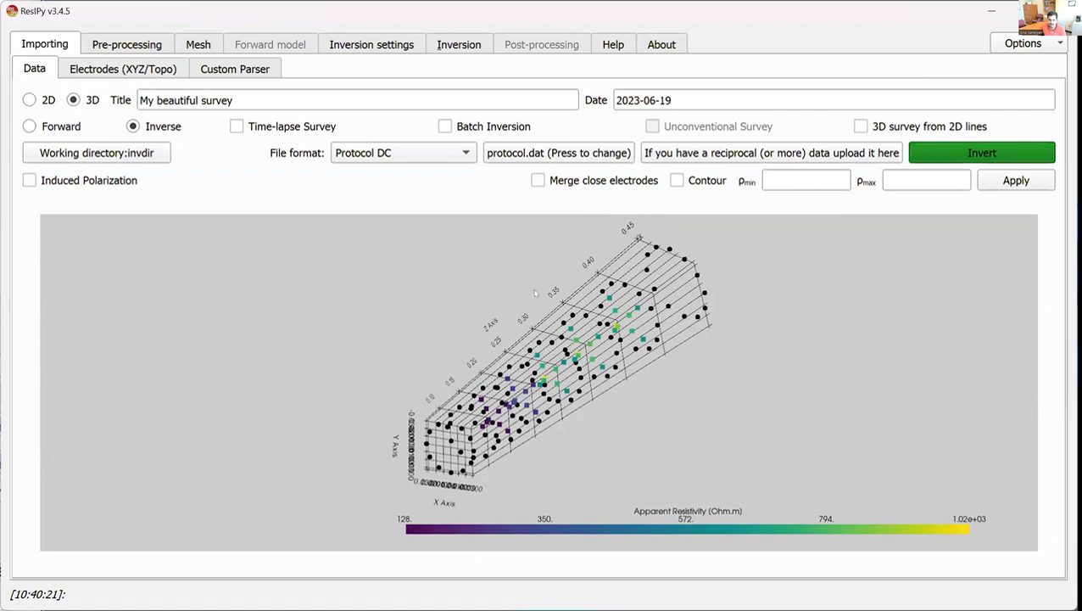
{"action": "left_click_drag", "start_coordinate": [731, 324], "coordinate": [801, 333]}
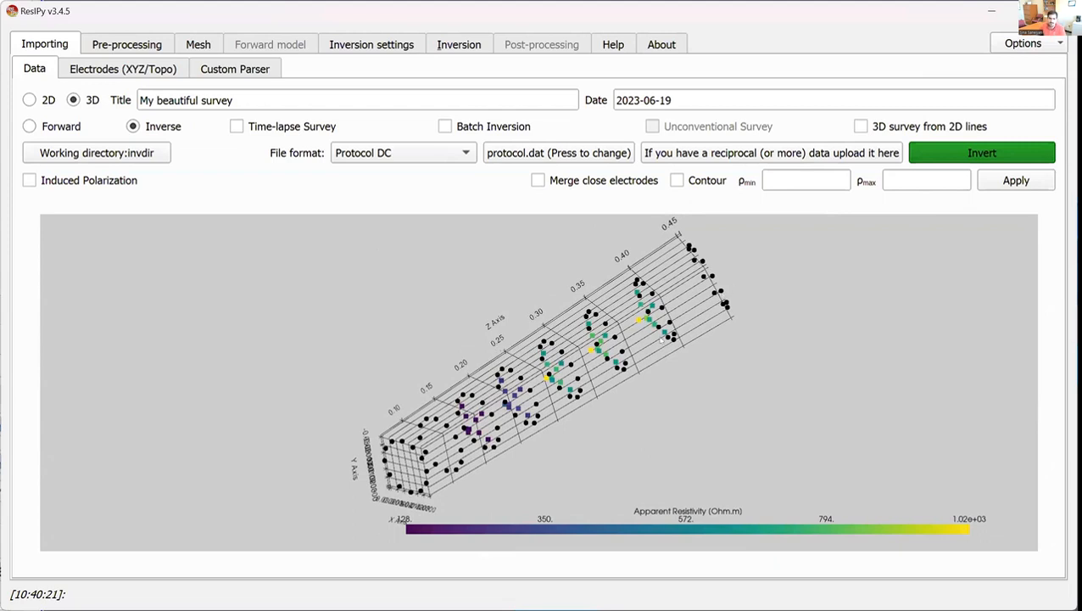
{"action": "left_click", "coordinate": [198, 44]}
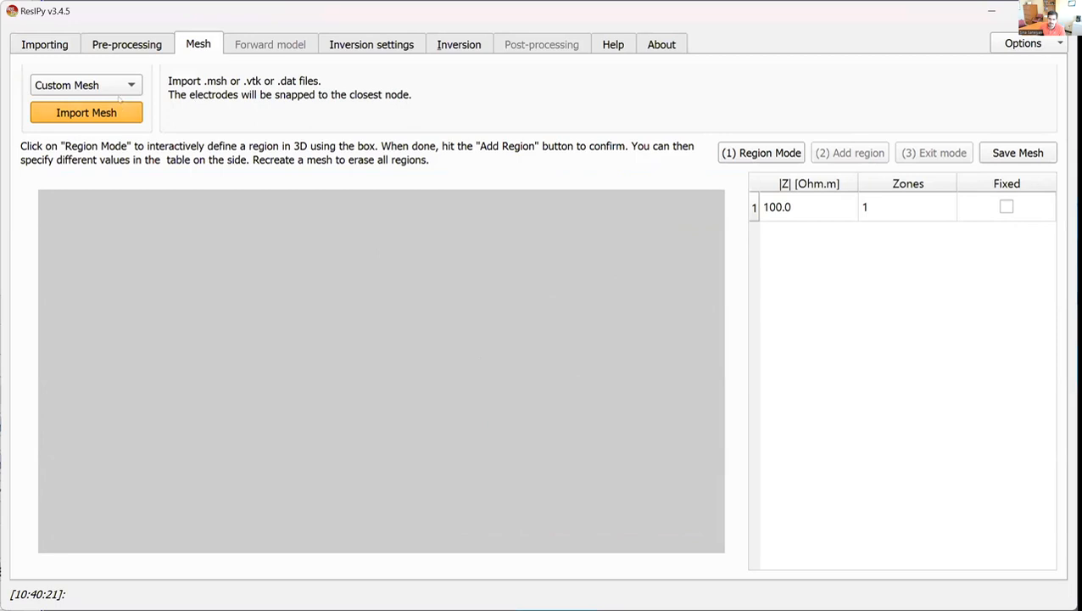
{"action": "left_click", "coordinate": [95, 85]}
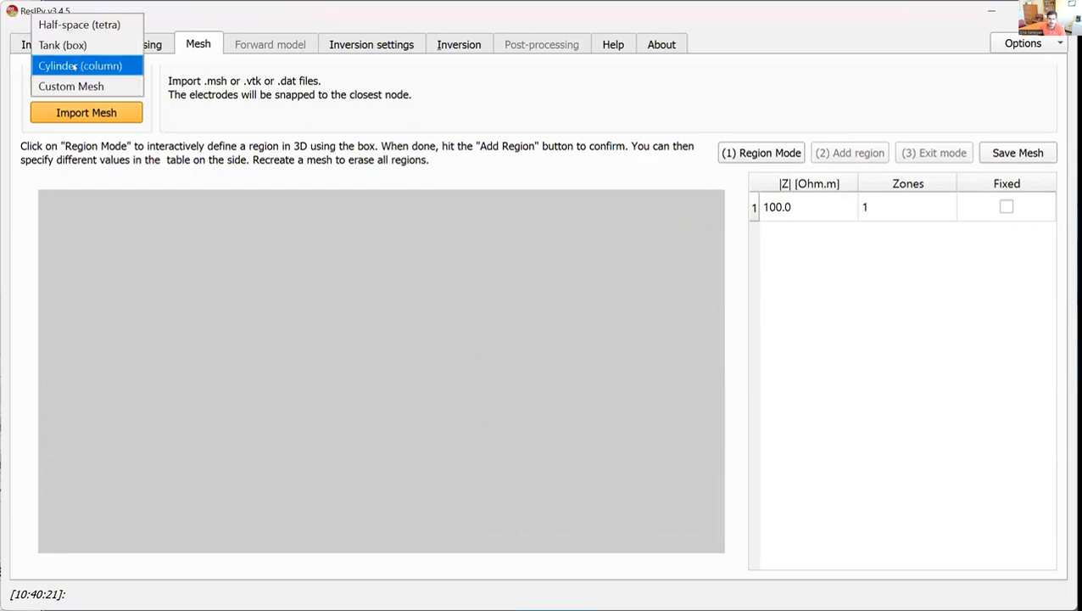
{"action": "left_click", "coordinate": [75, 67]}
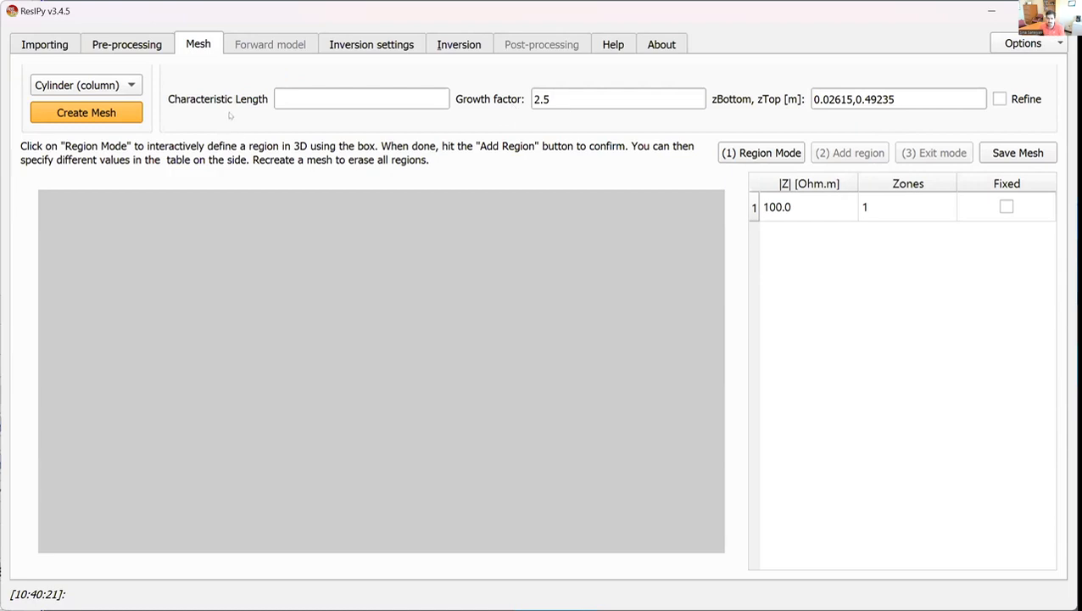
{"action": "left_click", "coordinate": [86, 112]}
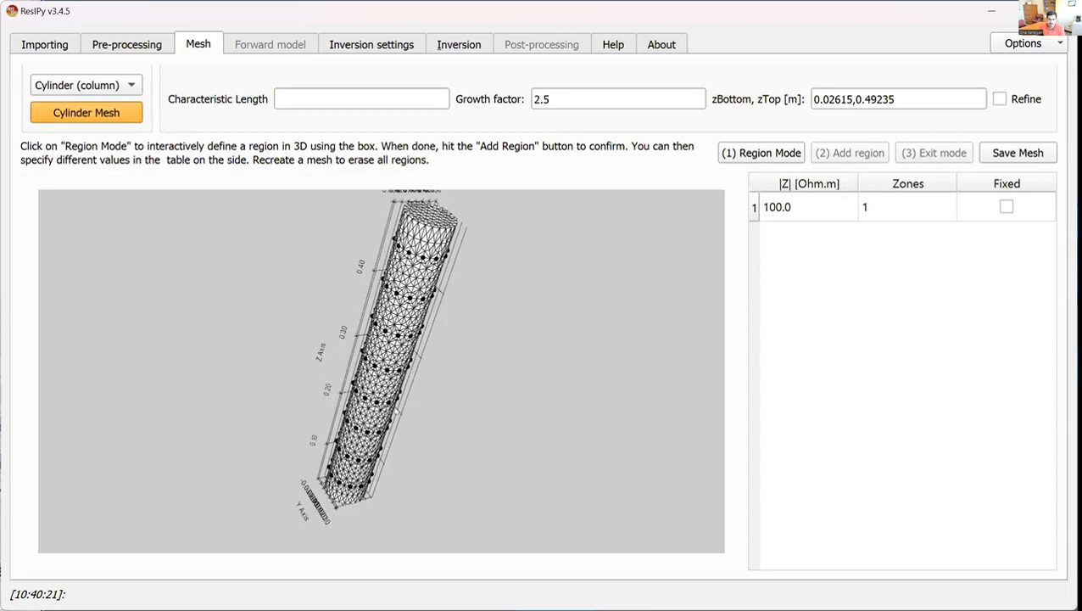
Examine the cylinder mesh and its electrode rings from several sides in the 3D mesh view.
{"action": "left_click_drag", "start_coordinate": [396, 409], "coordinate": [484, 287]}
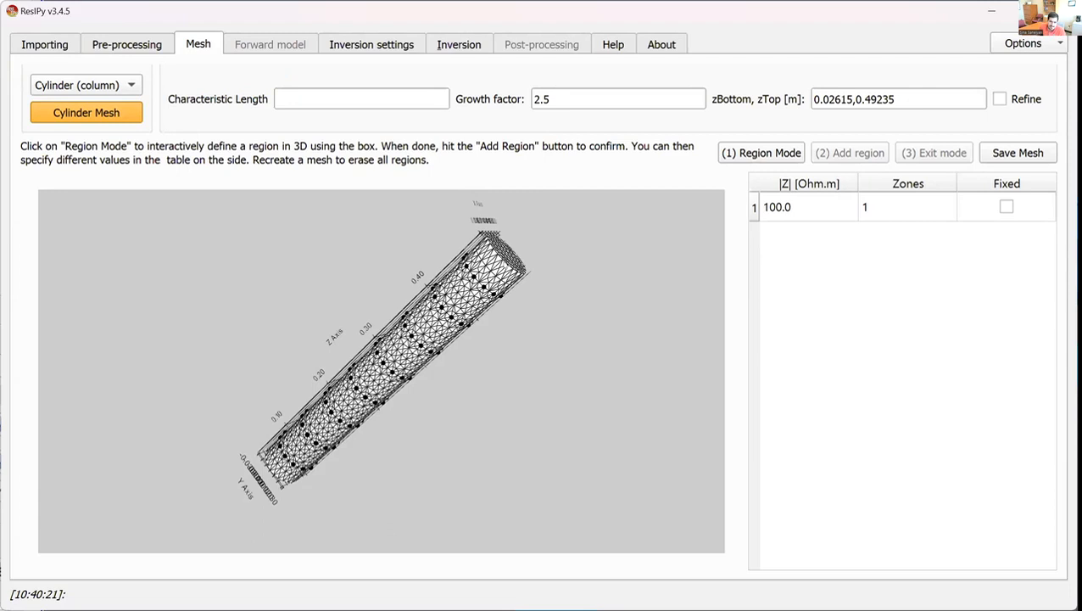
{"action": "left_click_drag", "start_coordinate": [484, 287], "coordinate": [500, 275]}
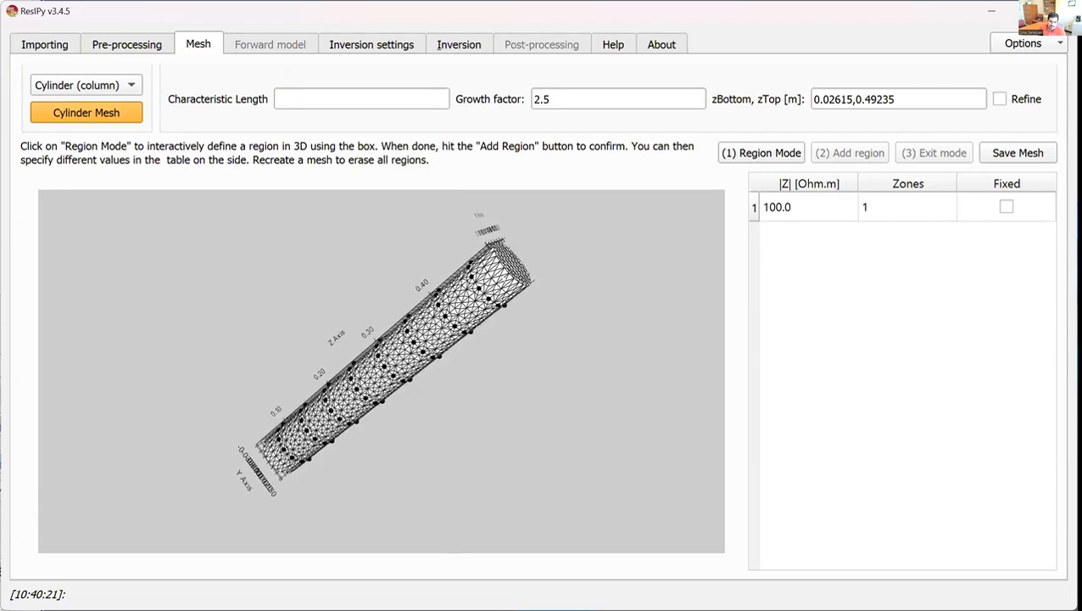
{"action": "left_click_drag", "start_coordinate": [341, 414], "coordinate": [332, 331]}
{"action": "left_click_drag", "start_coordinate": [246, 472], "coordinate": [533, 303]}
{"action": "left_click_drag", "start_coordinate": [474, 271], "coordinate": [514, 278]}
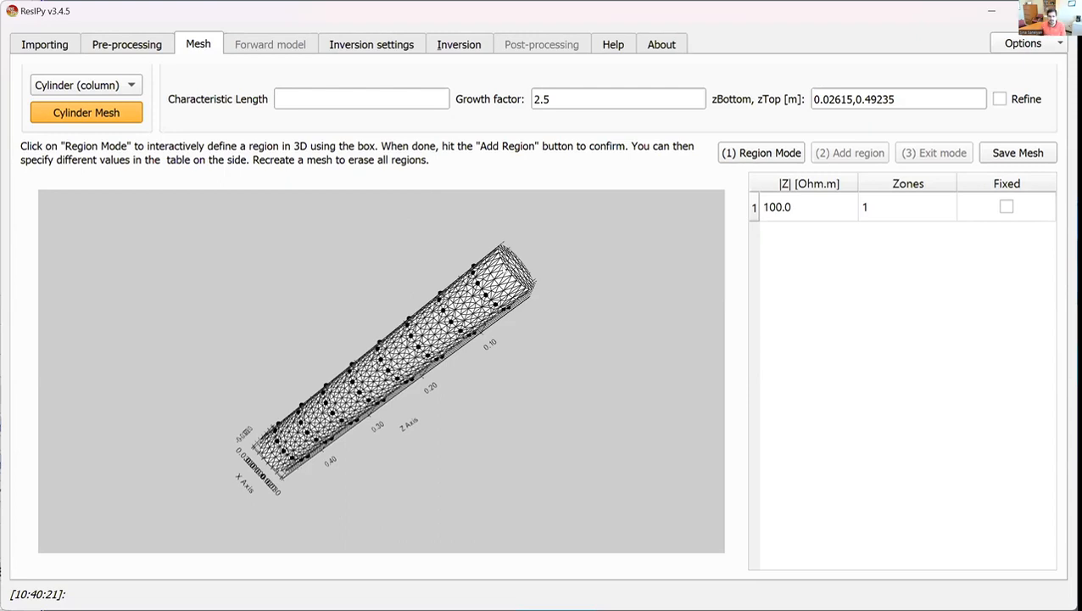
{"action": "left_click_drag", "start_coordinate": [327, 424], "coordinate": [624, 373]}
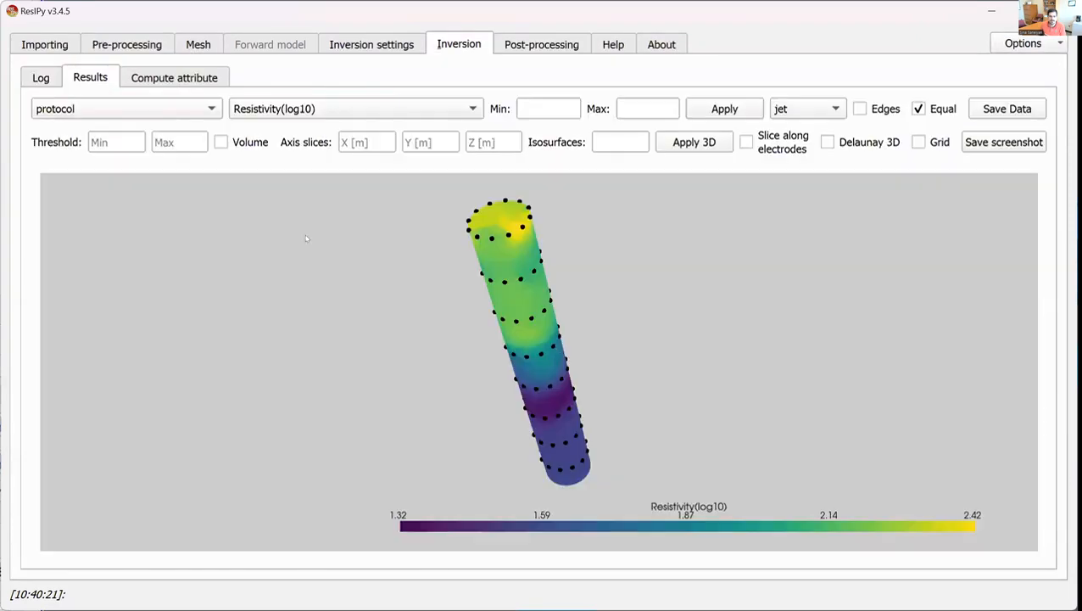
Show the grid around the inverted column and examine the resistivity distribution along its length.
{"action": "left_click_drag", "start_coordinate": [729, 342], "coordinate": [668, 303]}
{"action": "left_click", "coordinate": [918, 143]}
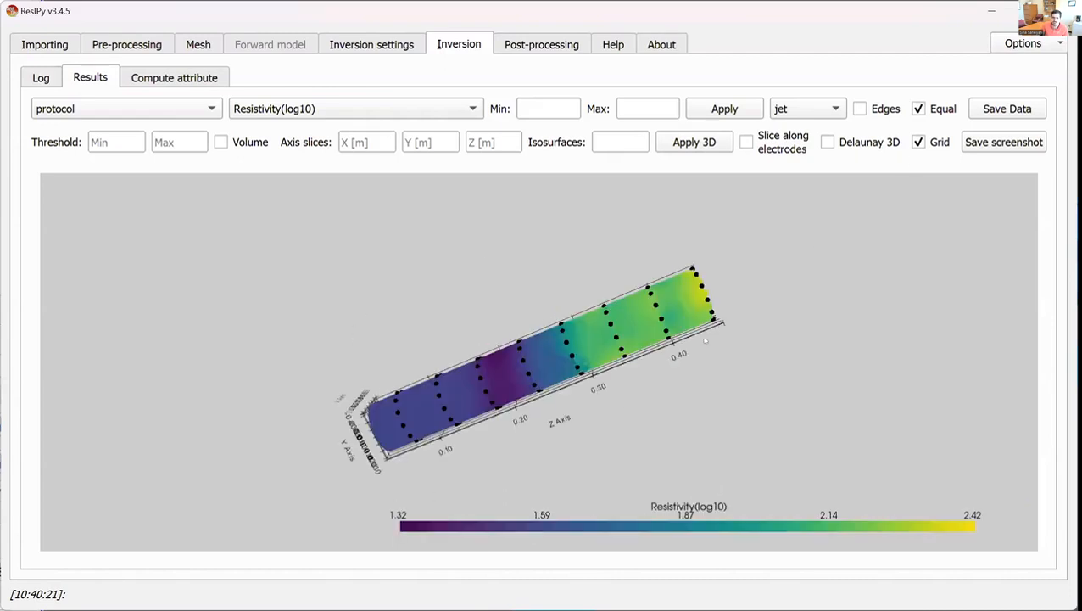
{"action": "mouse_move", "coordinate": [678, 313]}
{"action": "left_mouse_down"}
{"action": "mouse_move", "coordinate": [608, 313]}
{"action": "mouse_move", "coordinate": [441, 363]}
{"action": "mouse_move", "coordinate": [707, 293]}
{"action": "mouse_move", "coordinate": [770, 288]}
{"action": "mouse_move", "coordinate": [677, 299]}
{"action": "left_mouse_up"}
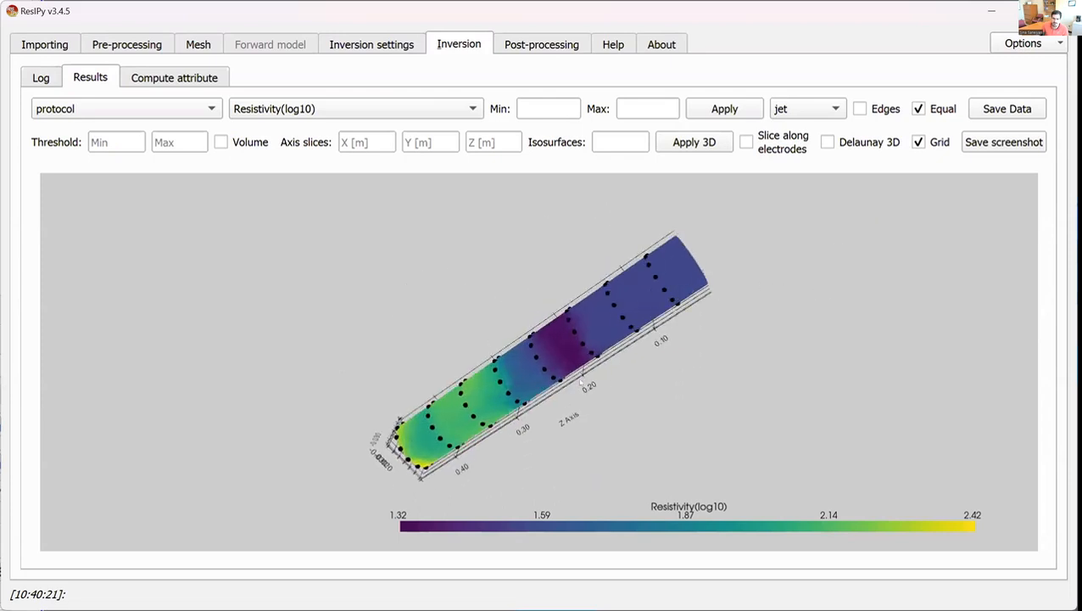
{"action": "left_click_drag", "start_coordinate": [448, 472], "coordinate": [451, 458]}
{"action": "left_click_drag", "start_coordinate": [519, 355], "coordinate": [378, 371]}
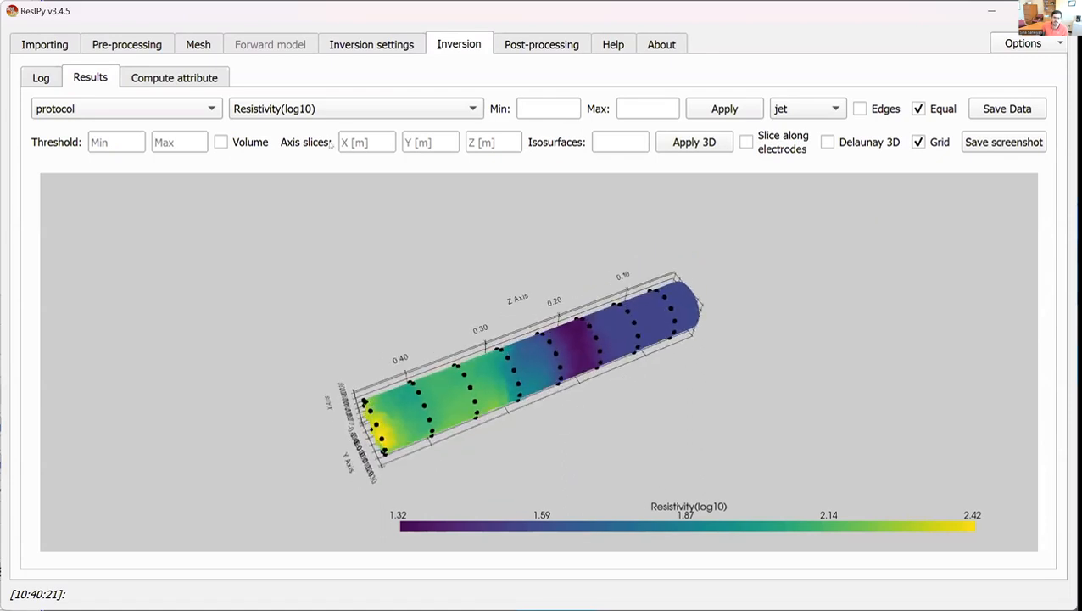
Enable "Do not crop the output" in the advanced inversion settings and rerun the inversion to get the full column result.
{"action": "left_click", "coordinate": [335, 46]}
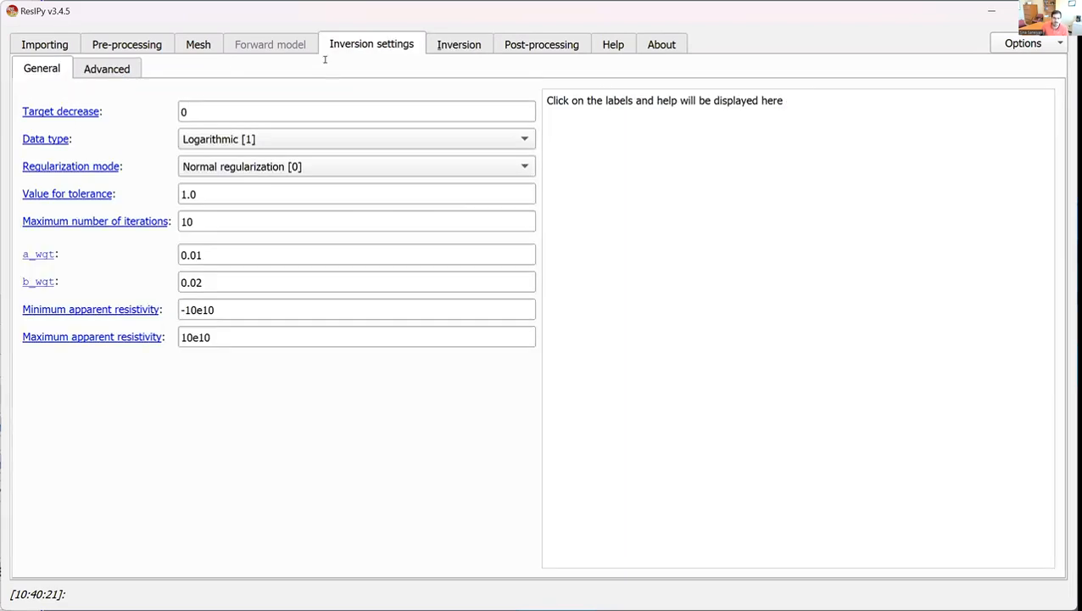
{"action": "left_click", "coordinate": [122, 70]}
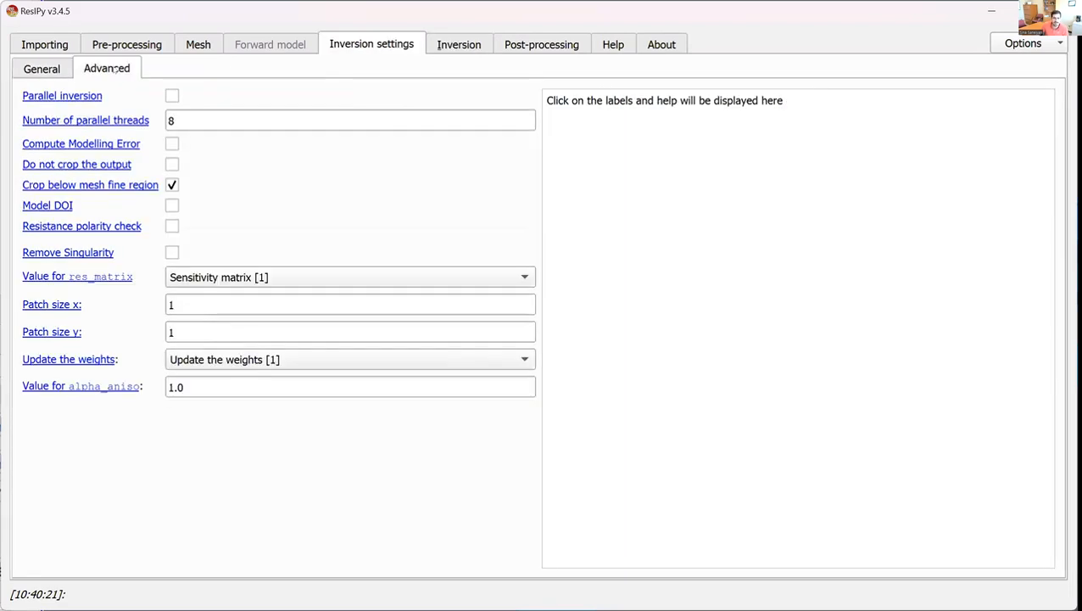
{"action": "left_click", "coordinate": [172, 164]}
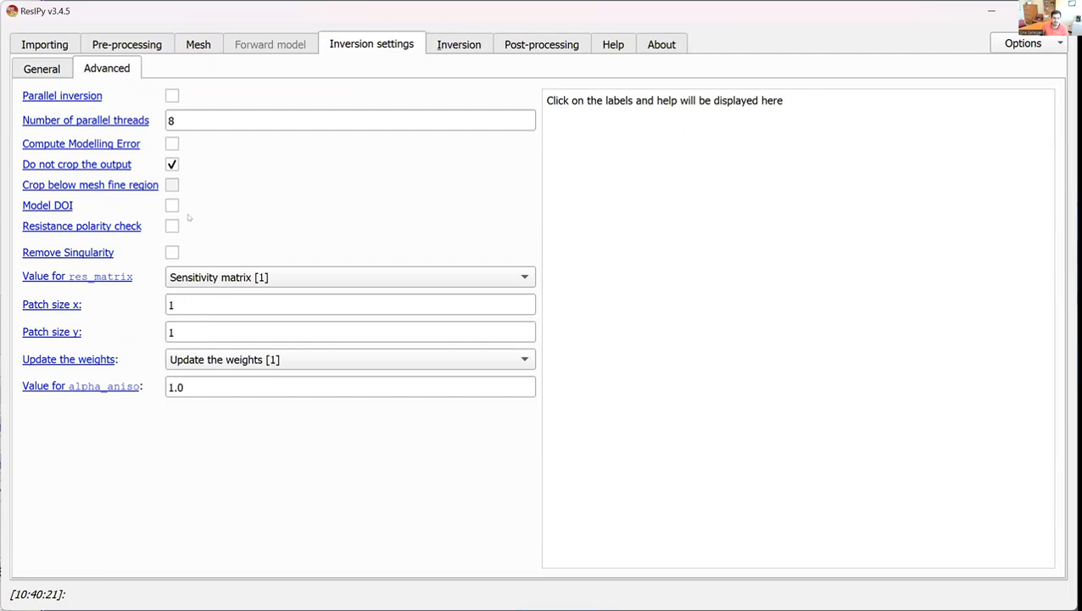
{"action": "left_click", "coordinate": [457, 45]}
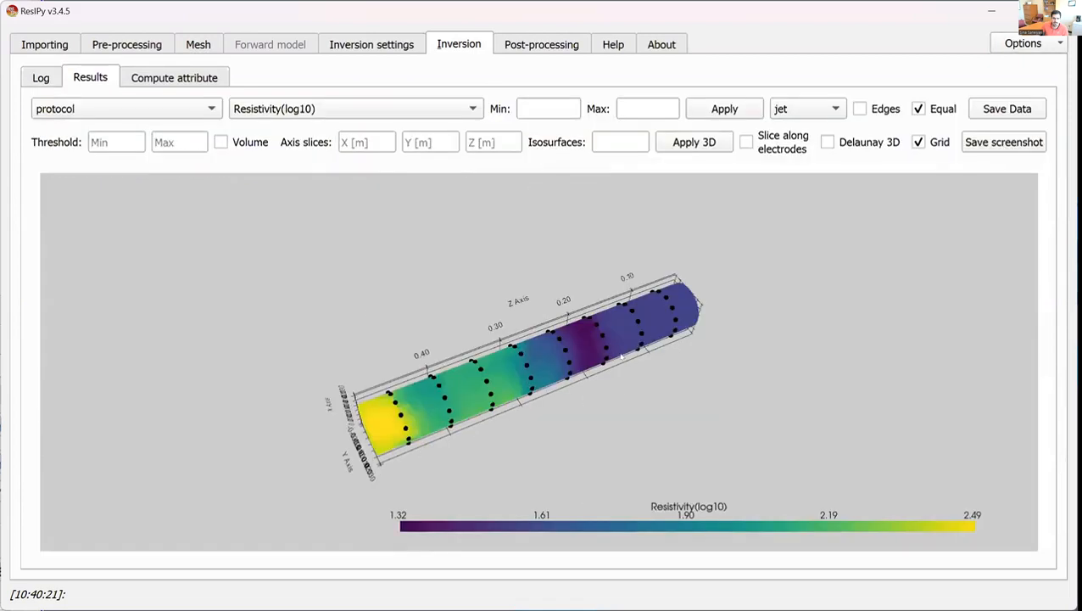
Examine the uncropped resistivity column from different angles and briefly try slicing it along the electrodes.
{"action": "left_click_drag", "start_coordinate": [620, 356], "coordinate": [502, 399]}
{"action": "left_click_drag", "start_coordinate": [635, 311], "coordinate": [614, 312]}
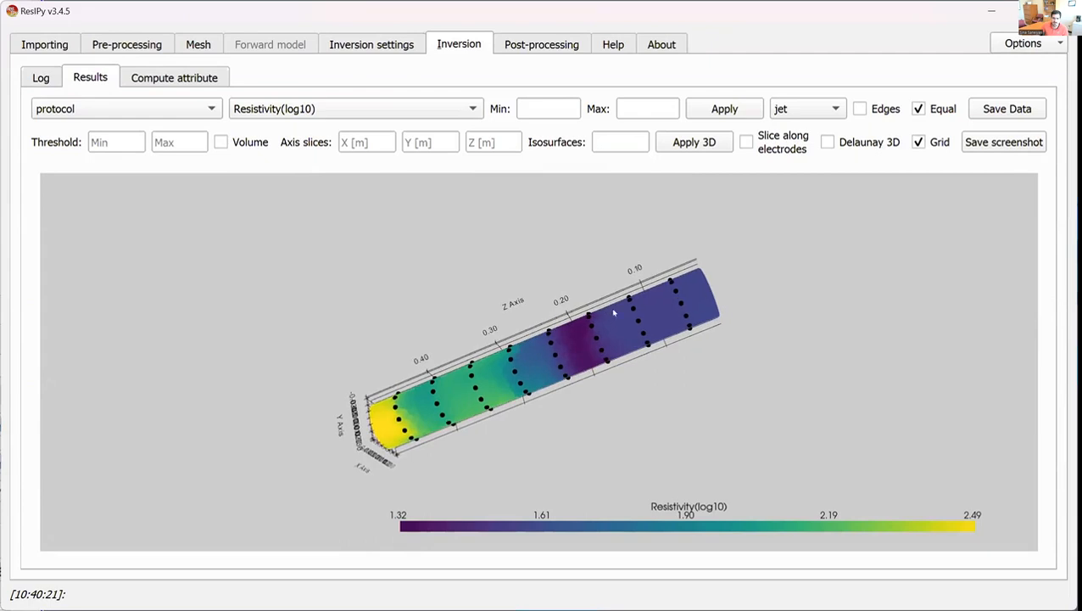
{"action": "left_click_drag", "start_coordinate": [590, 391], "coordinate": [411, 340]}
{"action": "left_click_drag", "start_coordinate": [573, 343], "coordinate": [603, 342]}
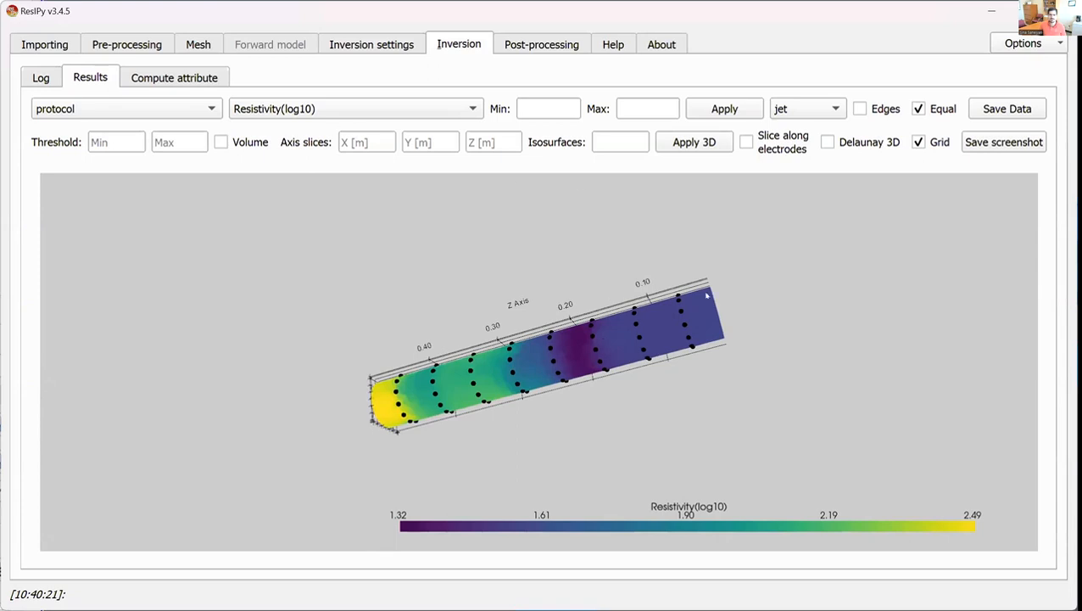
{"action": "left_click_drag", "start_coordinate": [707, 294], "coordinate": [707, 217]}
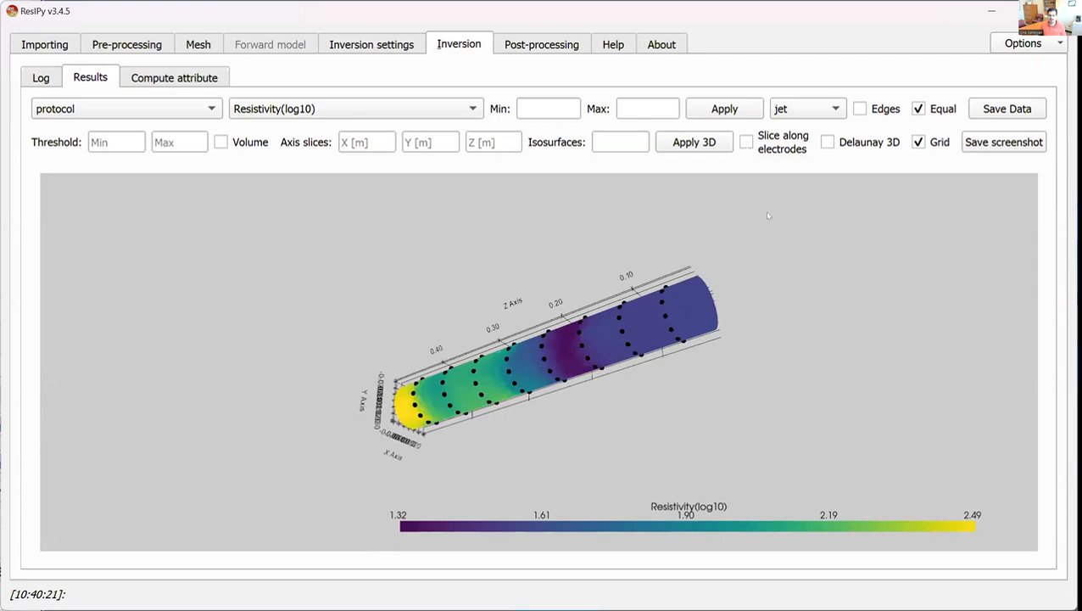
{"action": "left_click", "coordinate": [745, 141]}
{"action": "left_click_drag", "start_coordinate": [369, 380], "coordinate": [428, 410]}
{"action": "left_click", "coordinate": [745, 142]}
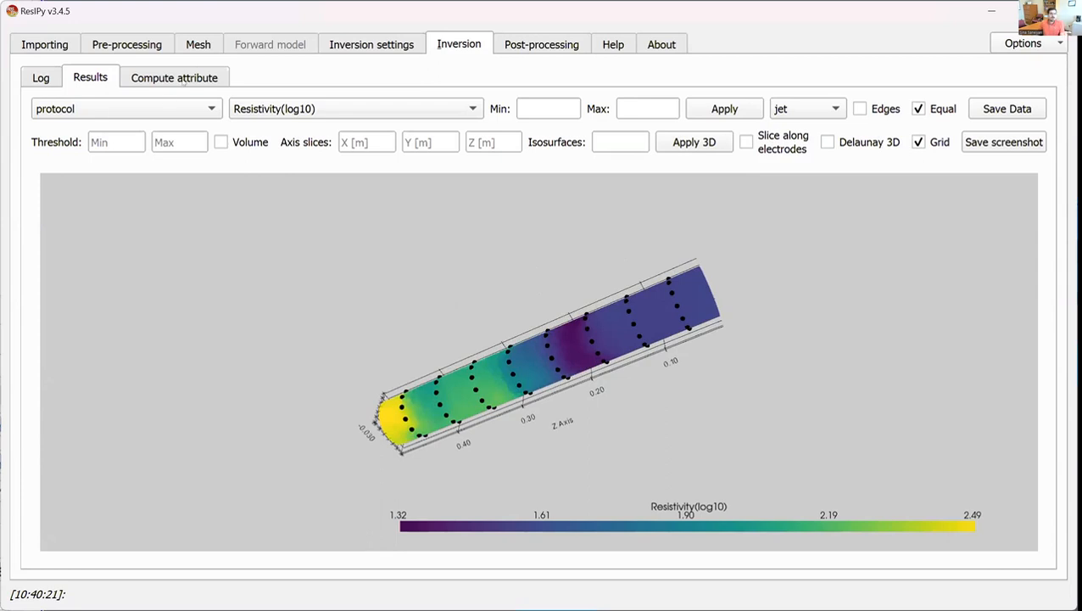
Review the formula syntax for computing a new attribute and check the exact names of the attributes available in the results.
{"action": "left_click", "coordinate": [182, 80]}
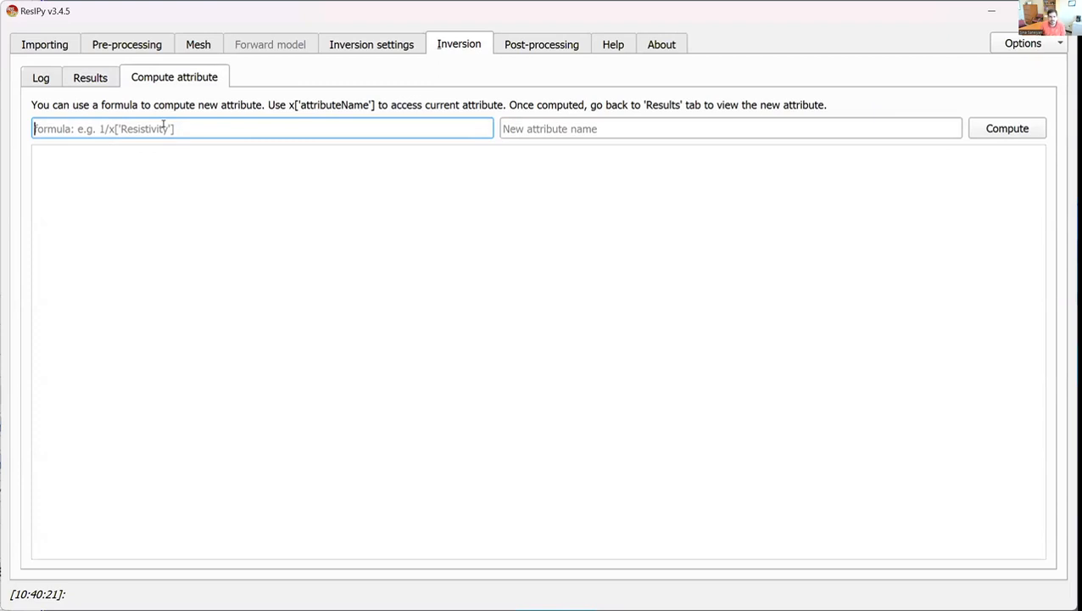
{"action": "left_click", "coordinate": [89, 77]}
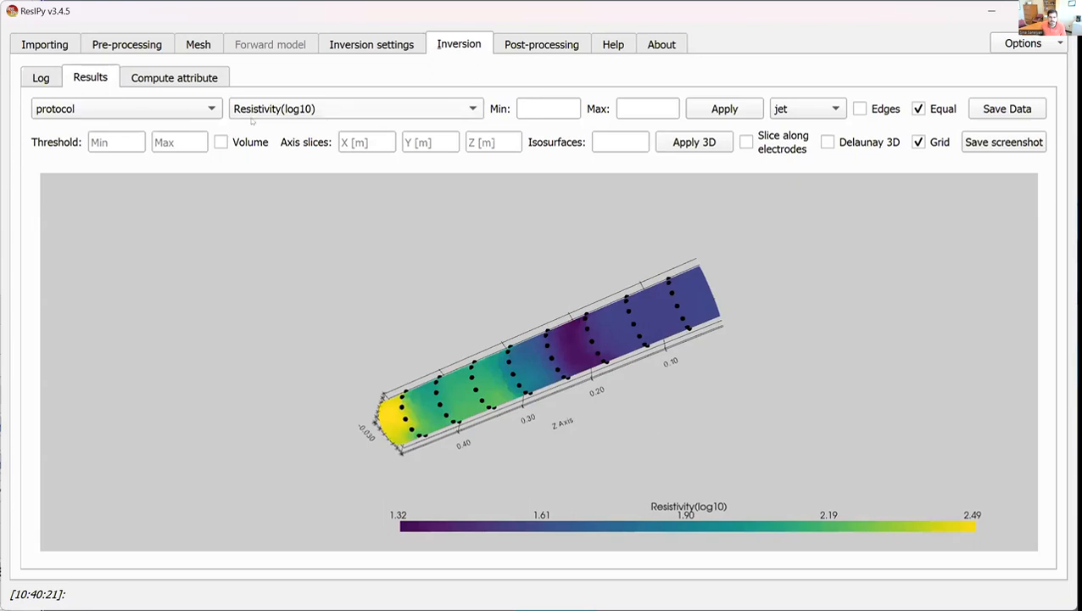
{"action": "left_click", "coordinate": [251, 116]}
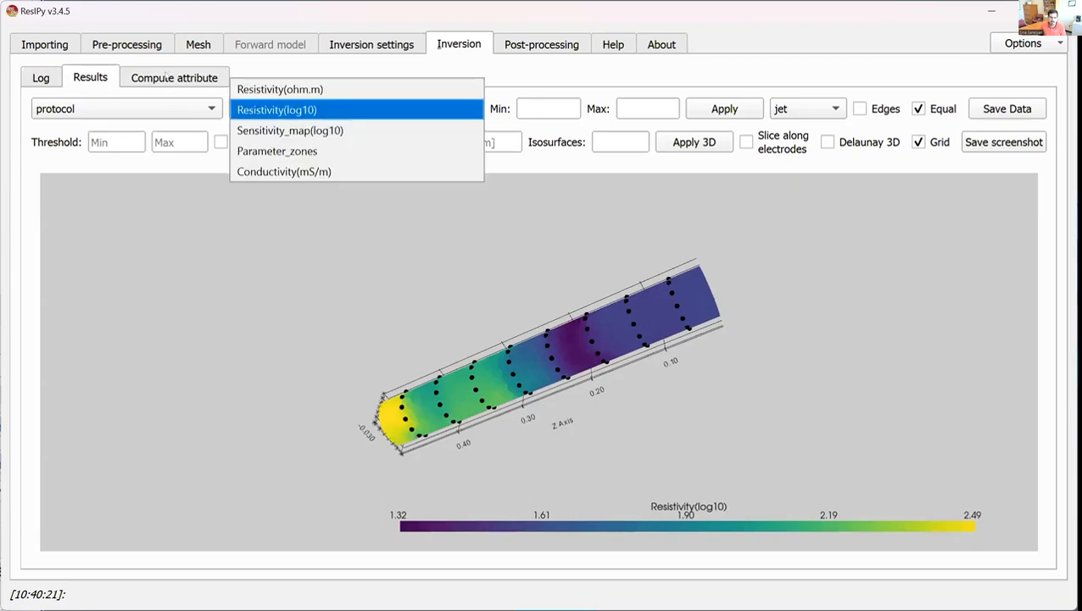
{"action": "left_click", "coordinate": [167, 77]}
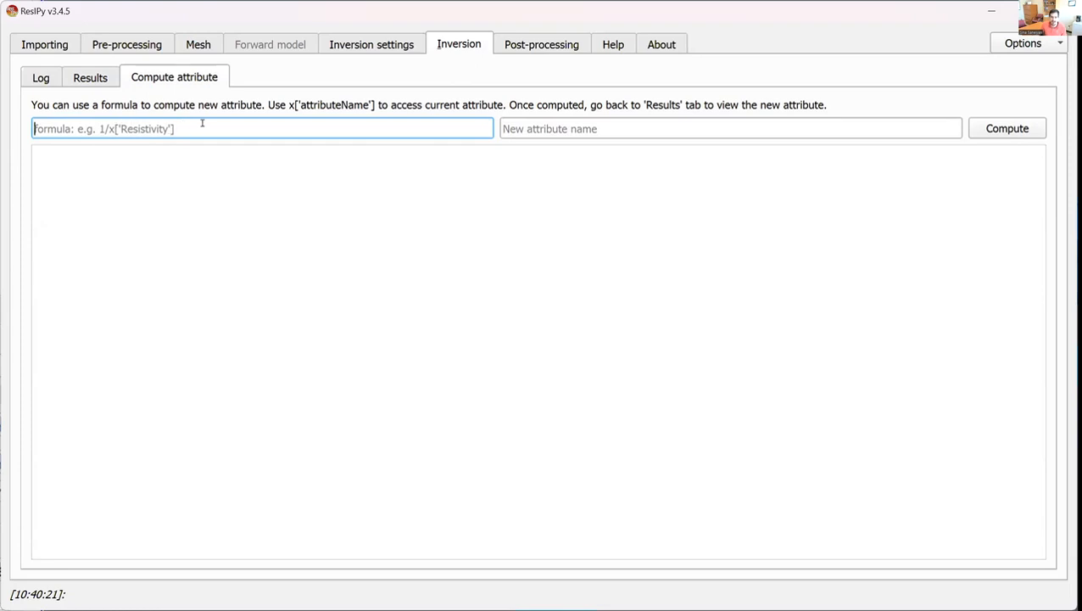
{"action": "left_click", "coordinate": [98, 82]}
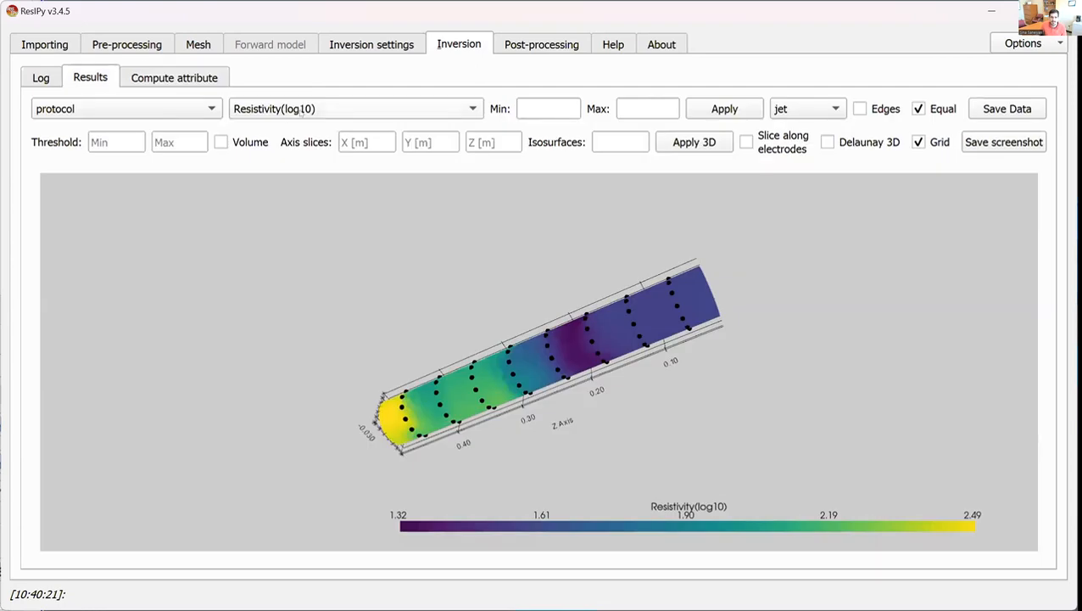
{"action": "left_click", "coordinate": [280, 102]}
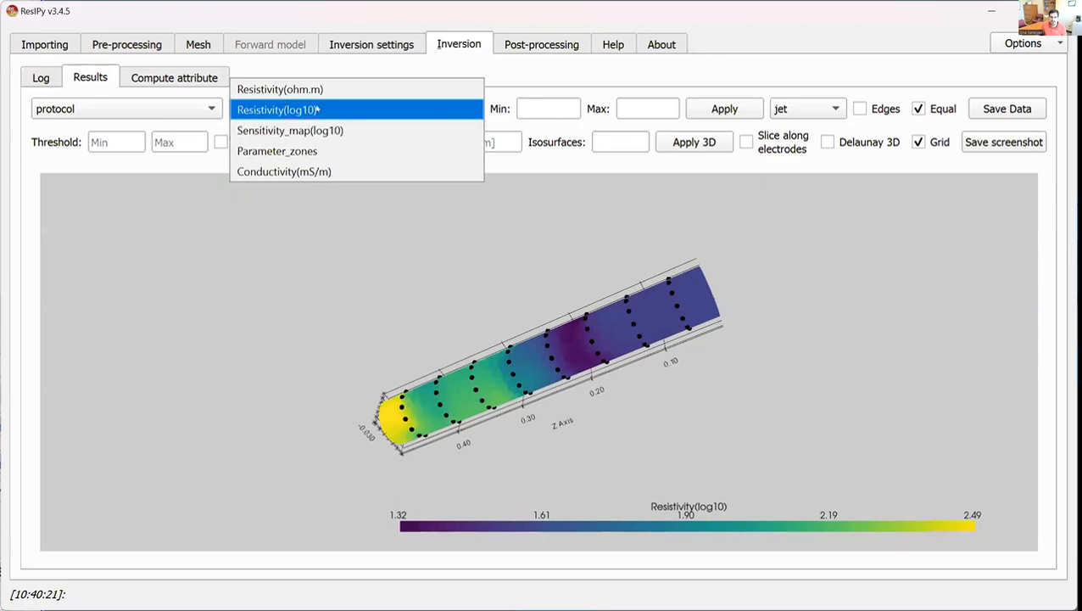
{"action": "left_click", "coordinate": [183, 79]}
{"action": "left_click", "coordinate": [106, 77]}
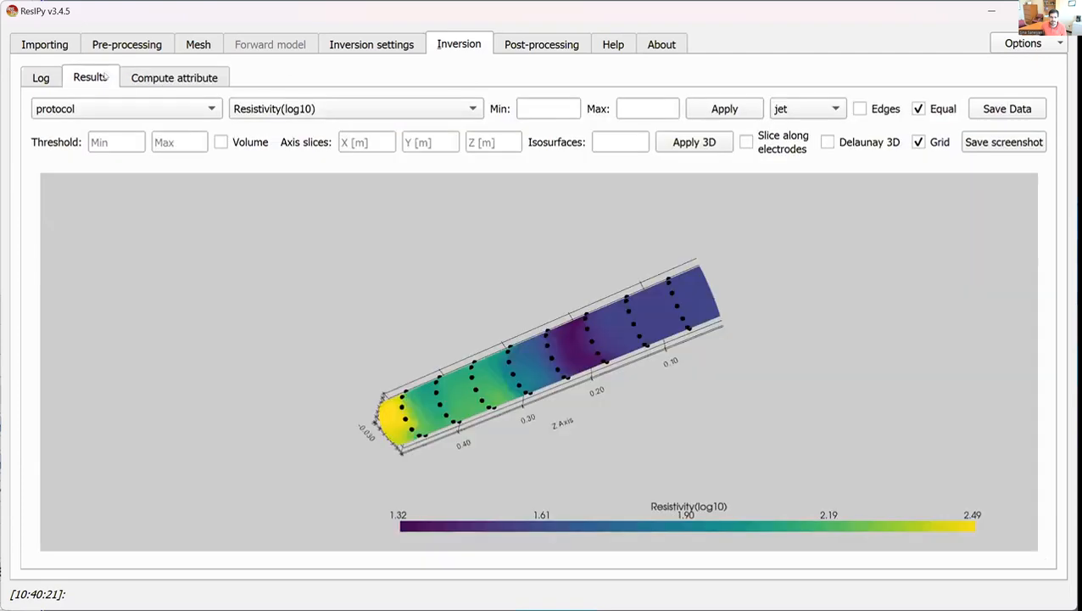
{"action": "left_click", "coordinate": [284, 109]}
Enter the formula 1/x['Resistivity(ohm.m)'] for the new attribute and check the attribute name against those available in the results.
{"action": "left_click", "coordinate": [149, 78]}
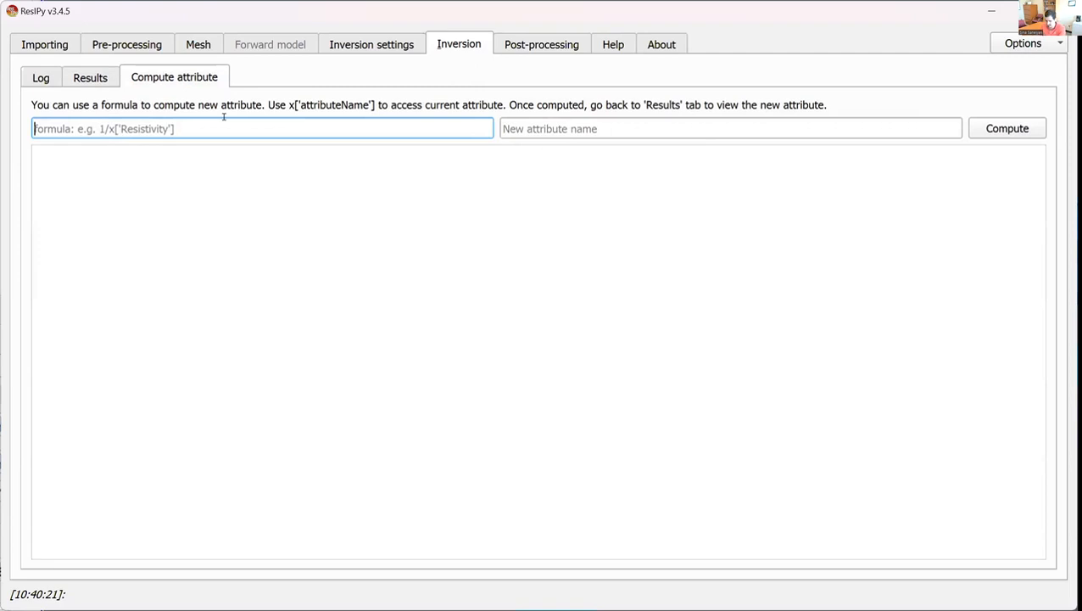
{"action": "type", "text": "1/x"}
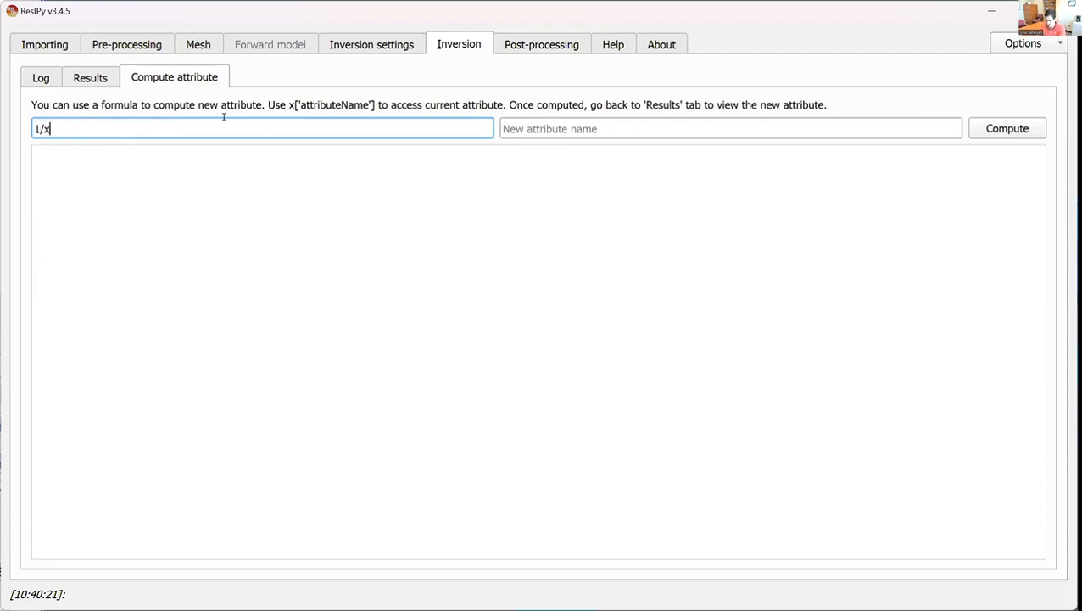
{"action": "type", "text": "['Resistivity(ohm.m)'"}
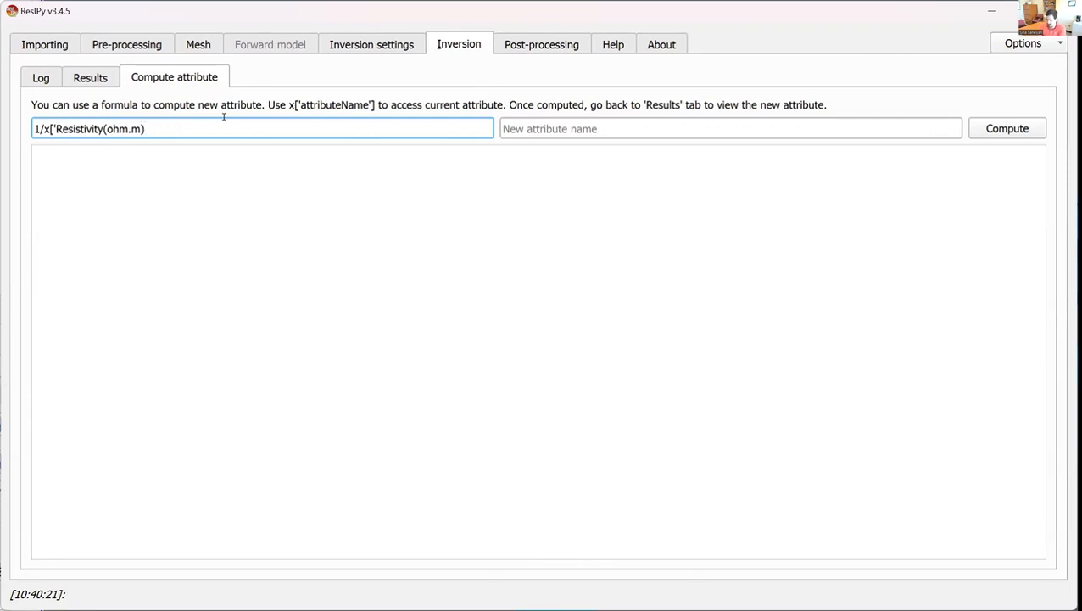
{"action": "type", "text": "]"}
{"action": "left_click", "coordinate": [50, 128]}
{"action": "left_click", "coordinate": [95, 77]}
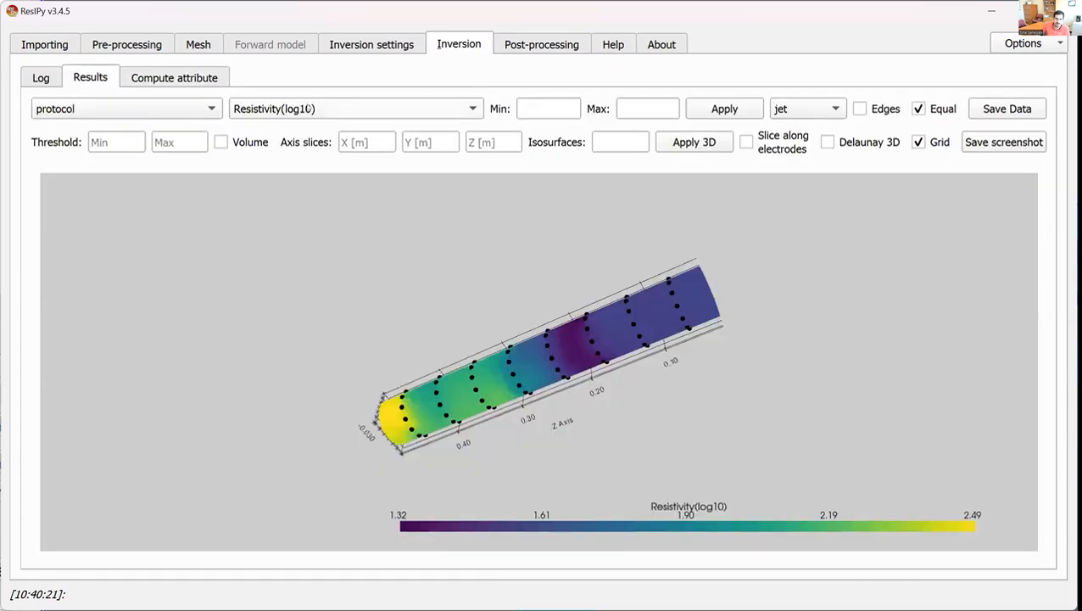
{"action": "left_click", "coordinate": [309, 109]}
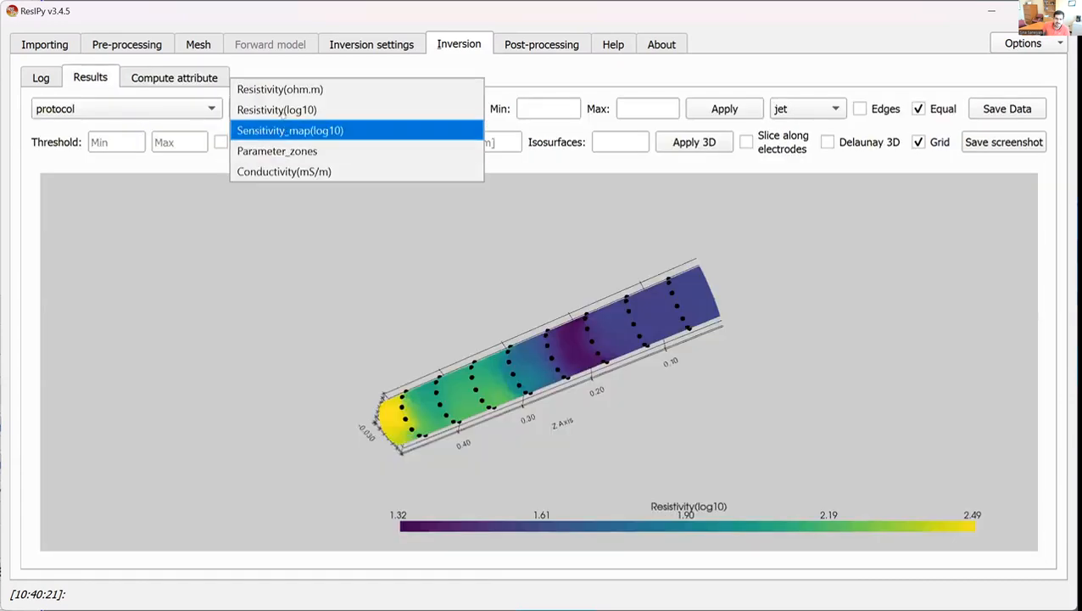
{"action": "left_click", "coordinate": [173, 76]}
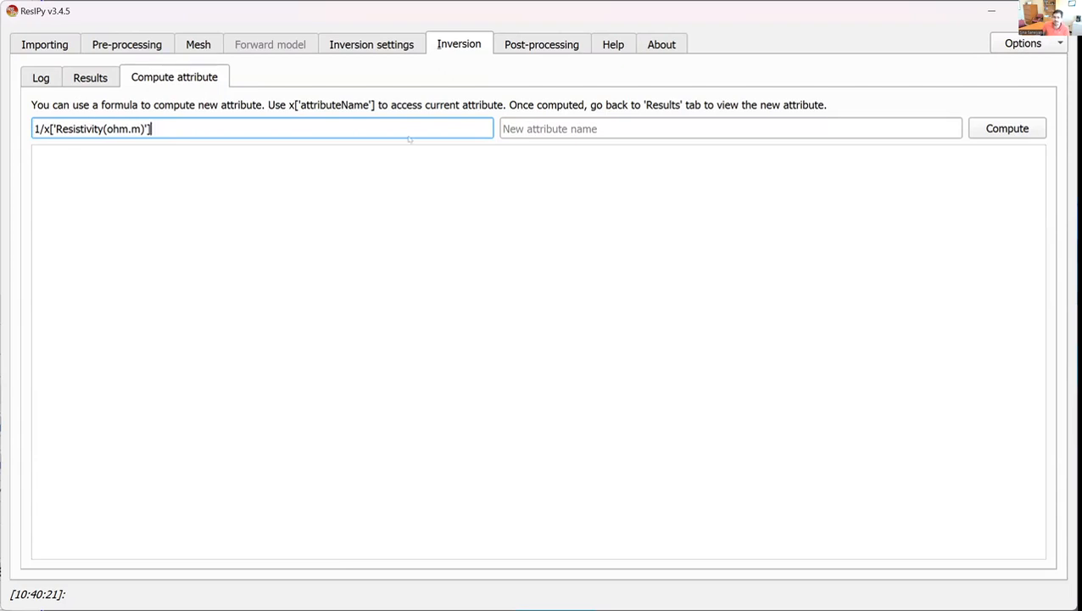
Name the new attribute "cond." and compute it from the entered formula.
{"action": "left_click", "coordinate": [550, 129]}
{"action": "type", "text": "cond."}
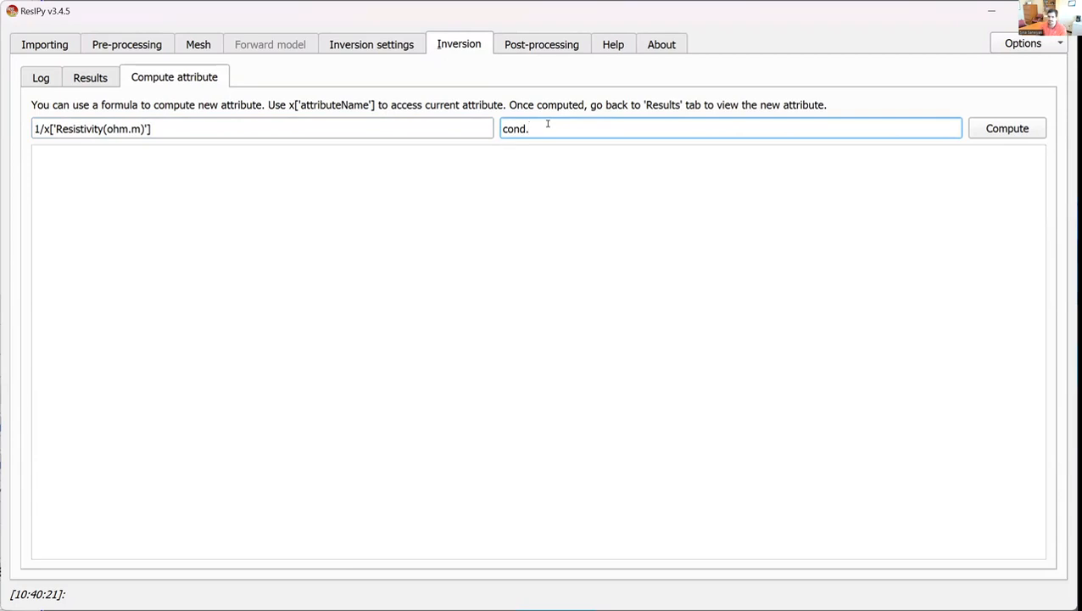
{"action": "left_click", "coordinate": [1004, 131]}
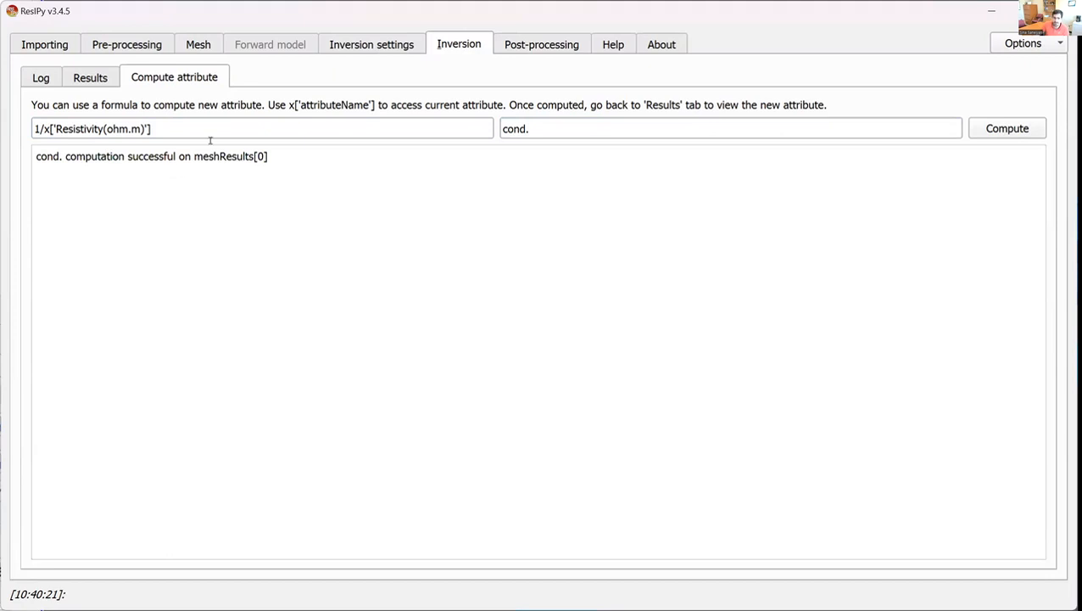
Display the computed cond. attribute on the inverted column in the results.
{"action": "left_click", "coordinate": [89, 78]}
{"action": "left_click", "coordinate": [339, 110]}
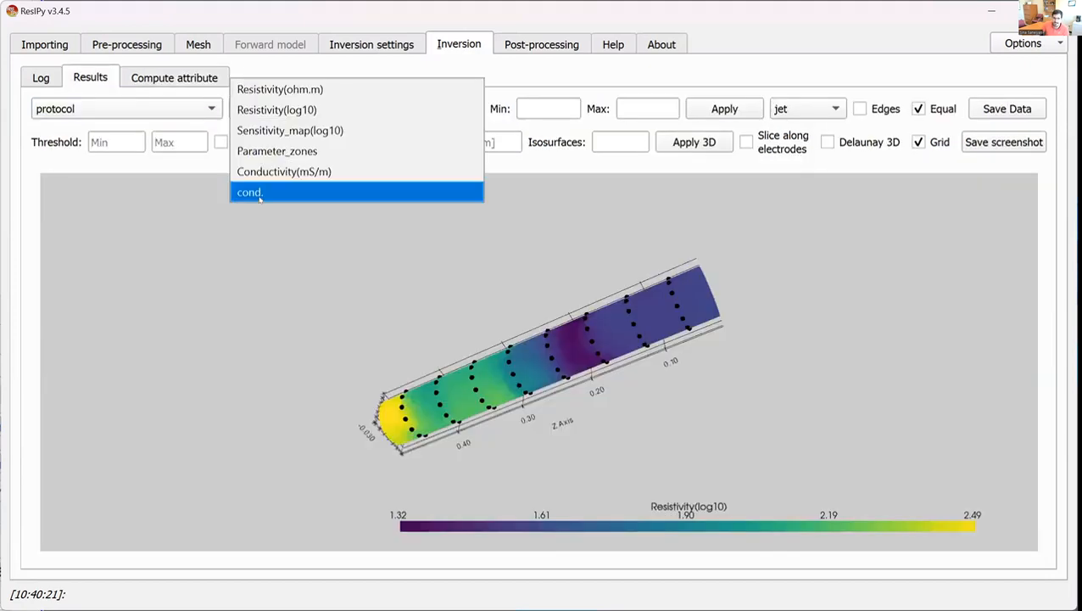
{"action": "left_click", "coordinate": [253, 193]}
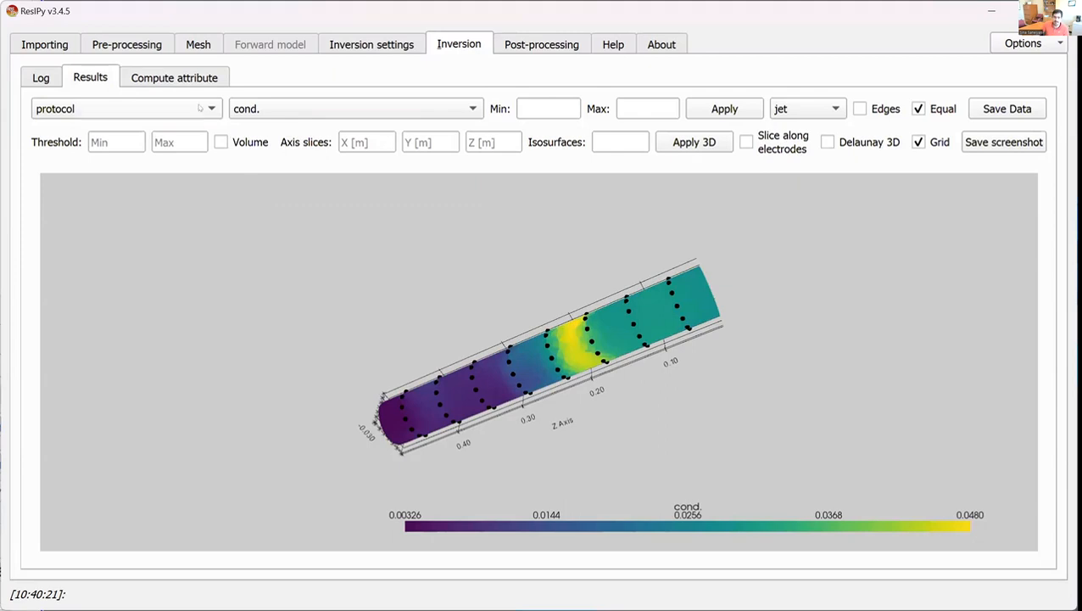
Try computing cond. with the x removed from the formula, and restore it to 1/x['Resistivity(ohm.m)'].
{"action": "left_click", "coordinate": [167, 81]}
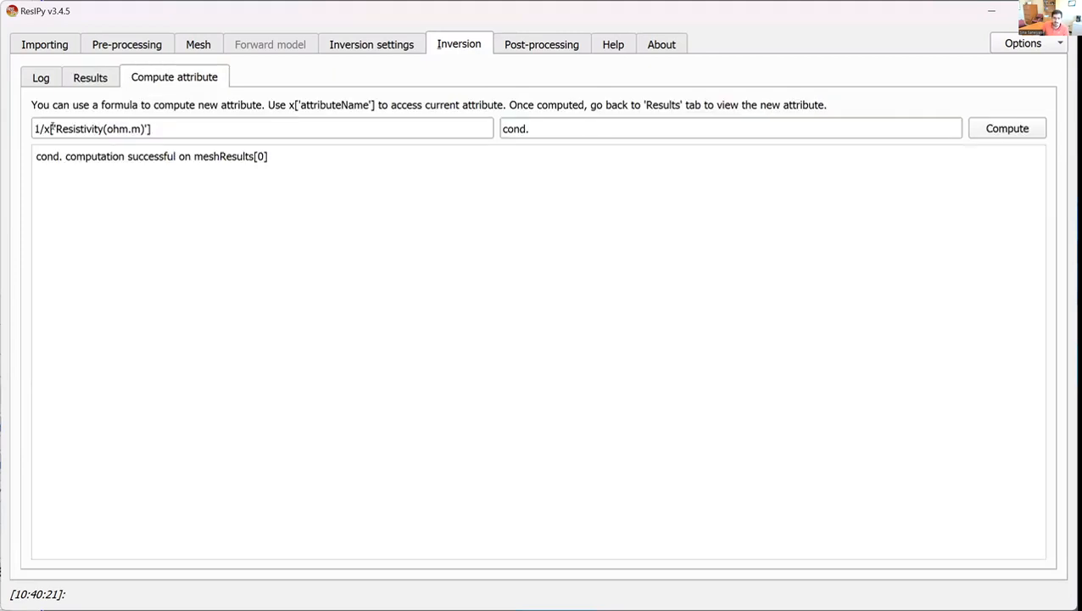
{"action": "left_click", "coordinate": [41, 128]}
{"action": "key", "text": "Delete"}
{"action": "left_click", "coordinate": [1007, 128]}
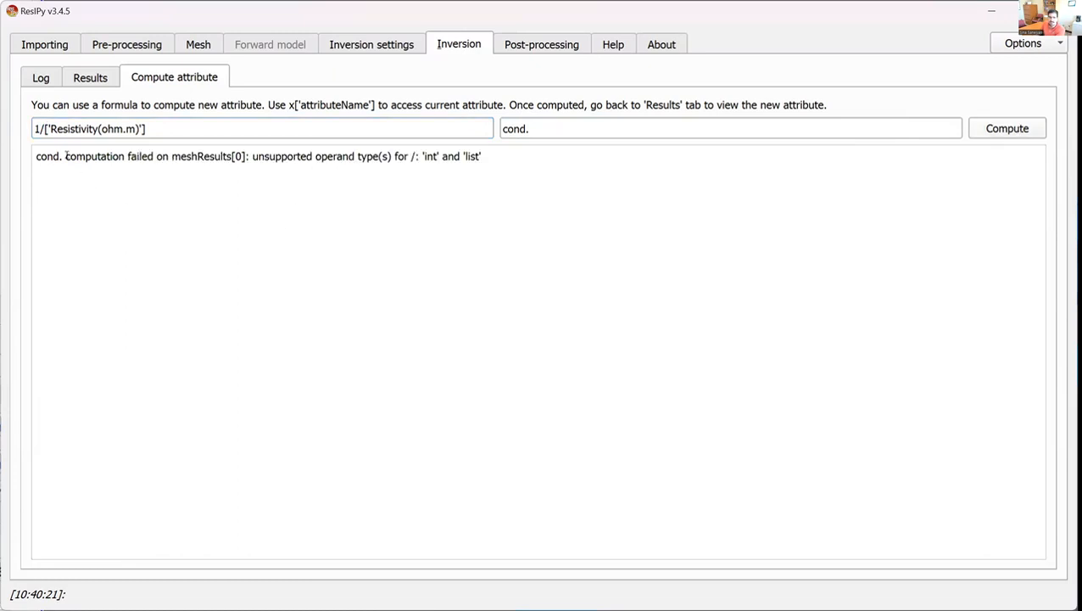
{"action": "left_click", "coordinate": [44, 129]}
{"action": "type", "text": "x"}
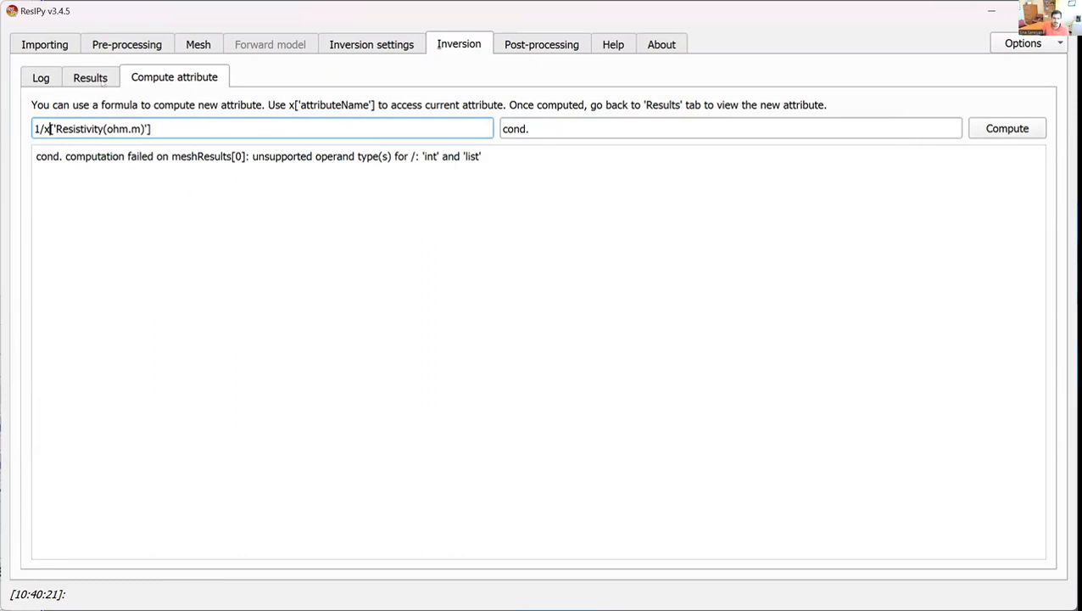
Revisit the cond. distribution in the results and bring up the cylinder mesh of the column.
{"action": "left_click", "coordinate": [95, 81]}
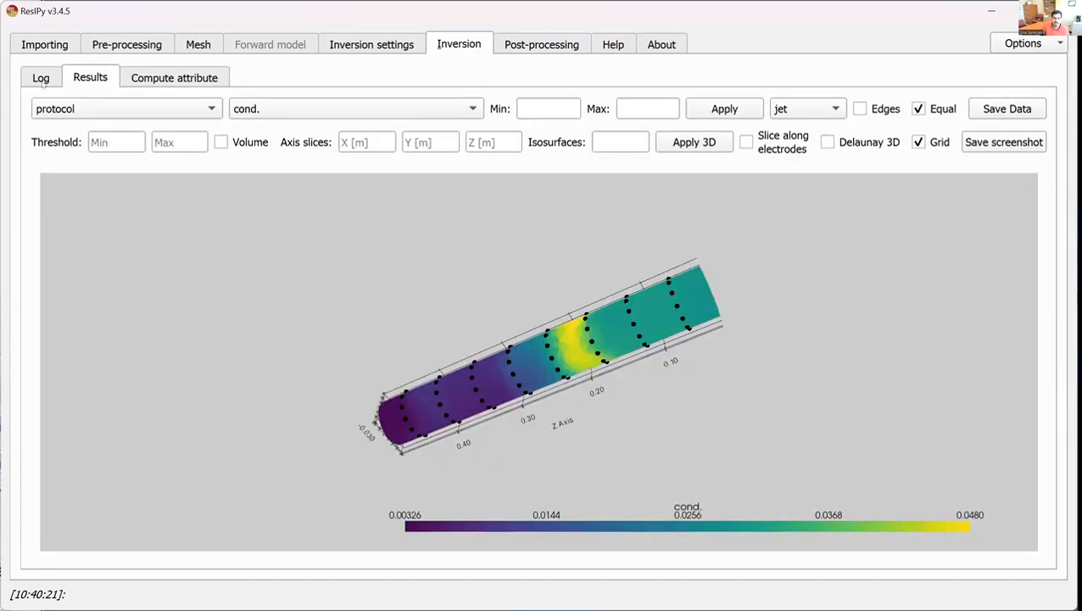
{"action": "left_click", "coordinate": [195, 46]}
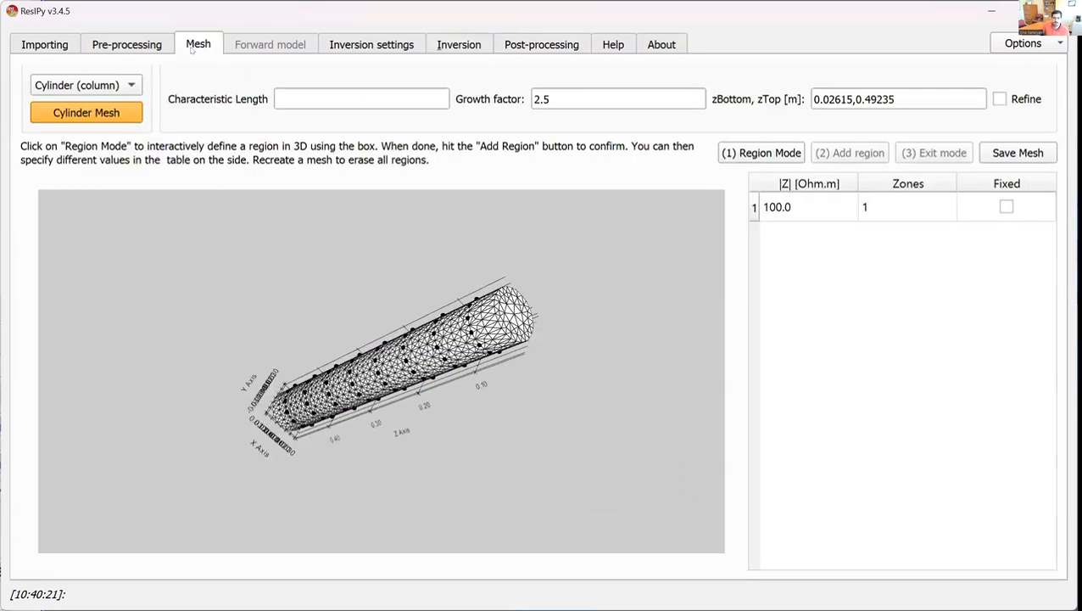
Switch the 3D survey from inverse to forward modelling, with induced polarization off.
{"action": "left_click", "coordinate": [63, 51]}
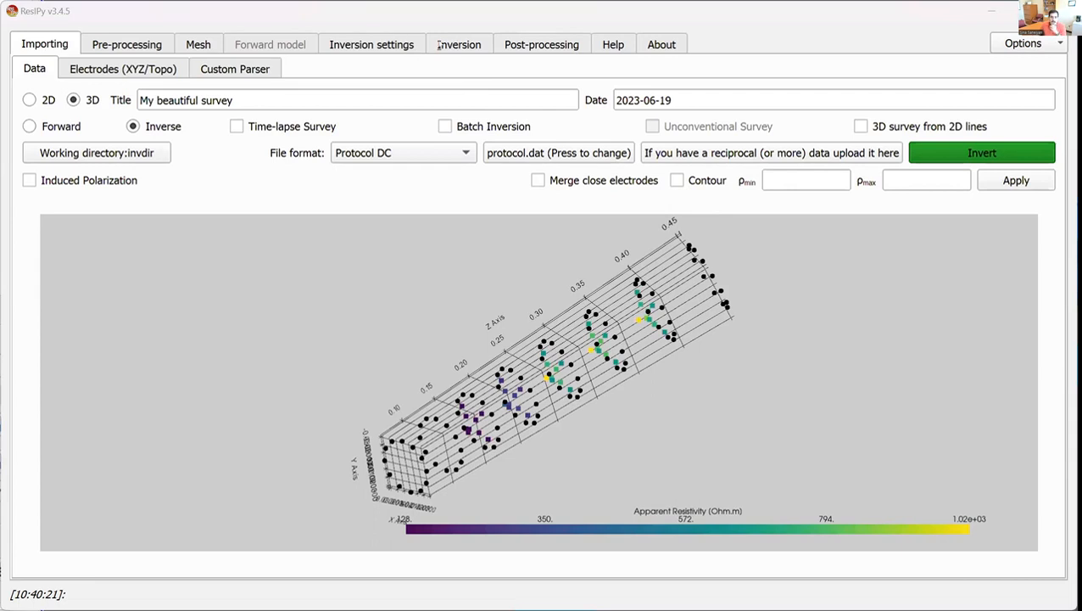
{"action": "left_click", "coordinate": [458, 45]}
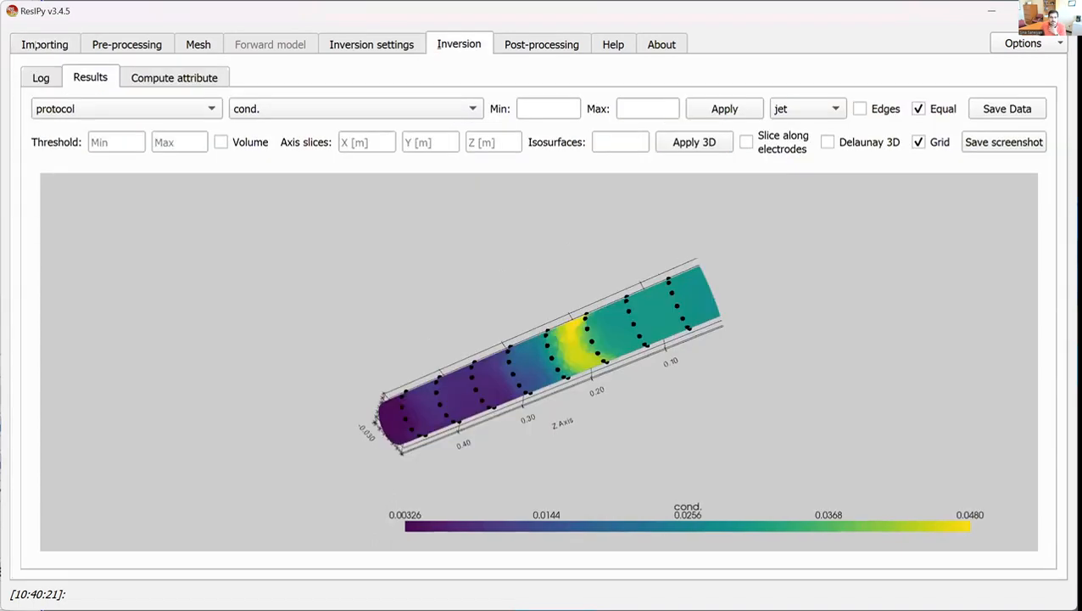
{"action": "left_click", "coordinate": [42, 48]}
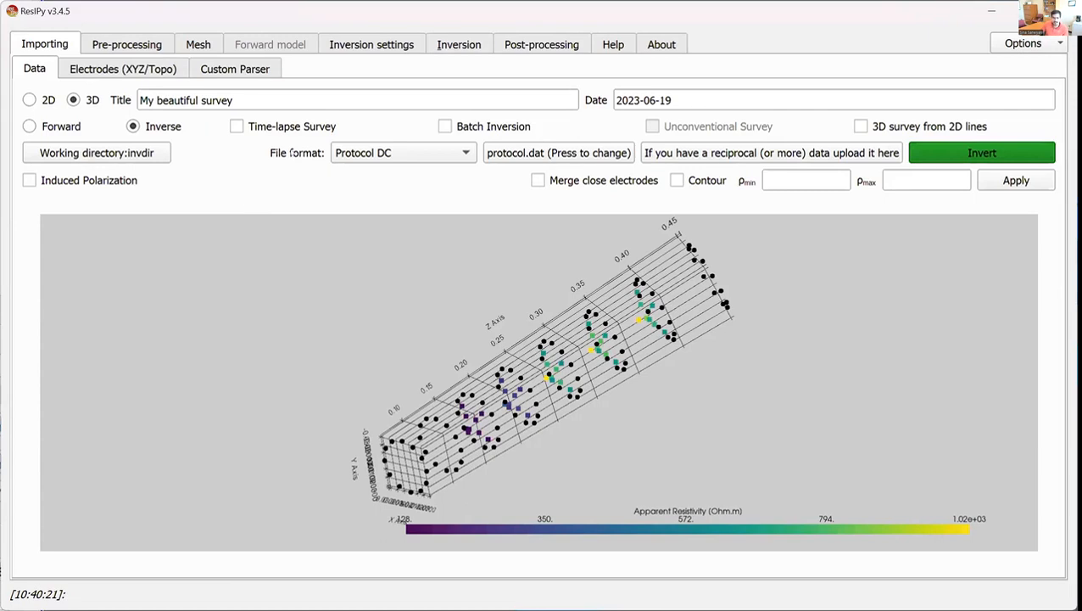
{"action": "left_click", "coordinate": [30, 126]}
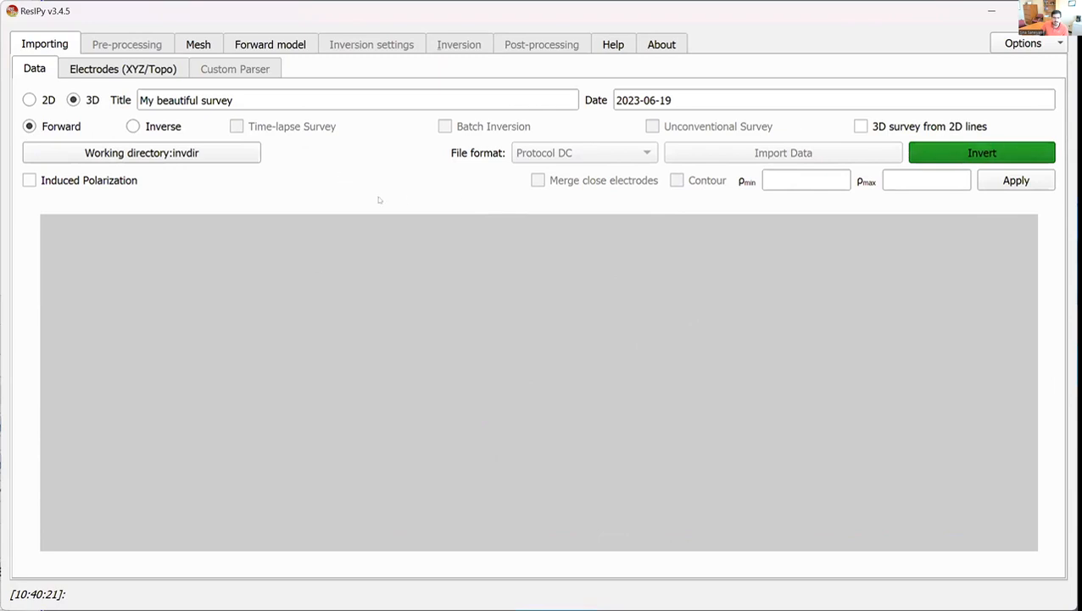
{"action": "left_click", "coordinate": [51, 185]}
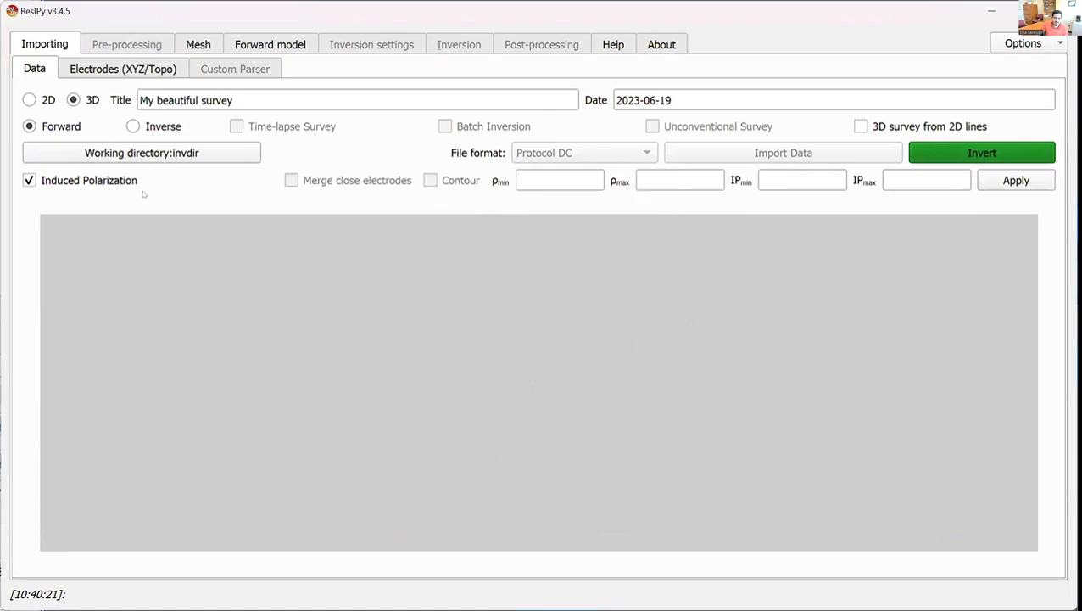
{"action": "left_click", "coordinate": [41, 184]}
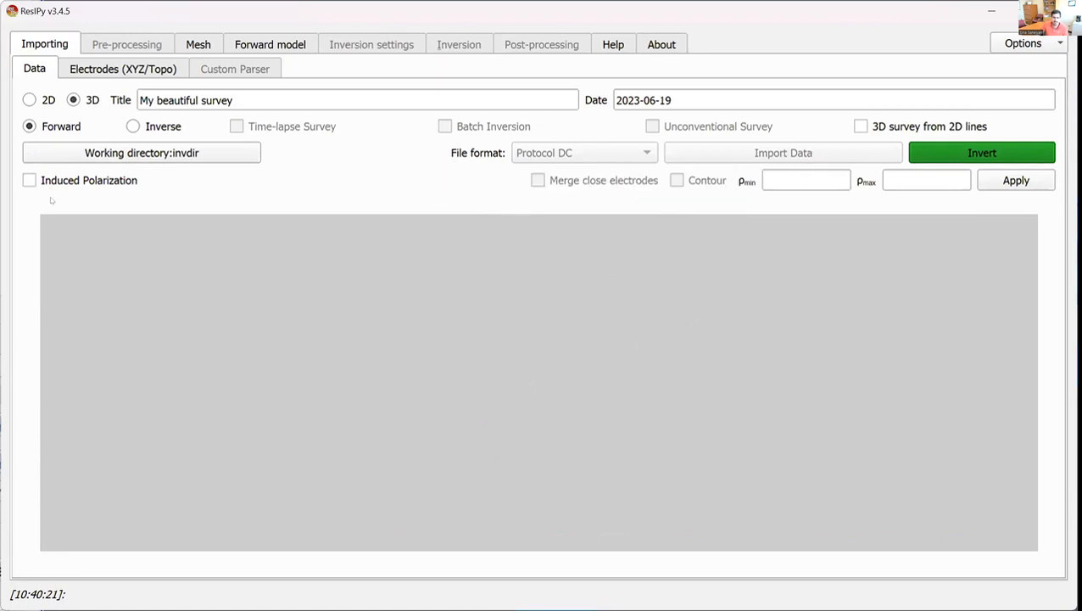
Generate the electrode positions as 4 lines of 24 electrodes with 1.00 X spacing and a line spacing of 4.
{"action": "left_click", "coordinate": [120, 70]}
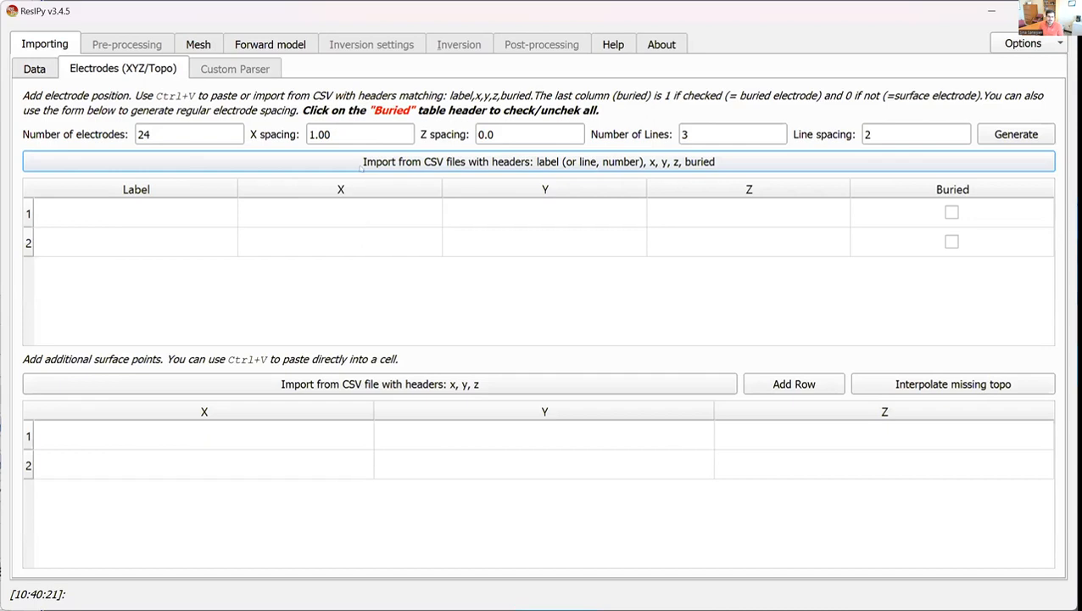
{"action": "double_click", "coordinate": [699, 133]}
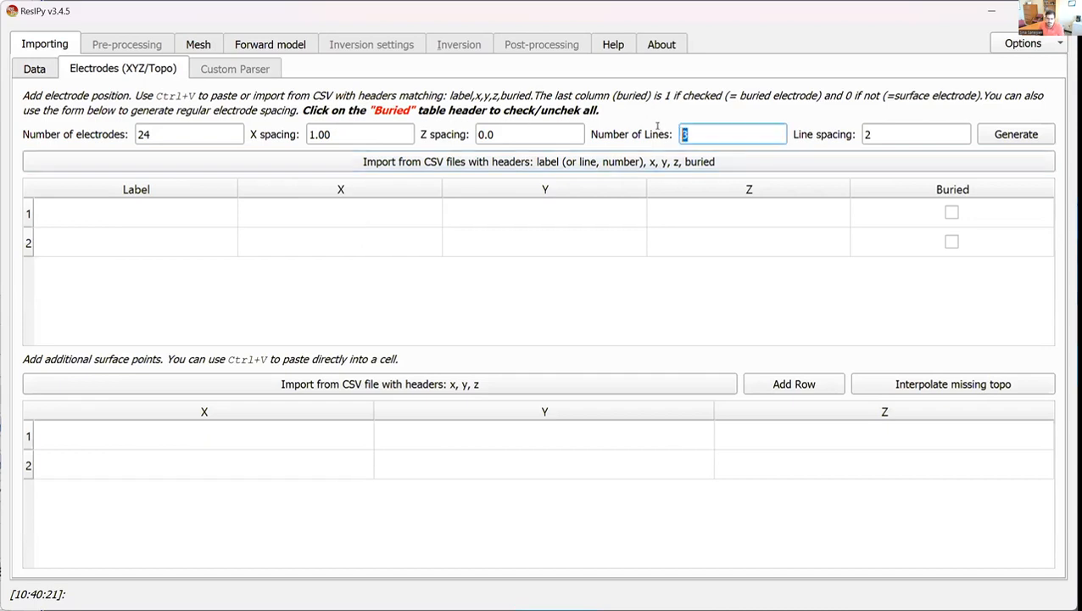
{"action": "type", "text": "4"}
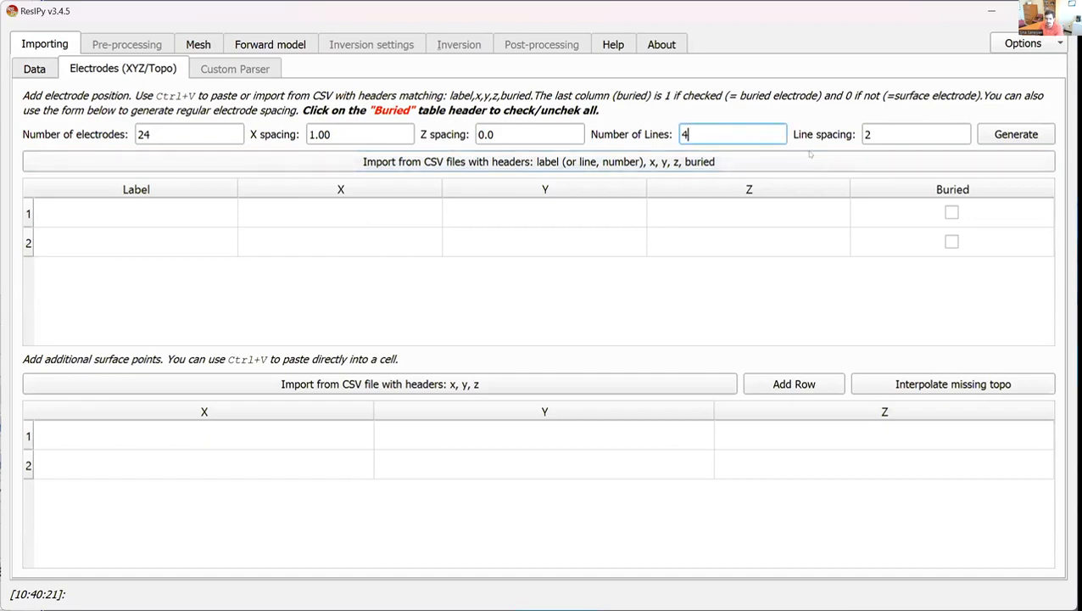
{"action": "key", "text": "Tab"}
{"action": "type", "text": "4"}
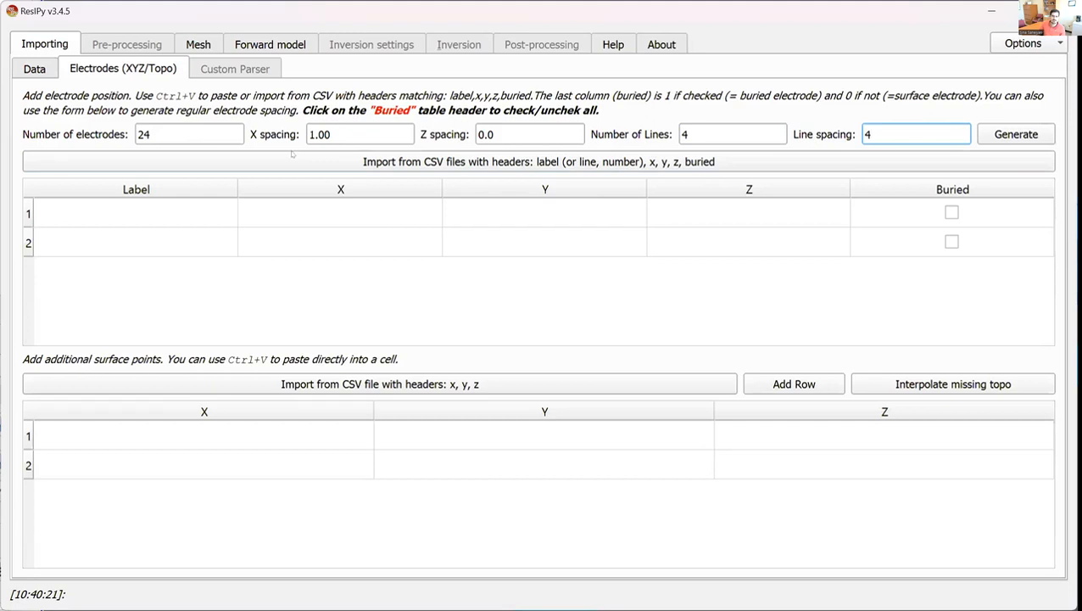
{"action": "key", "text": "Tab"}
{"action": "key", "text": "space"}
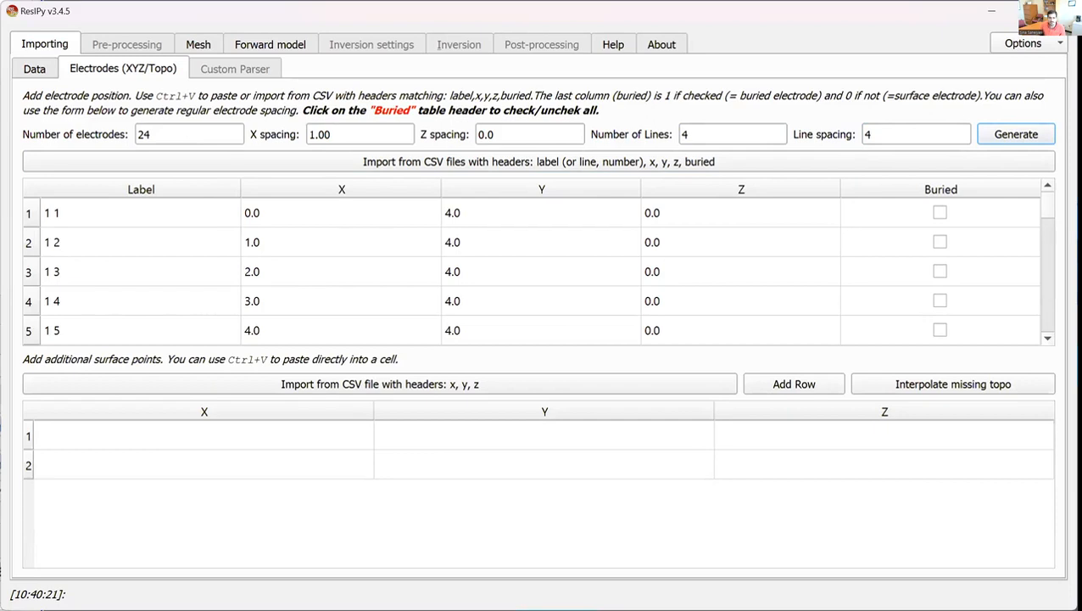
{"action": "mouse_move", "coordinate": [1048, 206]}
{"action": "left_mouse_down"}
{"action": "mouse_move", "coordinate": [1047, 349]}
{"action": "mouse_move", "coordinate": [1029, 200]}
{"action": "left_mouse_up"}
Create a half-space (tetra) mesh with blank boundary depth and characteristic length, and a surface growth factor of 3.
{"action": "left_click", "coordinate": [197, 45]}
{"action": "left_click", "coordinate": [100, 88]}
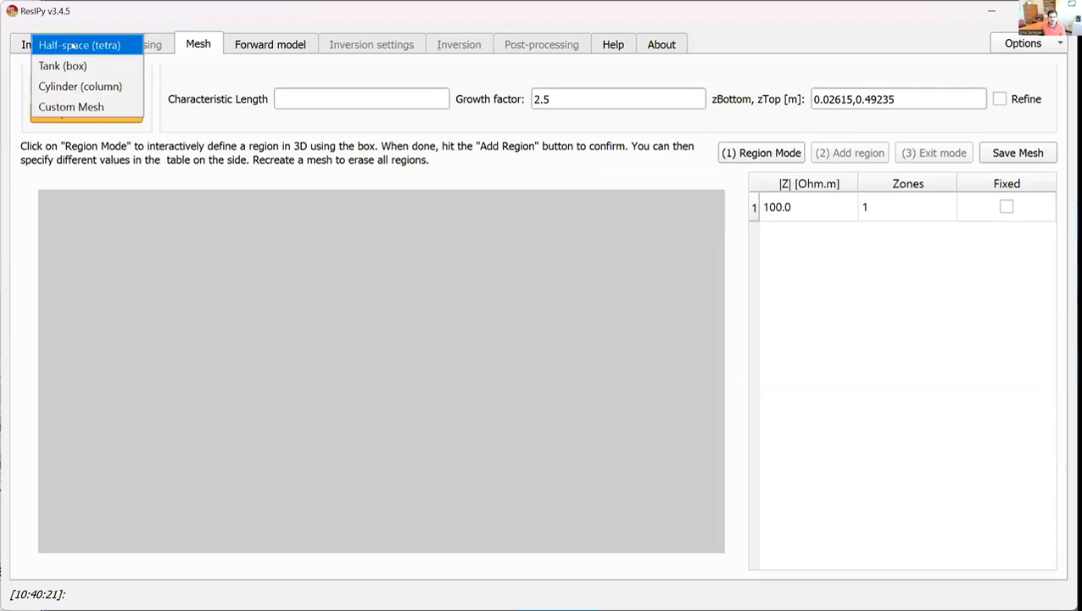
{"action": "double_click", "coordinate": [214, 116]}
{"action": "key", "text": "BackSpace"}
{"action": "double_click", "coordinate": [419, 109]}
{"action": "key", "text": "BackSpace"}
{"action": "double_click", "coordinate": [828, 105]}
{"action": "type", "text": "3"}
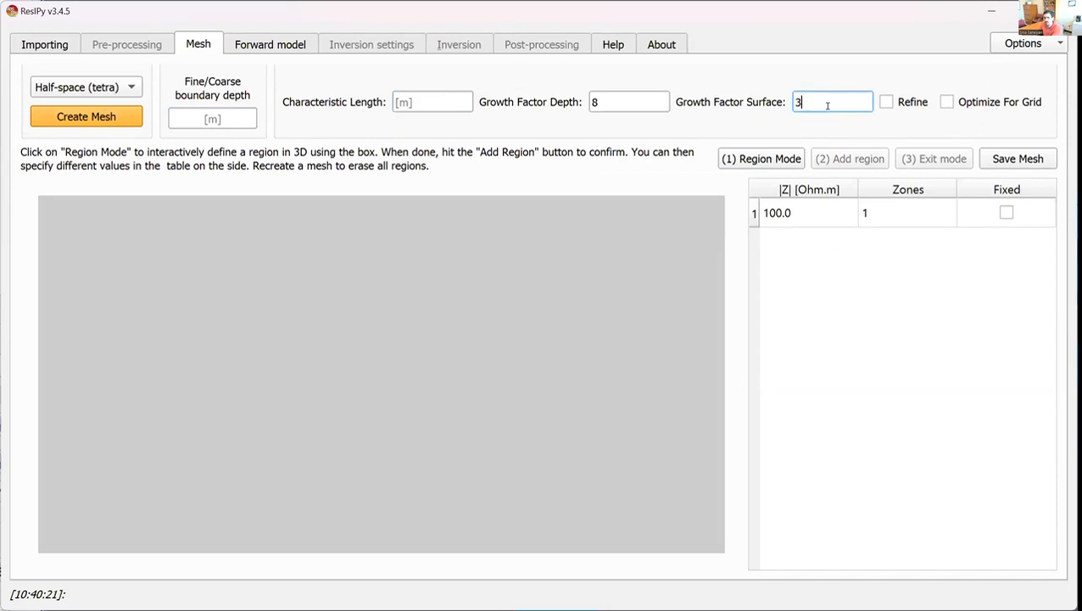
{"action": "left_click", "coordinate": [86, 117]}
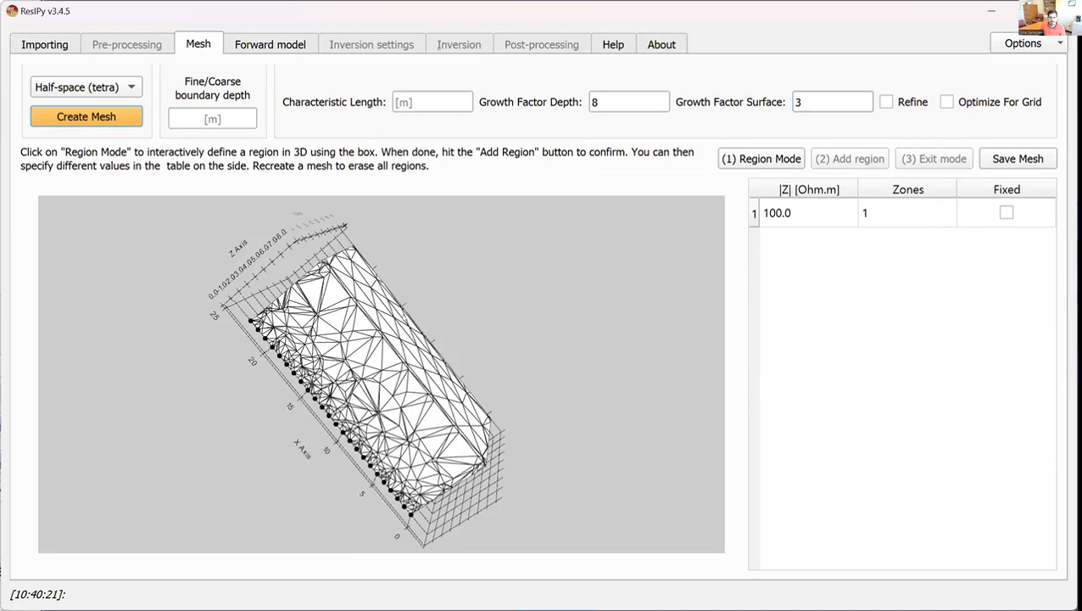
Start defining a mesh region and narrow its box along the X axis to a slab crossing the electrode lines.
{"action": "left_click_drag", "start_coordinate": [339, 364], "coordinate": [413, 321]}
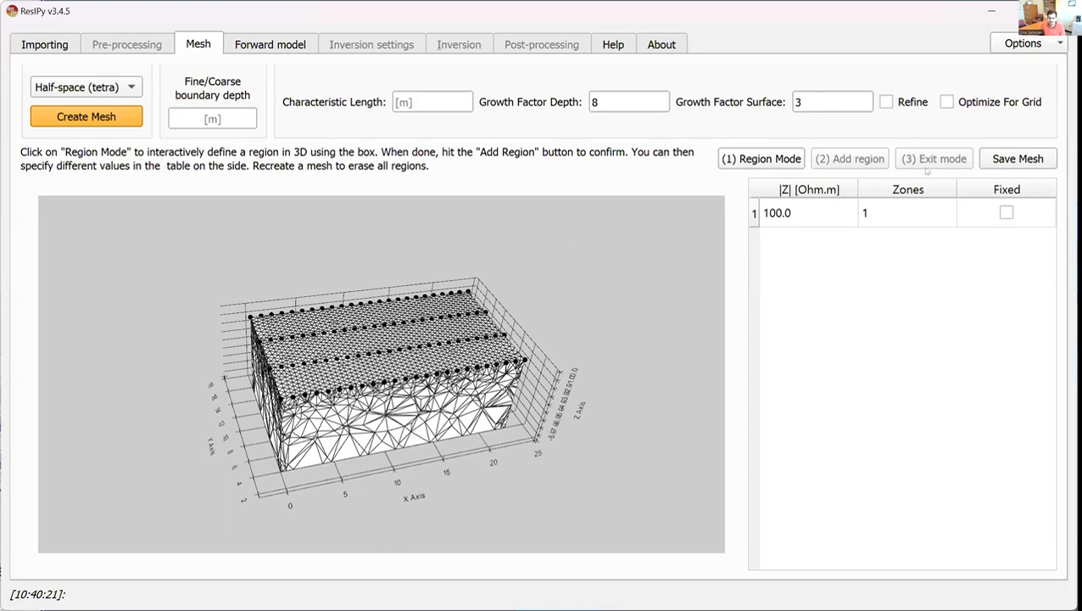
{"action": "left_click", "coordinate": [746, 159]}
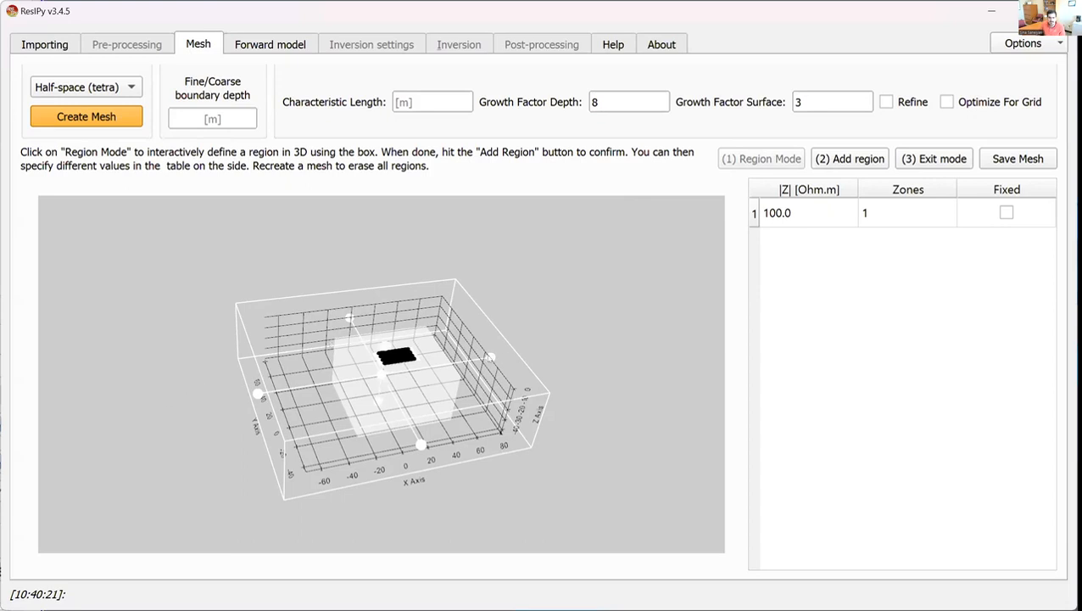
{"action": "left_click_drag", "start_coordinate": [491, 357], "coordinate": [555, 347]}
{"action": "left_click_drag", "start_coordinate": [393, 288], "coordinate": [402, 350]}
{"action": "scroll", "coordinate": [390, 350], "scroll_direction": "up", "scroll_amount": 1}
{"action": "left_click_drag", "start_coordinate": [595, 343], "coordinate": [405, 382]}
{"action": "left_click_drag", "start_coordinate": [234, 411], "coordinate": [385, 387]}
{"action": "scroll", "coordinate": [517, 405], "scroll_direction": "up", "scroll_amount": 2}
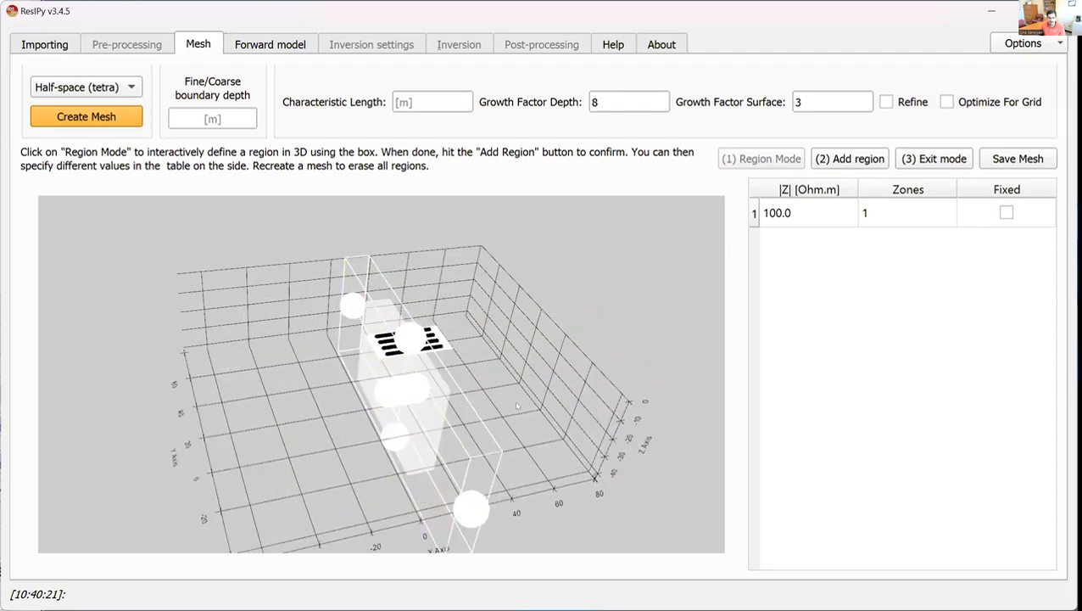
Shorten the region box along the Y axis and reduce its depth beneath the electrode lines.
{"action": "left_click_drag", "start_coordinate": [471, 508], "coordinate": [407, 395]}
{"action": "mouse_move", "coordinate": [347, 306]}
{"action": "left_mouse_down"}
{"action": "mouse_move", "coordinate": [410, 420]}
{"action": "mouse_move", "coordinate": [348, 306]}
{"action": "left_mouse_up"}
{"action": "left_click_drag", "start_coordinate": [349, 306], "coordinate": [383, 359]}
{"action": "left_click_drag", "start_coordinate": [549, 431], "coordinate": [212, 192]}
{"action": "mouse_move", "coordinate": [410, 310]}
{"action": "left_mouse_down"}
{"action": "mouse_move", "coordinate": [406, 339]}
{"action": "mouse_move", "coordinate": [408, 326]}
{"action": "left_mouse_up"}
{"action": "left_click", "coordinate": [391, 435]}
{"action": "scroll", "coordinate": [416, 333], "scroll_direction": "up", "scroll_amount": 5}
{"action": "left_click_drag", "start_coordinate": [424, 520], "coordinate": [418, 317]}
{"action": "left_click_drag", "start_coordinate": [564, 320], "coordinate": [417, 286]}
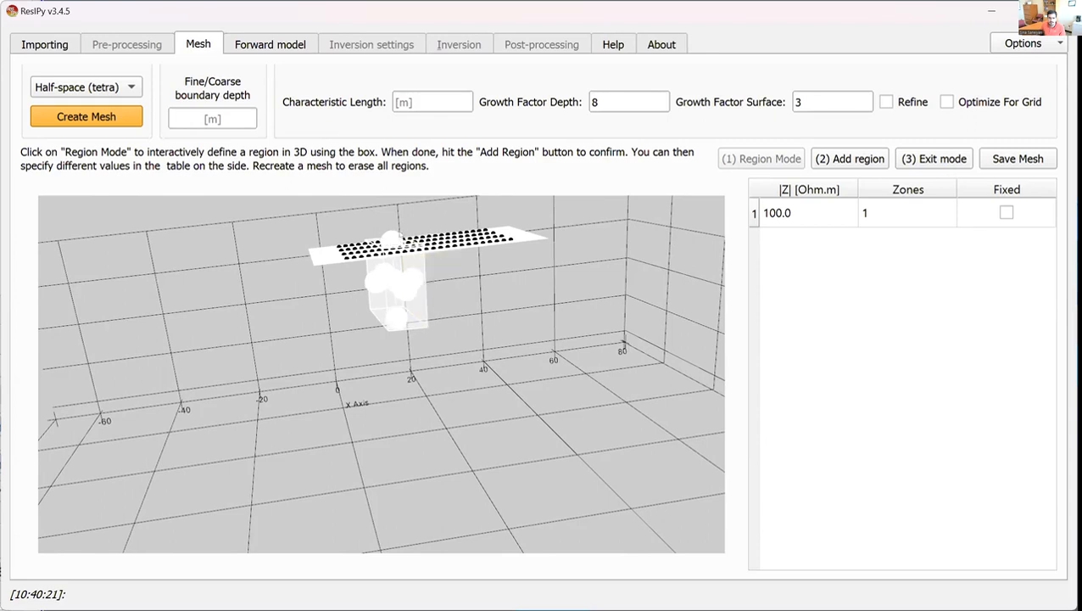
Fit the region box beneath the low-X end of the electrode lines and add it as a region.
{"action": "left_click_drag", "start_coordinate": [316, 326], "coordinate": [486, 306]}
{"action": "left_click_drag", "start_coordinate": [492, 303], "coordinate": [534, 344]}
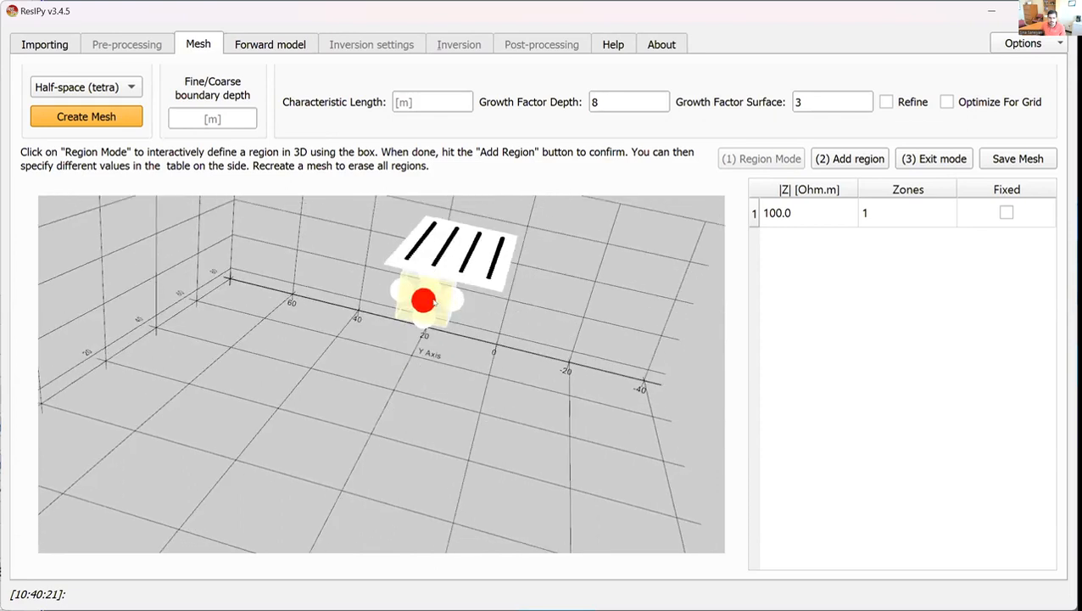
{"action": "left_click_drag", "start_coordinate": [428, 293], "coordinate": [349, 270]}
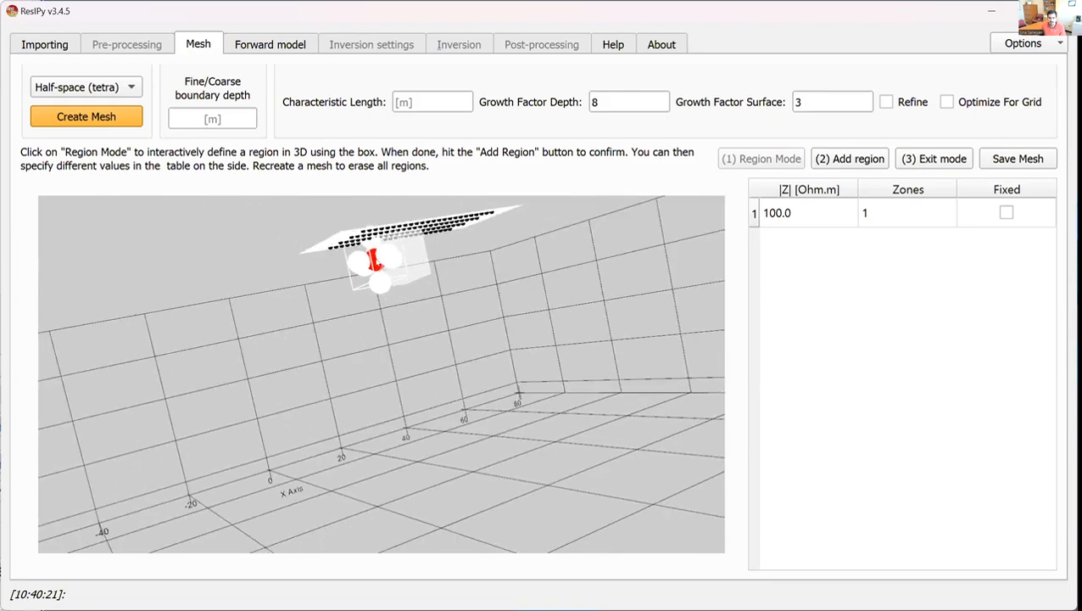
{"action": "left_click_drag", "start_coordinate": [526, 281], "coordinate": [840, 169]}
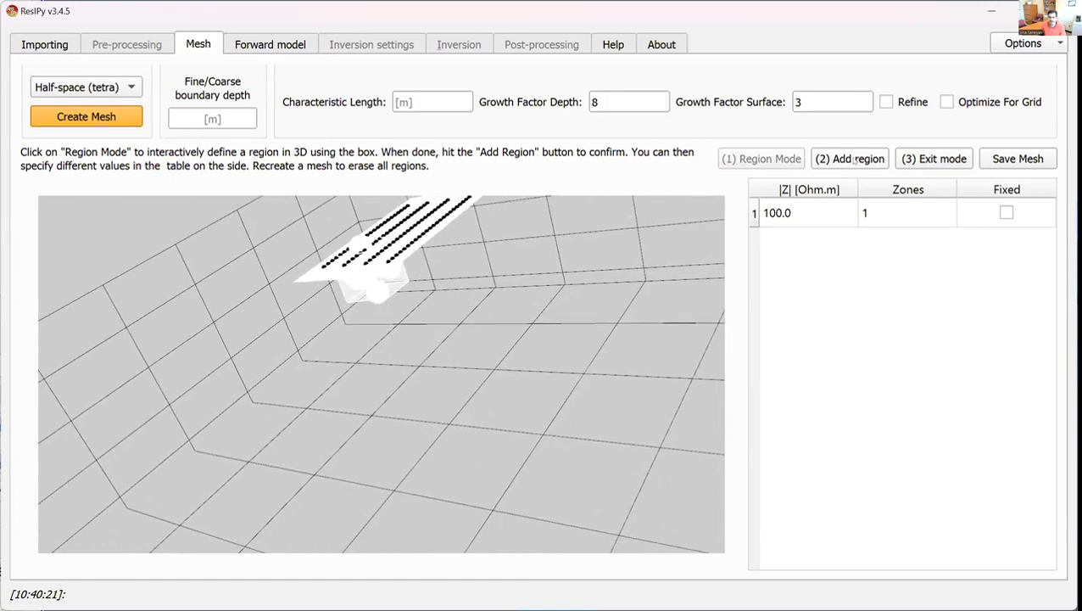
{"action": "left_click", "coordinate": [855, 158]}
Set the second region's resistivity to 20 Ohm.m and exit region mode.
{"action": "scroll", "coordinate": [424, 350], "scroll_direction": "up", "scroll_amount": 6}
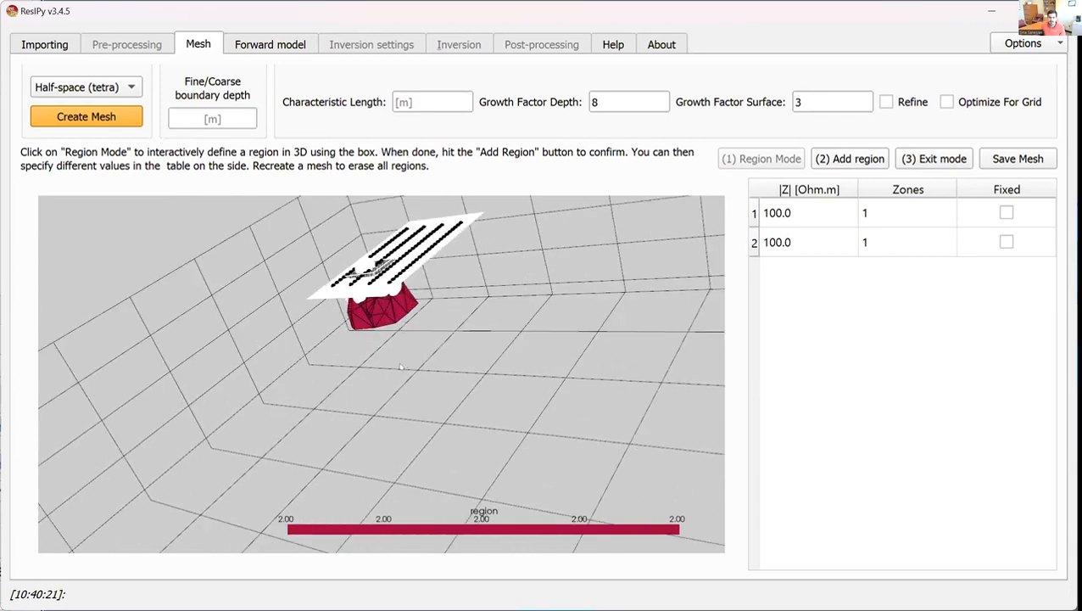
{"action": "left_click_drag", "start_coordinate": [490, 348], "coordinate": [427, 390]}
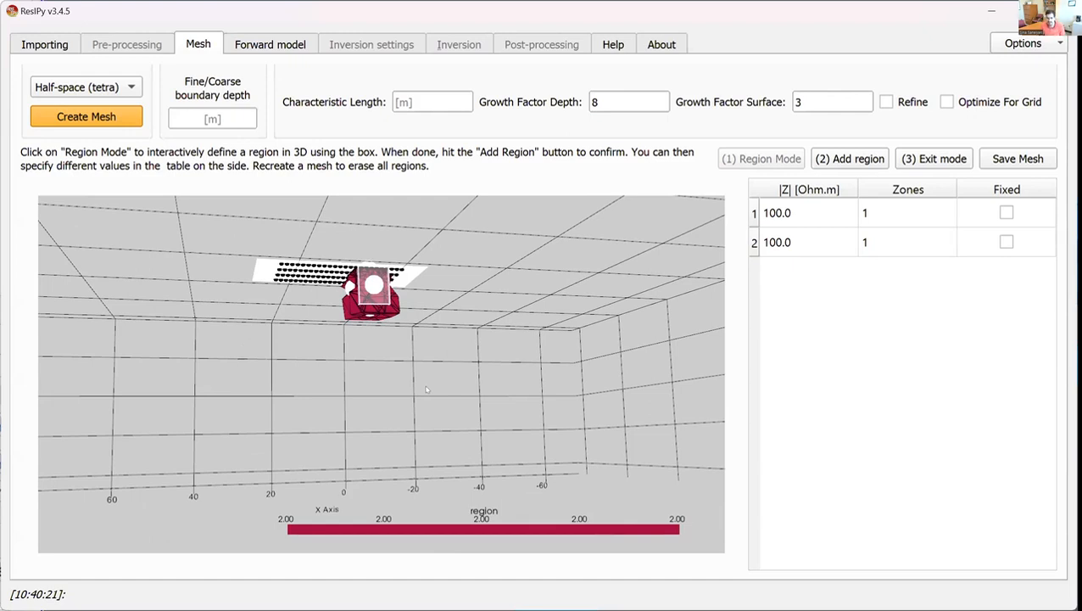
{"action": "left_click_drag", "start_coordinate": [395, 358], "coordinate": [339, 386]}
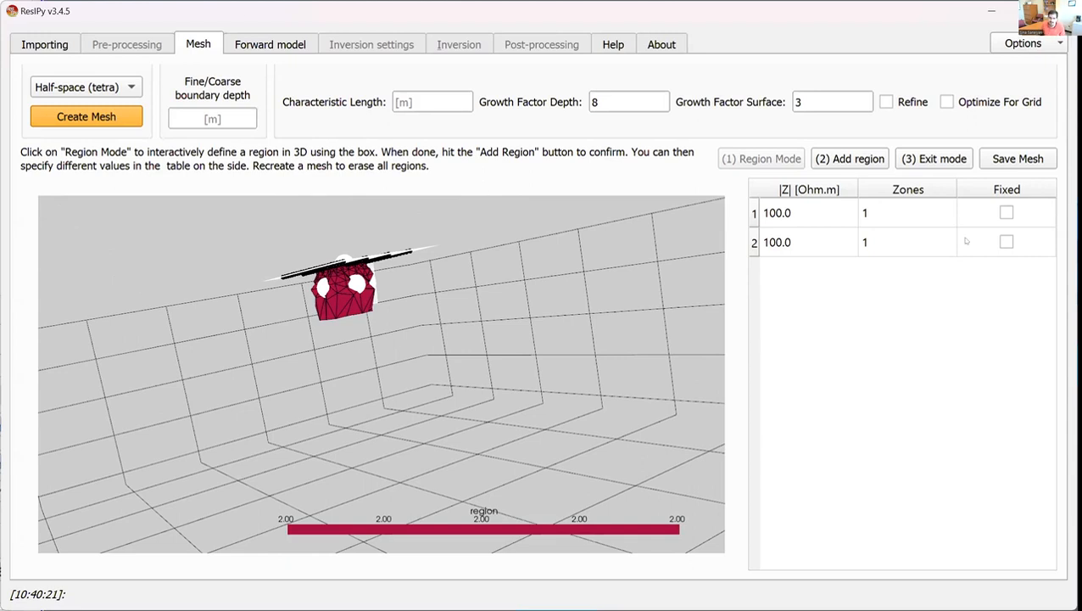
{"action": "double_click", "coordinate": [805, 243]}
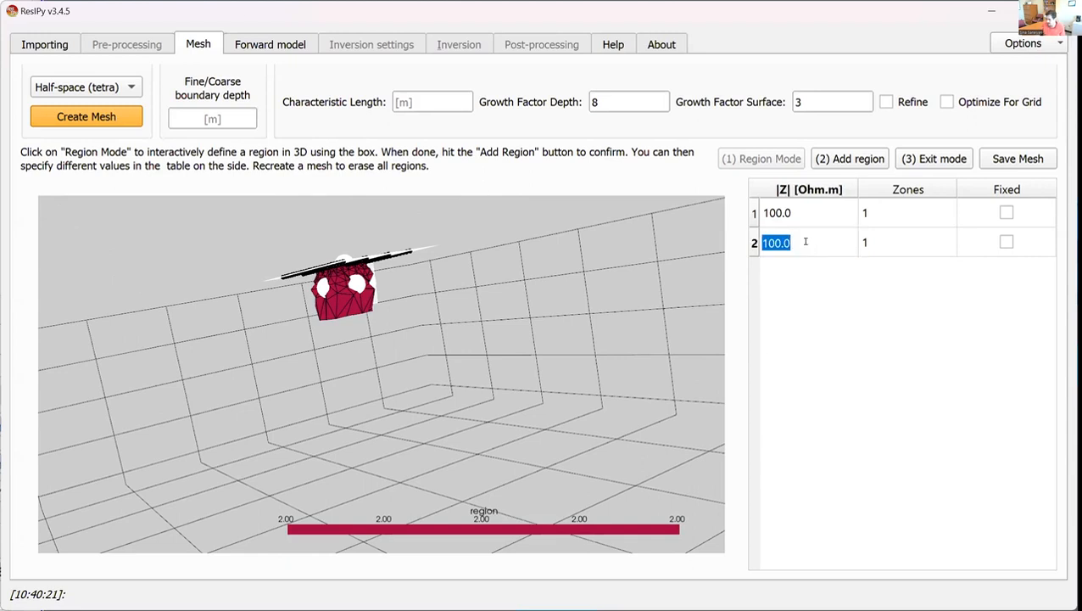
{"action": "type", "text": "20"}
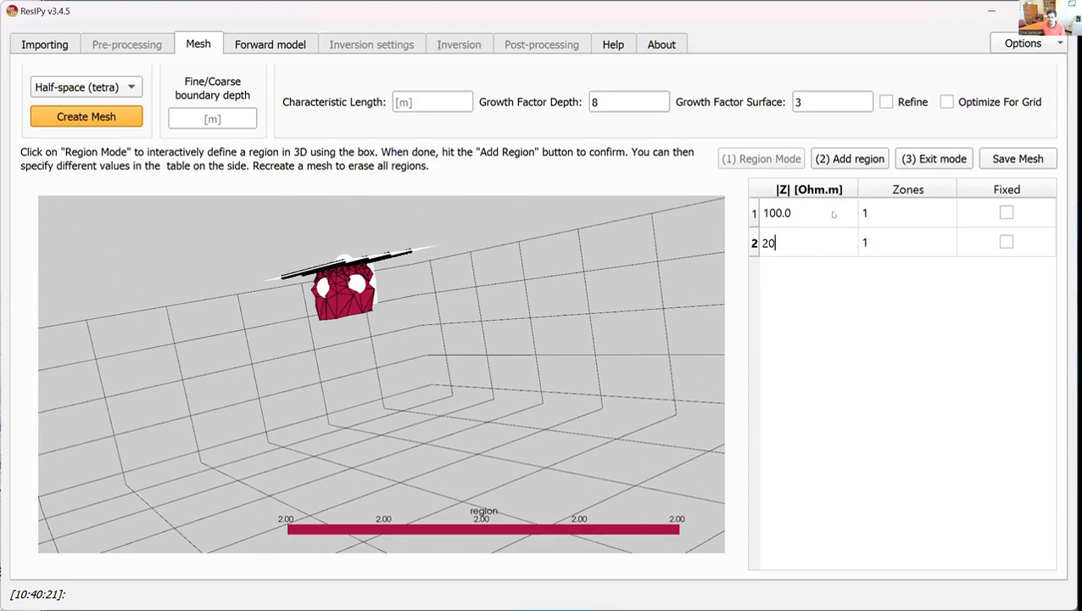
{"action": "left_click", "coordinate": [941, 162]}
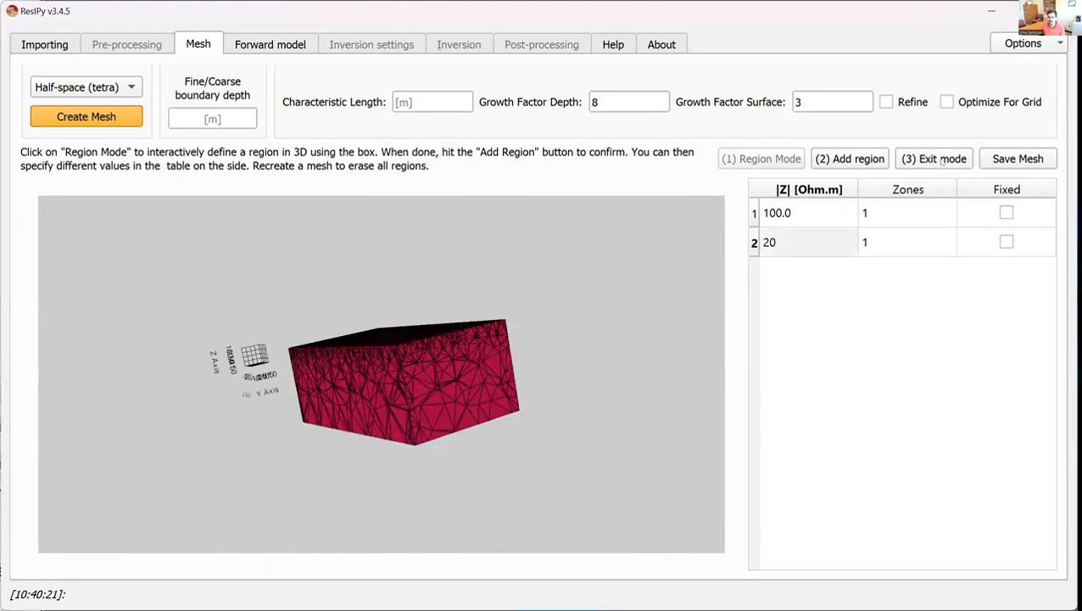
Start defining another region and shrink its box along the X and Y axes near the high-X end of the electrode lines.
{"action": "left_click_drag", "start_coordinate": [230, 313], "coordinate": [298, 429]}
{"action": "left_click_drag", "start_coordinate": [376, 345], "coordinate": [317, 536]}
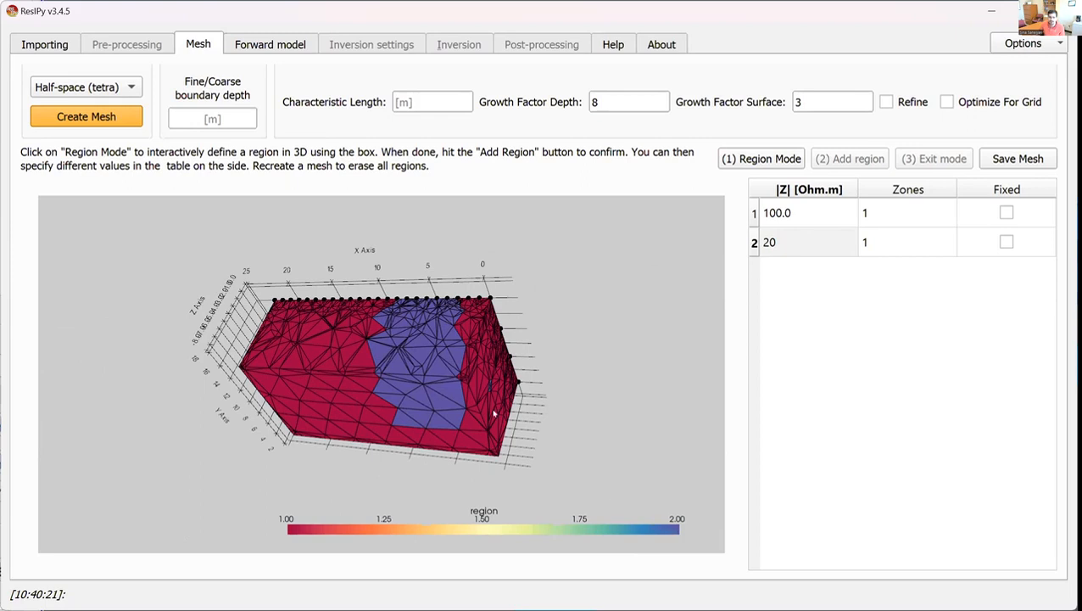
{"action": "left_click_drag", "start_coordinate": [557, 401], "coordinate": [135, 401]}
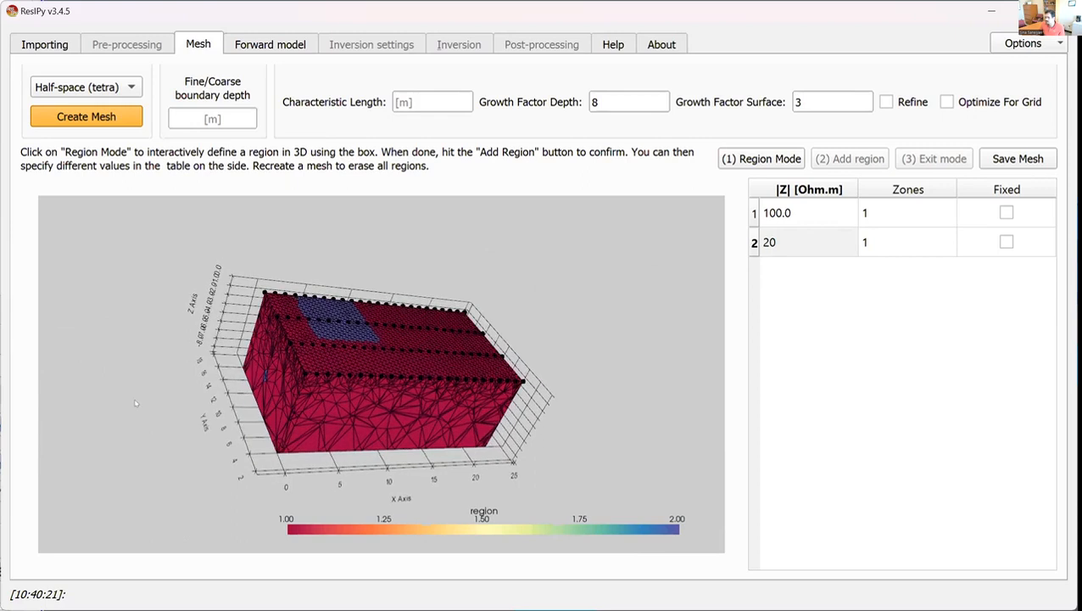
{"action": "left_click_drag", "start_coordinate": [383, 382], "coordinate": [360, 442]}
{"action": "left_click_drag", "start_coordinate": [357, 363], "coordinate": [356, 363]}
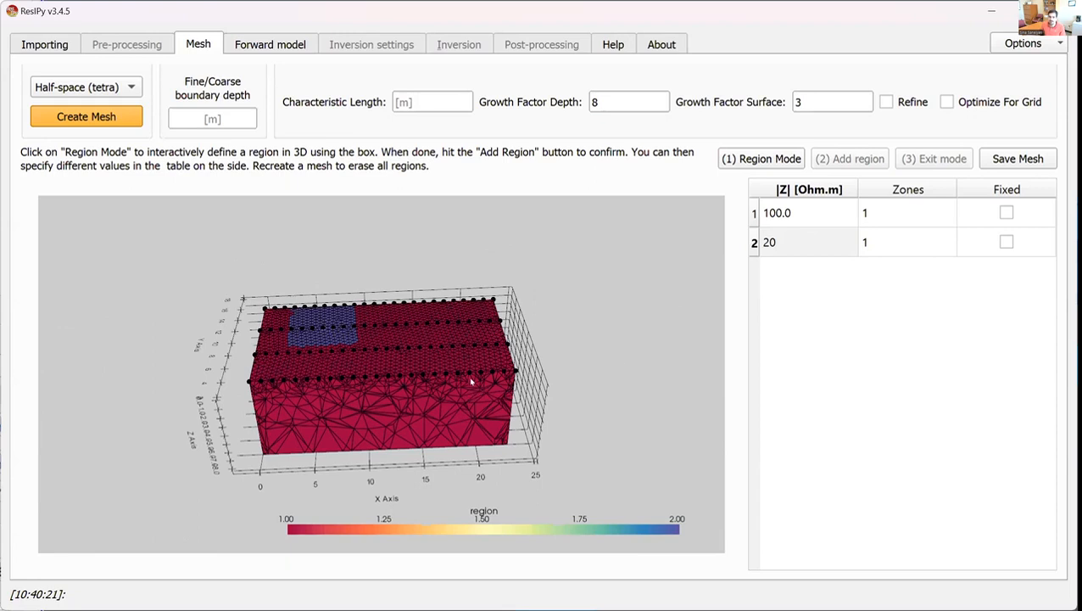
{"action": "left_click", "coordinate": [762, 160]}
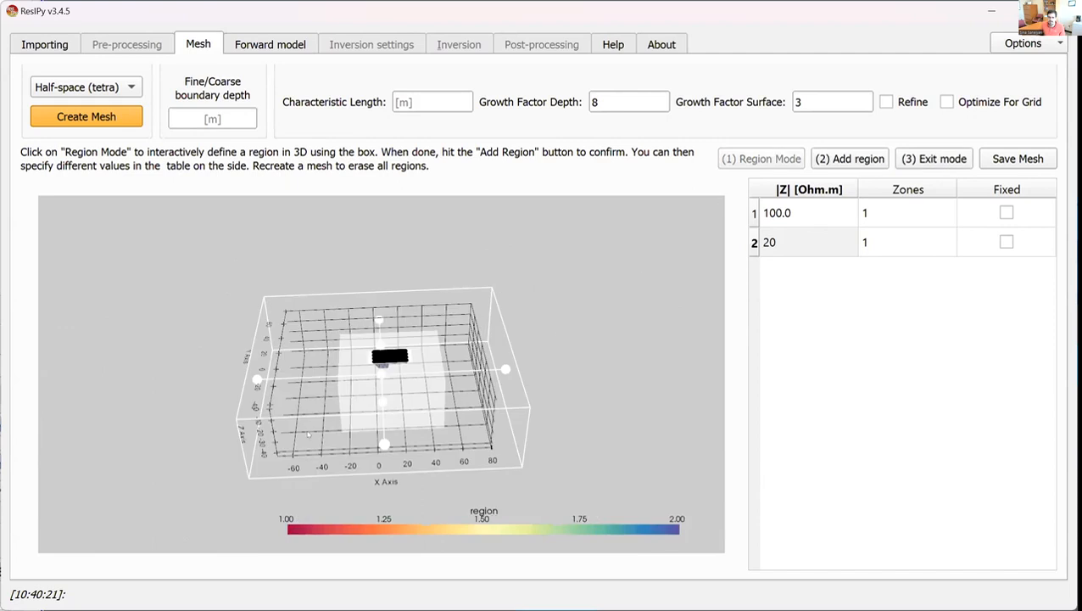
{"action": "left_click_drag", "start_coordinate": [258, 380], "coordinate": [384, 374]}
{"action": "left_click_drag", "start_coordinate": [431, 310], "coordinate": [436, 403]}
{"action": "left_click_drag", "start_coordinate": [450, 445], "coordinate": [447, 380]}
{"action": "left_click_drag", "start_coordinate": [506, 360], "coordinate": [433, 366]}
{"action": "scroll", "coordinate": [434, 370], "scroll_direction": "up", "scroll_amount": 3}
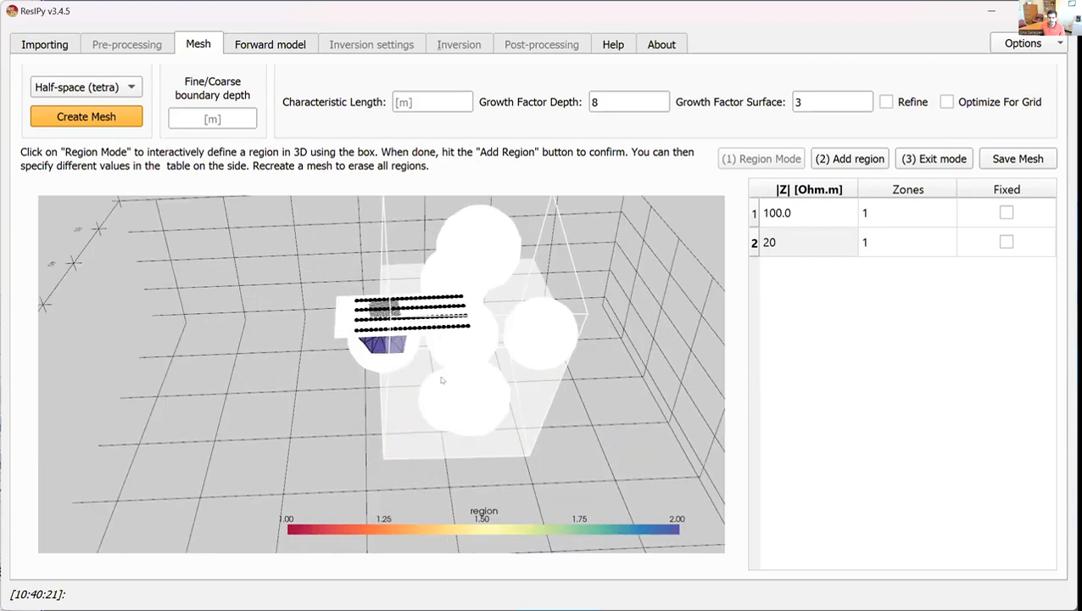
Reduce the second box's height and extent near the high-X end of the electrode lines and add it as a third region.
{"action": "left_click_drag", "start_coordinate": [361, 412], "coordinate": [443, 320]}
{"action": "left_click_drag", "start_coordinate": [511, 231], "coordinate": [476, 298]}
{"action": "left_click_drag", "start_coordinate": [609, 442], "coordinate": [632, 340]}
{"action": "left_click_drag", "start_coordinate": [426, 454], "coordinate": [472, 349]}
{"action": "left_click_drag", "start_coordinate": [317, 358], "coordinate": [644, 358]}
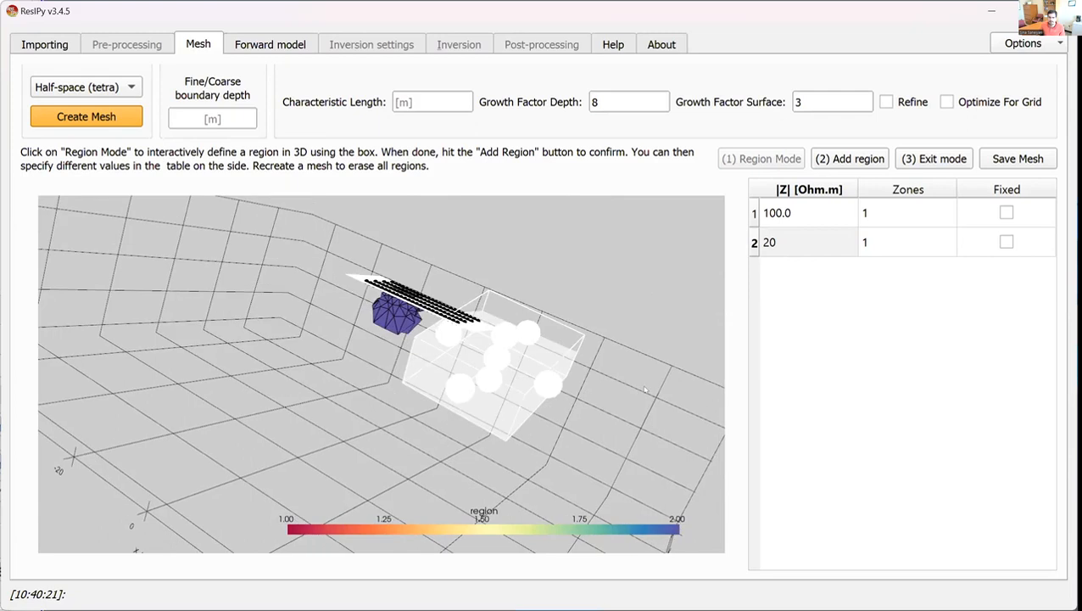
{"action": "left_click", "coordinate": [850, 159]}
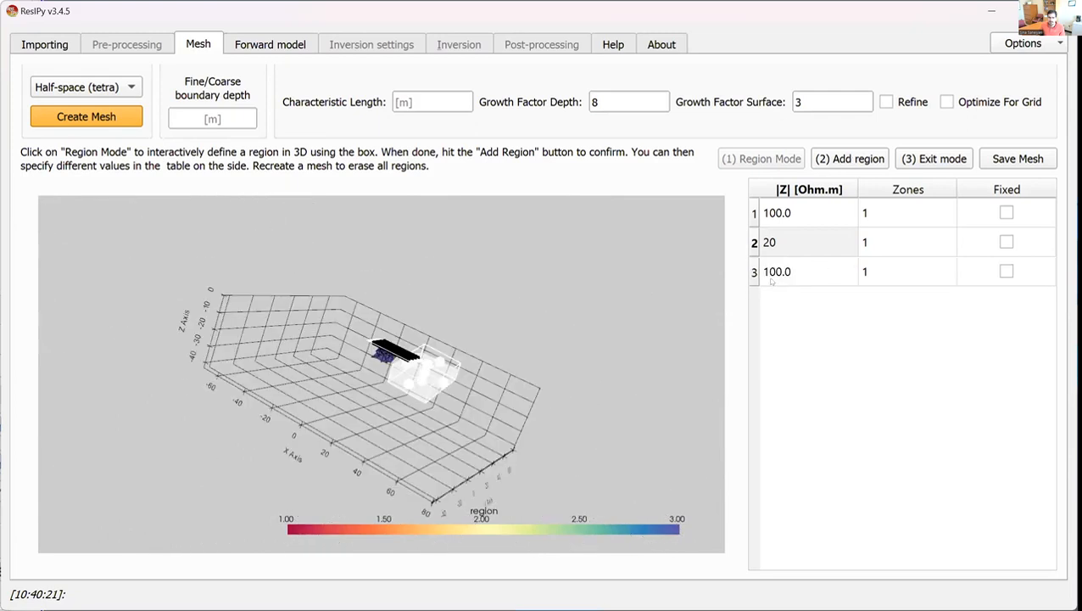
{"action": "scroll", "coordinate": [426, 341], "scroll_direction": "up", "scroll_amount": 6}
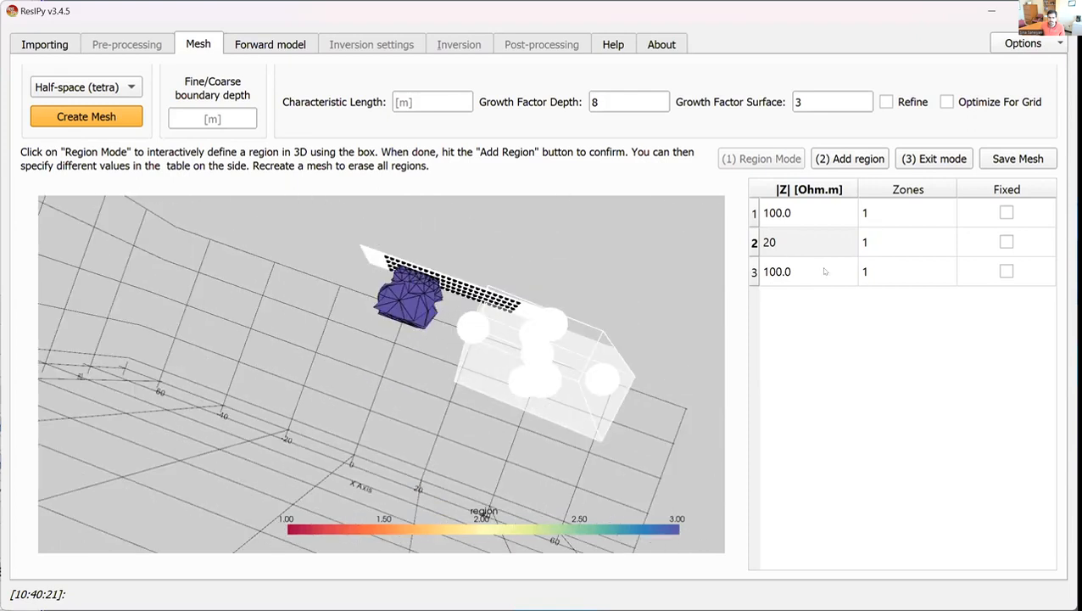
Exit region mode, set the third region's resistivity to 500 Ohm.m, and open the forward model settings.
{"action": "left_click", "coordinate": [936, 158]}
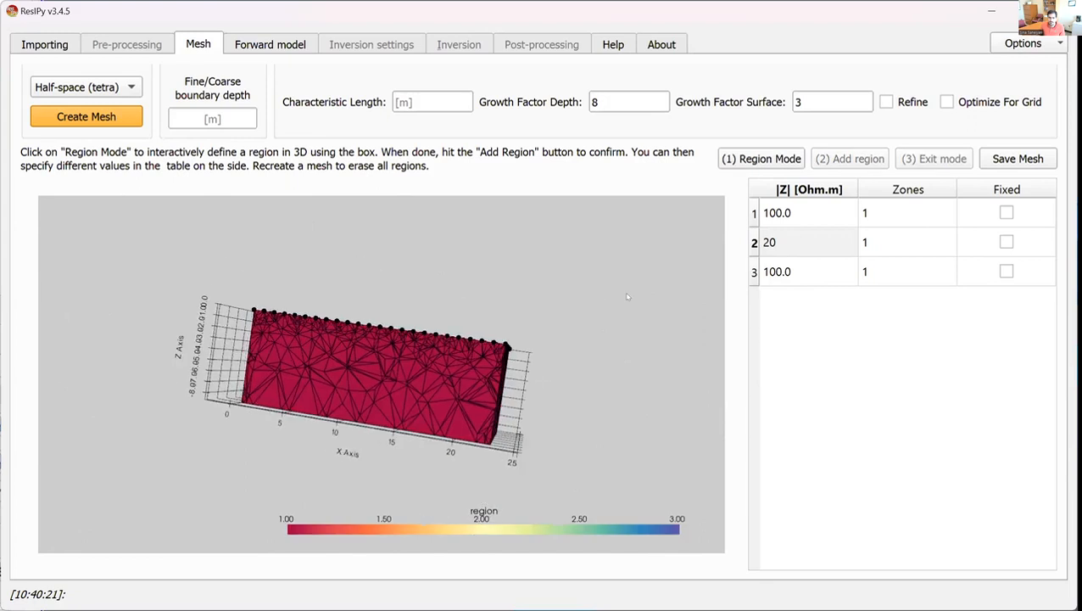
{"action": "double_click", "coordinate": [802, 272]}
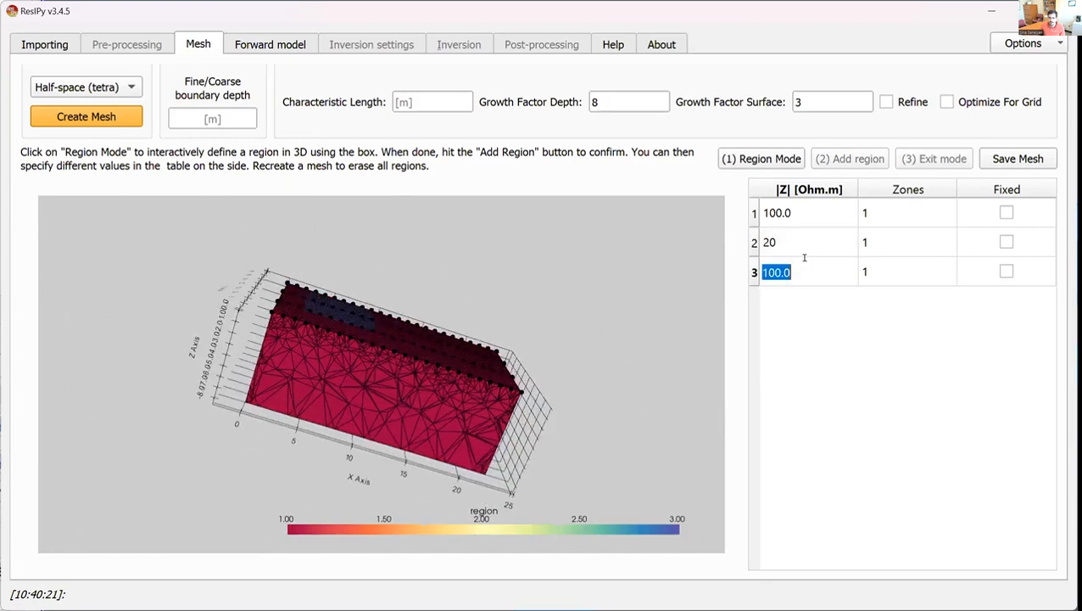
{"action": "type", "text": "30"}
{"action": "key", "text": "Return"}
{"action": "type", "text": "500"}
{"action": "key", "text": "Return"}
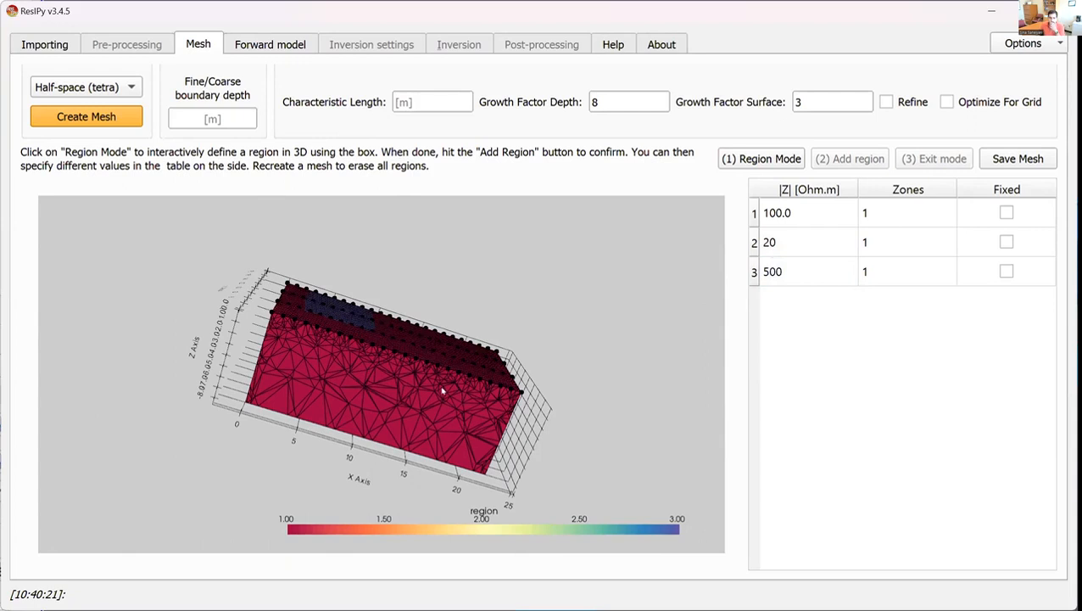
{"action": "left_click_drag", "start_coordinate": [717, 272], "coordinate": [323, 85]}
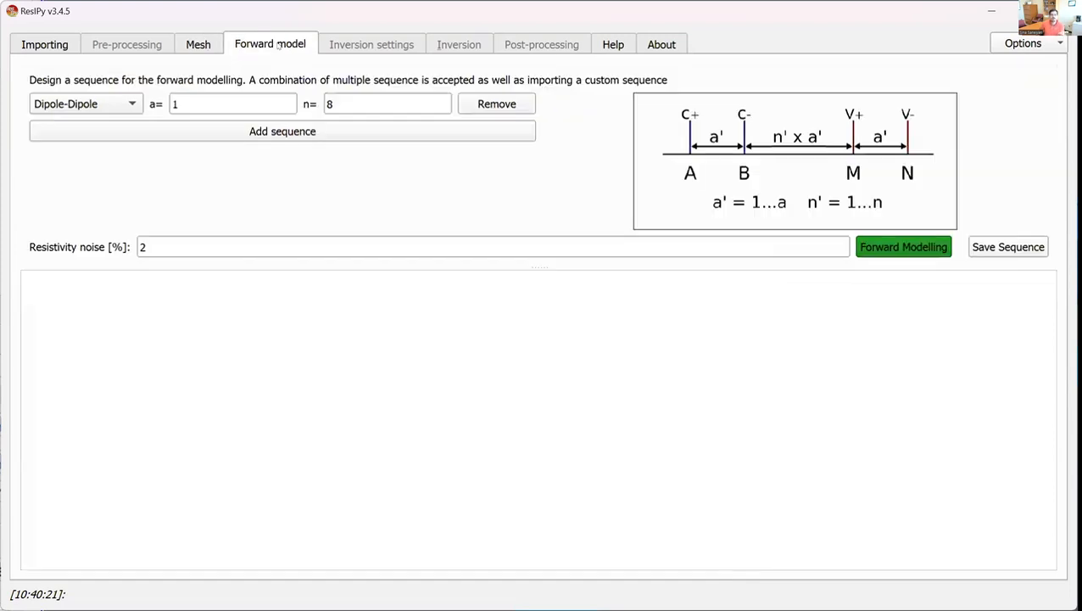
{"action": "left_click", "coordinate": [277, 46]}
{"action": "left_click", "coordinate": [82, 111]}
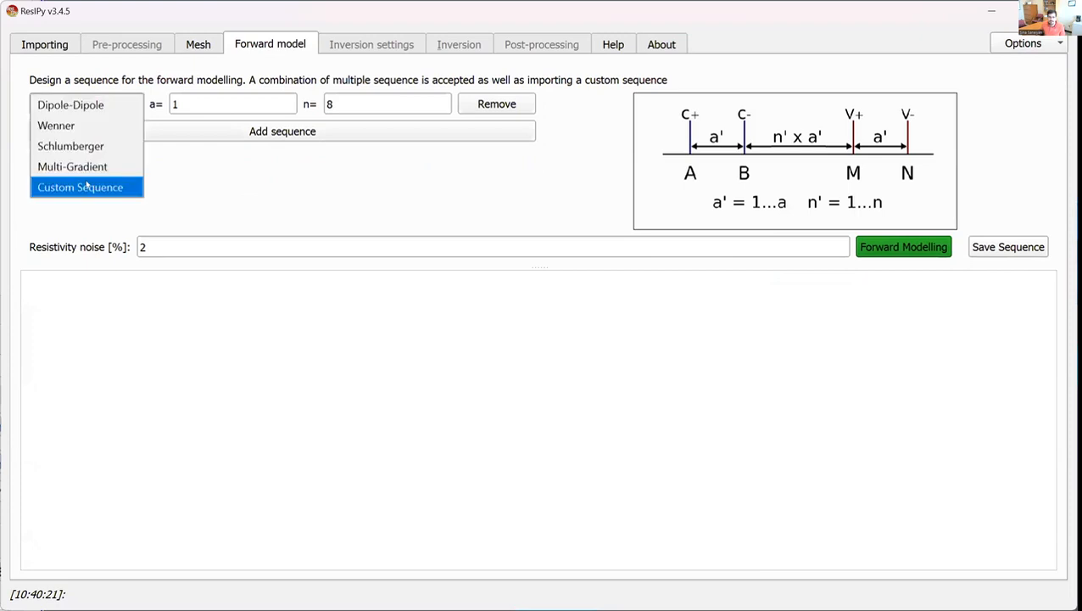
{"action": "left_click", "coordinate": [86, 185]}
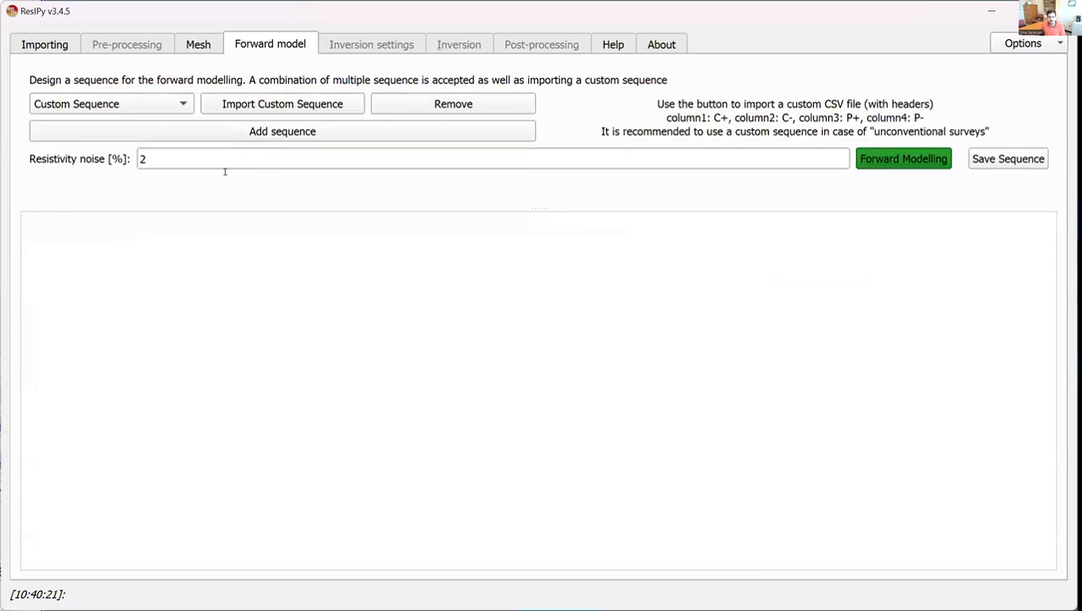
{"action": "left_click", "coordinate": [127, 102]}
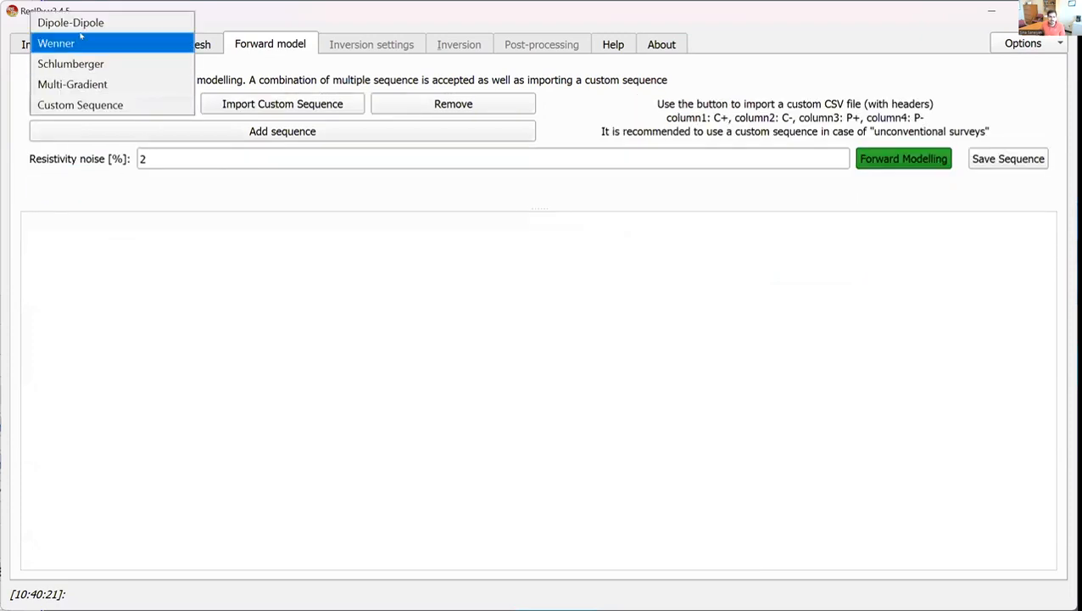
Add a second Dipole-Dipole sequence with a set to 2 to the forward model.
{"action": "left_click", "coordinate": [229, 130]}
{"action": "double_click", "coordinate": [200, 123]}
{"action": "type", "text": "2"}
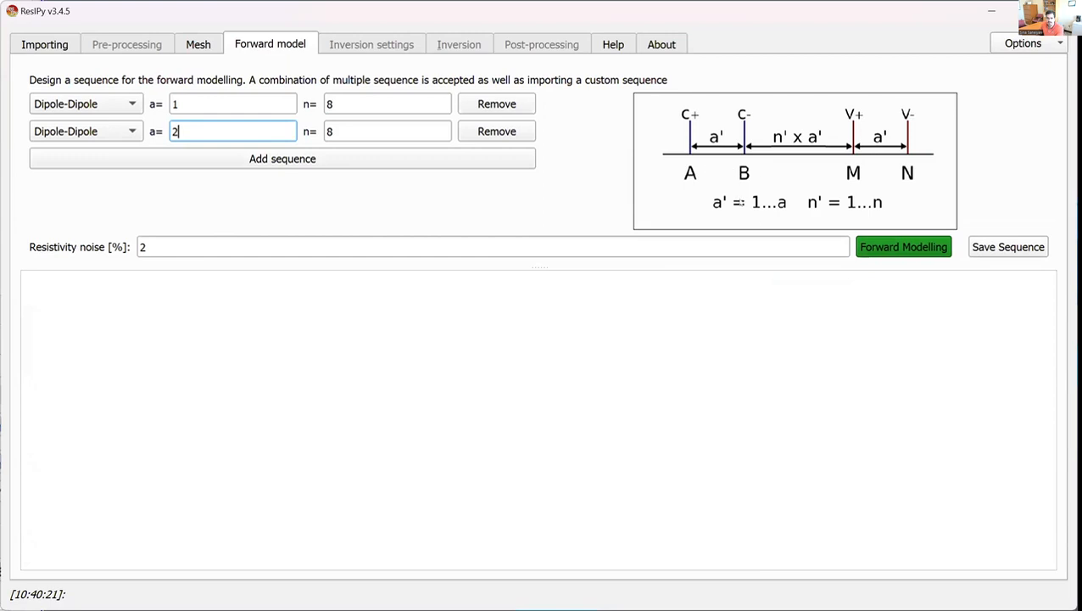
Add a third sequence of type Schlumberger with a set to 2, keeping n at 8.
{"action": "left_click", "coordinate": [129, 160]}
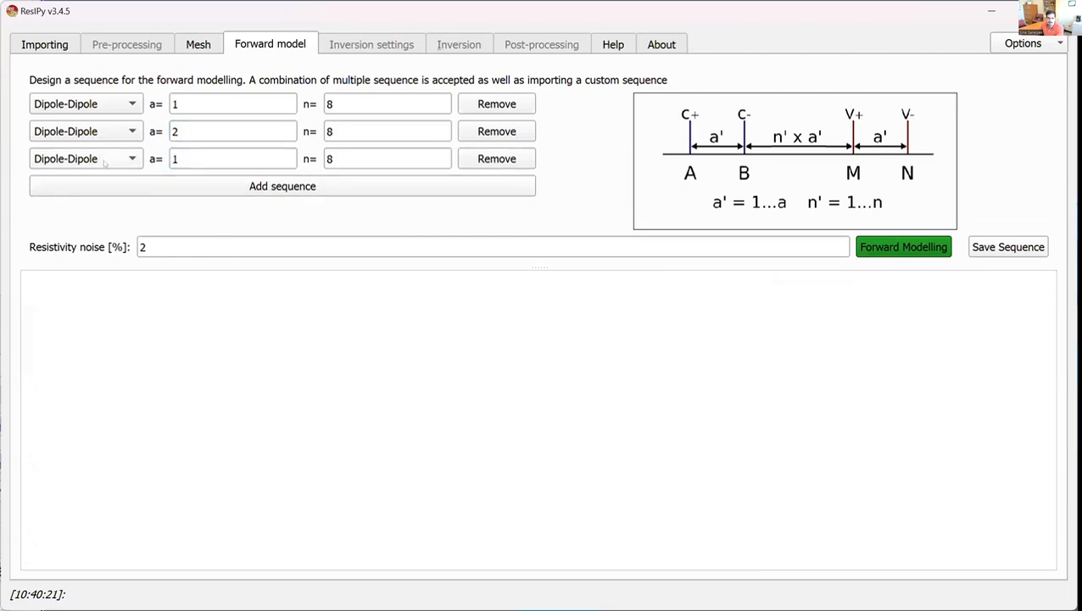
{"action": "left_click", "coordinate": [99, 161]}
{"action": "left_click", "coordinate": [76, 198]}
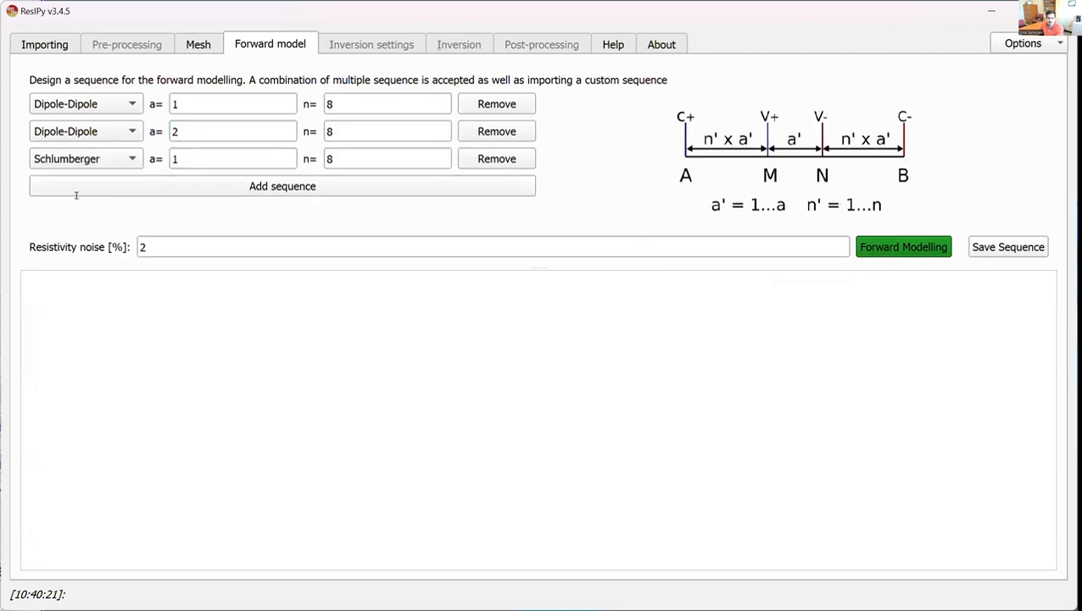
{"action": "double_click", "coordinate": [194, 157]}
{"action": "type", "text": "2"}
{"action": "left_click", "coordinate": [344, 161]}
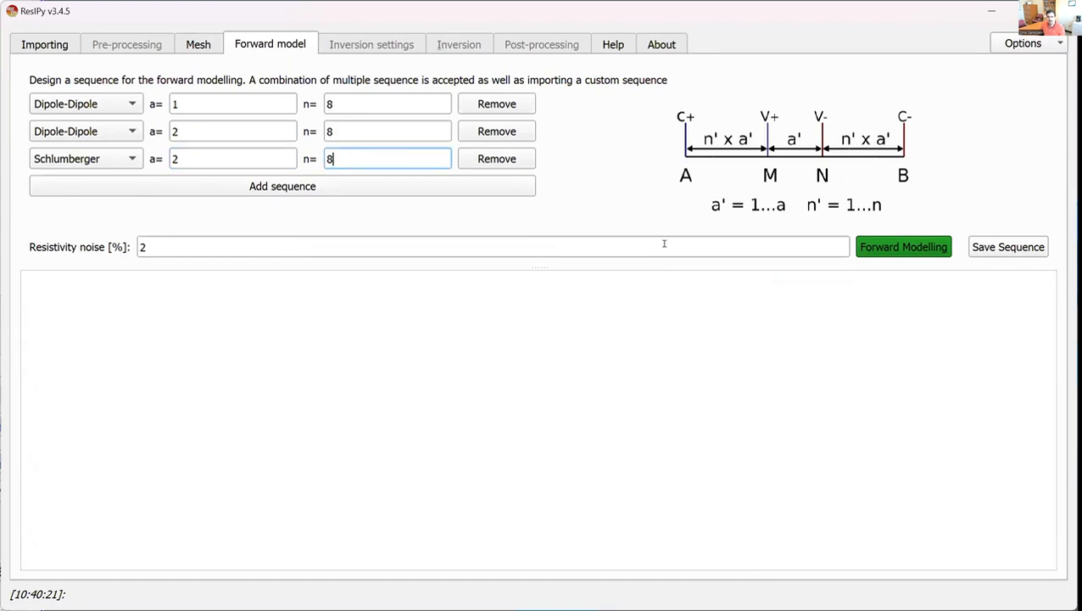
Run the forward modelling and display the apparent resistivity as contours.
{"action": "left_click", "coordinate": [896, 247]}
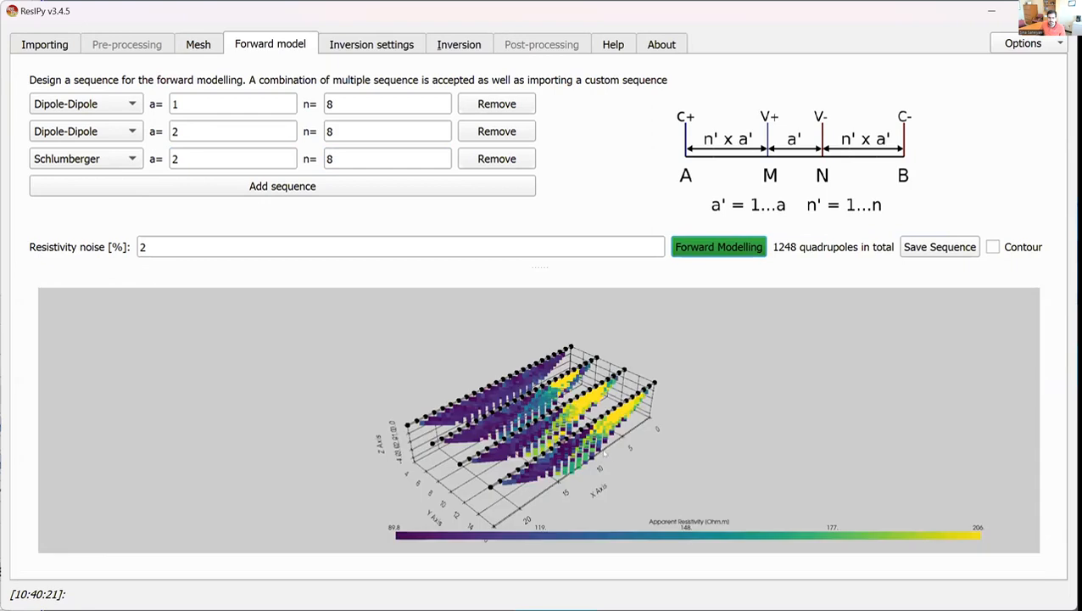
{"action": "left_click_drag", "start_coordinate": [706, 405], "coordinate": [597, 367]}
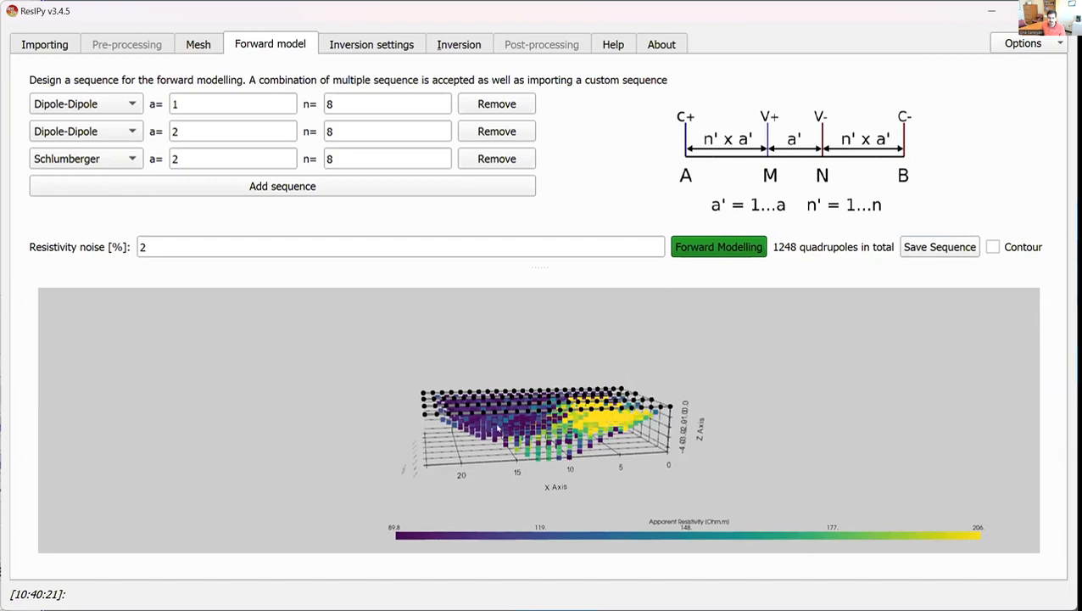
{"action": "left_click_drag", "start_coordinate": [345, 419], "coordinate": [479, 434]}
{"action": "left_click", "coordinate": [993, 247]}
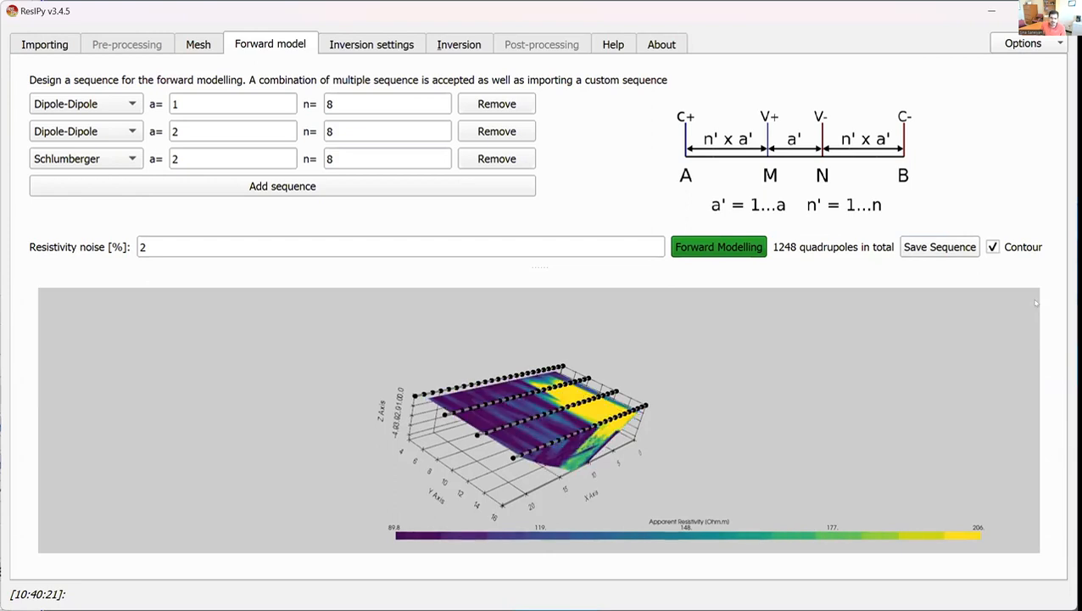
{"action": "left_click_drag", "start_coordinate": [552, 414], "coordinate": [536, 437]}
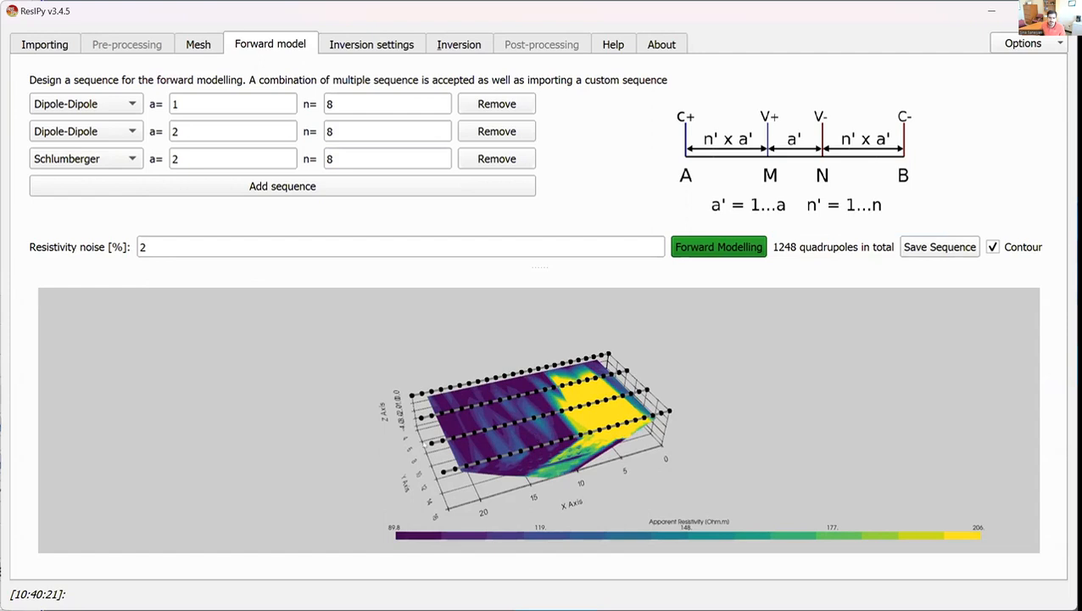
{"action": "scroll", "coordinate": [424, 443], "scroll_direction": "up", "scroll_amount": 3}
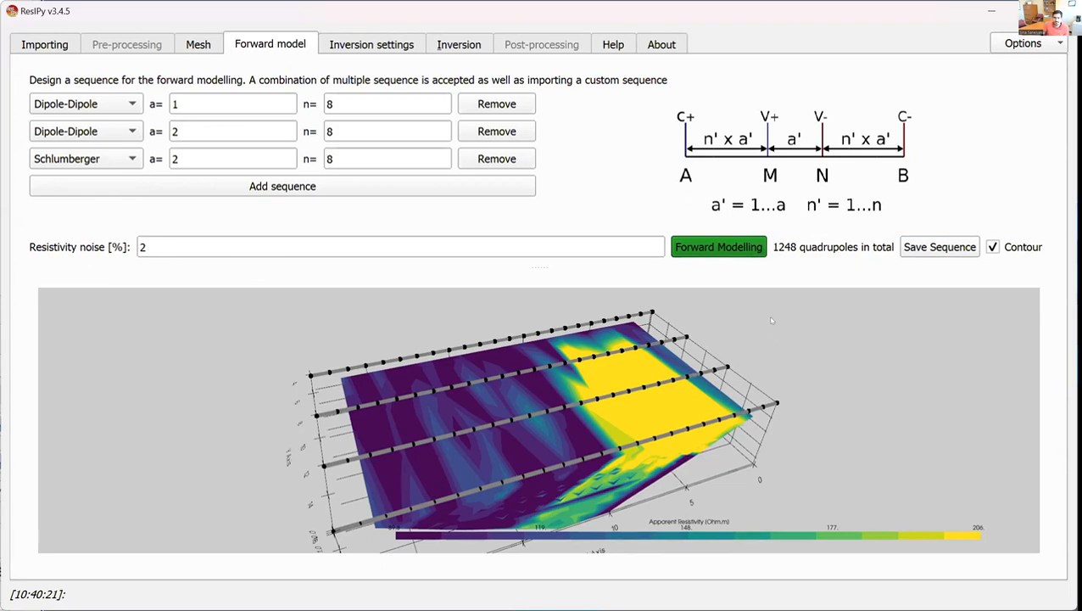
{"action": "scroll", "coordinate": [770, 319], "scroll_direction": "down", "scroll_amount": 1}
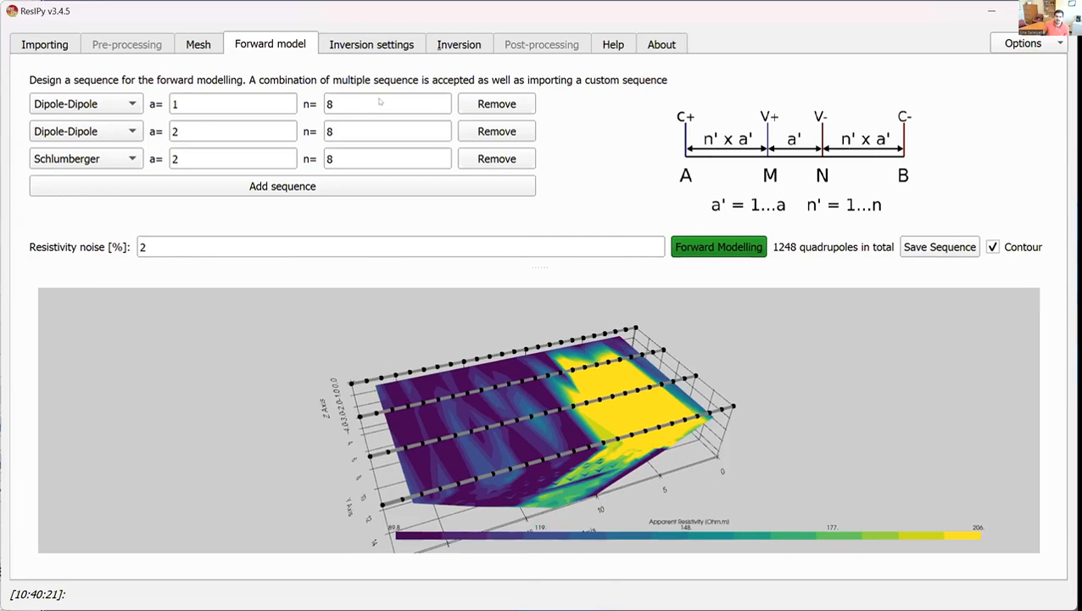
Run the inversion of the synthetic forward-model data.
{"action": "left_click", "coordinate": [463, 41]}
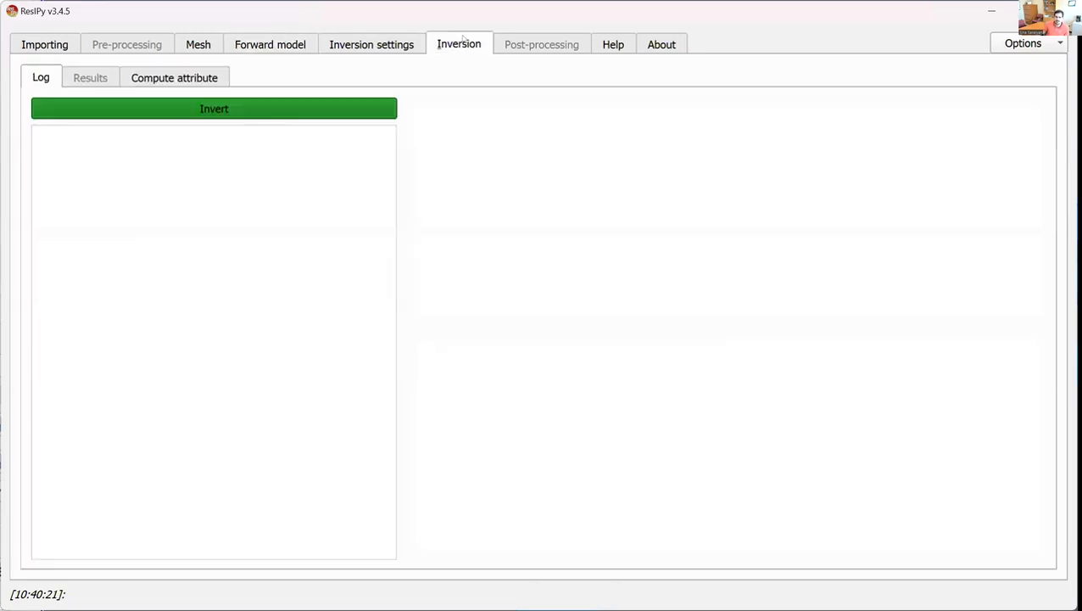
{"action": "left_click", "coordinate": [208, 109]}
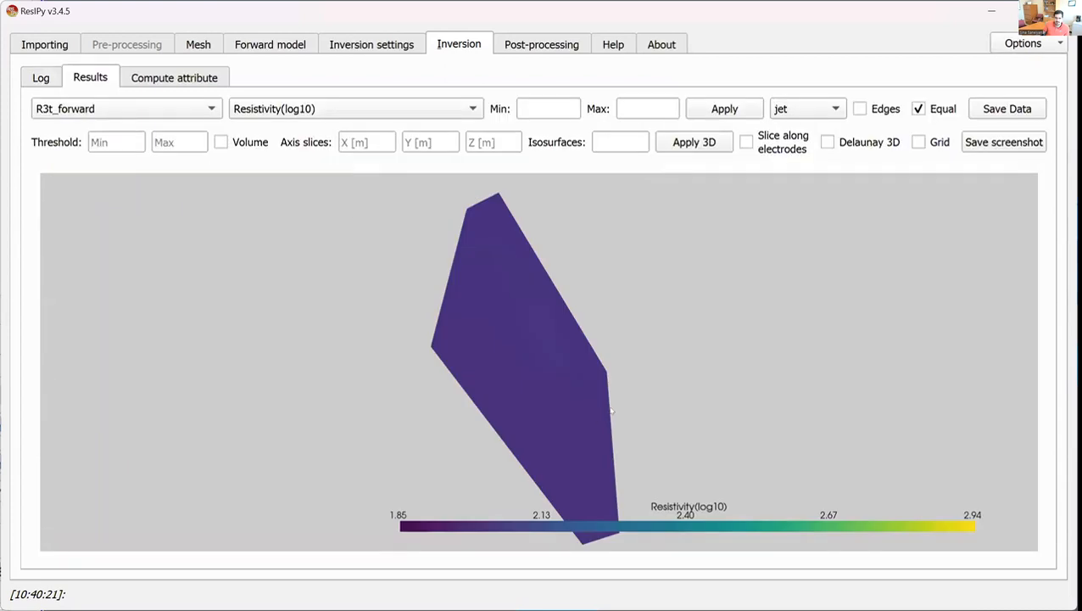
{"action": "left_click_drag", "start_coordinate": [611, 410], "coordinate": [441, 212]}
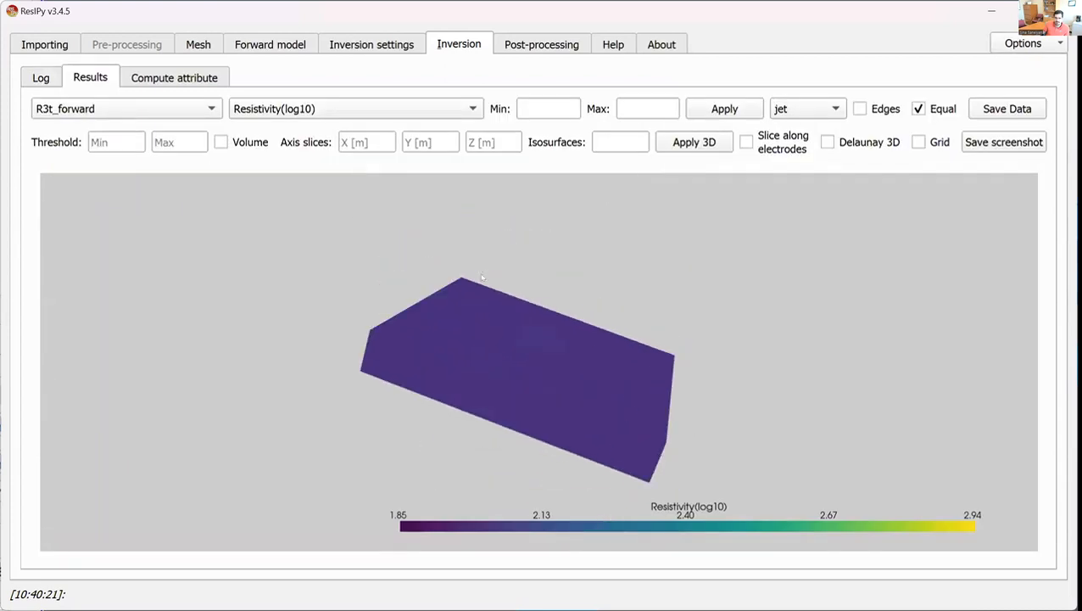
Check the advanced inversion settings and the inversion log, including its RMS plot, and return to the 3D results.
{"action": "left_click", "coordinate": [374, 40]}
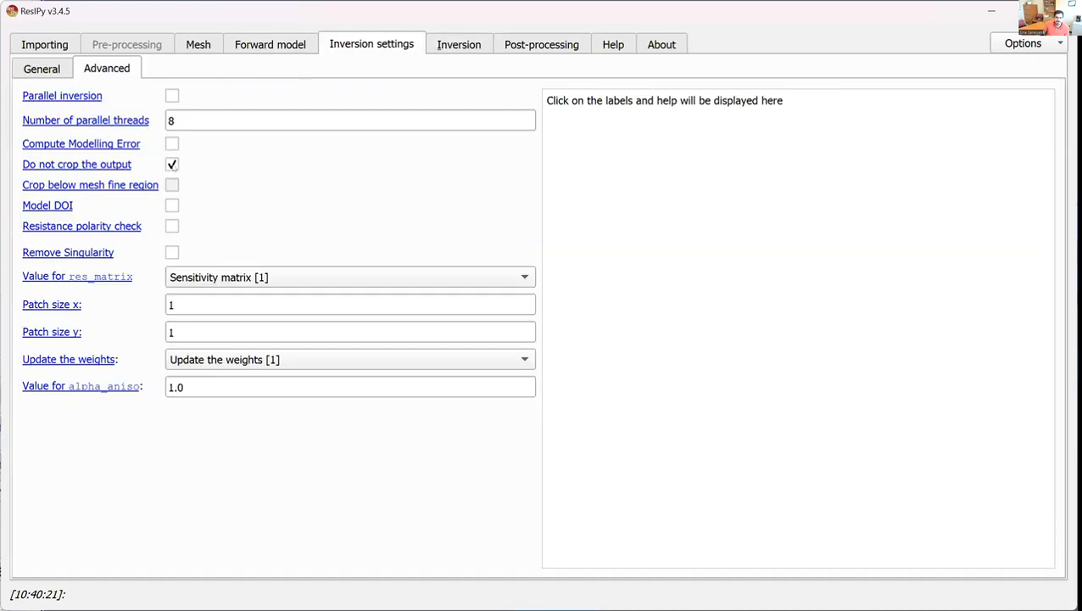
{"action": "left_click", "coordinate": [463, 50]}
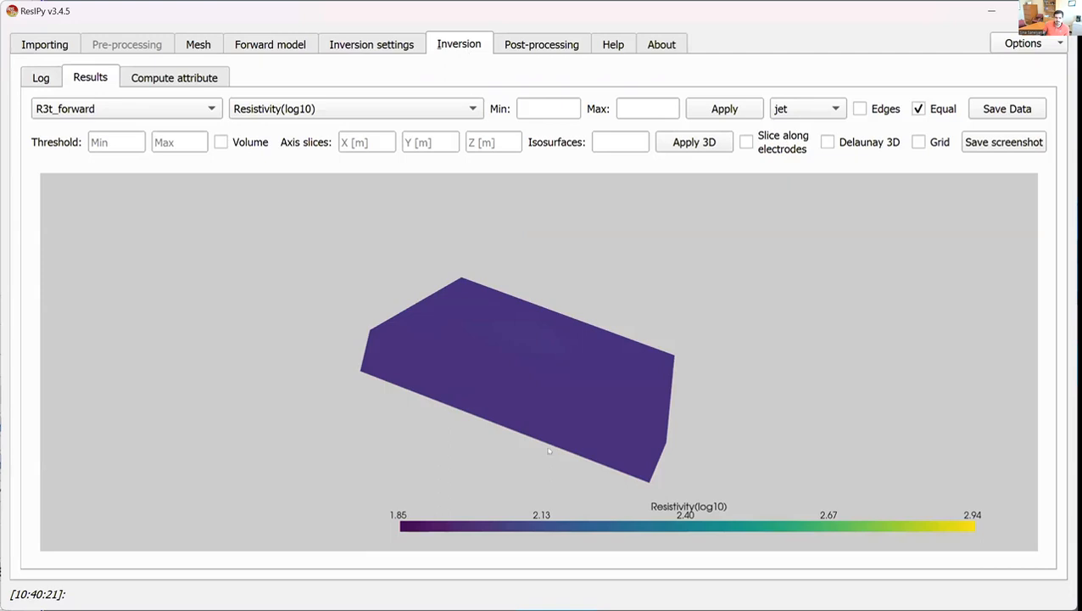
{"action": "left_click_drag", "start_coordinate": [549, 450], "coordinate": [584, 325]}
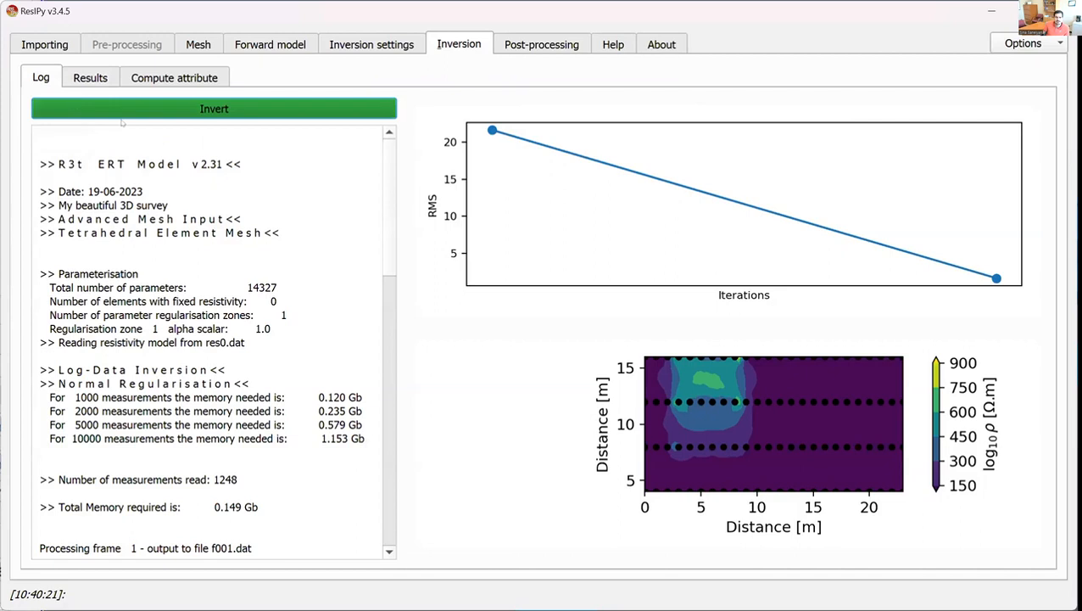
{"action": "left_click", "coordinate": [123, 112]}
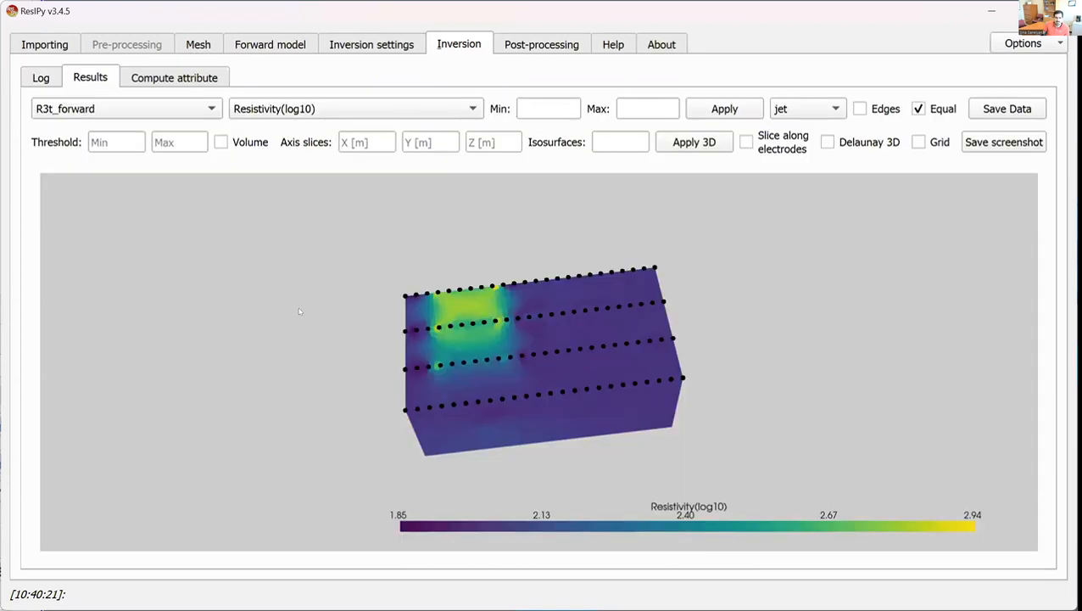
Show the inverted resistivity with the jet colour map and the grid, and compare it with the forward model.
{"action": "left_click_drag", "start_coordinate": [299, 312], "coordinate": [795, 372]}
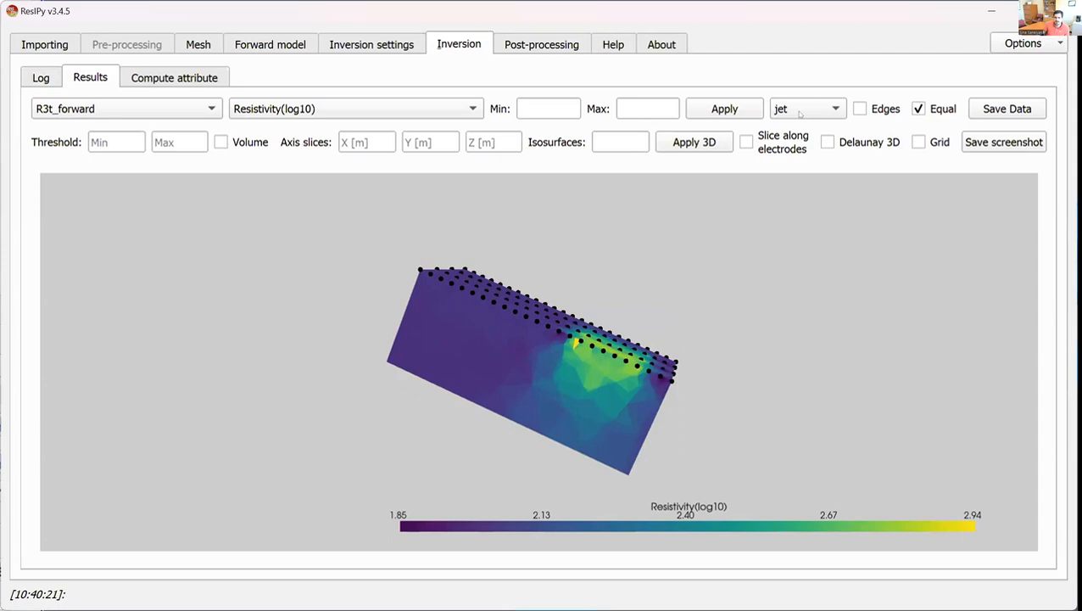
{"action": "left_click_drag", "start_coordinate": [517, 295], "coordinate": [575, 370]}
{"action": "left_click", "coordinate": [918, 141]}
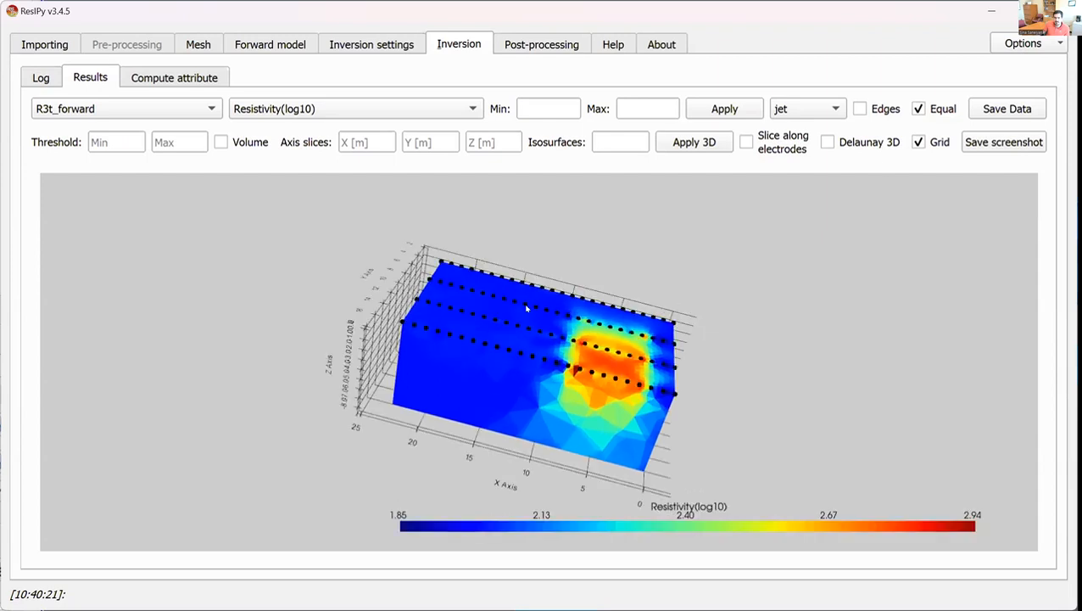
{"action": "left_click_drag", "start_coordinate": [462, 326], "coordinate": [645, 420]}
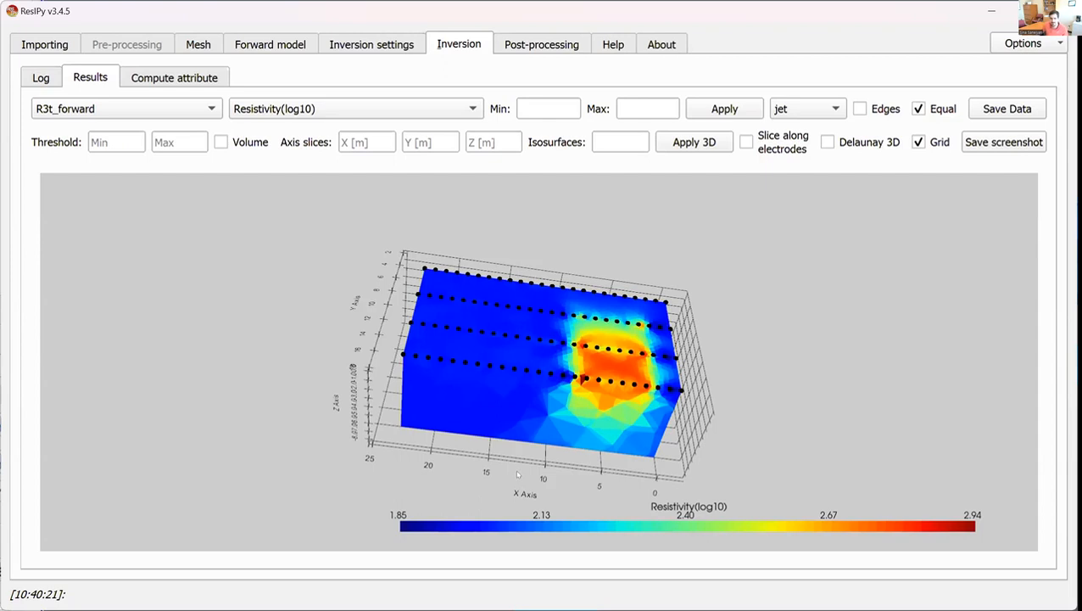
{"action": "left_click_drag", "start_coordinate": [634, 318], "coordinate": [572, 434]}
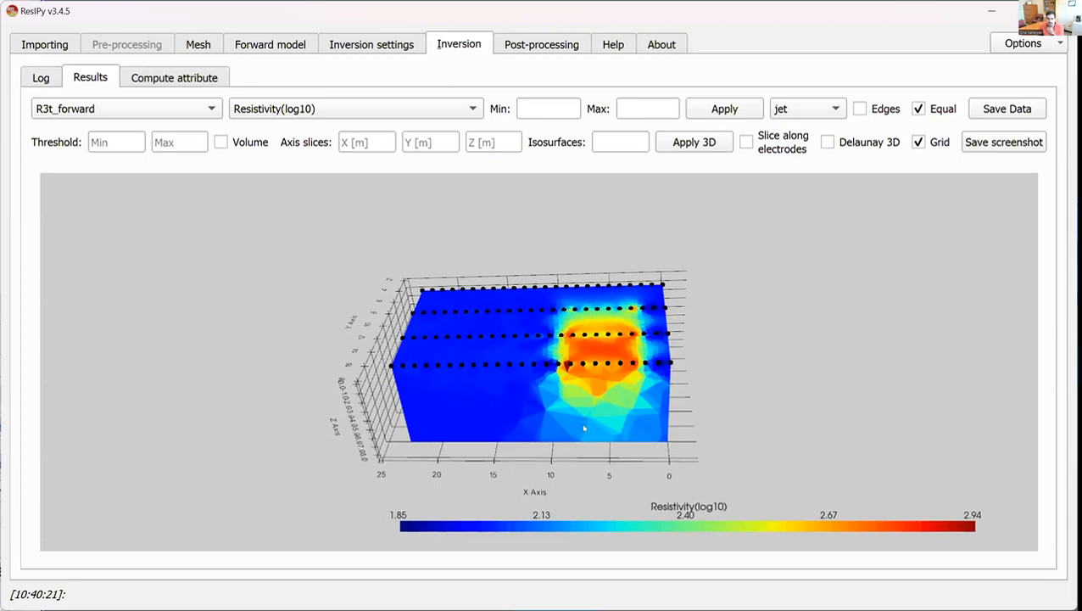
{"action": "left_click", "coordinate": [259, 50]}
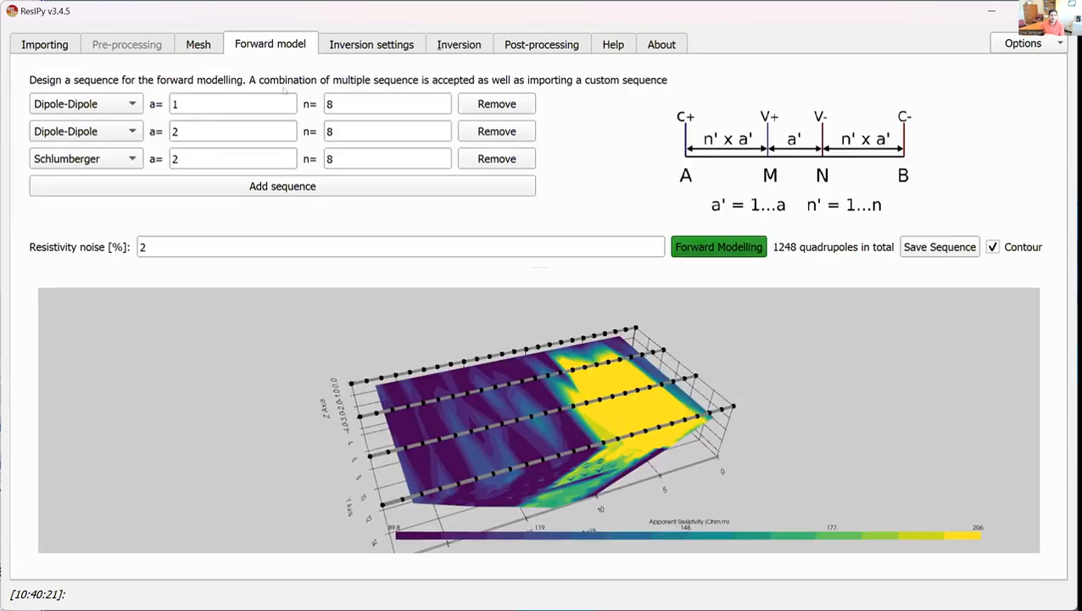
Import the electrode positions from elec.csv in the dc-3d-tank example folder and open the mesh settings.
{"action": "left_click", "coordinate": [41, 48]}
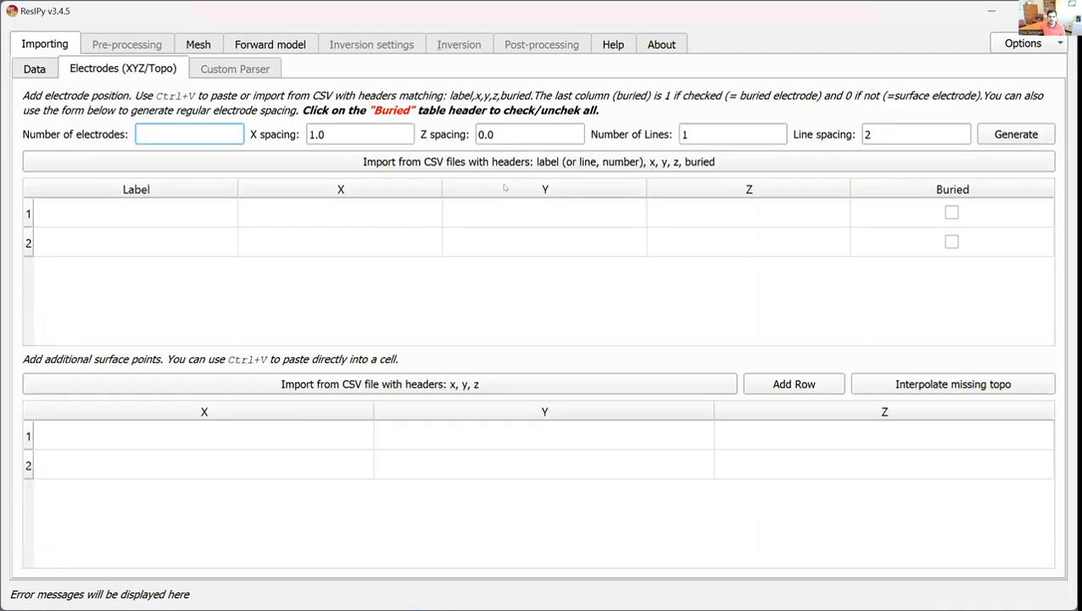
{"action": "left_click", "coordinate": [416, 161]}
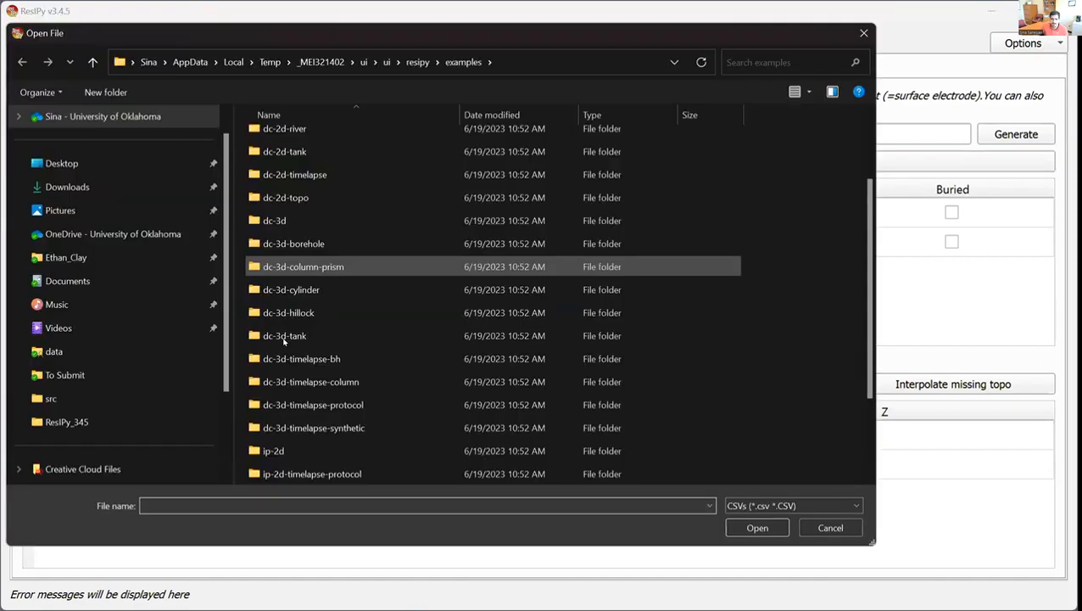
{"action": "double_click", "coordinate": [284, 337]}
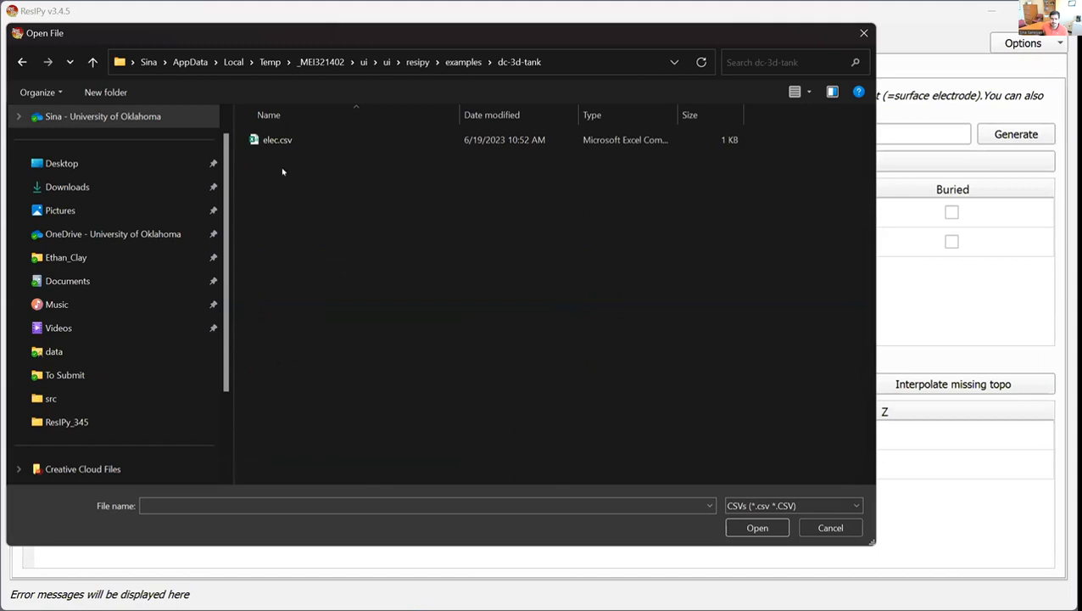
{"action": "left_click", "coordinate": [271, 141]}
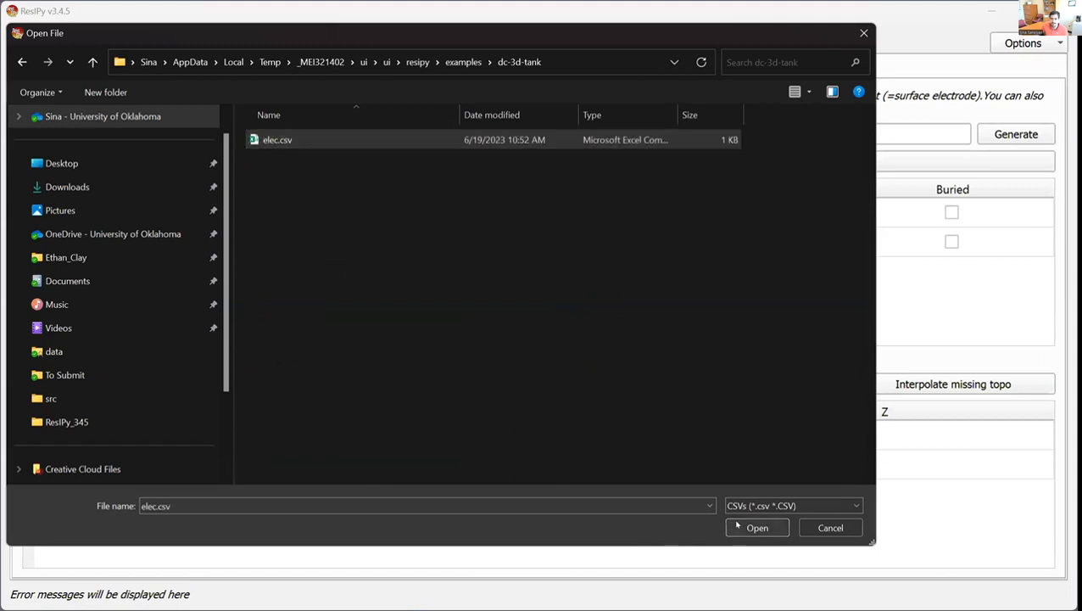
{"action": "left_click", "coordinate": [737, 525]}
{"action": "scroll", "coordinate": [424, 280], "scroll_direction": "down", "scroll_amount": 5}
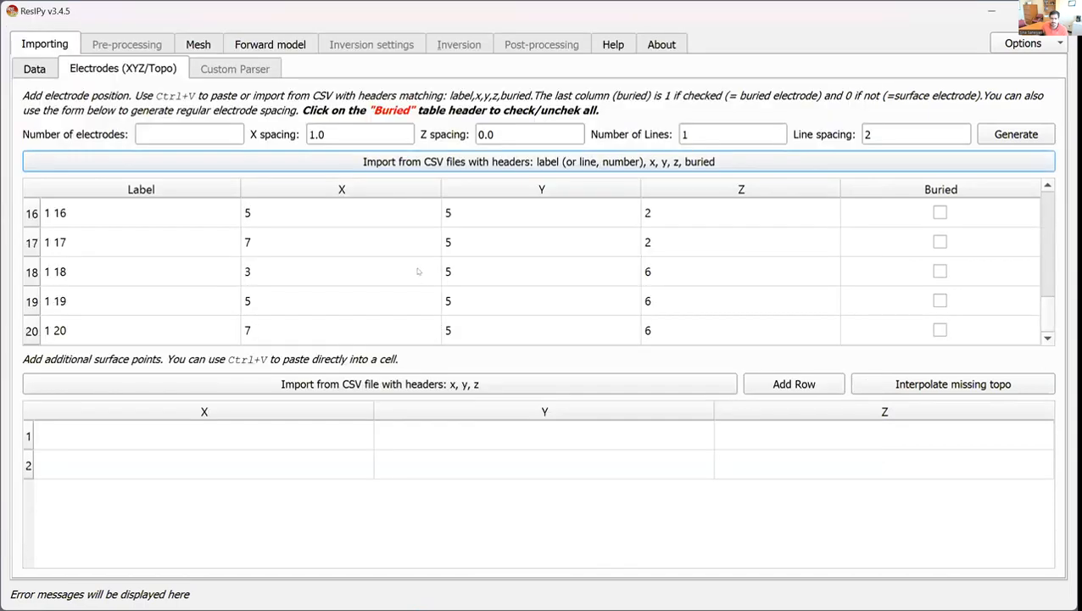
{"action": "left_click", "coordinate": [205, 46]}
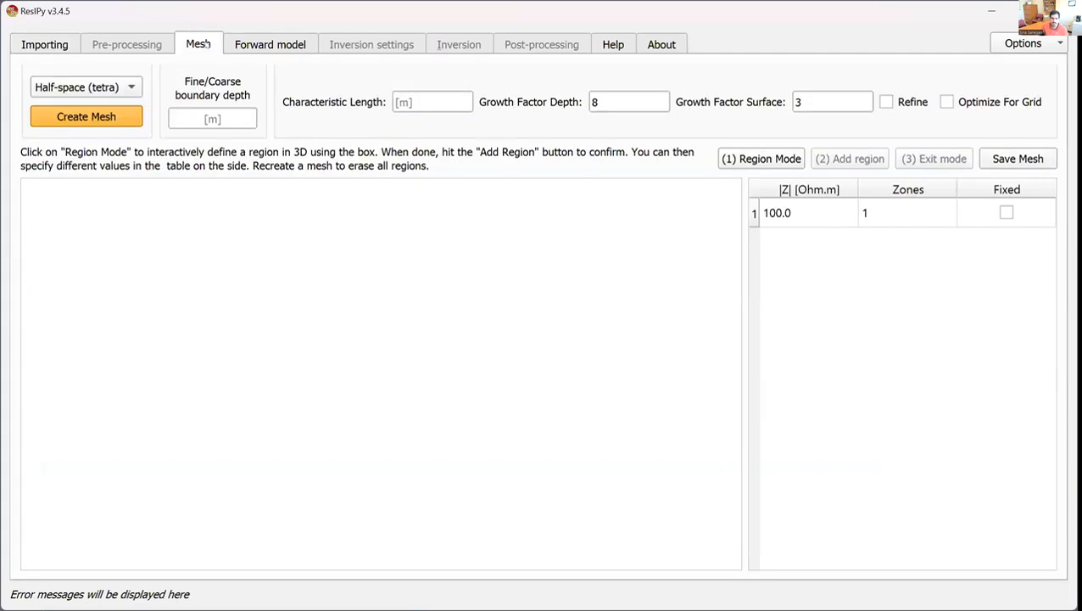
Create a Tank (box) mesh around the imported electrodes with the default origin and dimensions, and inspect it from several angles.
{"action": "left_click", "coordinate": [114, 94]}
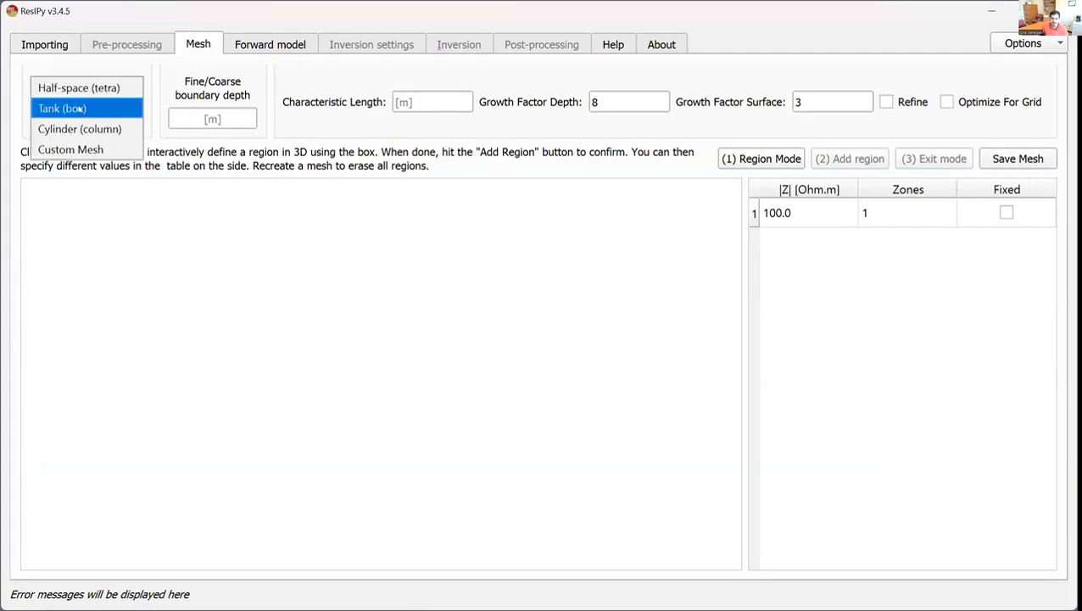
{"action": "left_click", "coordinate": [82, 110]}
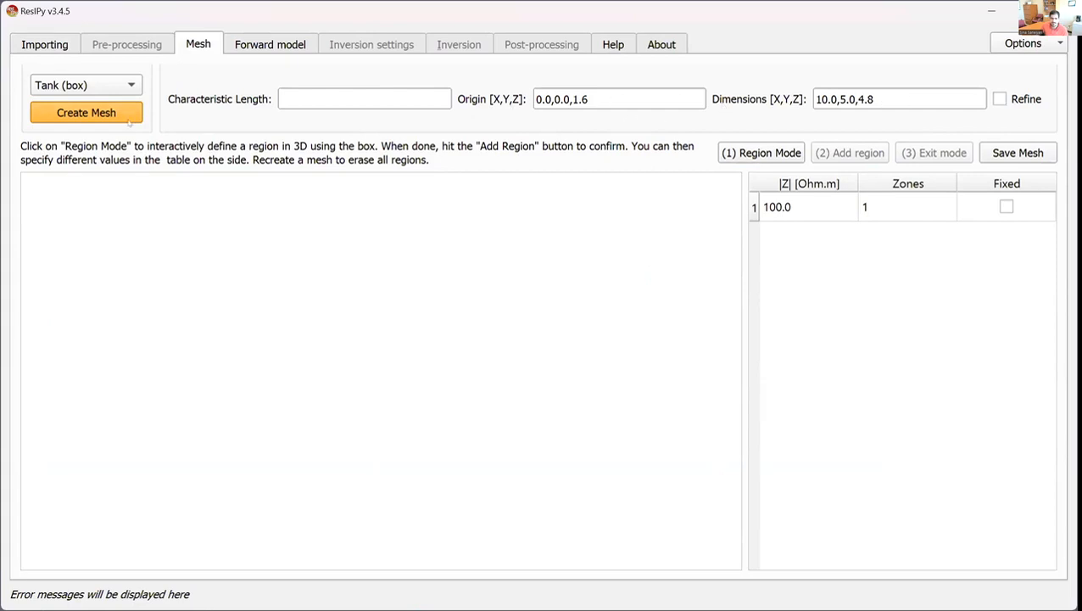
{"action": "left_click", "coordinate": [92, 112]}
{"action": "left_click_drag", "start_coordinate": [325, 329], "coordinate": [203, 337]}
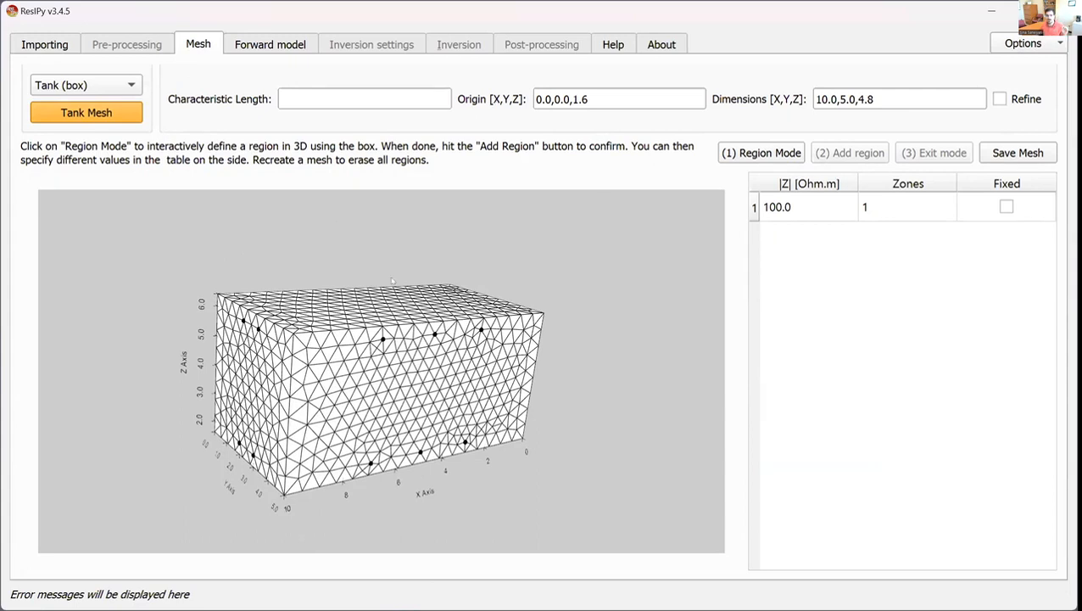
{"action": "left_click_drag", "start_coordinate": [324, 371], "coordinate": [441, 248]}
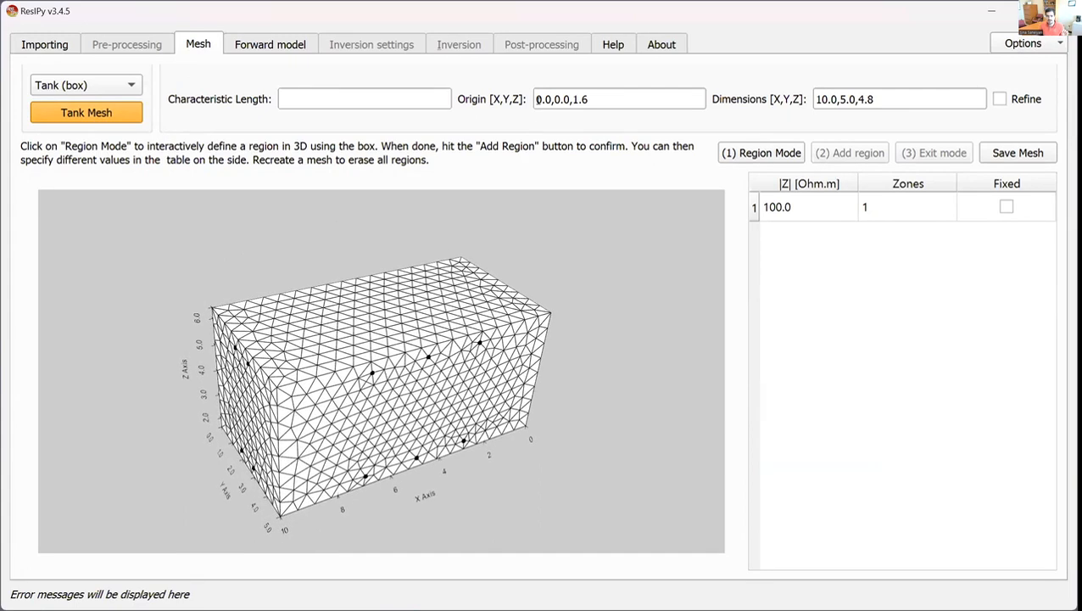
{"action": "left_click_drag", "start_coordinate": [312, 369], "coordinate": [472, 372]}
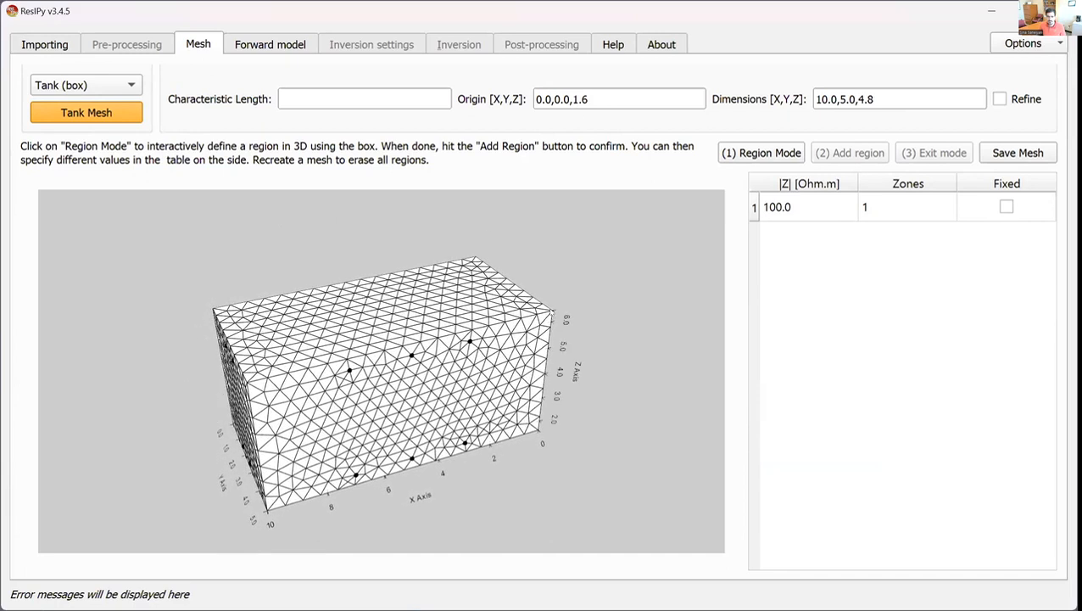
{"action": "left_click_drag", "start_coordinate": [540, 437], "coordinate": [589, 305]}
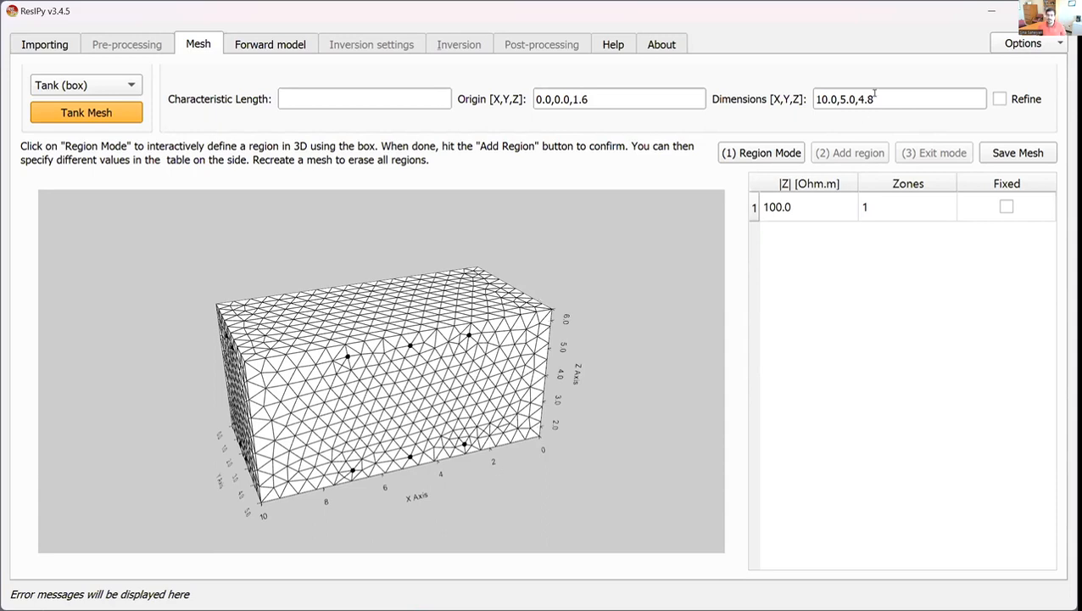
{"action": "left_click_drag", "start_coordinate": [447, 373], "coordinate": [416, 331]}
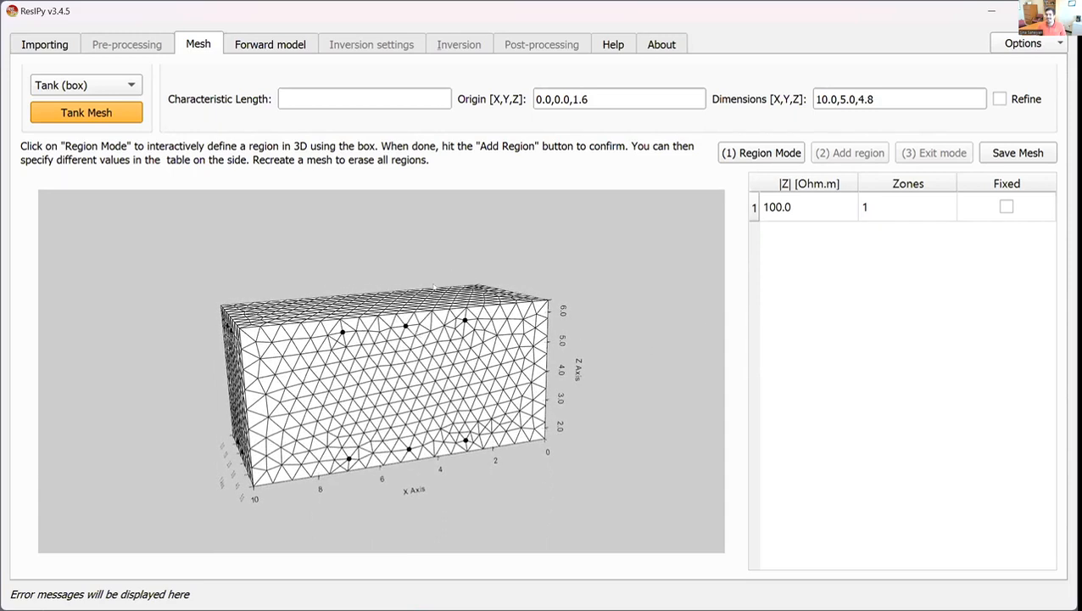
Try to rebuild the tank mesh with dimensions 10.0,5.0,2.8.
{"action": "left_click_drag", "start_coordinate": [866, 92], "coordinate": [860, 94]}
{"action": "left_click", "coordinate": [857, 92]}
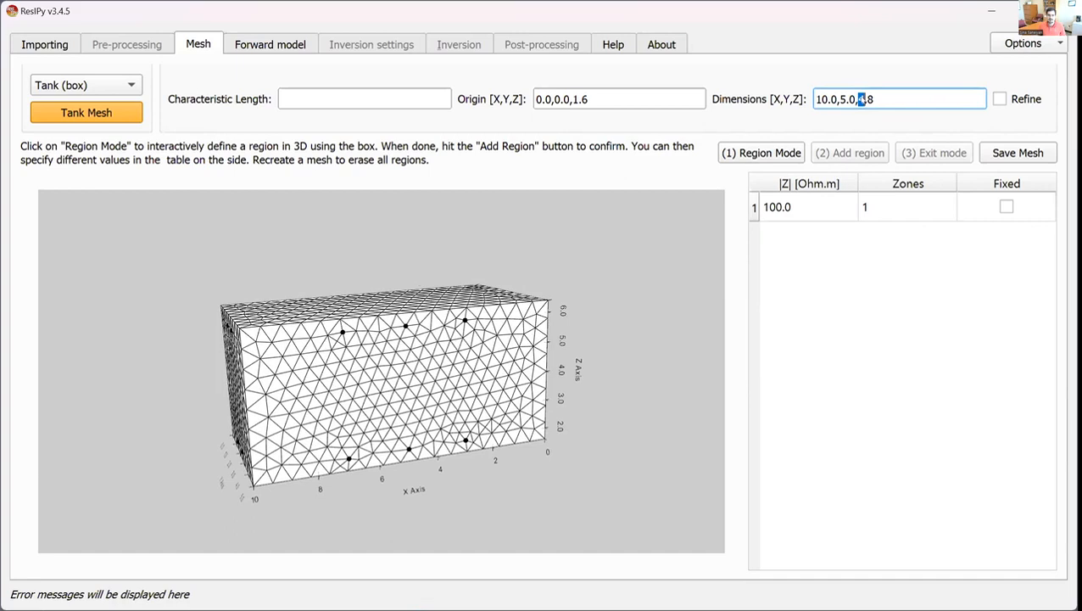
{"action": "type", "text": "2"}
{"action": "key", "text": "Return"}
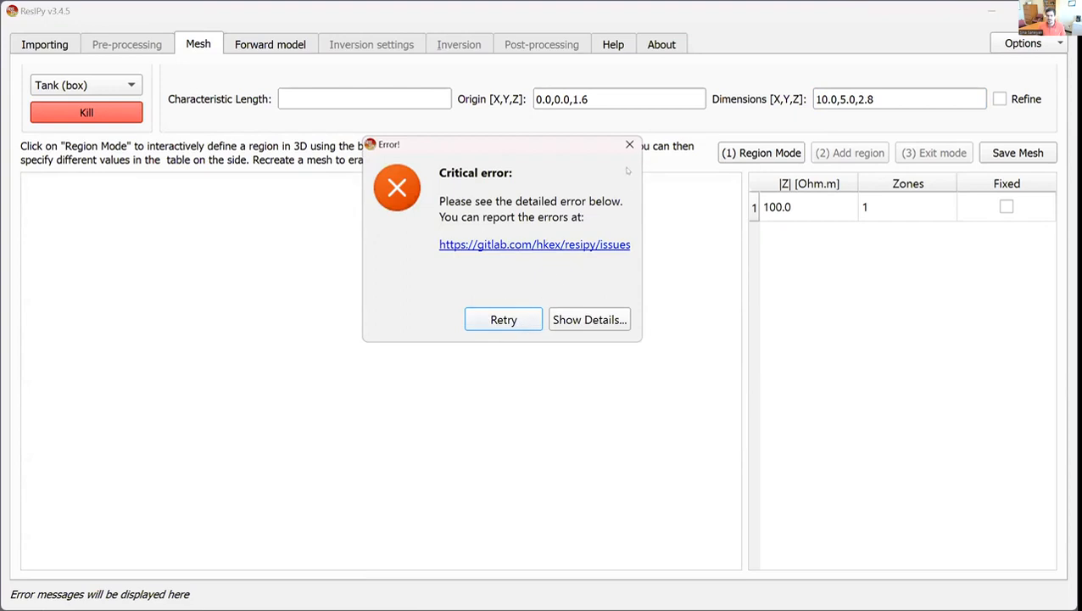
{"action": "left_click", "coordinate": [503, 318]}
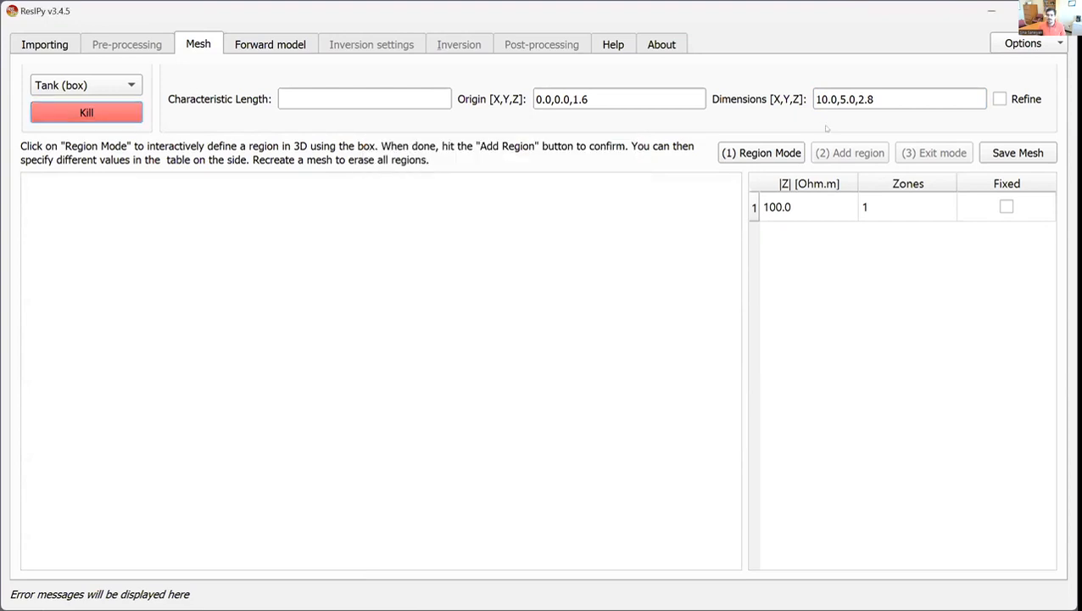
Restore the tank's Z dimension to 4.8 and rebuild the mesh.
{"action": "left_click_drag", "start_coordinate": [858, 98], "coordinate": [865, 99]}
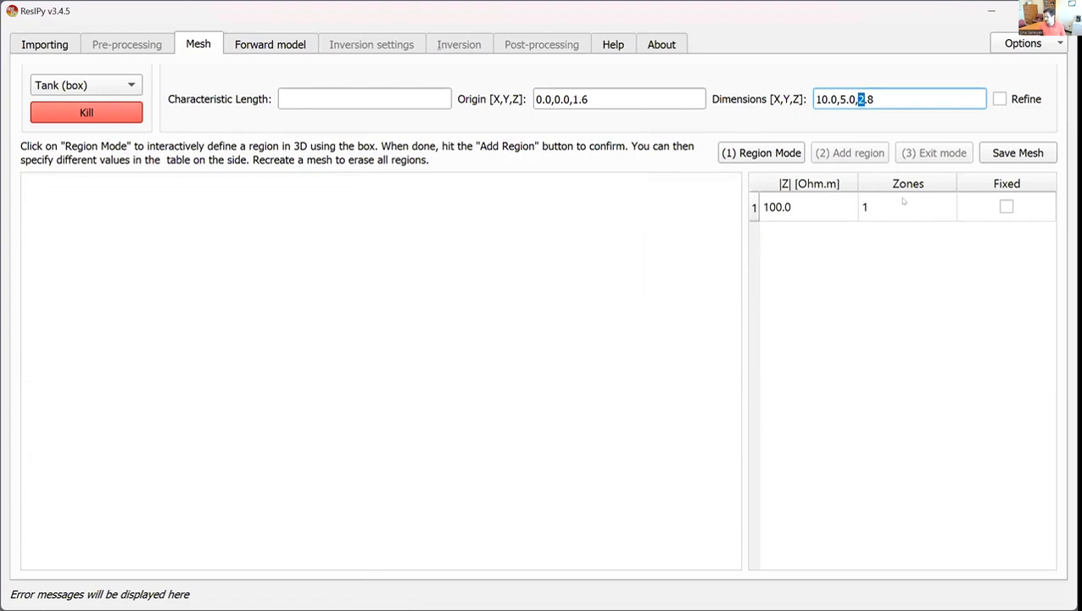
{"action": "type", "text": "4"}
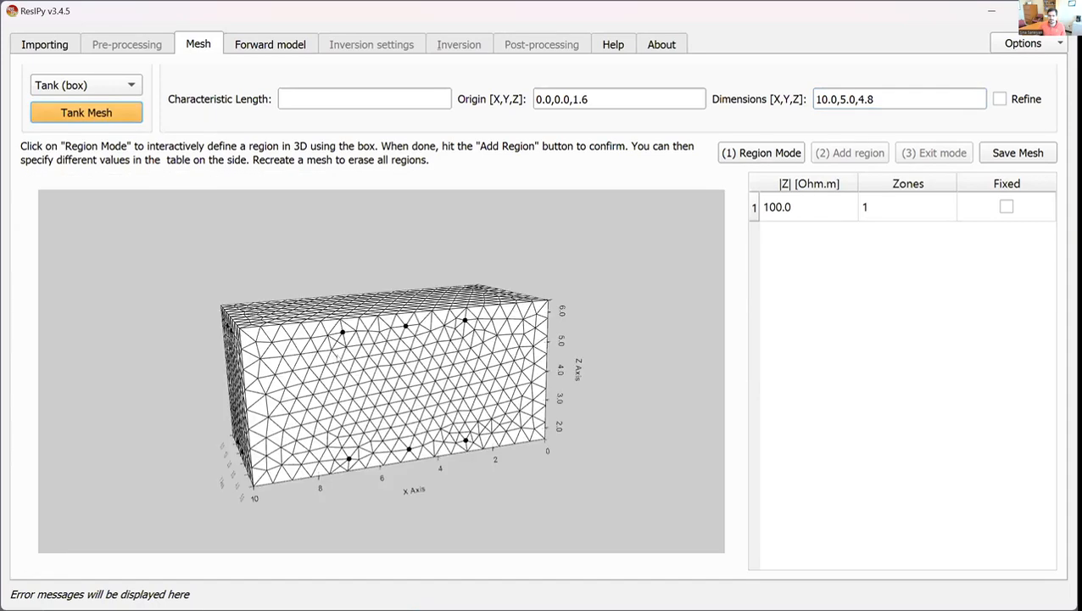
{"action": "left_click_drag", "start_coordinate": [275, 363], "coordinate": [408, 396]}
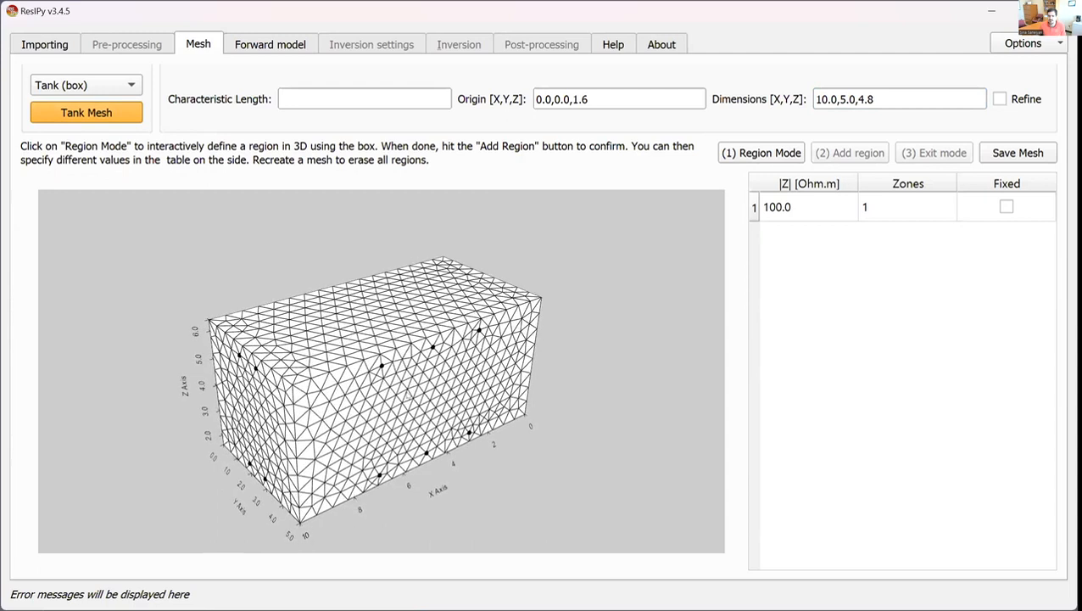
Review the imported electrode coordinates against the tank extents and return to the mesh.
{"action": "left_click", "coordinate": [63, 49]}
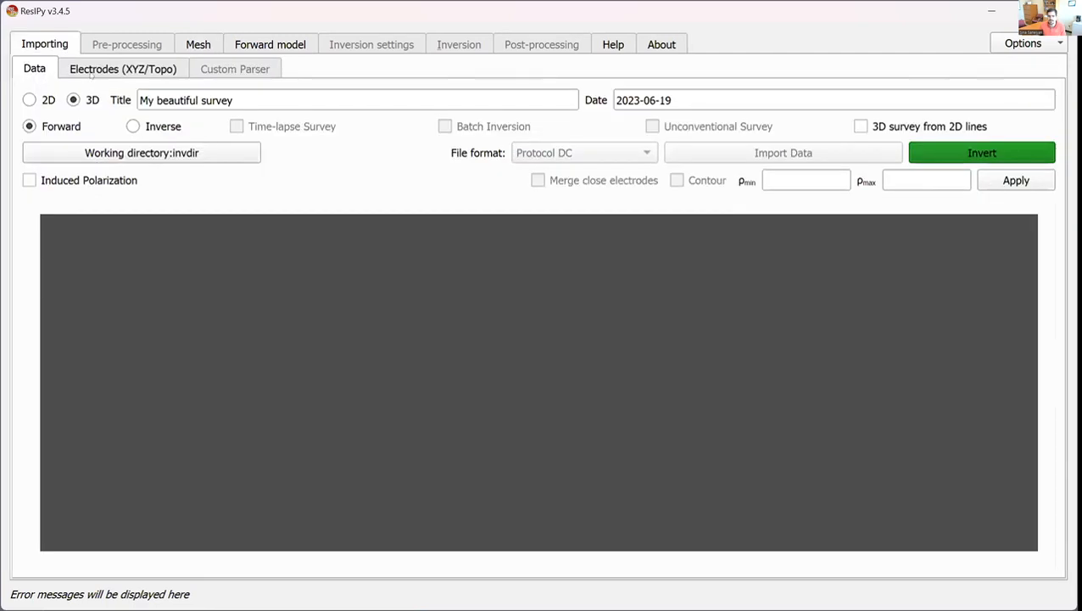
{"action": "left_click", "coordinate": [92, 73]}
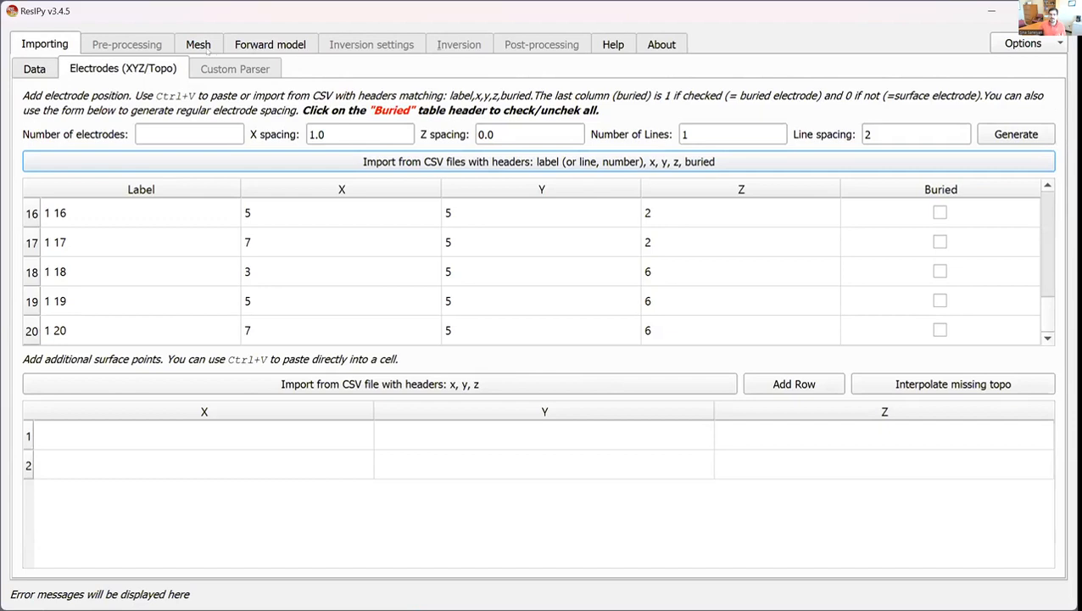
{"action": "left_click", "coordinate": [205, 48]}
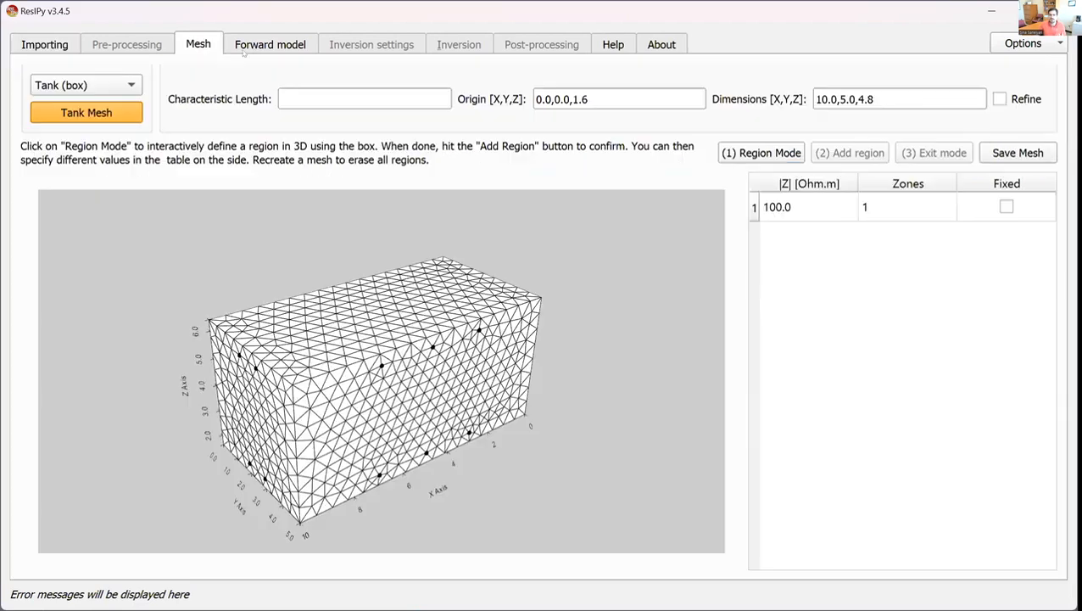
Set the tank origin to -1,-1,1.6, try to rebuild the mesh, and read the error details.
{"action": "double_click", "coordinate": [543, 99]}
{"action": "type", "text": "-1"}
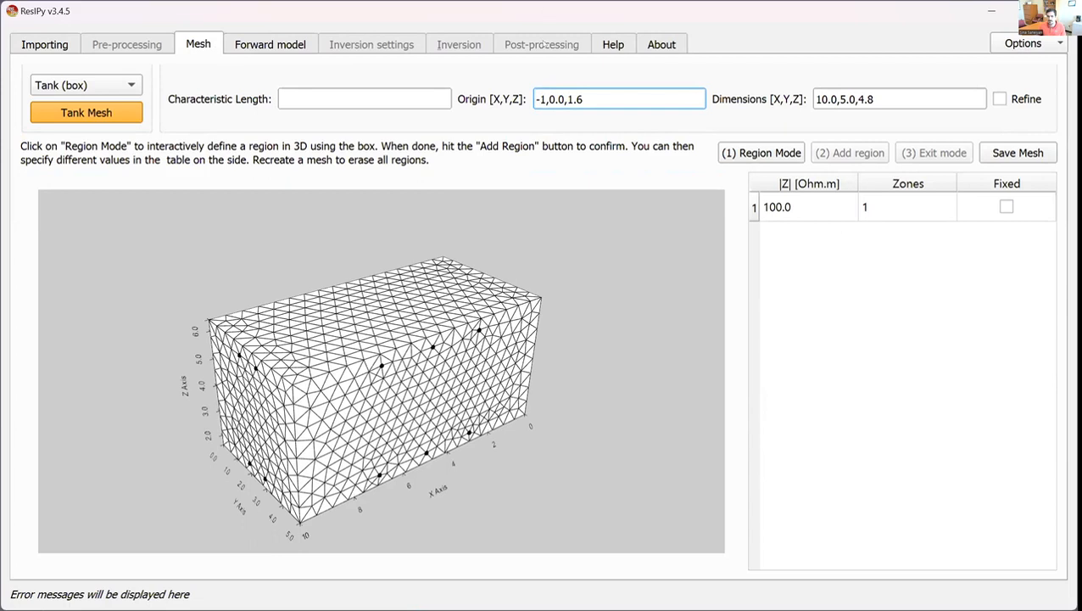
{"action": "left_click_drag", "start_coordinate": [549, 99], "coordinate": [564, 99]}
{"action": "type", "text": "-10"}
{"action": "key", "text": "BackSpace"}
{"action": "left_click", "coordinate": [88, 114]}
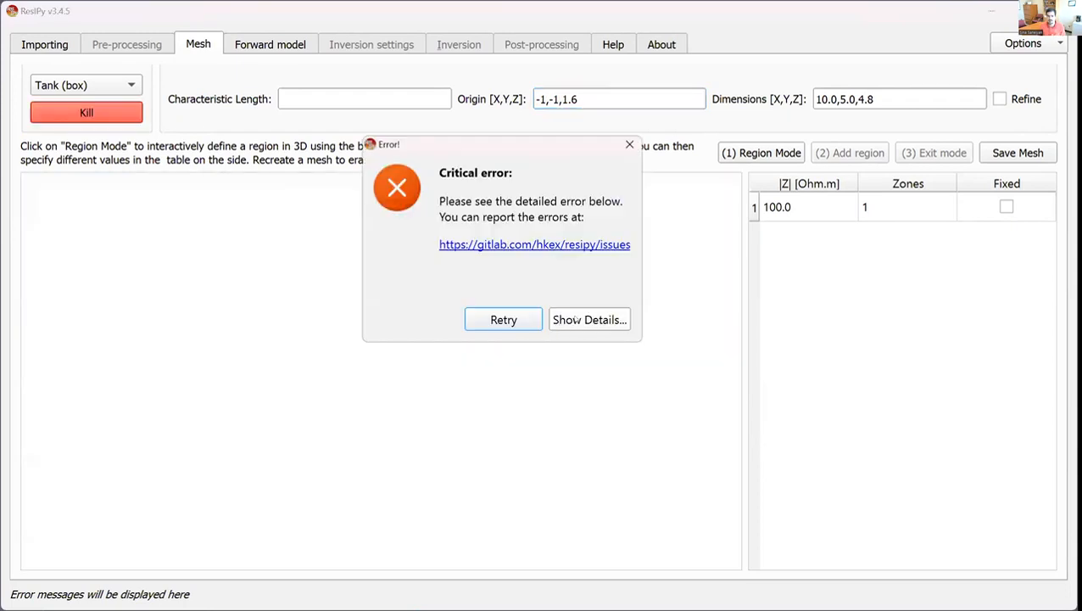
{"action": "left_click", "coordinate": [572, 318]}
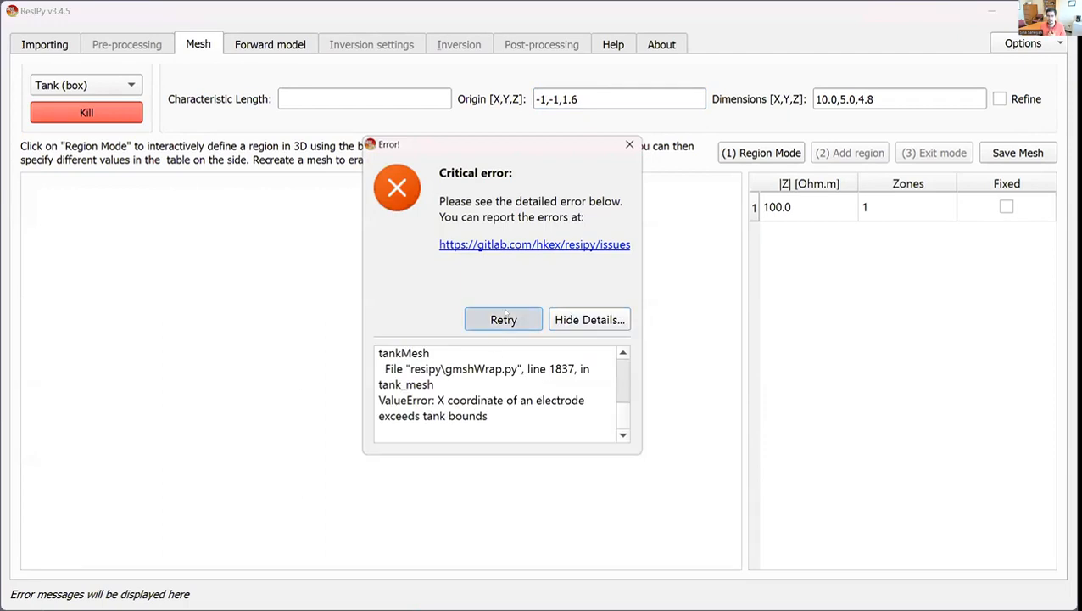
{"action": "left_click", "coordinate": [505, 319]}
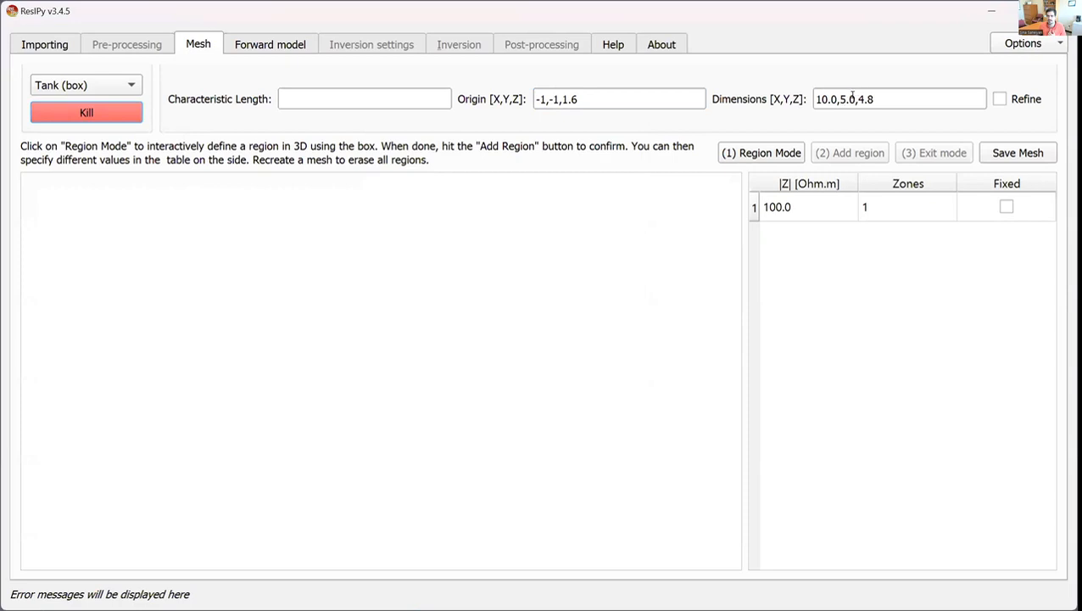
Set the tank dimensions to 12.0,7.0,5.8 and rebuild the tank mesh.
{"action": "left_click_drag", "start_coordinate": [856, 98], "coordinate": [863, 98]}
{"action": "type", "text": "5"}
{"action": "left_click_drag", "start_coordinate": [828, 98], "coordinate": [822, 99]}
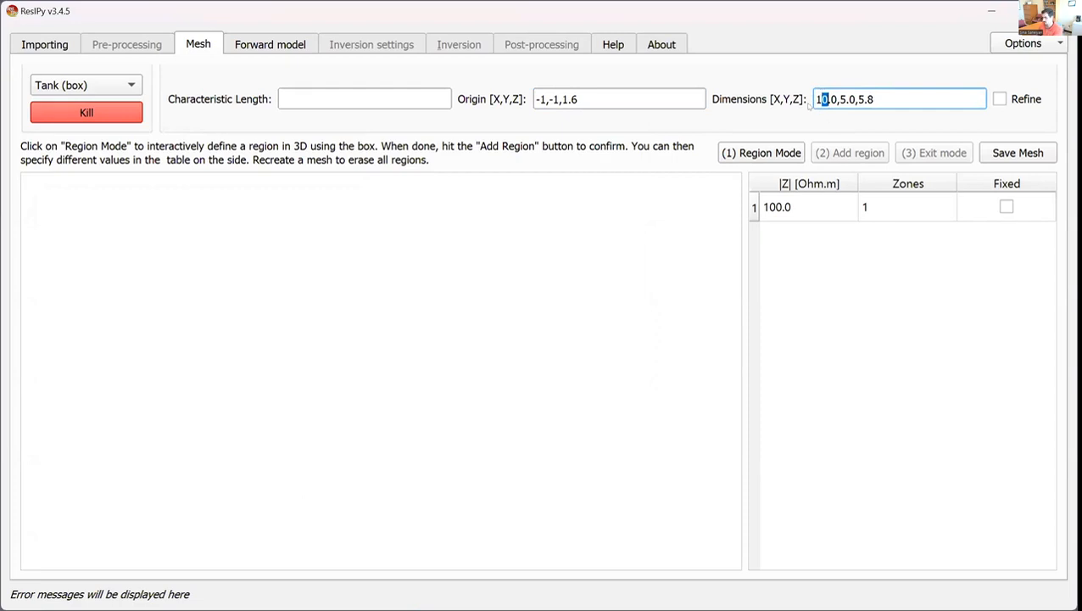
{"action": "type", "text": "2"}
{"action": "left_click_drag", "start_coordinate": [847, 98], "coordinate": [839, 98]}
{"action": "type", "text": "7"}
{"action": "left_click", "coordinate": [117, 116]}
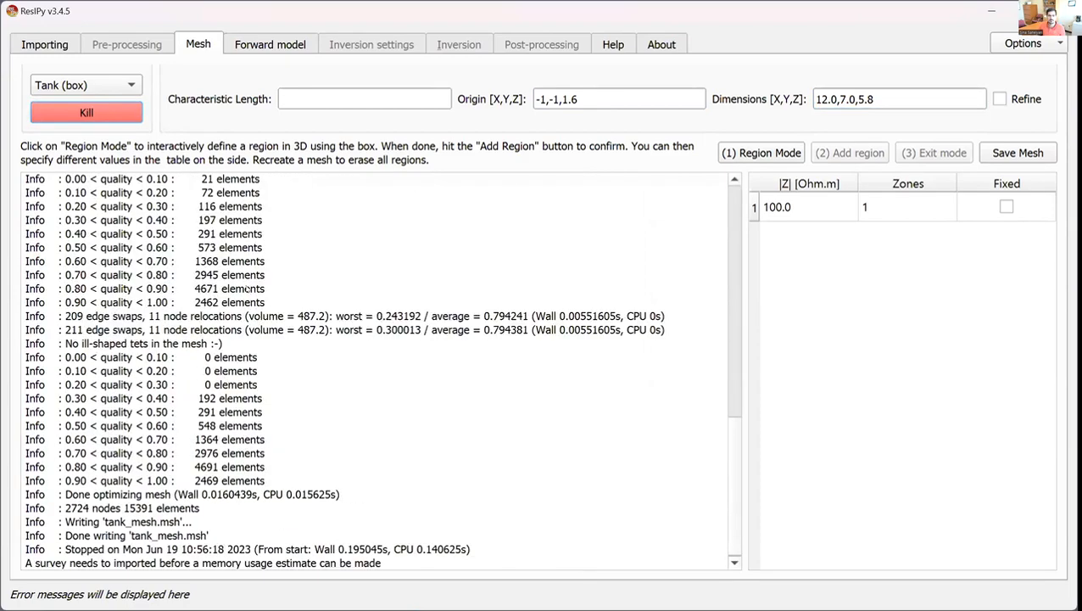
{"action": "left_click_drag", "start_coordinate": [356, 365], "coordinate": [263, 449]}
{"action": "left_click_drag", "start_coordinate": [389, 289], "coordinate": [348, 310]}
Shrink the region selection box inside the tank mesh and add it as a second region.
{"action": "left_click", "coordinate": [742, 155]}
{"action": "left_click_drag", "start_coordinate": [447, 475], "coordinate": [465, 383]}
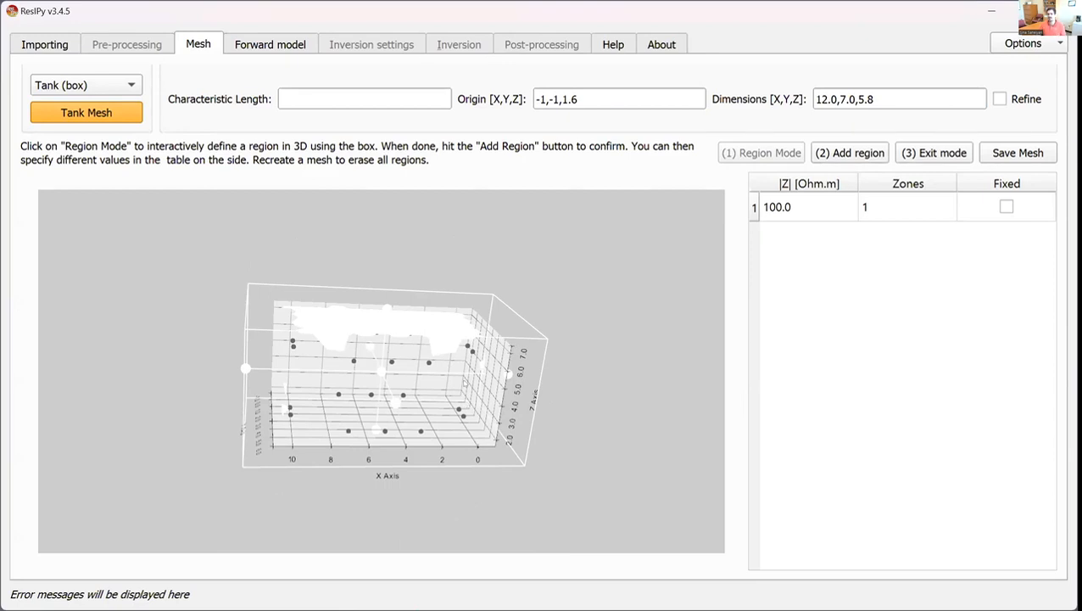
{"action": "left_click_drag", "start_coordinate": [510, 377], "coordinate": [396, 366]}
{"action": "left_click_drag", "start_coordinate": [487, 367], "coordinate": [341, 365]}
{"action": "left_click_drag", "start_coordinate": [395, 389], "coordinate": [377, 376]}
{"action": "left_click_drag", "start_coordinate": [565, 320], "coordinate": [518, 358]}
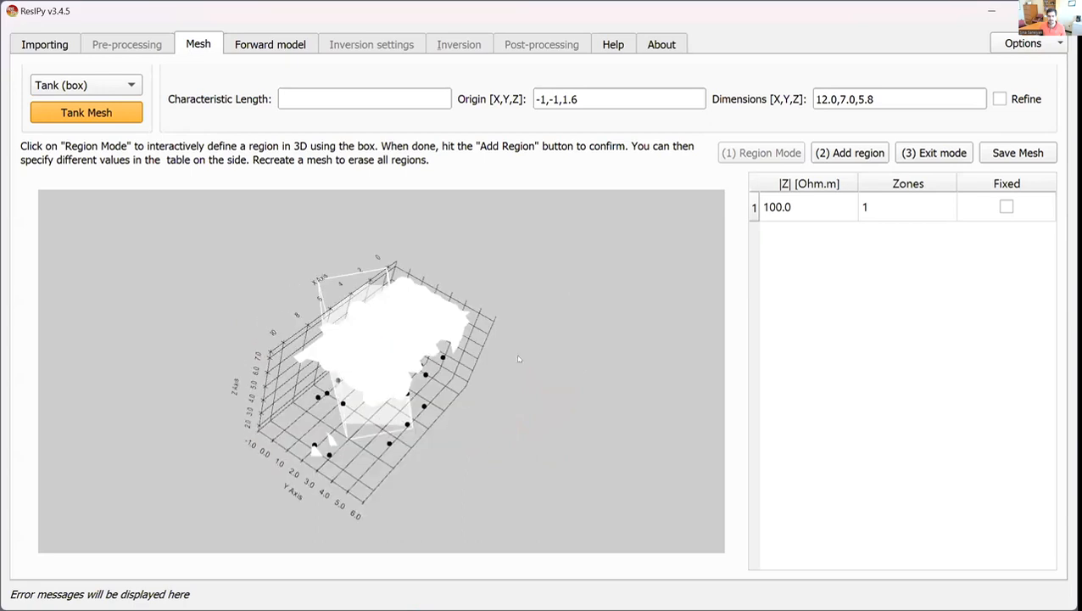
{"action": "left_click", "coordinate": [357, 309]}
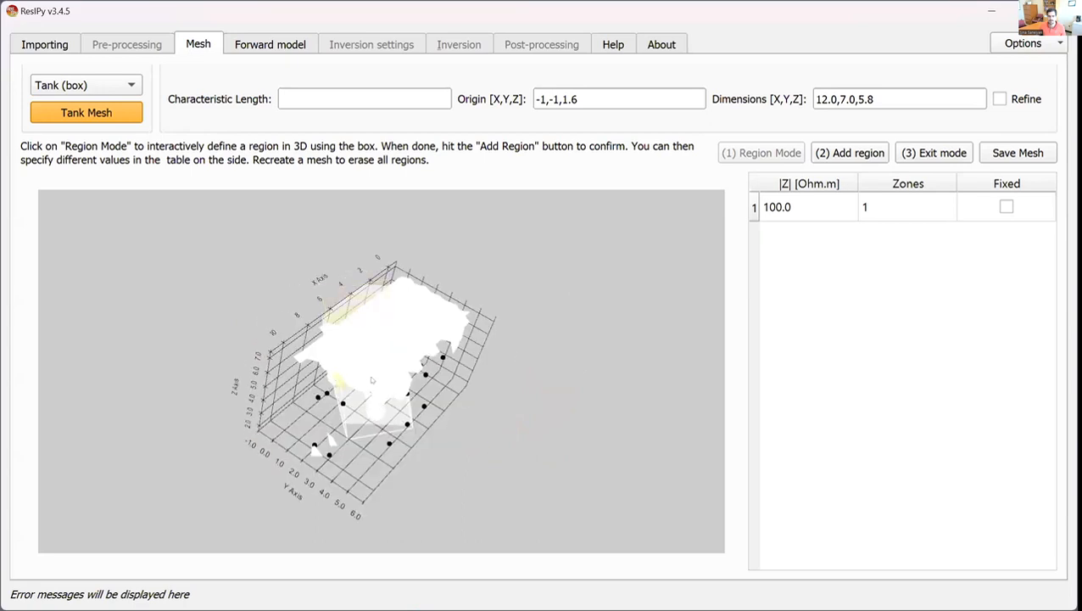
{"action": "left_click", "coordinate": [848, 153]}
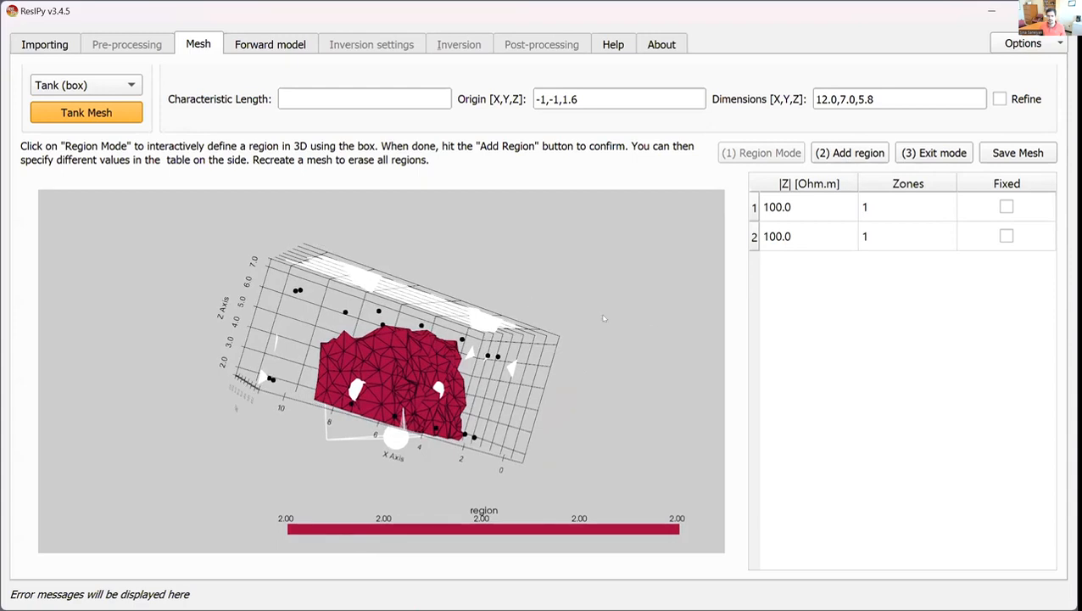
Set the second region's resistivity to 20 Ohm.m, leave region mode, and inspect both regions on the mesh.
{"action": "double_click", "coordinate": [795, 236]}
{"action": "type", "text": "20"}
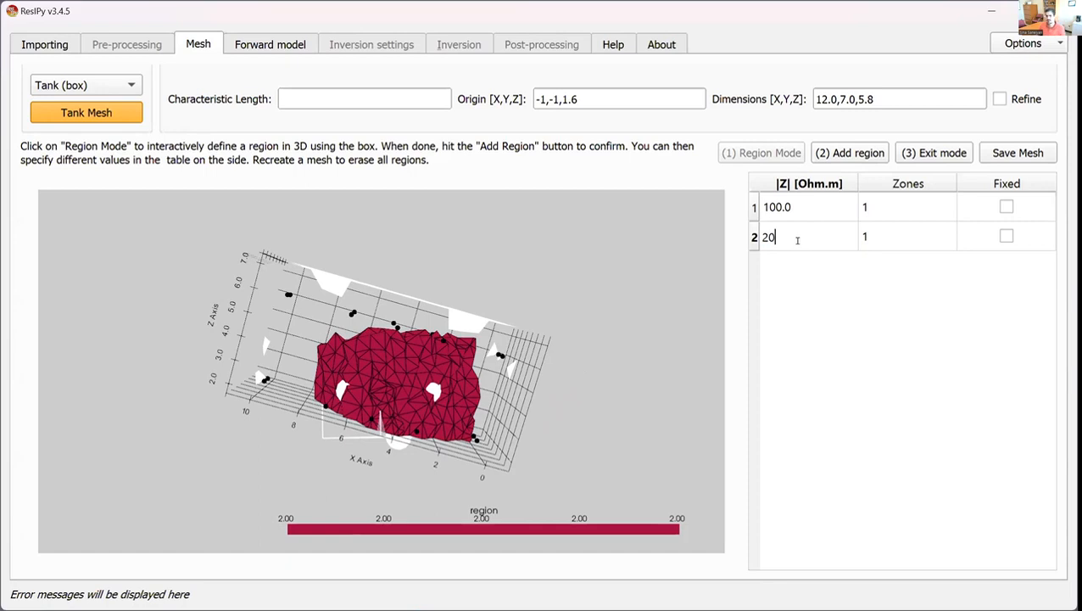
{"action": "left_click", "coordinate": [931, 154]}
{"action": "left_click_drag", "start_coordinate": [582, 288], "coordinate": [472, 395]}
{"action": "left_click_drag", "start_coordinate": [331, 396], "coordinate": [76, 373]}
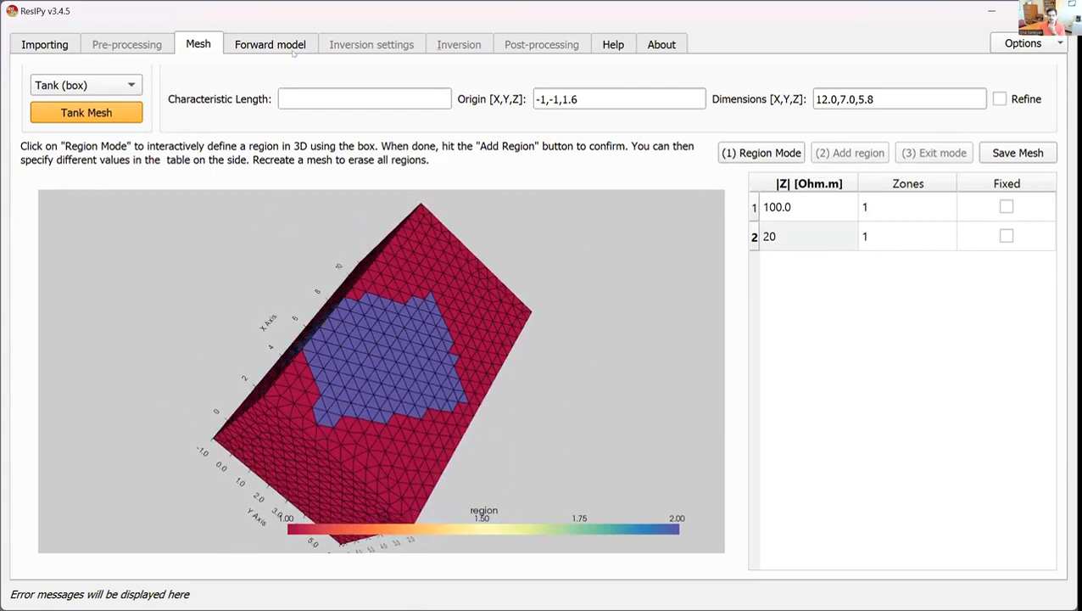
Change the forward-modelling sequence type to Custom Sequence and add another Dipole-Dipole sequence beneath it.
{"action": "left_click", "coordinate": [292, 49]}
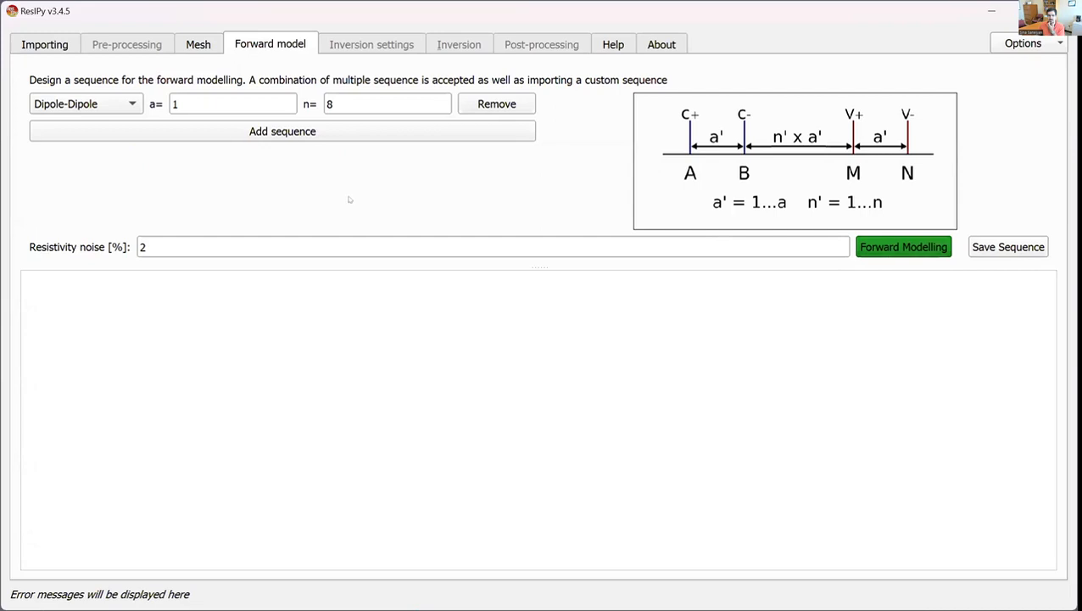
{"action": "left_click", "coordinate": [274, 136]}
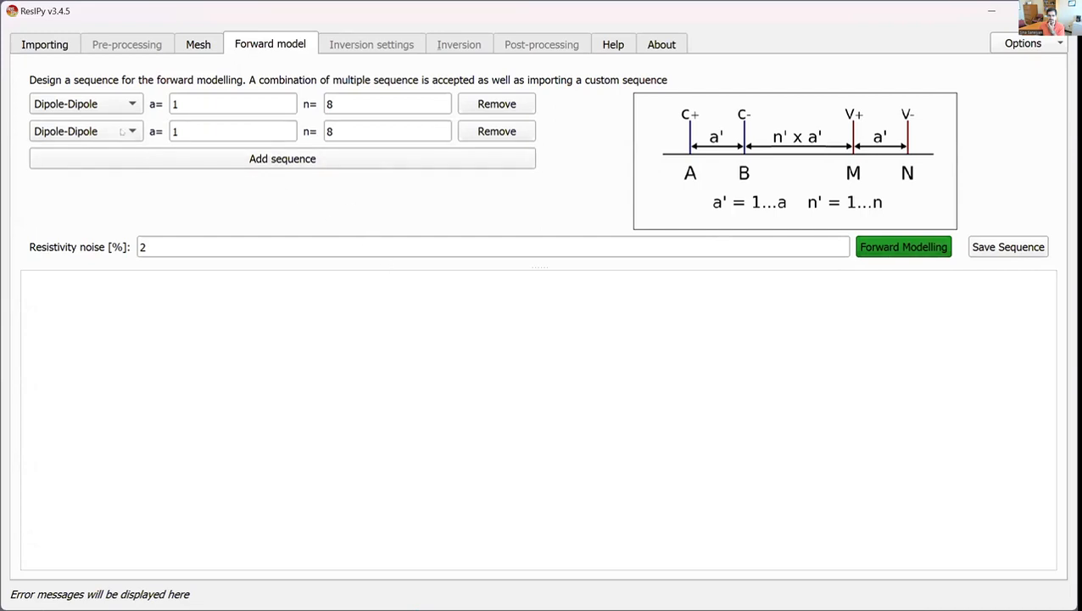
{"action": "left_click", "coordinate": [502, 135]}
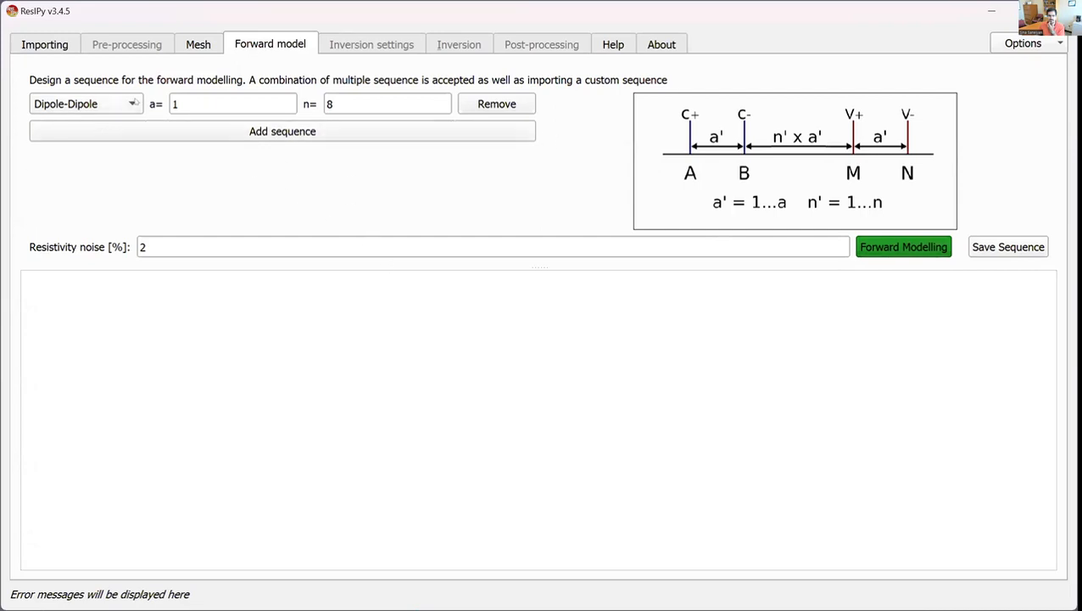
{"action": "left_click", "coordinate": [136, 103]}
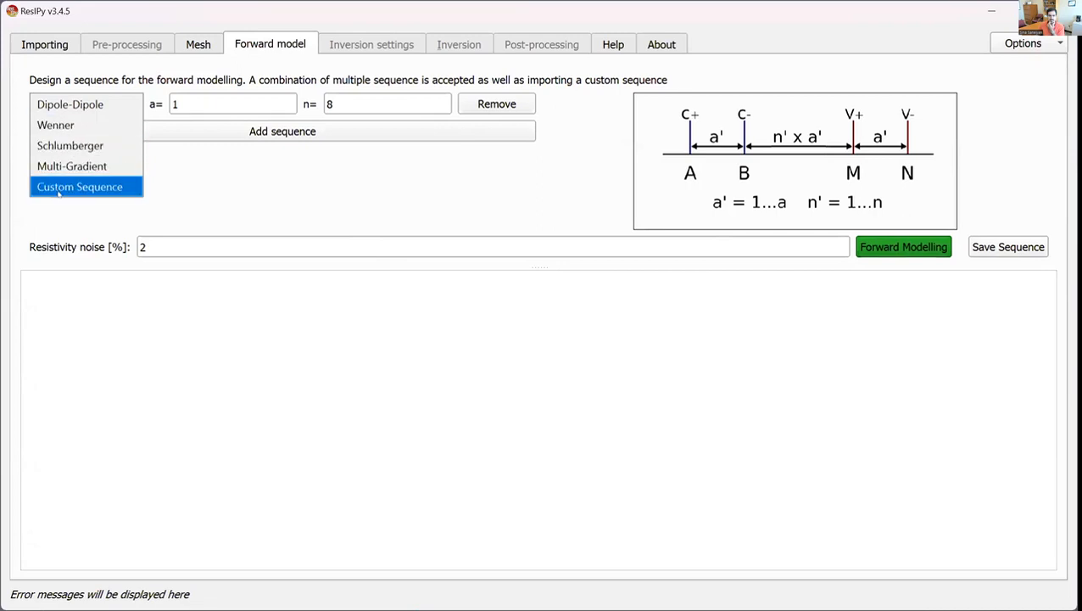
{"action": "left_click", "coordinate": [64, 187]}
{"action": "left_click", "coordinate": [270, 136]}
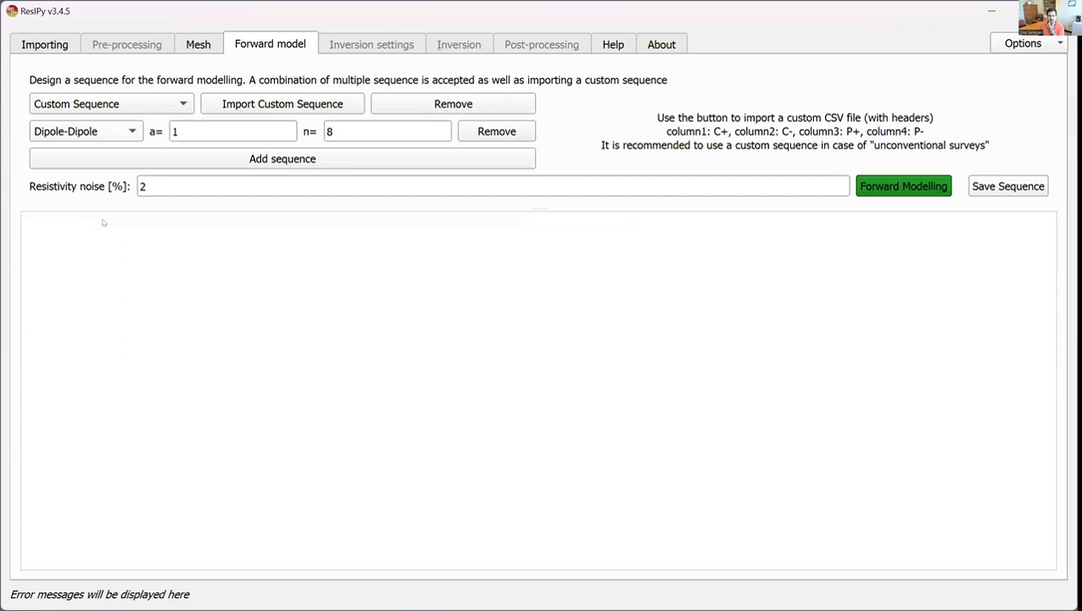
{"action": "left_click", "coordinate": [315, 101]}
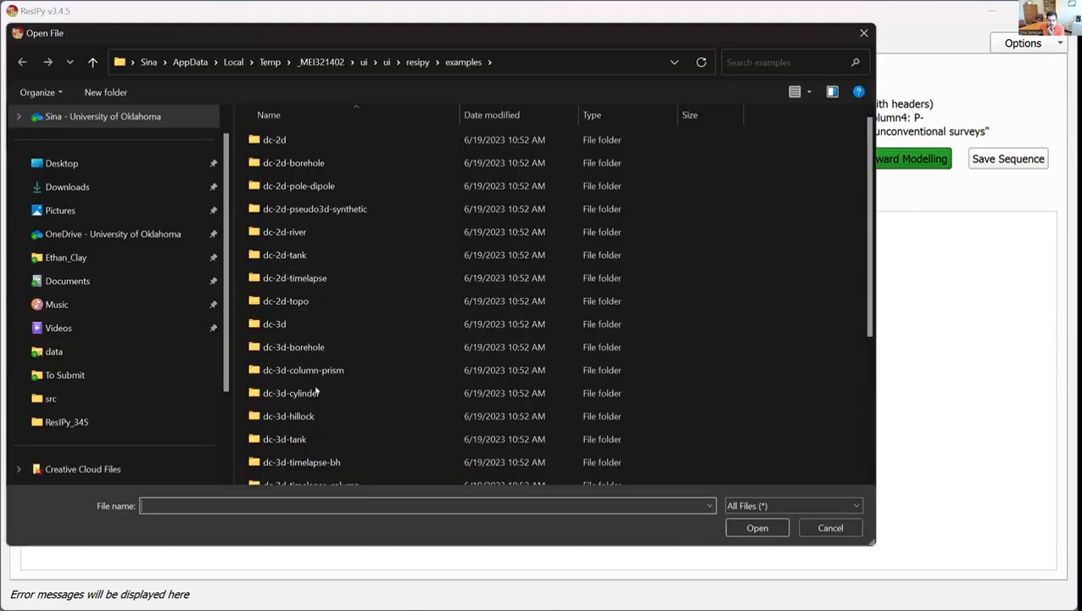
{"action": "double_click", "coordinate": [284, 440]}
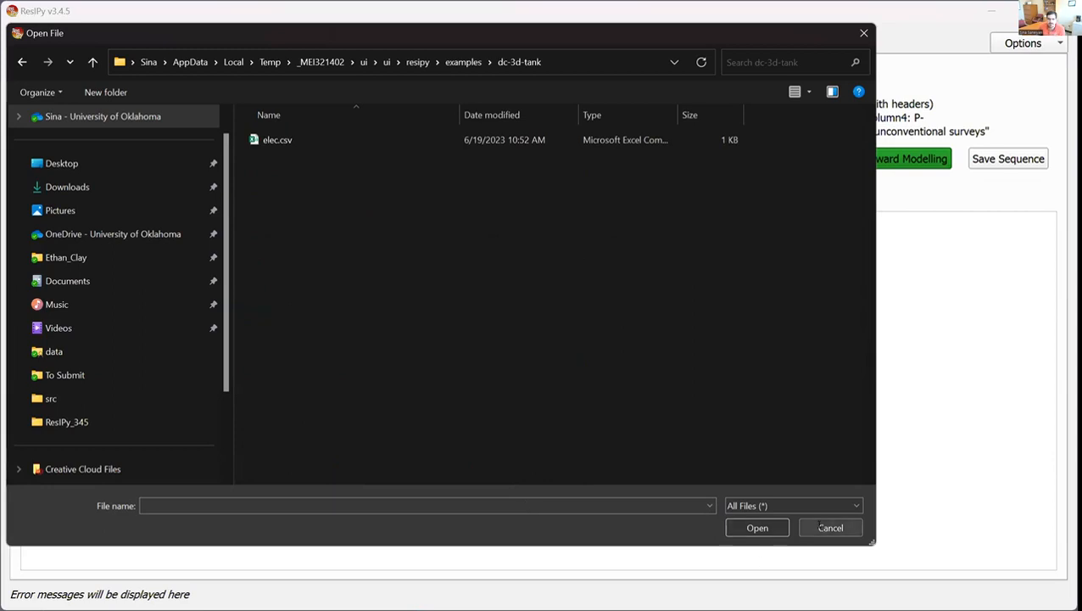
{"action": "left_click", "coordinate": [807, 525]}
Switch the custom sequence back to Dipole-Dipole, then run the forward modelling and inspect the apparent resistivity plot.
{"action": "left_click", "coordinate": [85, 103]}
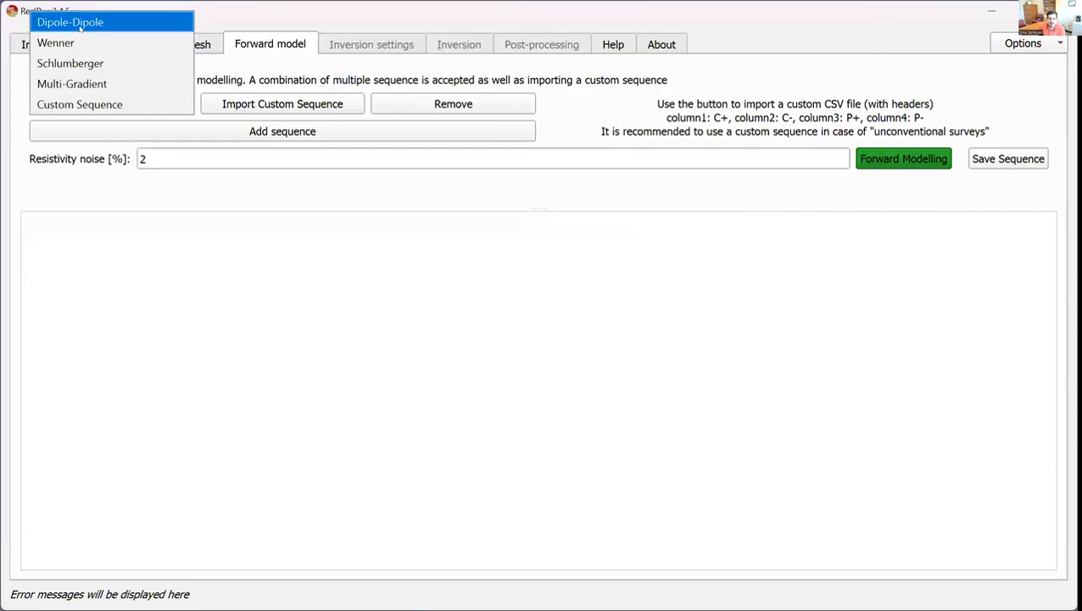
{"action": "left_click", "coordinate": [81, 25]}
{"action": "left_click", "coordinate": [894, 248]}
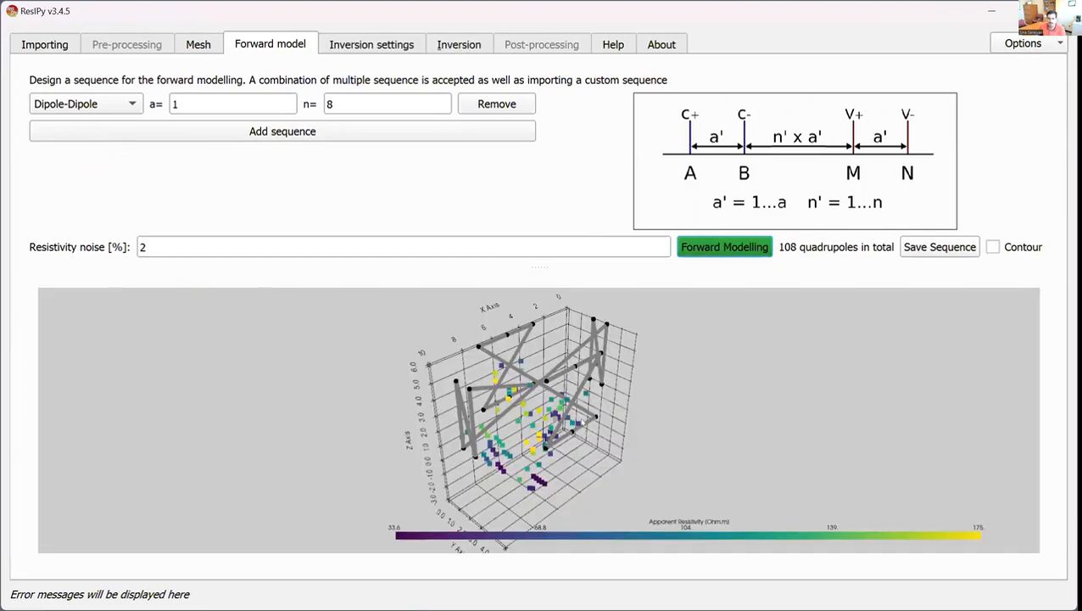
{"action": "left_click_drag", "start_coordinate": [582, 425], "coordinate": [600, 333]}
{"action": "left_click_drag", "start_coordinate": [634, 428], "coordinate": [722, 396]}
{"action": "left_click_drag", "start_coordinate": [534, 402], "coordinate": [534, 378]}
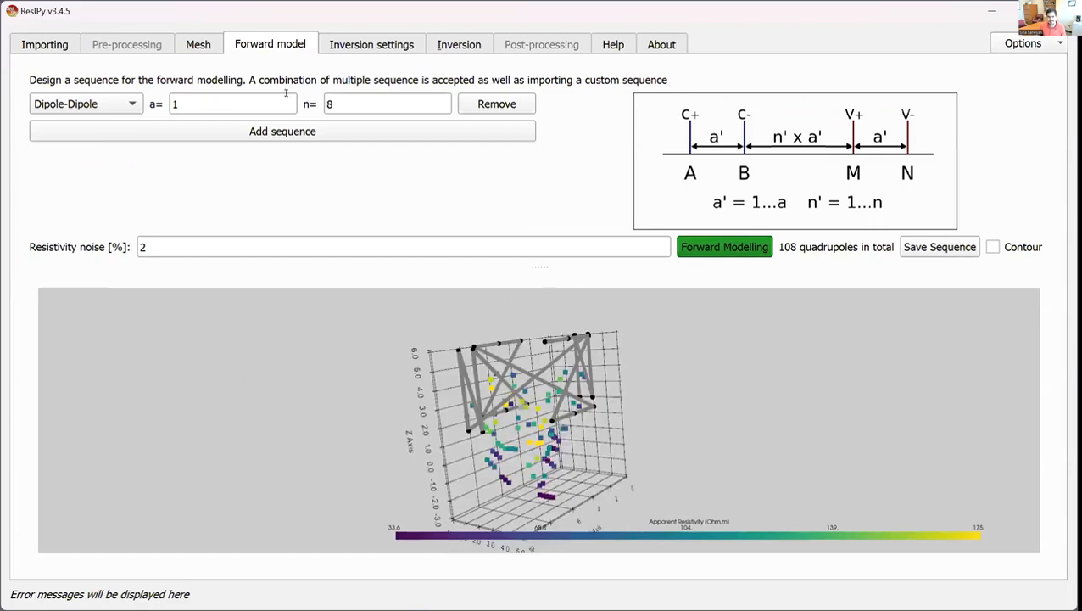
Invert the synthetic tank data with the default inversion settings and show the grid around the 3D result.
{"action": "left_click", "coordinate": [386, 49]}
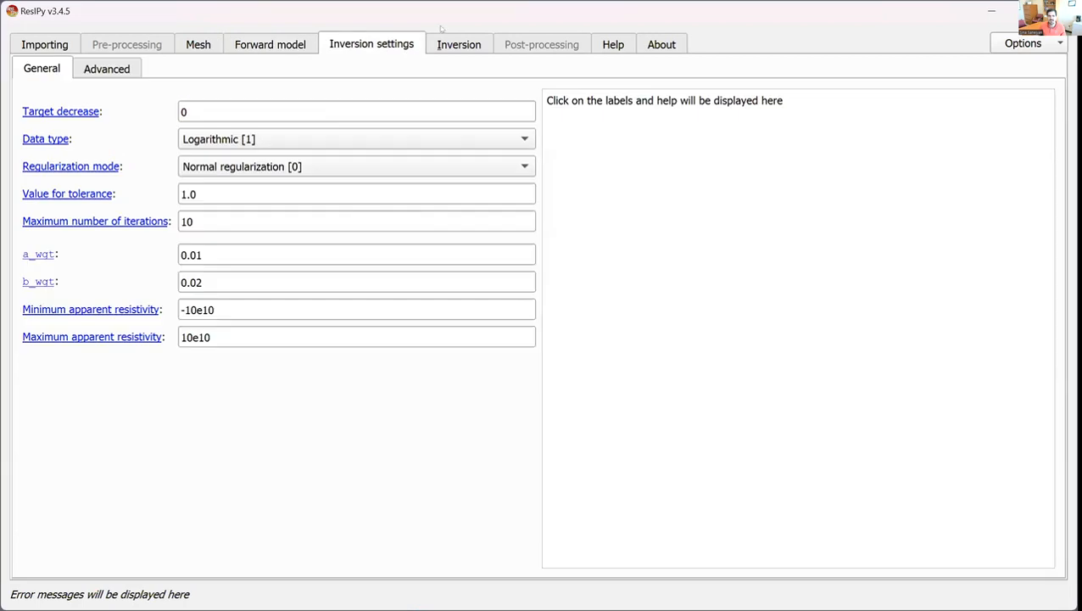
{"action": "left_click", "coordinate": [458, 44]}
{"action": "left_click", "coordinate": [257, 106]}
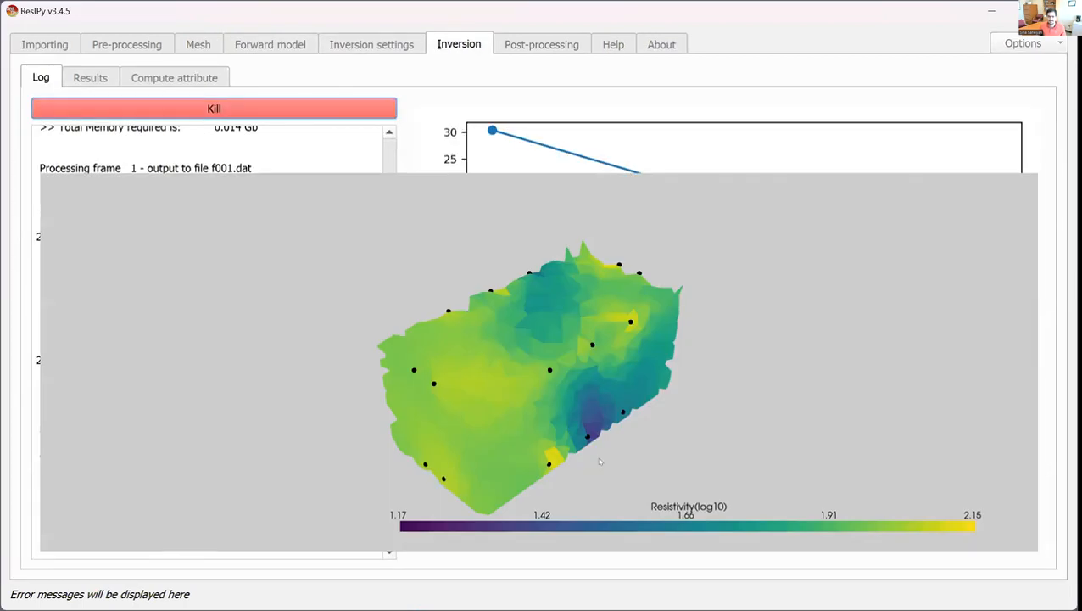
{"action": "left_click", "coordinate": [919, 141]}
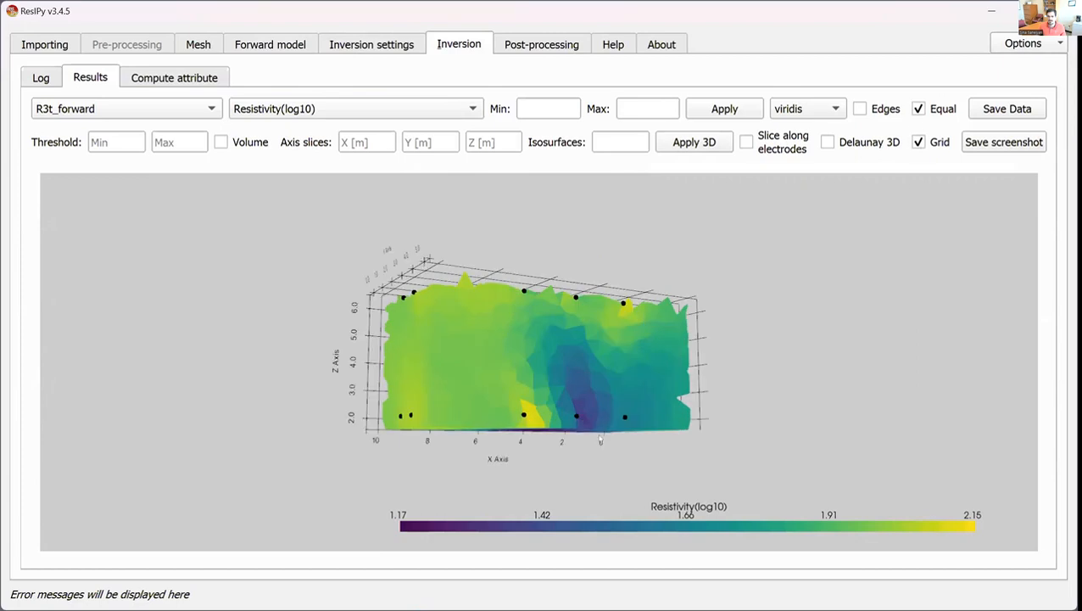
Examine the low-resistivity zone in the inverted tank model from several sides.
{"action": "left_click_drag", "start_coordinate": [604, 459], "coordinate": [591, 389]}
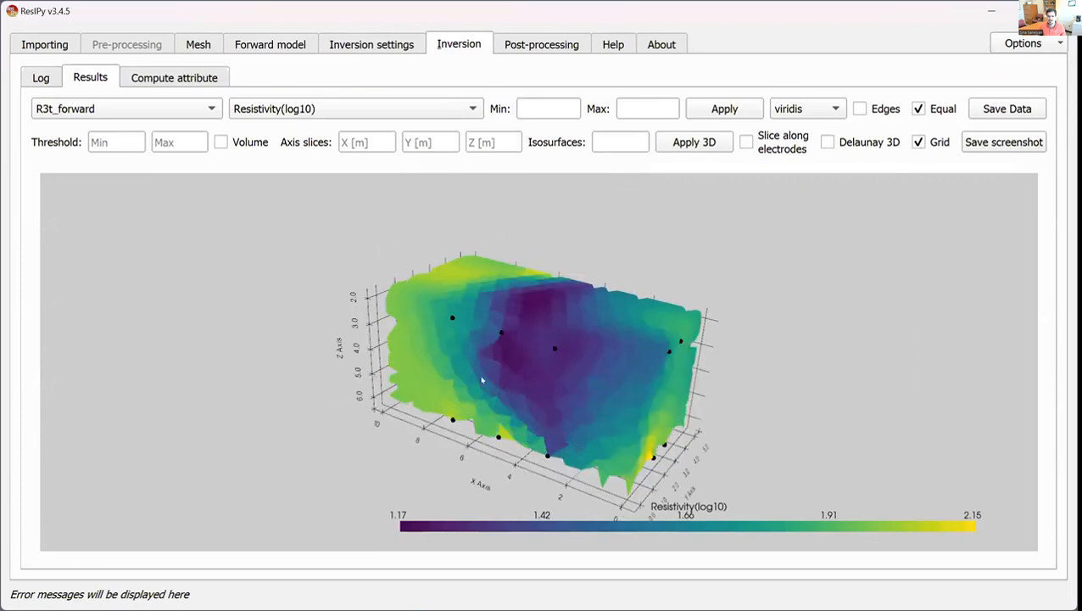
{"action": "left_click_drag", "start_coordinate": [482, 381], "coordinate": [567, 265]}
{"action": "left_click_drag", "start_coordinate": [518, 406], "coordinate": [401, 366]}
{"action": "left_click_drag", "start_coordinate": [464, 357], "coordinate": [660, 467]}
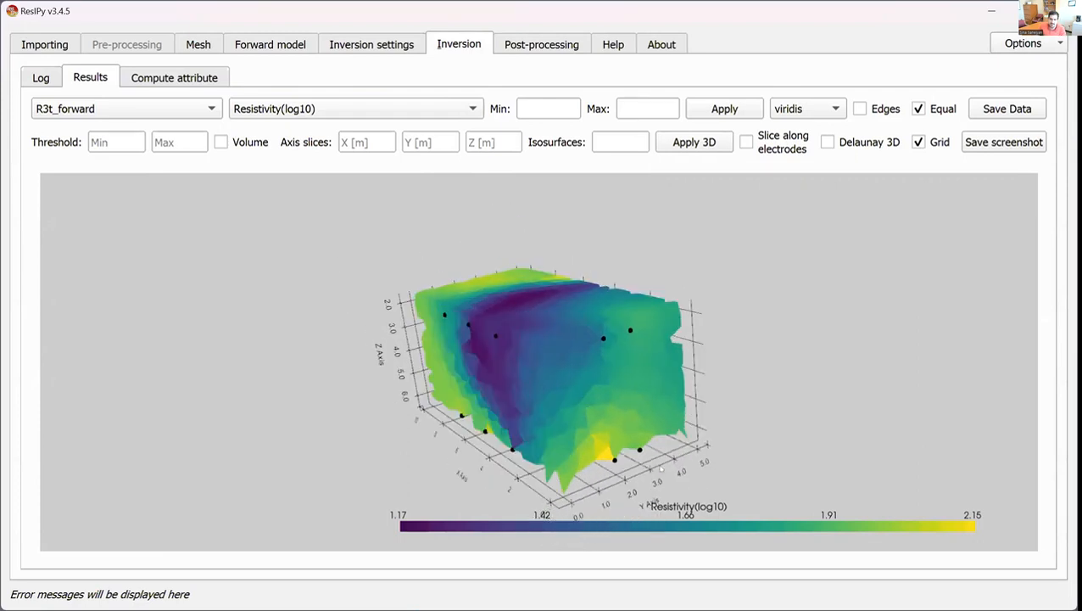
{"action": "left_click_drag", "start_coordinate": [488, 327], "coordinate": [536, 320]}
{"action": "left_click_drag", "start_coordinate": [558, 442], "coordinate": [565, 372]}
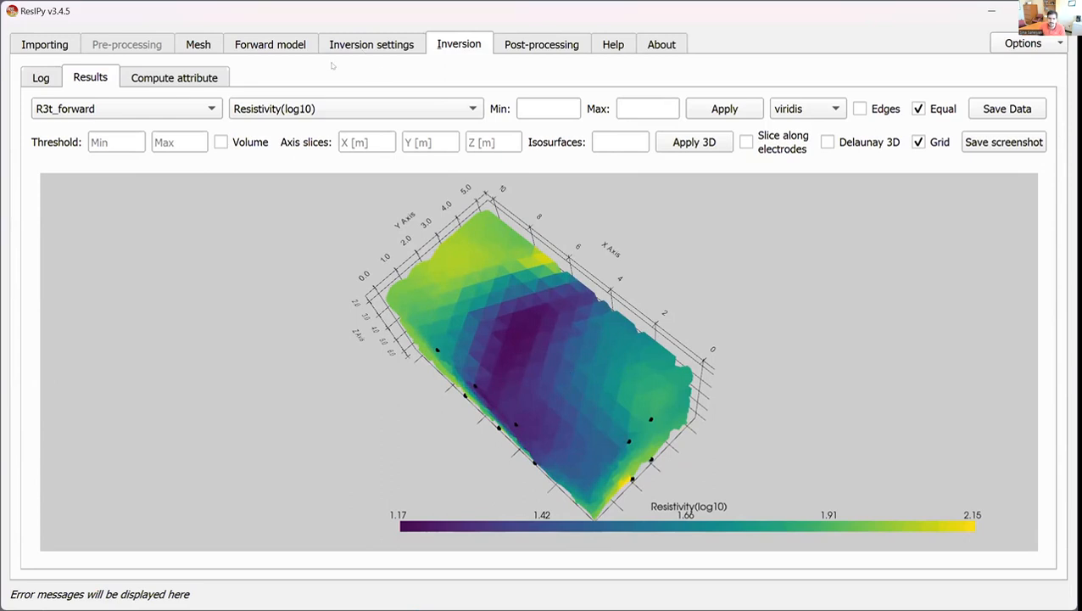
Enable the option not to crop the output, rerun the inversion, and inspect the full tank result.
{"action": "left_click", "coordinate": [360, 46]}
{"action": "left_click", "coordinate": [170, 163]}
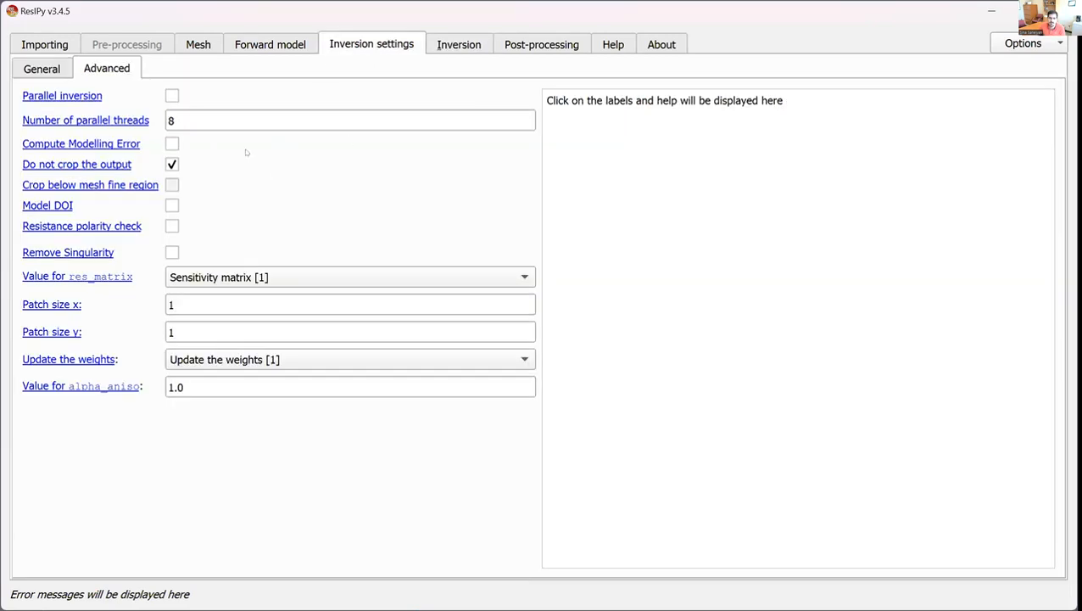
{"action": "left_click", "coordinate": [463, 48]}
{"action": "left_click", "coordinate": [40, 77]}
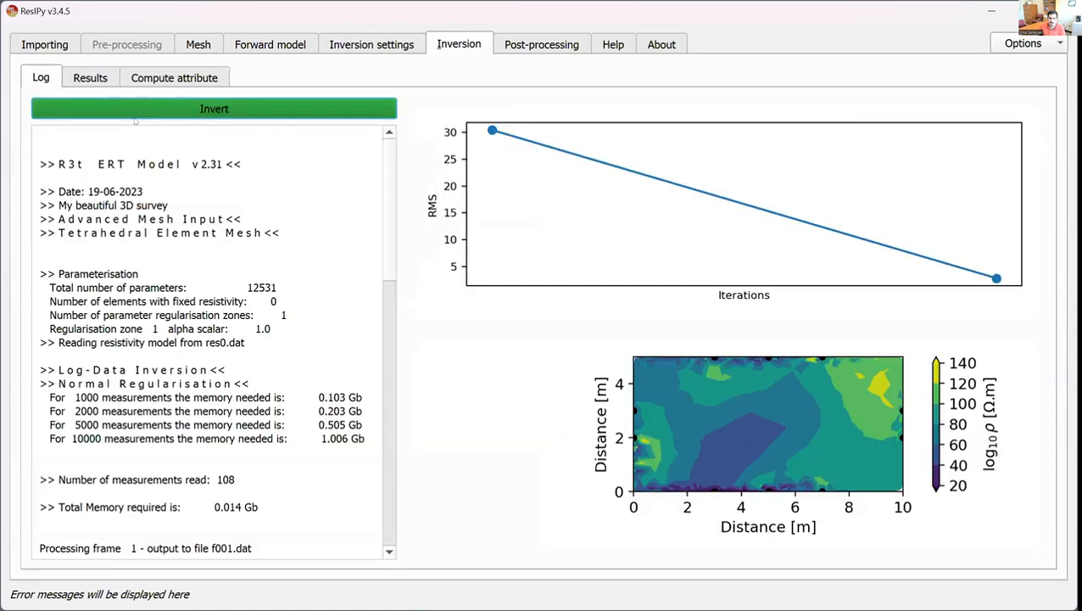
{"action": "left_click", "coordinate": [214, 109]}
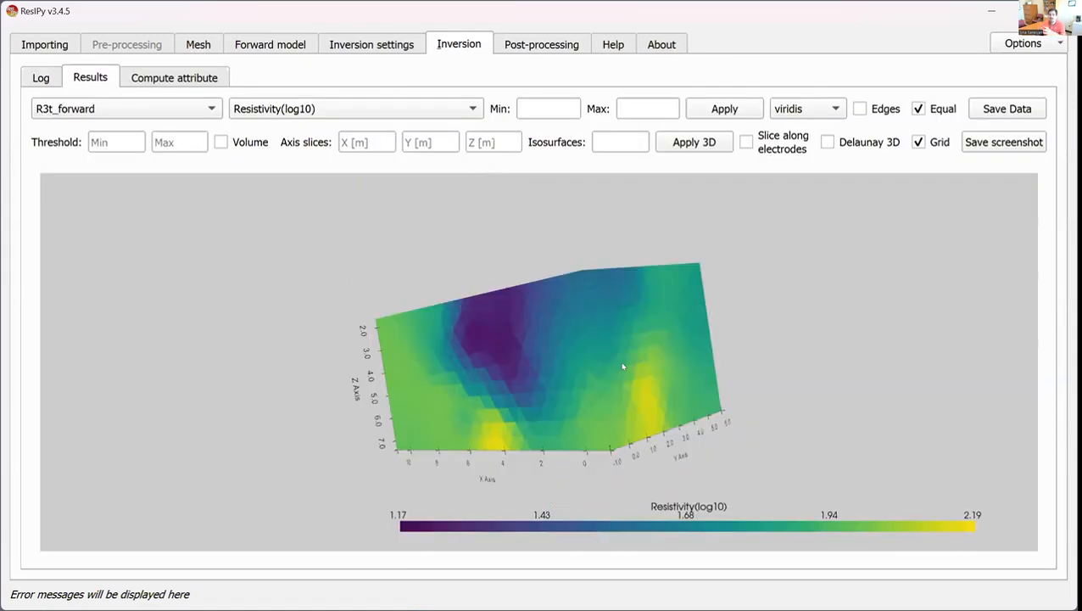
{"action": "left_click_drag", "start_coordinate": [622, 366], "coordinate": [644, 374]}
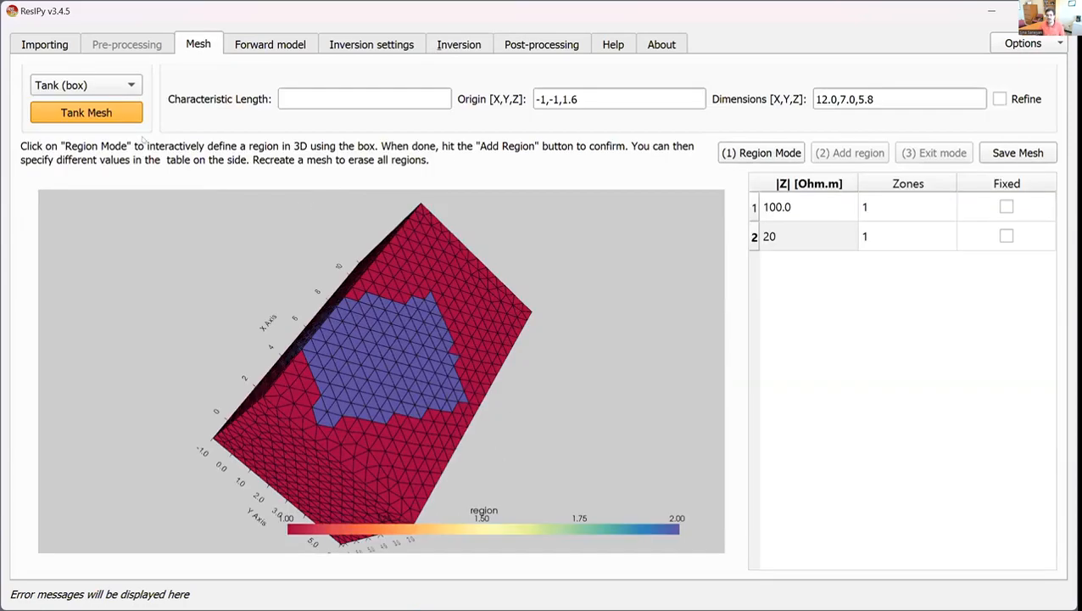
{"action": "left_click", "coordinate": [112, 90]}
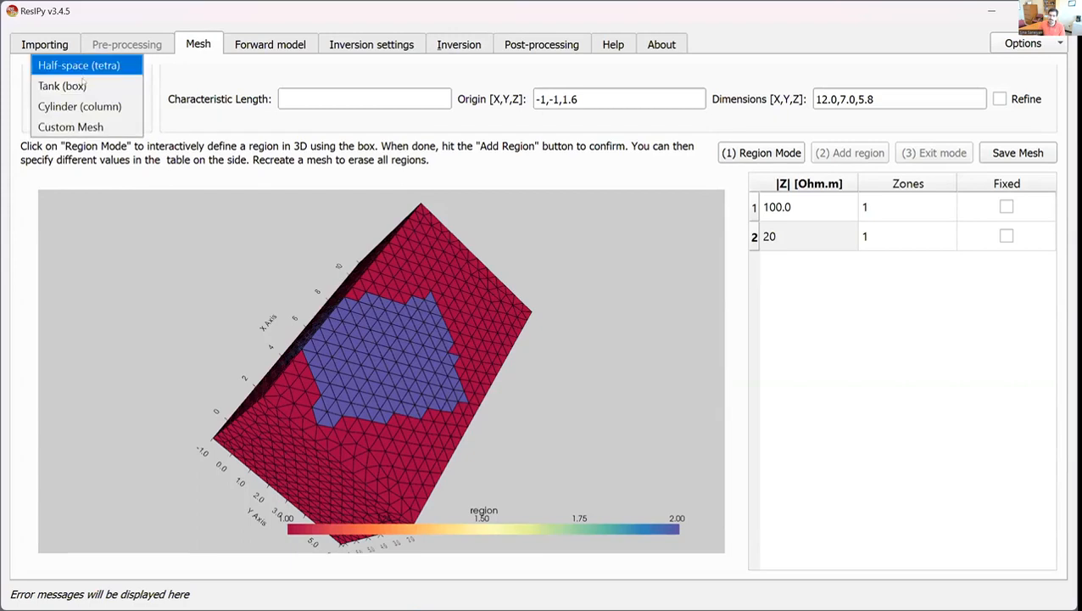
{"action": "left_click", "coordinate": [154, 84]}
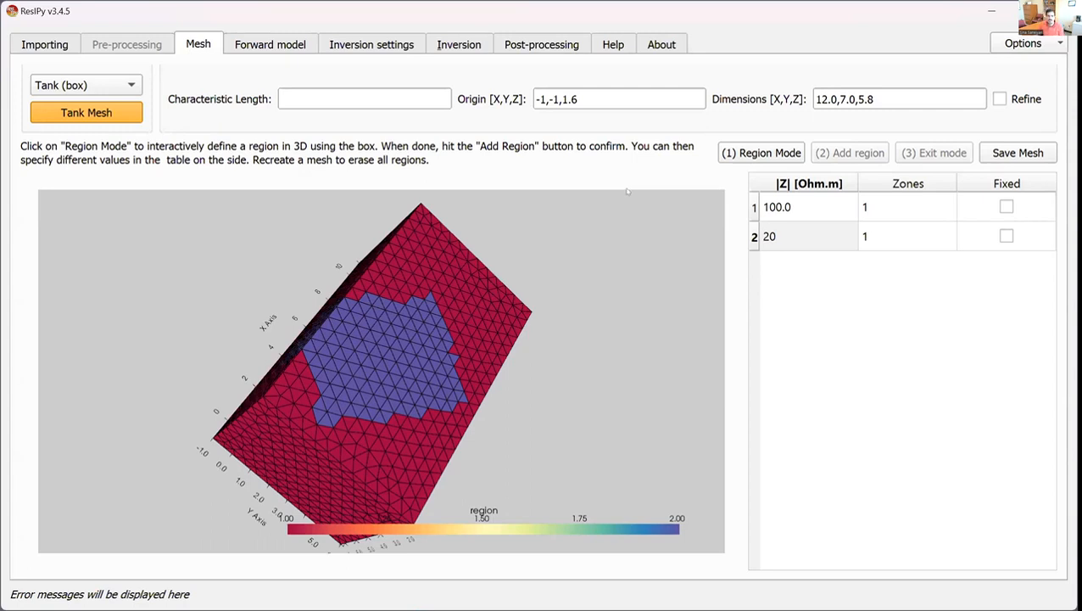
{"action": "left_click", "coordinate": [41, 49]}
Save the tank mesh as exported_mesh.vtk in the ResIPy_3D_webinar folder on the Desktop.
{"action": "left_click", "coordinate": [1022, 158]}
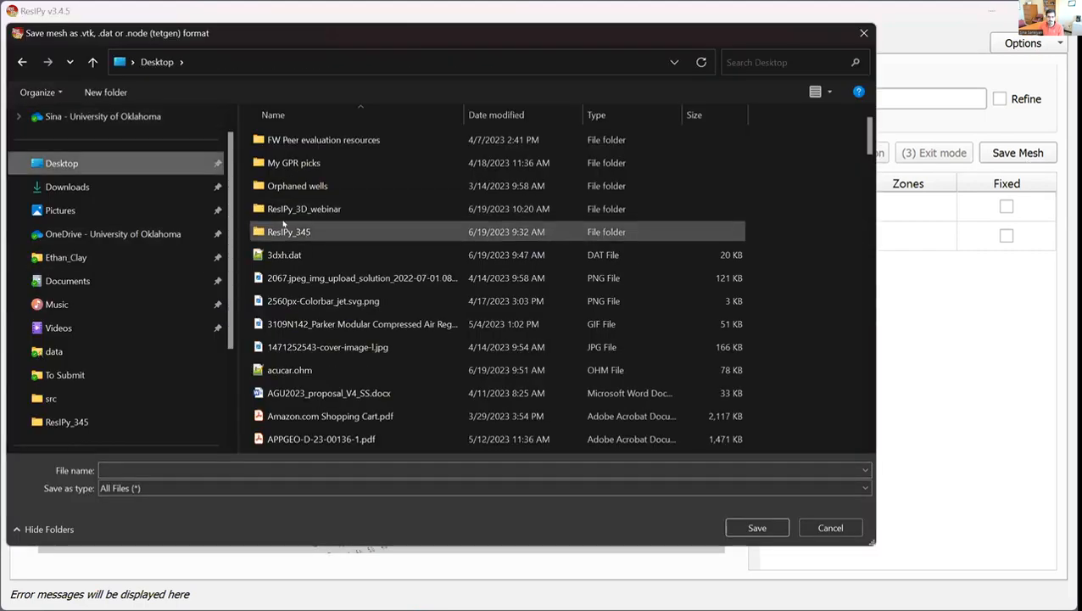
{"action": "left_click", "coordinate": [275, 212]}
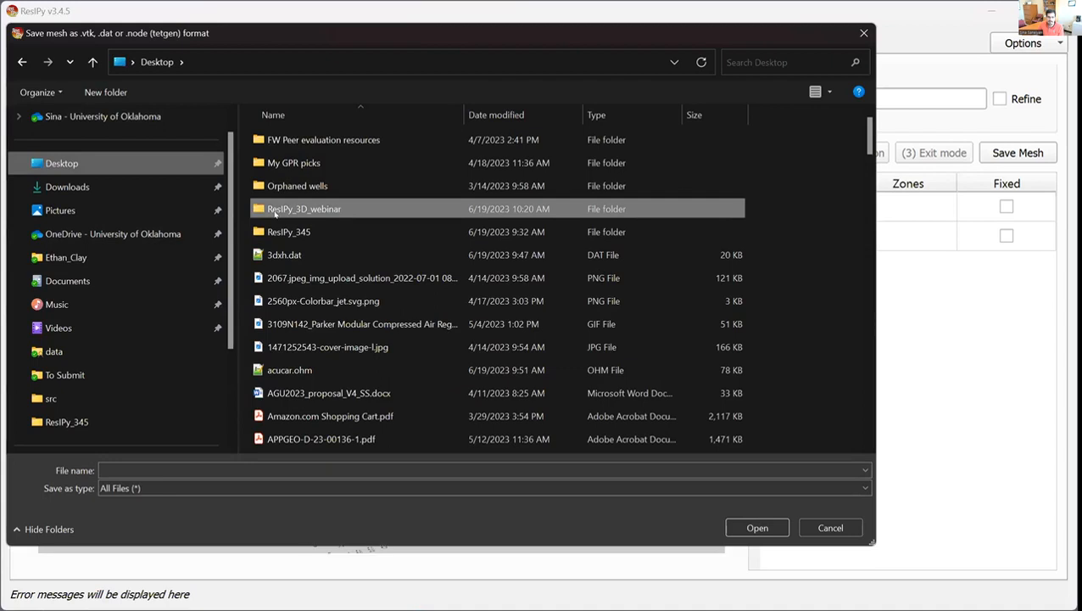
{"action": "double_click", "coordinate": [275, 212]}
{"action": "left_click", "coordinate": [172, 469]}
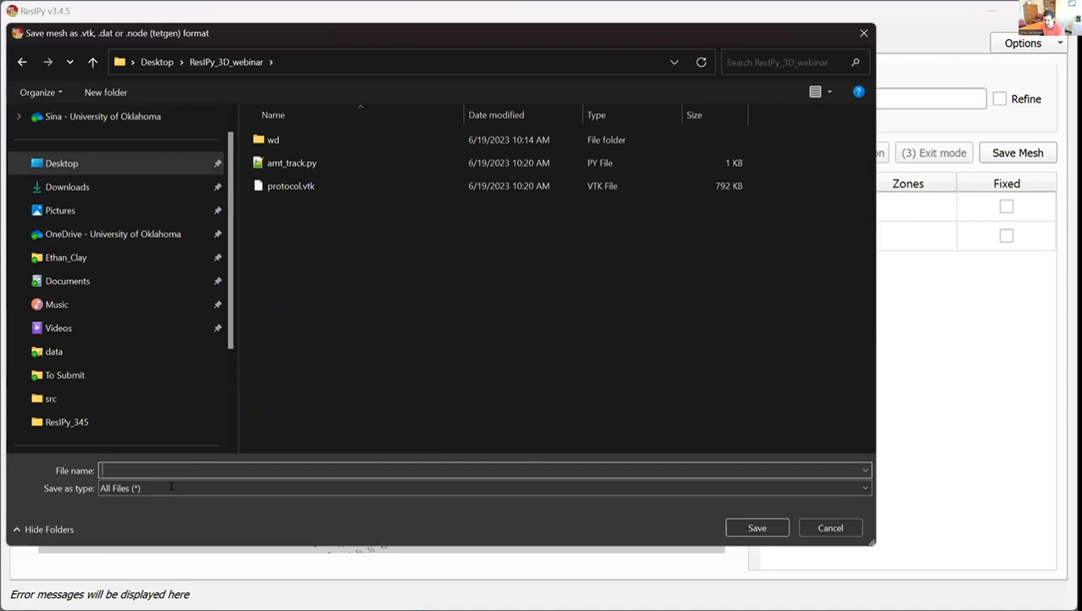
{"action": "type", "text": "exported"}
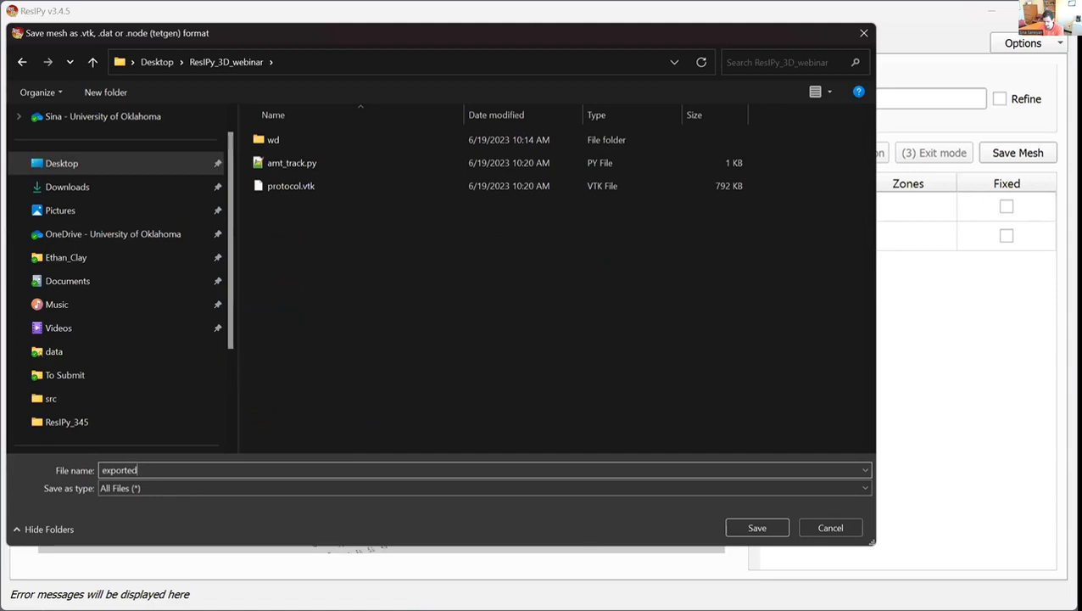
{"action": "type", "text": "_mesh.vtk"}
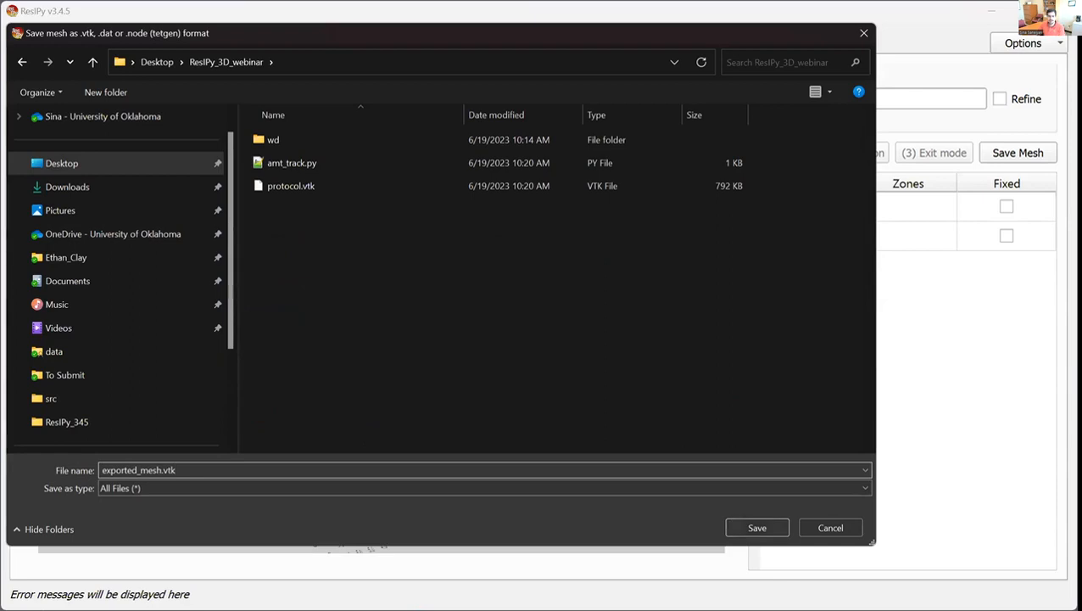
{"action": "key", "text": "Return"}
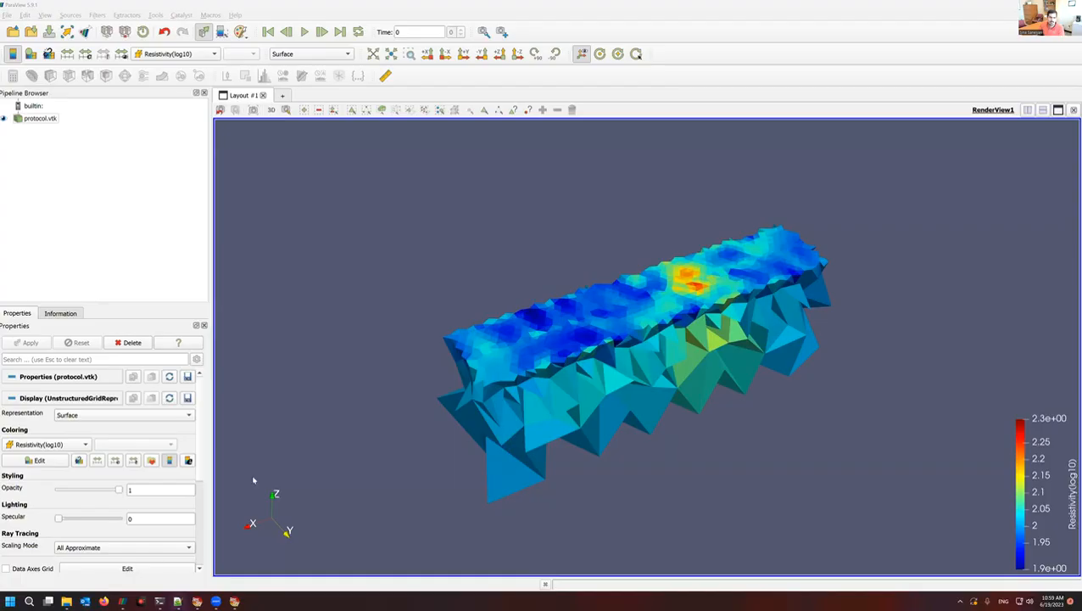
Load exported_mesh.vtk from the ResIPy_3D_webinar folder into ParaView alongside protocol.vtk.
{"action": "left_click", "coordinate": [67, 601]}
{"action": "left_click_drag", "start_coordinate": [386, 223], "coordinate": [118, 224]}
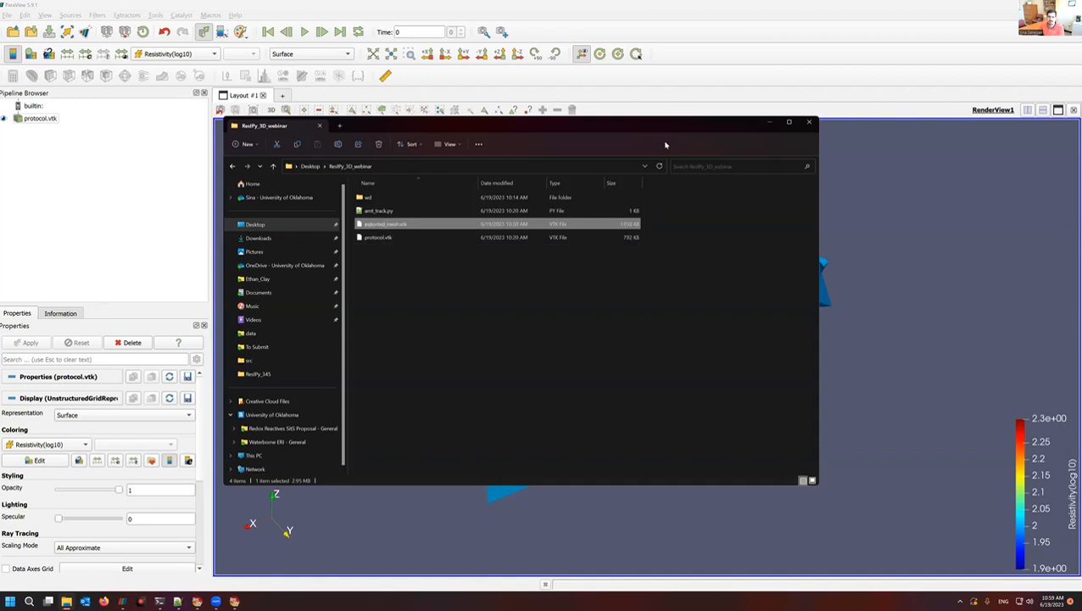
{"action": "left_click", "coordinate": [771, 123]}
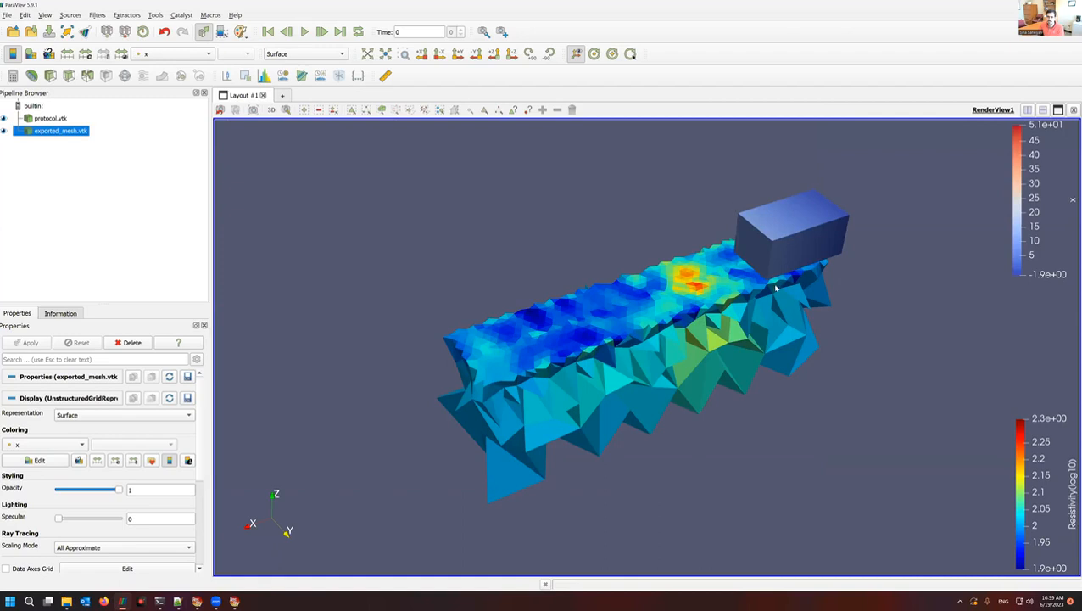
{"action": "left_click_drag", "start_coordinate": [775, 289], "coordinate": [768, 289]}
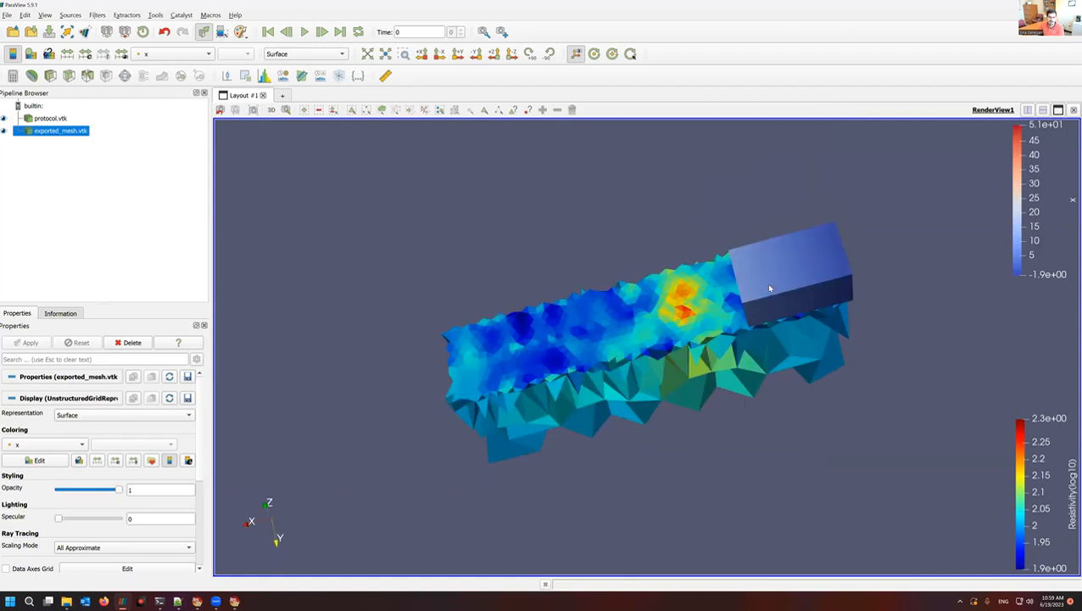
Display the exported tank mesh as Surface With Edges and inspect its elements.
{"action": "left_click", "coordinate": [44, 444]}
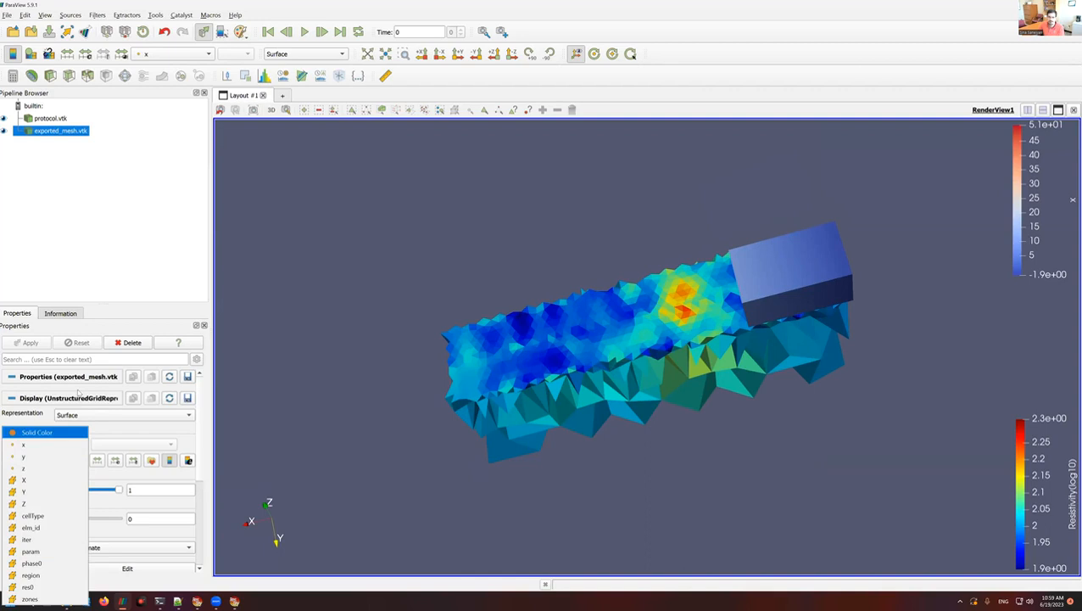
{"action": "left_click", "coordinate": [119, 415]}
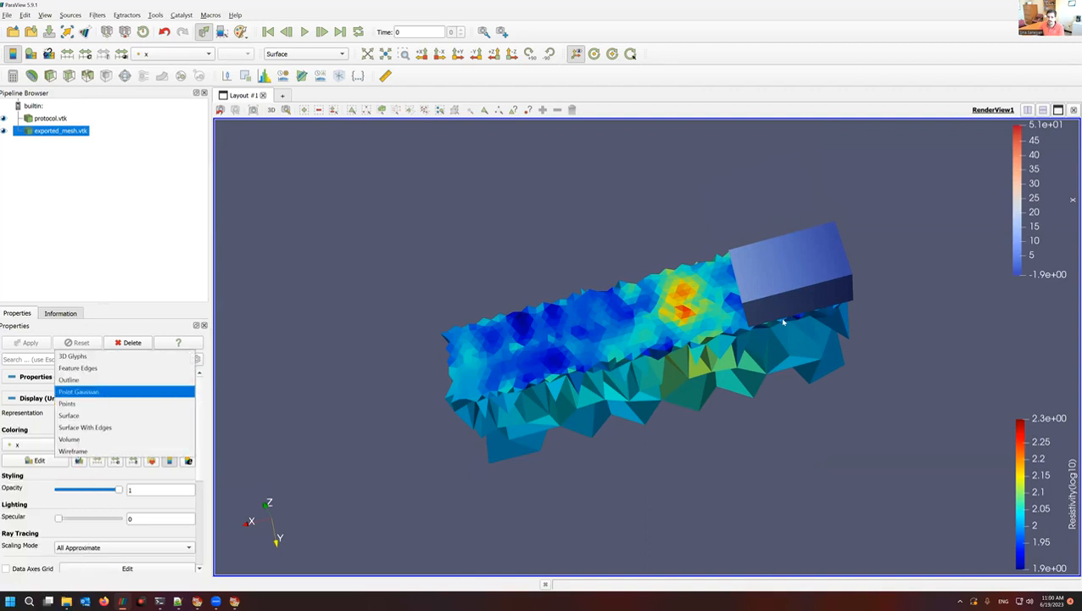
{"action": "left_click", "coordinate": [85, 428]}
{"action": "left_click_drag", "start_coordinate": [683, 322], "coordinate": [681, 270]}
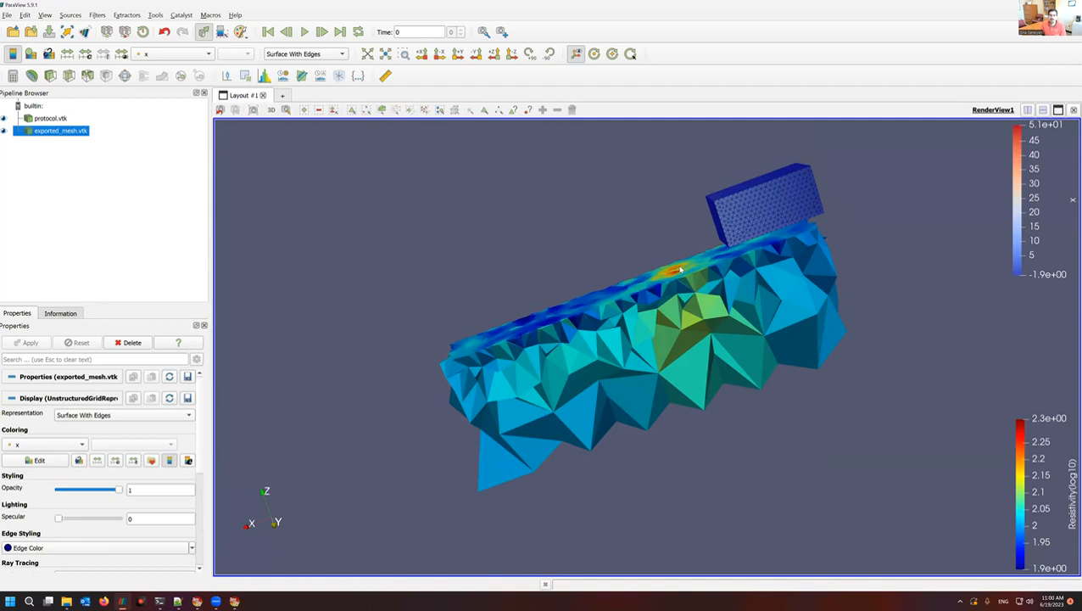
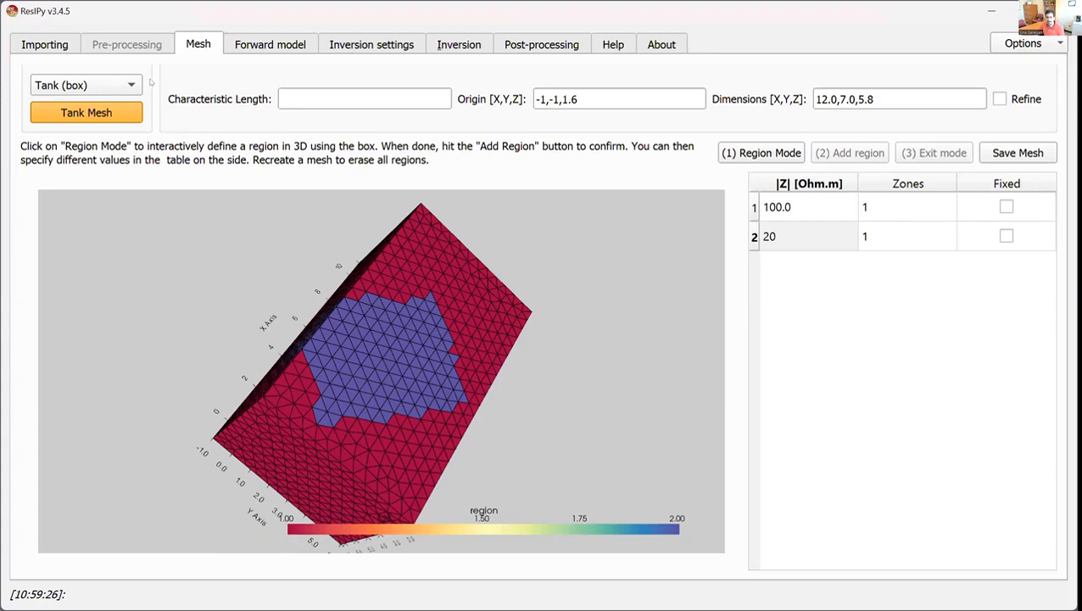
Switch the 3D survey to inverse mode and enable the option to build a 3D survey from 2D lines.
{"action": "left_click", "coordinate": [56, 48]}
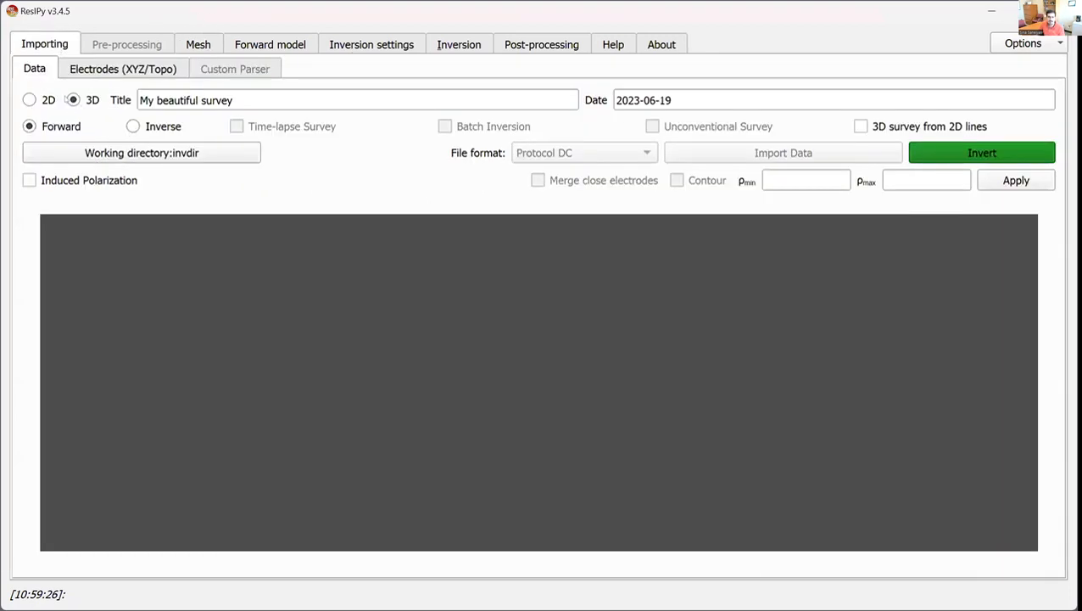
{"action": "left_click", "coordinate": [153, 128]}
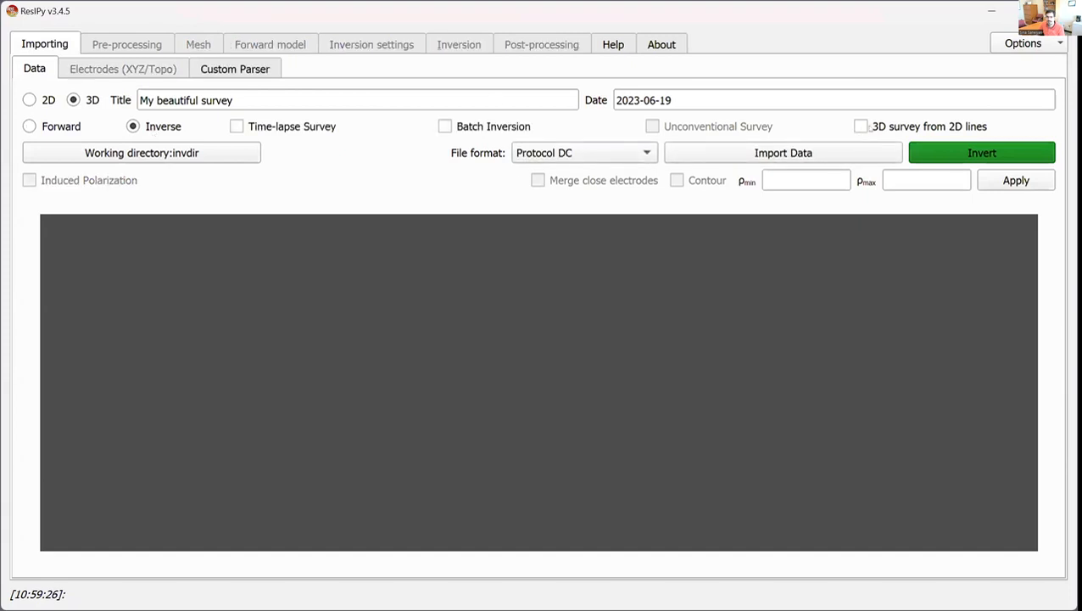
{"action": "left_click", "coordinate": [860, 127]}
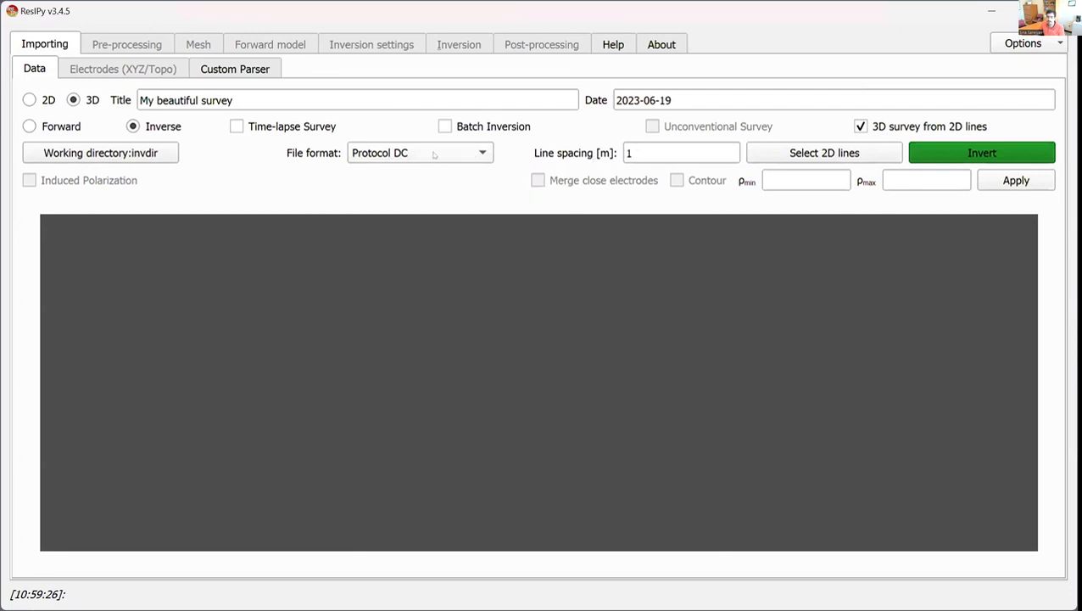
{"action": "double_click", "coordinate": [634, 150]}
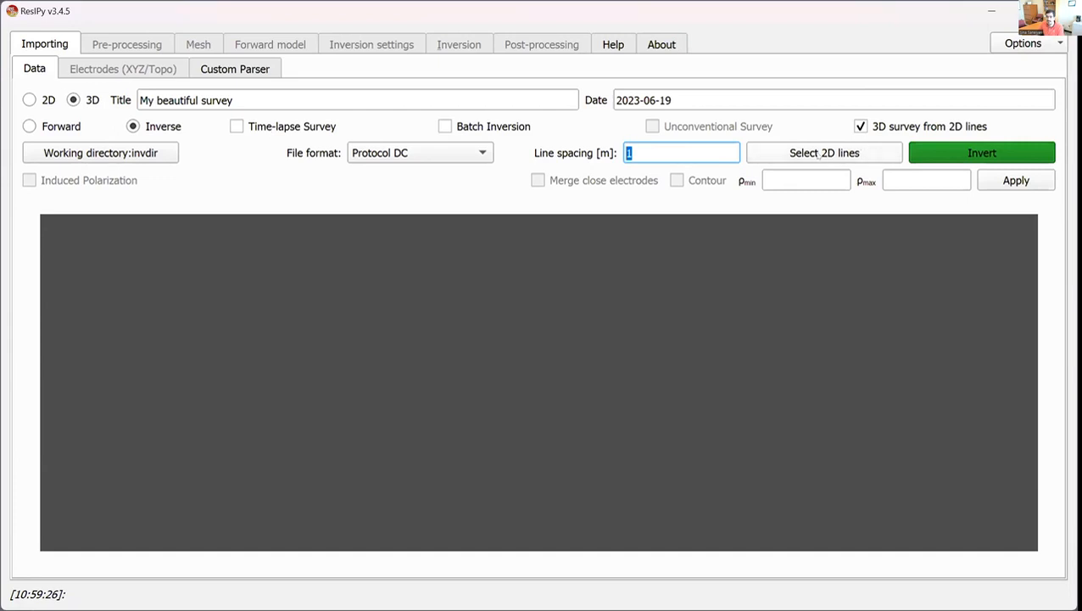
Import line1-protocol.dat and line2-protocol.dat from the data folder of the dc-2d-pseudo3d-synthetic example as the 2D lines.
{"action": "left_click", "coordinate": [802, 153]}
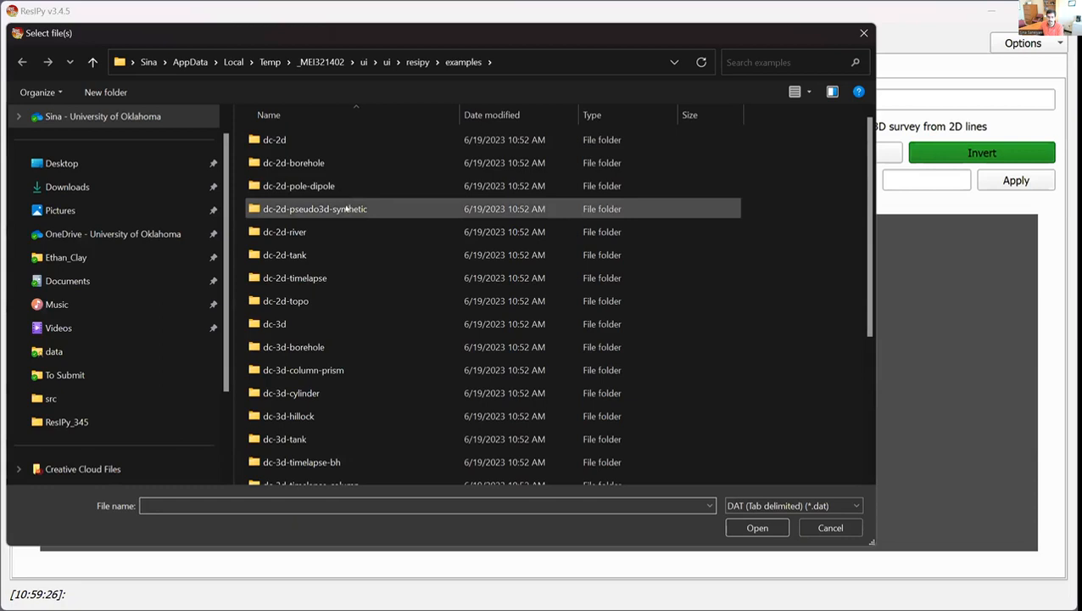
{"action": "scroll", "coordinate": [333, 312], "scroll_direction": "down", "scroll_amount": 2}
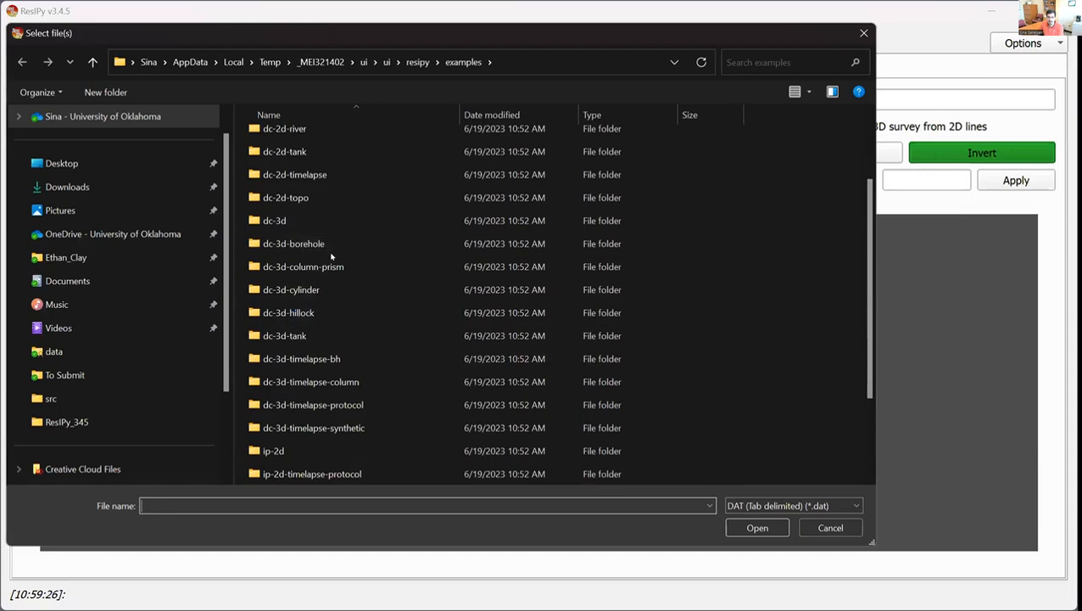
{"action": "scroll", "coordinate": [331, 255], "scroll_direction": "down", "scroll_amount": 2}
{"action": "scroll", "coordinate": [331, 254], "scroll_direction": "up", "scroll_amount": 4}
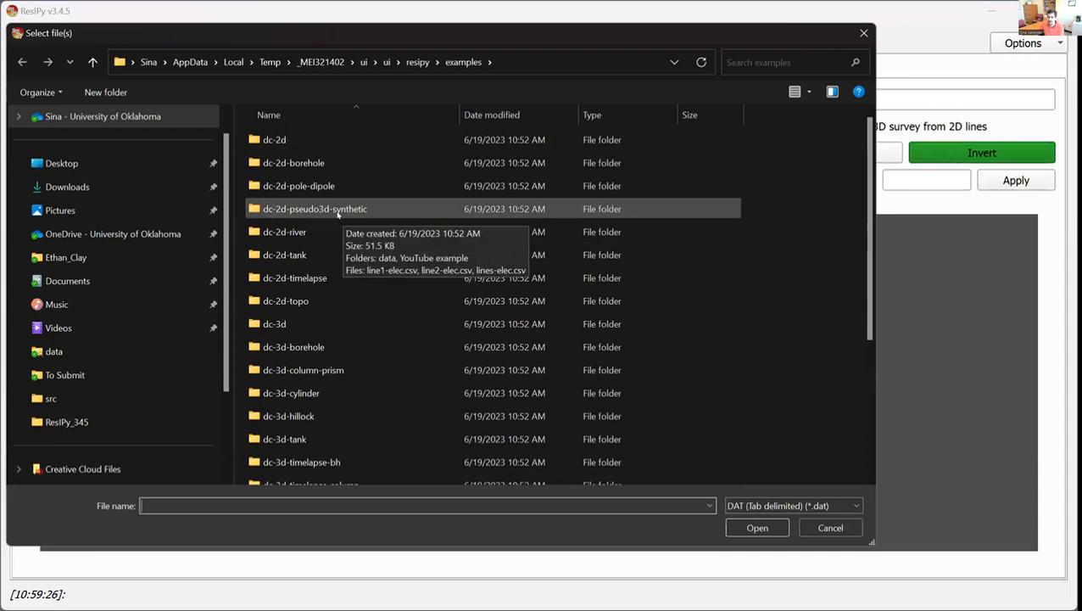
{"action": "left_click", "coordinate": [314, 217]}
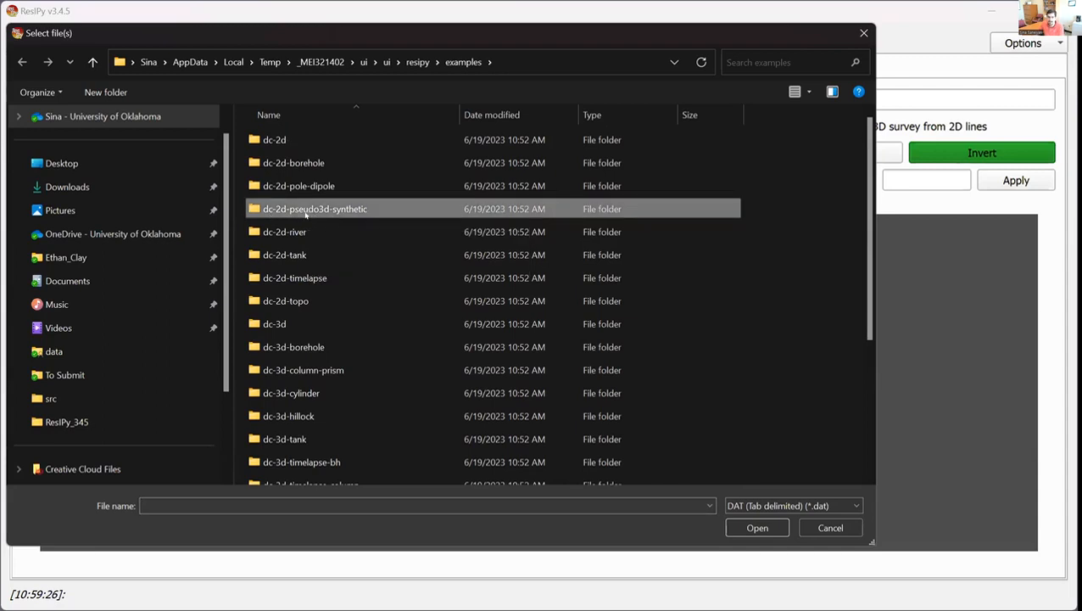
{"action": "double_click", "coordinate": [305, 212]}
{"action": "double_click", "coordinate": [268, 140]}
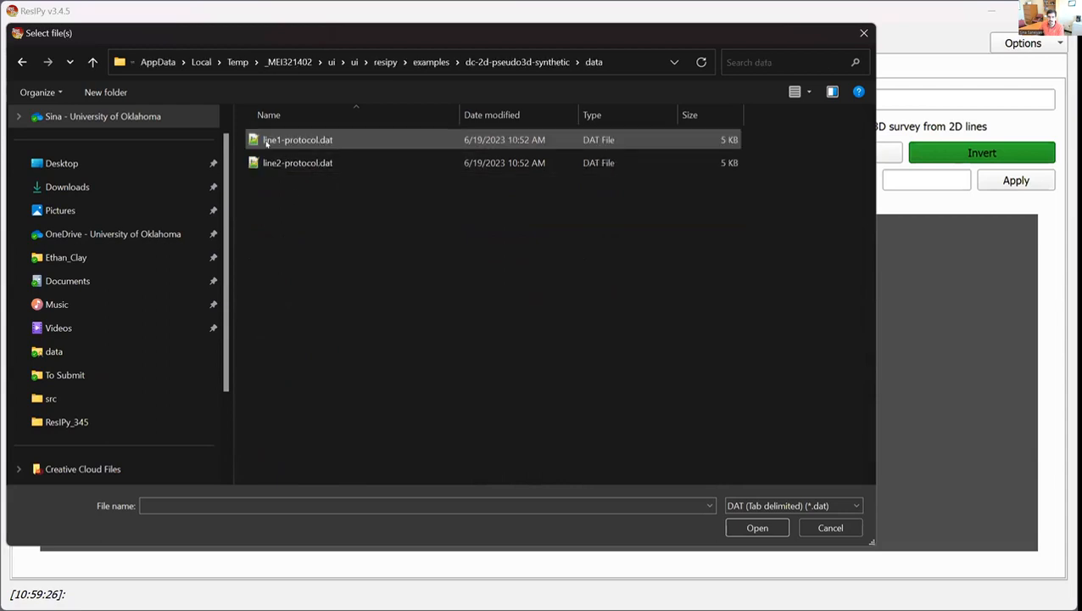
{"action": "left_click", "coordinate": [277, 161]}
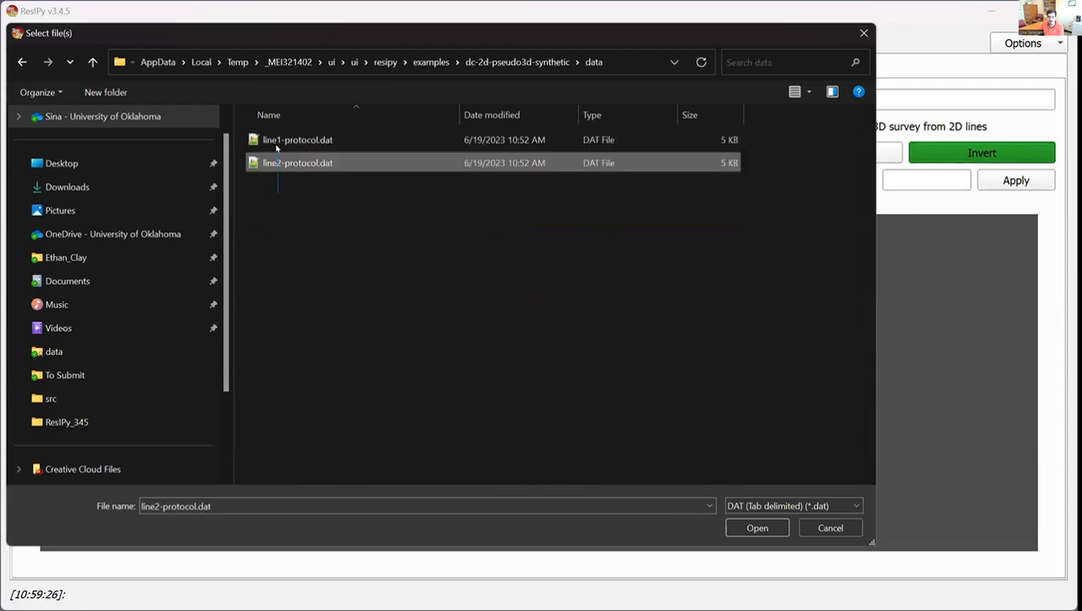
{"action": "left_click", "coordinate": [280, 139], "text": "shift"}
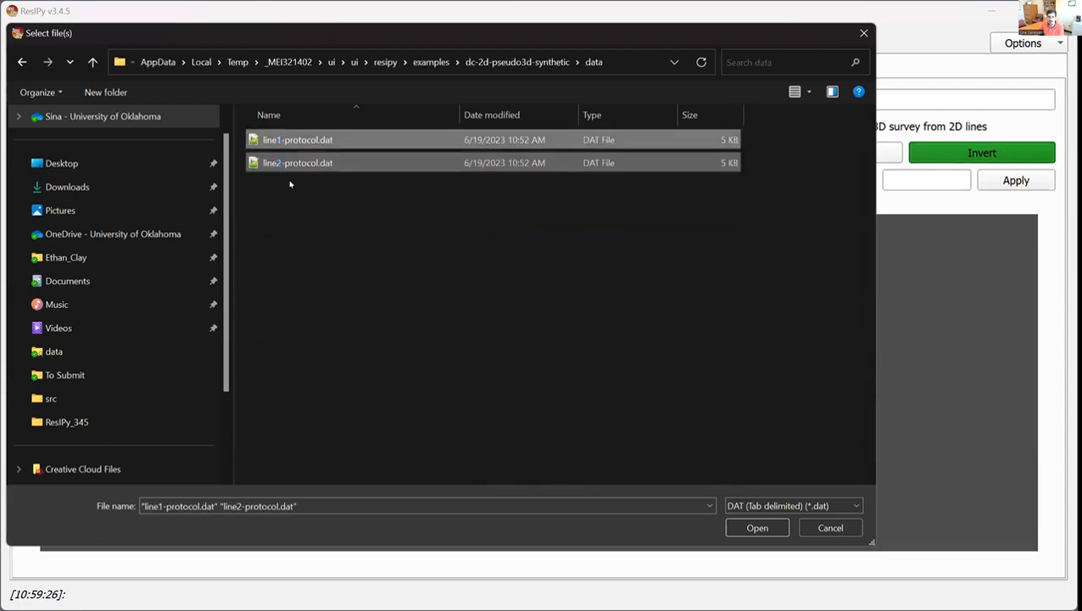
{"action": "left_click", "coordinate": [756, 528]}
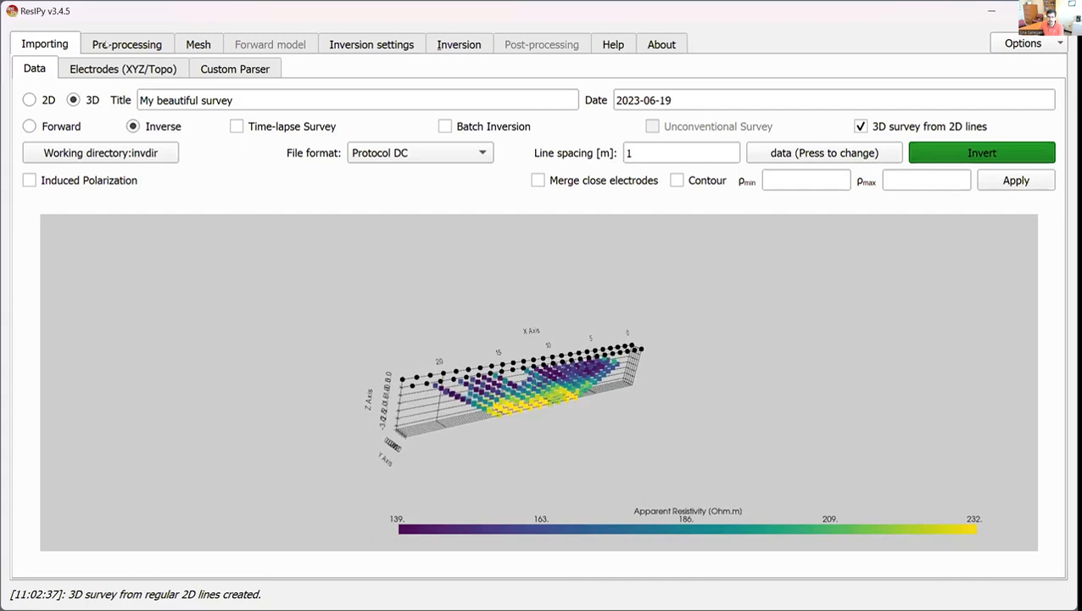
Import the electrode positions from lines-elec.csv in the dc-2d-pseudo3d-synthetic folder and inspect the updated 3D pseudo section.
{"action": "left_click", "coordinate": [105, 68]}
{"action": "left_click", "coordinate": [424, 162]}
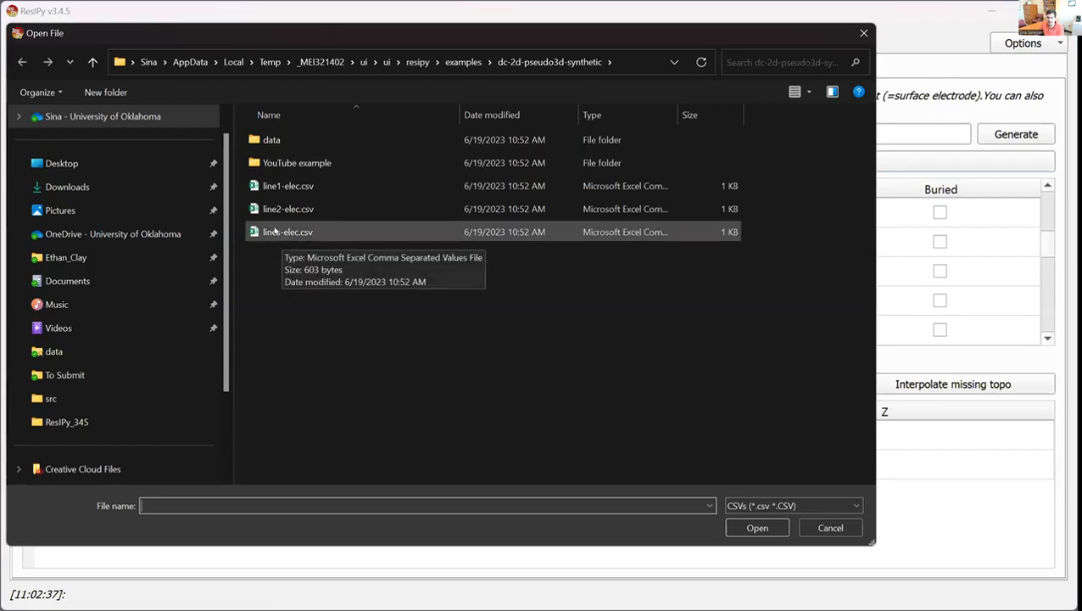
{"action": "left_click", "coordinate": [284, 237]}
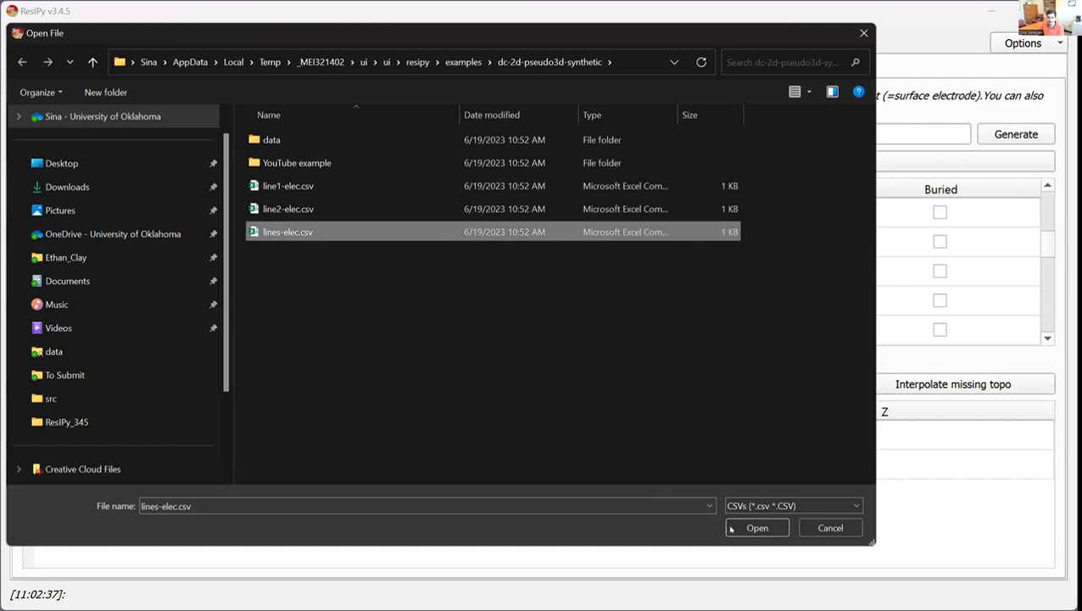
{"action": "left_click", "coordinate": [757, 528]}
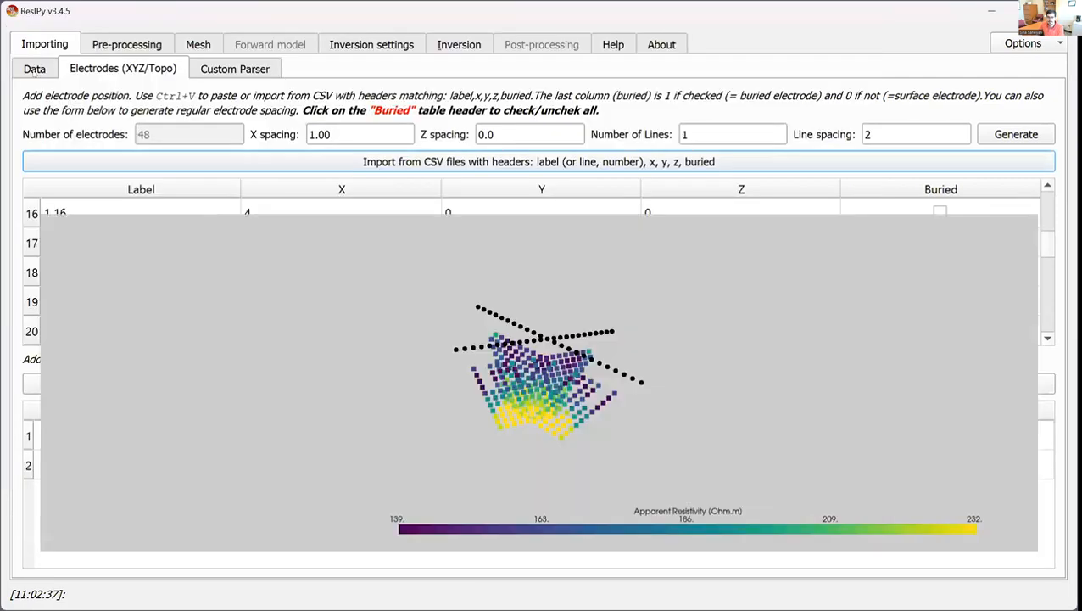
{"action": "left_click", "coordinate": [34, 70]}
{"action": "left_click_drag", "start_coordinate": [764, 390], "coordinate": [343, 335]}
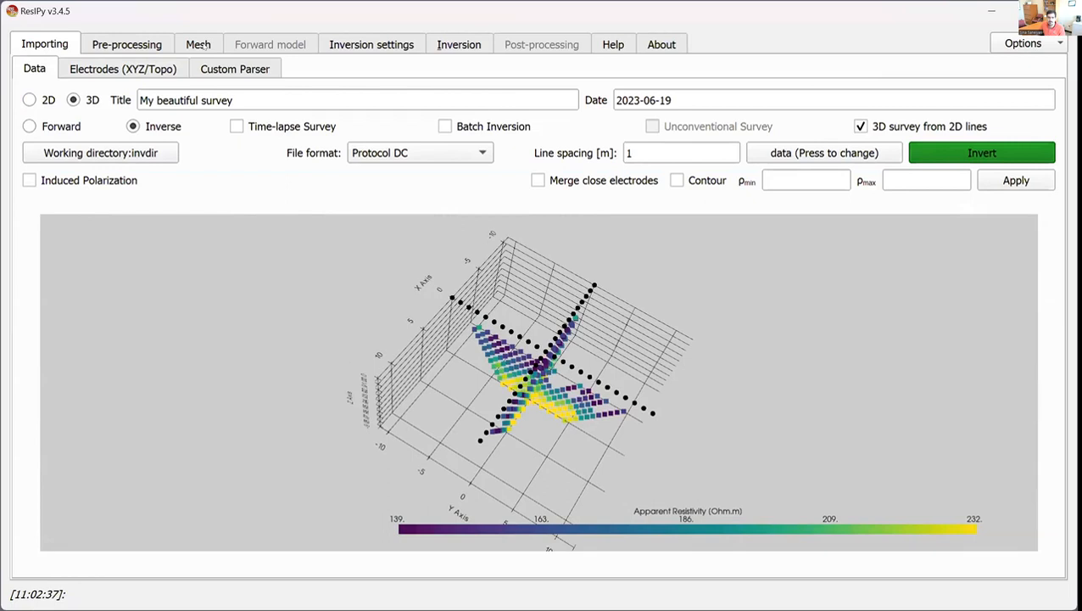
Create a Half-space (tetra) mesh for the survey and inspect its refinement along the electrode lines.
{"action": "left_click", "coordinate": [203, 46]}
{"action": "left_click", "coordinate": [72, 88]}
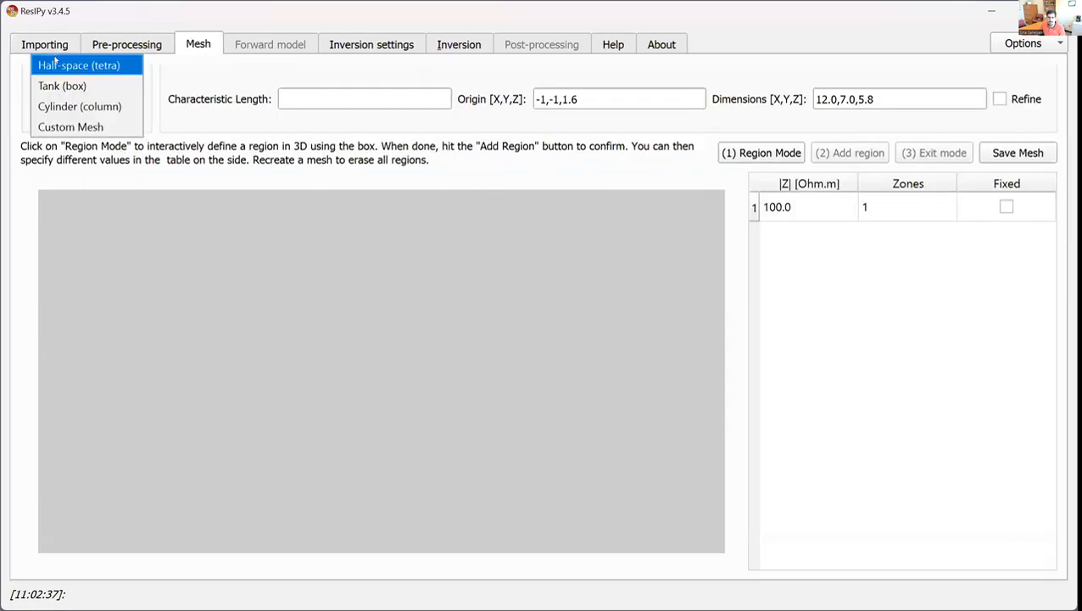
{"action": "left_click", "coordinate": [79, 65]}
{"action": "left_click", "coordinate": [86, 116]}
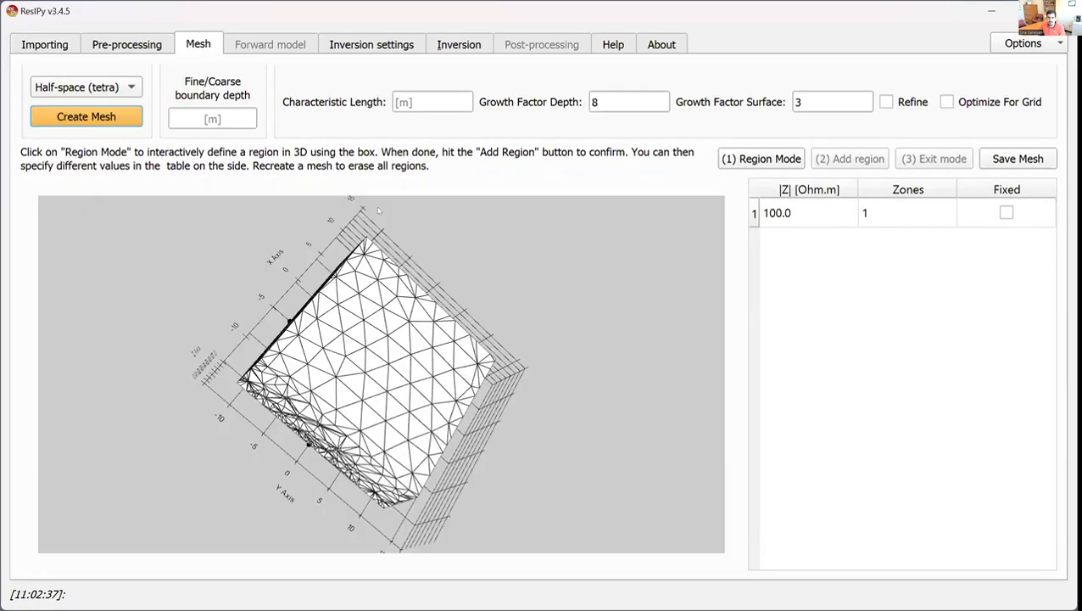
{"action": "left_click_drag", "start_coordinate": [470, 425], "coordinate": [309, 359]}
{"action": "left_click_drag", "start_coordinate": [494, 343], "coordinate": [207, 262]}
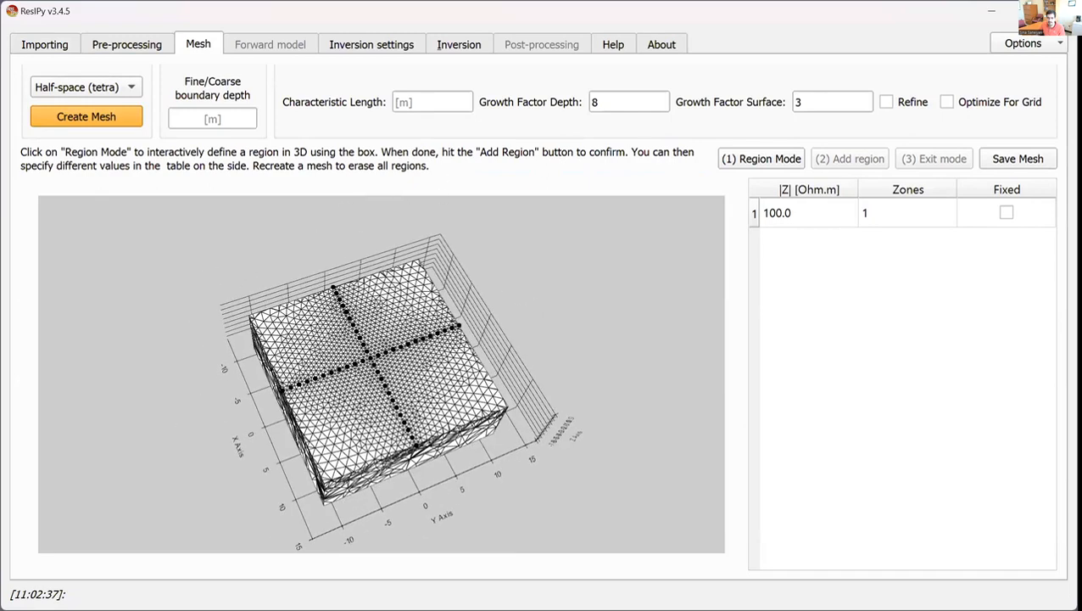
{"action": "left_click_drag", "start_coordinate": [293, 233], "coordinate": [419, 246]}
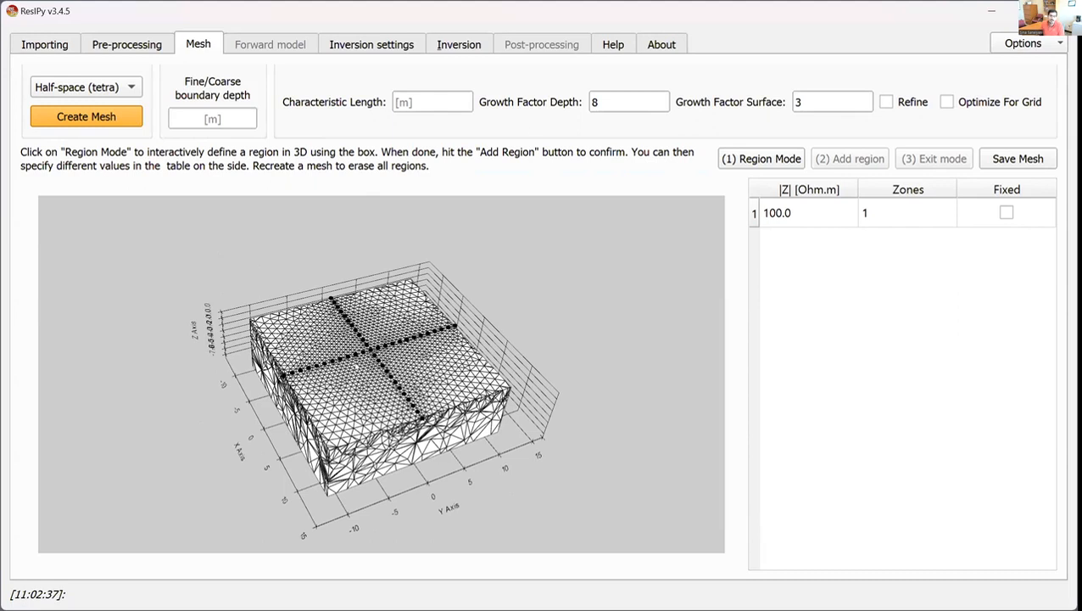
Disable the options Do not crop the output and Crop below mesh fine region, and run the inversion.
{"action": "left_click", "coordinate": [449, 44]}
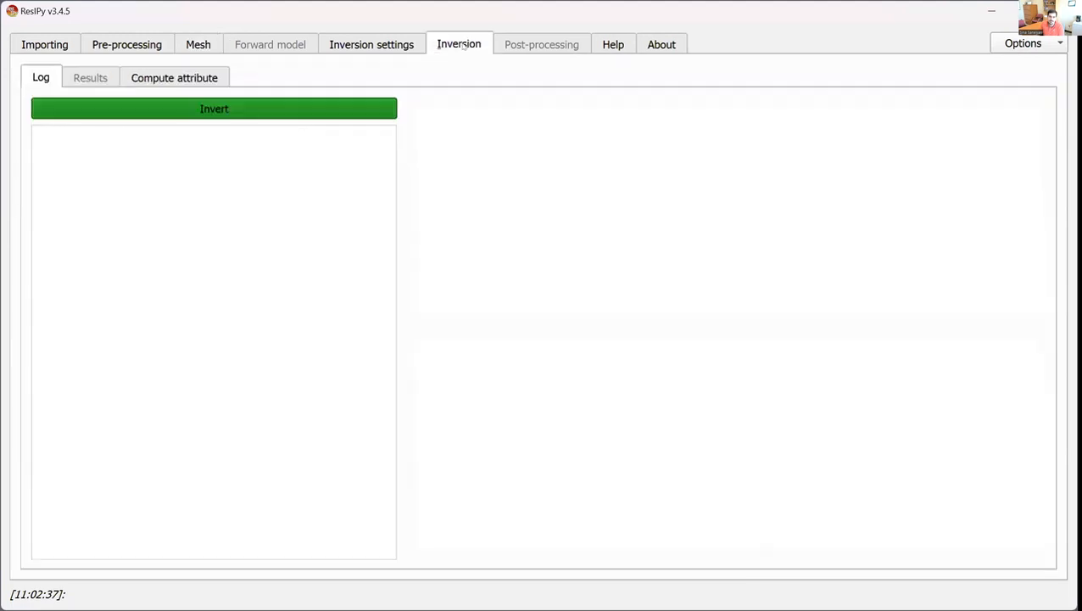
{"action": "left_click", "coordinate": [392, 40]}
{"action": "left_click", "coordinate": [172, 163]}
{"action": "left_click", "coordinate": [495, 316]}
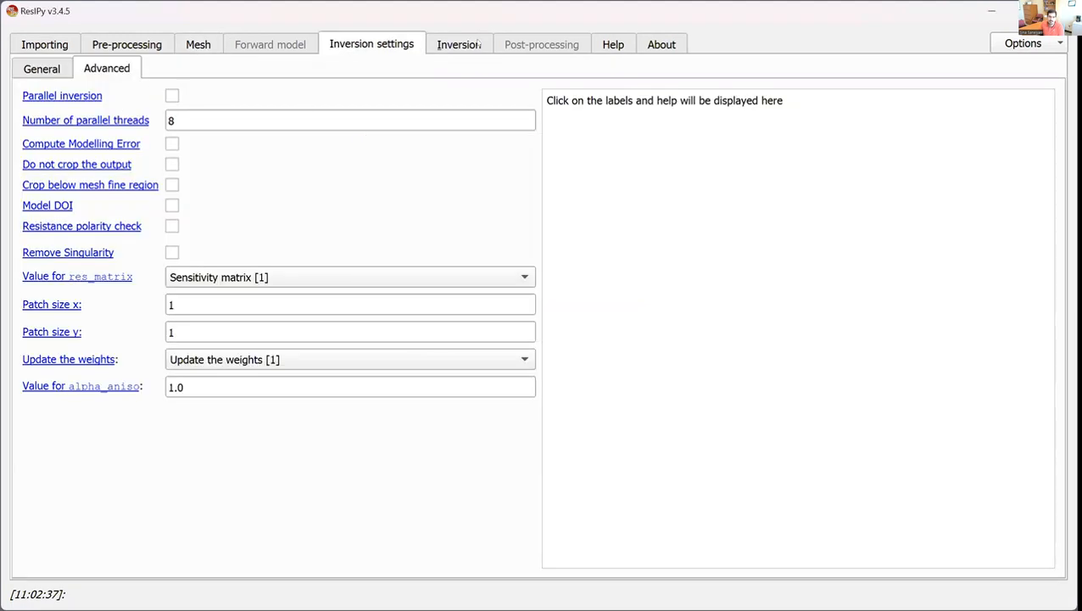
{"action": "left_click", "coordinate": [172, 184]}
{"action": "left_click", "coordinate": [458, 44]}
{"action": "left_click", "coordinate": [283, 108]}
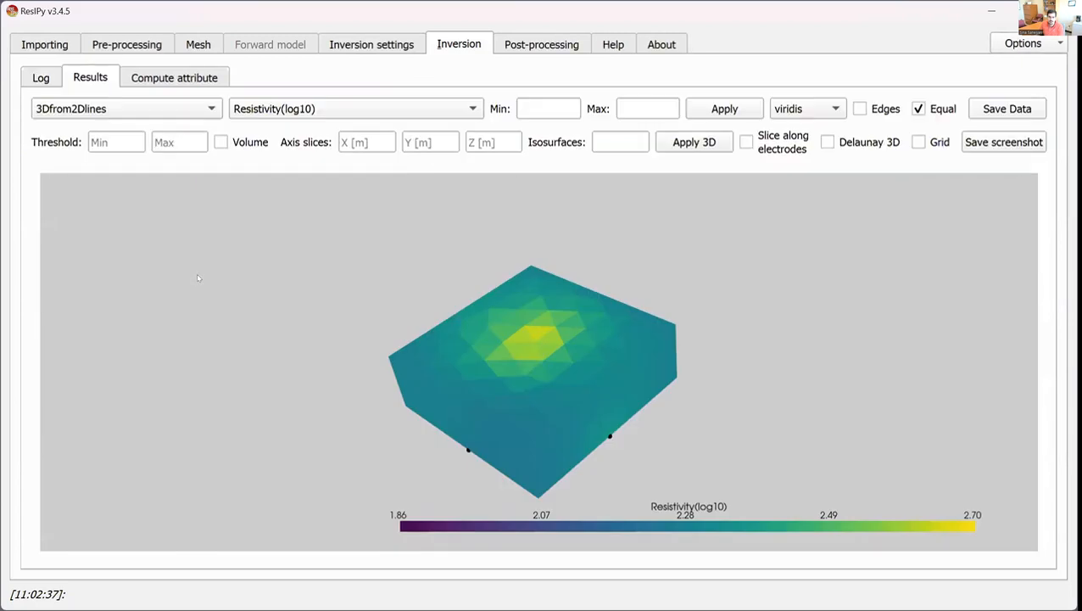
Show the grid around the inverted resistivity model, apply the jet colour map, and inspect the model's surface along the electrodes.
{"action": "left_click_drag", "start_coordinate": [316, 481], "coordinate": [450, 352]}
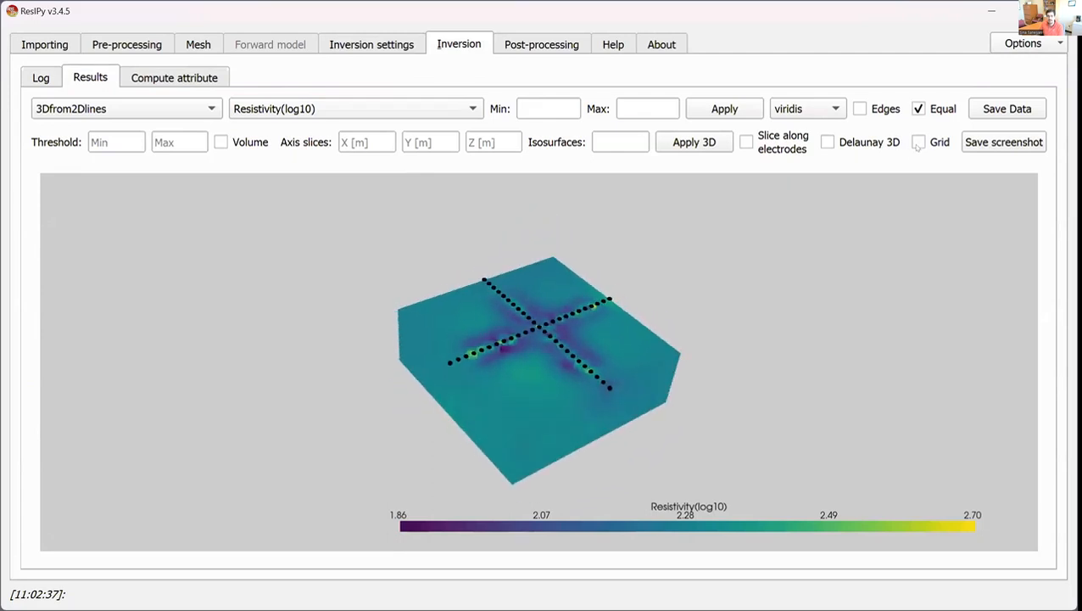
{"action": "left_click", "coordinate": [918, 142]}
{"action": "left_click_drag", "start_coordinate": [543, 365], "coordinate": [510, 380]}
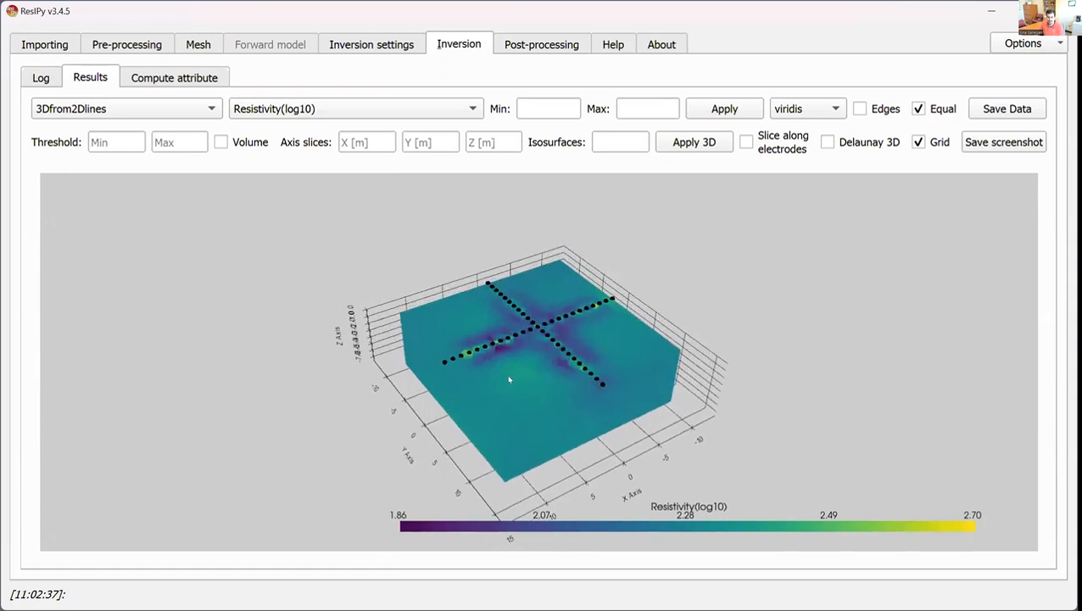
{"action": "left_click", "coordinate": [806, 109]}
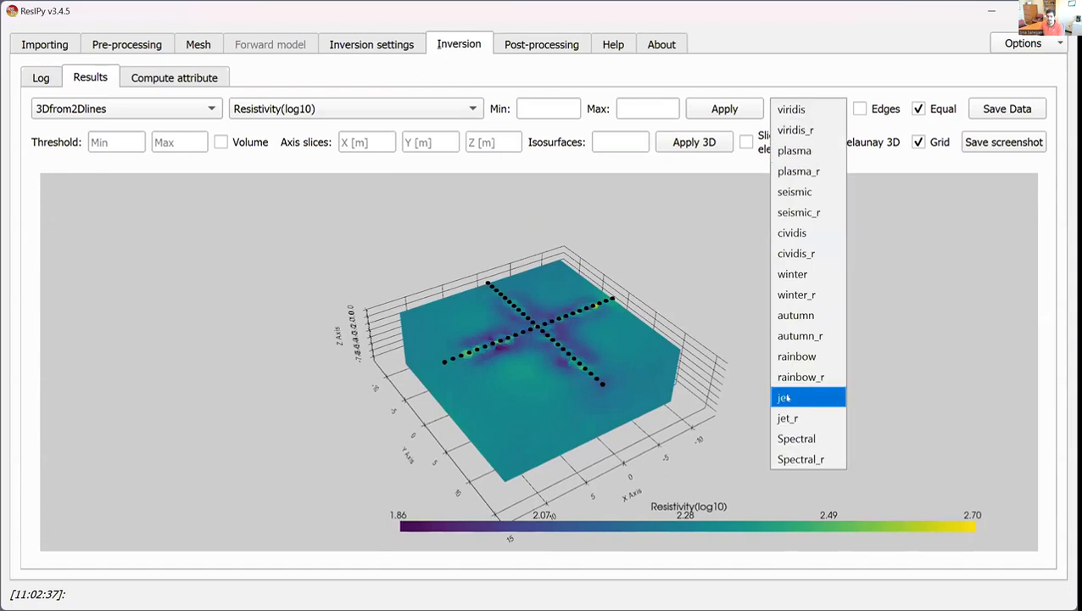
{"action": "left_click", "coordinate": [785, 399]}
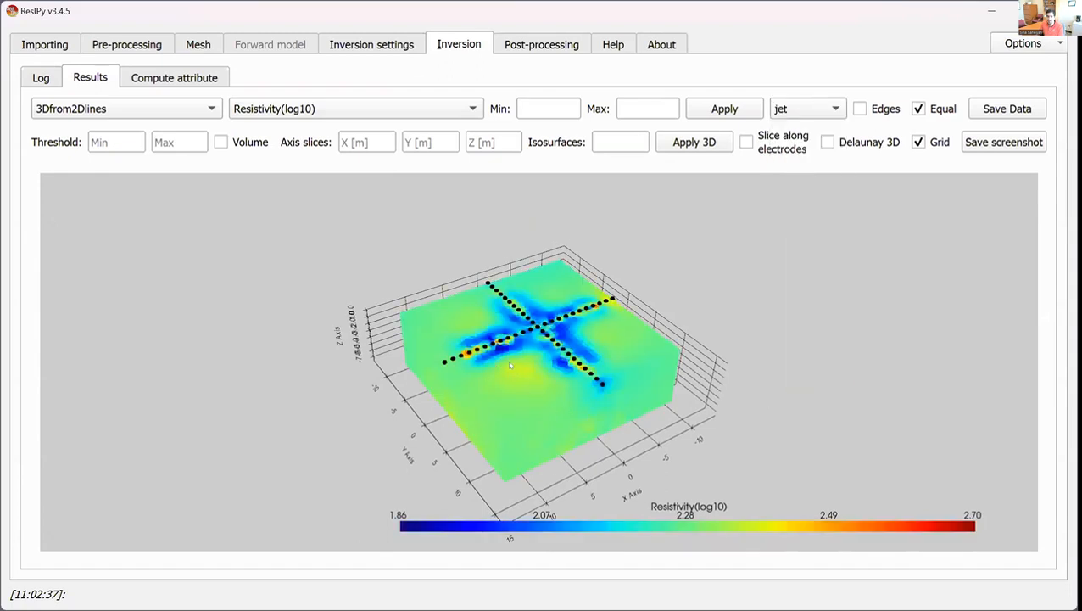
{"action": "left_click_drag", "start_coordinate": [513, 375], "coordinate": [518, 398]}
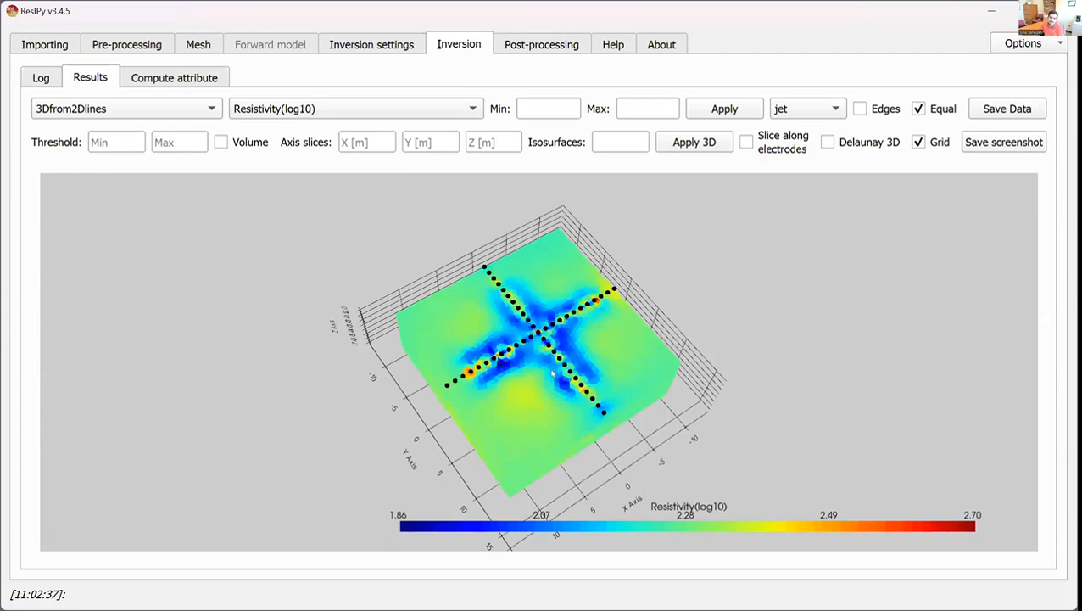
{"action": "left_click_drag", "start_coordinate": [501, 444], "coordinate": [501, 404]}
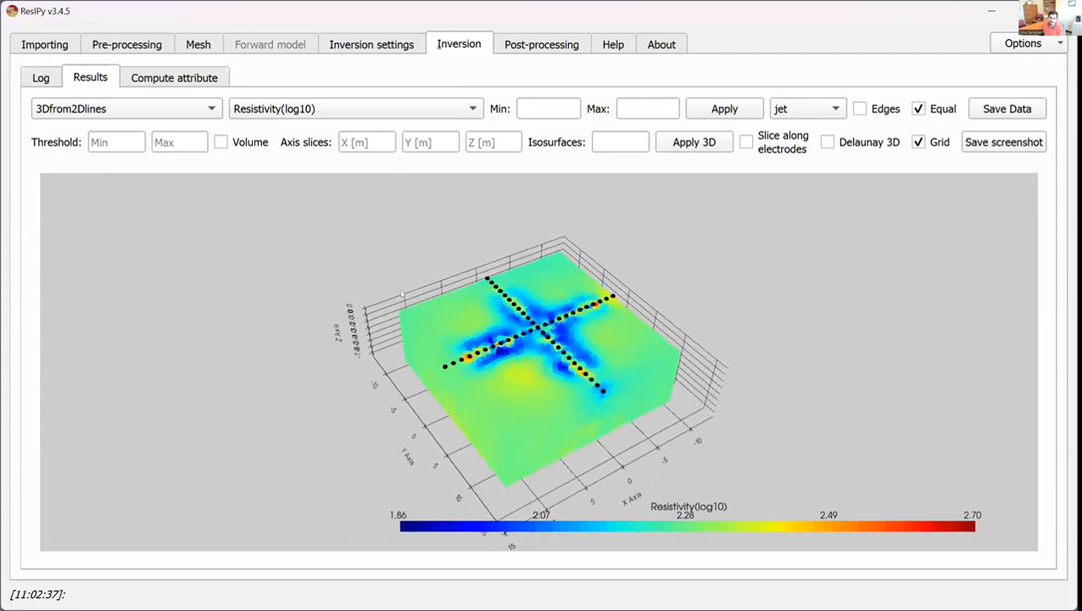
Display the Sensitivity_map(log10) attribute of the inverted model and examine it from several angles.
{"action": "left_click", "coordinate": [316, 115]}
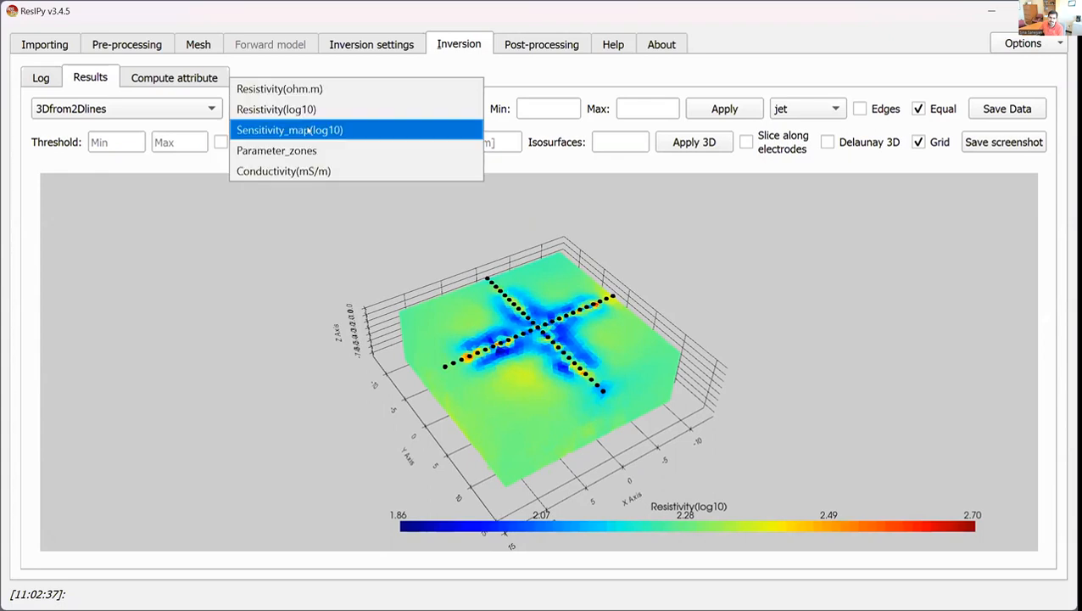
{"action": "left_click_drag", "start_coordinate": [528, 397], "coordinate": [512, 420]}
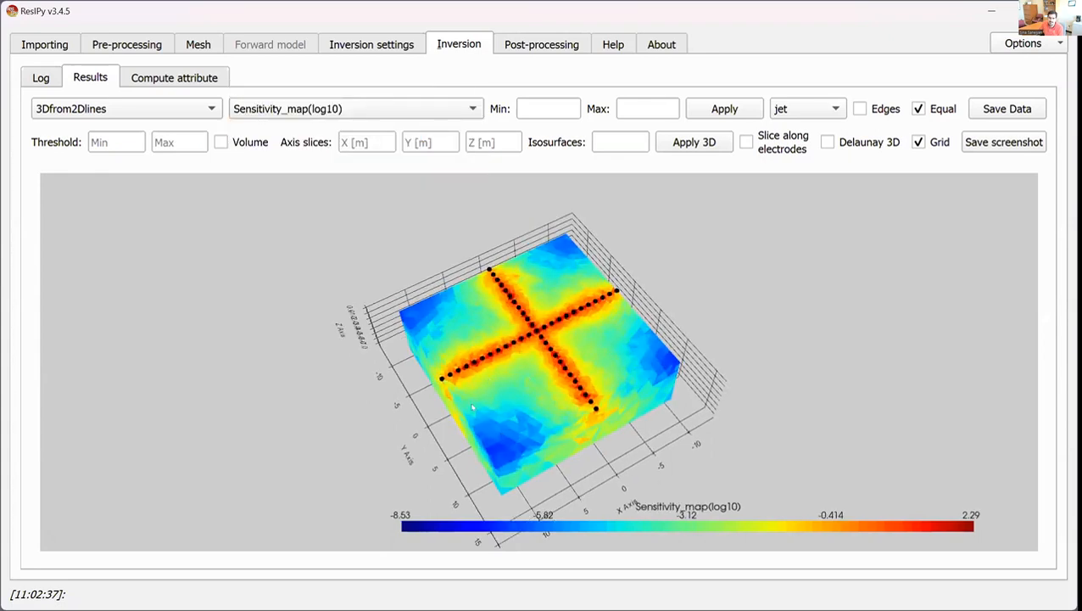
{"action": "left_click_drag", "start_coordinate": [575, 386], "coordinate": [636, 367]}
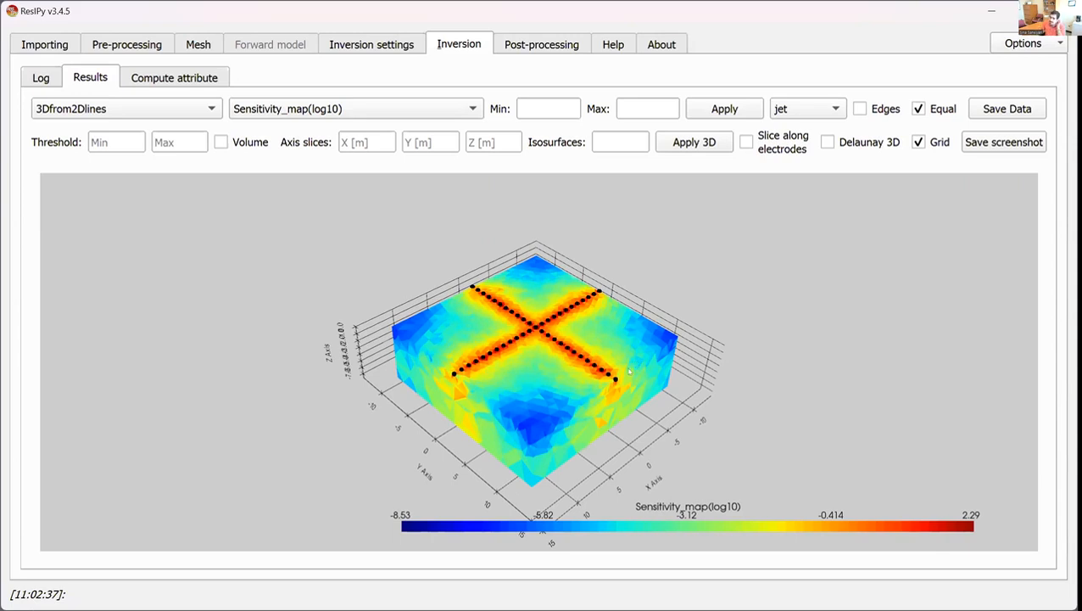
Review the pseudo section of the crossing lines in the imported data and switch the survey type to 2D.
{"action": "left_click", "coordinate": [51, 44]}
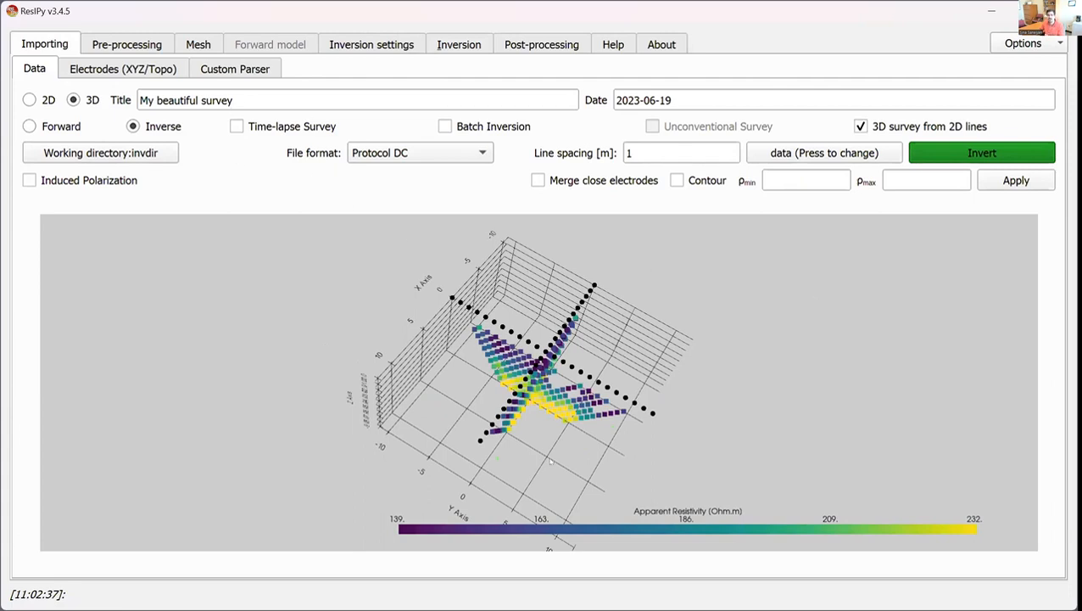
{"action": "left_click_drag", "start_coordinate": [575, 443], "coordinate": [512, 433]}
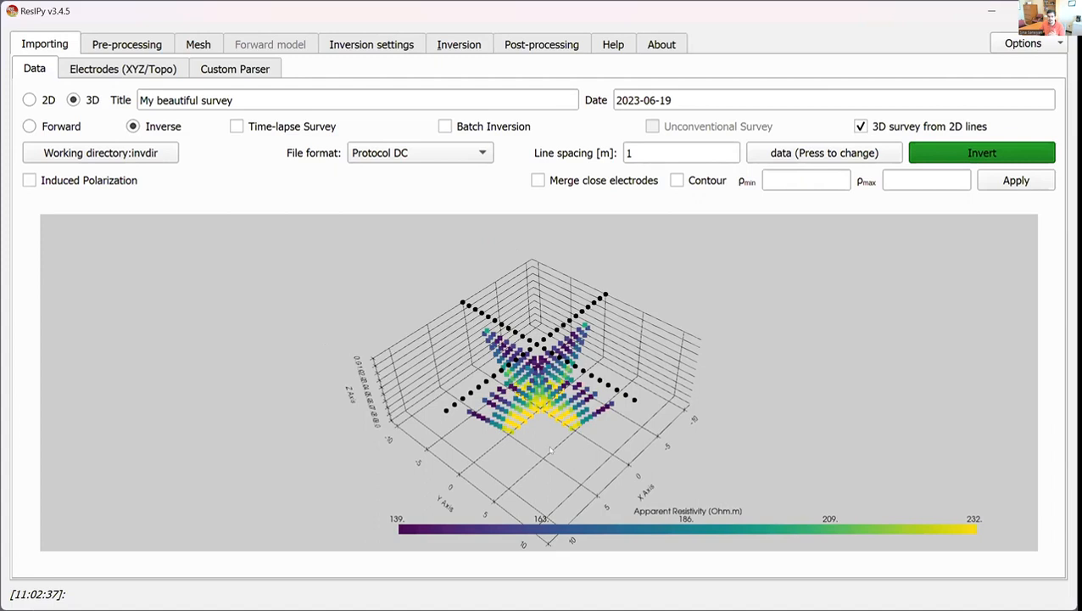
{"action": "left_click", "coordinate": [28, 100]}
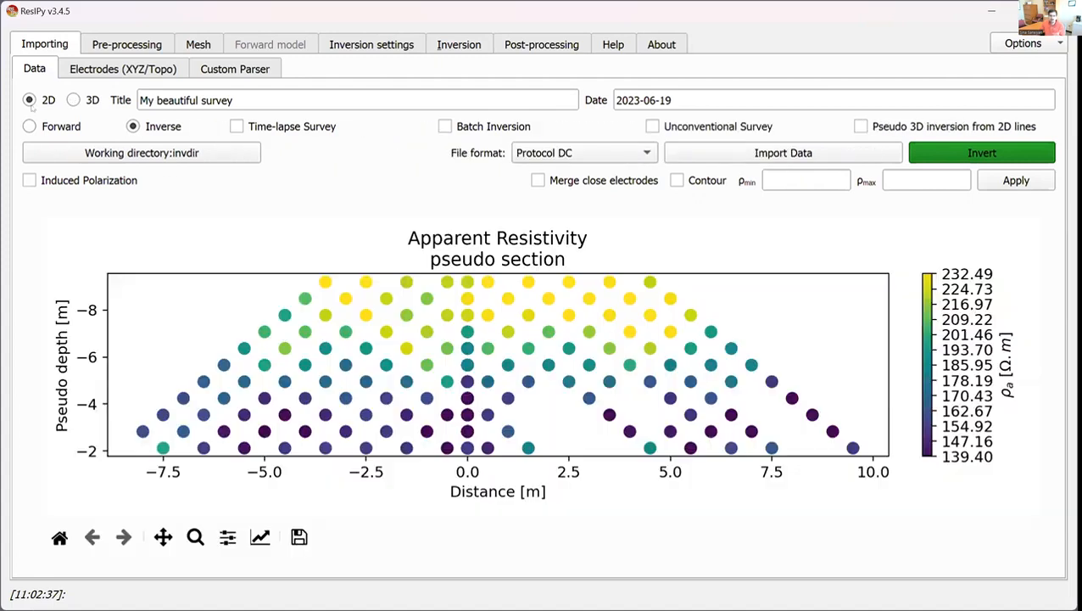
Enable pseudo 3D inversion from 2D lines and load the data folder of the dc-2d-pseudo3d-synthetic example.
{"action": "left_click", "coordinate": [862, 127]}
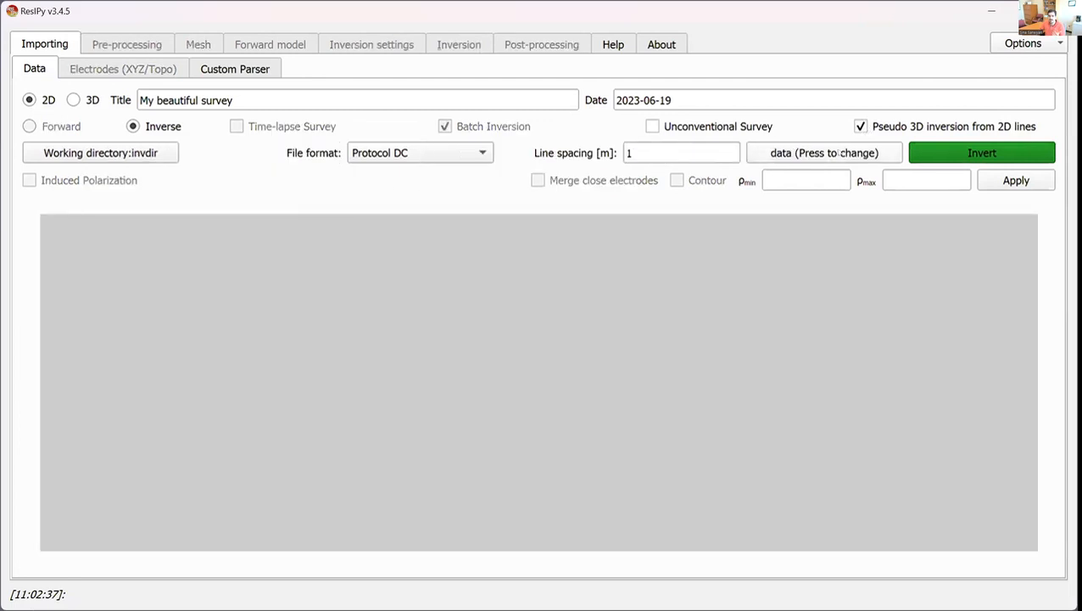
{"action": "left_click", "coordinate": [823, 154]}
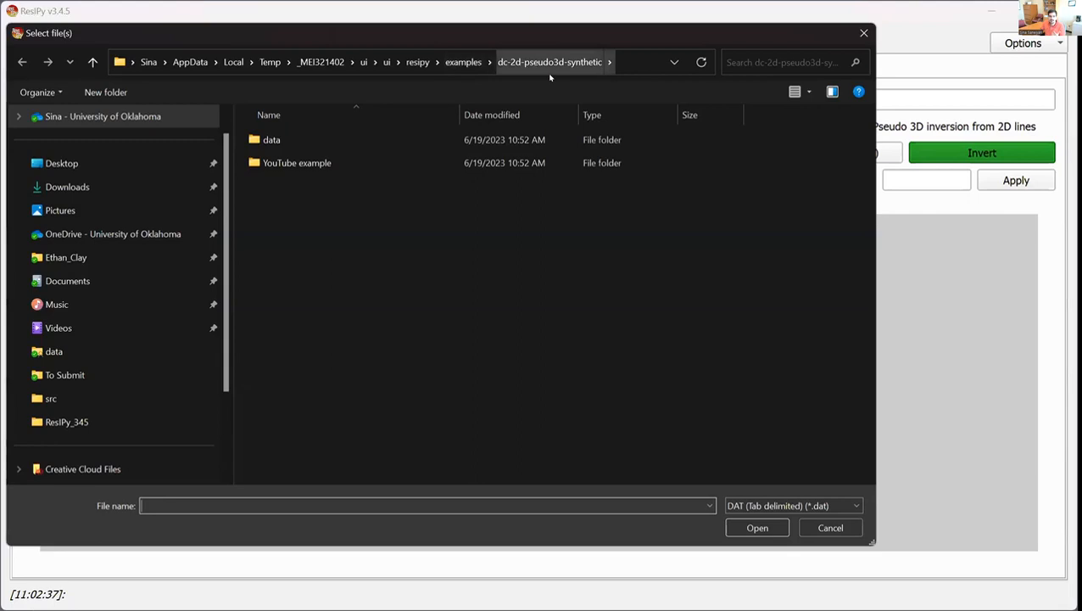
{"action": "double_click", "coordinate": [272, 141]}
{"action": "left_click_drag", "start_coordinate": [320, 237], "coordinate": [276, 143]}
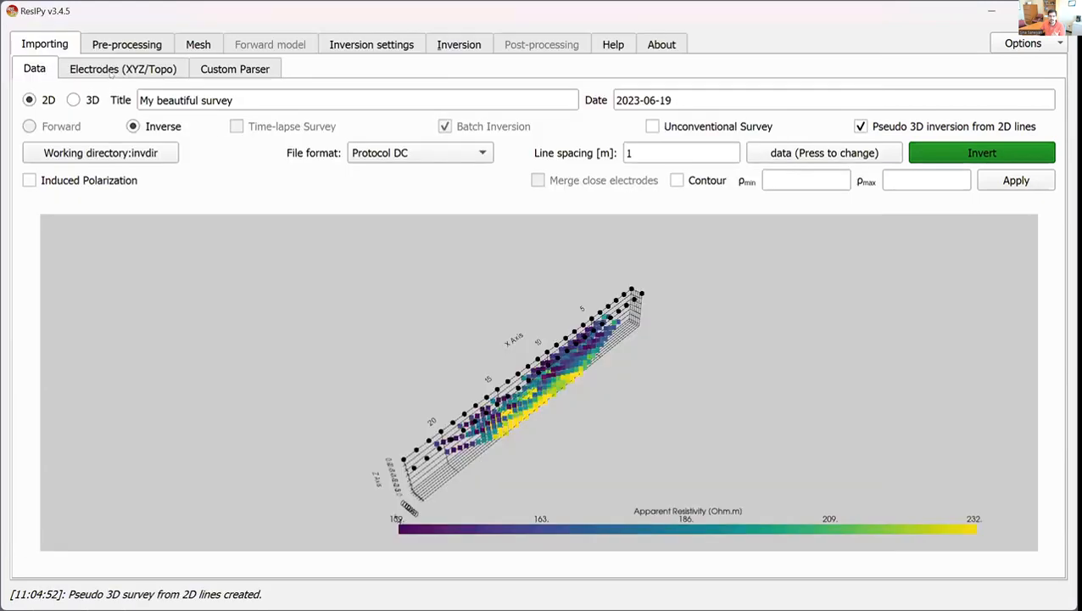
Import the electrode positions of the two crossing lines from a CSV file and display the updated pseudo section.
{"action": "left_click", "coordinate": [114, 72]}
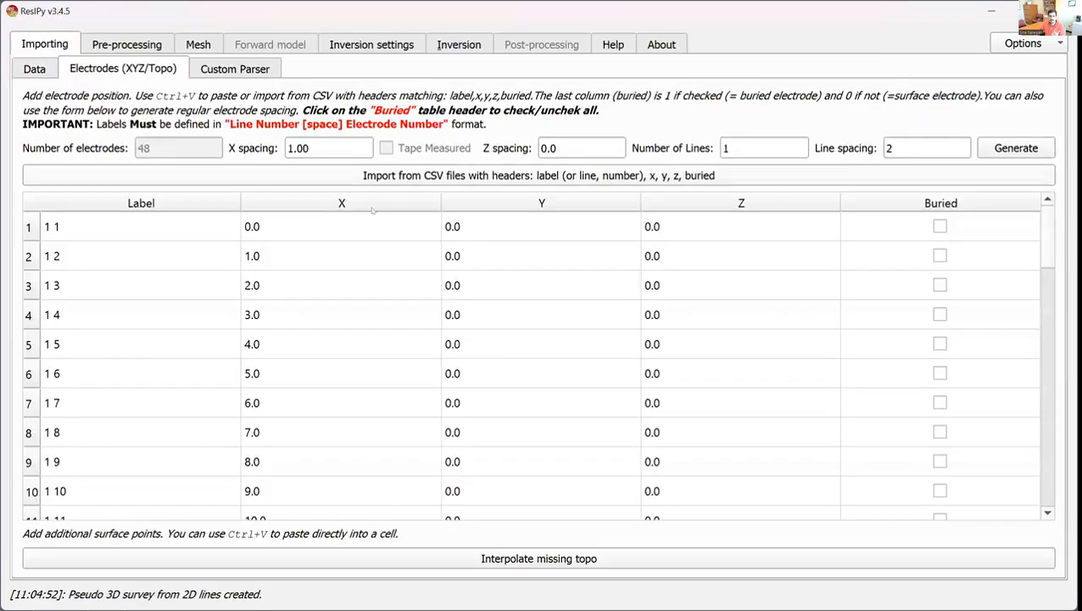
{"action": "left_click", "coordinate": [396, 176]}
{"action": "left_click", "coordinate": [424, 232]}
{"action": "left_click", "coordinate": [756, 528]}
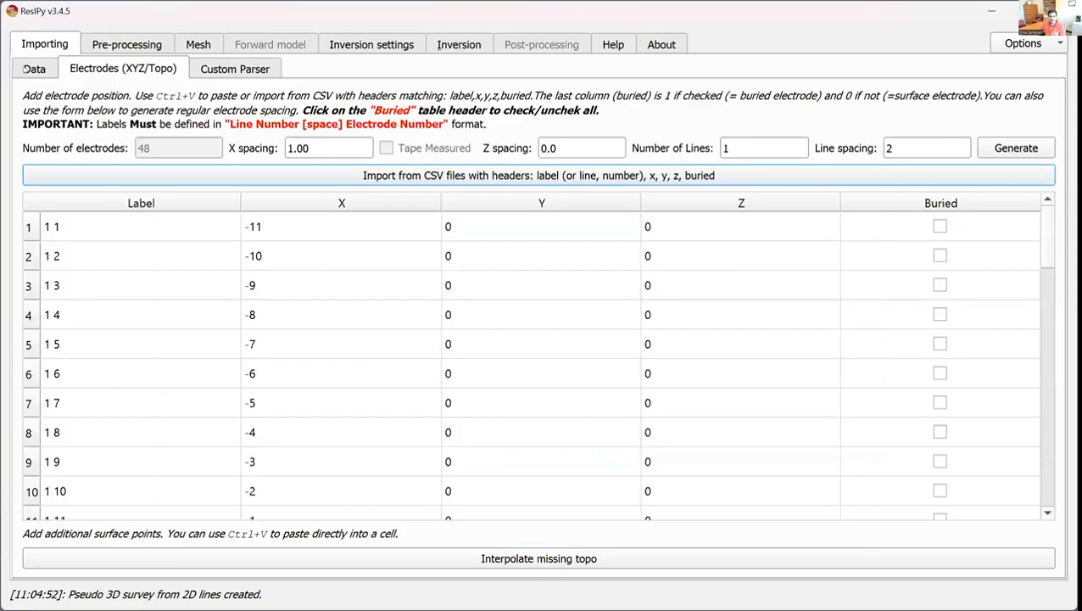
{"action": "left_click", "coordinate": [26, 69]}
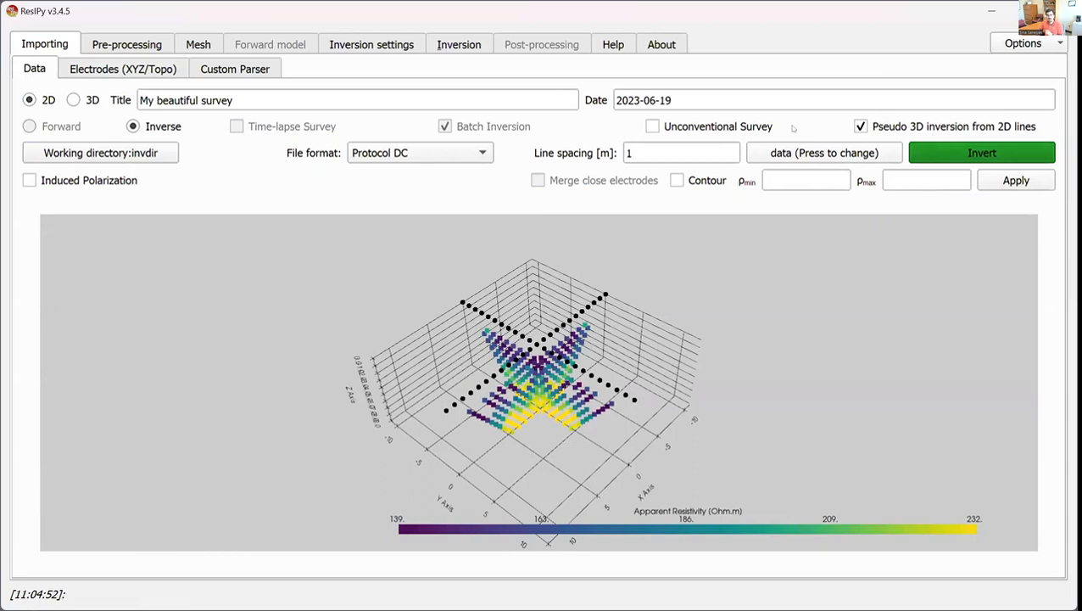
Check the imported electrode labels and coordinates of both lines against the pseudo section.
{"action": "left_click", "coordinate": [138, 71]}
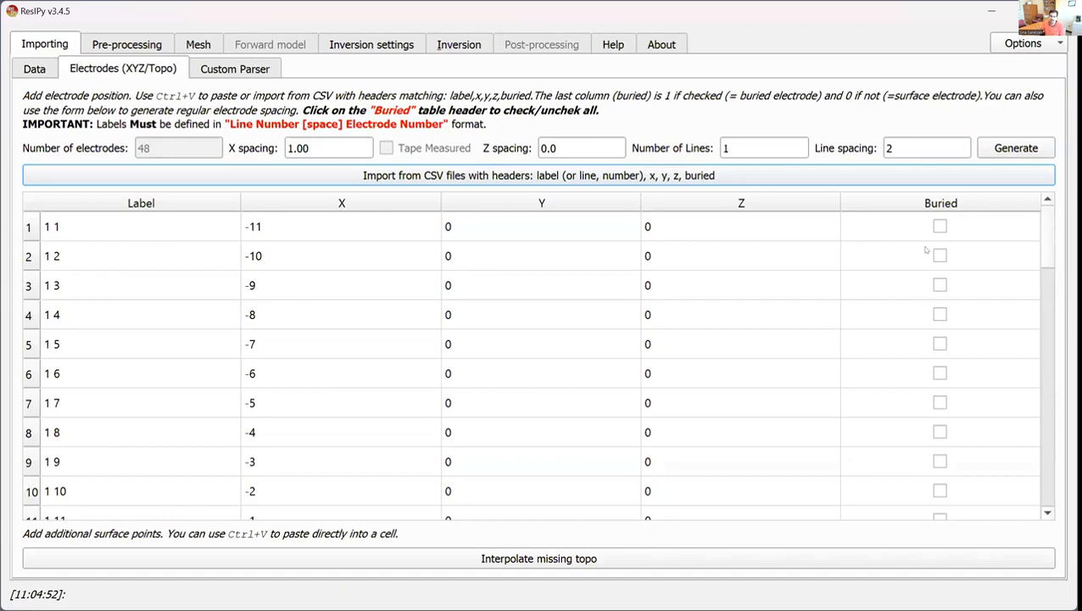
{"action": "left_click_drag", "start_coordinate": [1048, 235], "coordinate": [1050, 366]}
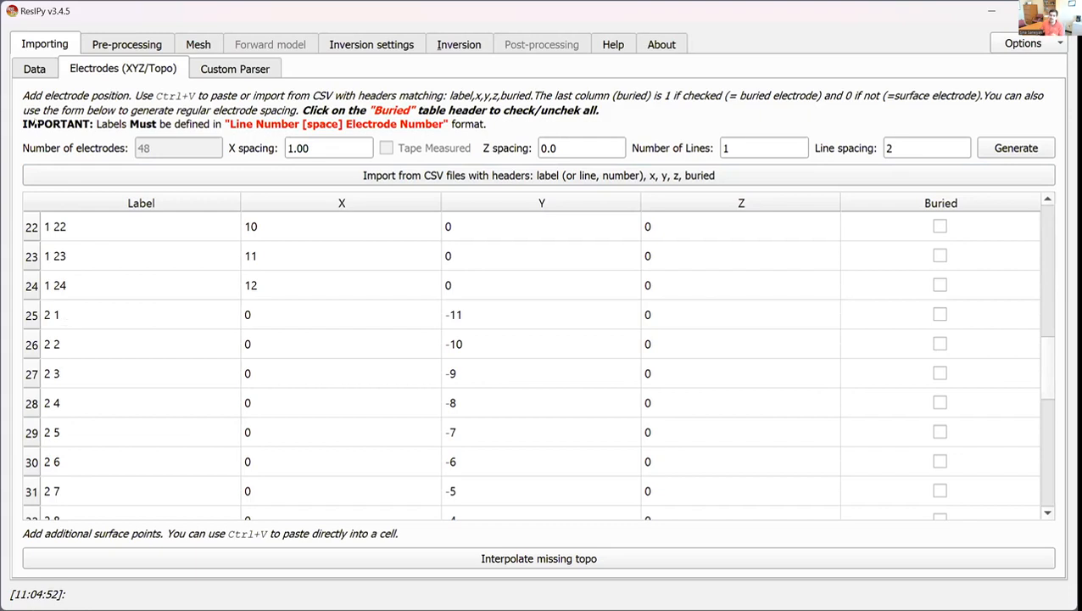
{"action": "left_click", "coordinate": [28, 74]}
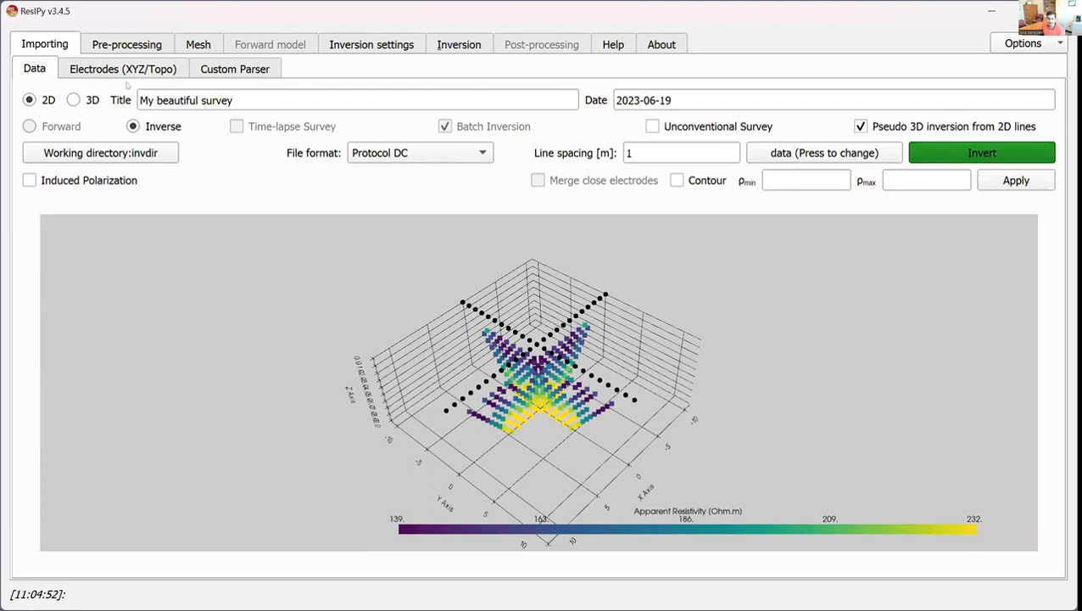
Inspect the triangular mesh along the two crossing lines and run the pseudo 3D inversion.
{"action": "left_click", "coordinate": [197, 44]}
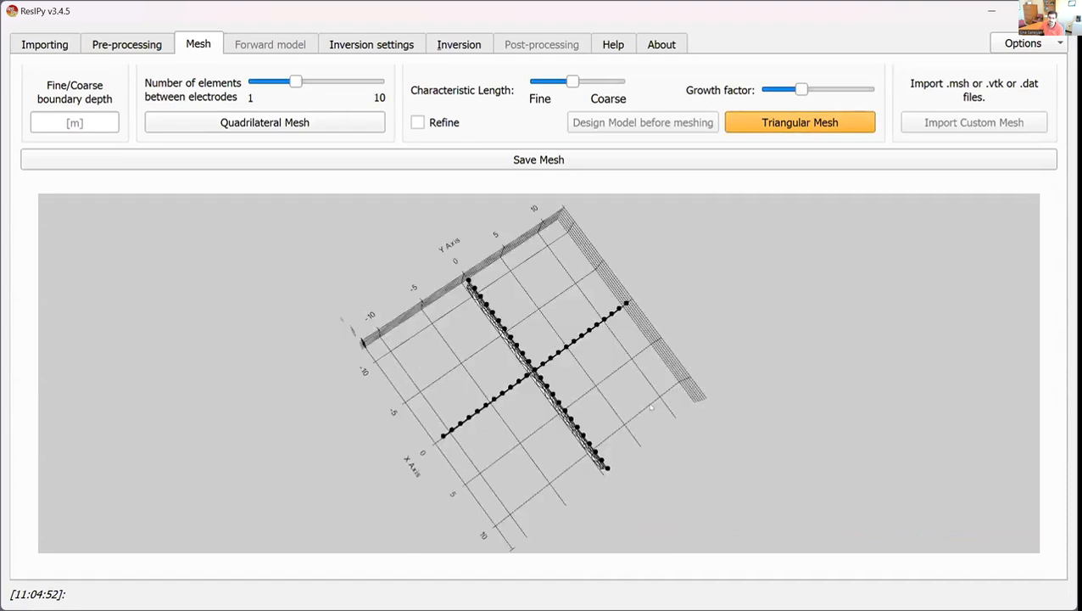
{"action": "left_click_drag", "start_coordinate": [630, 406], "coordinate": [652, 410]}
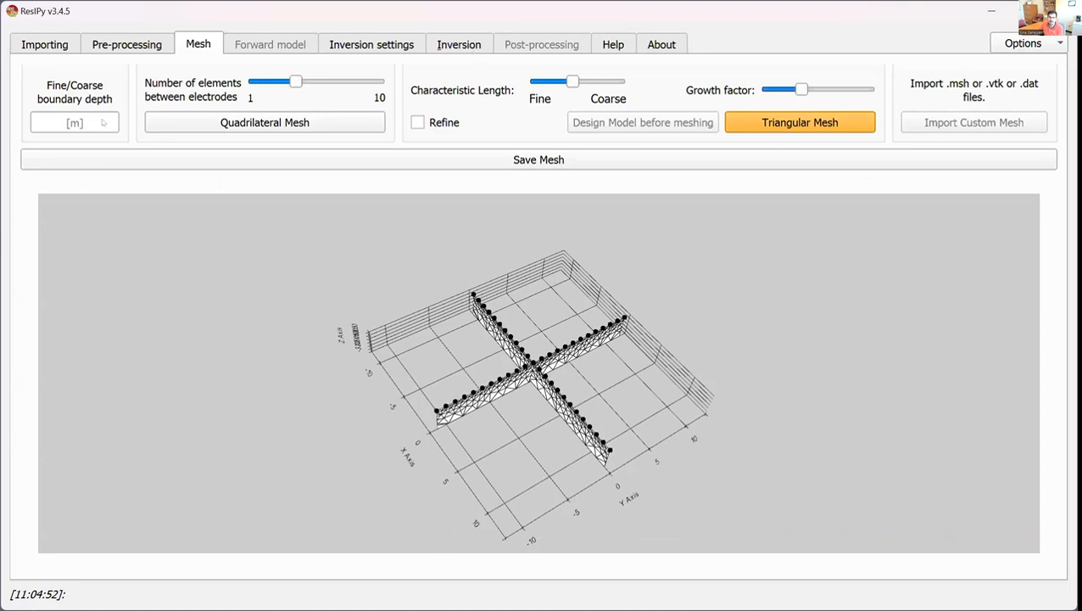
{"action": "left_click", "coordinate": [471, 49]}
{"action": "left_click", "coordinate": [222, 110]}
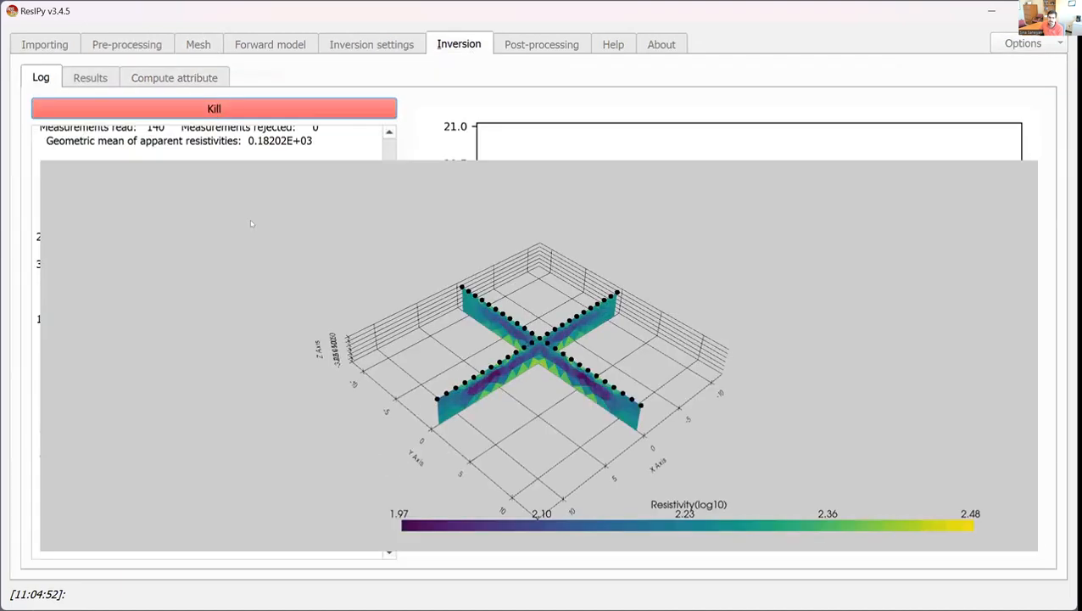
Examine the inverted crossing resistivity sections and the attributes available for display.
{"action": "left_click_drag", "start_coordinate": [427, 312], "coordinate": [417, 416]}
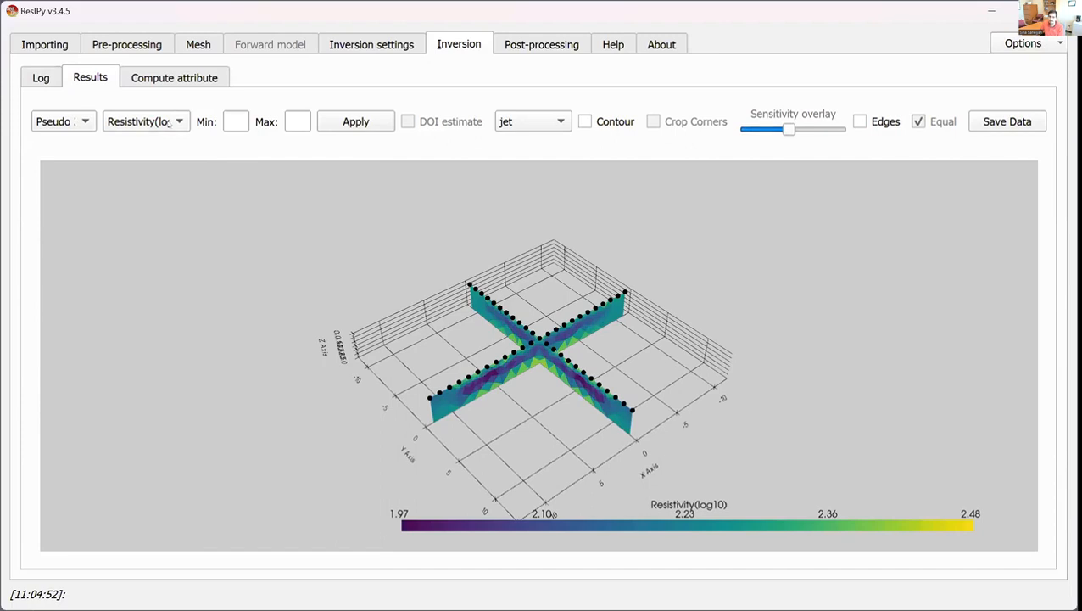
{"action": "left_click", "coordinate": [169, 123]}
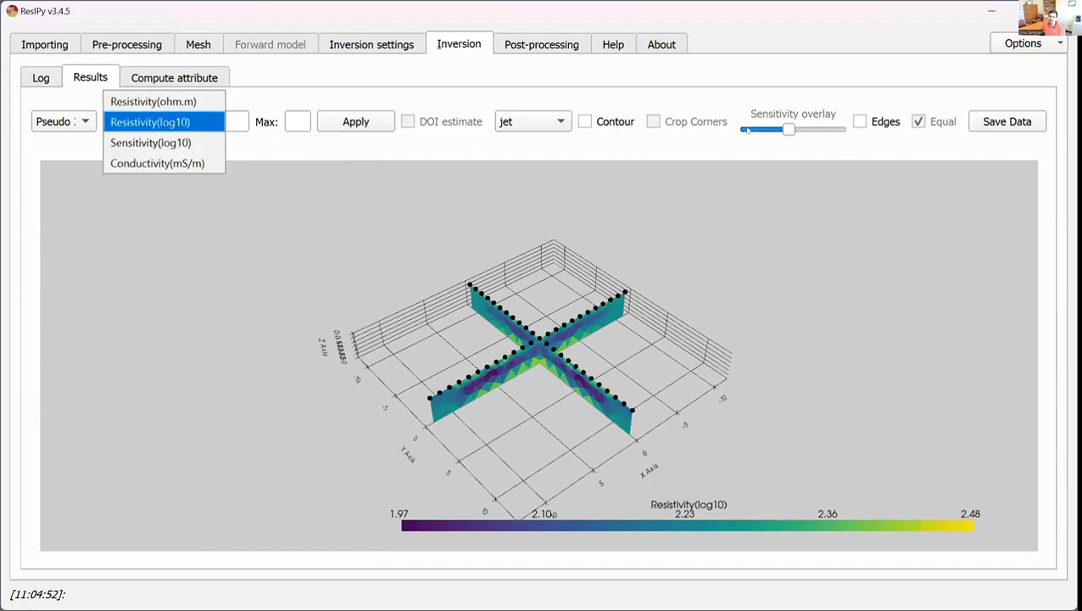
{"action": "left_click", "coordinate": [601, 140]}
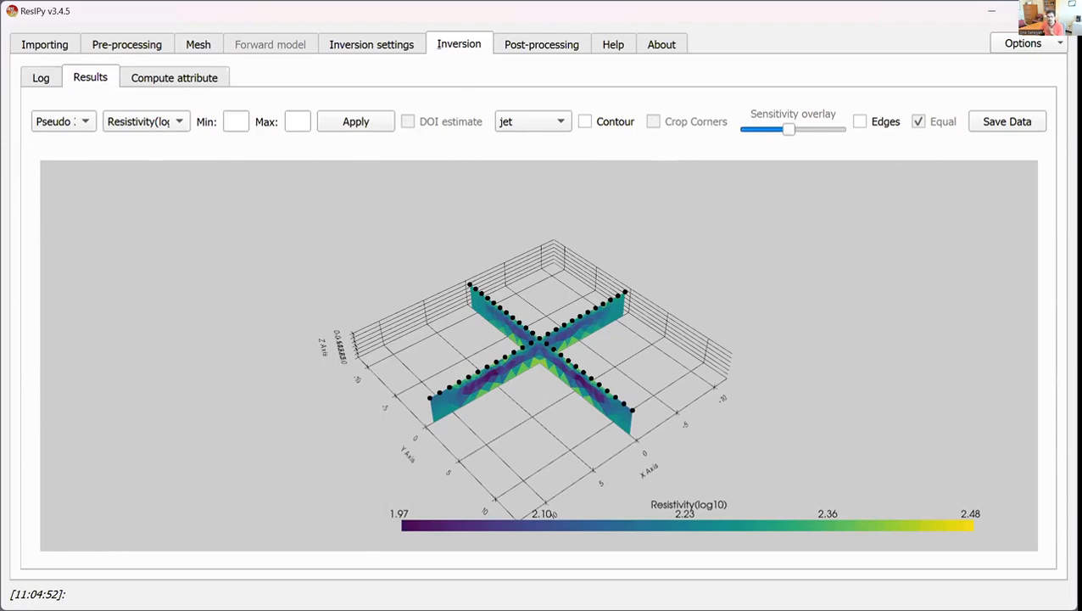
{"action": "left_click", "coordinate": [40, 77]}
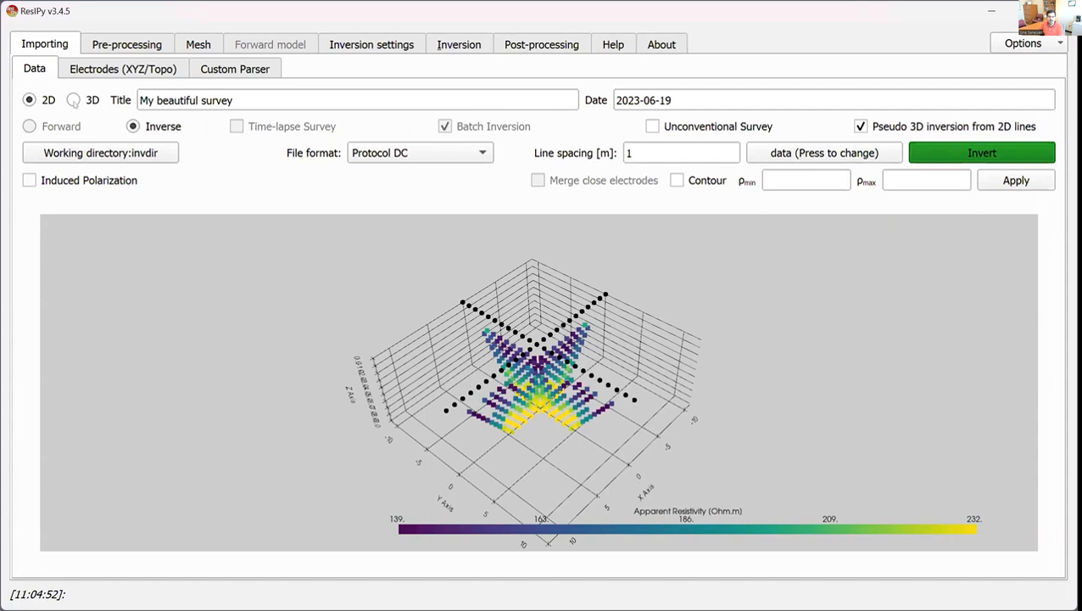
Switch to a 3D time-lapse survey and import all the DAT files from the data folder of the dc-3d-timelapse-bh example.
{"action": "left_click", "coordinate": [74, 100]}
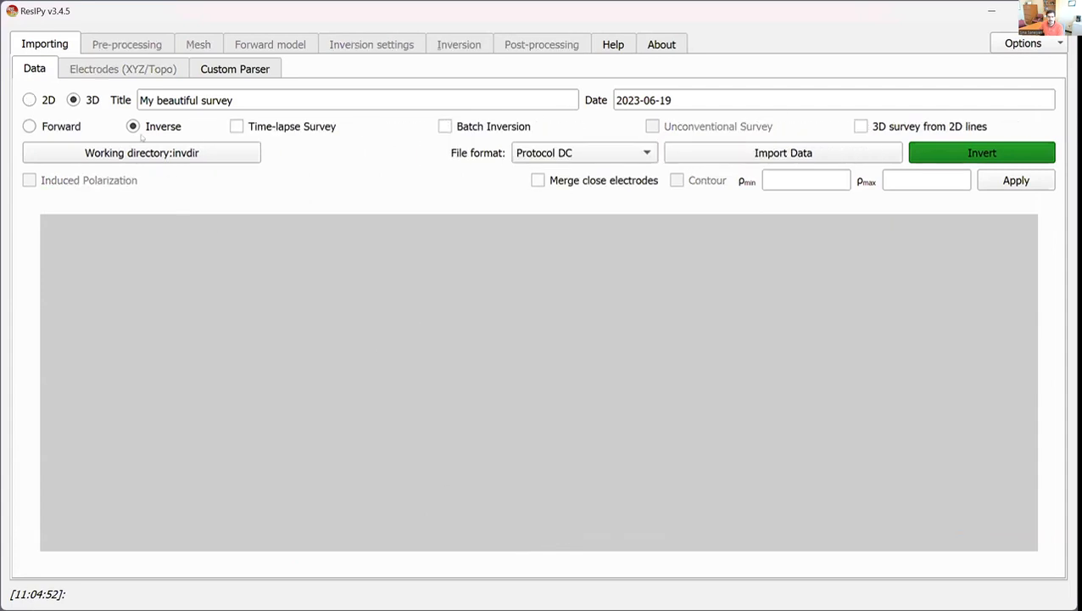
{"action": "left_click", "coordinate": [237, 127]}
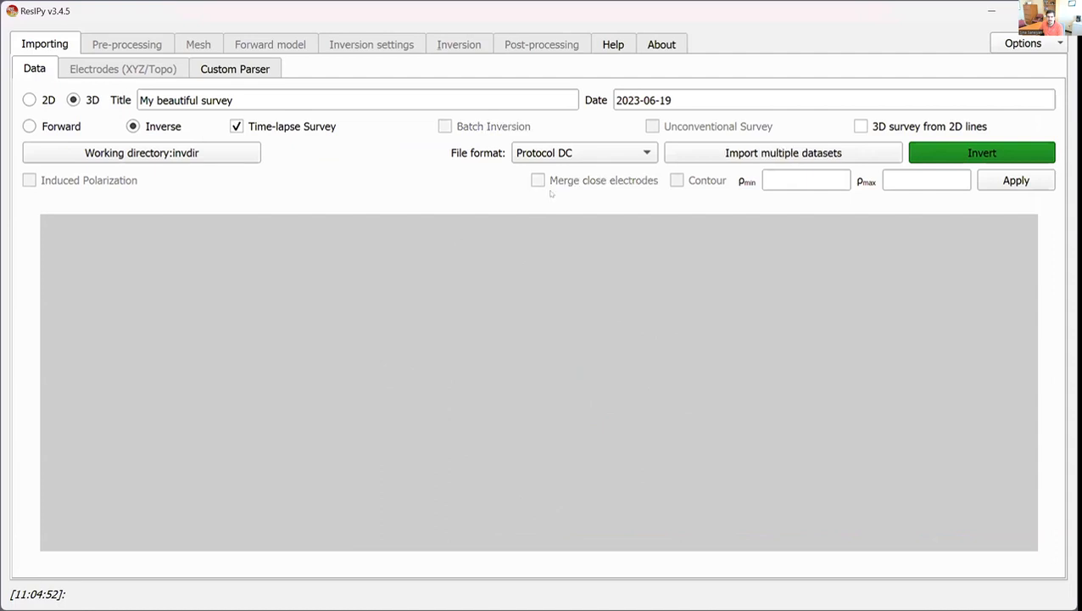
{"action": "left_click", "coordinate": [757, 151]}
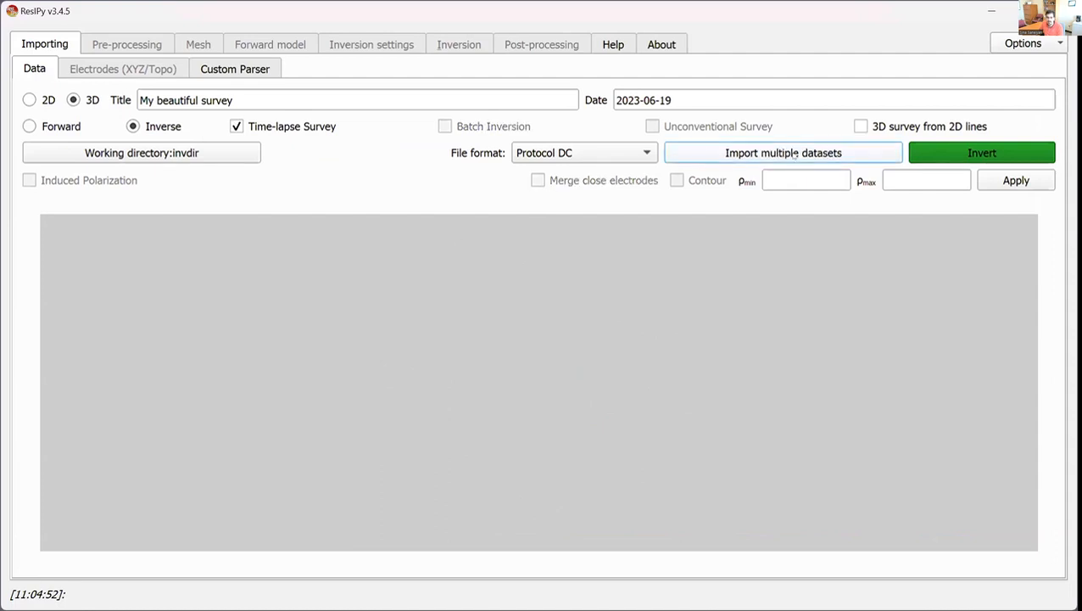
{"action": "left_click", "coordinate": [463, 62]}
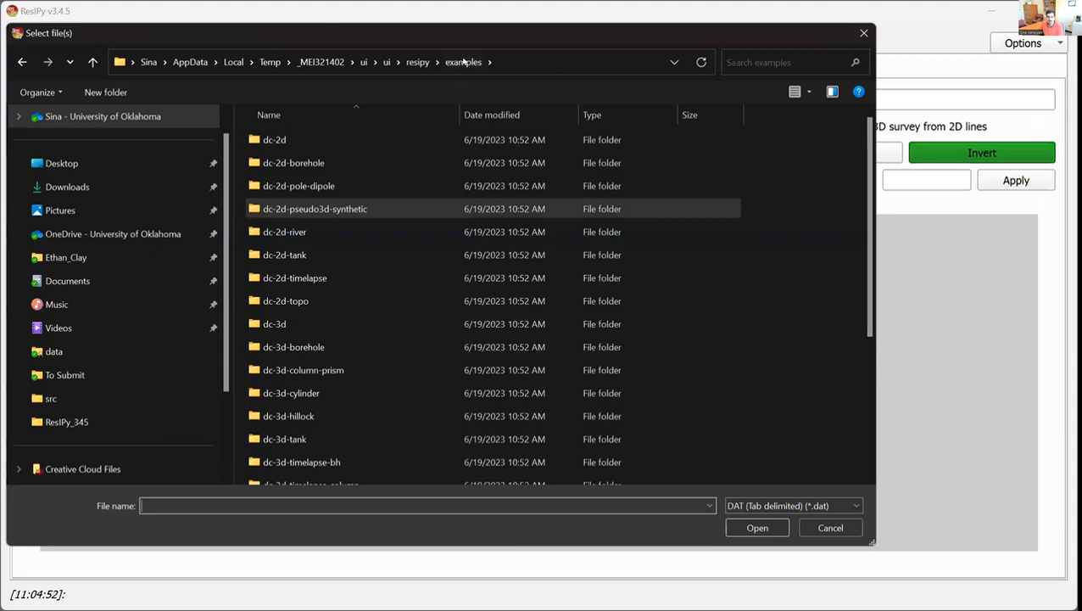
{"action": "scroll", "coordinate": [394, 293], "scroll_direction": "down", "scroll_amount": 2}
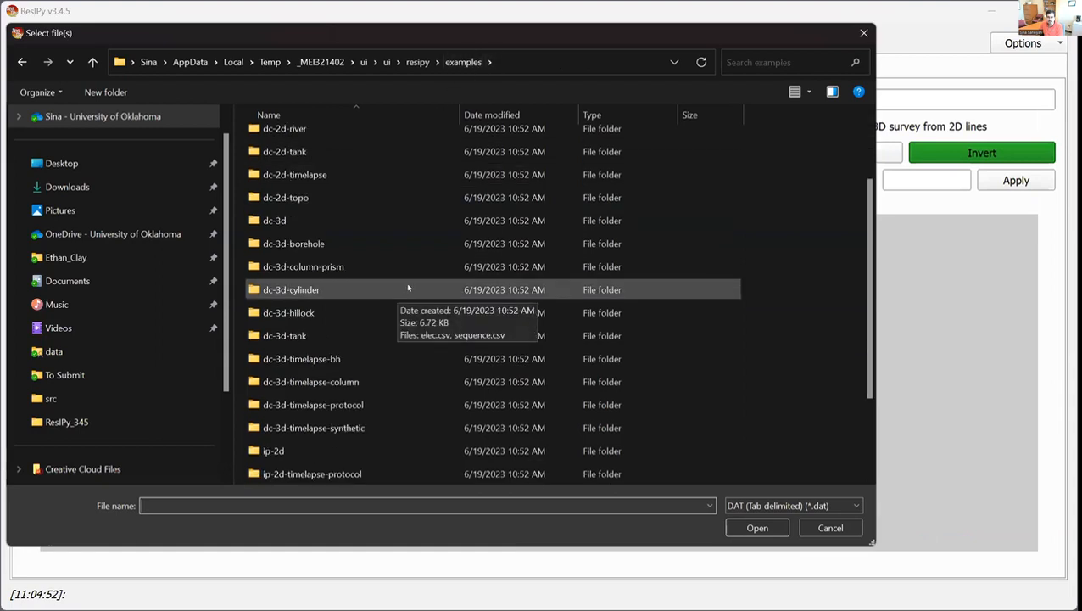
{"action": "double_click", "coordinate": [307, 359]}
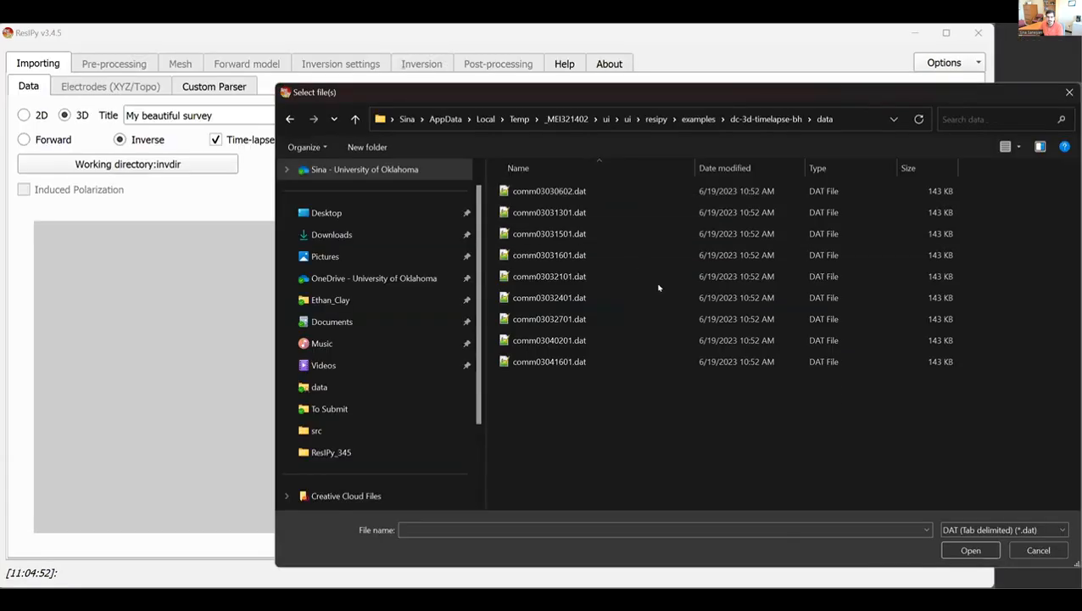
{"action": "left_click_drag", "start_coordinate": [544, 416], "coordinate": [541, 190]}
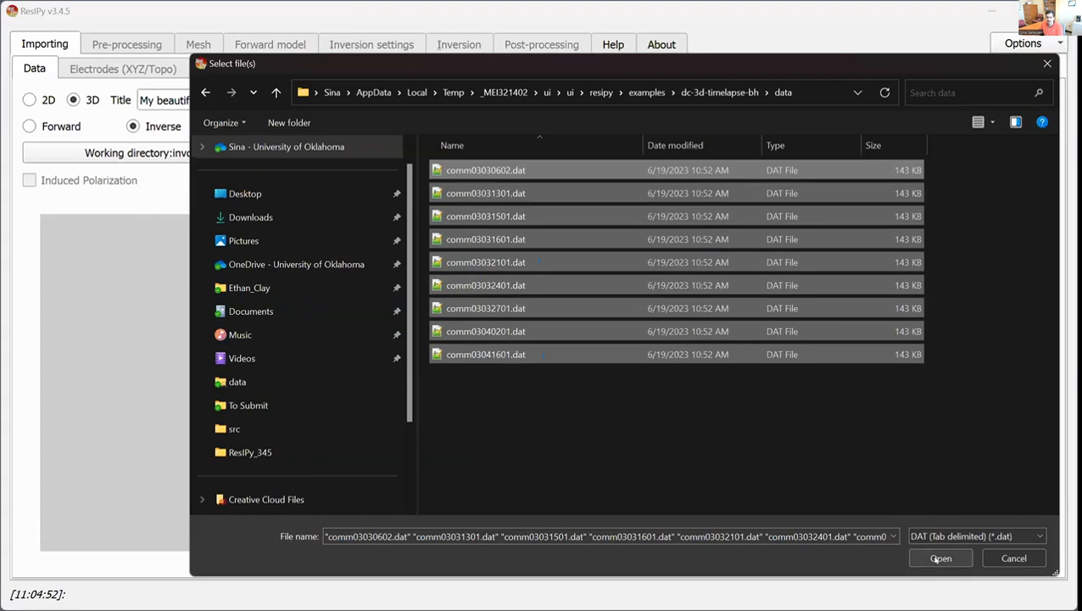
{"action": "left_click", "coordinate": [940, 558]}
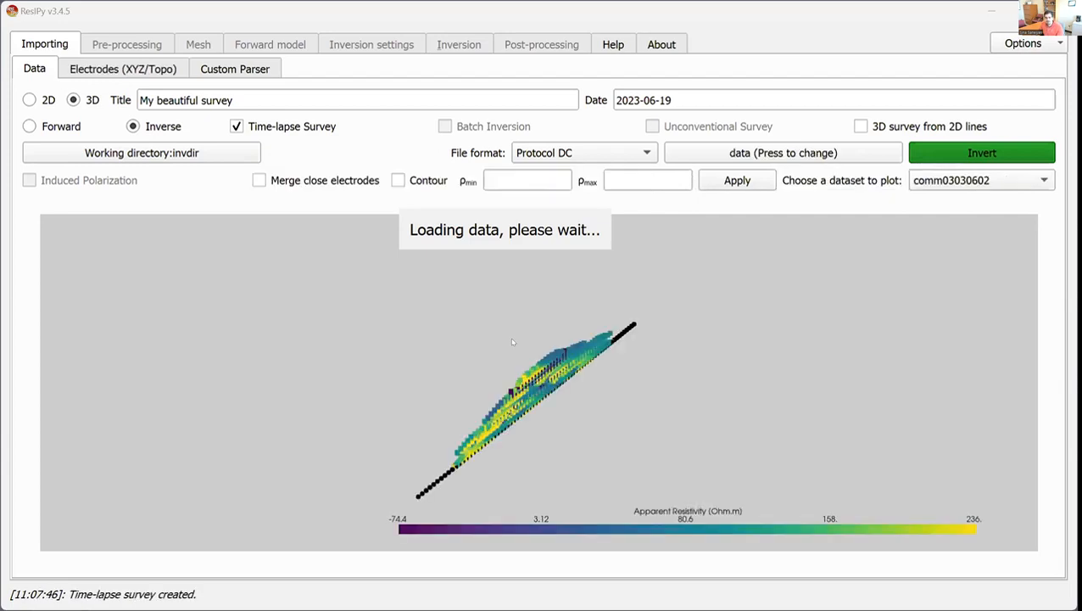
Import the surface and buried borehole electrode positions of the time-lapse survey from a CSV file and check the table.
{"action": "left_click_drag", "start_coordinate": [528, 452], "coordinate": [502, 399]}
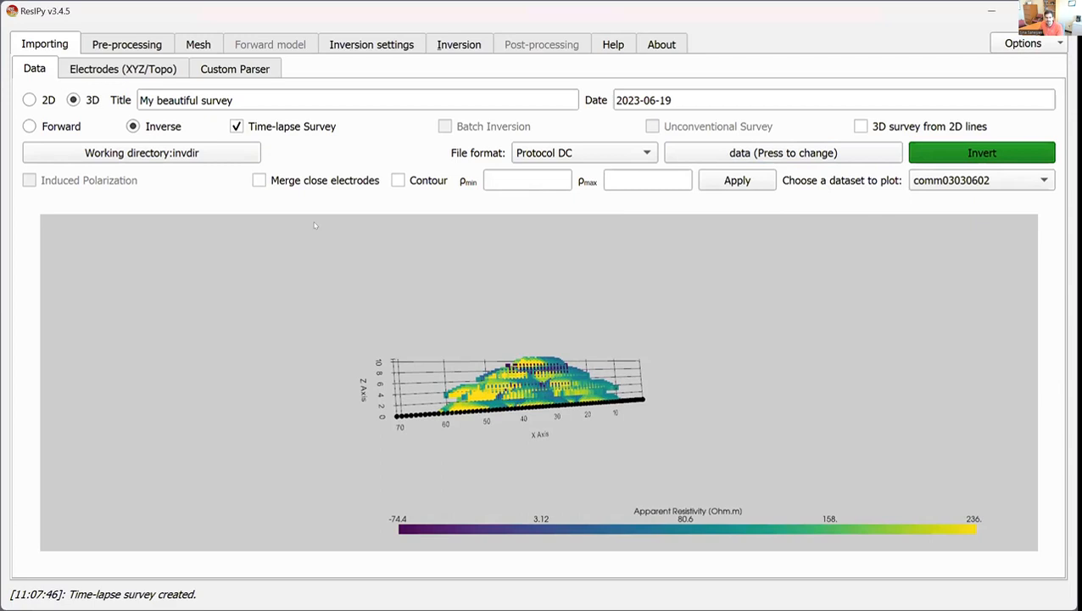
{"action": "left_click", "coordinate": [123, 69]}
{"action": "left_click", "coordinate": [471, 161]}
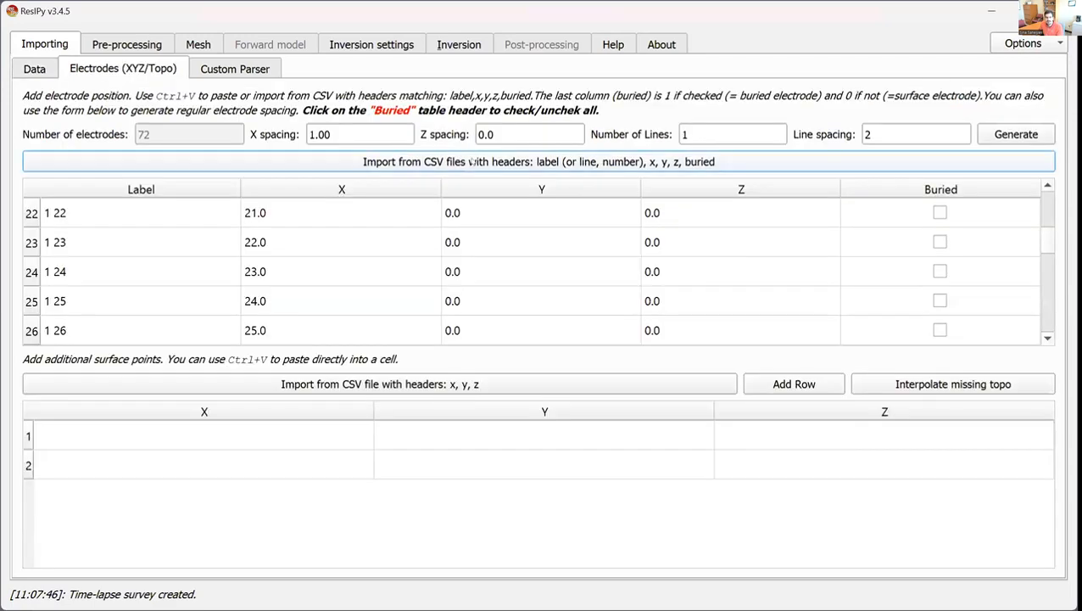
{"action": "left_click", "coordinate": [475, 164]}
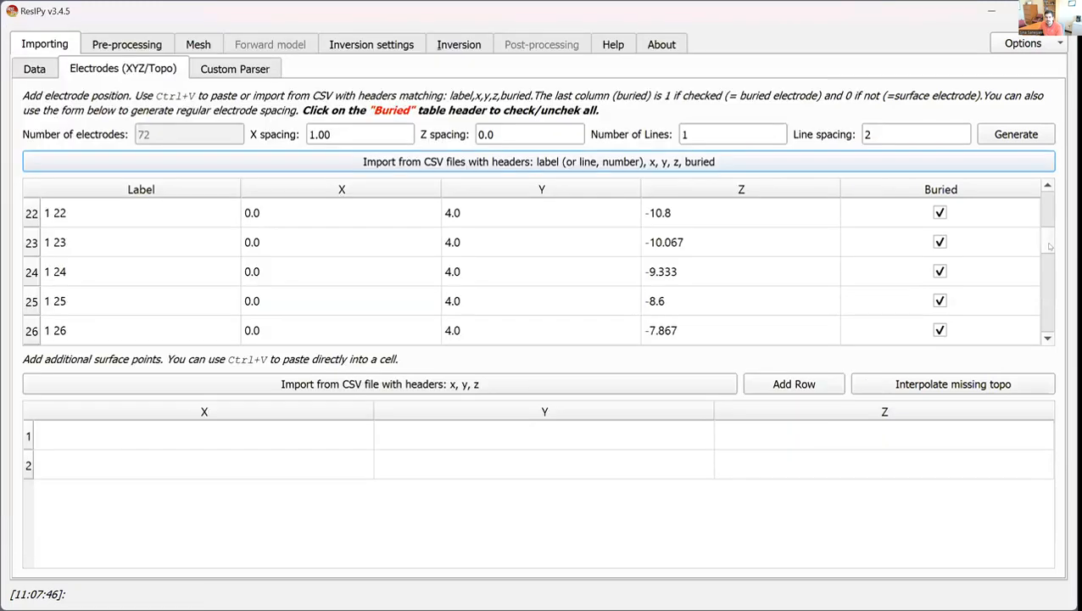
{"action": "mouse_move", "coordinate": [1050, 246]}
{"action": "left_mouse_down"}
{"action": "mouse_move", "coordinate": [1051, 194]}
{"action": "mouse_move", "coordinate": [1051, 235]}
{"action": "left_mouse_up"}
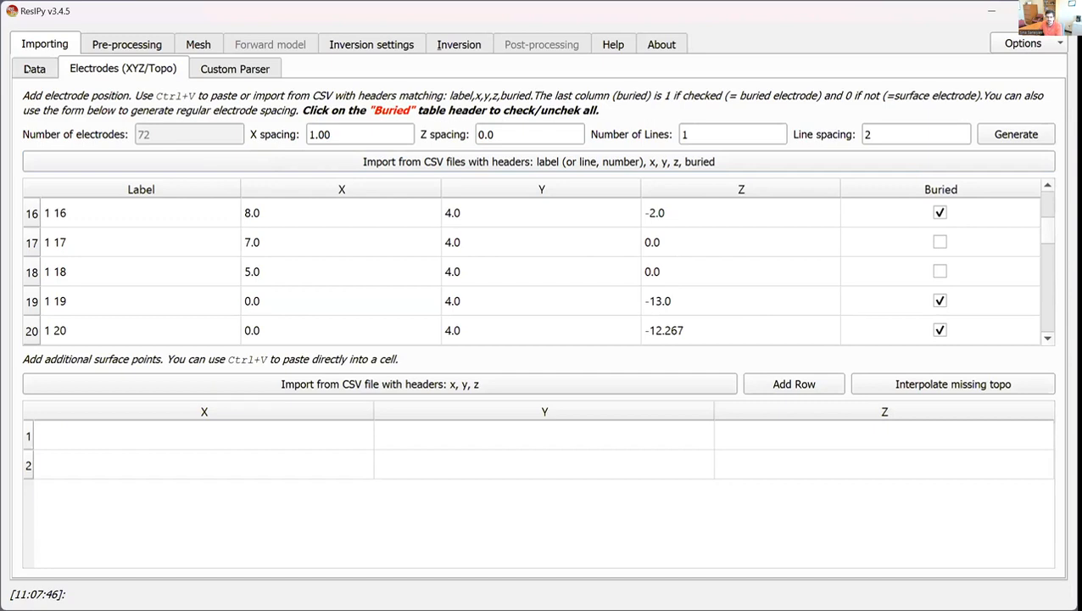
Examine the borehole pseudo section of dataset comm03030602 from several angles and review its electrode coordinates.
{"action": "left_click", "coordinate": [35, 69]}
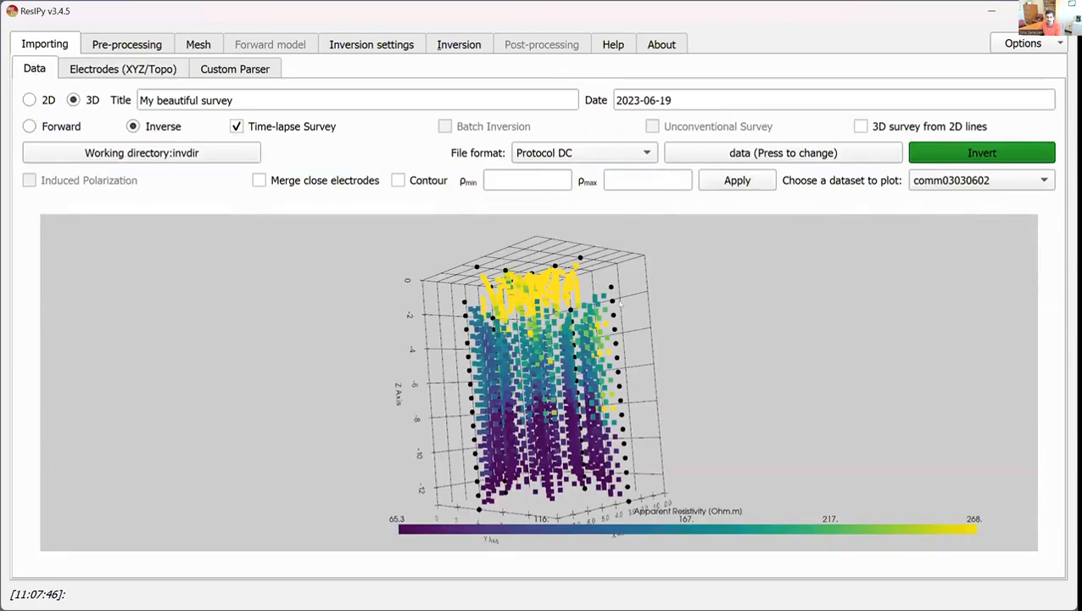
{"action": "left_click_drag", "start_coordinate": [263, 317], "coordinate": [269, 360]}
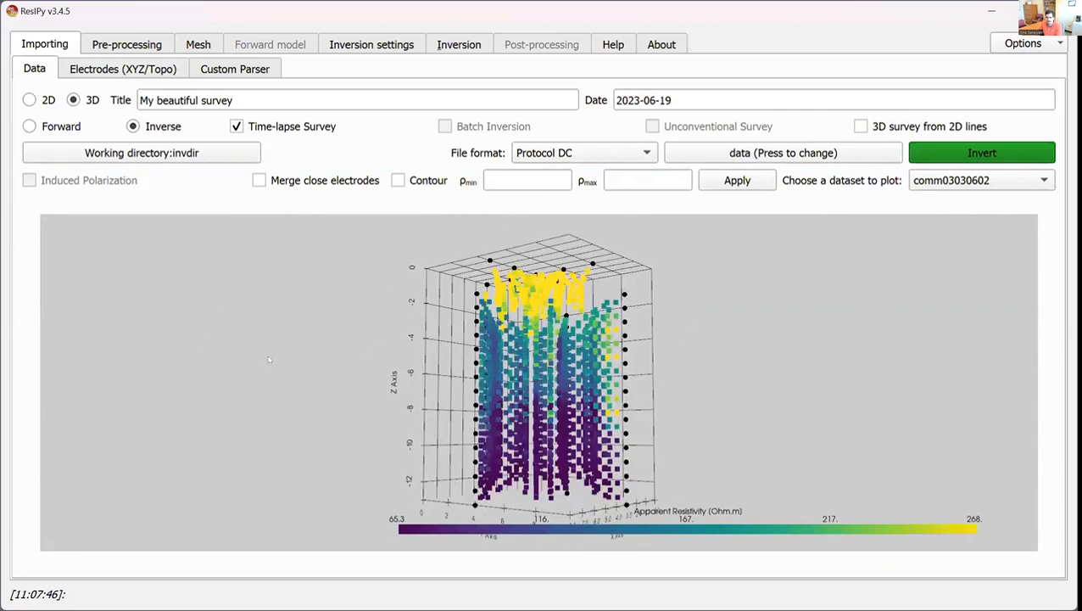
{"action": "left_click", "coordinate": [198, 45]}
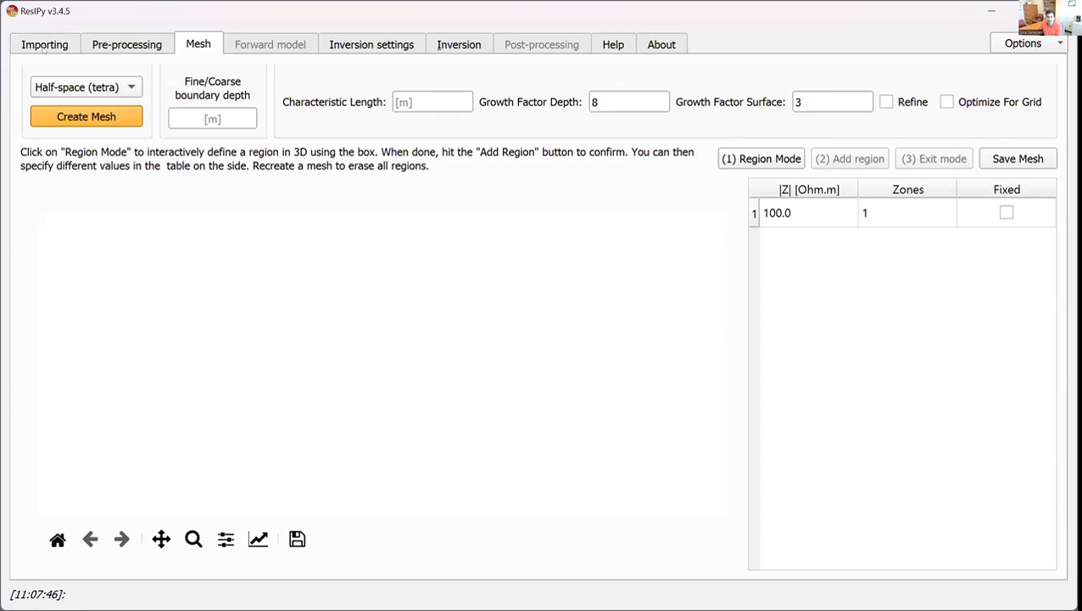
{"action": "left_click", "coordinate": [48, 46]}
{"action": "left_click_drag", "start_coordinate": [314, 326], "coordinate": [271, 366]}
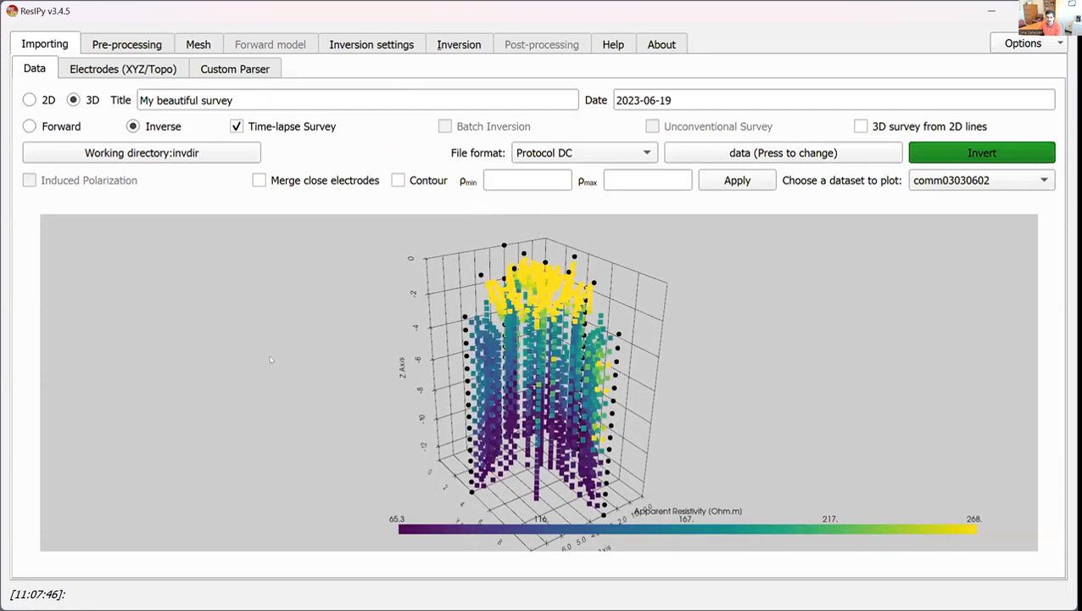
{"action": "left_click", "coordinate": [122, 71]}
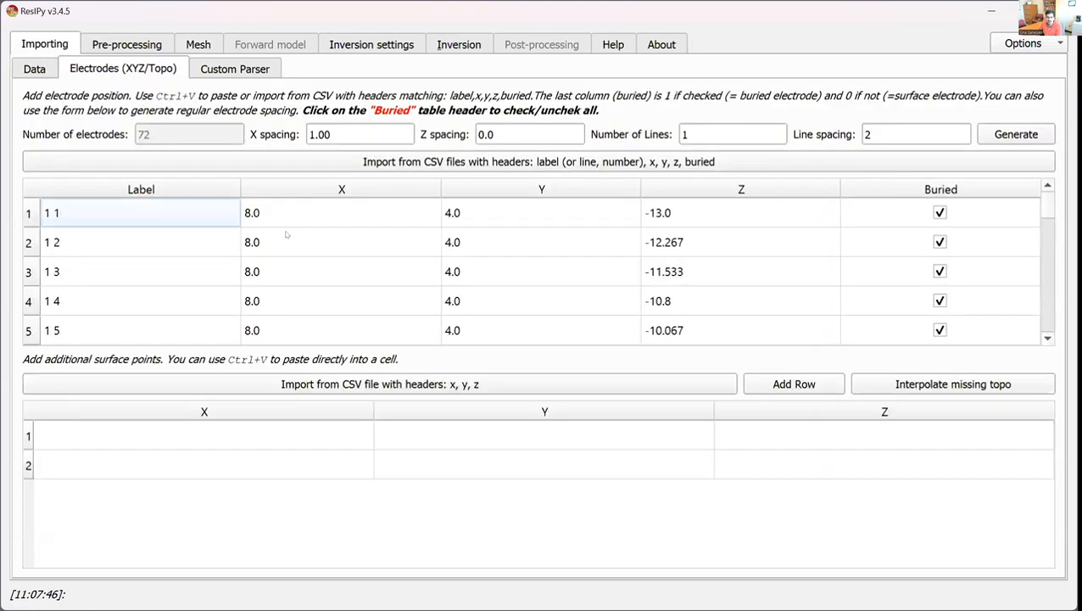
Create a half-space tetrahedral mesh with characteristic length 2 and surface growth factor 5, and inspect it around the boreholes.
{"action": "left_click", "coordinate": [197, 45]}
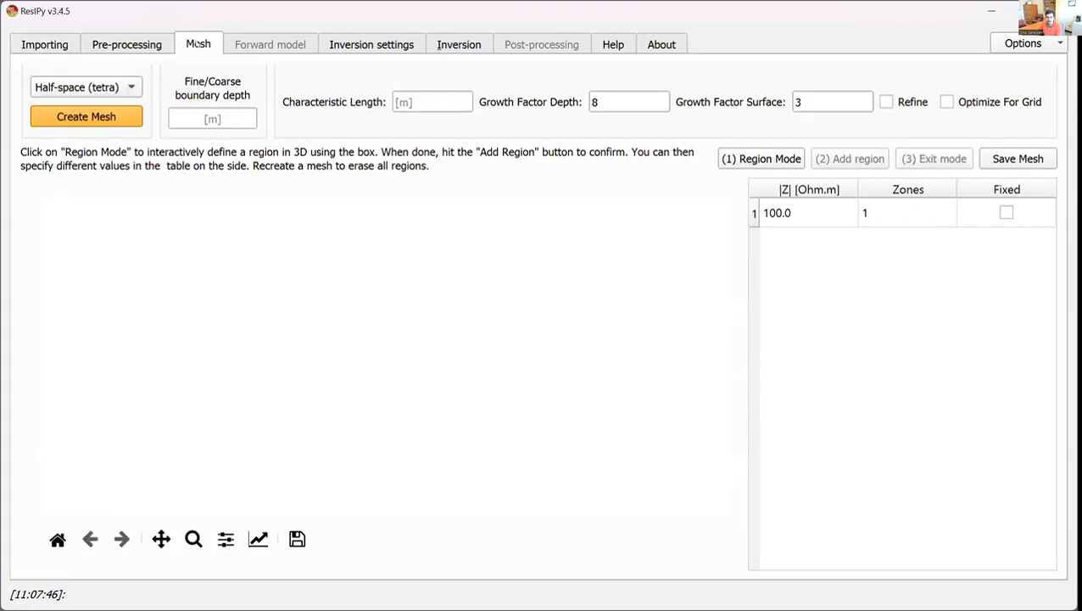
{"action": "left_click", "coordinate": [428, 101]}
{"action": "type", "text": "2"}
{"action": "double_click", "coordinate": [821, 100]}
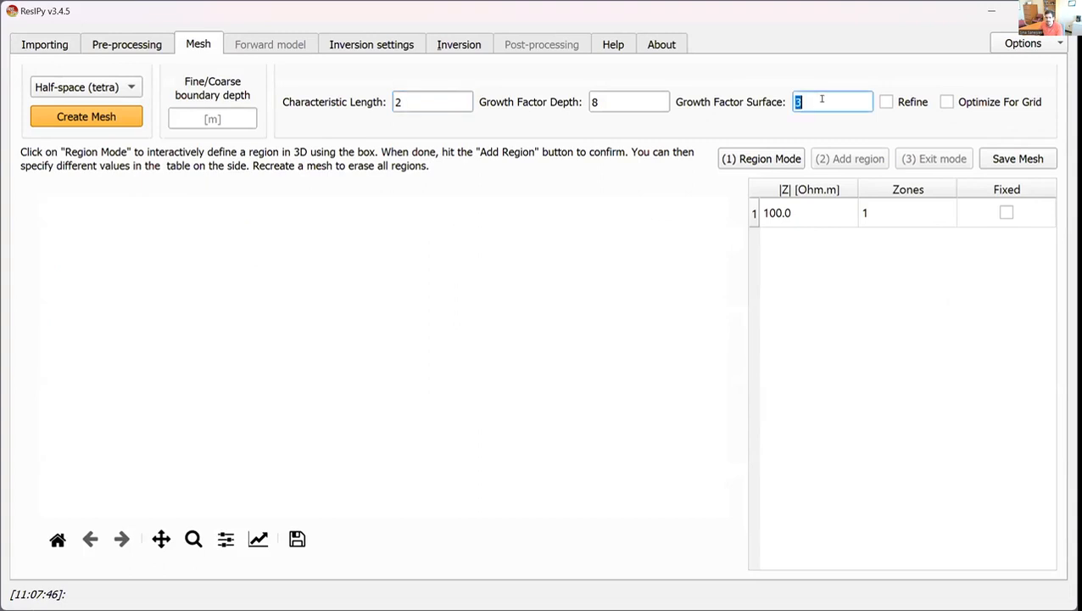
{"action": "type", "text": "5"}
{"action": "left_click", "coordinate": [99, 124]}
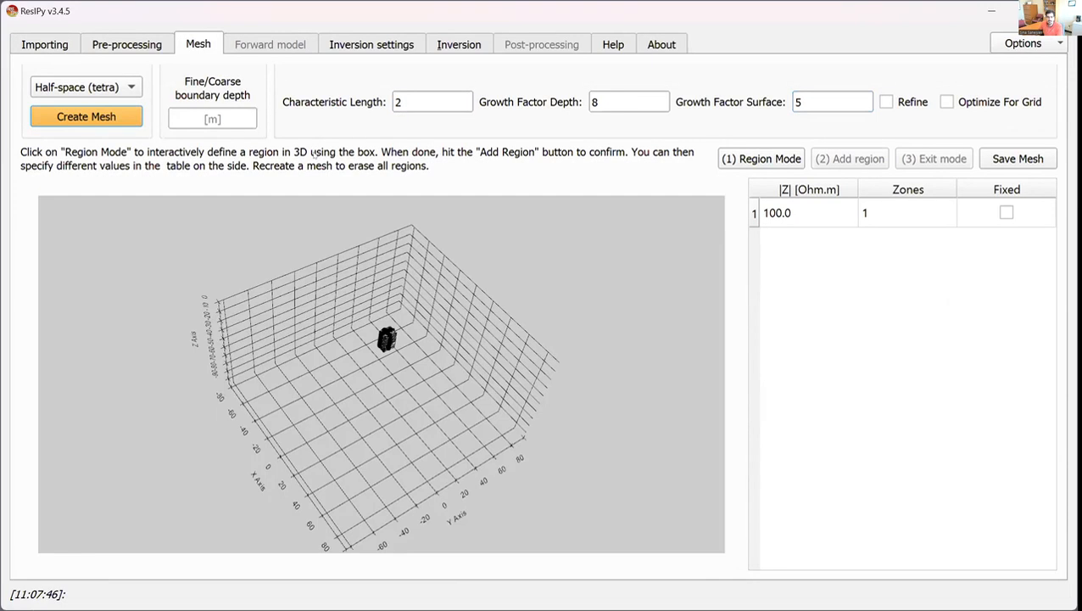
{"action": "scroll", "coordinate": [411, 286], "scroll_direction": "up", "scroll_amount": 10}
{"action": "scroll", "coordinate": [411, 233], "scroll_direction": "down", "scroll_amount": 10}
{"action": "scroll", "coordinate": [370, 365], "scroll_direction": "up", "scroll_amount": 4}
{"action": "left_click_drag", "start_coordinate": [369, 365], "coordinate": [428, 330]}
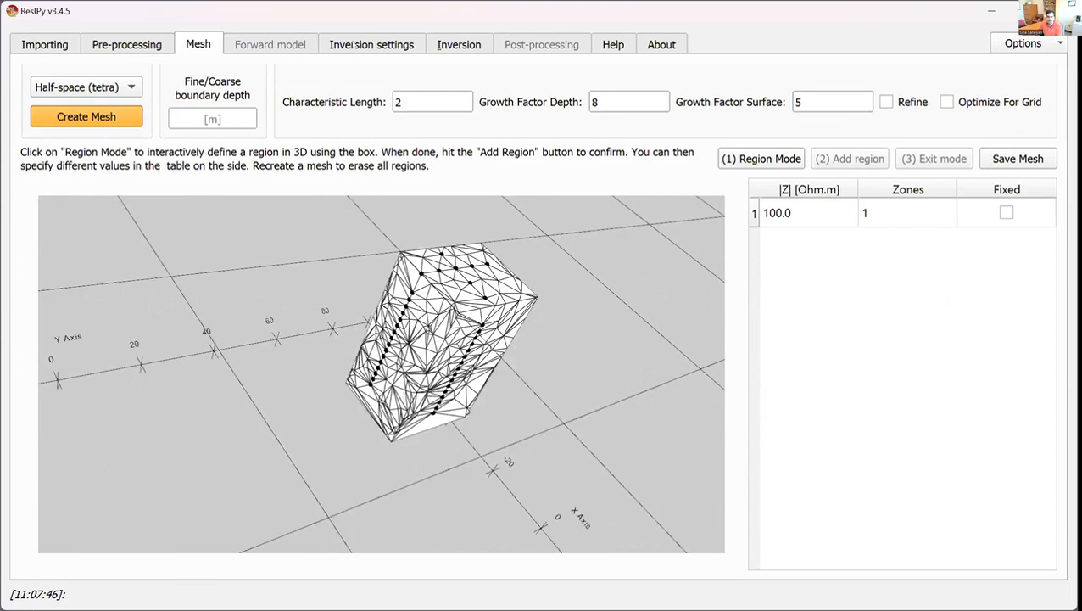
Enable parallel inversion in the advanced inversion settings and read its help description.
{"action": "left_click", "coordinate": [351, 44]}
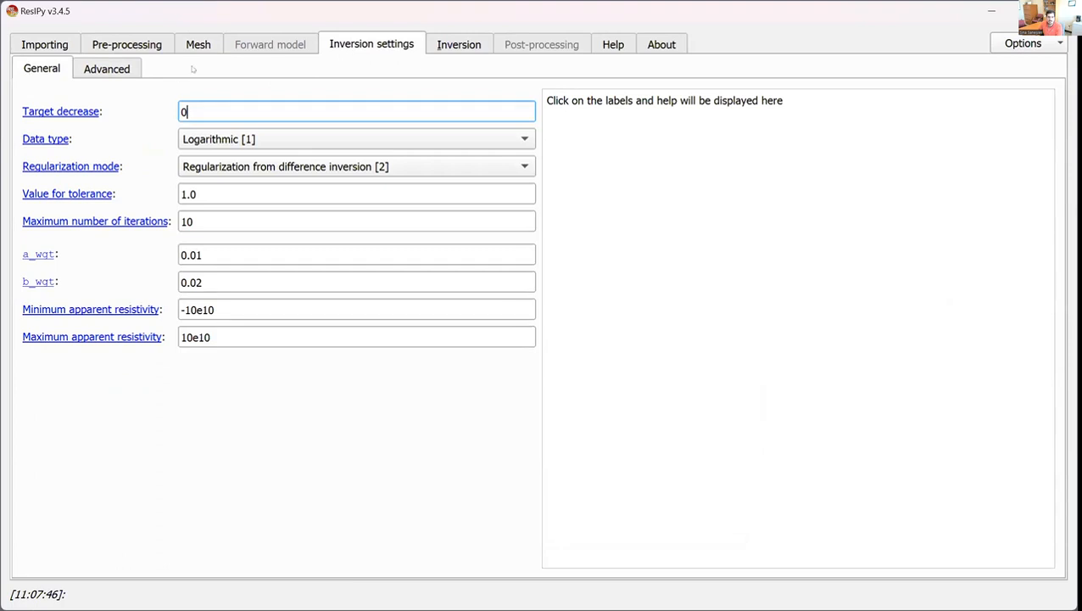
{"action": "left_click", "coordinate": [106, 70]}
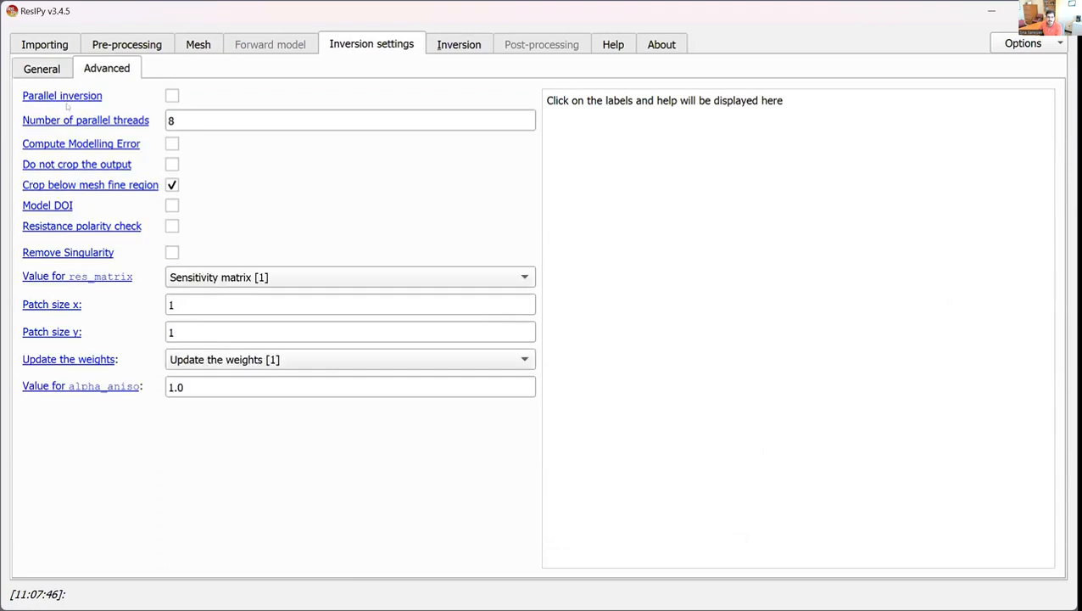
{"action": "left_click", "coordinate": [172, 96]}
{"action": "left_click", "coordinate": [51, 95]}
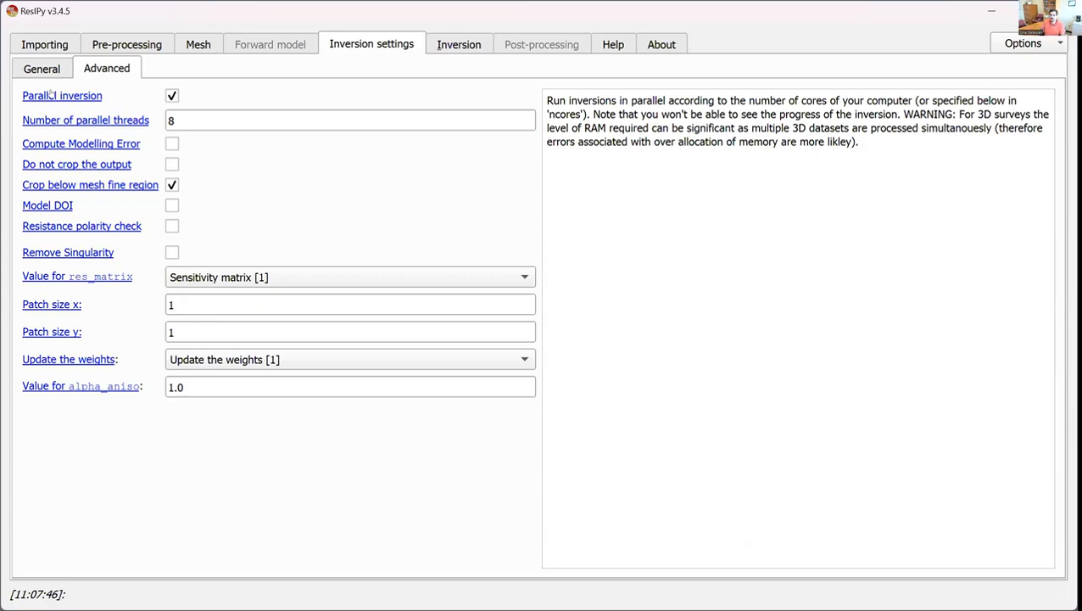
Start the borehole time-lapse inversion and stop it before completion, returning to the general inversion settings.
{"action": "left_click", "coordinate": [462, 47]}
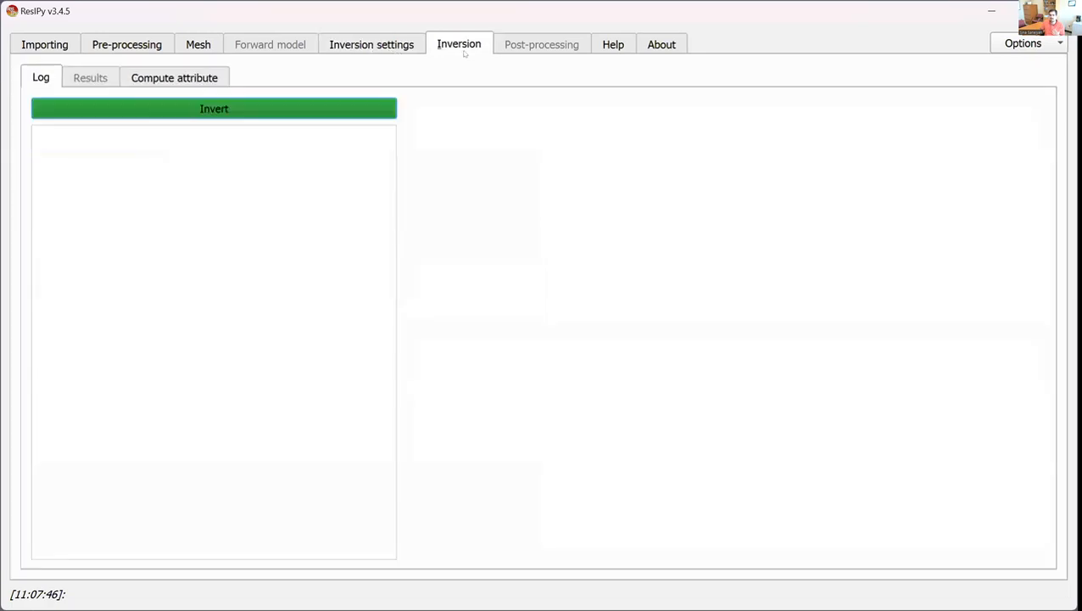
{"action": "left_click", "coordinate": [234, 106]}
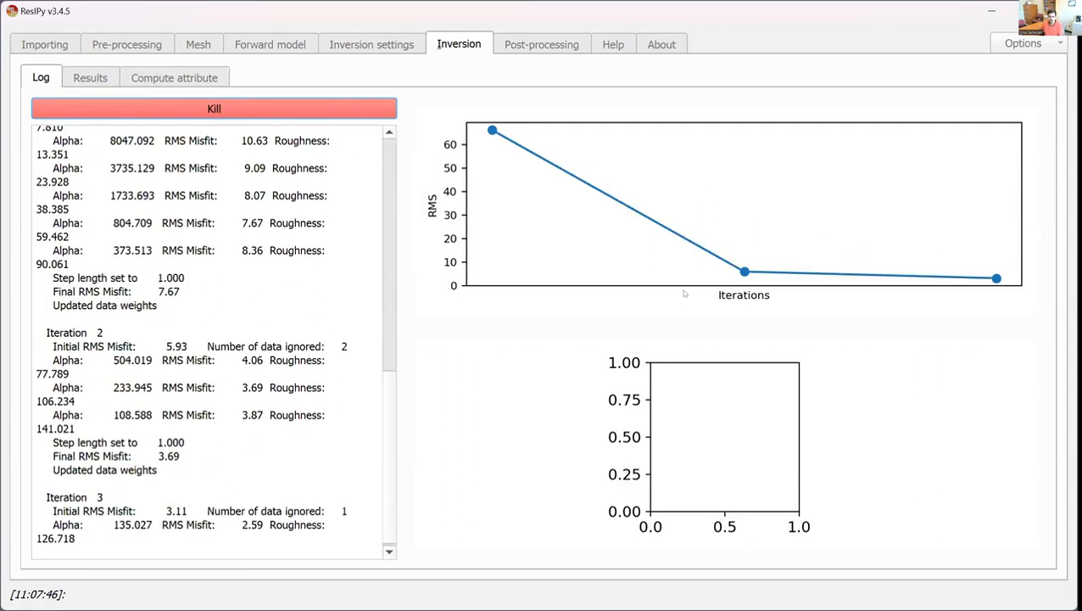
{"action": "left_click", "coordinate": [384, 104]}
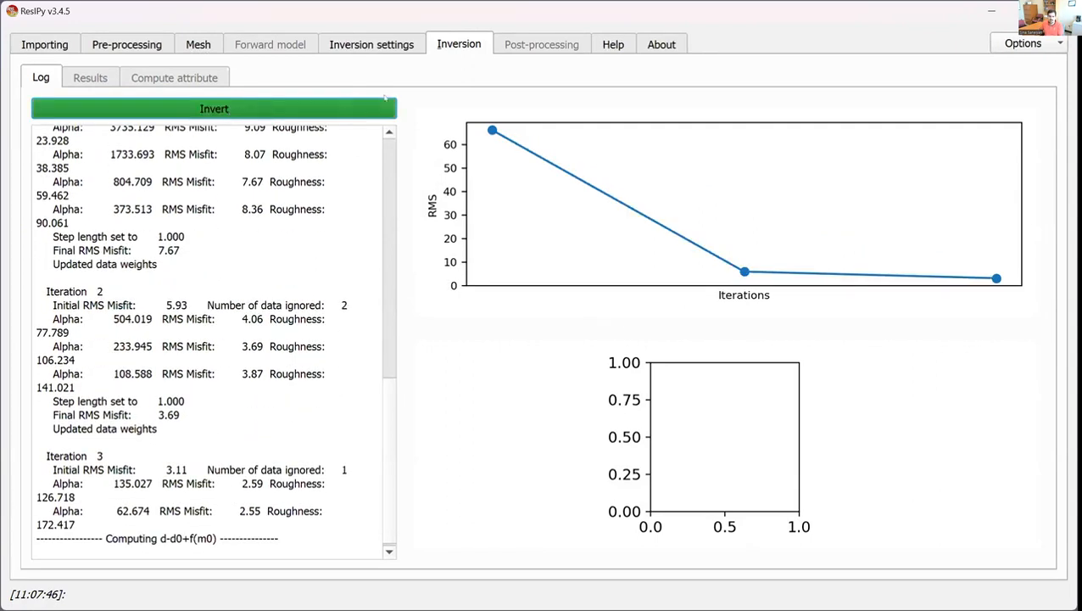
{"action": "left_click", "coordinate": [371, 45]}
{"action": "left_click", "coordinate": [47, 69]}
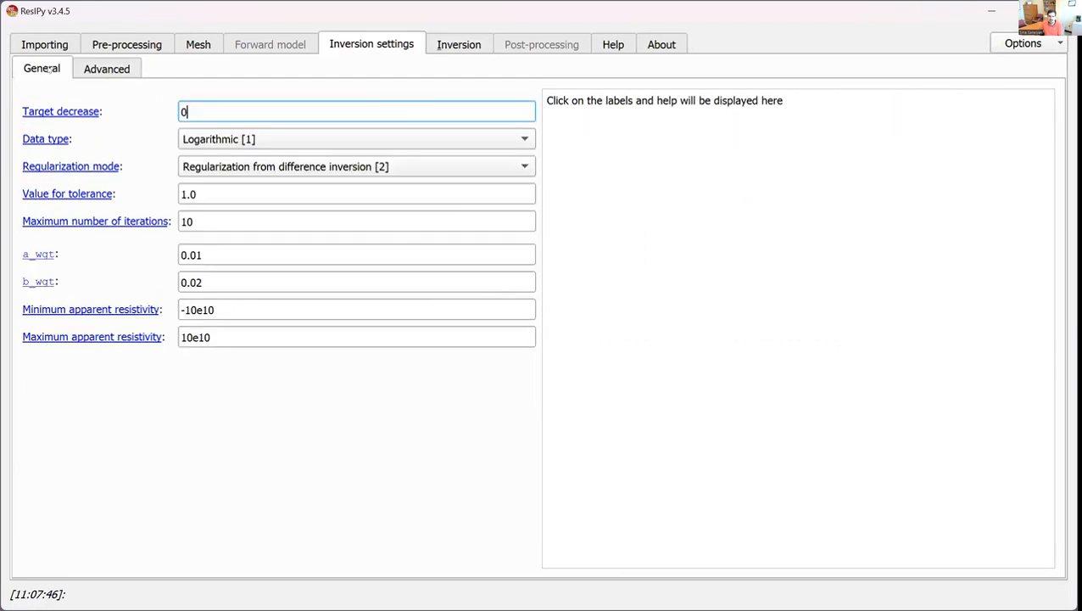
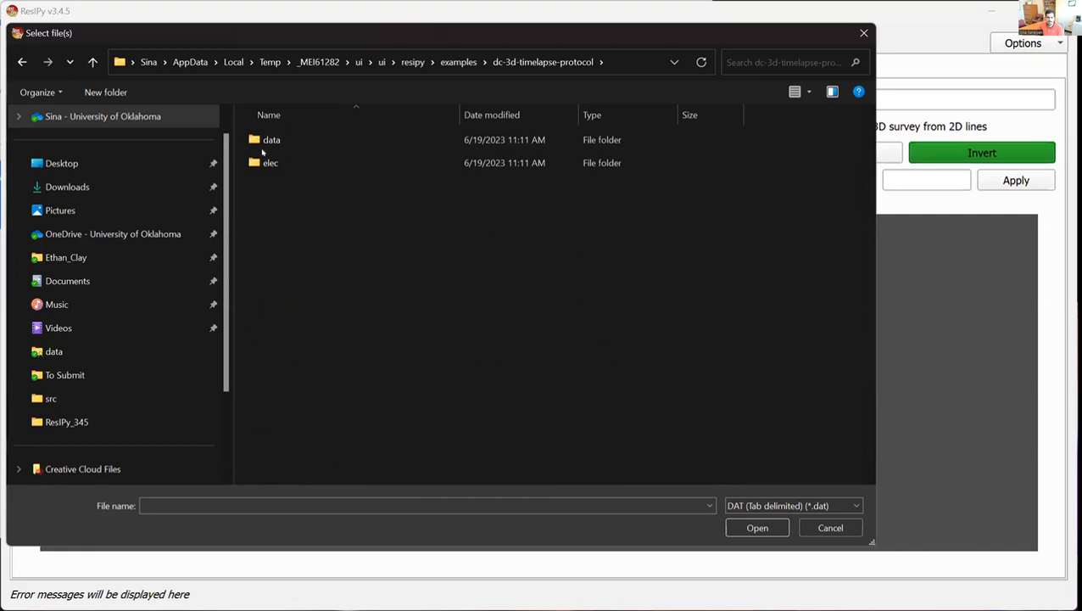
Import protocol3D-1.dat, protocol3D-2.dat and protocol3D-3.dat from the data folder of the dc-3d-timelapse-protocol example as the time-lapse datasets.
{"action": "double_click", "coordinate": [270, 143]}
{"action": "left_click_drag", "start_coordinate": [296, 235], "coordinate": [284, 138]}
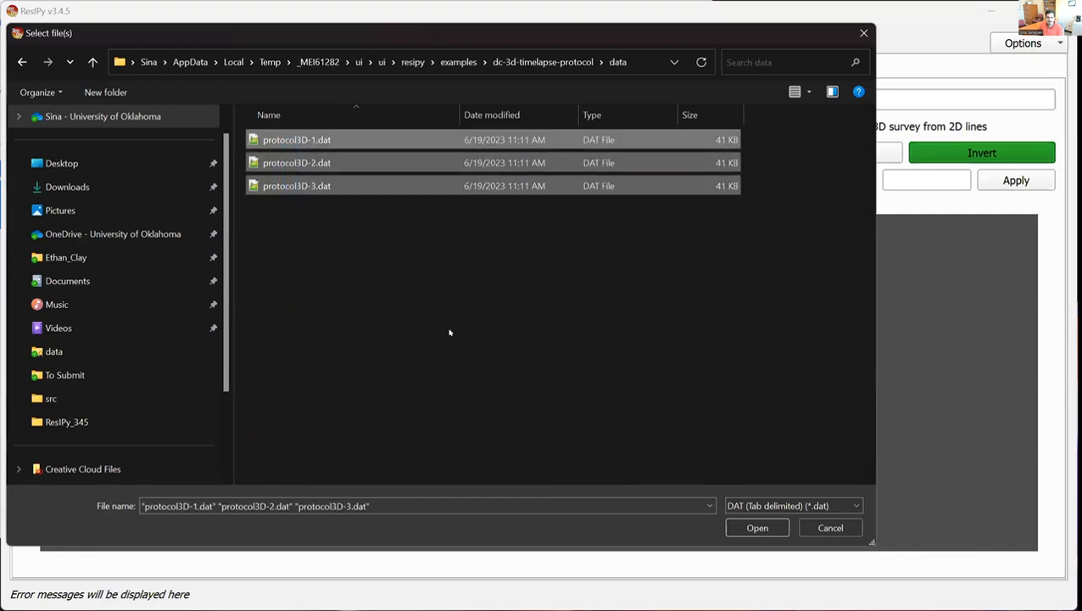
{"action": "left_click", "coordinate": [759, 528]}
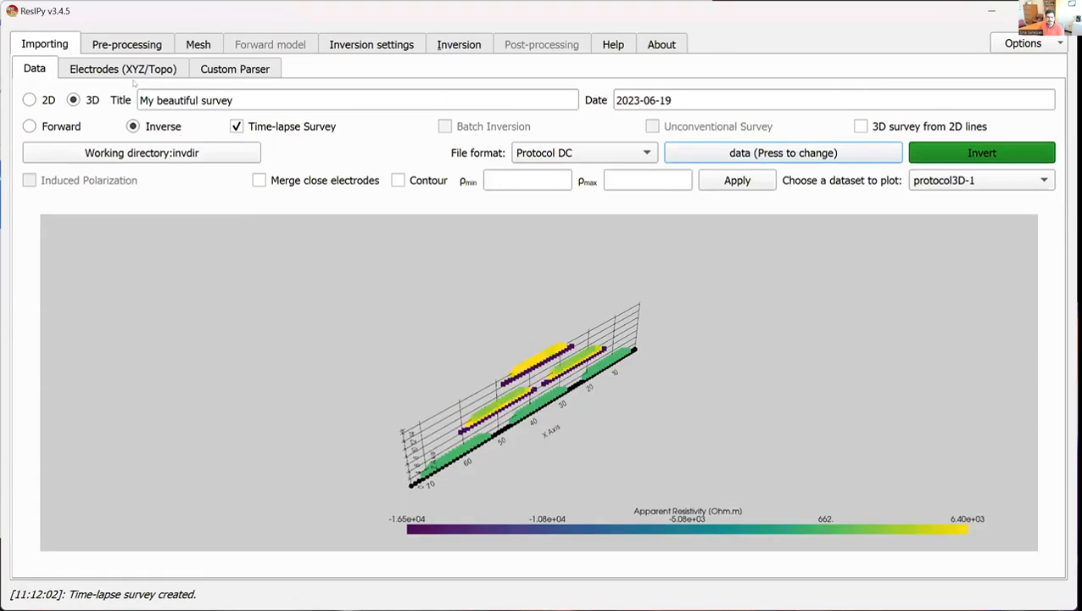
Import the electrode positions from electrodes3D-1.csv in the elec folder, then check the electrode table and the pseudo section.
{"action": "left_click", "coordinate": [135, 70]}
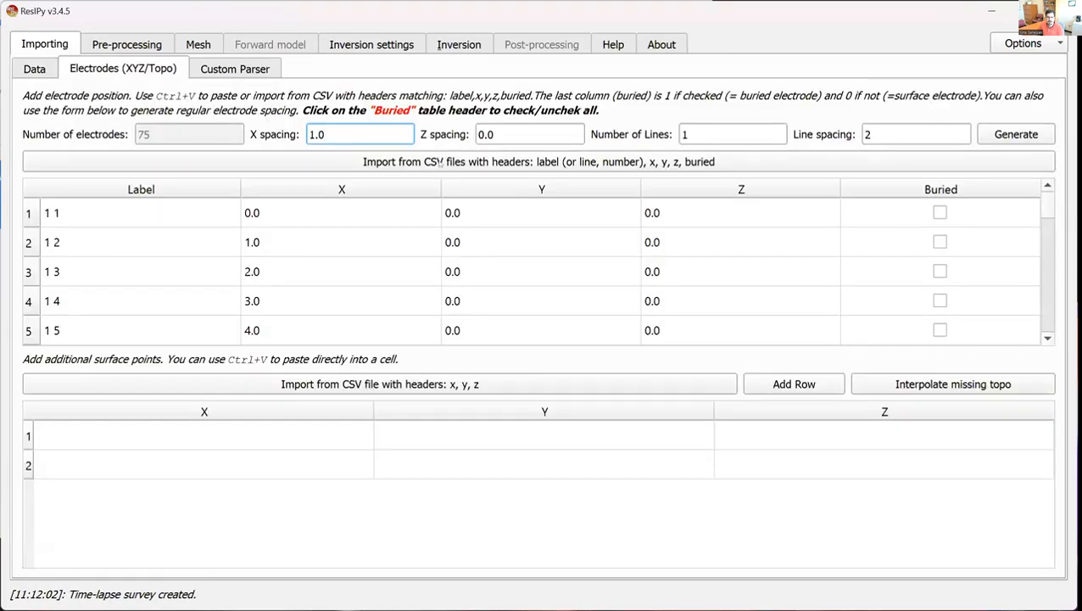
{"action": "left_click", "coordinate": [440, 162]}
{"action": "double_click", "coordinate": [422, 166]}
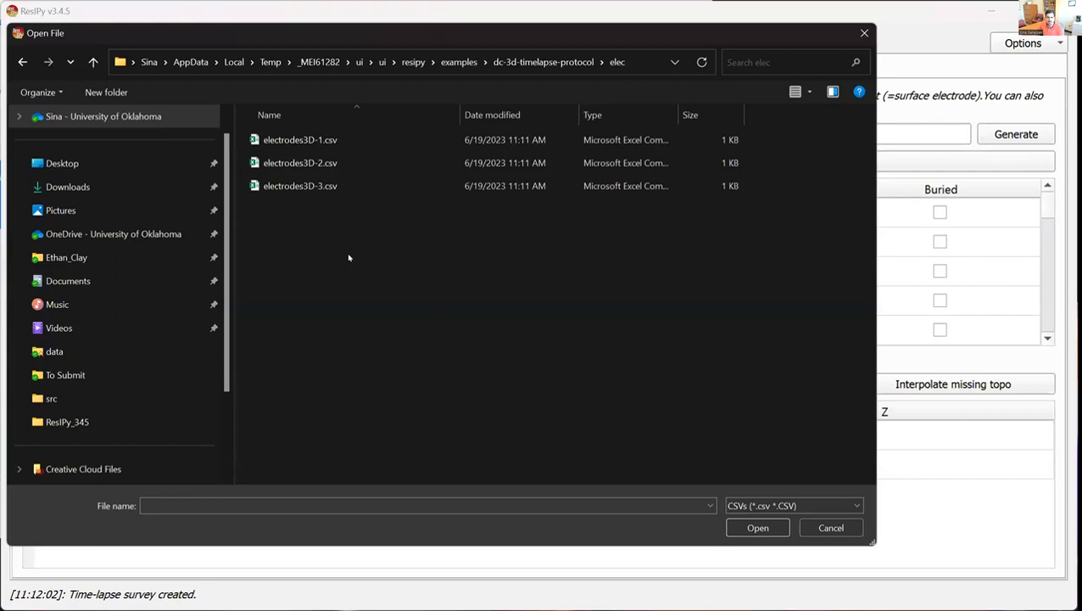
{"action": "left_click", "coordinate": [269, 141]}
{"action": "left_click", "coordinate": [759, 528]}
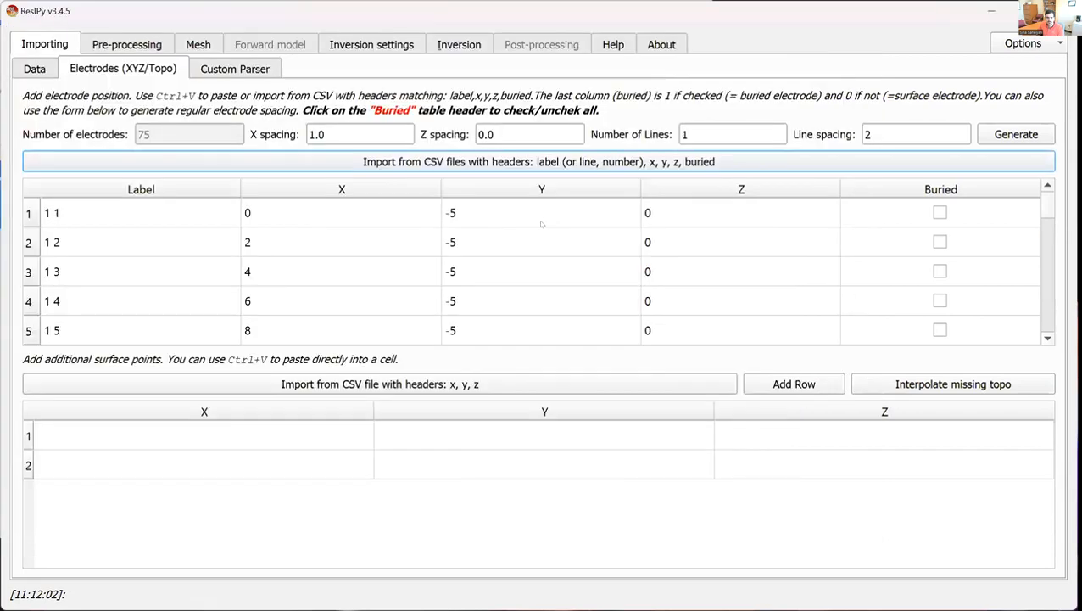
{"action": "left_click_drag", "start_coordinate": [1046, 207], "coordinate": [1037, 349]}
{"action": "left_click", "coordinate": [32, 72]}
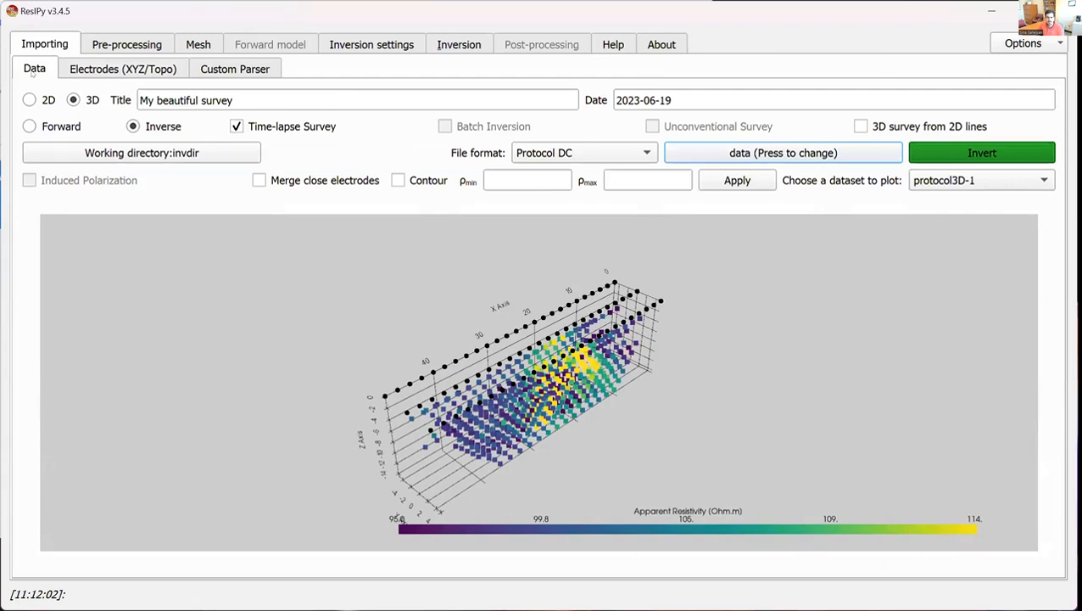
Create a half-space tetrahedral mesh for the surface survey with the default mesh settings.
{"action": "left_click", "coordinate": [197, 44]}
{"action": "left_click", "coordinate": [87, 116]}
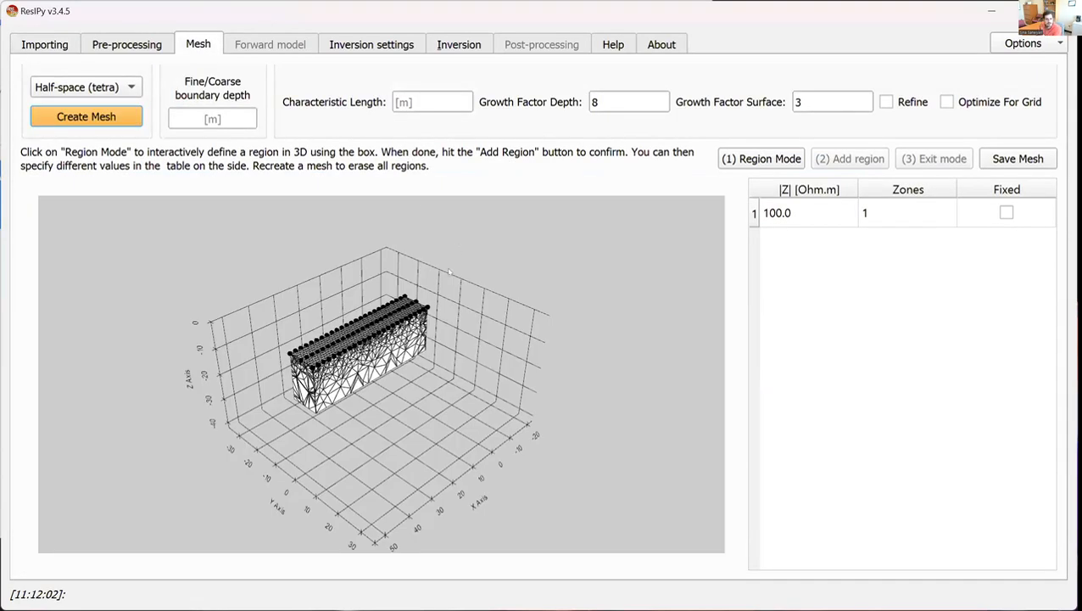
Enable parallel inversion in the advanced settings and run the time-lapse inversion.
{"action": "left_click", "coordinate": [392, 46]}
{"action": "left_click", "coordinate": [100, 67]}
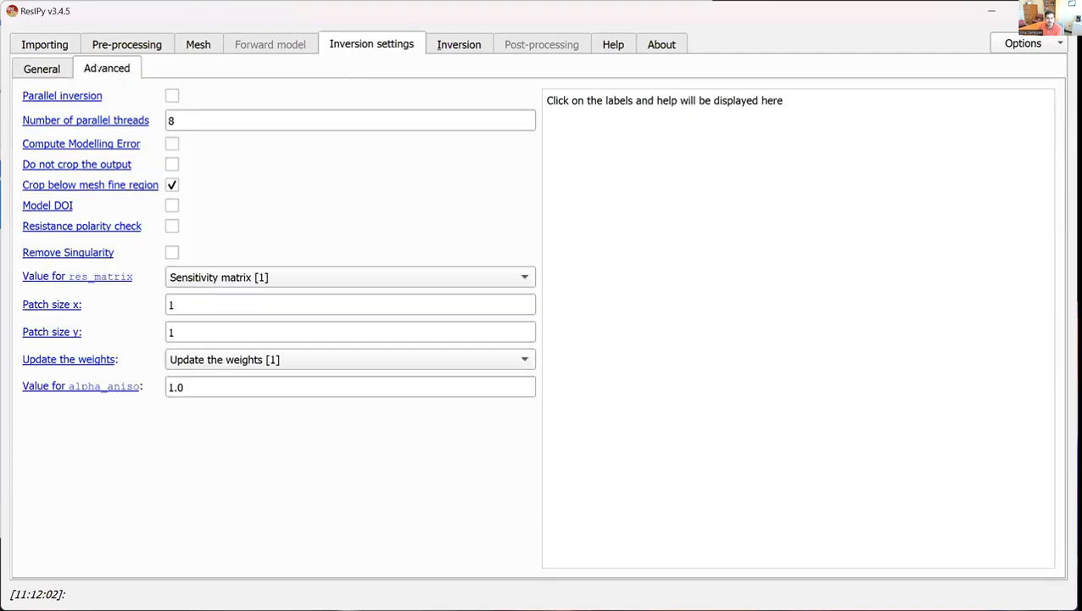
{"action": "left_click", "coordinate": [171, 97]}
{"action": "left_click", "coordinate": [455, 50]}
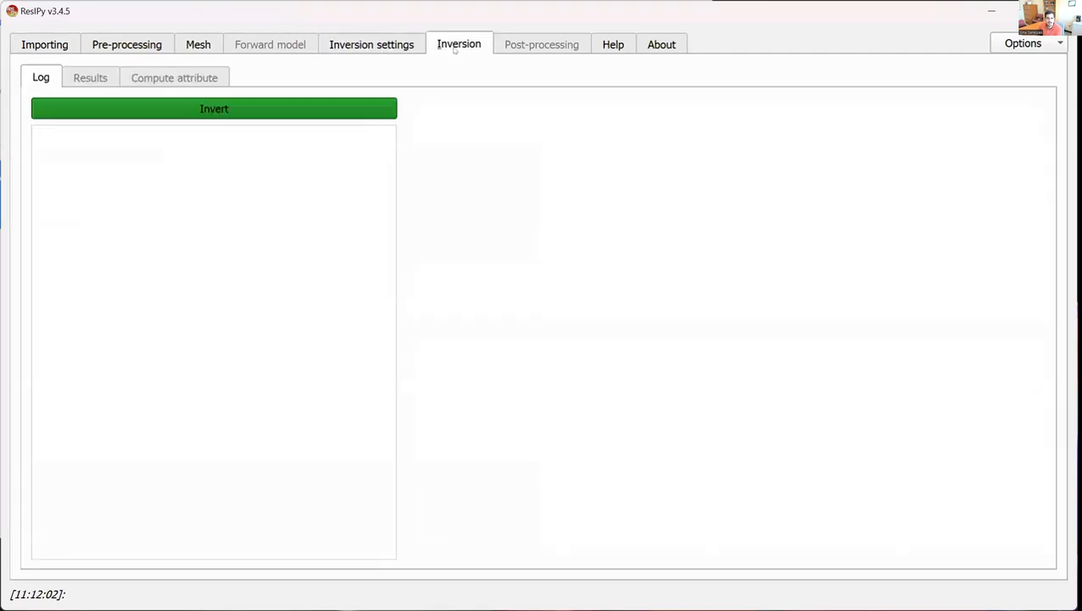
{"action": "left_click", "coordinate": [306, 105]}
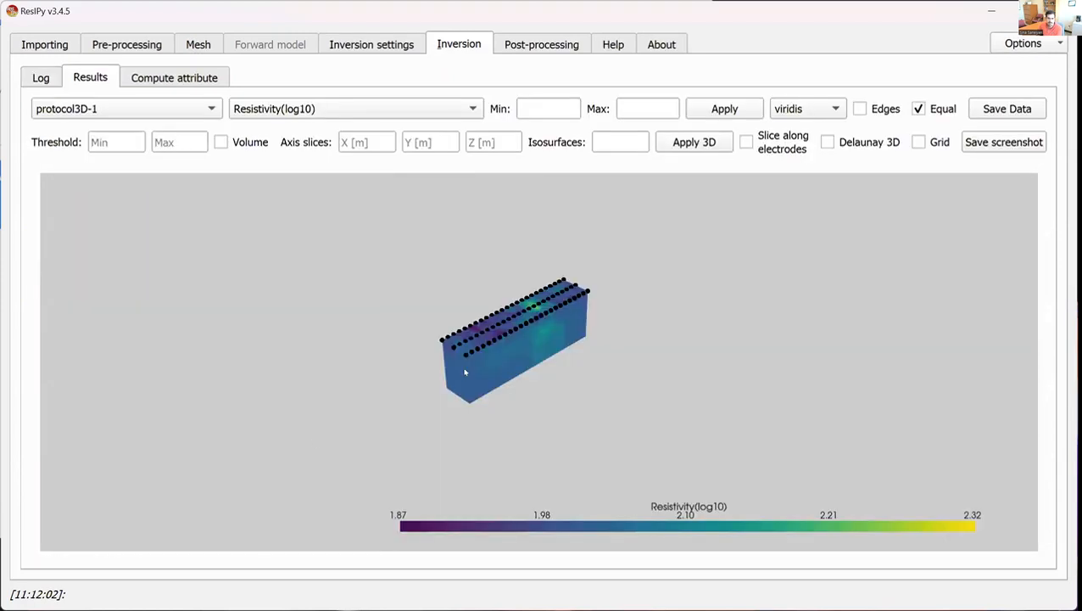
Show the grid around the inverted protocol3D-1 model and apply the jet colour map.
{"action": "scroll", "coordinate": [534, 297], "scroll_direction": "up", "scroll_amount": 5}
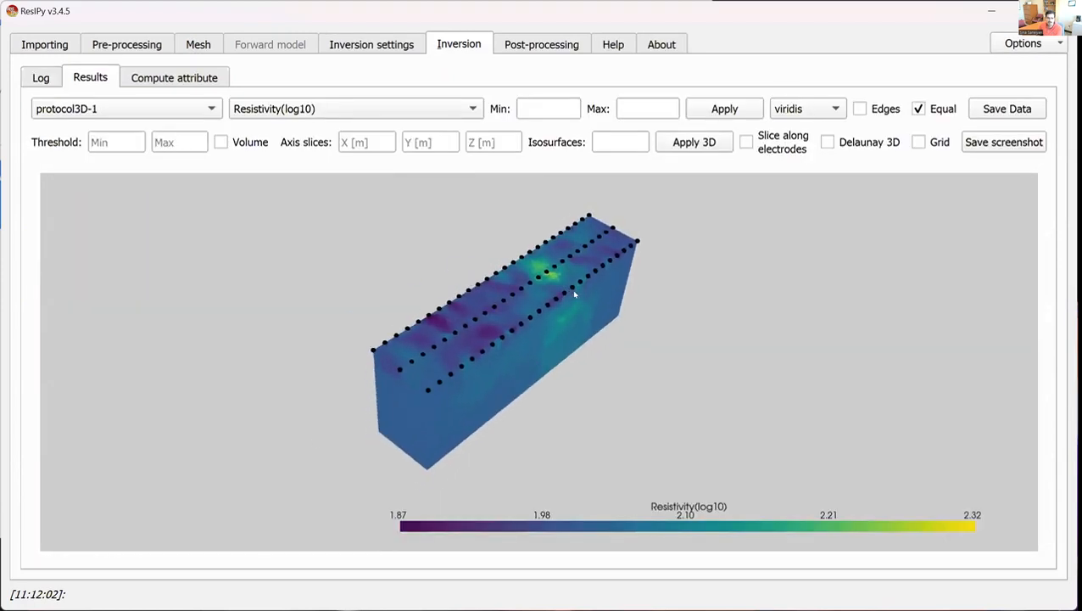
{"action": "left_click", "coordinate": [918, 141]}
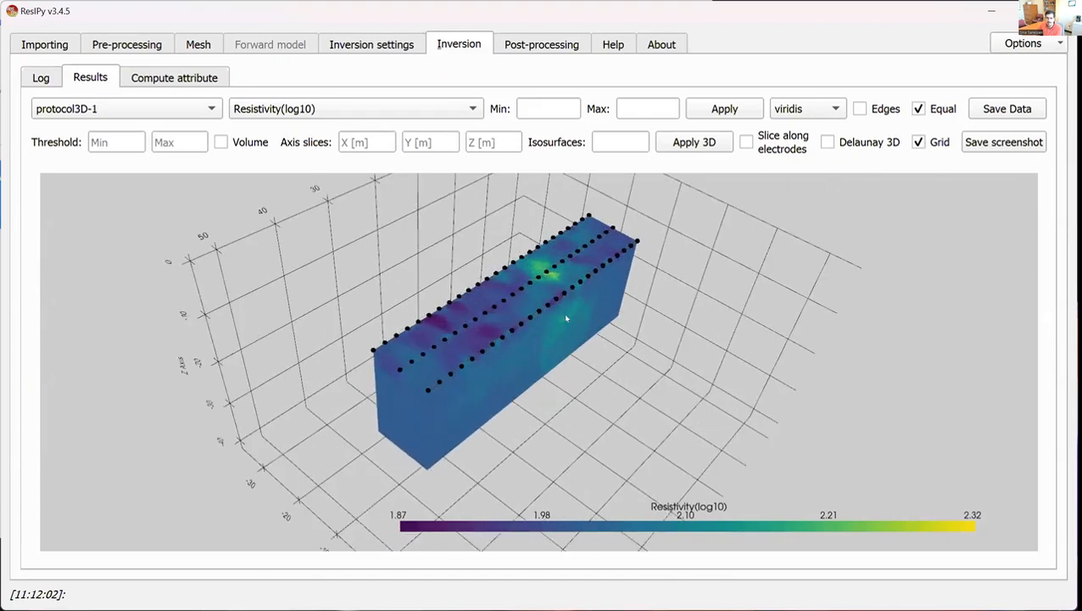
{"action": "left_click", "coordinate": [812, 107]}
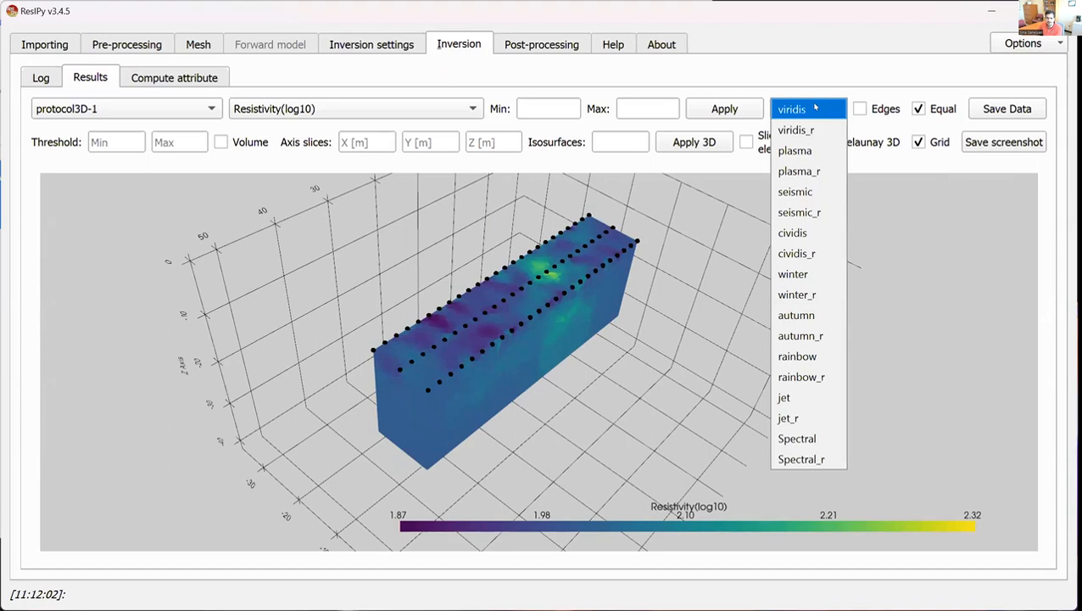
{"action": "left_click", "coordinate": [798, 397]}
Display the difference(percent) attribute for the protocol3D-2 result and switch the displayed dataset to protocol3D-3.
{"action": "left_click", "coordinate": [300, 115]}
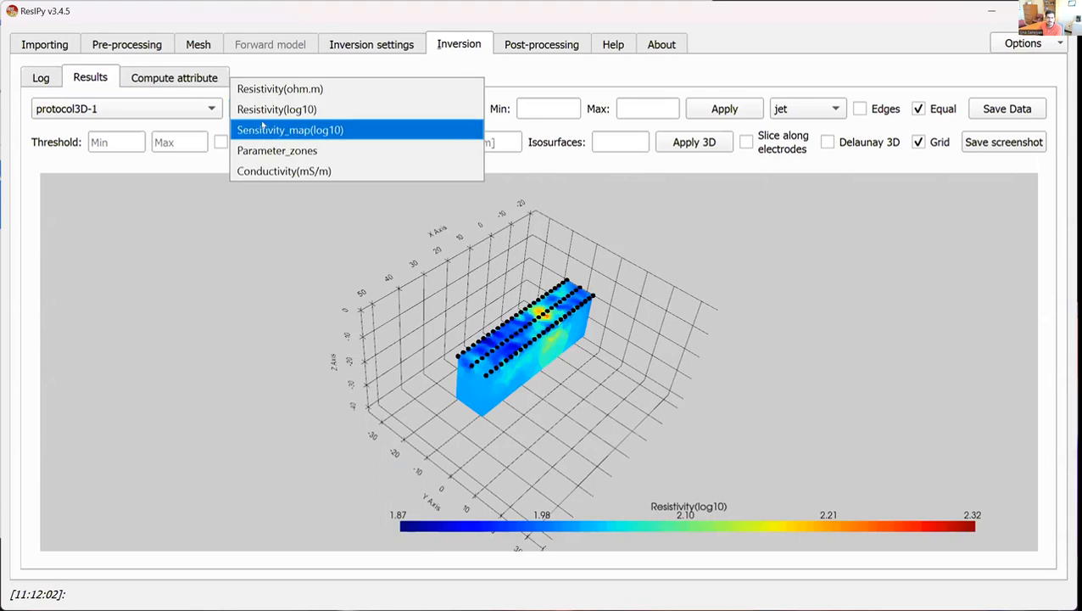
{"action": "left_click", "coordinate": [119, 108]}
{"action": "left_click", "coordinate": [83, 129]}
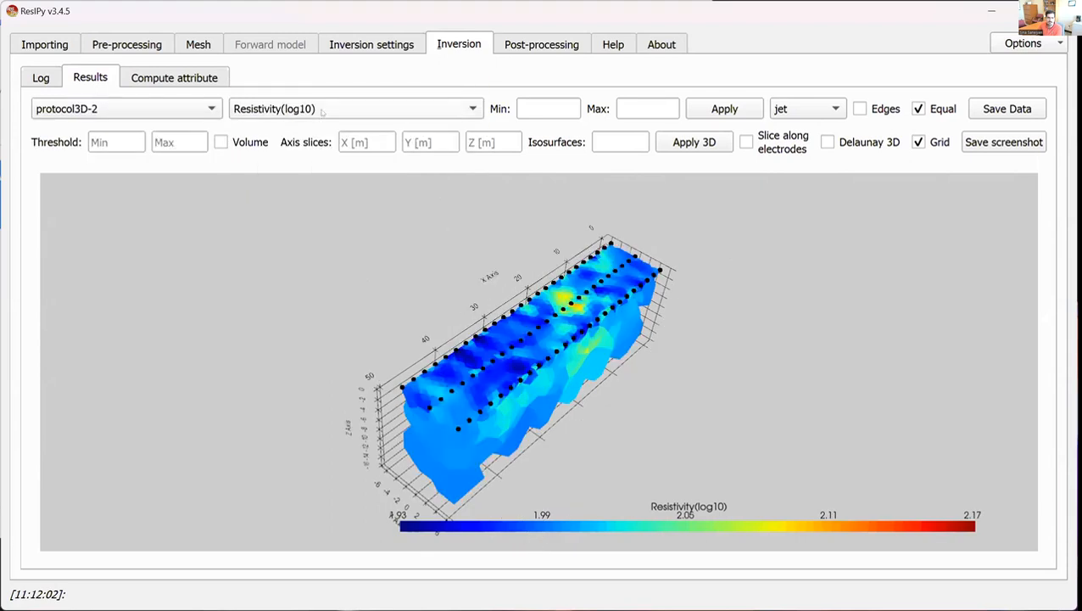
{"action": "left_click", "coordinate": [315, 109]}
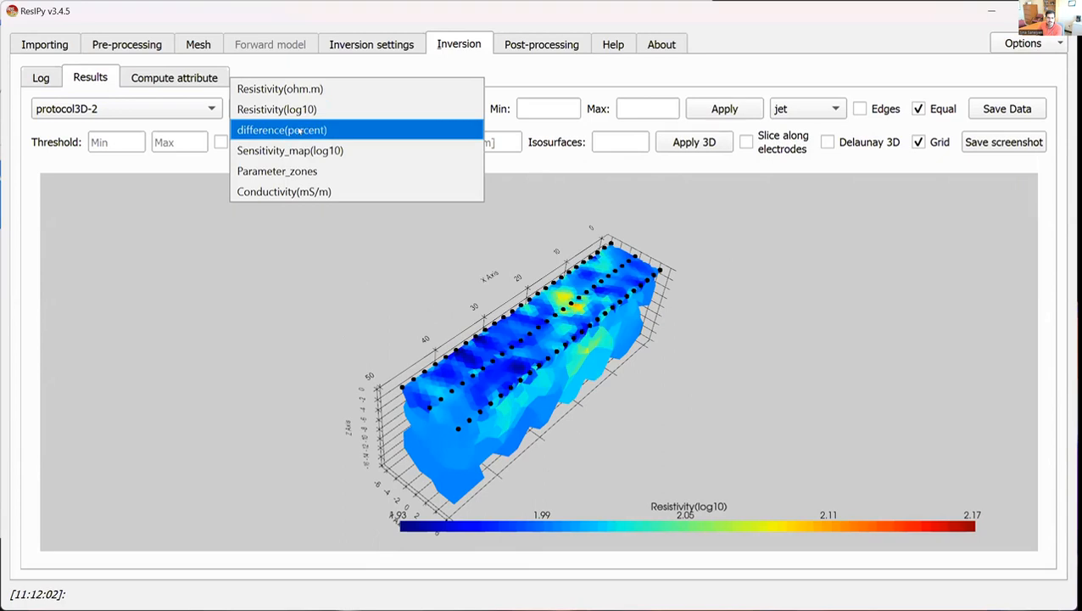
{"action": "left_click_drag", "start_coordinate": [509, 373], "coordinate": [559, 520]}
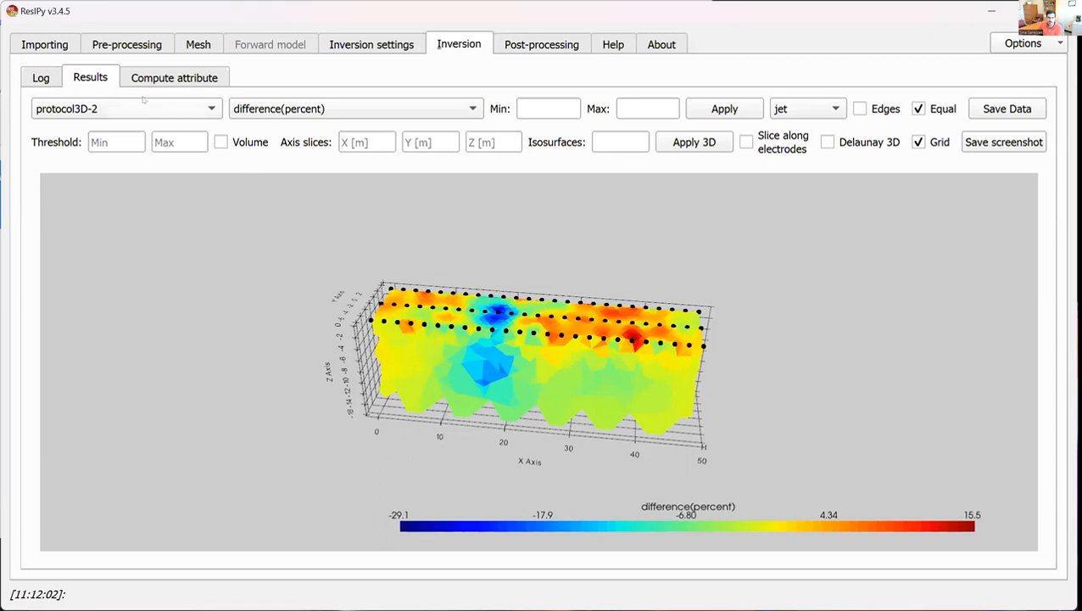
{"action": "left_click", "coordinate": [109, 114]}
{"action": "left_click", "coordinate": [183, 108]}
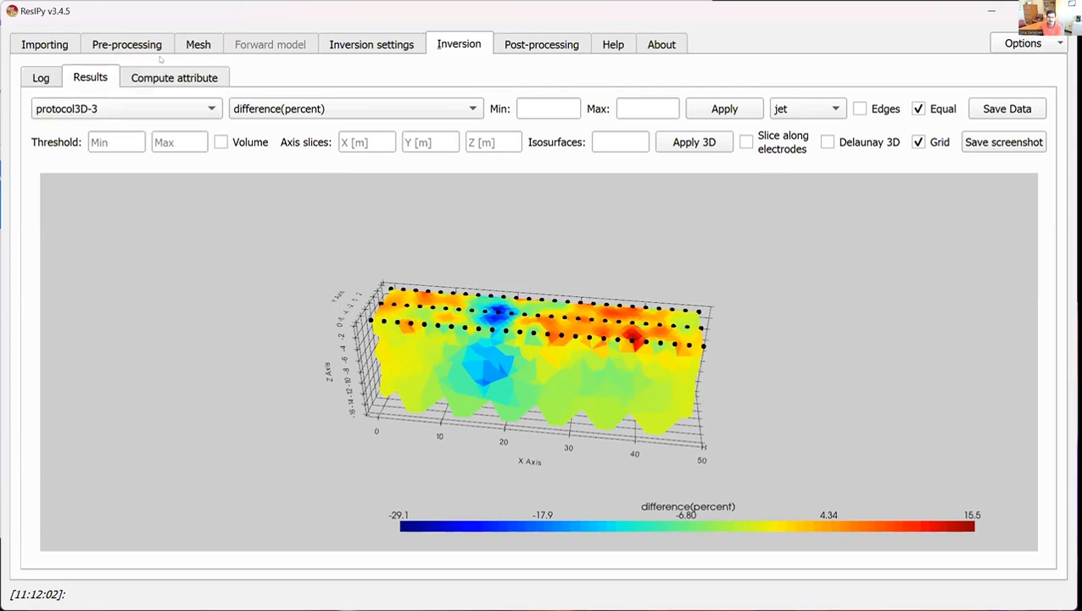
Review the survey's electrode table, advanced inversion settings and the protocol3D-1 apparent resistivity pseudo section.
{"action": "left_click", "coordinate": [47, 46]}
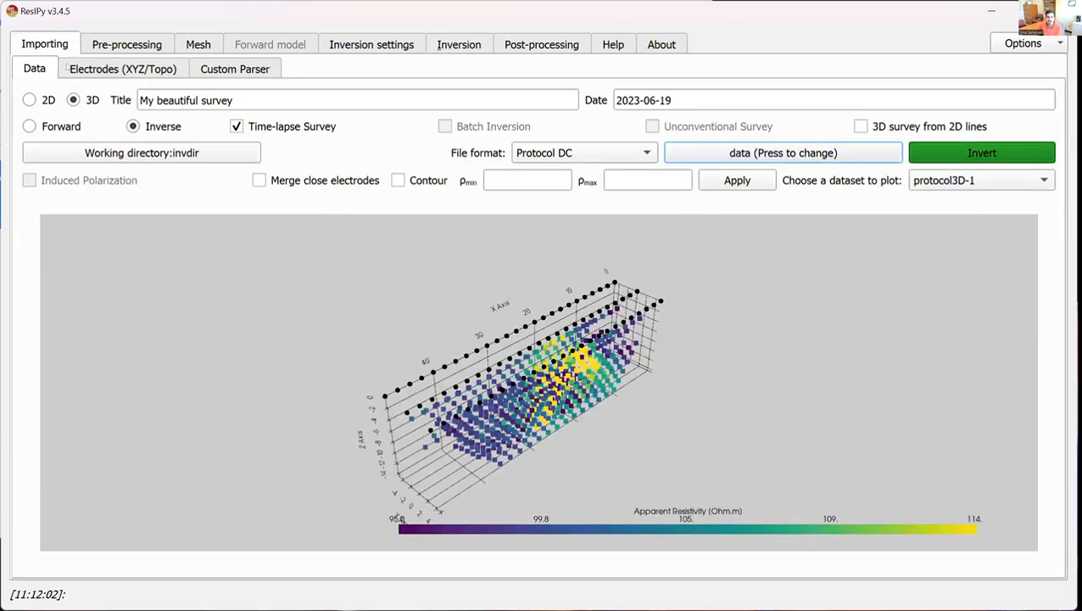
{"action": "left_click", "coordinate": [126, 71]}
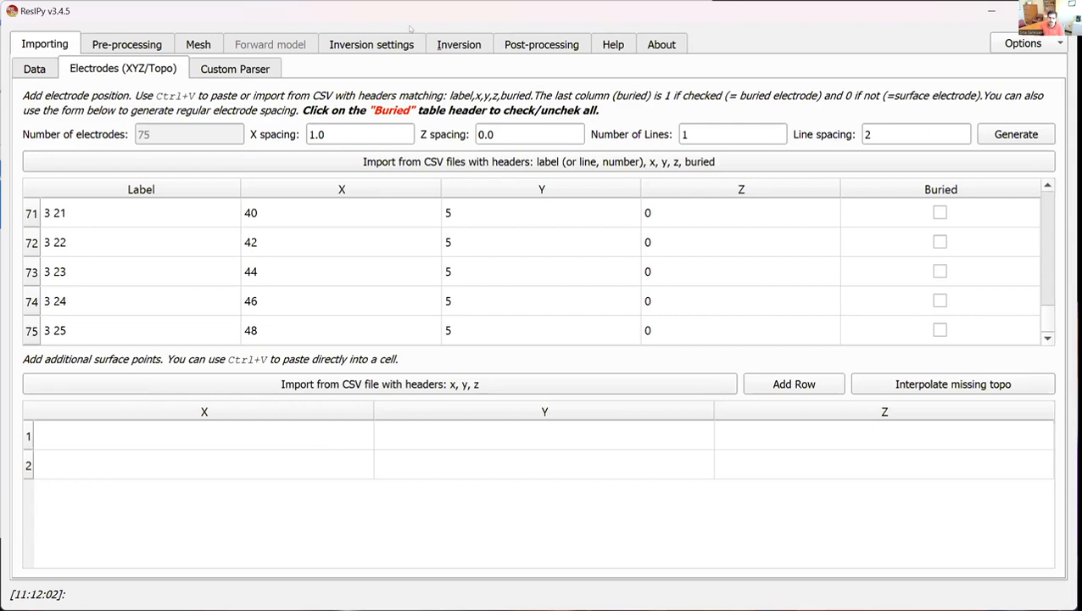
{"action": "left_click", "coordinate": [377, 41]}
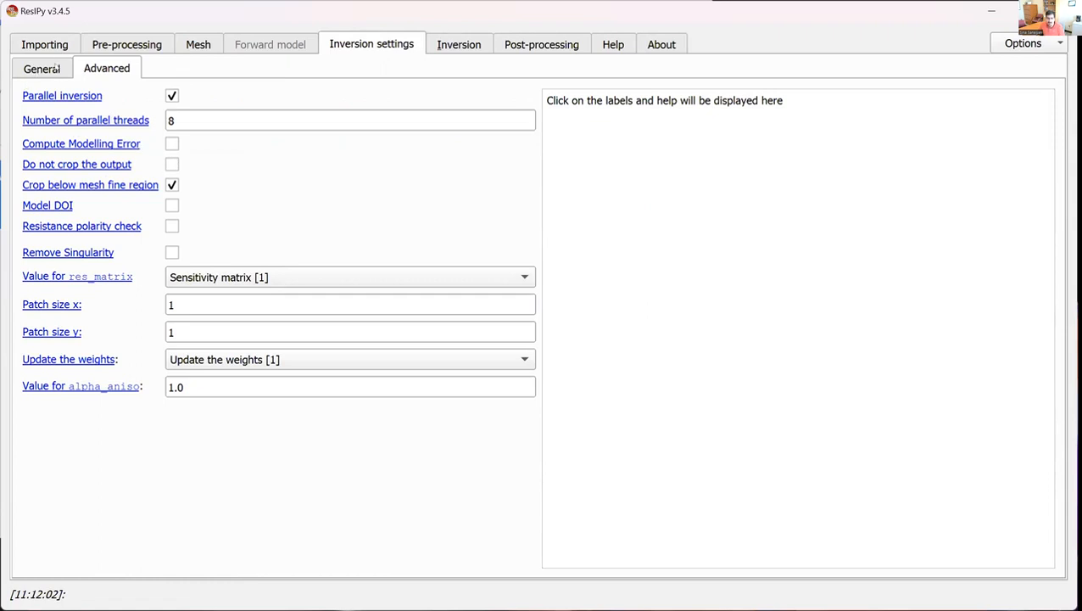
{"action": "left_click", "coordinate": [56, 50]}
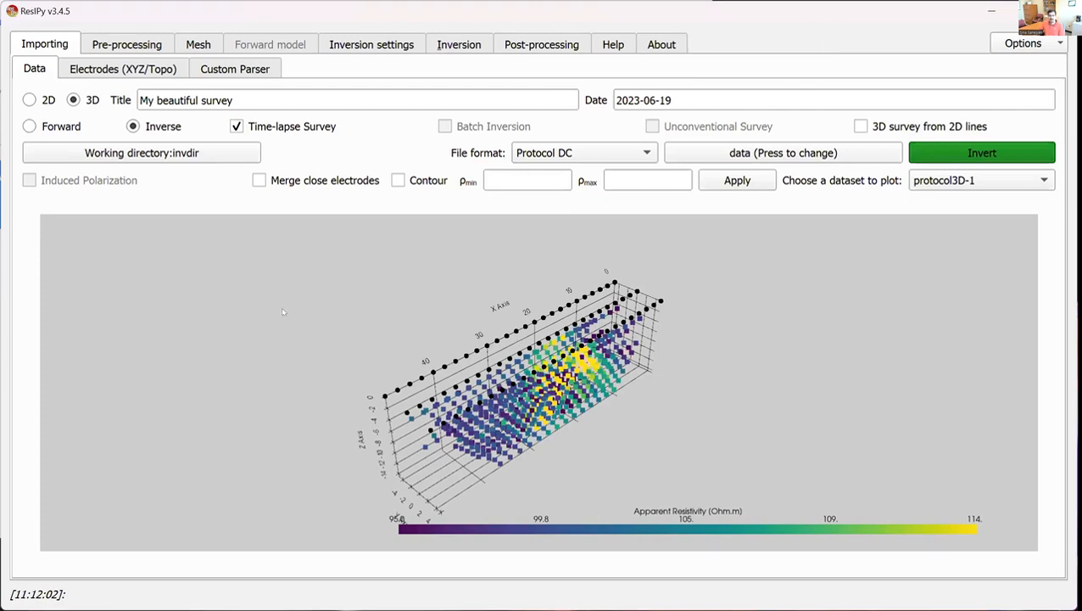
{"action": "left_click_drag", "start_coordinate": [621, 409], "coordinate": [439, 328]}
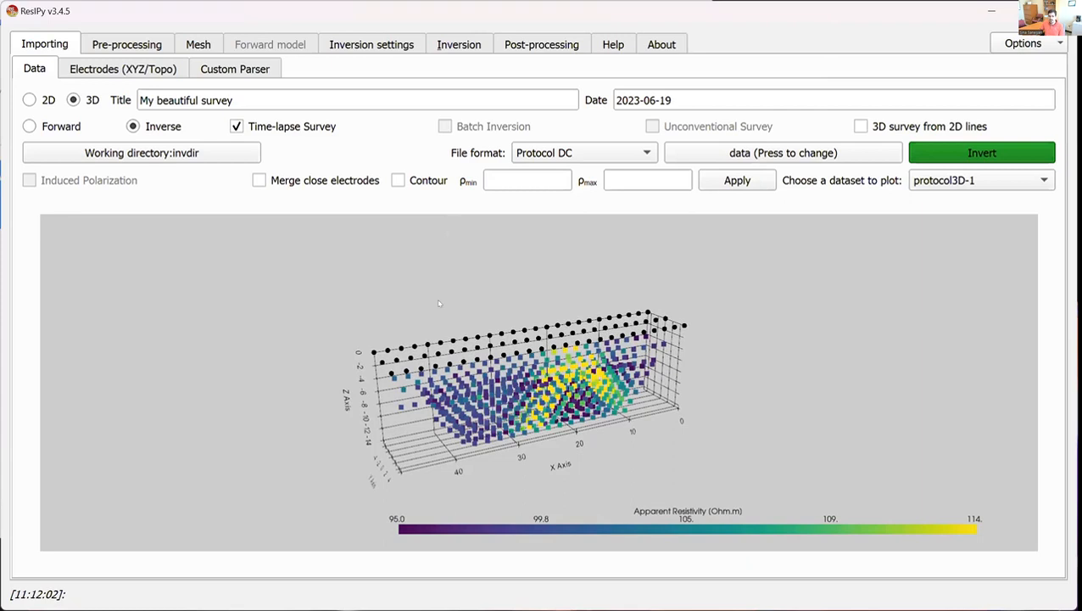
Examine the acucar.ohm apparent resistivity pseudo section and its electrode lines from the side and from above.
{"action": "left_click_drag", "start_coordinate": [706, 326], "coordinate": [558, 342]}
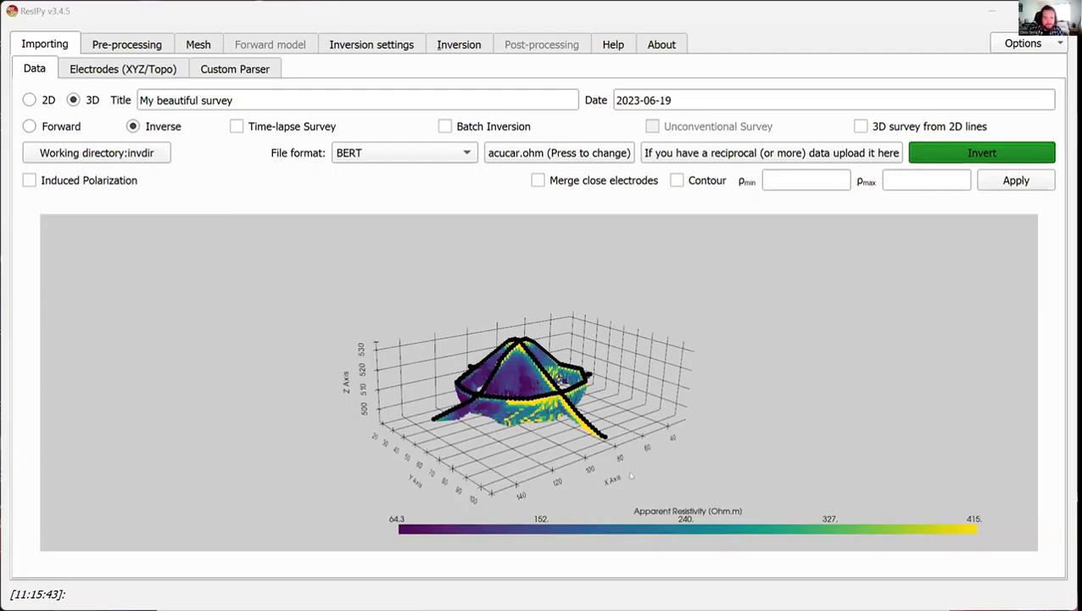
{"action": "scroll", "coordinate": [631, 477], "scroll_direction": "up", "scroll_amount": 3}
{"action": "left_click_drag", "start_coordinate": [631, 477], "coordinate": [542, 449]}
{"action": "left_click_drag", "start_coordinate": [738, 431], "coordinate": [475, 373]}
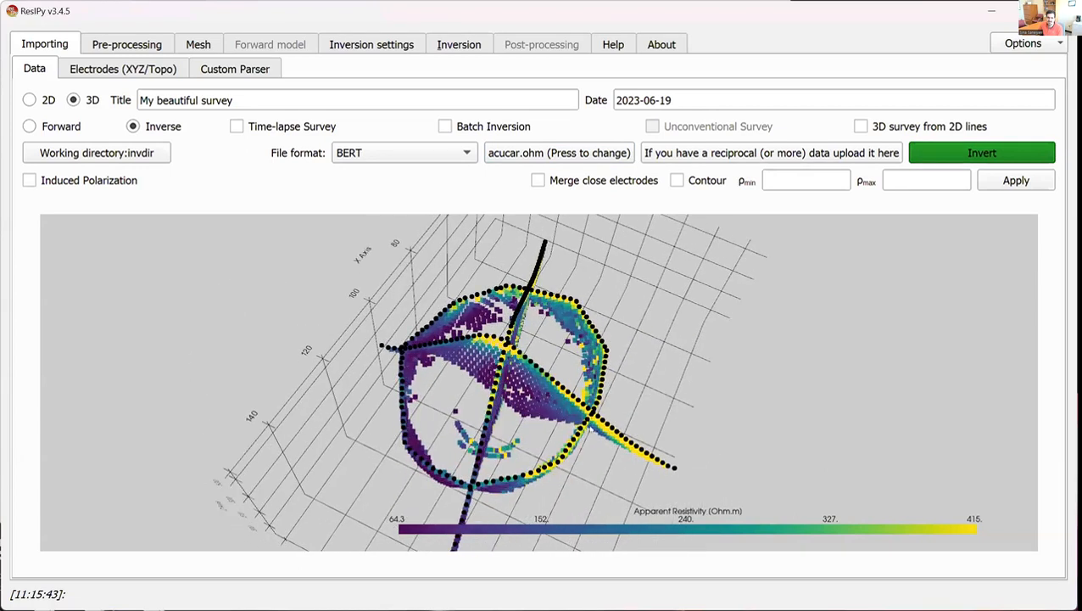
{"action": "left_click_drag", "start_coordinate": [517, 435], "coordinate": [535, 296]}
{"action": "left_click_drag", "start_coordinate": [441, 379], "coordinate": [643, 381]}
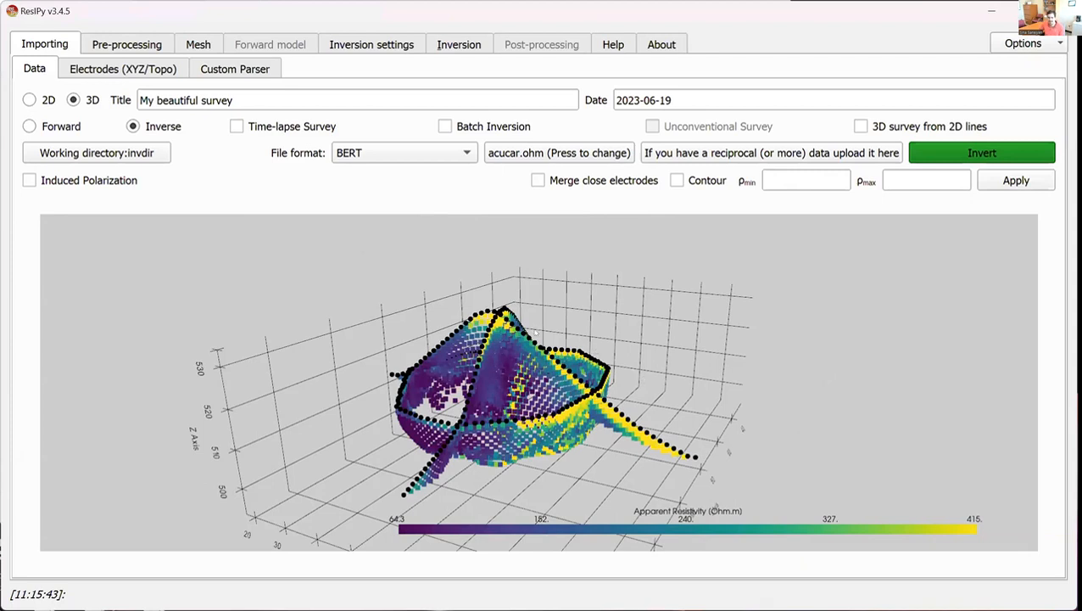
Try contouring the acucar.ohm pseudo section in 3D and restore the uncontoured display.
{"action": "left_click", "coordinate": [678, 181]}
{"action": "left_click_drag", "start_coordinate": [573, 390], "coordinate": [526, 390]}
{"action": "scroll", "coordinate": [441, 390], "scroll_direction": "up", "scroll_amount": 2}
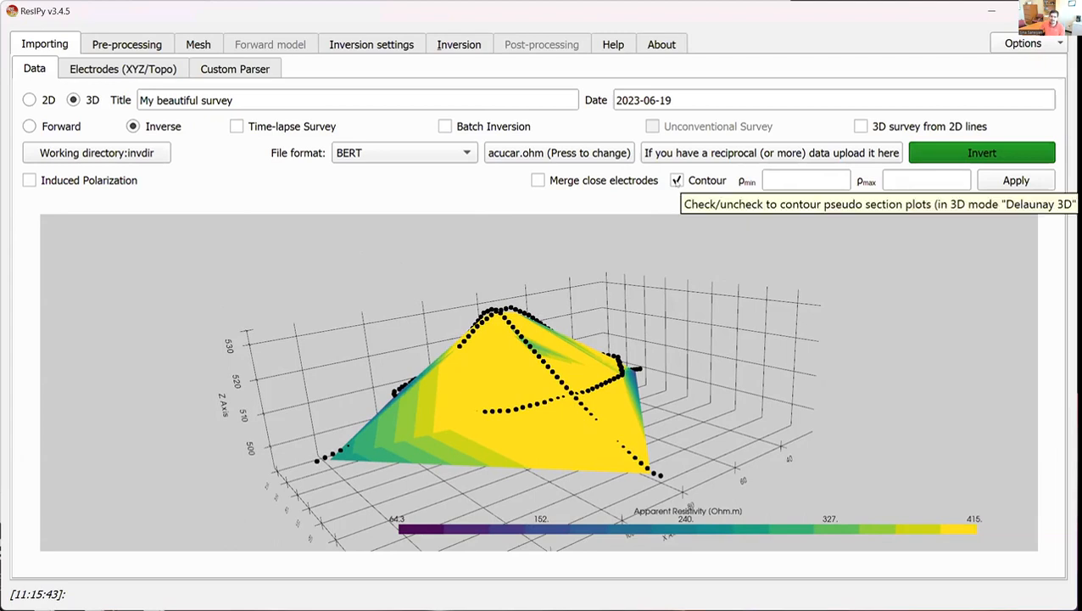
{"action": "left_click", "coordinate": [459, 44]}
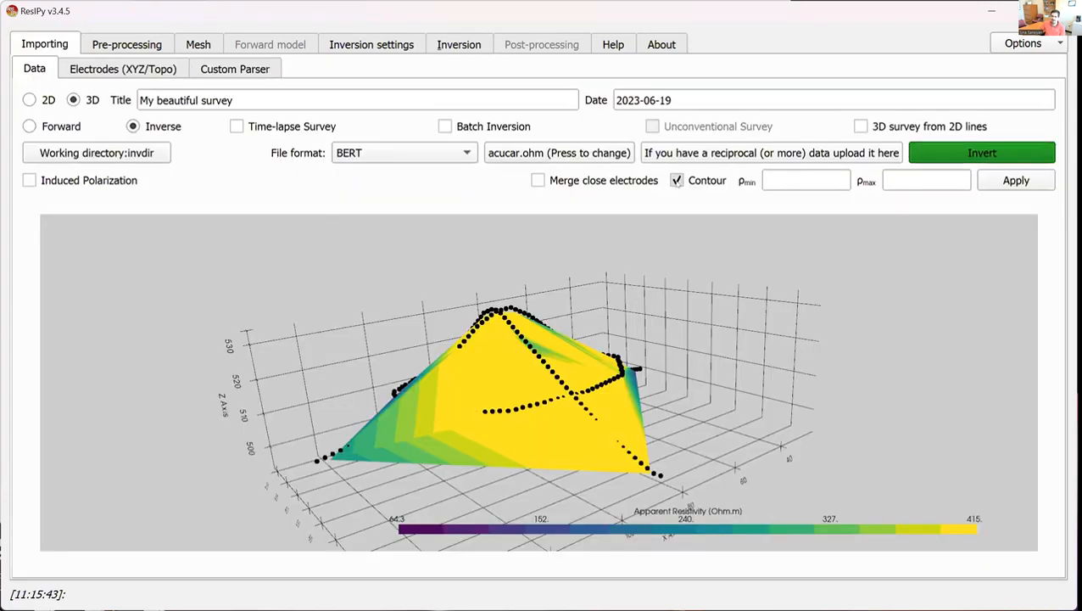
{"action": "left_click", "coordinate": [677, 181]}
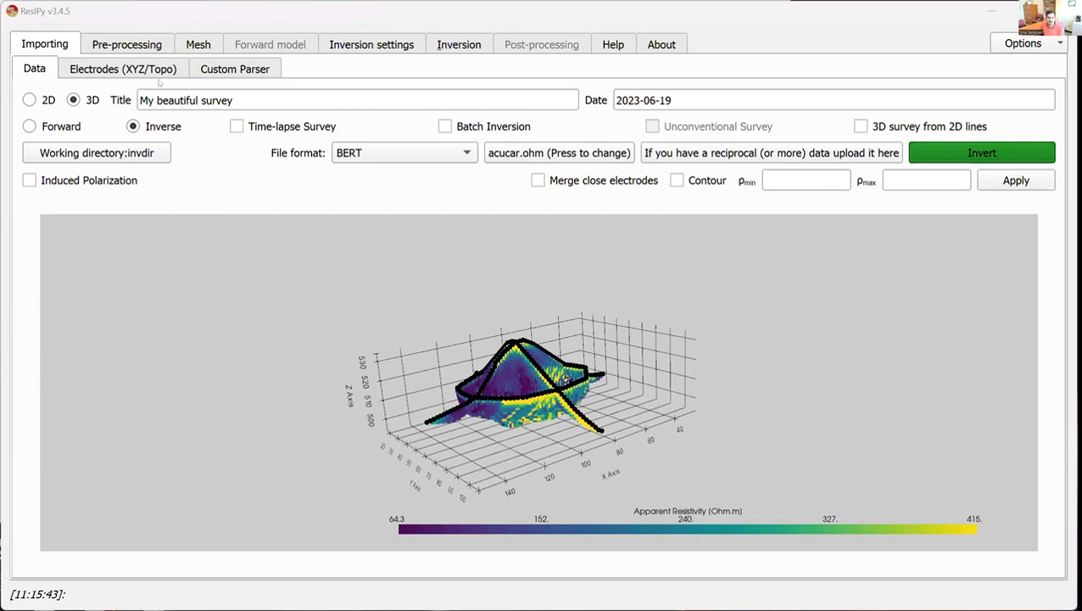
Review the custom parser's import options and the list of supported data file formats.
{"action": "left_click", "coordinate": [227, 69]}
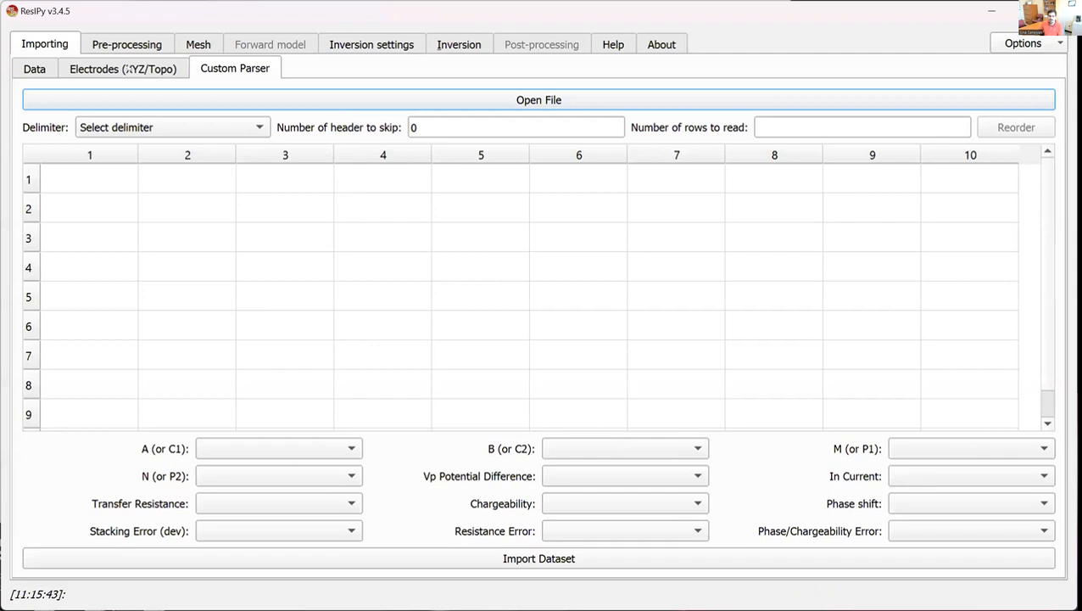
{"action": "left_click", "coordinate": [32, 69]}
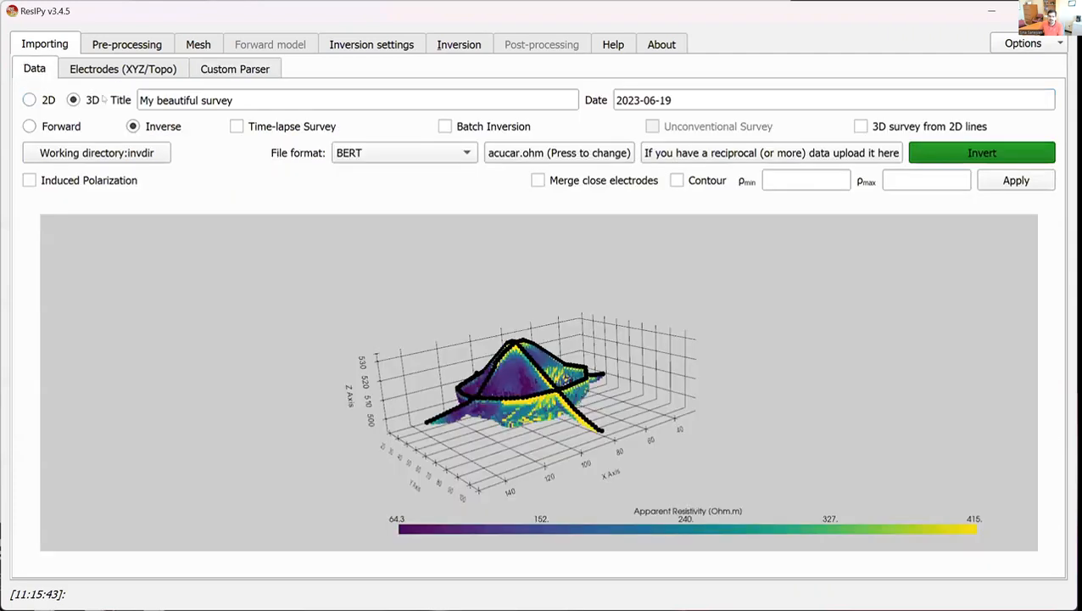
{"action": "left_click", "coordinate": [395, 153]}
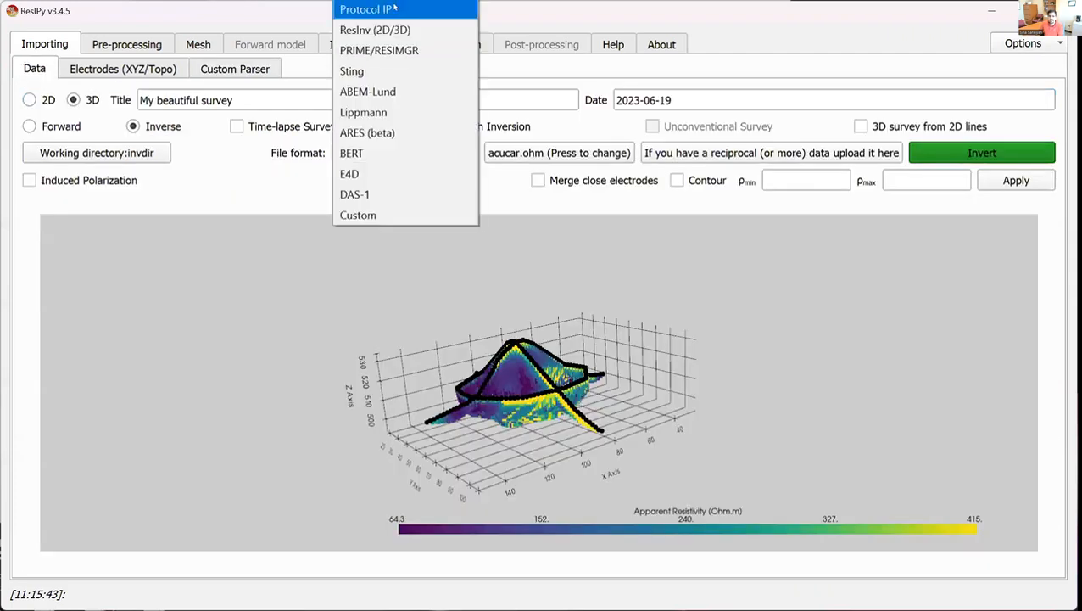
{"action": "left_click", "coordinate": [250, 185]}
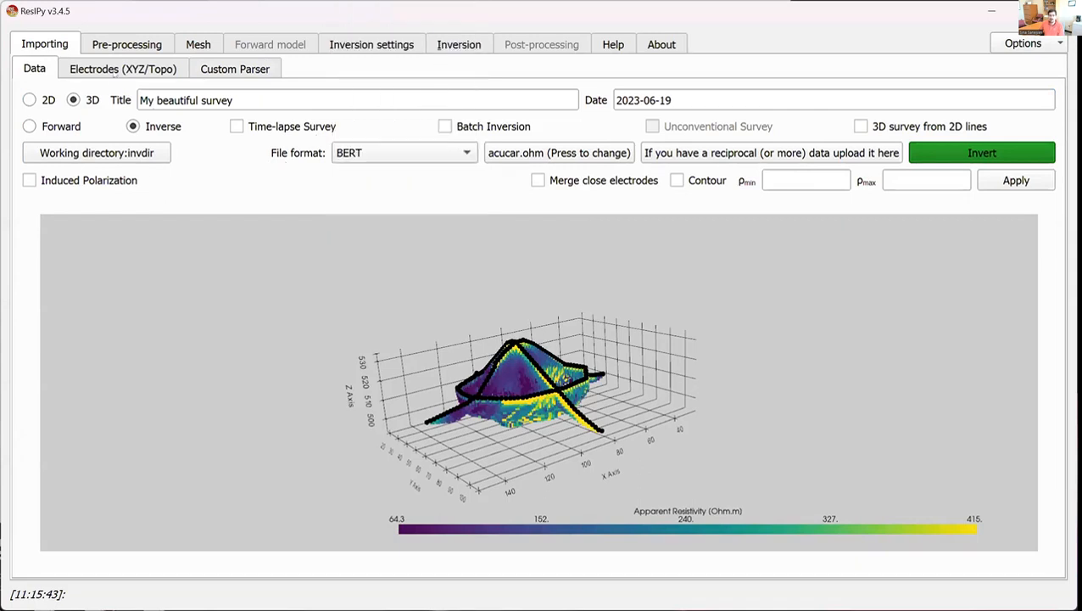
{"action": "left_click", "coordinate": [238, 71]}
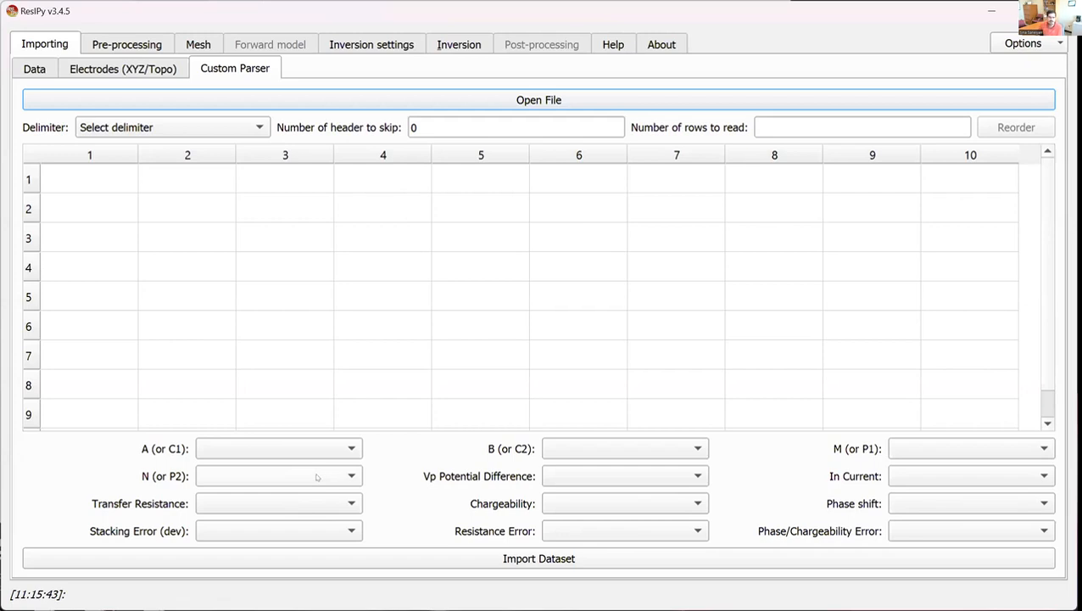
{"action": "left_click", "coordinate": [129, 68]}
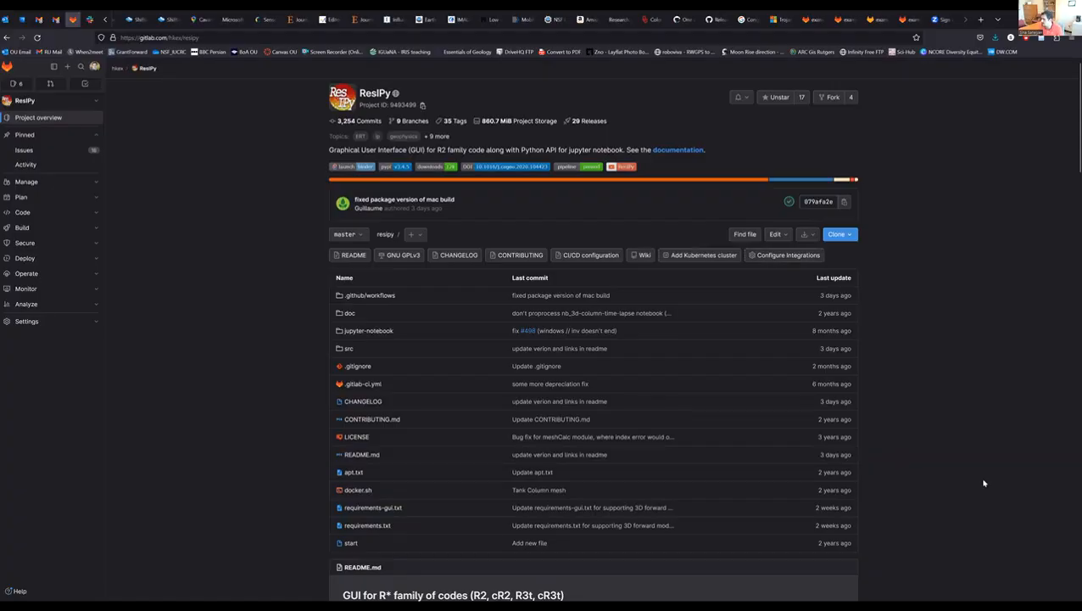
Switch to the ResIPy GitLab repository in the browser, enlarge the page and browse the jupyter-notebook folder.
{"action": "key", "text": "ctrl+plus"}
{"action": "key", "text": "ctrl+plus"}
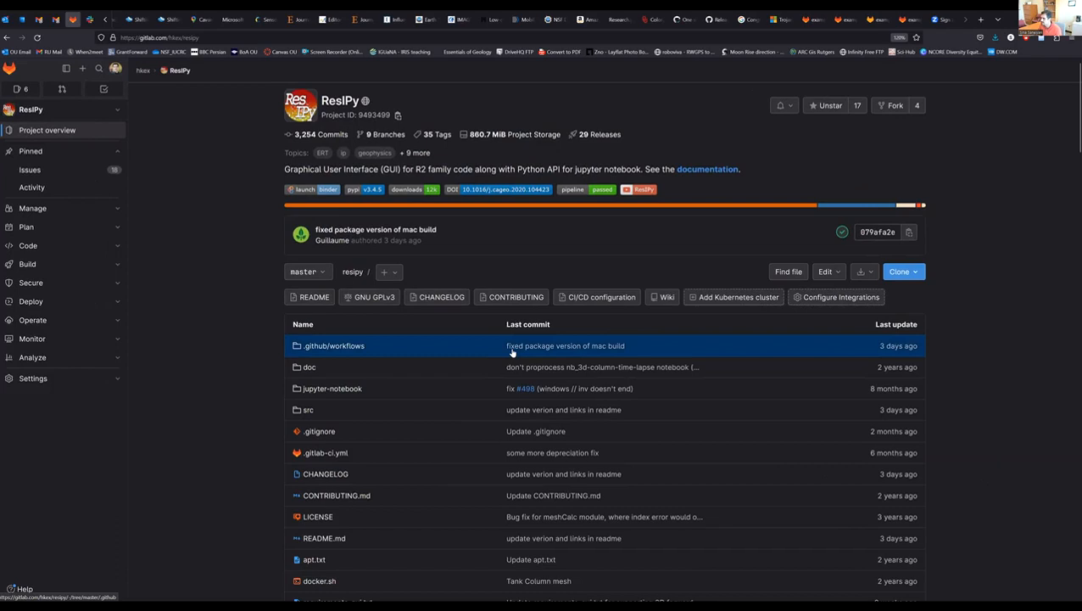
{"action": "left_click", "coordinate": [330, 389]}
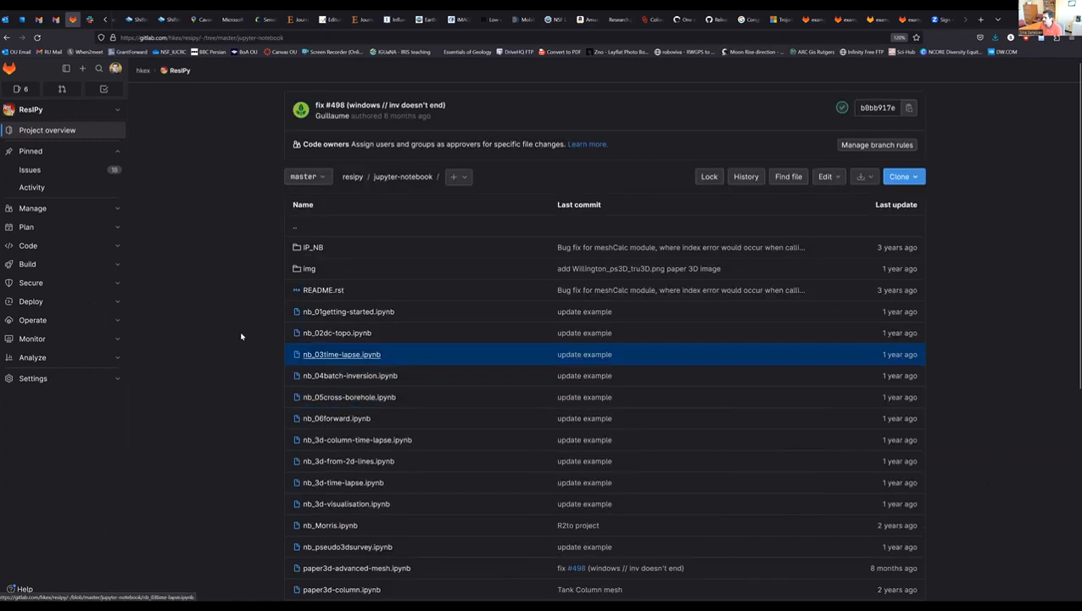
{"action": "scroll", "coordinate": [297, 399], "scroll_direction": "down", "scroll_amount": 2}
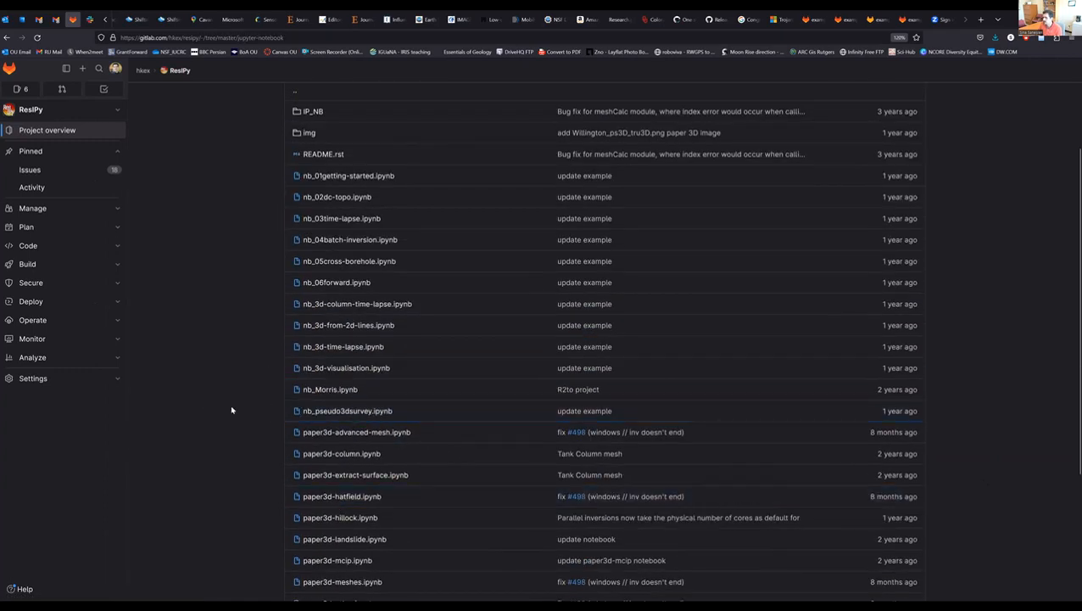
{"action": "scroll", "coordinate": [231, 410], "scroll_direction": "down", "scroll_amount": 1}
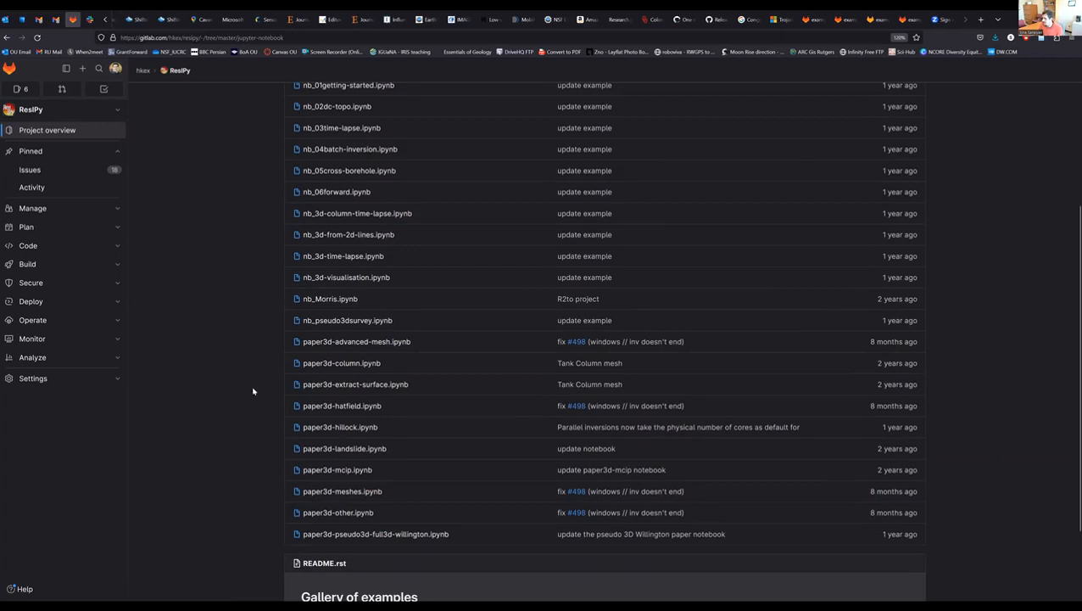
Look through the paper3d-advanced-mesh.ipynb notebook and return to the jupyter-notebook folder.
{"action": "left_click", "coordinate": [354, 344]}
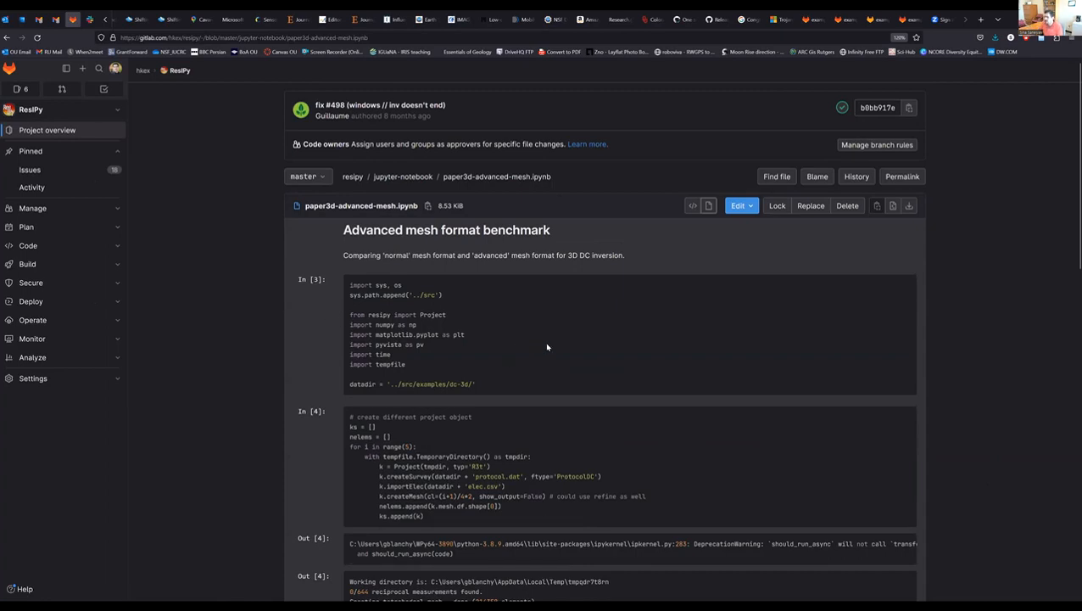
{"action": "scroll", "coordinate": [547, 347], "scroll_direction": "down", "scroll_amount": 2}
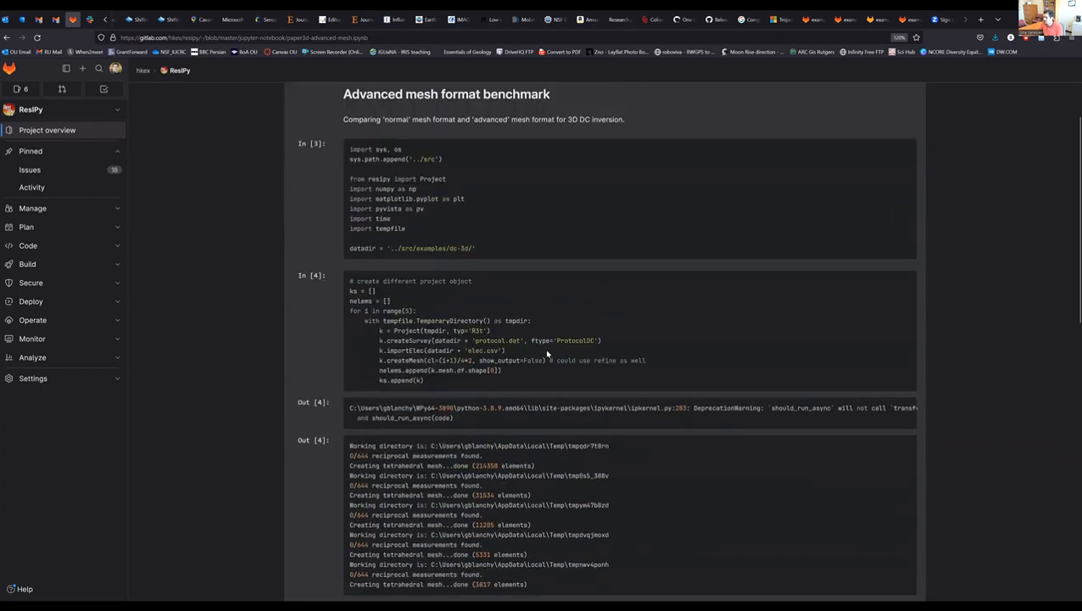
{"action": "scroll", "coordinate": [547, 354], "scroll_direction": "down", "scroll_amount": 10}
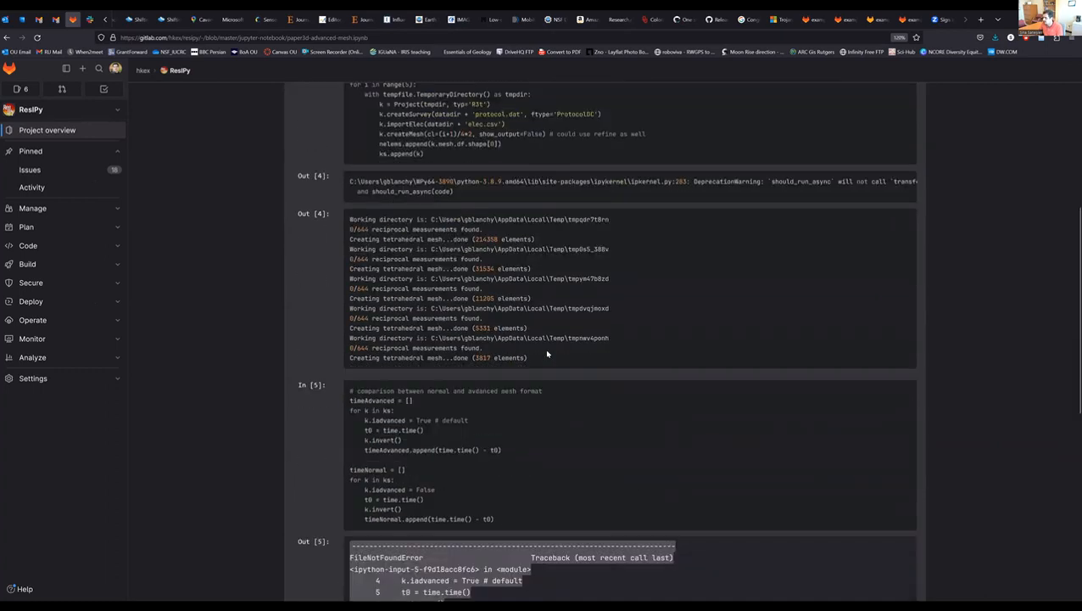
{"action": "scroll", "coordinate": [547, 354], "scroll_direction": "down", "scroll_amount": 2}
{"action": "scroll", "coordinate": [547, 354], "scroll_direction": "up", "scroll_amount": 10}
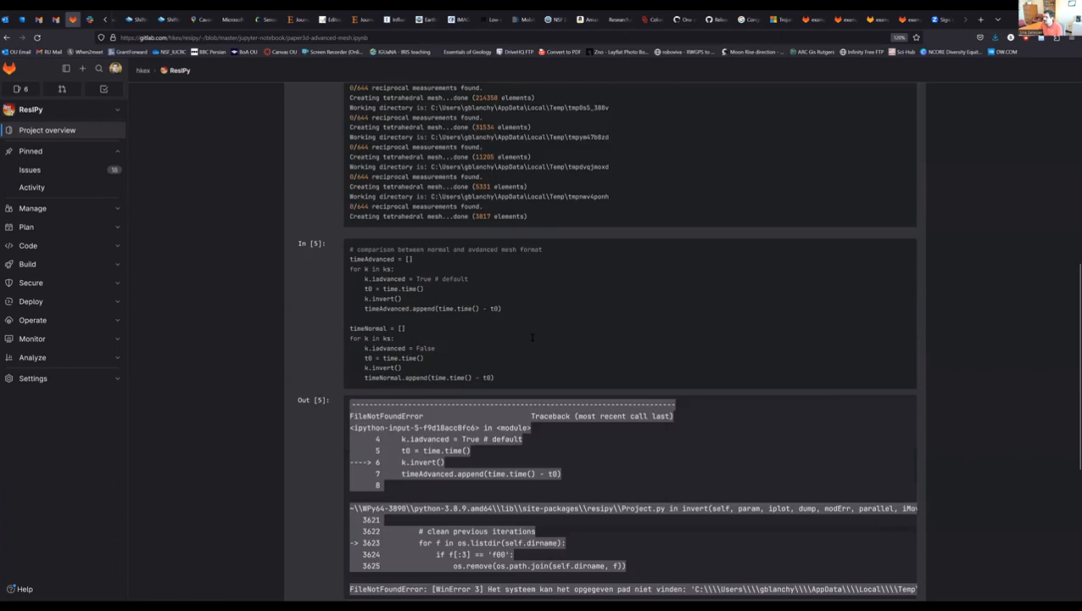
{"action": "left_click", "coordinate": [7, 38]}
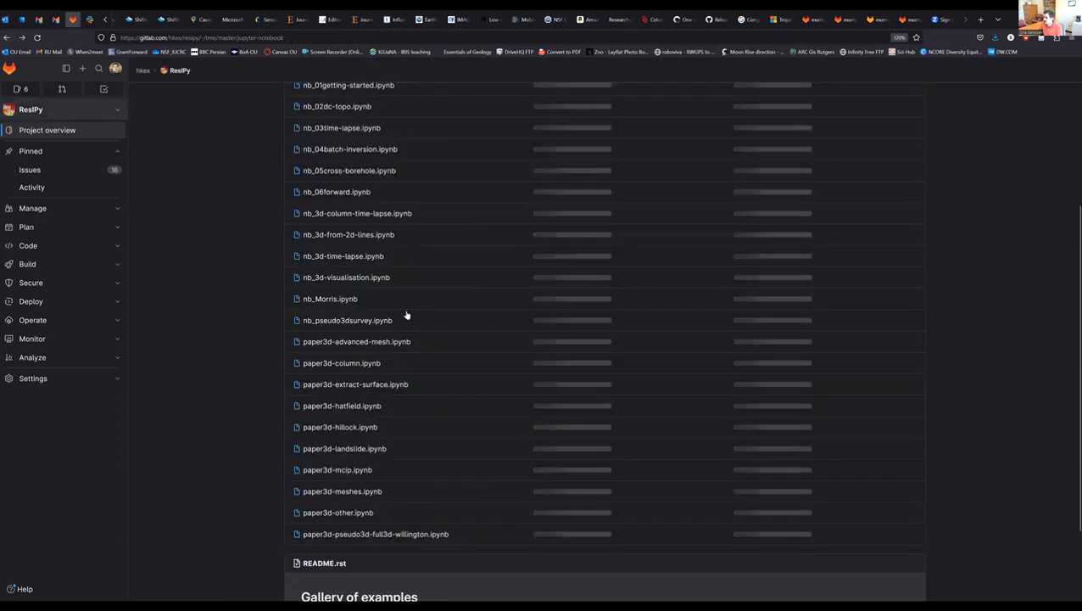
Open the paper3d-hillock.ipynb notebook and skim it down to the plot of the hillock surface with its electrodes.
{"action": "left_click", "coordinate": [354, 427]}
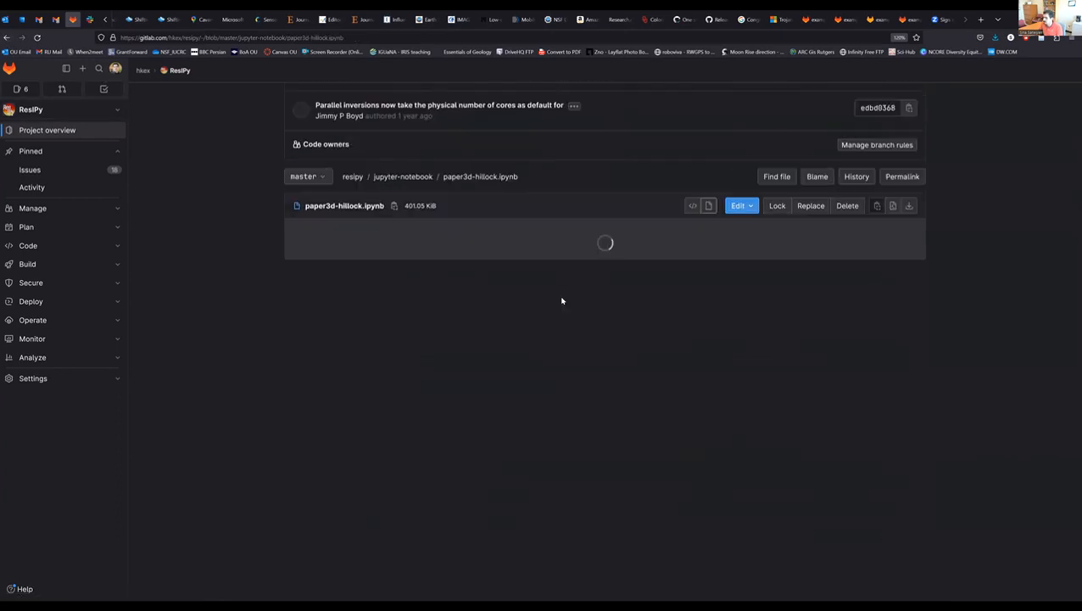
{"action": "scroll", "coordinate": [504, 306], "scroll_direction": "down", "scroll_amount": 15}
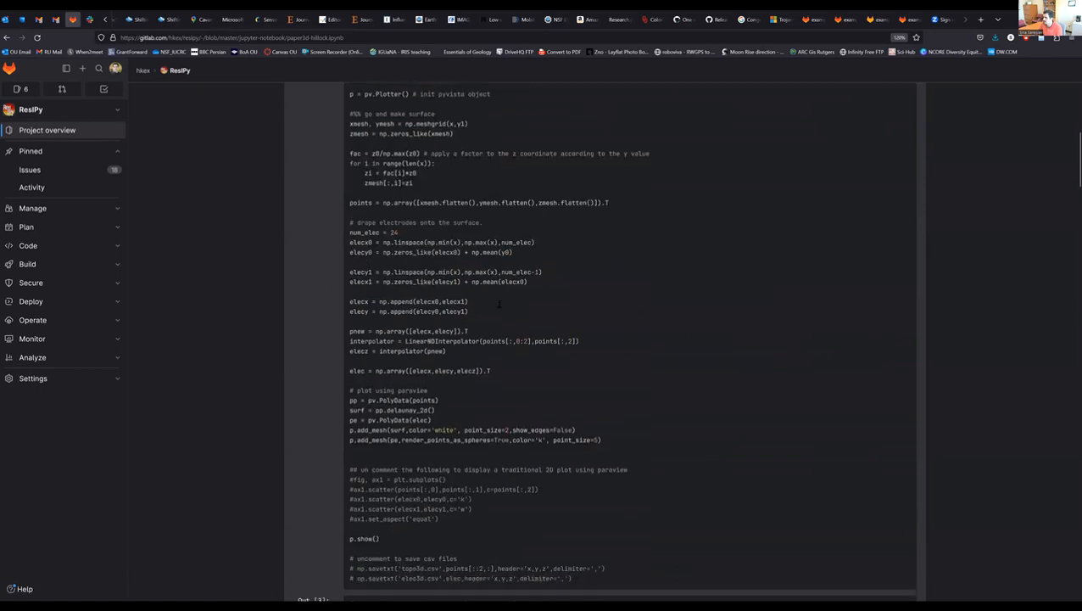
{"action": "scroll", "coordinate": [501, 307], "scroll_direction": "down", "scroll_amount": 4}
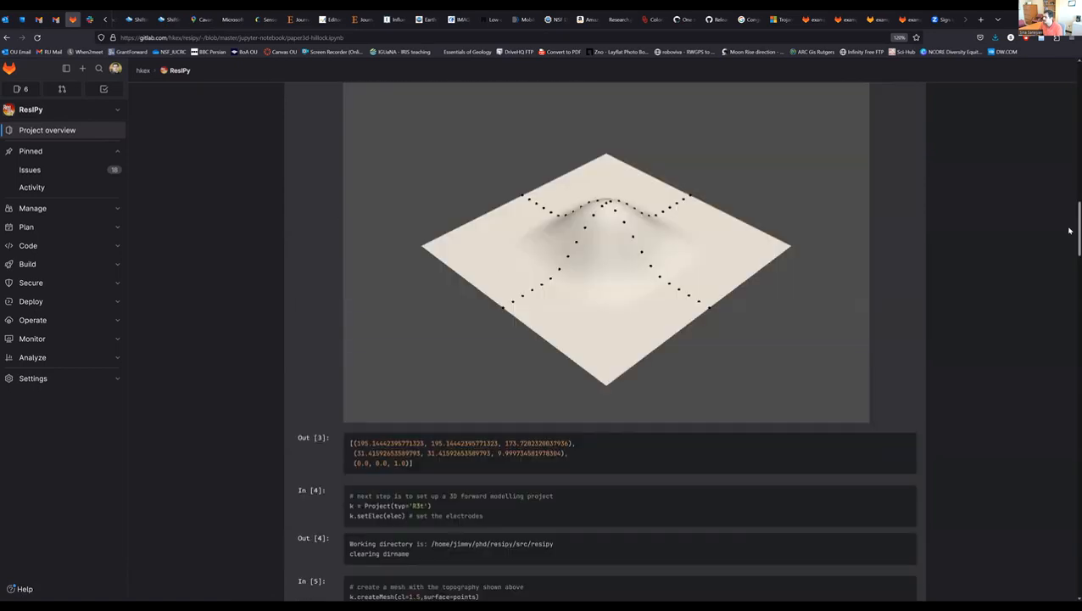
{"action": "scroll", "coordinate": [1068, 156], "scroll_direction": "up", "scroll_amount": 20}
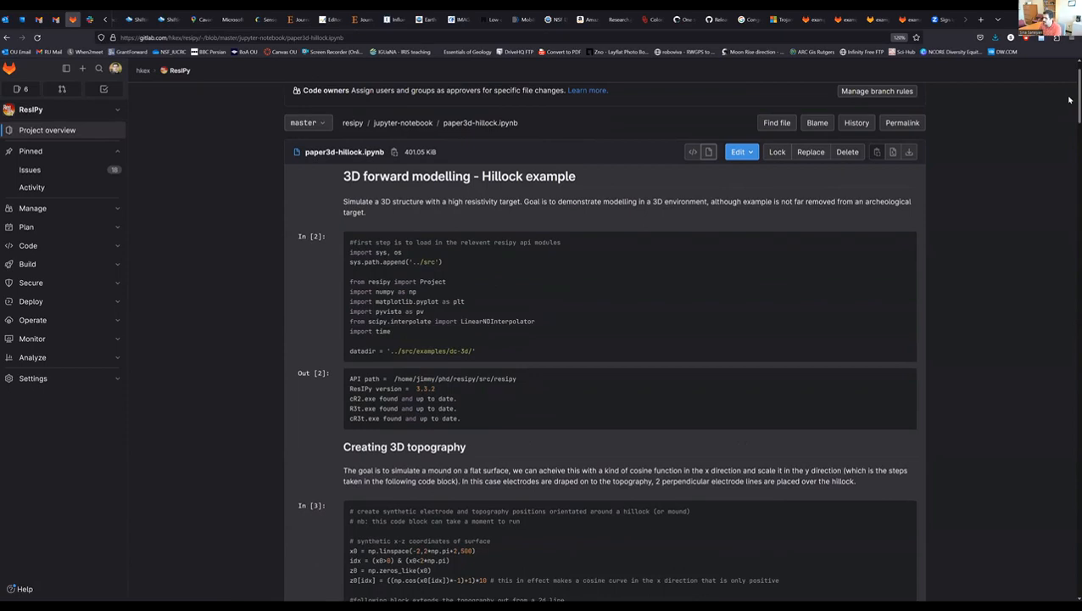
Read the hillock notebook's code for creating 3D topography, draping electrodes, setting up the R3t project and creating the mesh.
{"action": "scroll", "coordinate": [1068, 110], "scroll_direction": "down", "scroll_amount": 3}
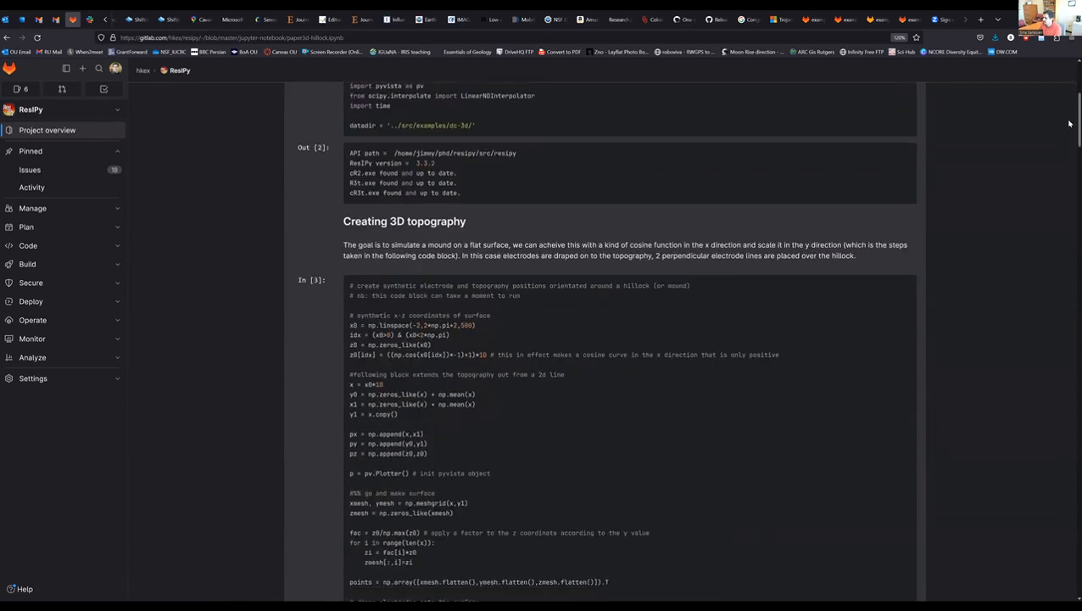
{"action": "scroll", "coordinate": [1069, 114], "scroll_direction": "up", "scroll_amount": 1}
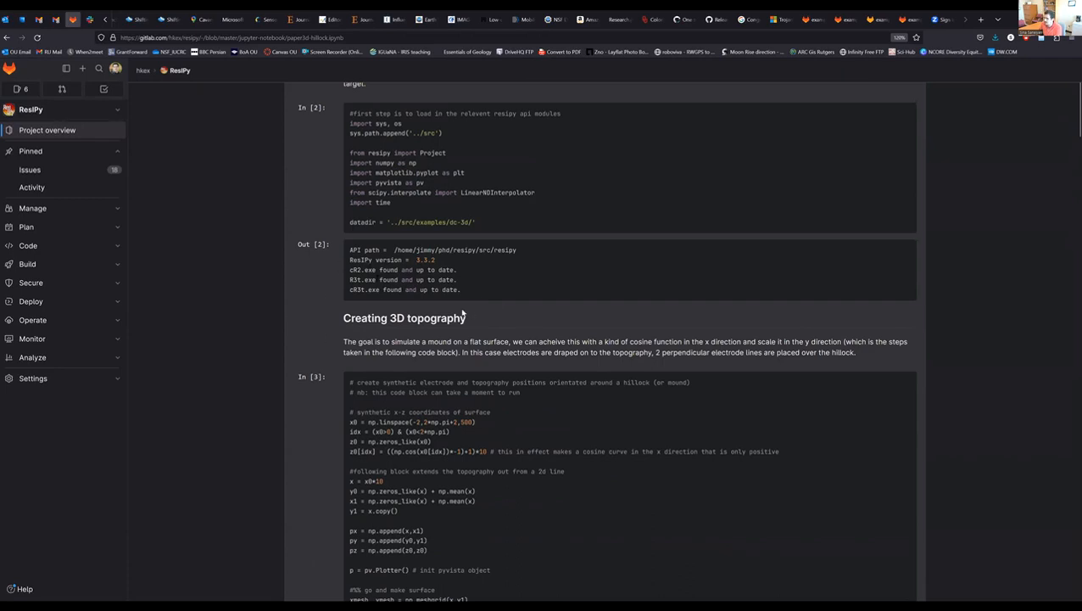
{"action": "scroll", "coordinate": [534, 374], "scroll_direction": "down", "scroll_amount": 2}
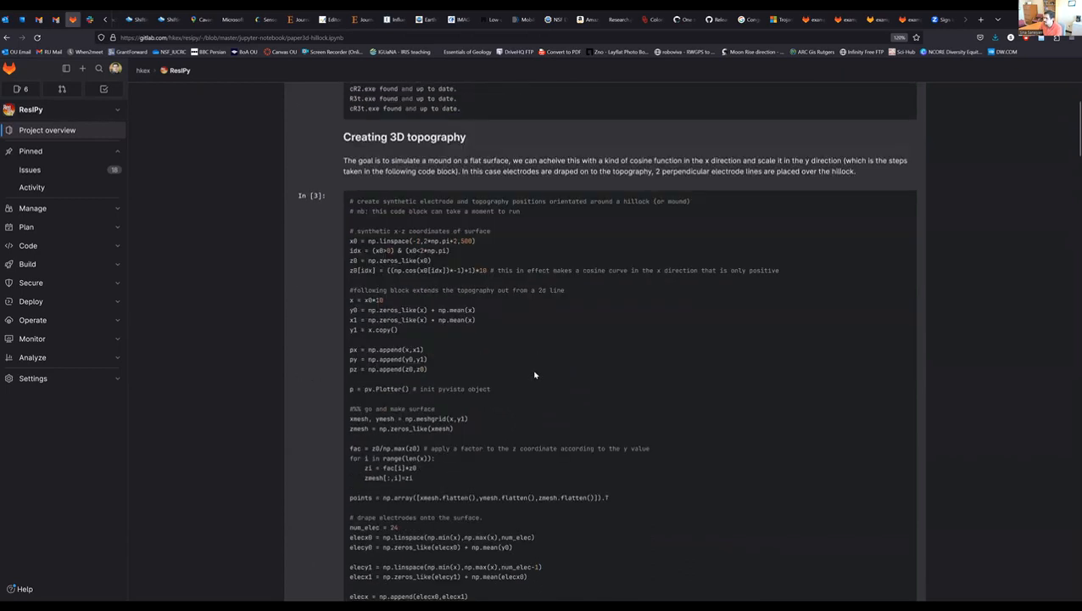
{"action": "scroll", "coordinate": [535, 374], "scroll_direction": "down", "scroll_amount": 1}
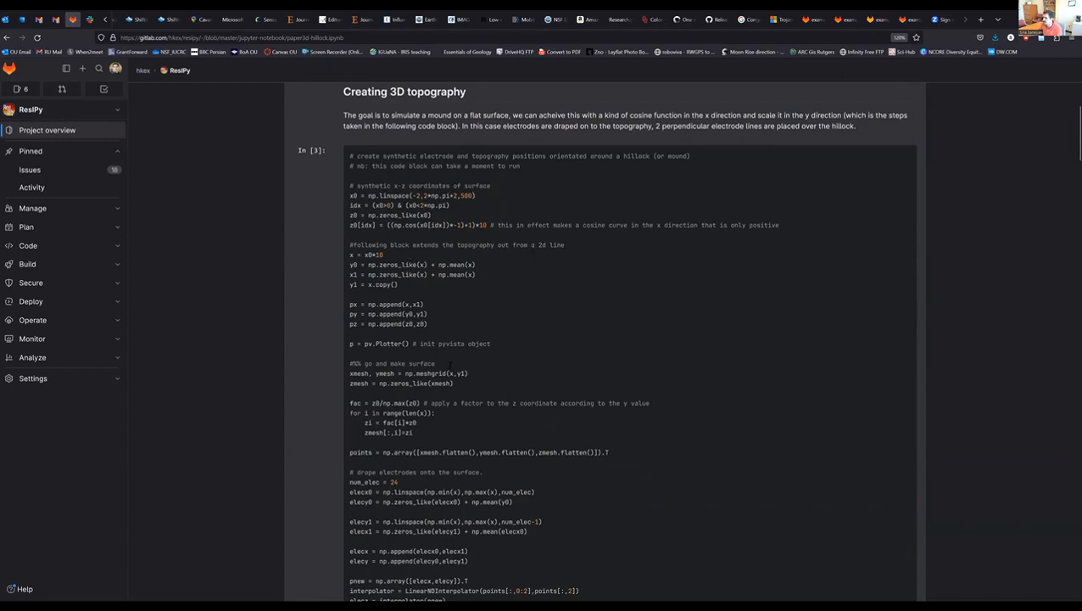
{"action": "scroll", "coordinate": [518, 366], "scroll_direction": "down", "scroll_amount": 2}
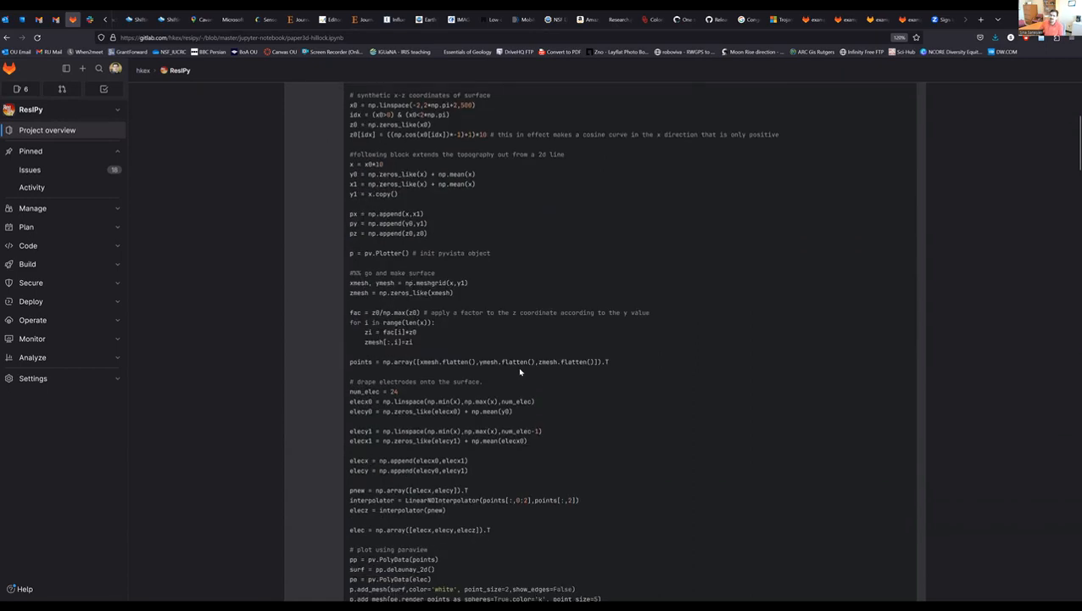
{"action": "scroll", "coordinate": [520, 371], "scroll_direction": "down", "scroll_amount": 1}
{"action": "scroll", "coordinate": [520, 371], "scroll_direction": "down", "scroll_amount": 2}
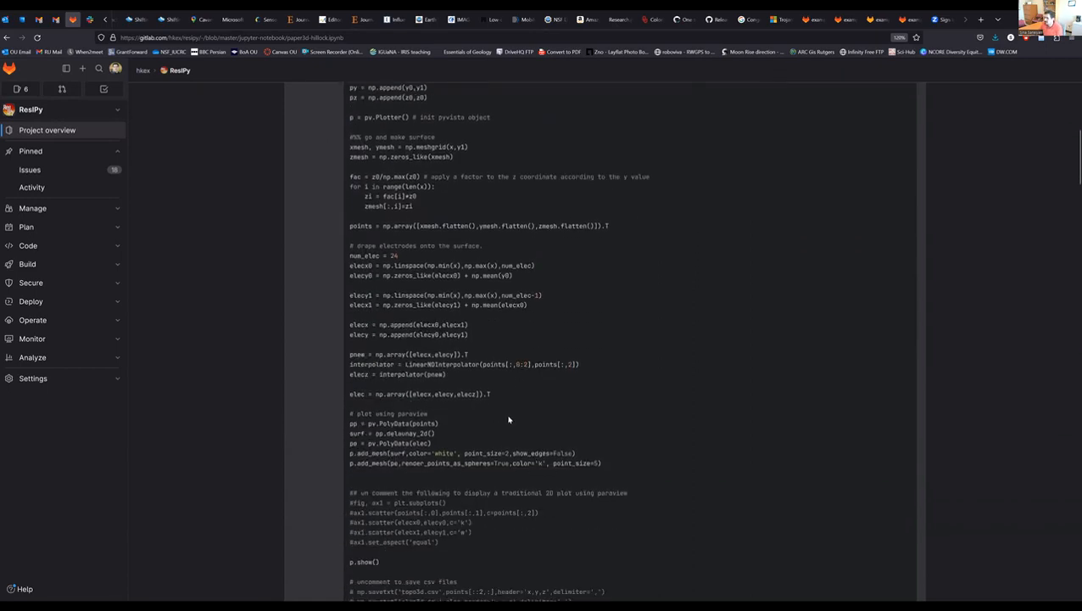
{"action": "scroll", "coordinate": [509, 419], "scroll_direction": "down", "scroll_amount": 15}
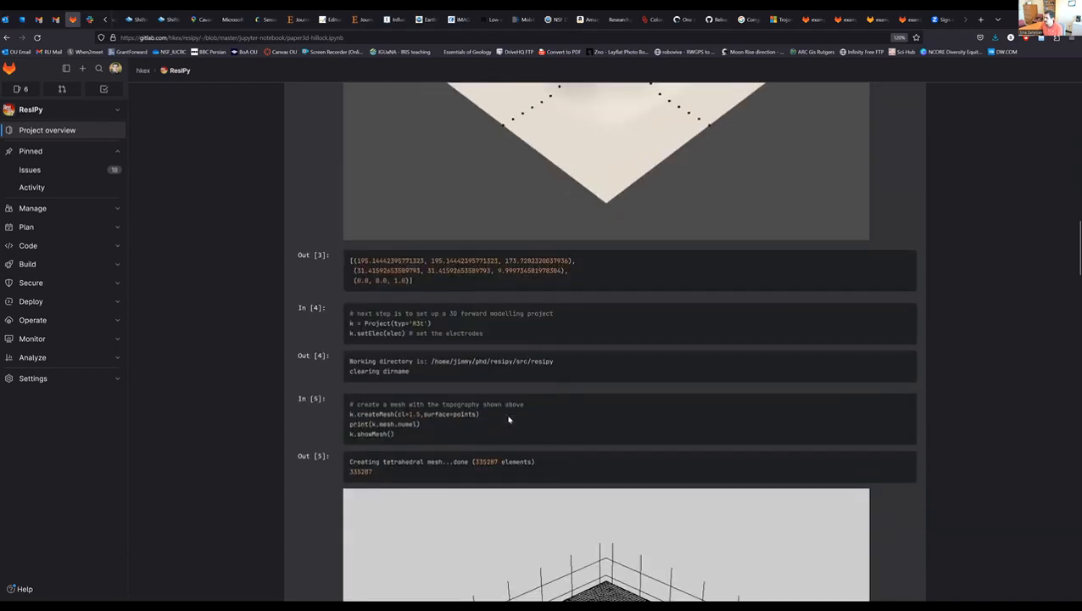
{"action": "scroll", "coordinate": [509, 419], "scroll_direction": "down", "scroll_amount": 1}
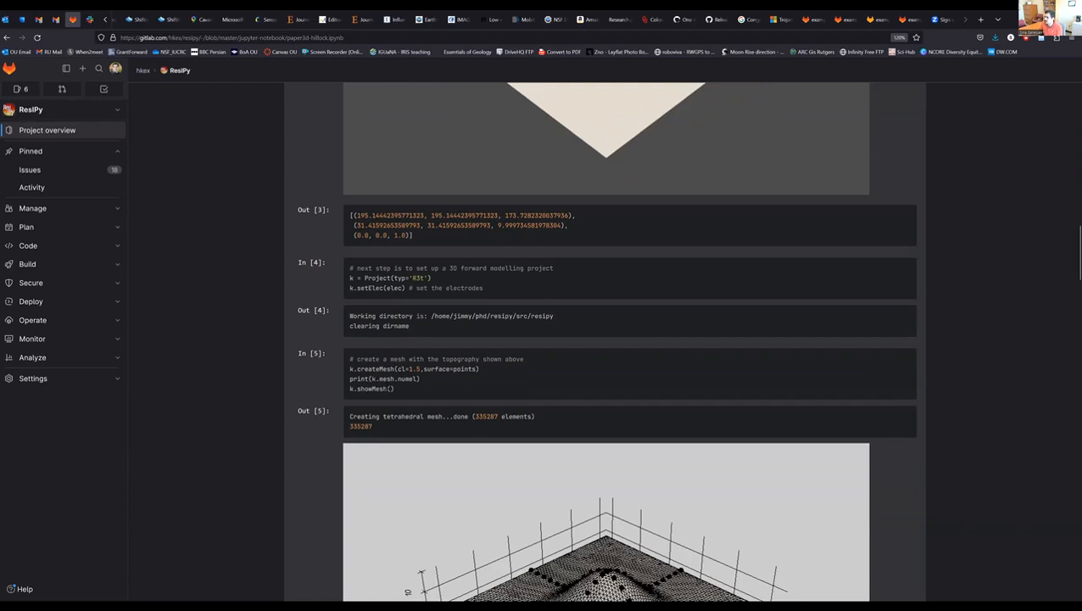
Return to the ResIPy project overview and view the README's description and downloads.
{"action": "left_click", "coordinate": [31, 111]}
{"action": "left_click", "coordinate": [23, 237]}
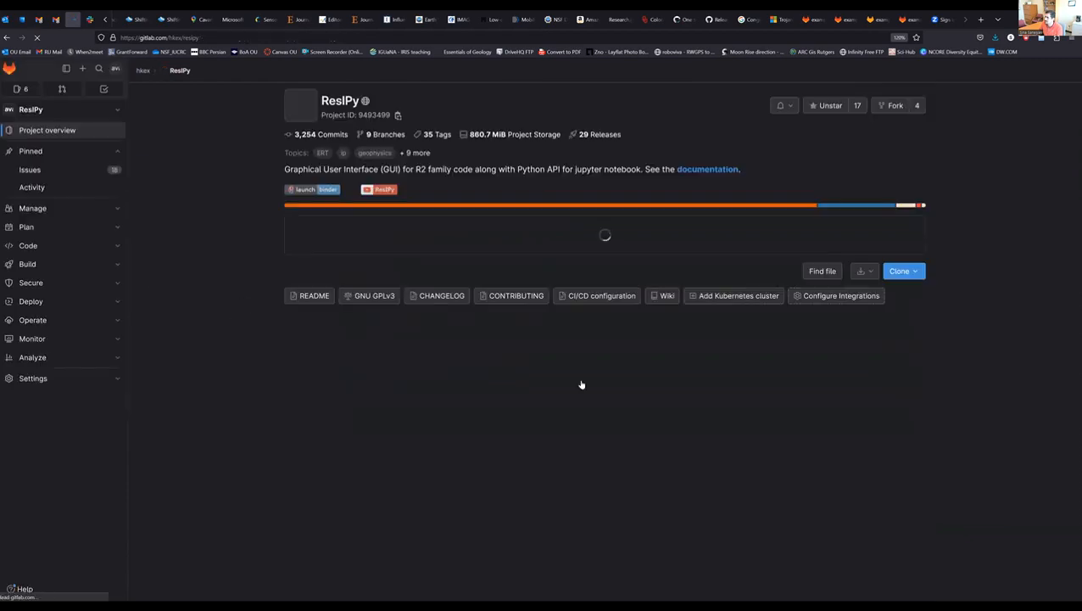
{"action": "scroll", "coordinate": [644, 394], "scroll_direction": "down", "scroll_amount": 3}
{"action": "scroll", "coordinate": [646, 397], "scroll_direction": "down", "scroll_amount": 3}
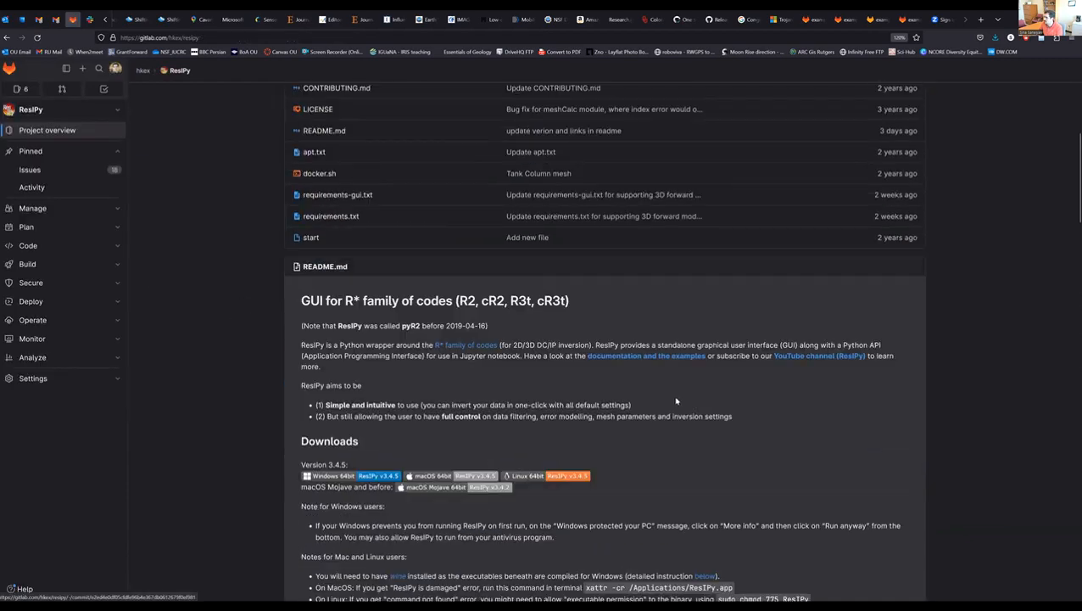
Open the ResIPy documentation from the README, read the systemCheck() and Survey class entries in the API reference, and return to the contents page.
{"action": "left_click", "coordinate": [649, 363]}
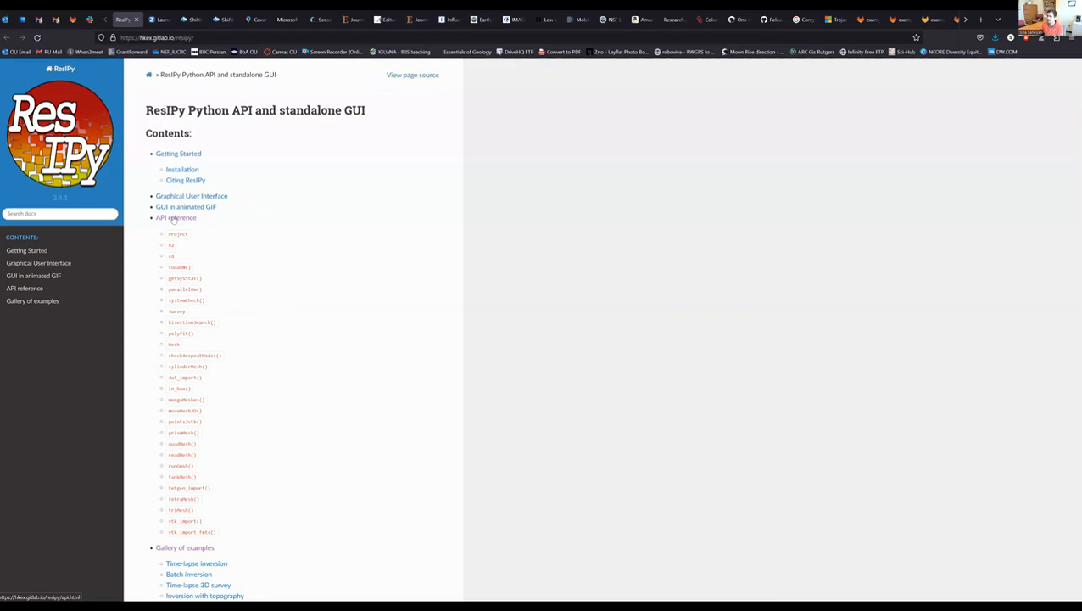
{"action": "left_click", "coordinate": [183, 301]}
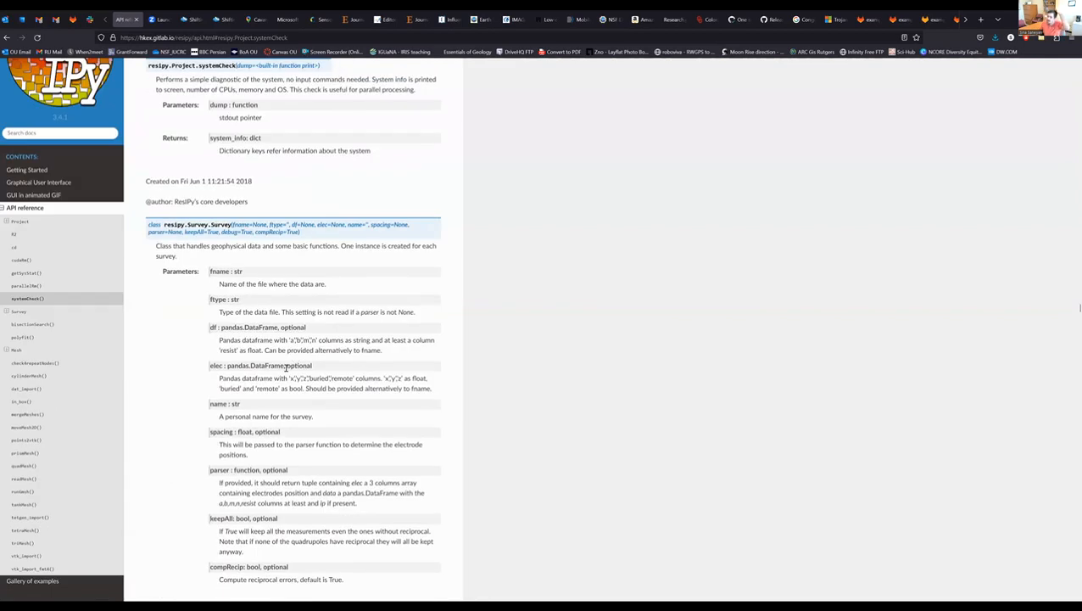
{"action": "scroll", "coordinate": [288, 367], "scroll_direction": "down", "scroll_amount": 1}
{"action": "scroll", "coordinate": [288, 367], "scroll_direction": "down", "scroll_amount": 3}
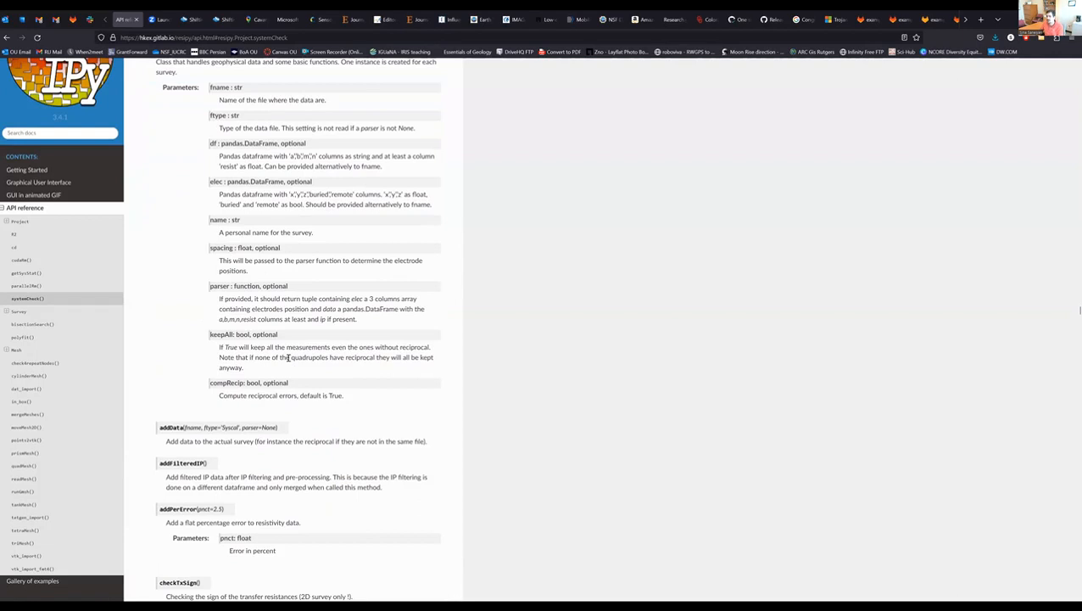
{"action": "scroll", "coordinate": [288, 357], "scroll_direction": "up", "scroll_amount": 5}
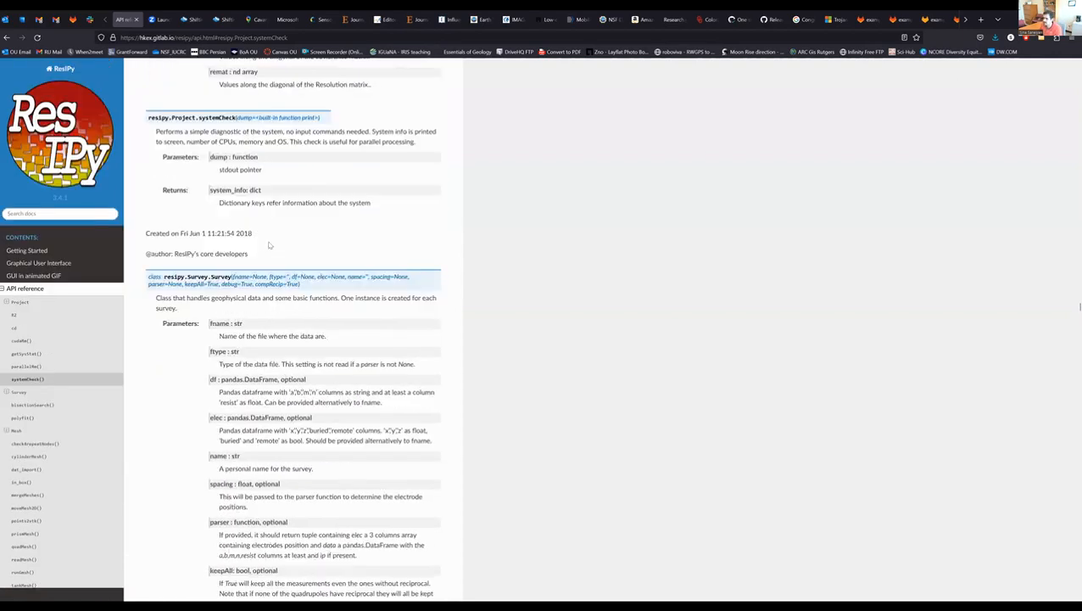
{"action": "scroll", "coordinate": [268, 245], "scroll_direction": "up", "scroll_amount": 2}
{"action": "left_click", "coordinate": [7, 38]}
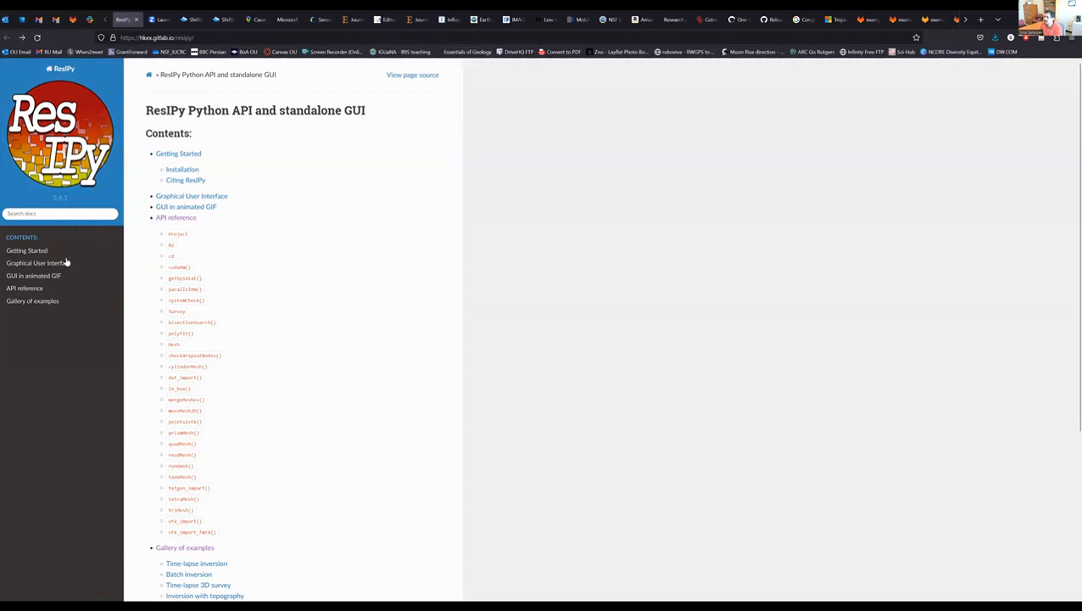
Open the "Create a 3D survey from 2D lines" example from the gallery and read through its code and inversion output.
{"action": "left_click", "coordinate": [38, 301]}
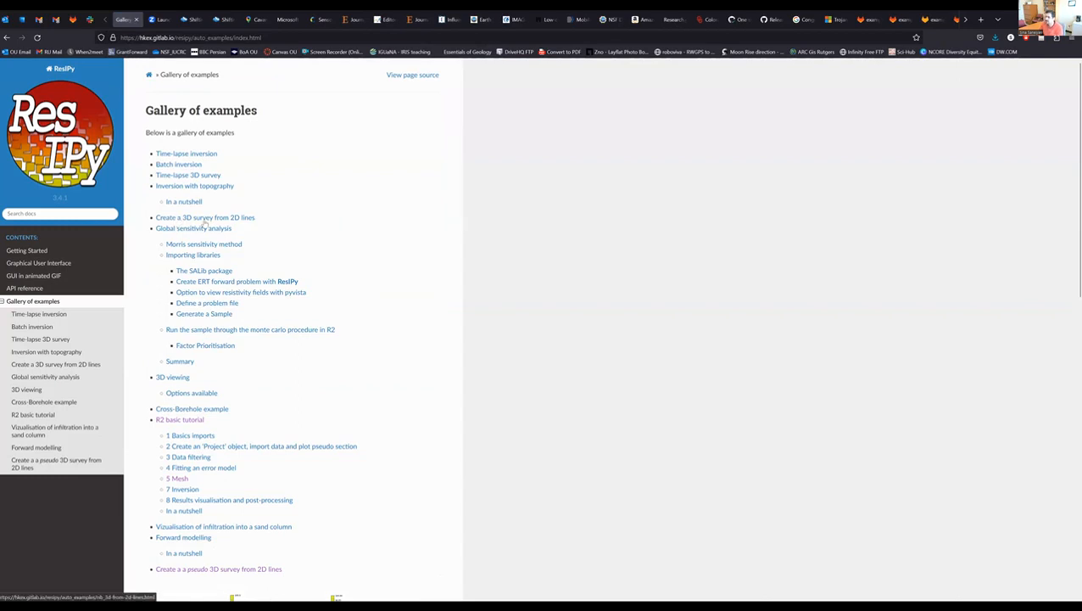
{"action": "left_click", "coordinate": [232, 219]}
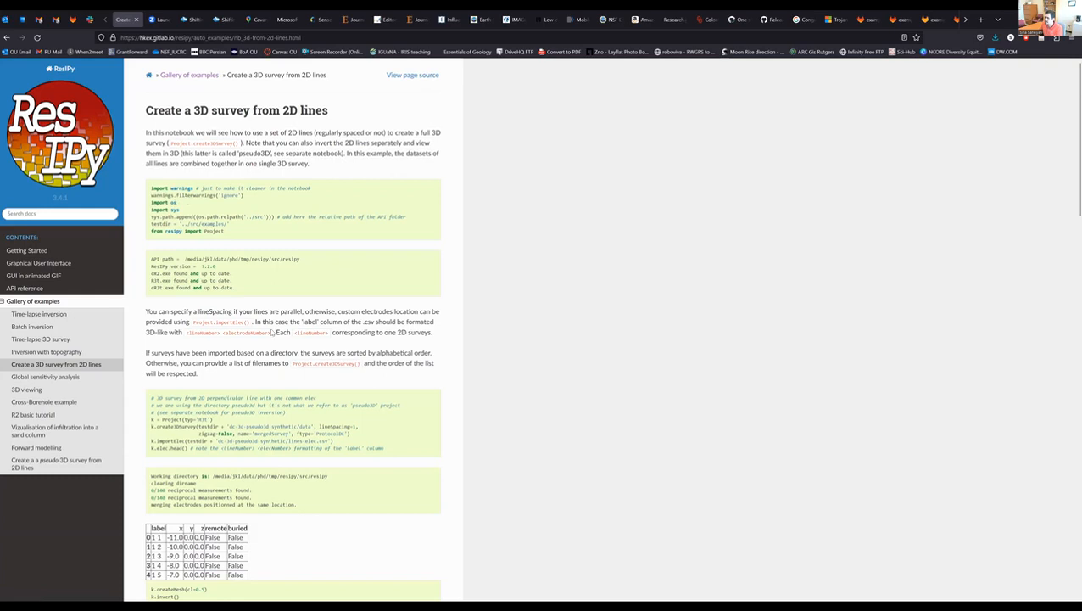
{"action": "scroll", "coordinate": [221, 297], "scroll_direction": "down", "scroll_amount": 2}
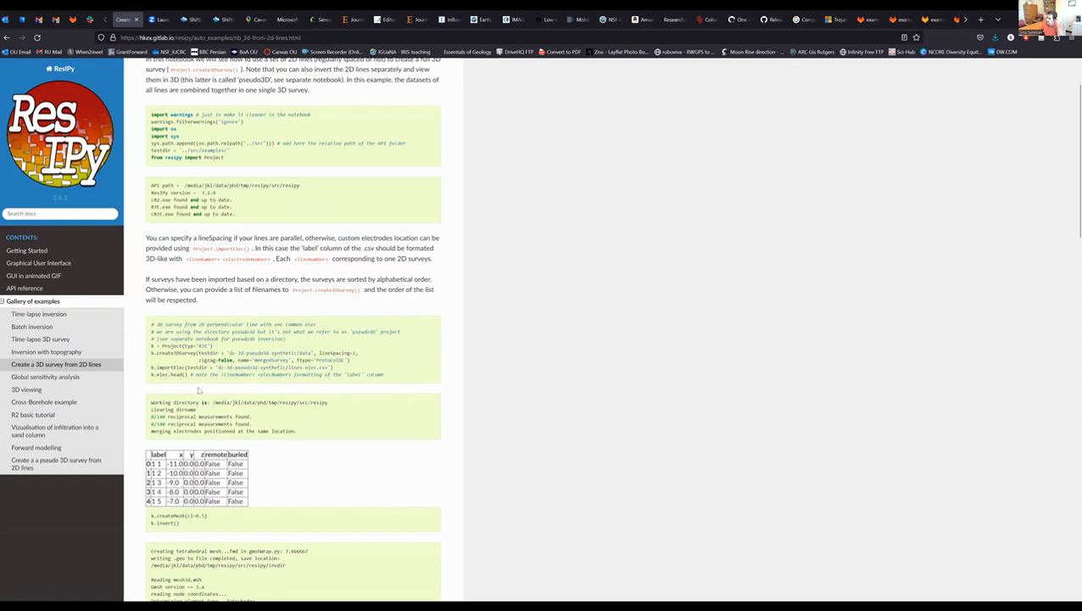
{"action": "scroll", "coordinate": [203, 387], "scroll_direction": "down", "scroll_amount": 4}
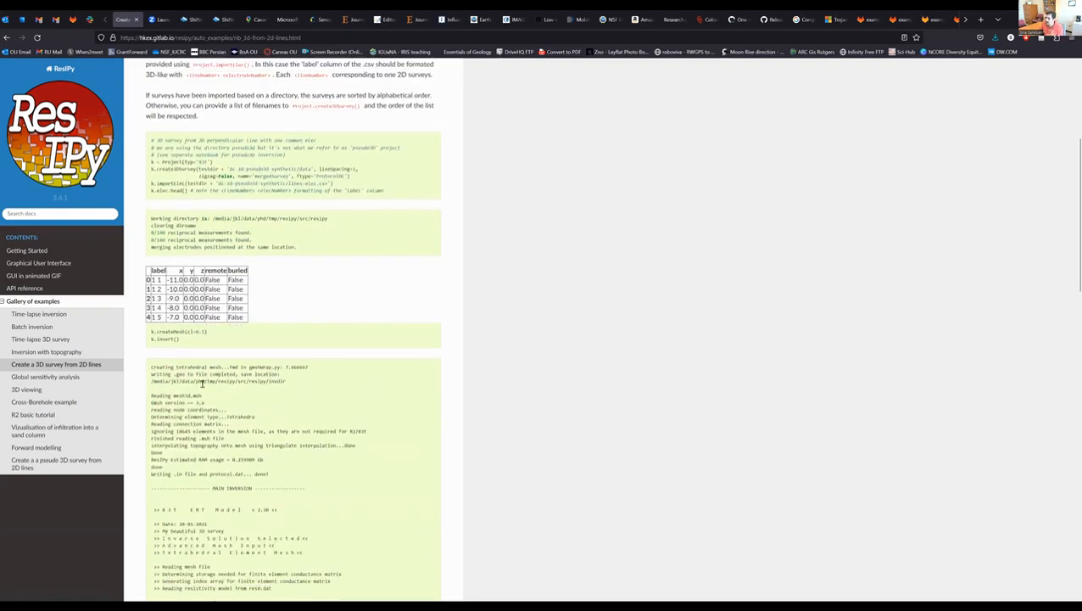
{"action": "scroll", "coordinate": [202, 387], "scroll_direction": "down", "scroll_amount": 3}
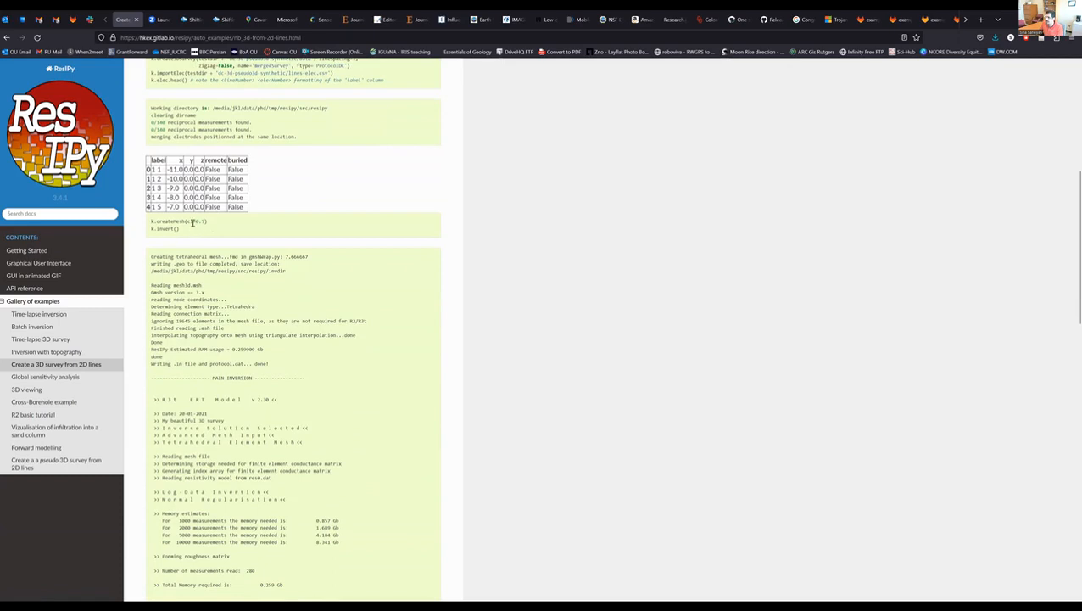
{"action": "scroll", "coordinate": [209, 347], "scroll_direction": "down", "scroll_amount": 10}
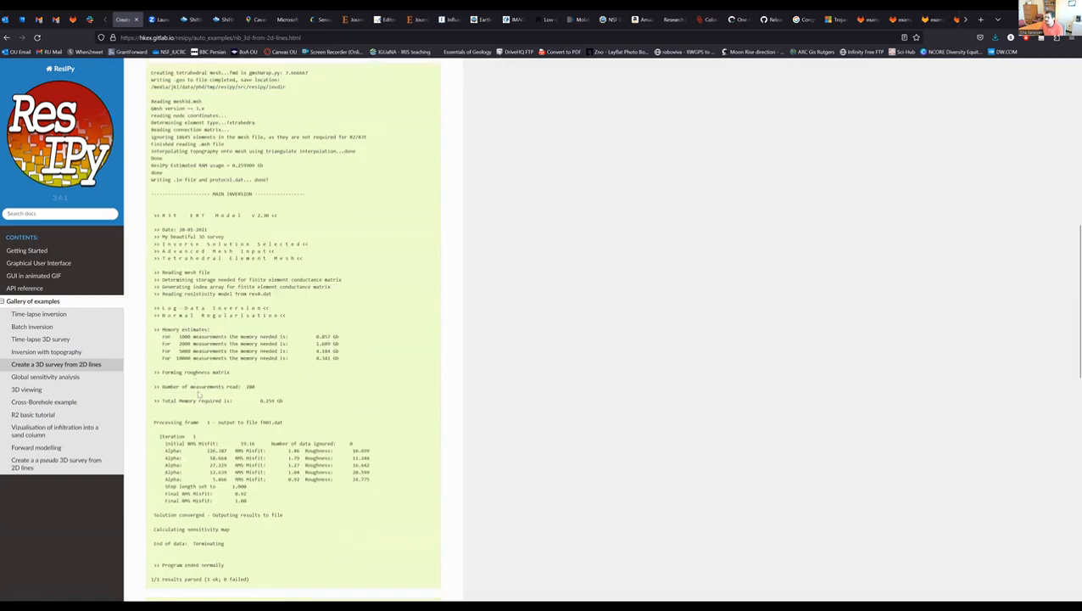
Examine the example's 3D resistivity block and slice plots, then go back to the documentation's contents page.
{"action": "scroll", "coordinate": [201, 399], "scroll_direction": "down", "scroll_amount": 8}
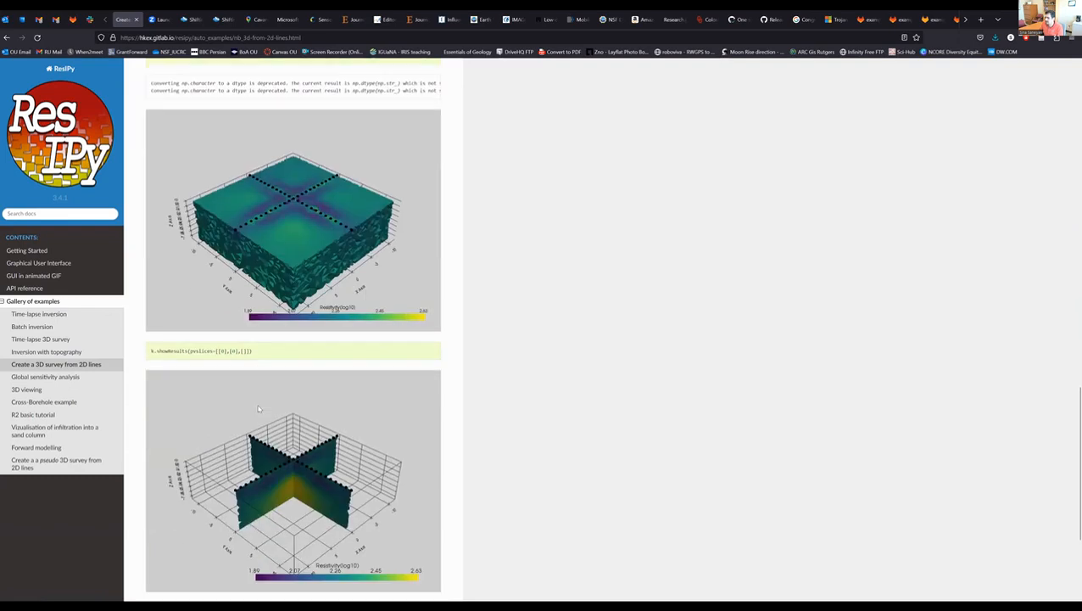
{"action": "scroll", "coordinate": [259, 409], "scroll_direction": "down", "scroll_amount": 4}
{"action": "scroll", "coordinate": [259, 409], "scroll_direction": "up", "scroll_amount": 7}
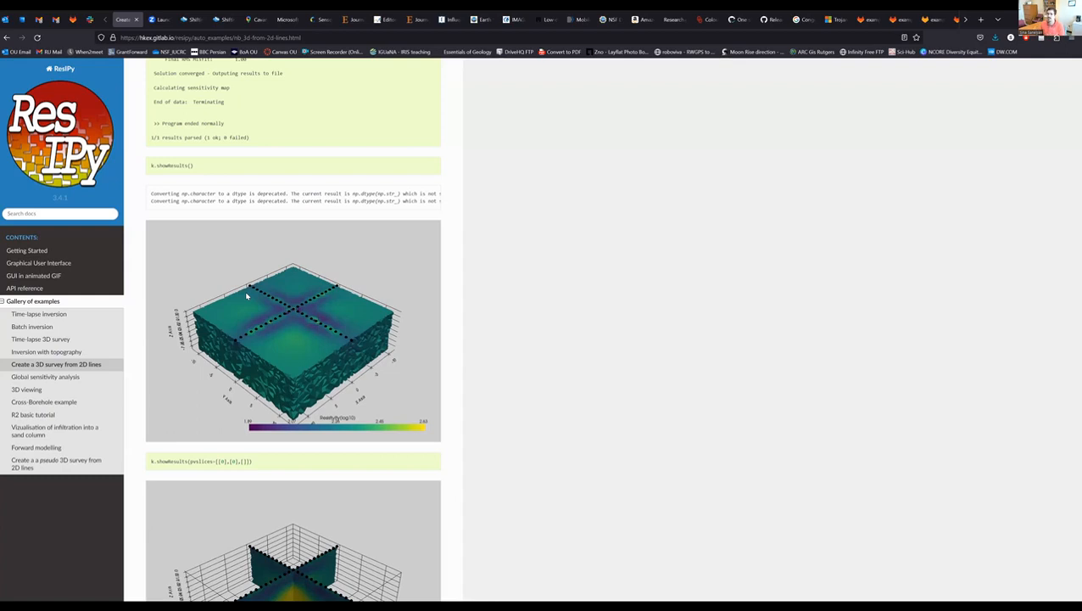
{"action": "scroll", "coordinate": [279, 256], "scroll_direction": "up", "scroll_amount": 10}
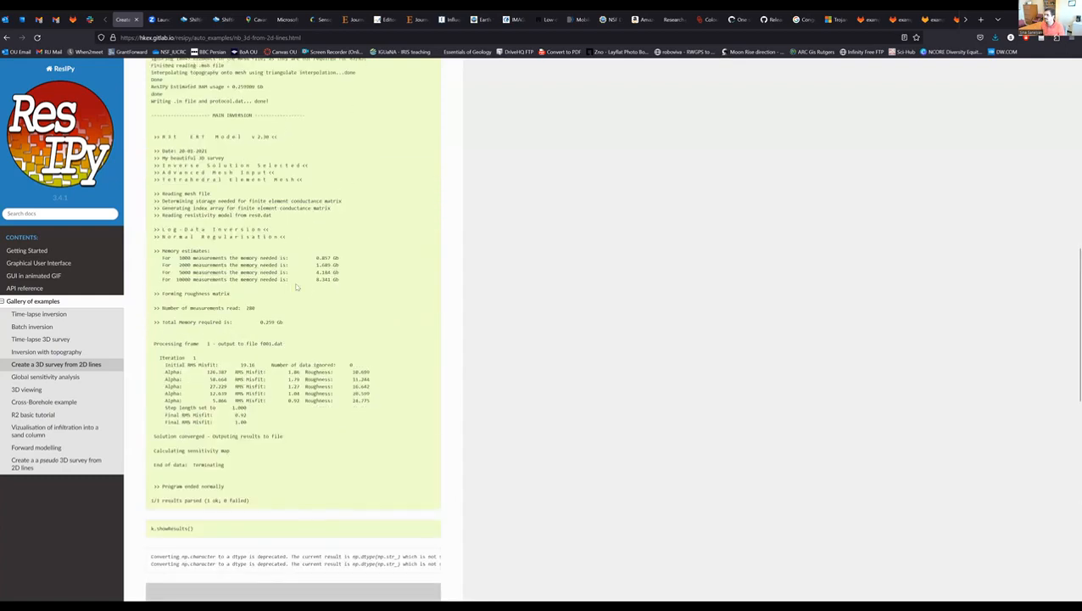
{"action": "left_click", "coordinate": [6, 38]}
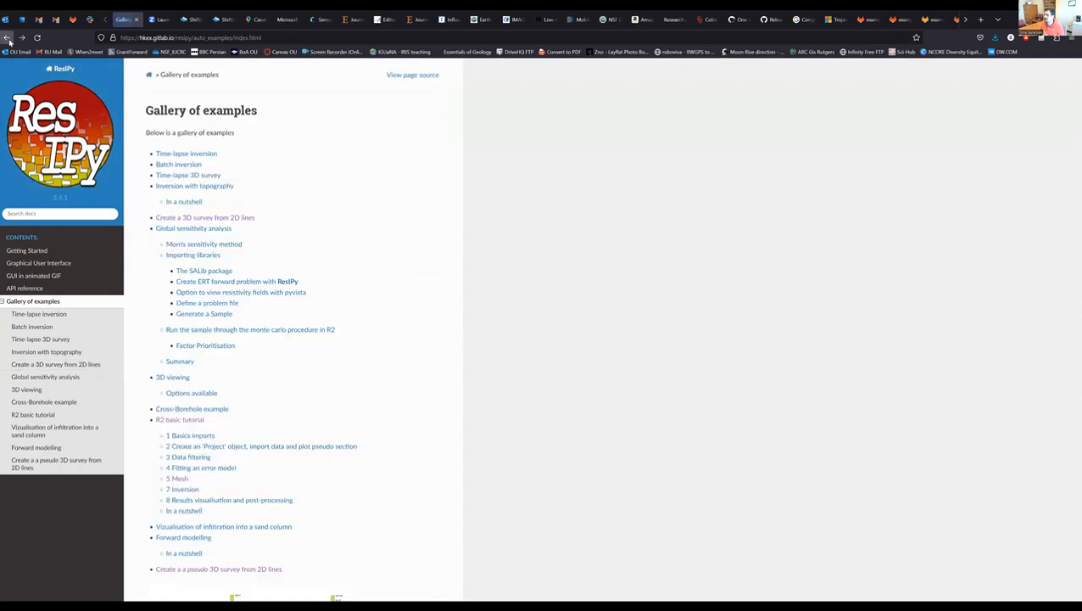
{"action": "left_click", "coordinate": [7, 37]}
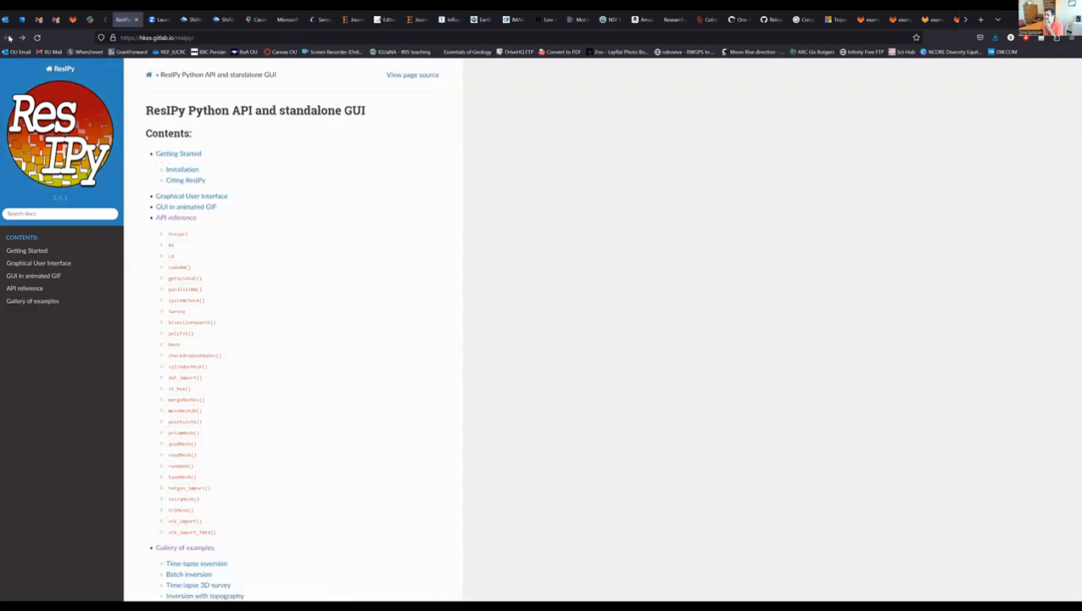